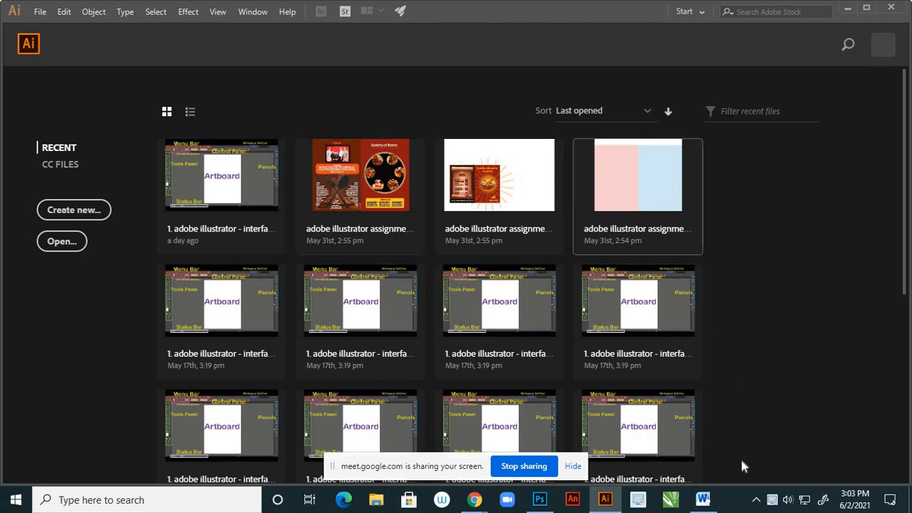
- Start a new document and set its size to 20 in wide by 9 in high
click(90, 209)
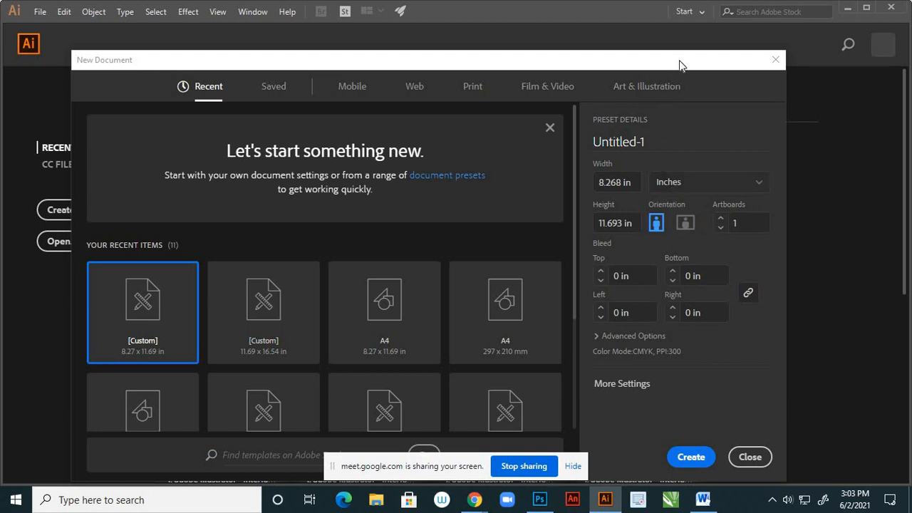
drag(678, 65, 678, 111)
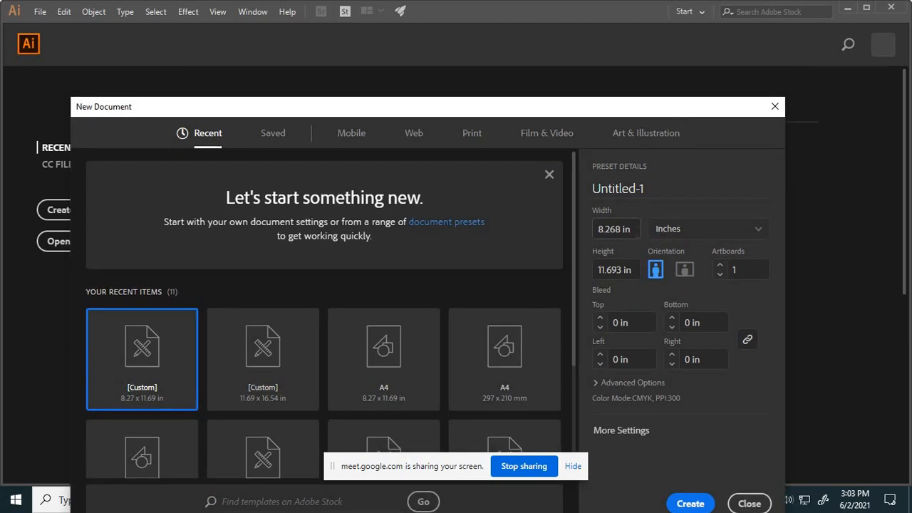
drag(632, 229, 557, 229)
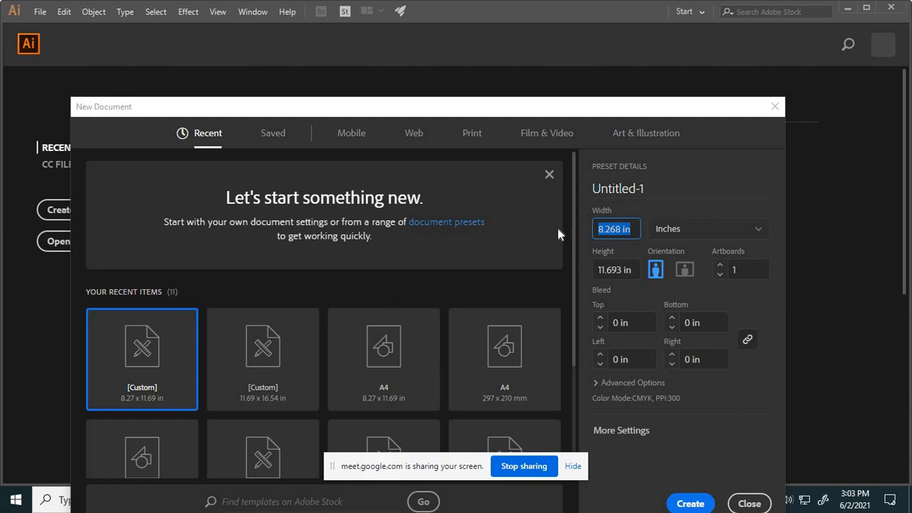
text(20)
key(Tab)
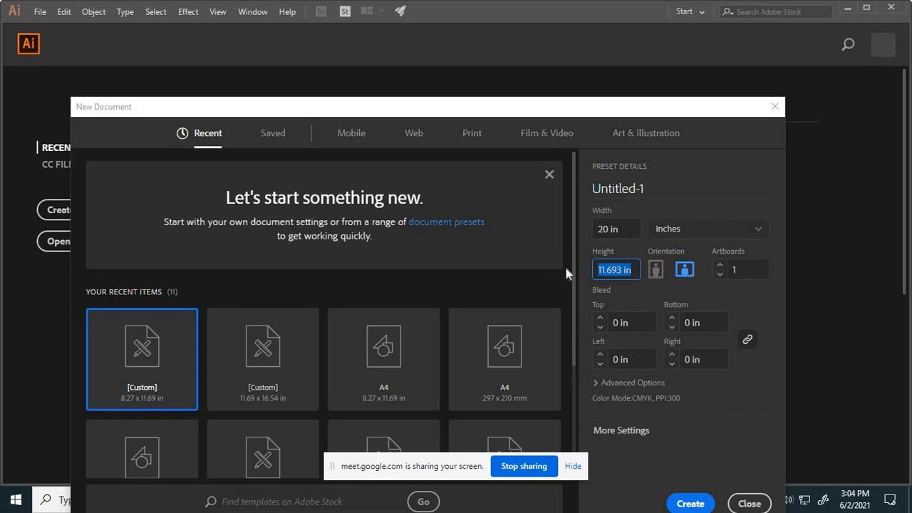
text(9)
- Name the new document "brochure template"
click(640, 188)
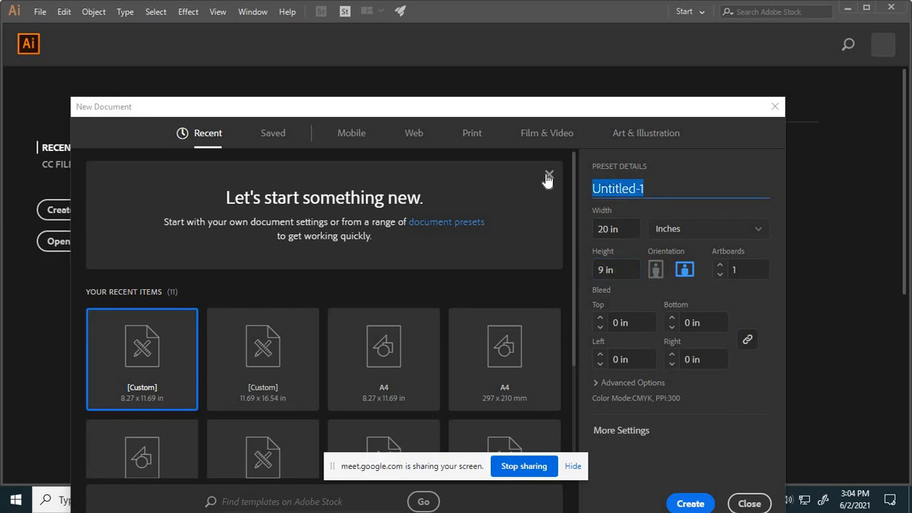
text(b)
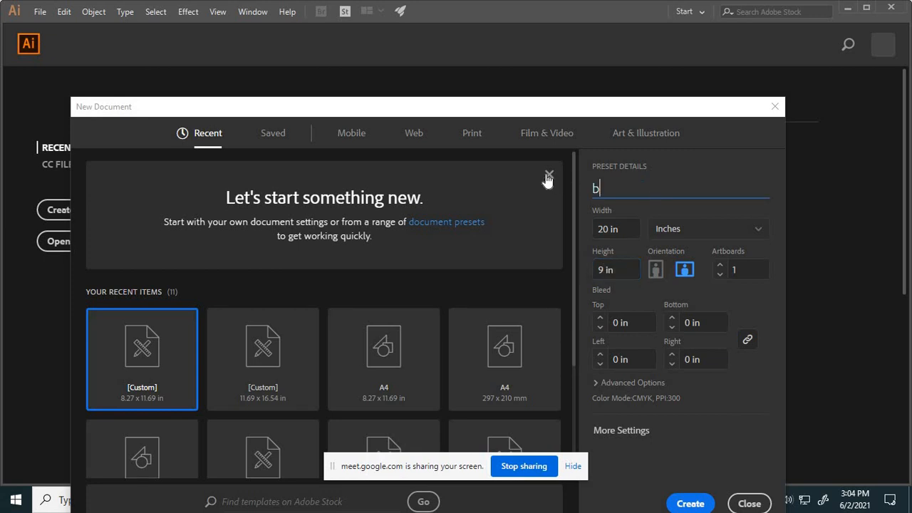
text(rochure template)
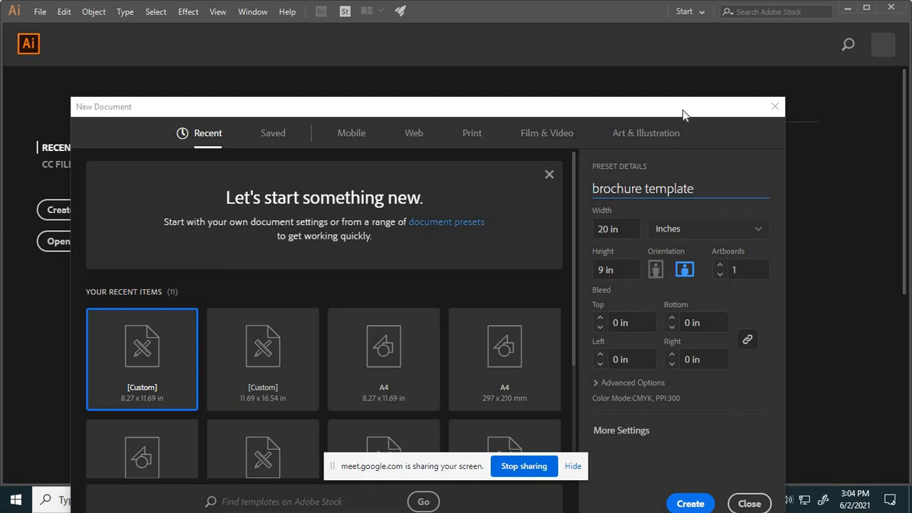
- Set the bleed to 0.2 in on all four sides and create the document with CMYK color and 300 ppi
drag(682, 112, 651, 87)
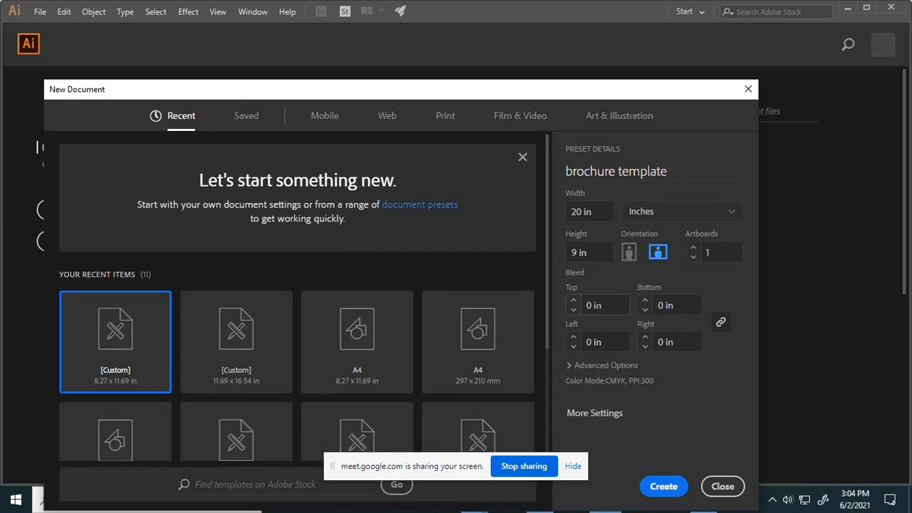
click(603, 305)
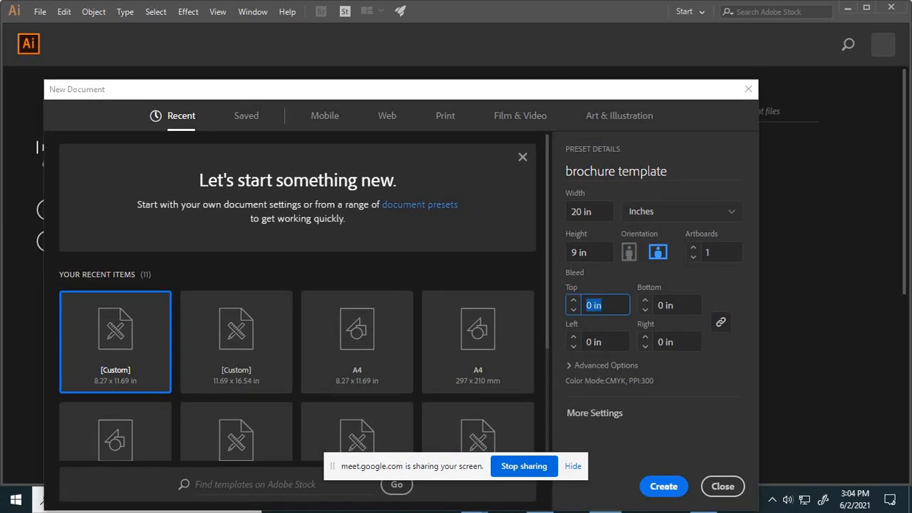
click(592, 305)
text(.2)
click(721, 327)
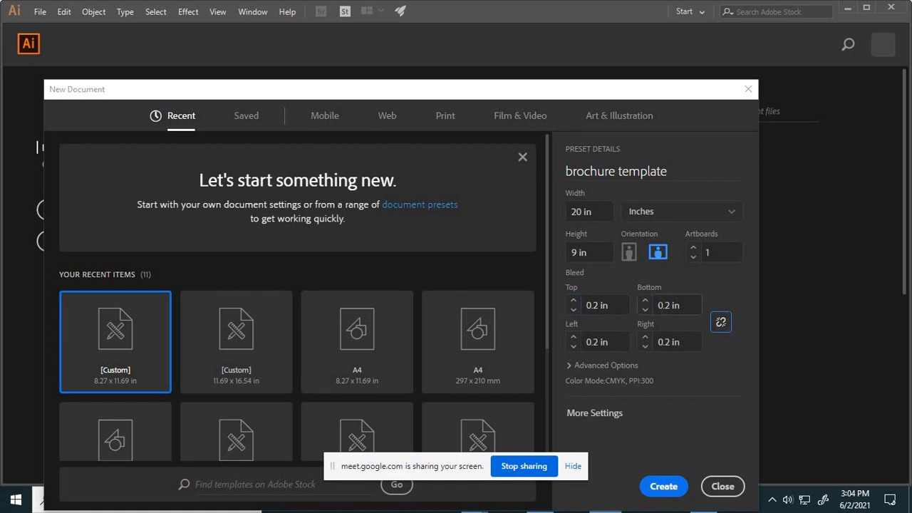
click(570, 365)
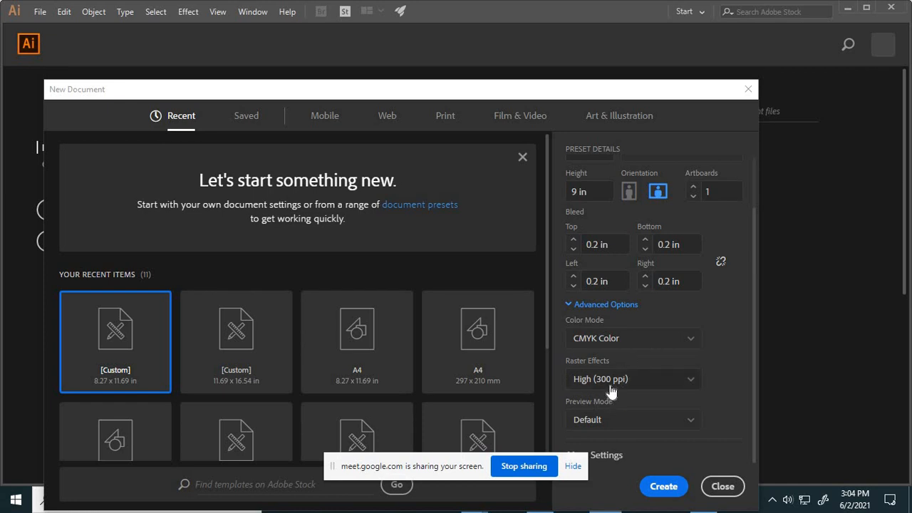
click(659, 487)
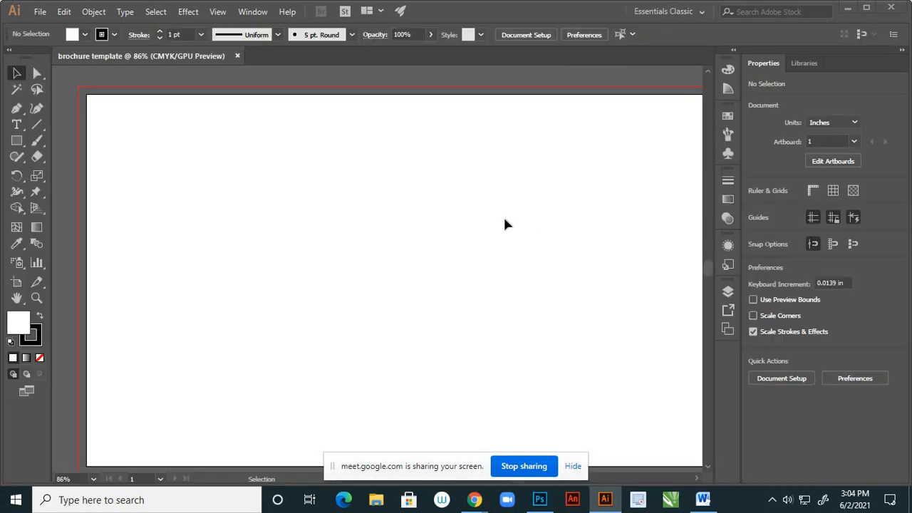
- Show the rulers and place a vertical guide near the horizontal middle of the artboard, at about 10 in
scroll(496, 217, down, 3)
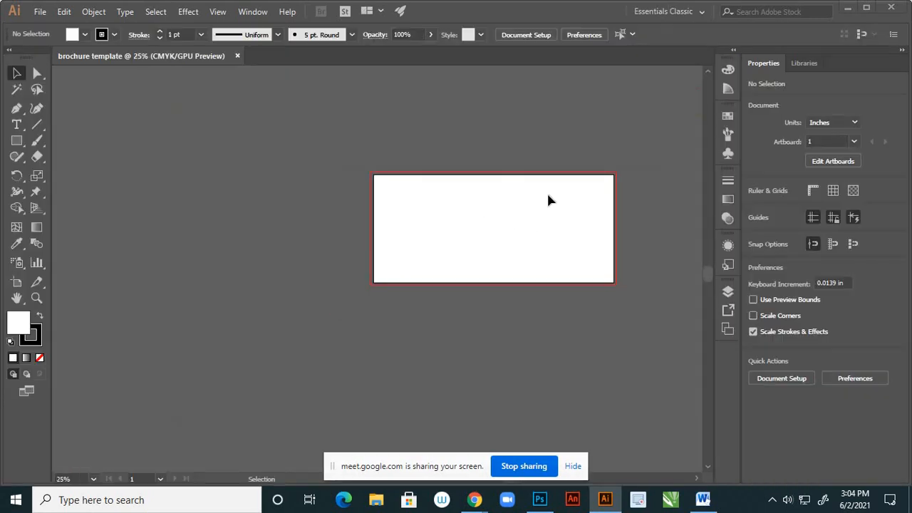
scroll(549, 200, up, 1)
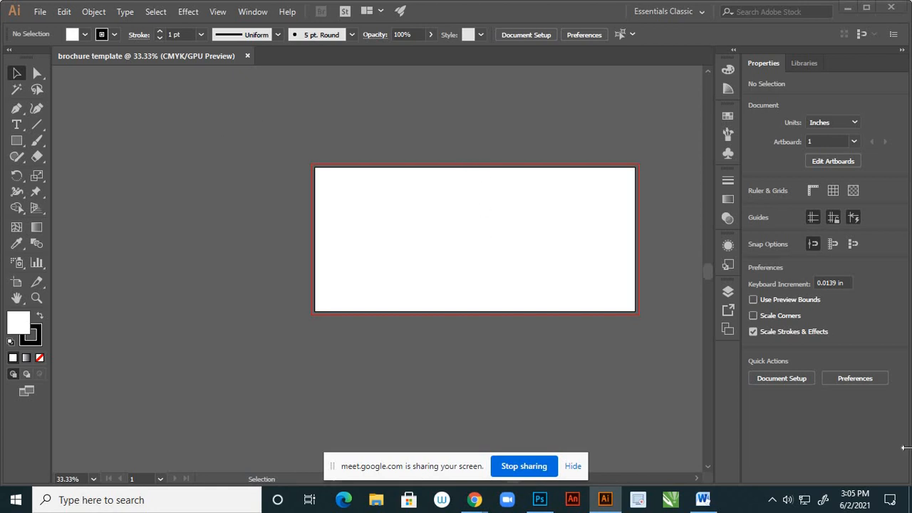
click(812, 192)
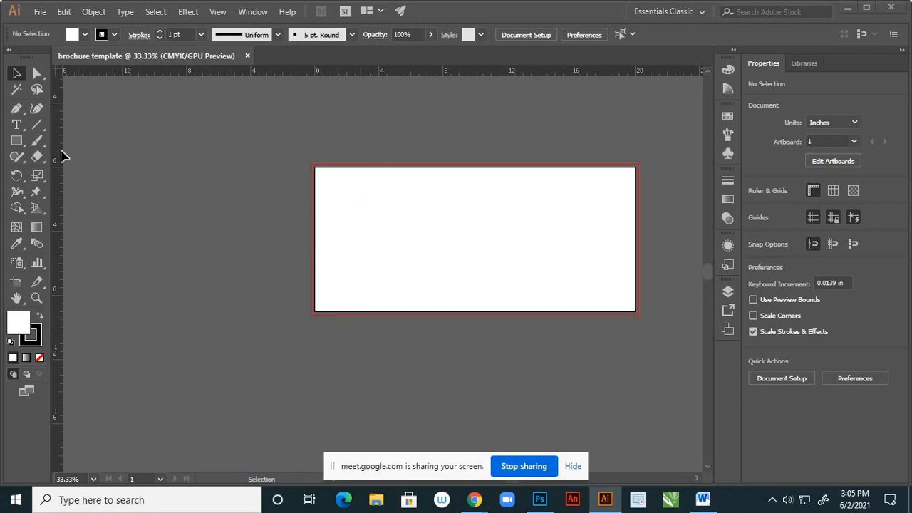
drag(61, 152, 474, 227)
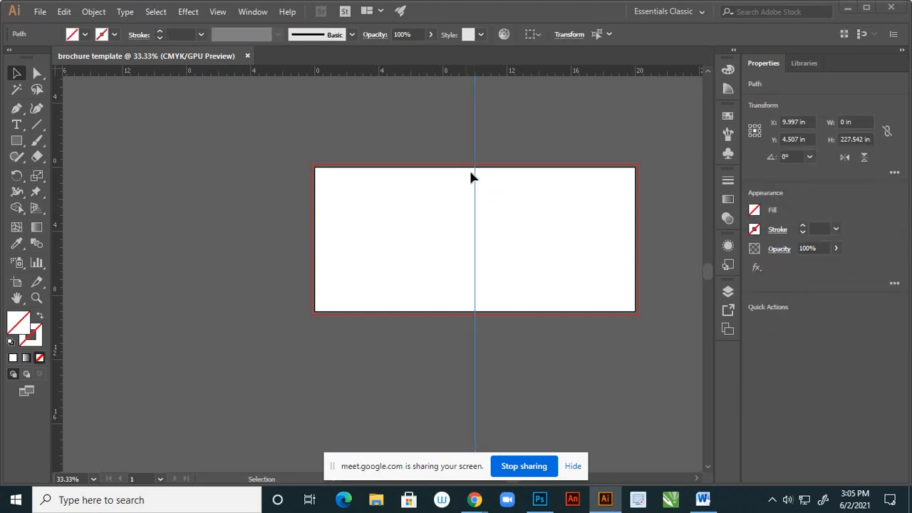
- Move the vertical guide precisely onto the 10 in mark of the ruler and deselect it
scroll(473, 177, up, 3)
scroll(487, 115, up, 8)
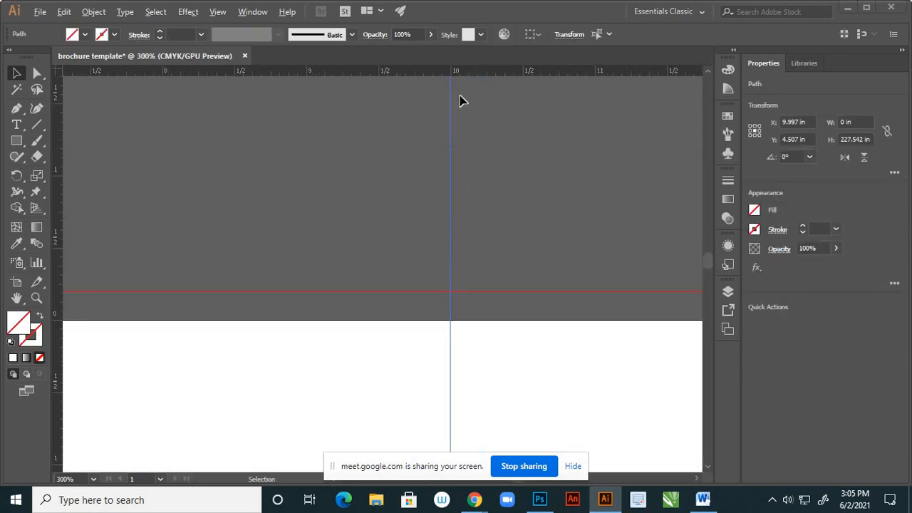
scroll(426, 114, up, 7)
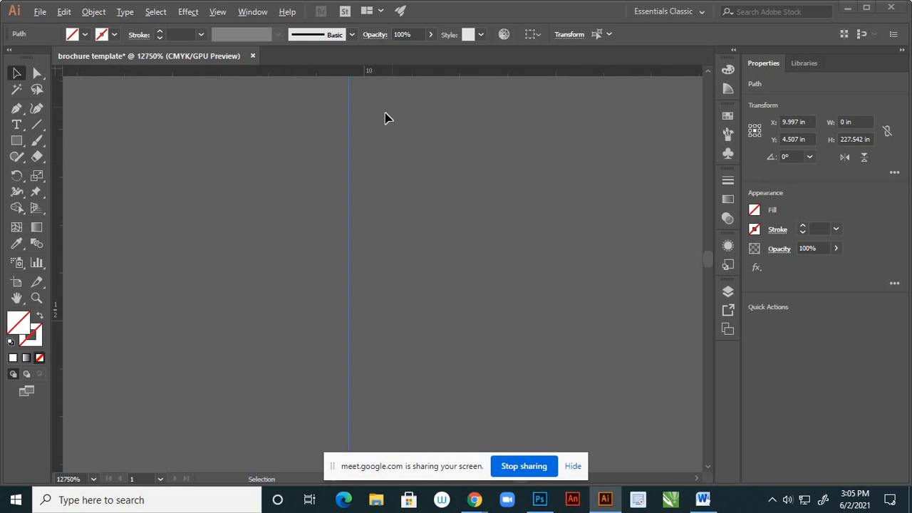
drag(316, 138, 336, 155)
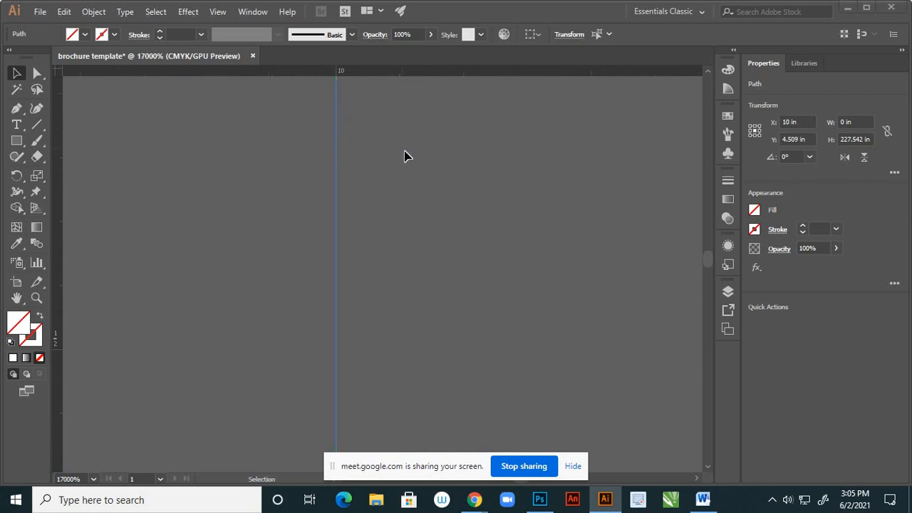
scroll(415, 152, down, 7)
scroll(412, 188, down, 8)
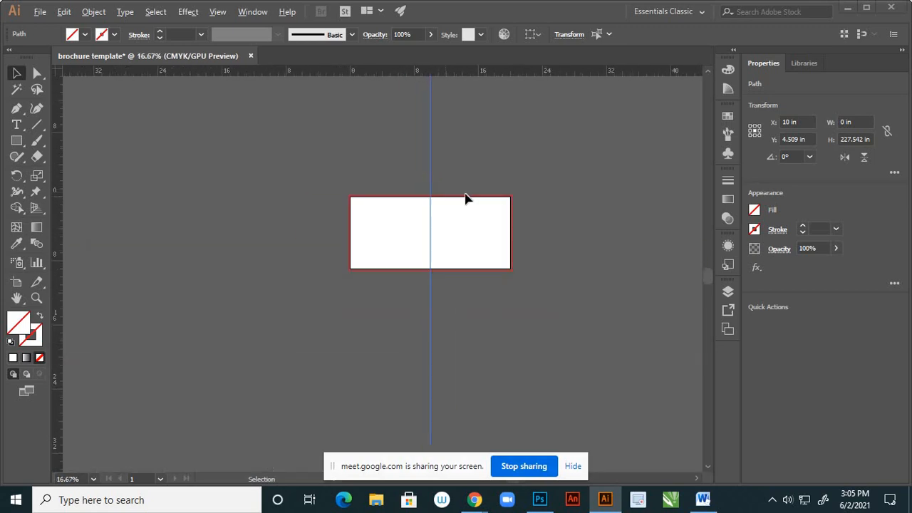
click(467, 216)
scroll(463, 214, up, 2)
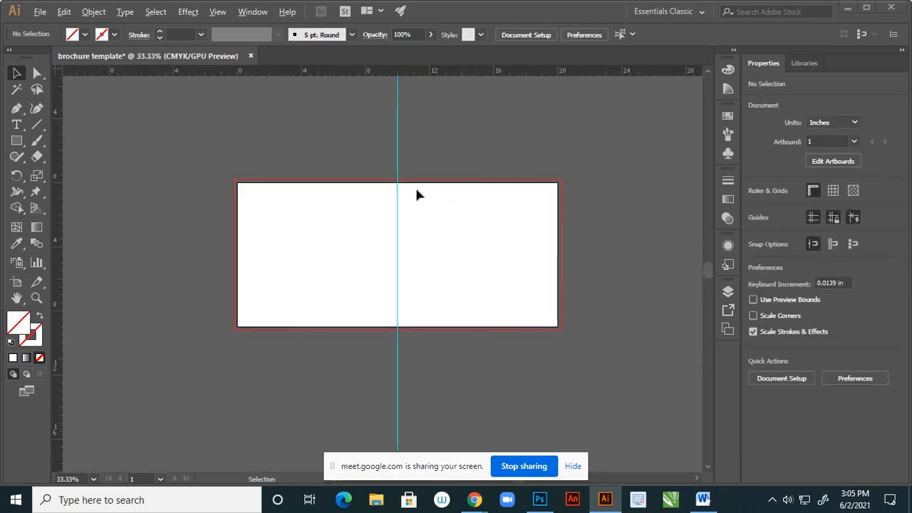
scroll(389, 173, down, 1)
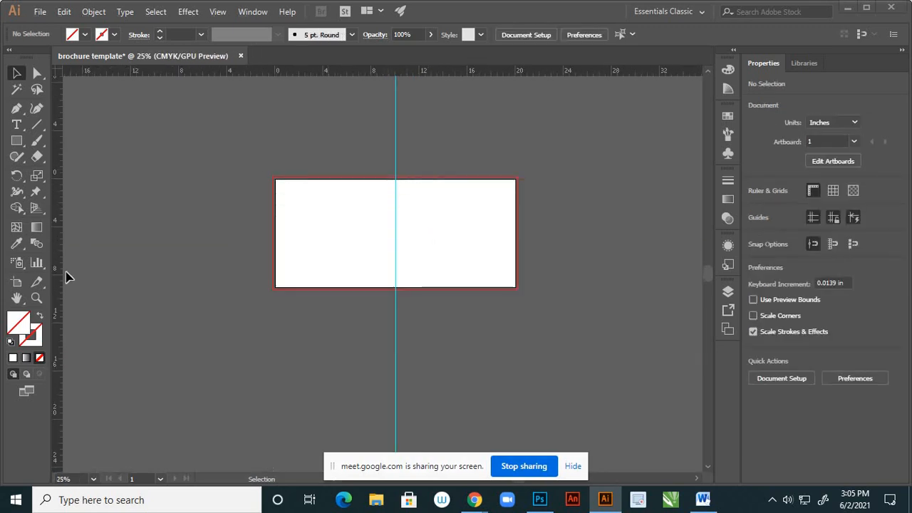
- Draw a rectangle 10 in wide and 9.2 in high with light pink fill FFE6E6 over the artboard's left half
click(21, 143)
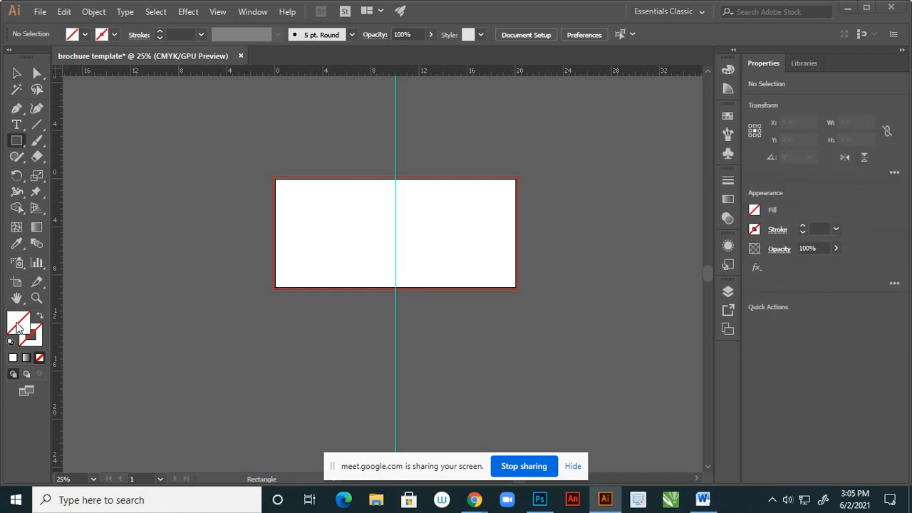
double_click(19, 326)
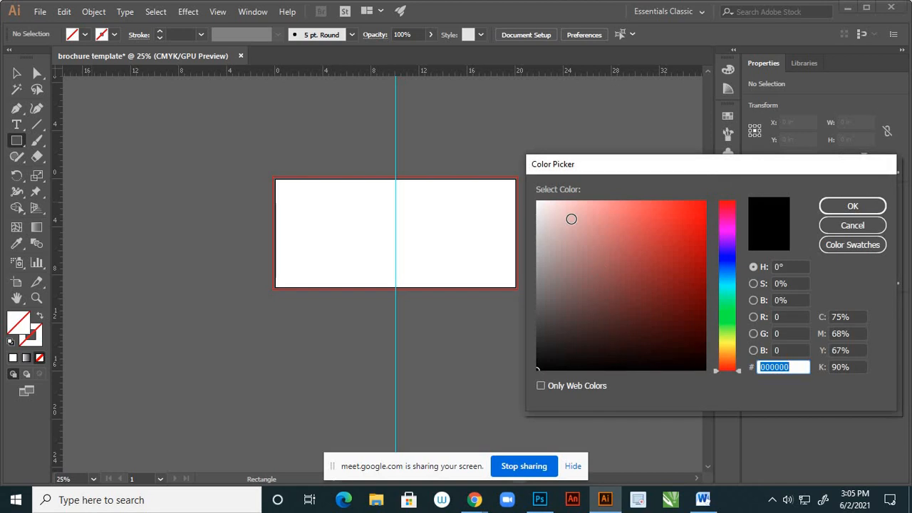
drag(572, 218, 556, 199)
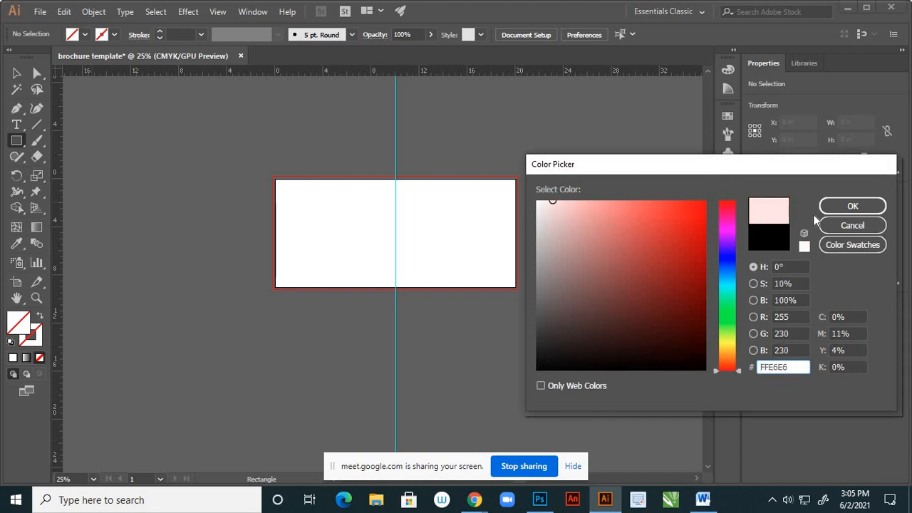
click(832, 206)
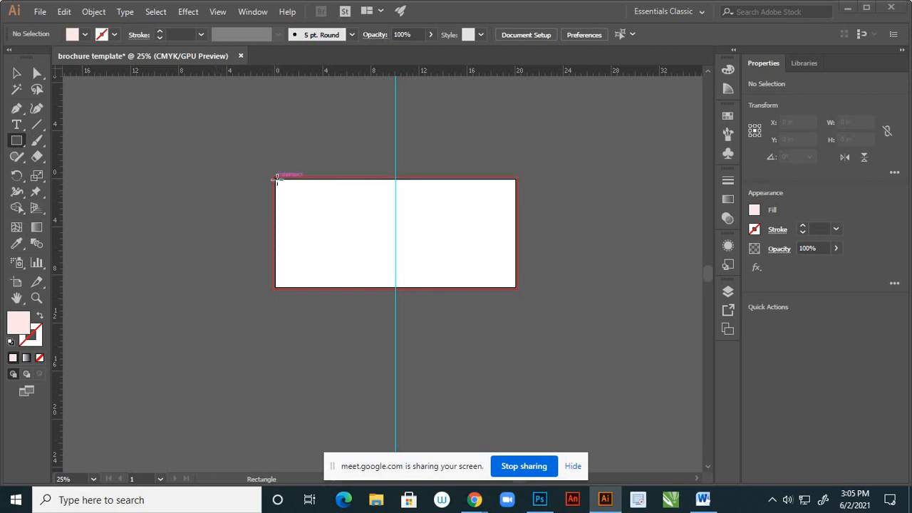
mouse_move(277, 178)
mouse_down()
mouse_move(332, 259)
mouse_move(362, 284)
mouse_move(394, 288)
mouse_up()
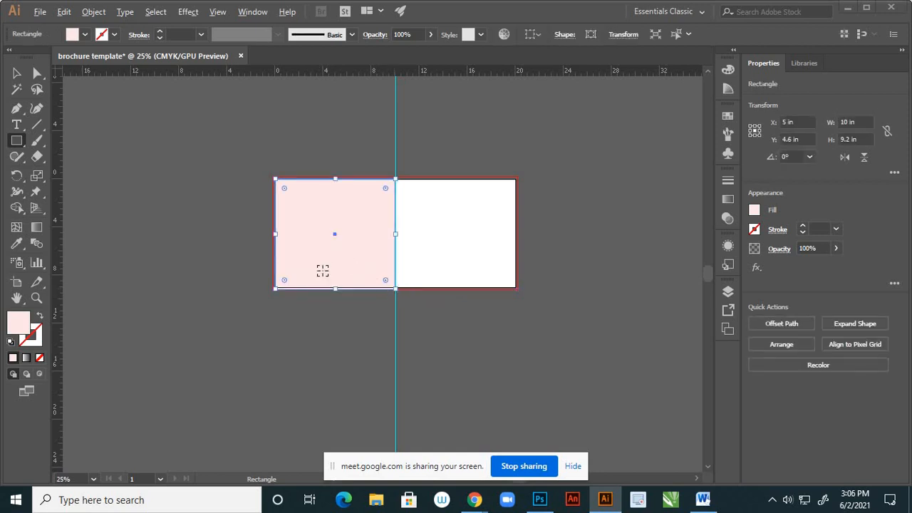
- Raise the pink rectangle's bottom edge to the artboard's edge so it is 9 in high, and deselect it
scroll(342, 287, up, 5)
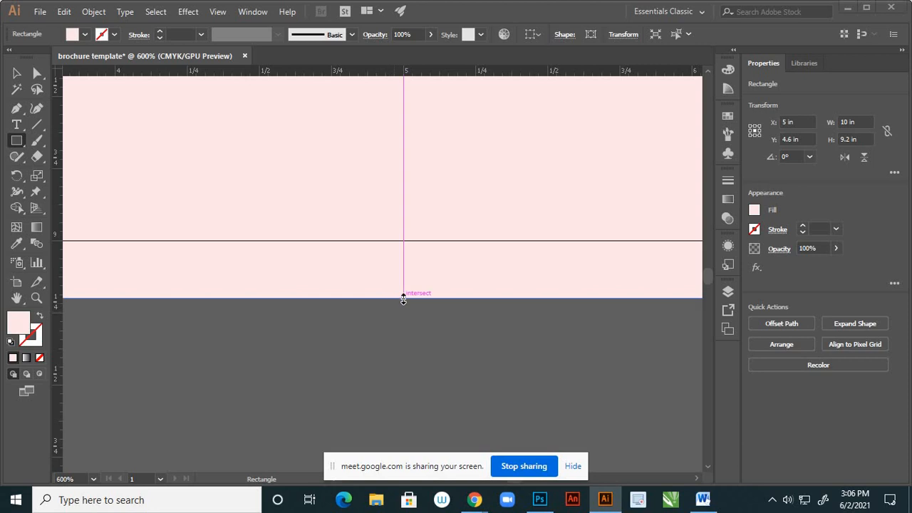
drag(404, 296, 413, 241)
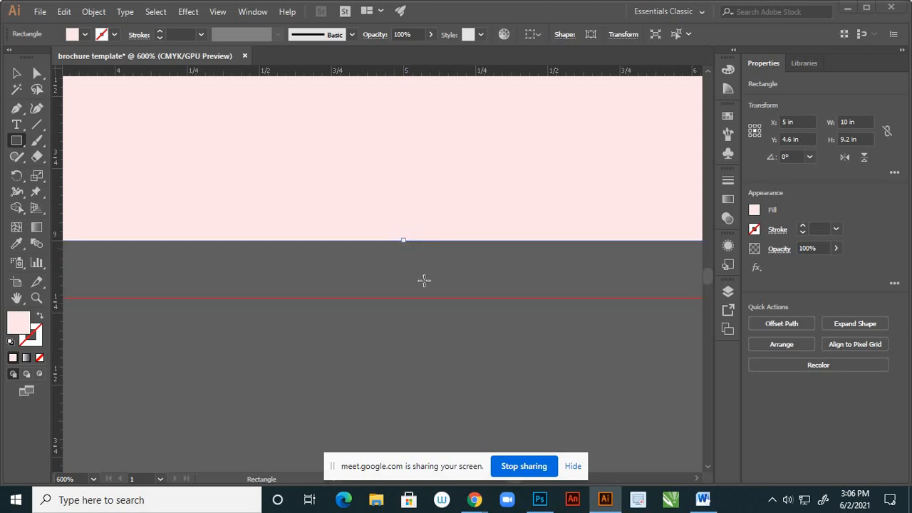
scroll(429, 304, down, 8)
scroll(423, 197, up, 3)
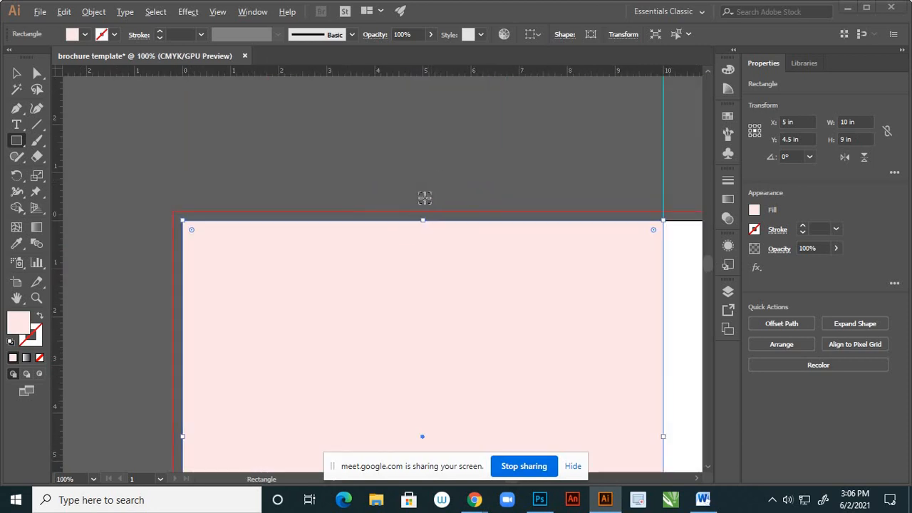
scroll(356, 149, down, 5)
click(17, 72)
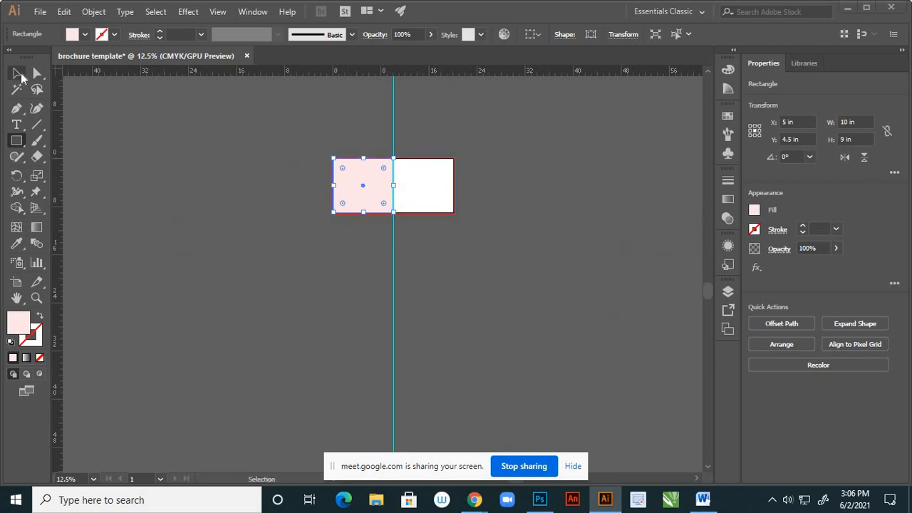
click(475, 150)
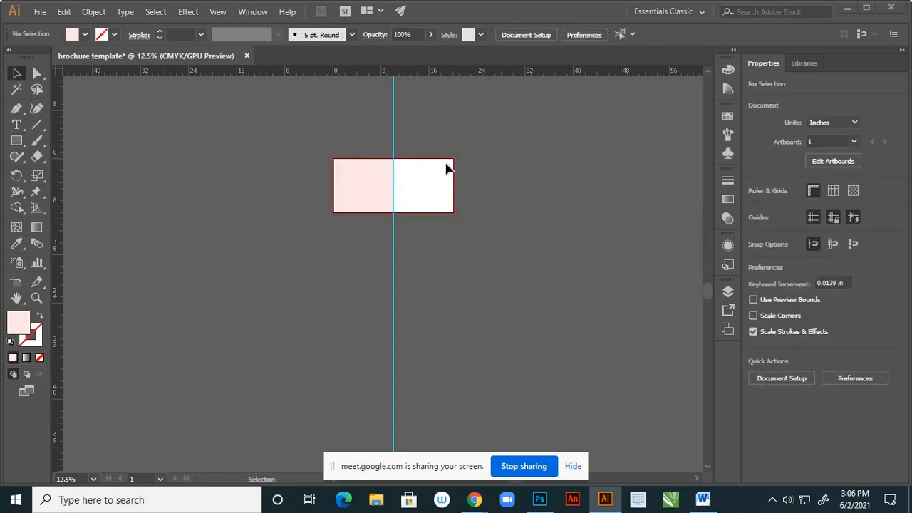
- Duplicate the pink rectangle onto the artboard's right half, between the guide and the right edge
scroll(431, 169, up, 2)
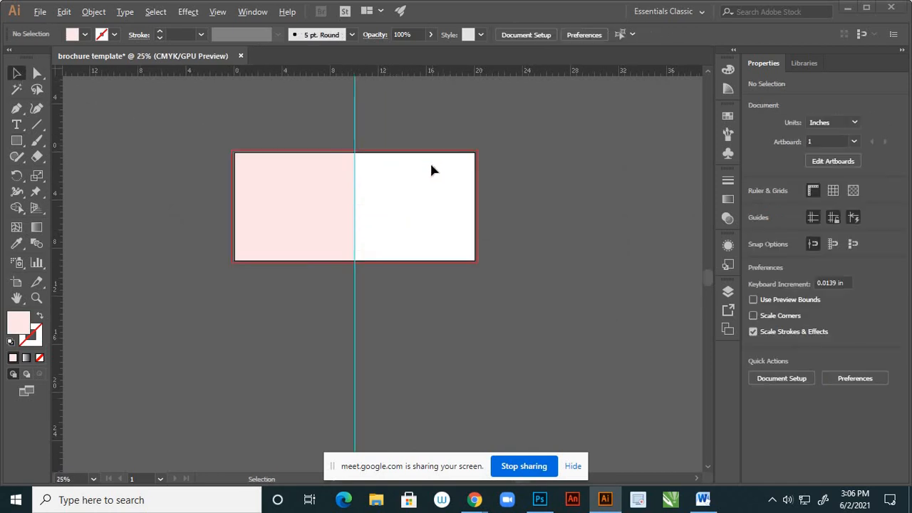
click(320, 235)
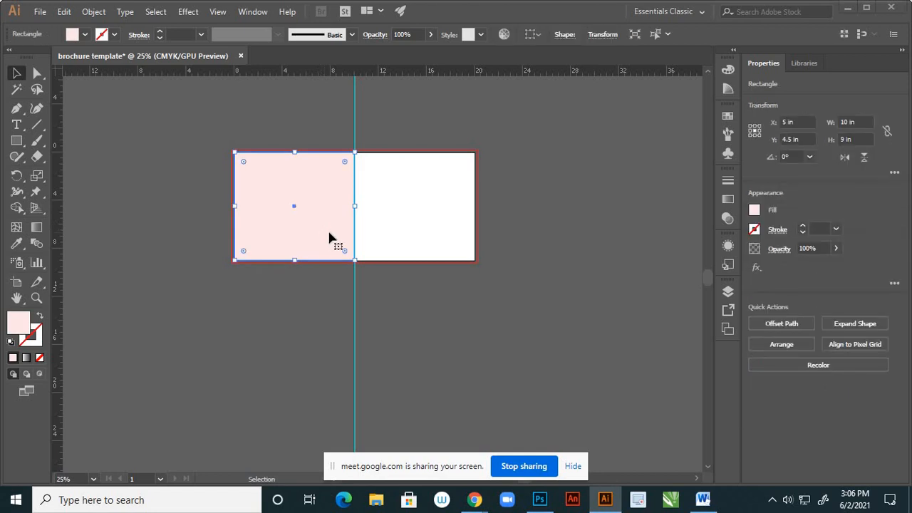
drag(370, 228, 459, 228)
scroll(434, 206, up, 3)
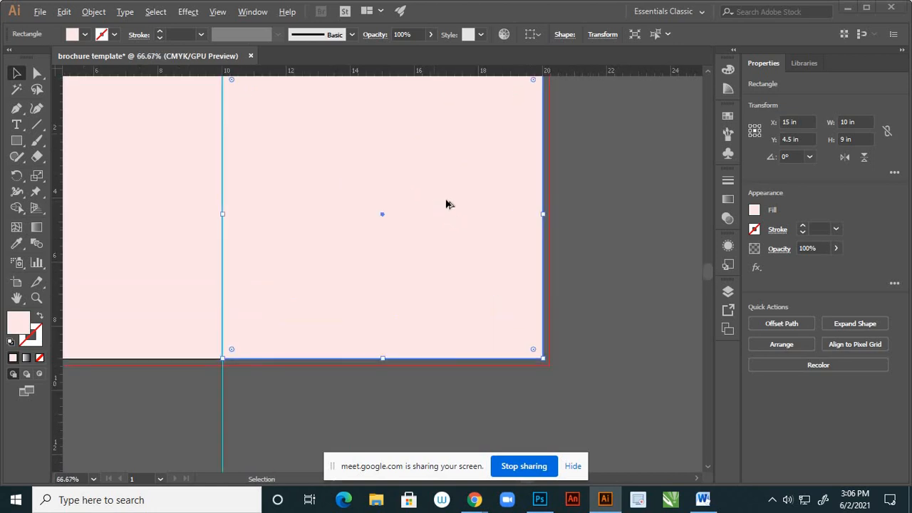
- Change the fill of the rectangle on the artboard's right half to light blue E9FCFF and deselect it
double_click(20, 325)
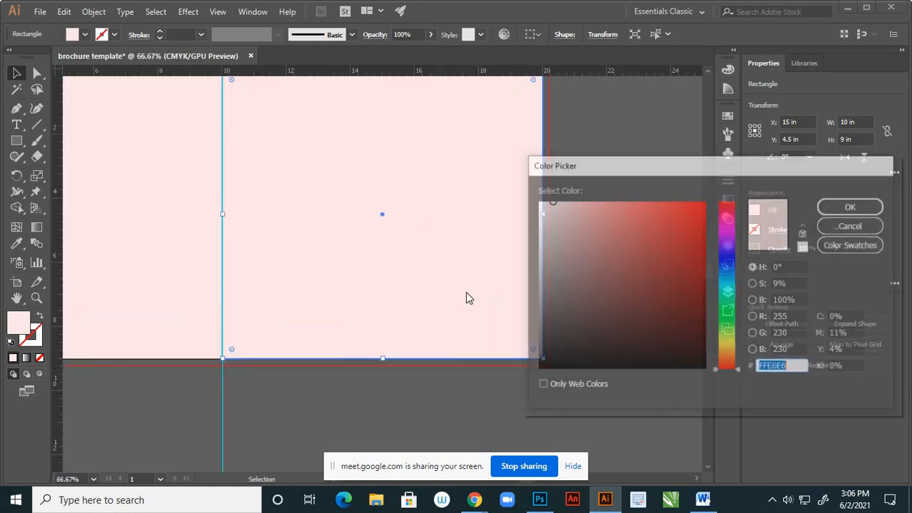
click(732, 285)
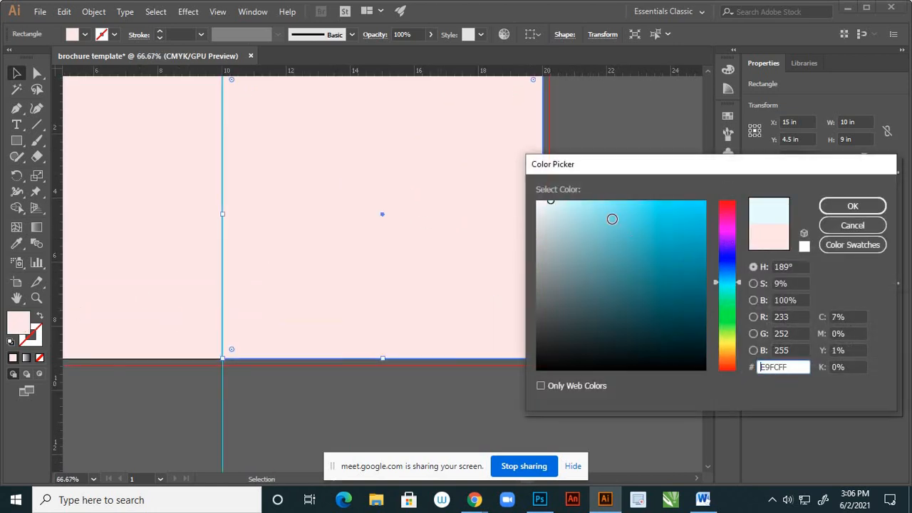
click(825, 206)
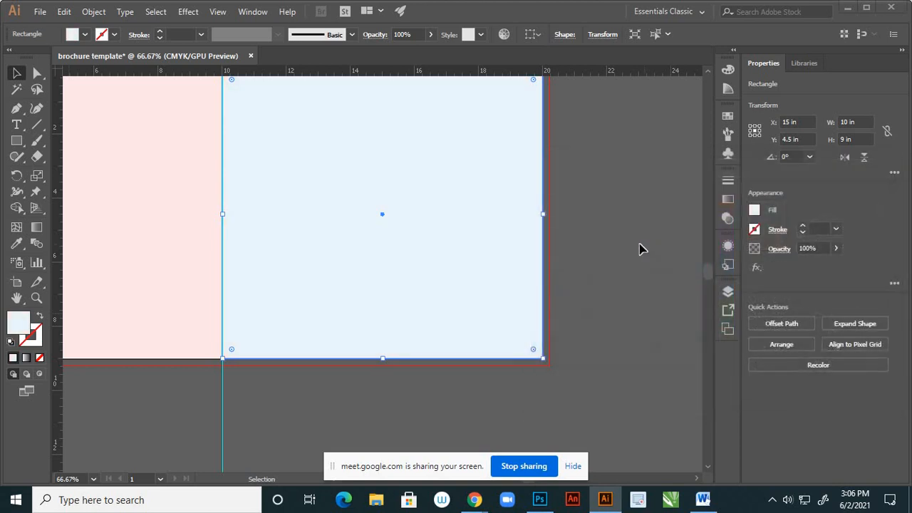
click(635, 251)
- Place vertical margin guides just inside the artboard's left and right edges, at about 0.4 in and 19.57 in
alt+scroll(485, 275, down, 4)
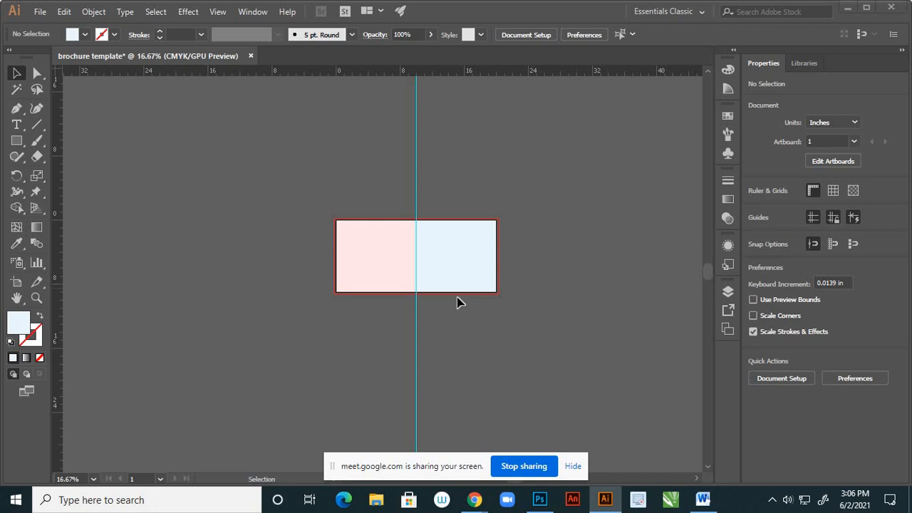
alt+scroll(340, 252, up, 3)
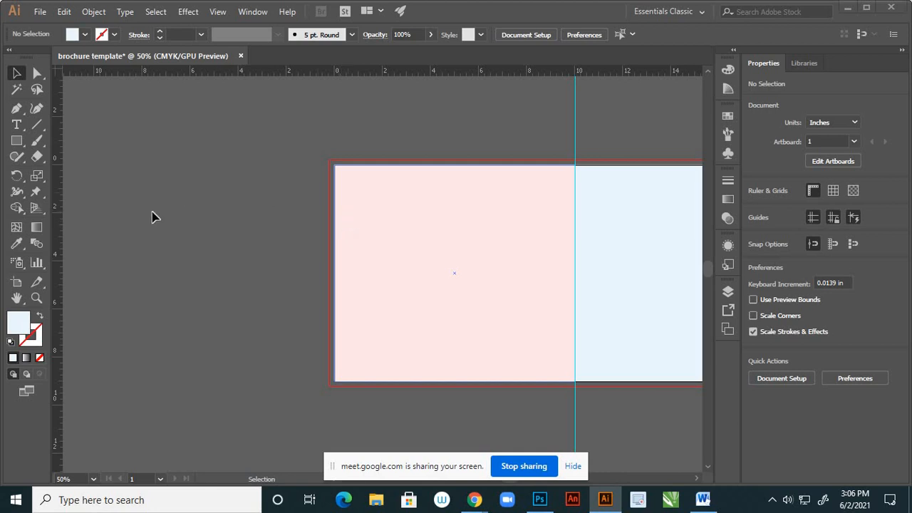
drag(57, 209, 343, 287)
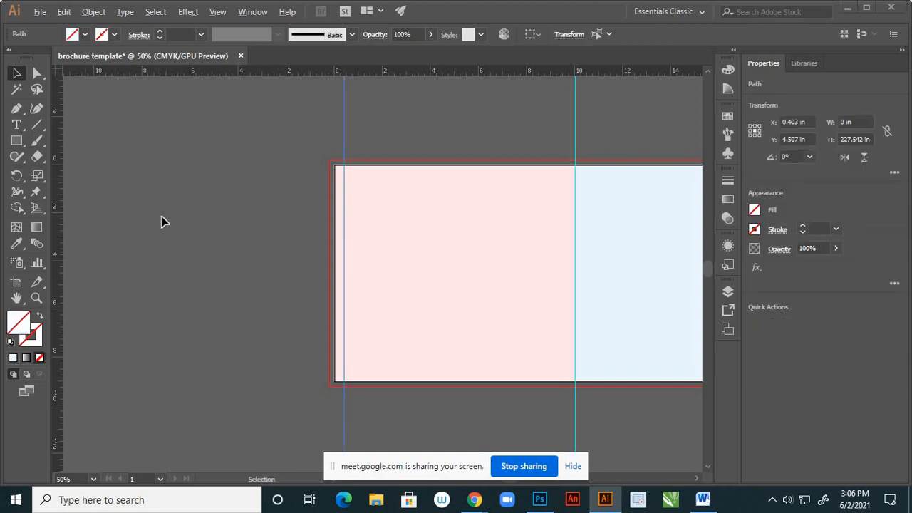
scroll(162, 218, down, 2)
drag(61, 210, 485, 336)
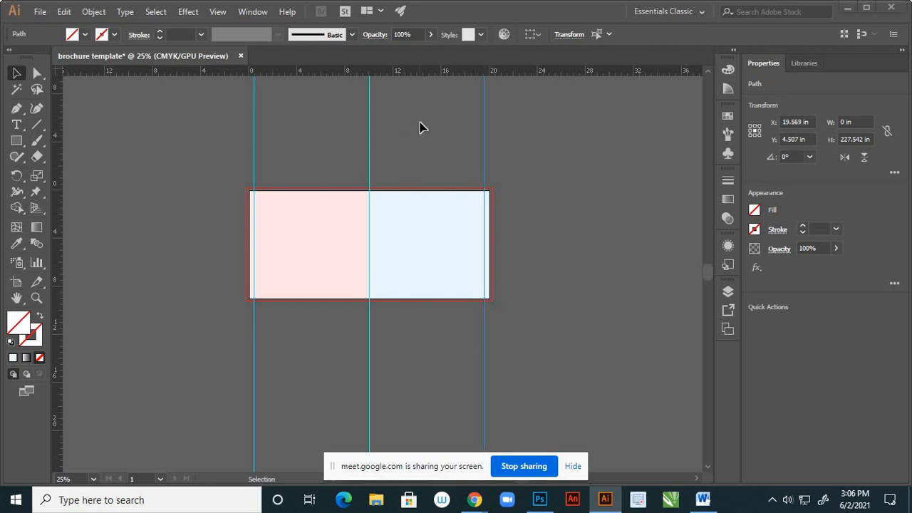
- Place horizontal margin guides just inside the artboard's bottom and top edges, at about 8.63 in and 0.39 in
drag(429, 187, 440, 294)
scroll(436, 187, up, 4)
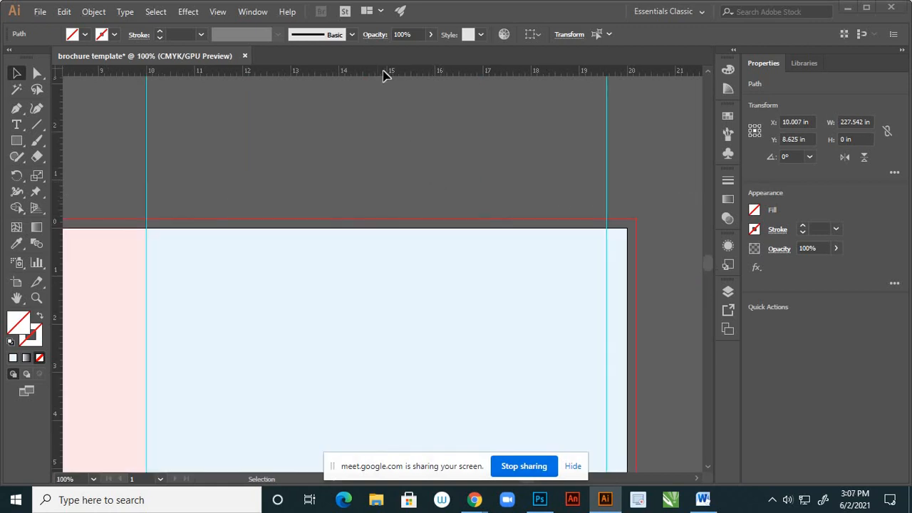
drag(387, 76, 399, 246)
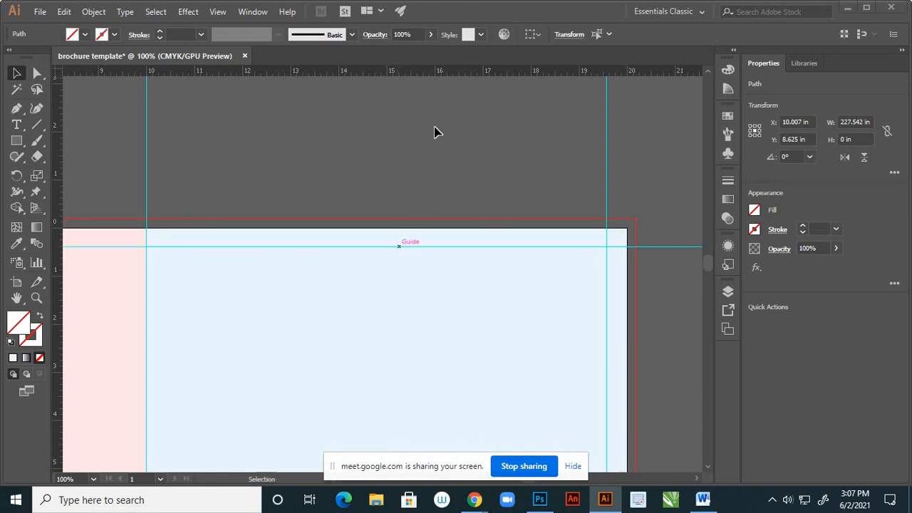
- Place a vertical guide just left of the center guide, at about 9.76 in
scroll(434, 132, down, 6)
scroll(417, 277, down, 1)
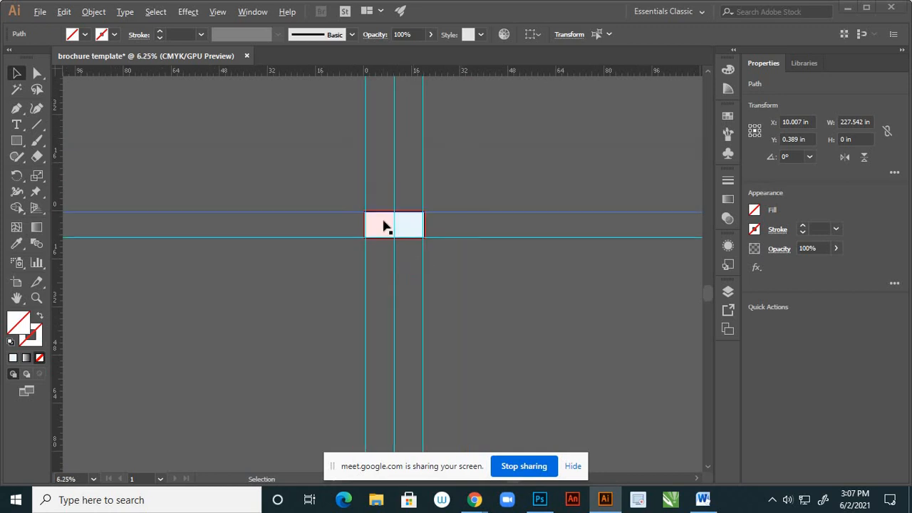
scroll(387, 226, up, 6)
scroll(420, 256, down, 2)
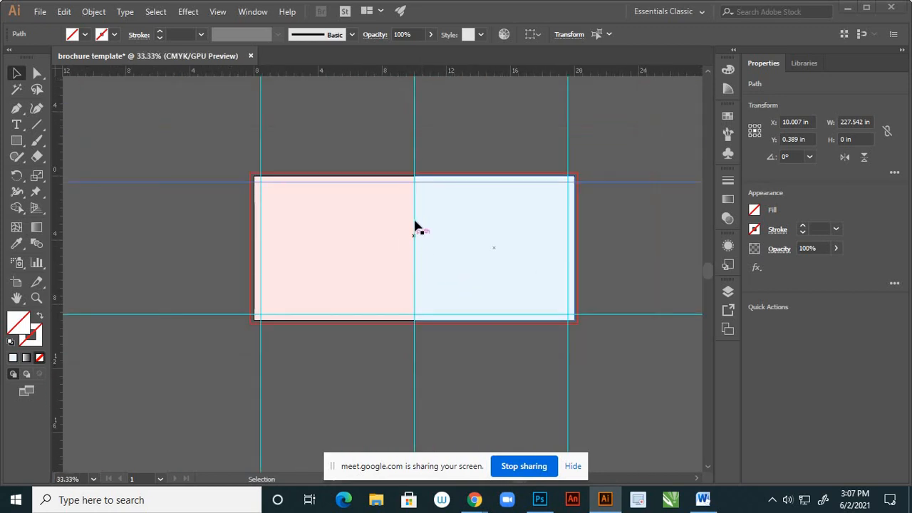
scroll(413, 189, up, 1)
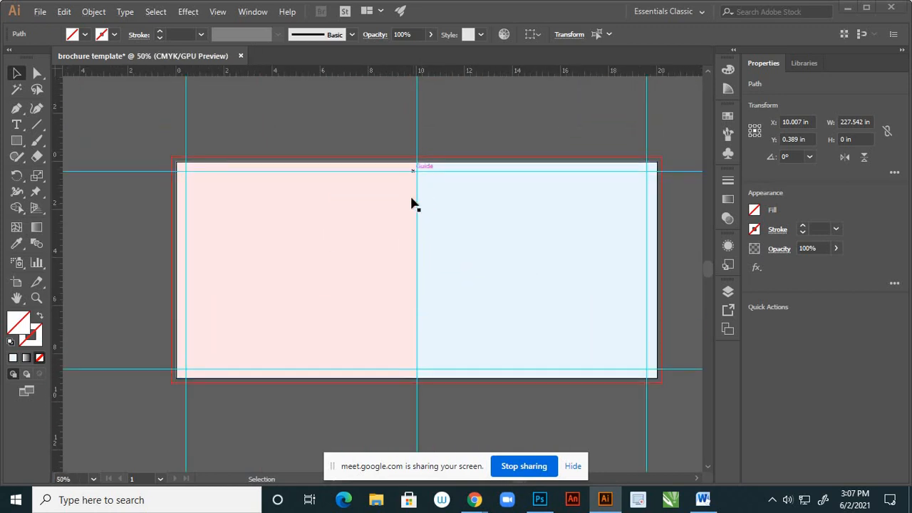
click(410, 235)
click(417, 177)
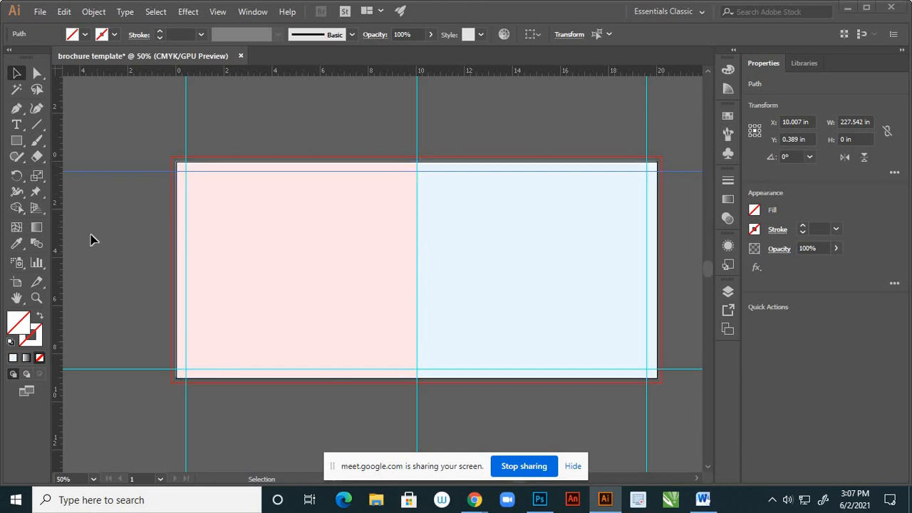
drag(59, 230, 190, 282)
drag(410, 363, 412, 367)
drag(411, 367, 412, 367)
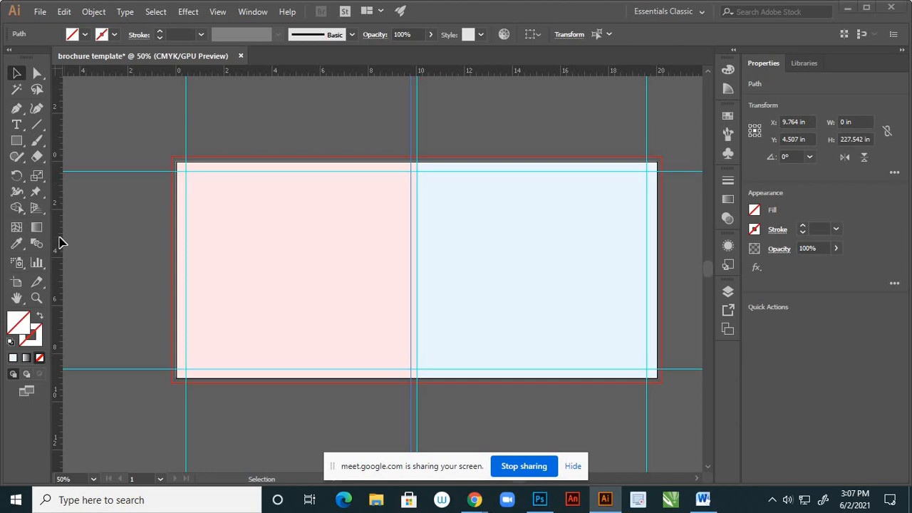
- Place a vertical guide just right of the center guide, at about 10.23 in, and deselect it
drag(59, 253, 422, 354)
scroll(421, 349, up, 6)
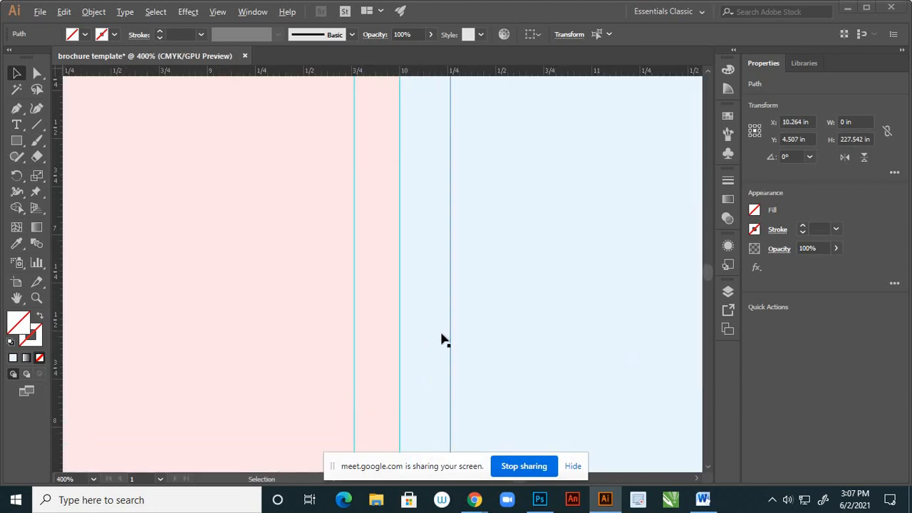
drag(449, 334, 443, 349)
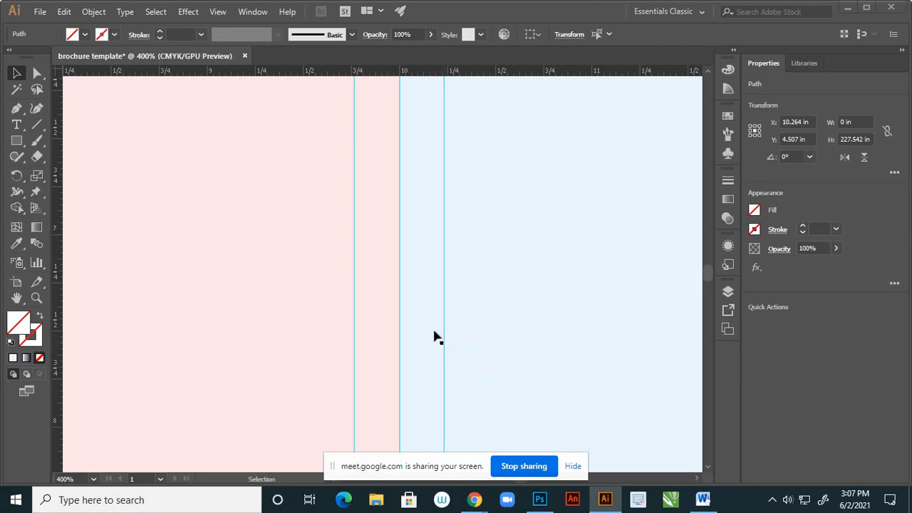
scroll(403, 281, down, 9)
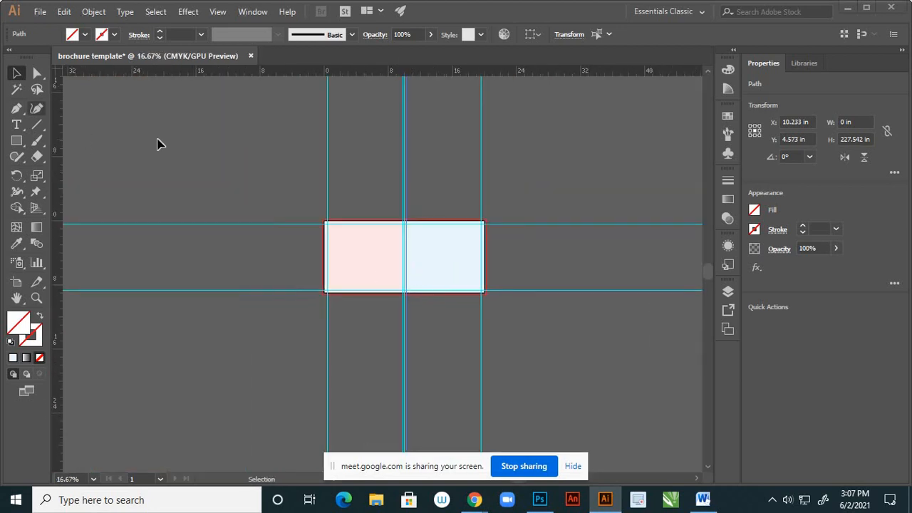
click(200, 148)
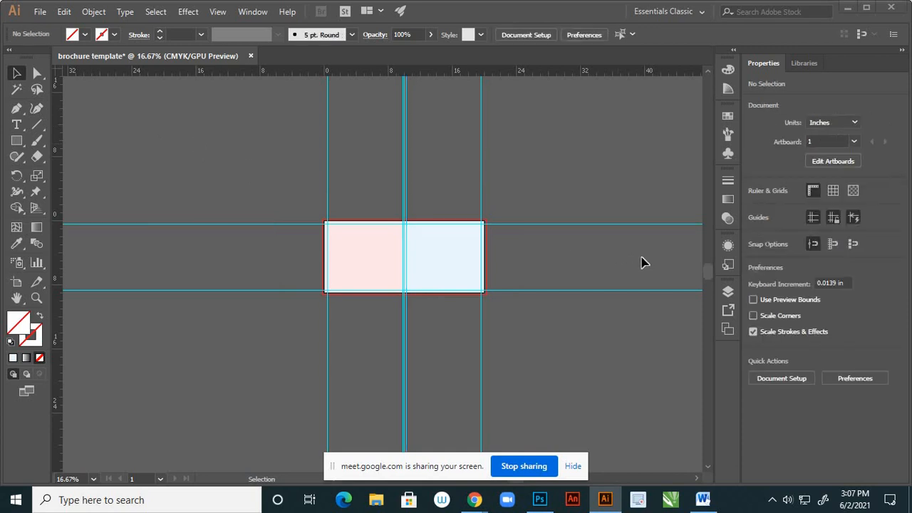
- Select all the guides on Layer 1 and cut them, keeping the two rectangles
click(728, 293)
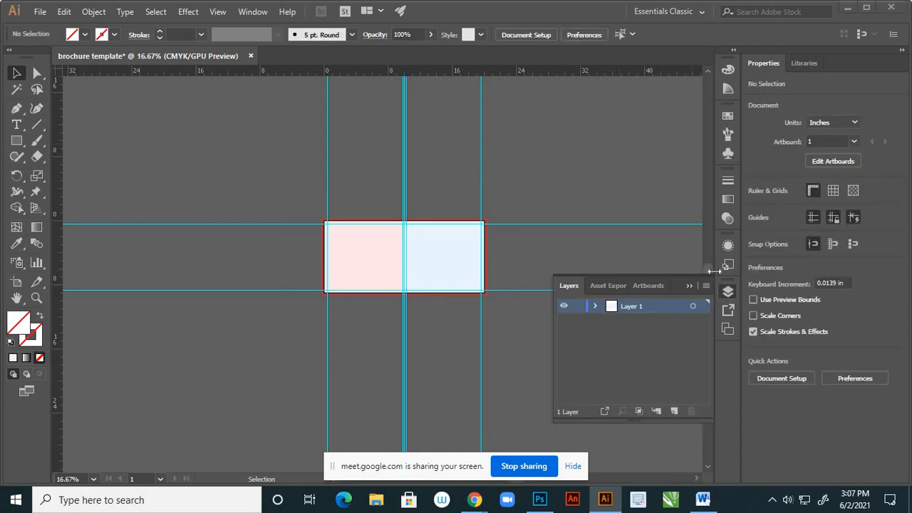
click(595, 306)
drag(259, 271, 288, 372)
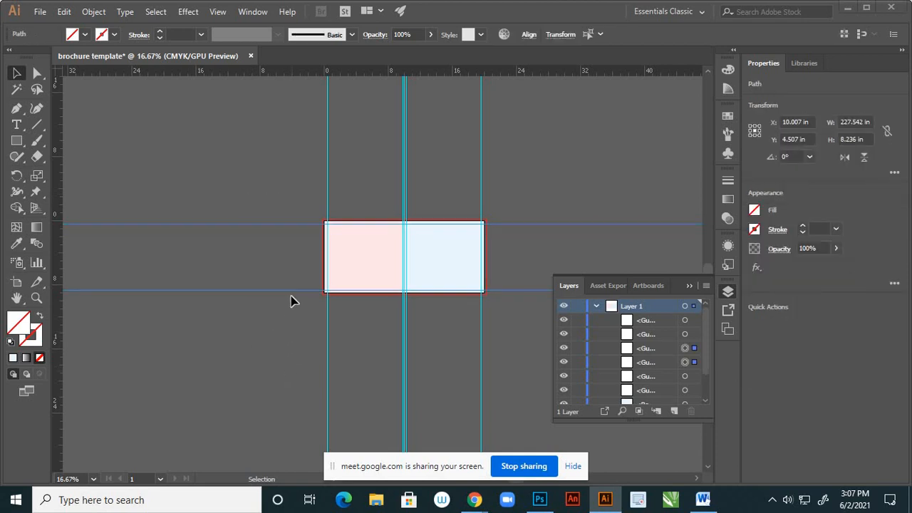
key(ctrl+a)
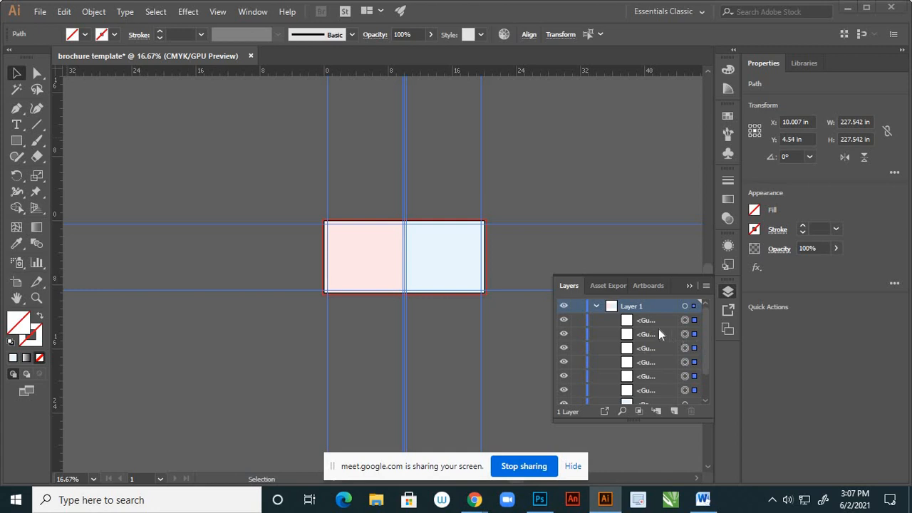
key(Delete)
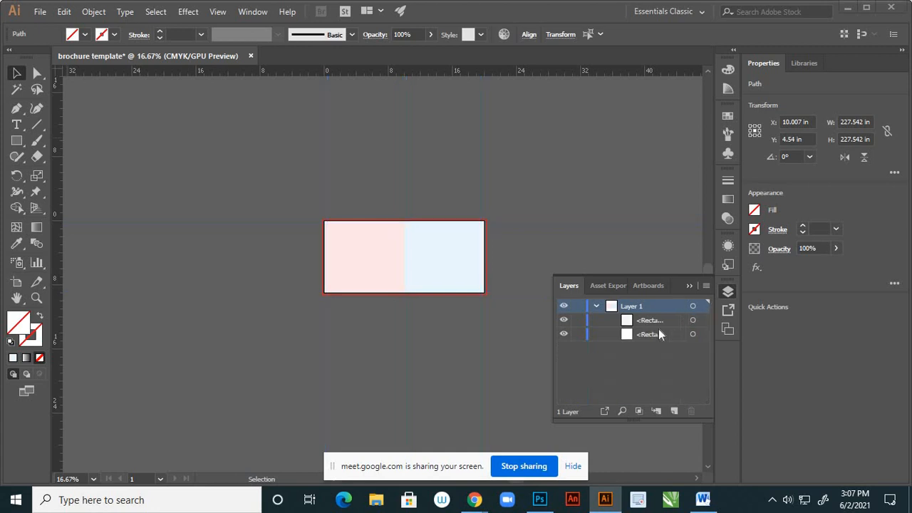
- Create a new layer above Layer 1 and paste the guides onto it in their original positions
click(597, 306)
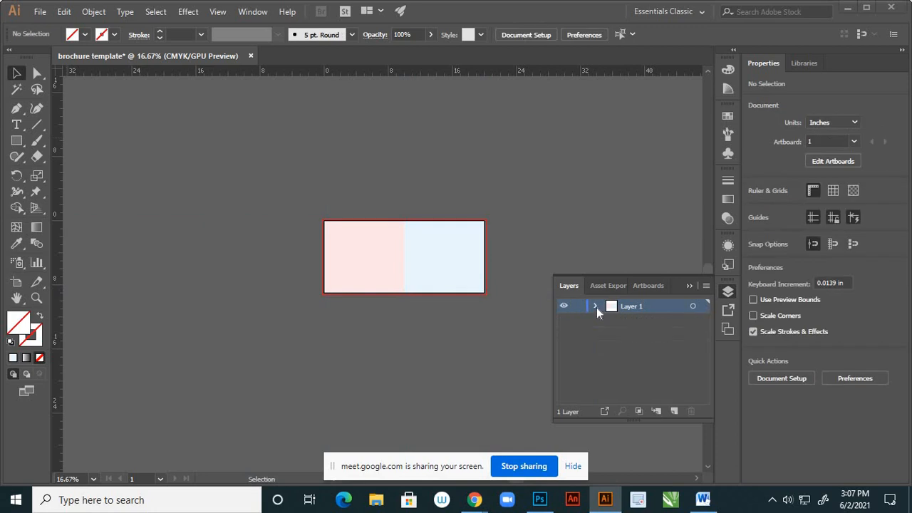
click(674, 411)
key(ctrl+f)
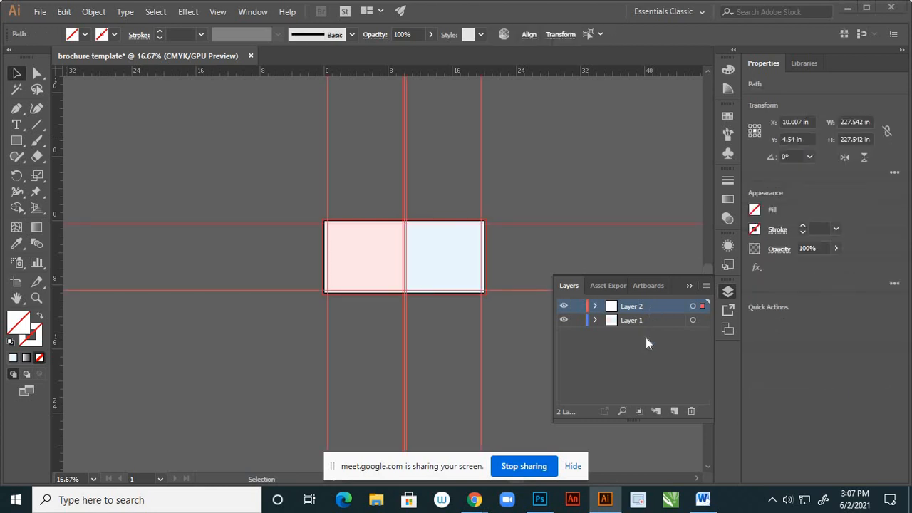
- Lock the guide layer and rename it "rulers"
click(578, 308)
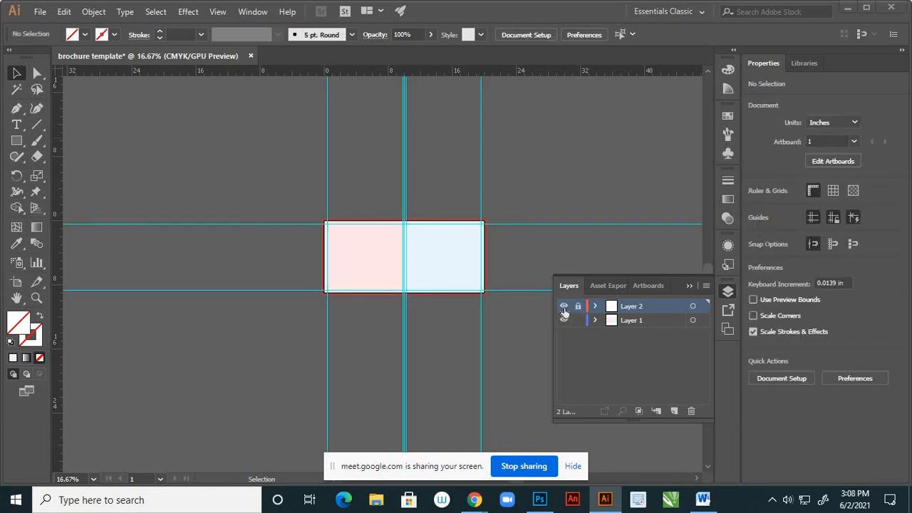
click(564, 310)
click(564, 309)
double_click(628, 308)
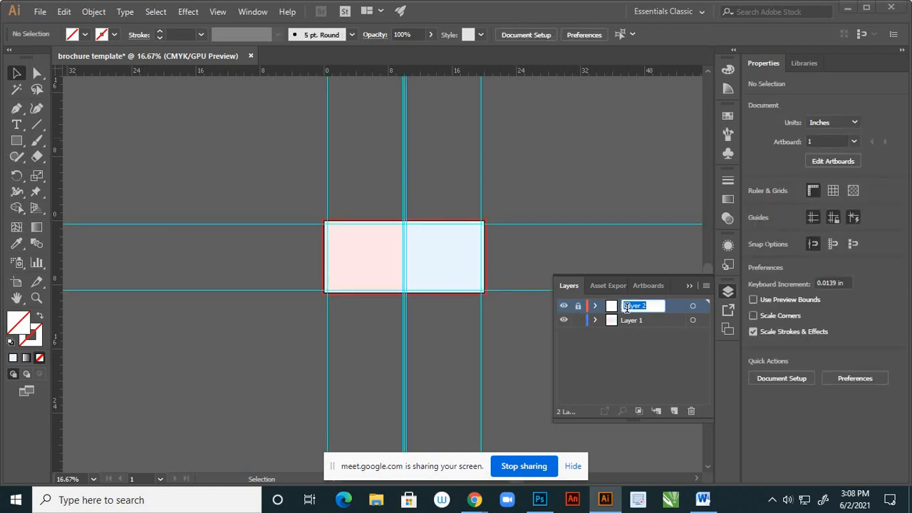
text(rulers)
key(Return)
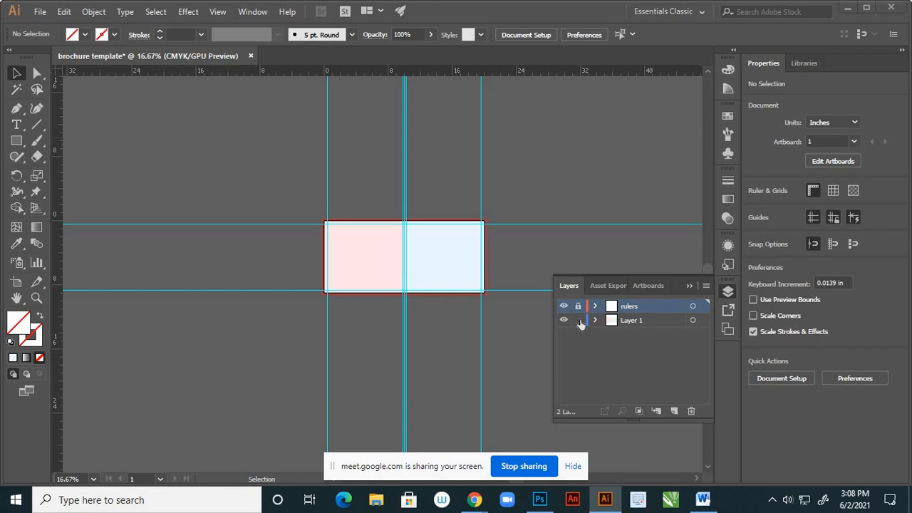
- Toggle the visibility of Layer 1 and its two rectangles to check which entry belongs to which page
click(562, 321)
click(562, 320)
click(563, 321)
click(562, 320)
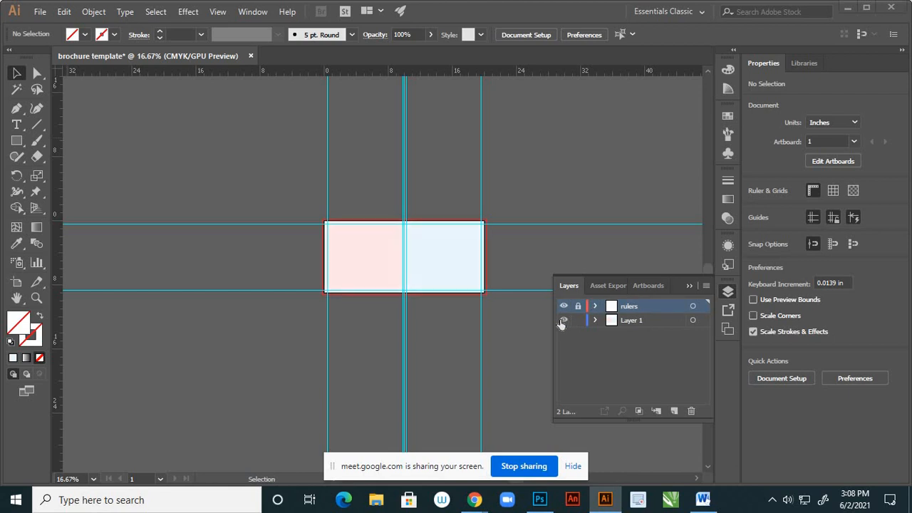
click(596, 321)
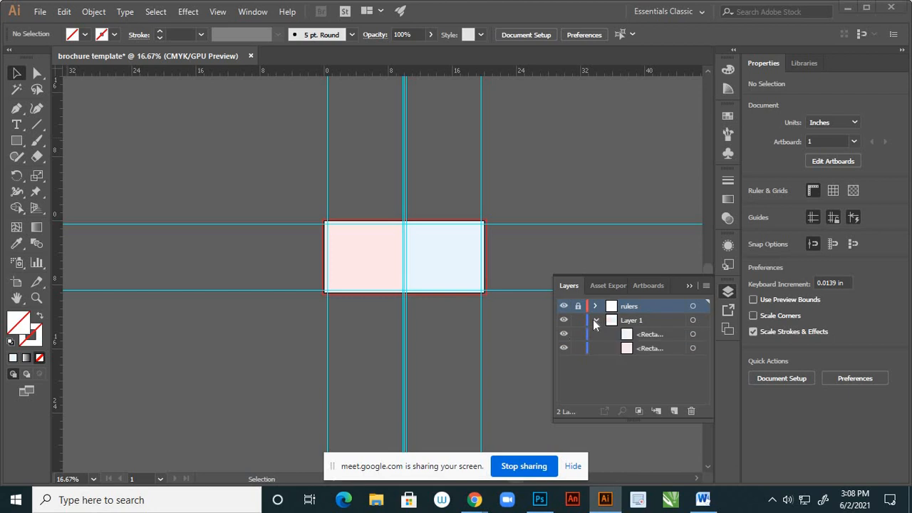
click(564, 349)
click(564, 348)
click(564, 335)
click(564, 334)
click(564, 349)
click(563, 348)
- Rename the light blue rectangle on Layer 1 to "1 st page"
double_click(649, 334)
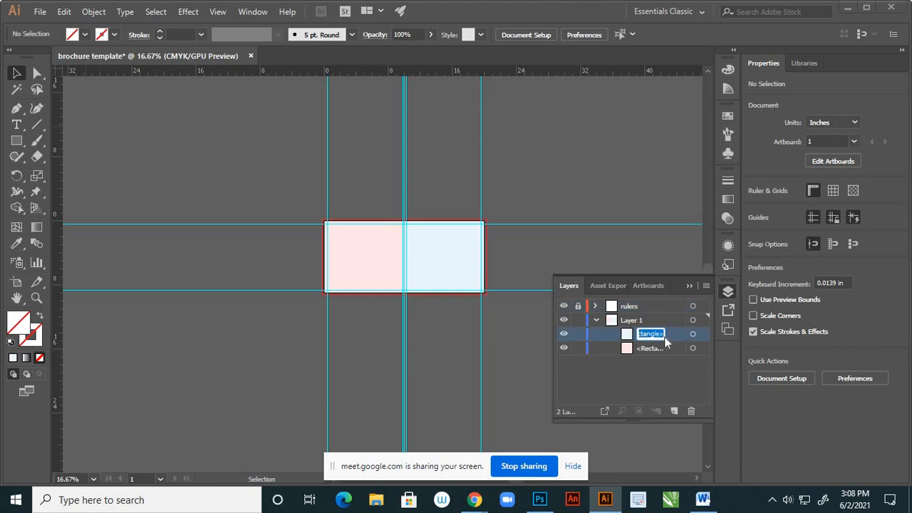
text(1 st page)
key(Return)
- Check the pink rectangle by toggling its visibility, lock it, and close the layer list
click(562, 350)
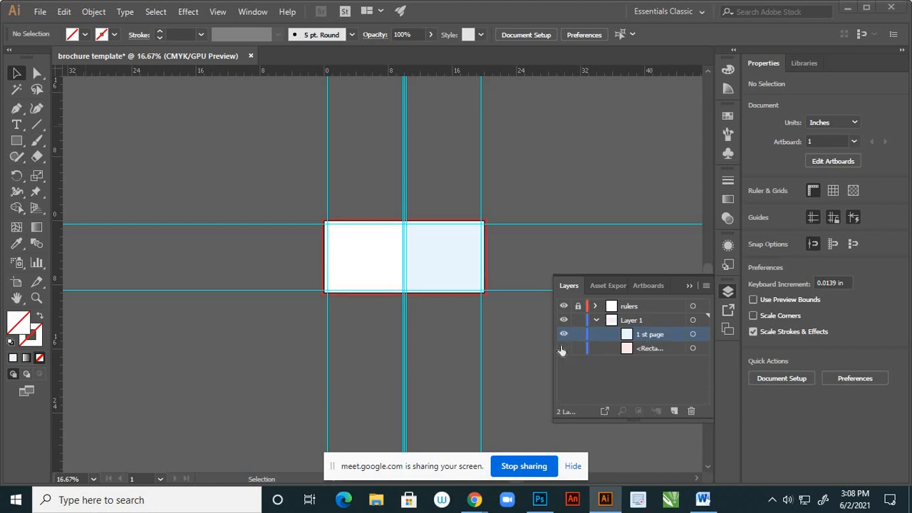
click(562, 349)
click(563, 349)
click(562, 351)
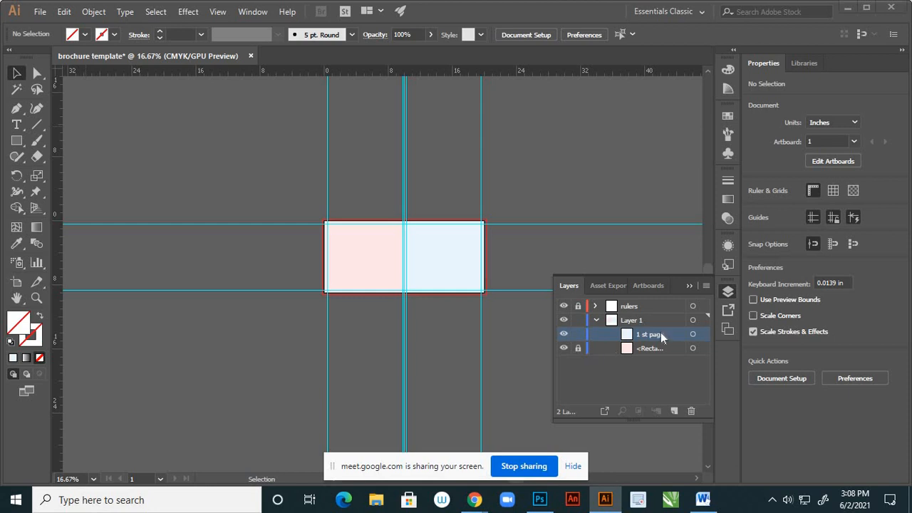
click(689, 287)
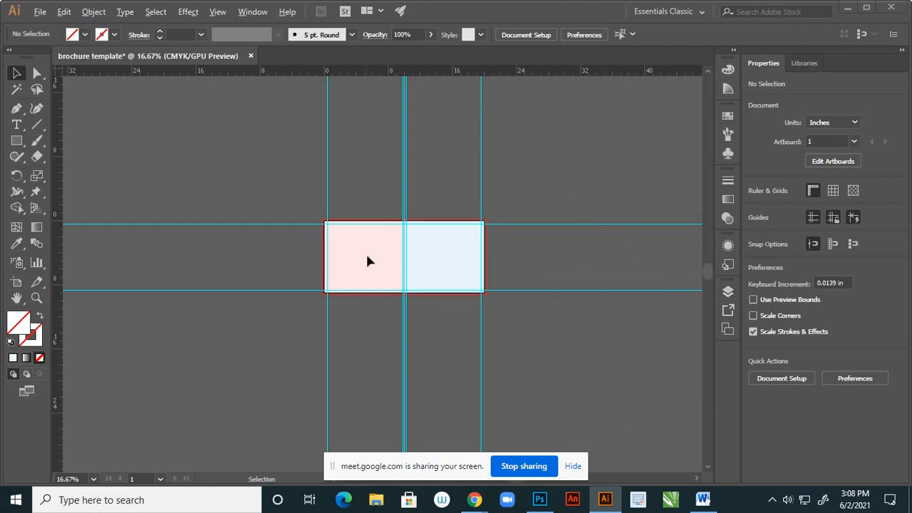
key(ctrl+plus)
key(ctrl+plus)
alt+scroll(505, 245, down, 2)
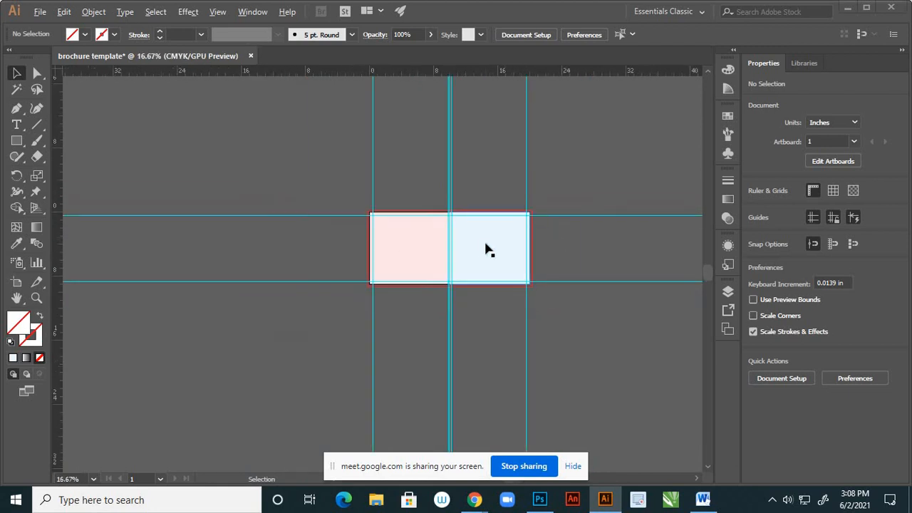
alt+scroll(486, 248, up, 1)
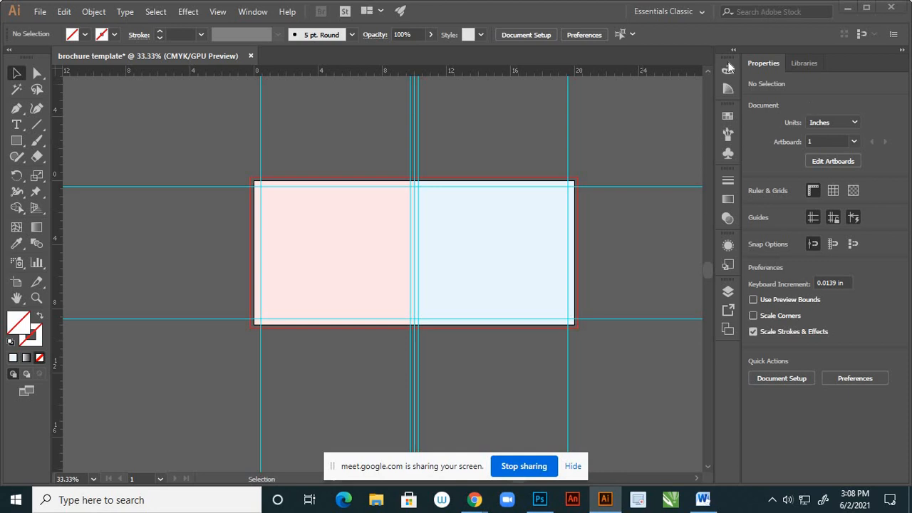
click(40, 12)
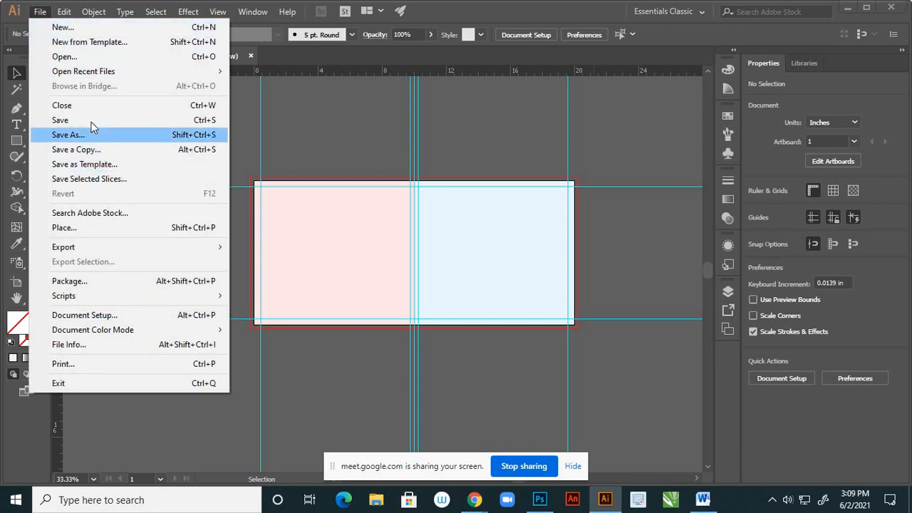
click(75, 58)
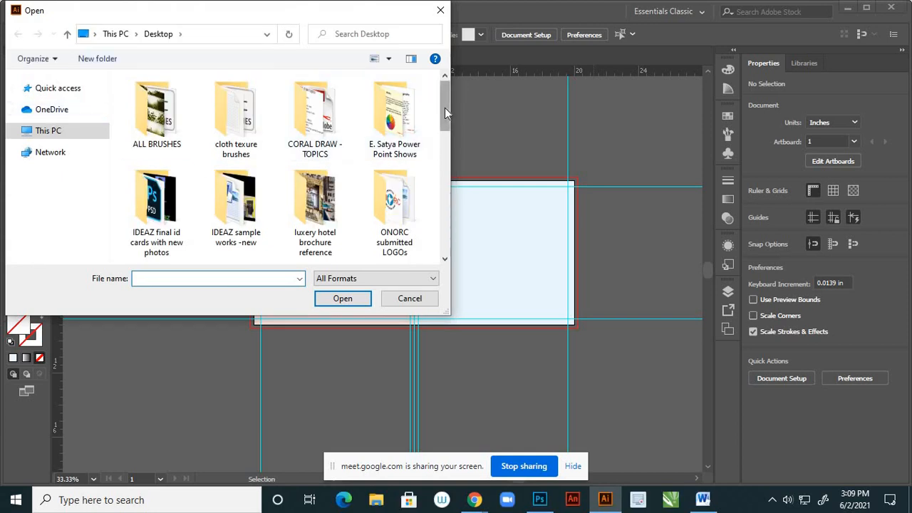
mouse_move(445, 107)
mouse_down()
mouse_move(447, 191)
mouse_move(444, 117)
mouse_up()
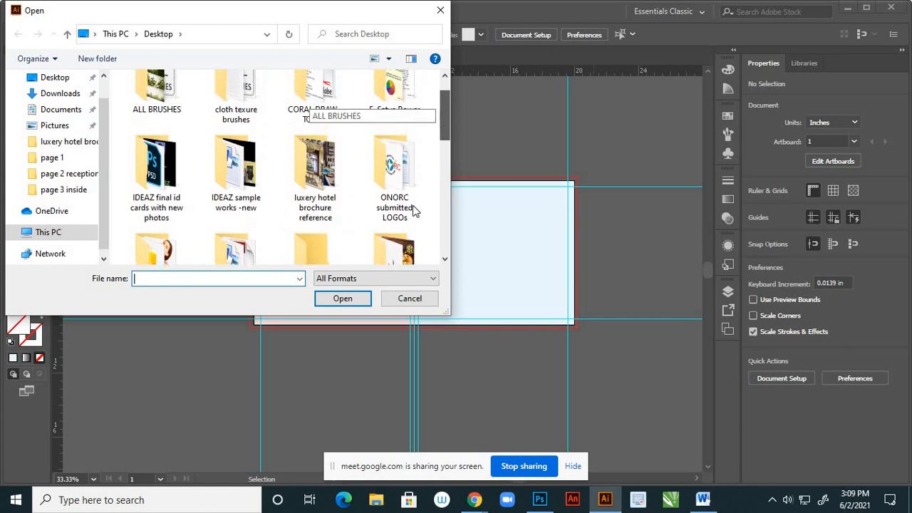
click(410, 298)
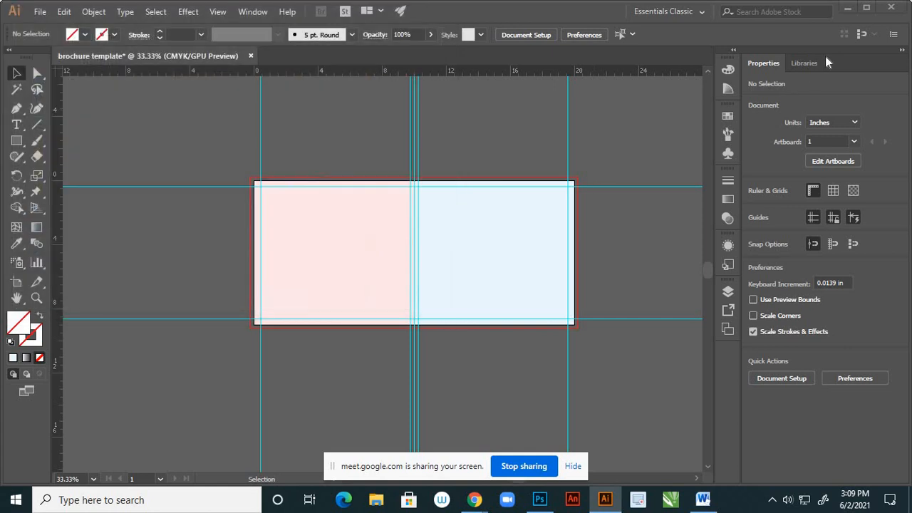
- Switch to the desktop and open the "luxery hotel brochure reference" folder
click(847, 8)
click(838, 11)
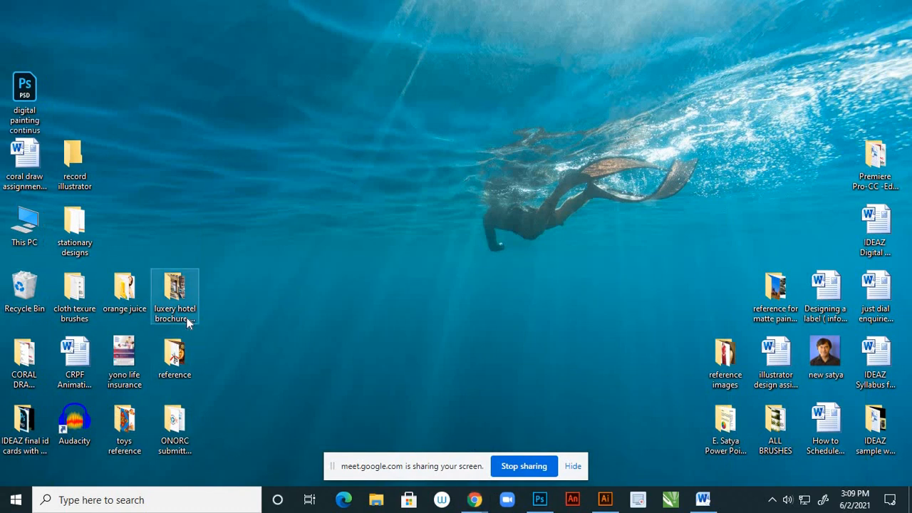
double_click(186, 317)
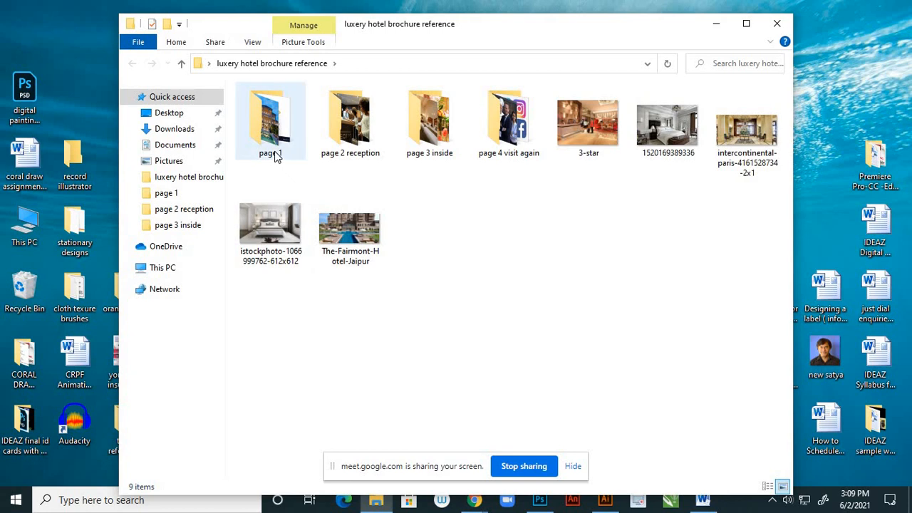
- Examine the reference images in the page 1, page 2 reception, page 3 inside and page 4 visit again folders
mouse_move(275, 157)
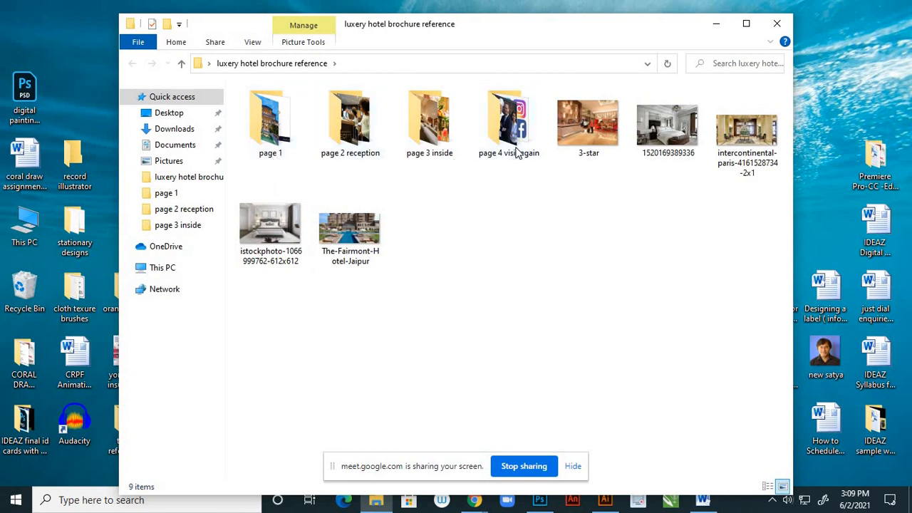
double_click(280, 136)
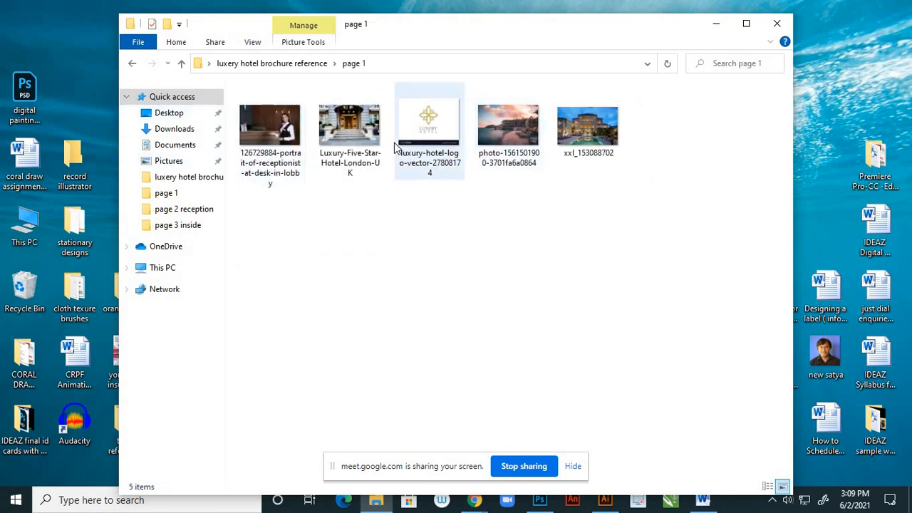
mouse_move(441, 142)
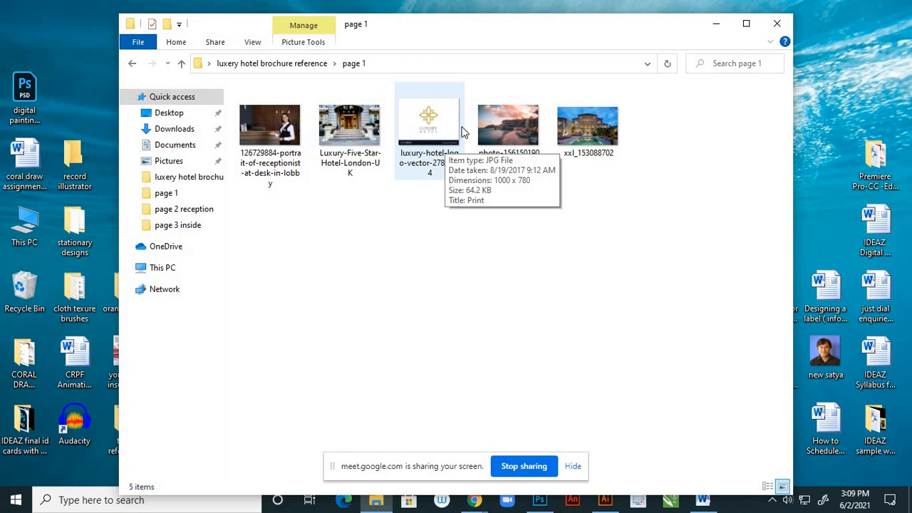
click(135, 65)
double_click(325, 116)
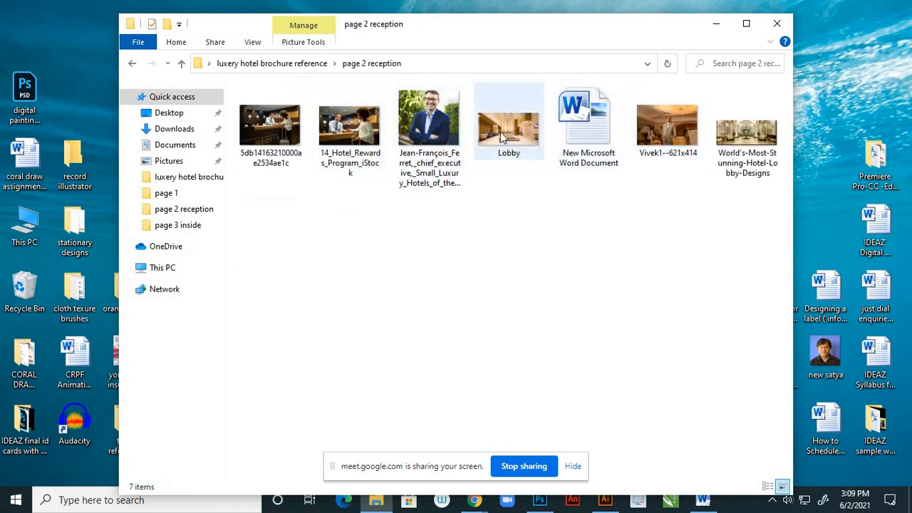
click(132, 65)
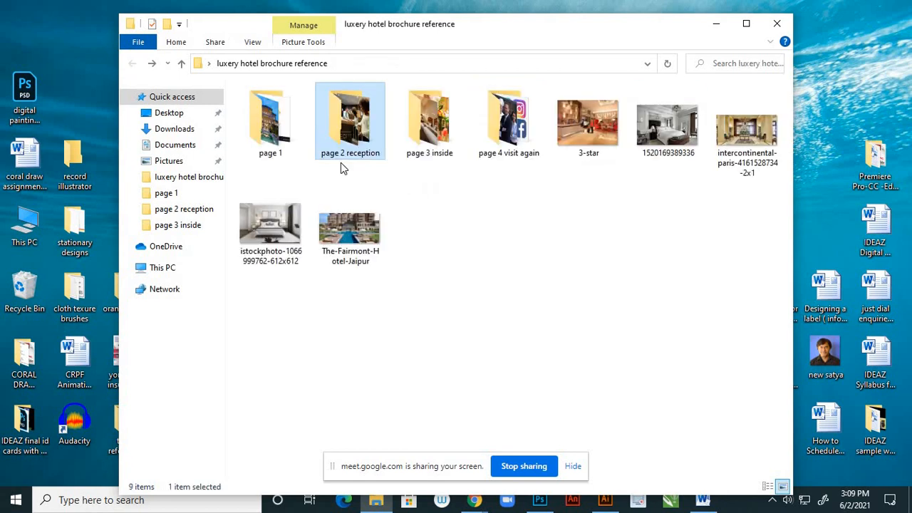
double_click(429, 157)
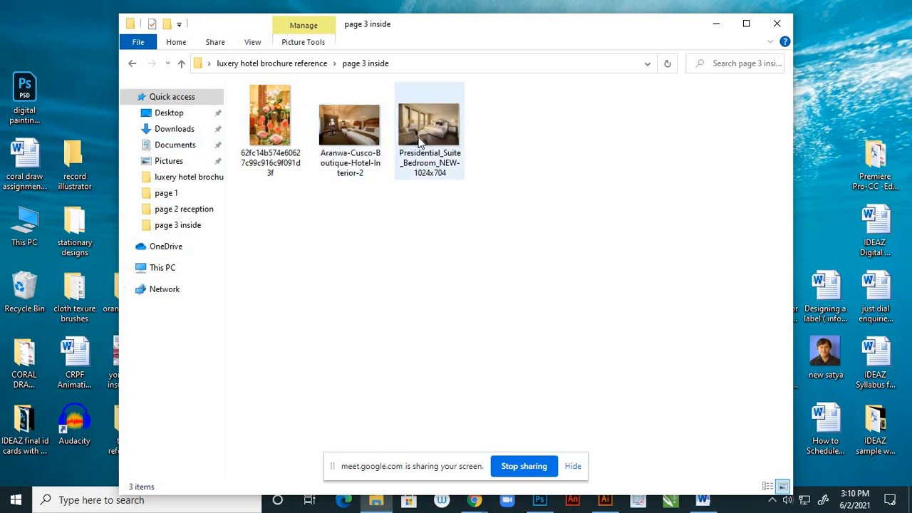
click(132, 64)
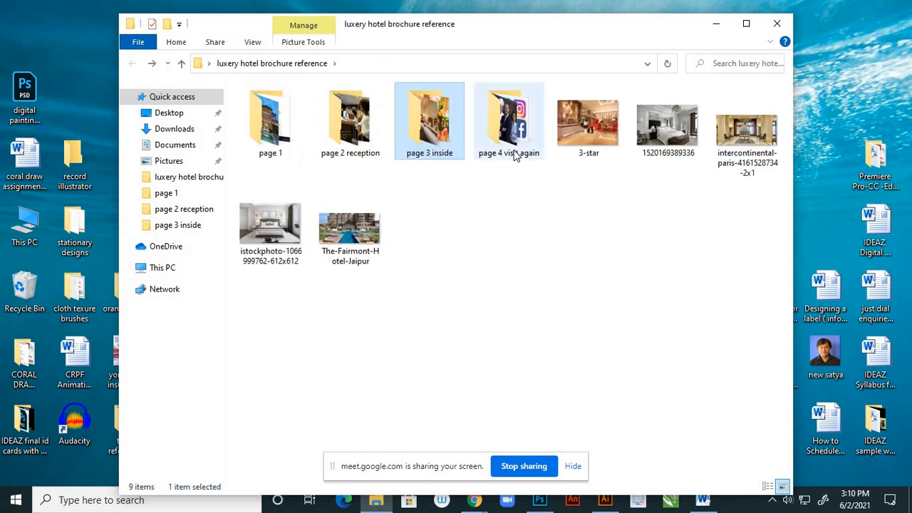
double_click(514, 151)
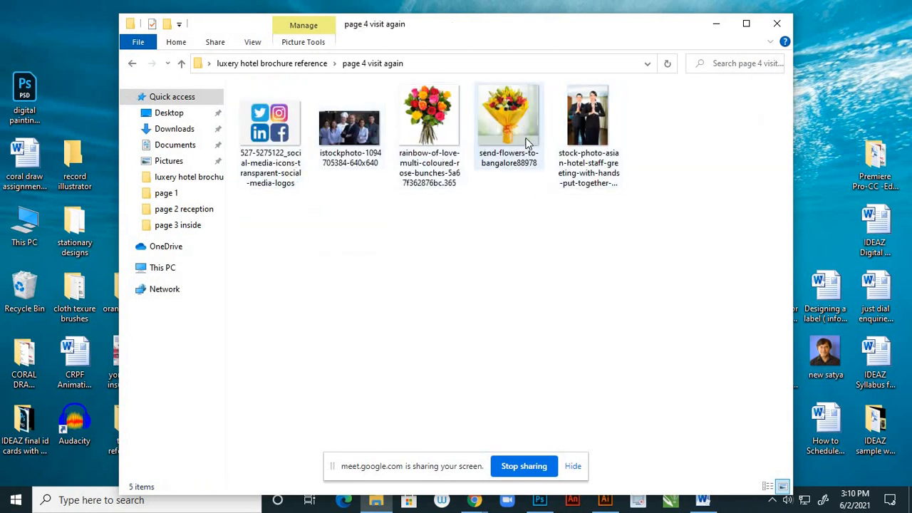
click(136, 64)
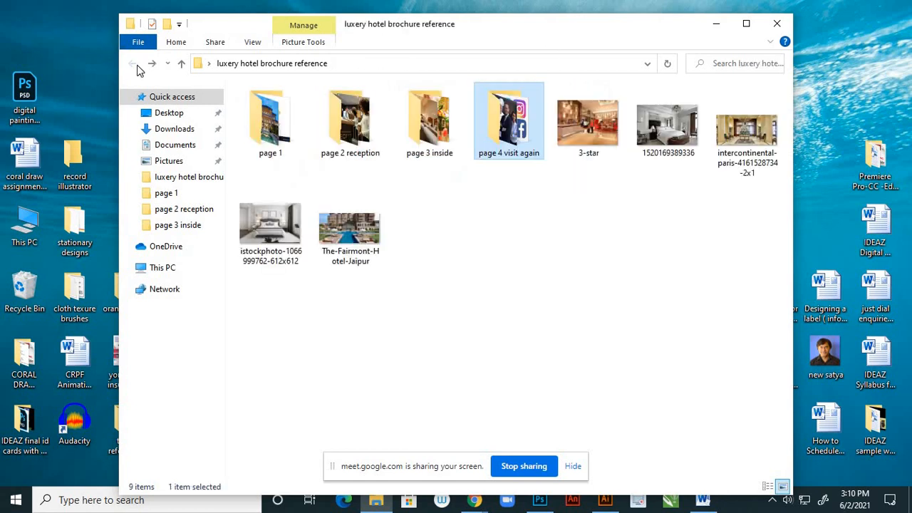
- Open the receptionist-at-desk photo from the page 1 folder in Photoshop and unlock its Background layer
double_click(280, 140)
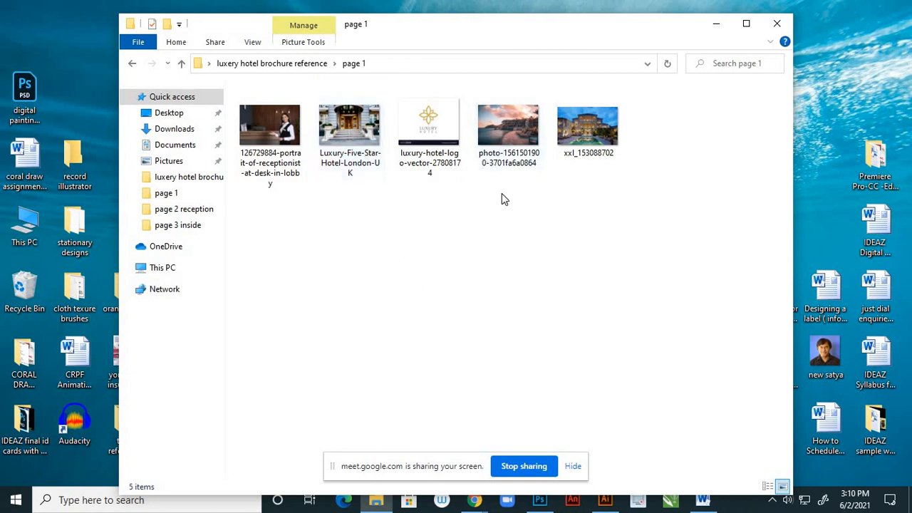
double_click(278, 128)
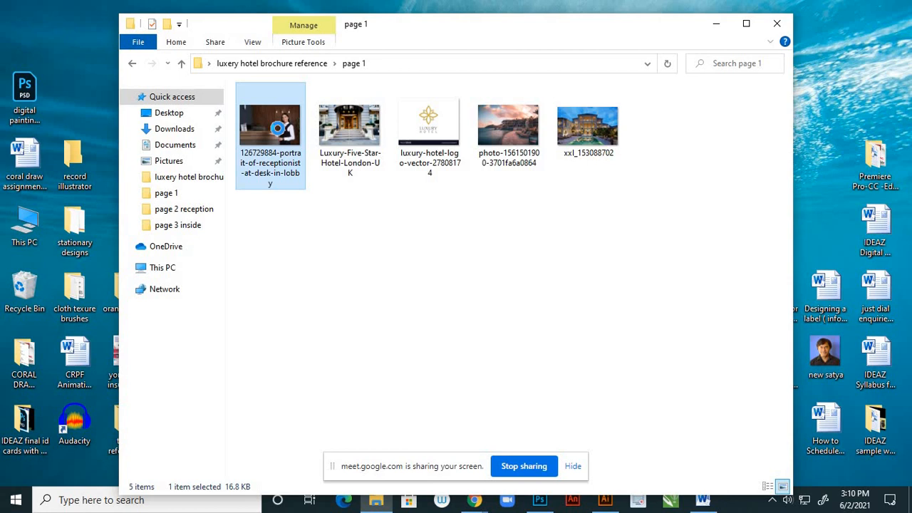
right_click(278, 128)
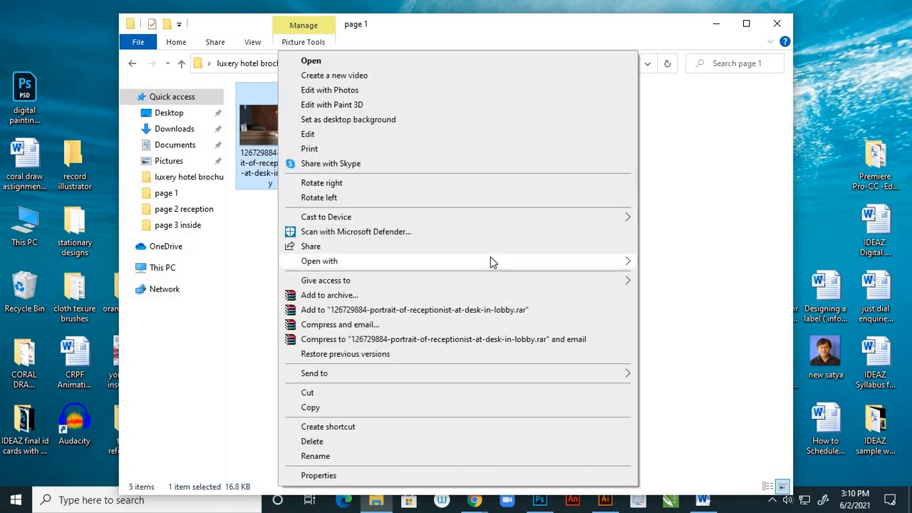
mouse_move(491, 261)
click(657, 280)
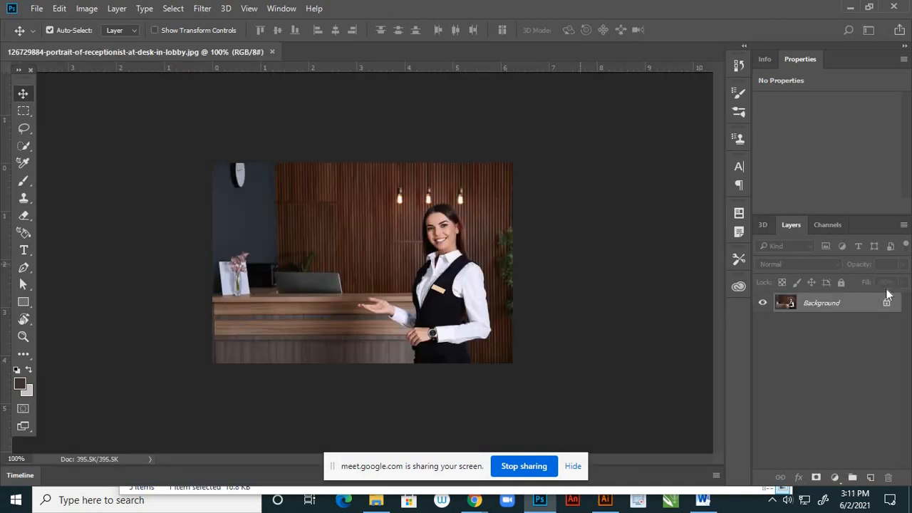
click(887, 304)
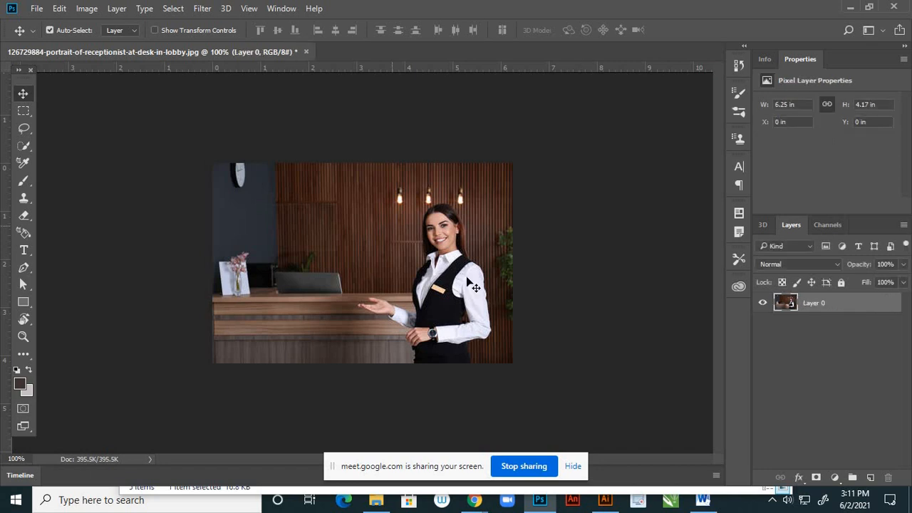
- Select the receptionist's face, vest, sleeves and outstretched arm with the Quick Selection tool
key(ctrl+plus)
scroll(455, 298, up, 3)
scroll(462, 272, down, 2)
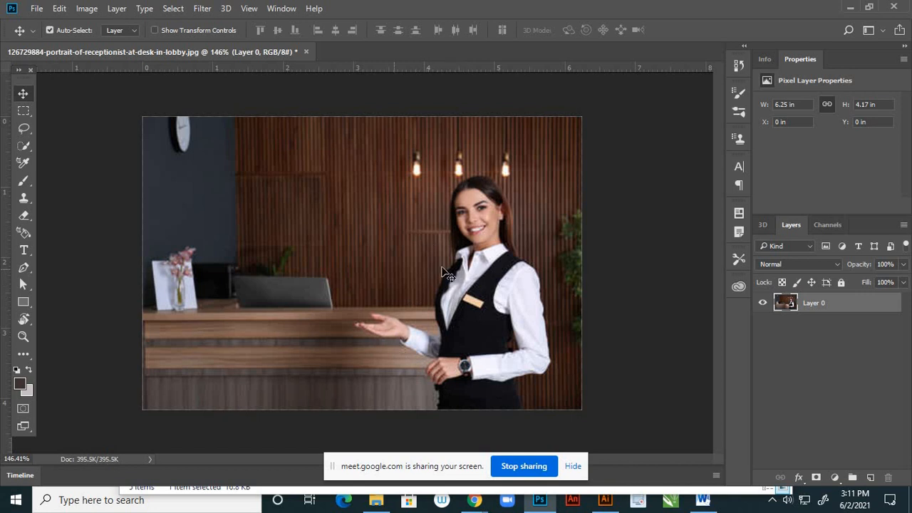
scroll(465, 286, up, 2)
scroll(456, 285, down, 3)
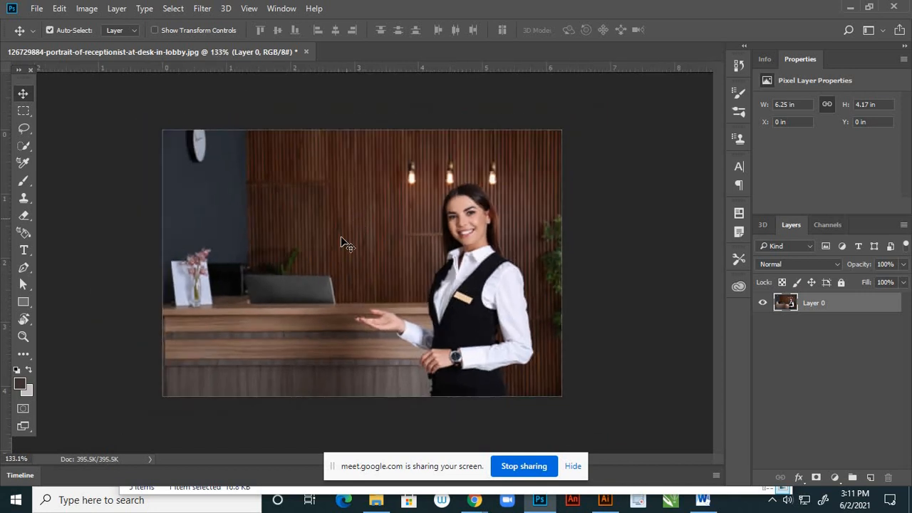
scroll(563, 284, up, 3)
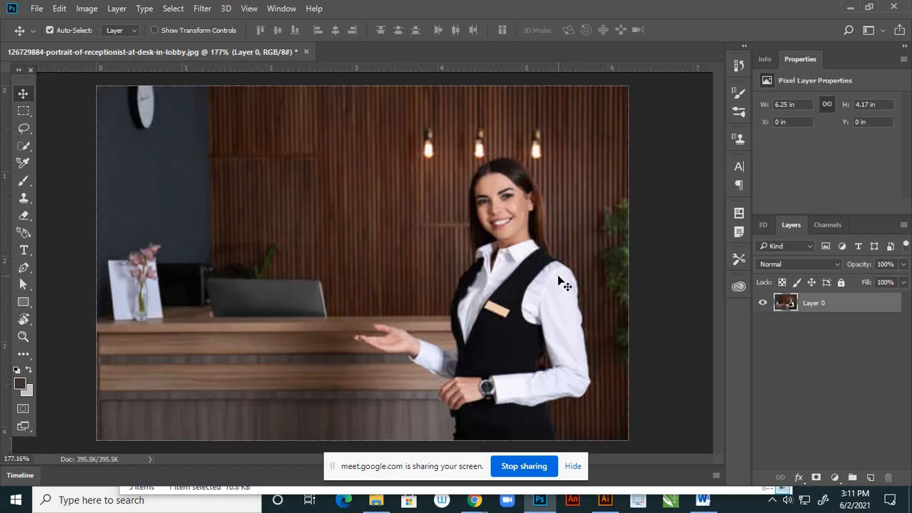
click(29, 149)
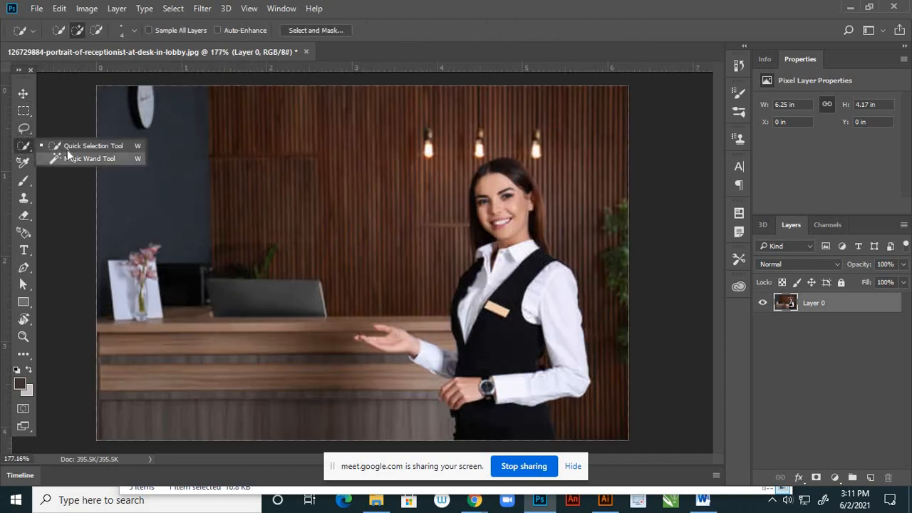
click(76, 147)
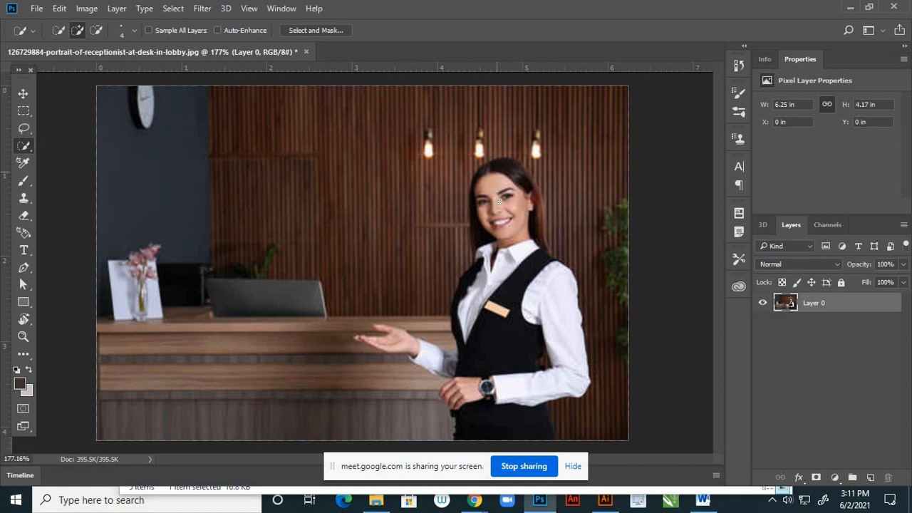
mouse_move(499, 201)
mouse_down()
mouse_move(511, 278)
mouse_move(507, 386)
mouse_move(556, 388)
mouse_move(540, 275)
mouse_move(568, 274)
mouse_up()
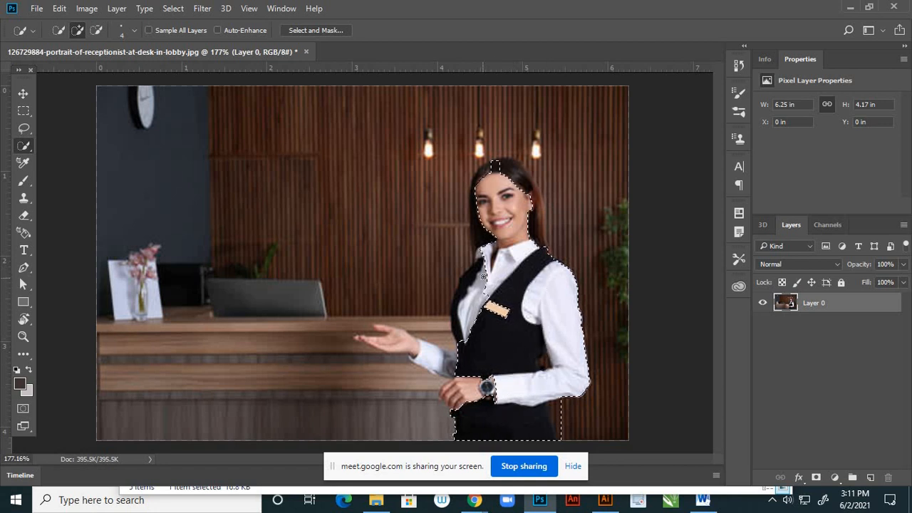
mouse_move(483, 276)
mouse_down()
mouse_move(466, 306)
mouse_move(459, 297)
mouse_move(453, 369)
mouse_move(382, 346)
mouse_up()
- Refine the selection around the thumb and fingers of the receptionist's outstretched hand, using a brush size of 3
scroll(382, 345, up, 4)
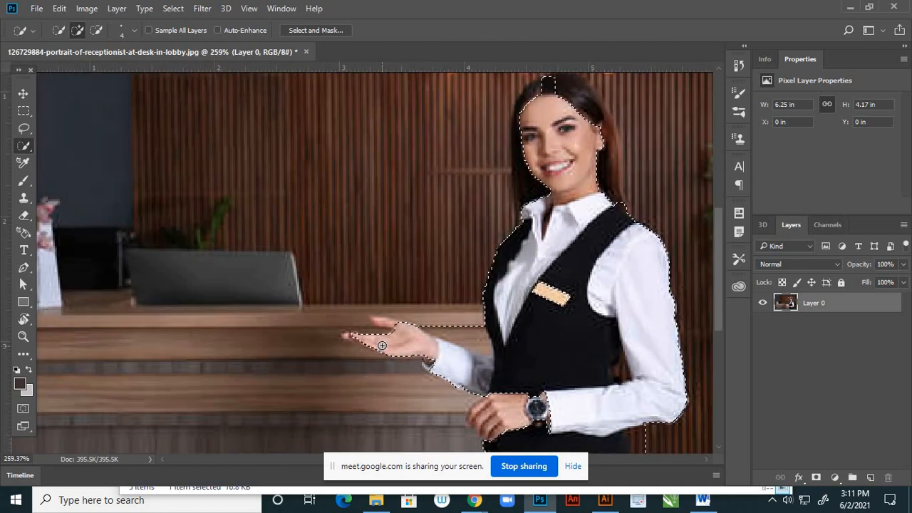
scroll(382, 346, up, 5)
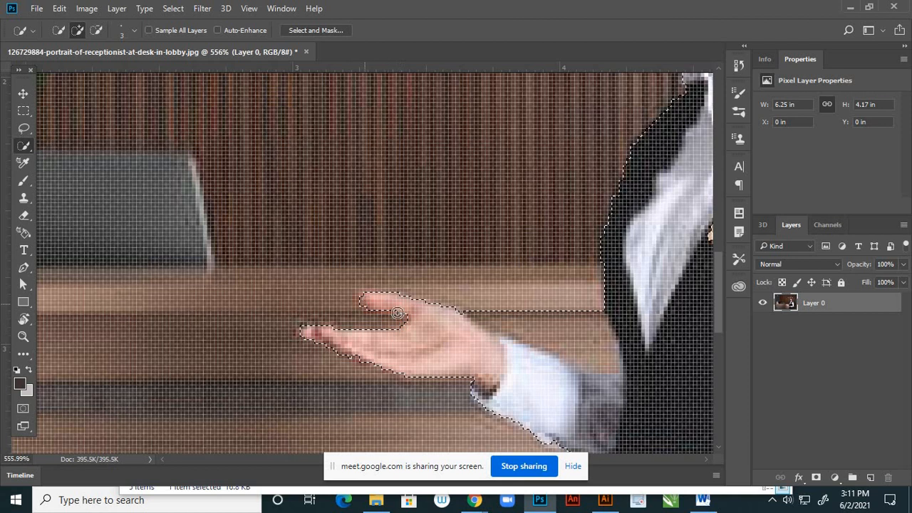
scroll(375, 313, down, 5)
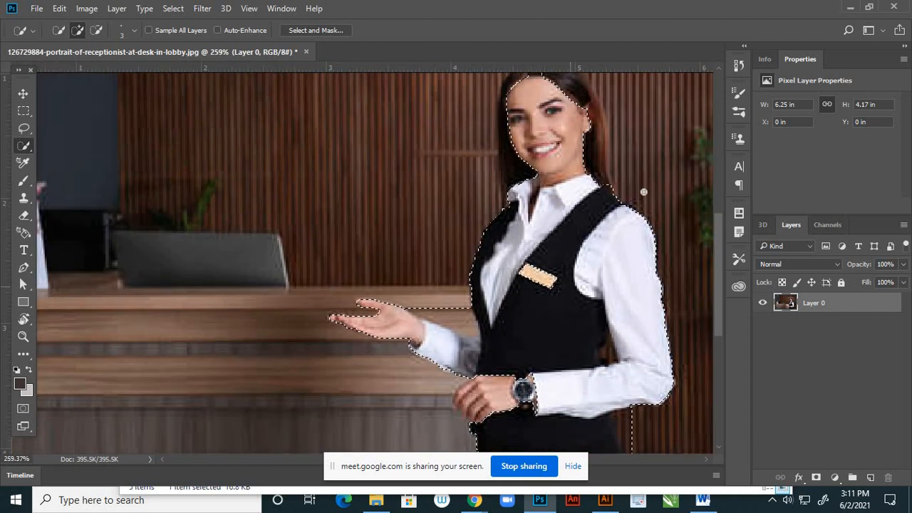
- Add the receptionist's hair on the crown and both sides of her face to the selection
scroll(555, 149, down, 1)
scroll(554, 148, up, 4)
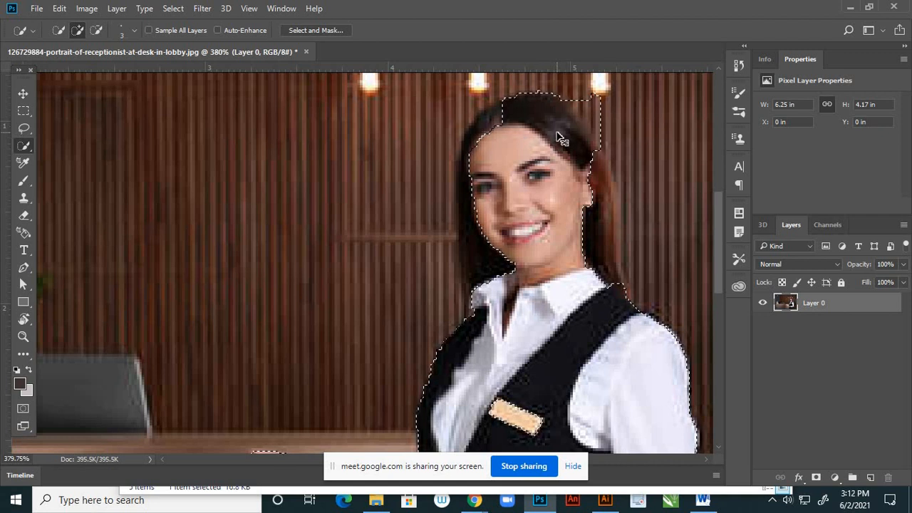
alt+click(553, 136)
mouse_move(551, 137)
mouse_down()
mouse_move(505, 111)
mouse_move(484, 126)
mouse_up()
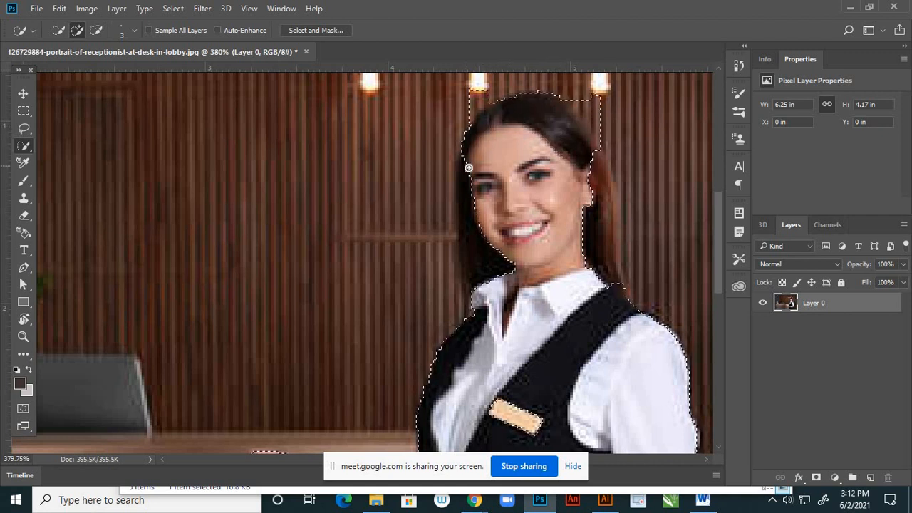
mouse_move(469, 168)
mouse_down()
mouse_move(480, 252)
mouse_move(478, 235)
mouse_up()
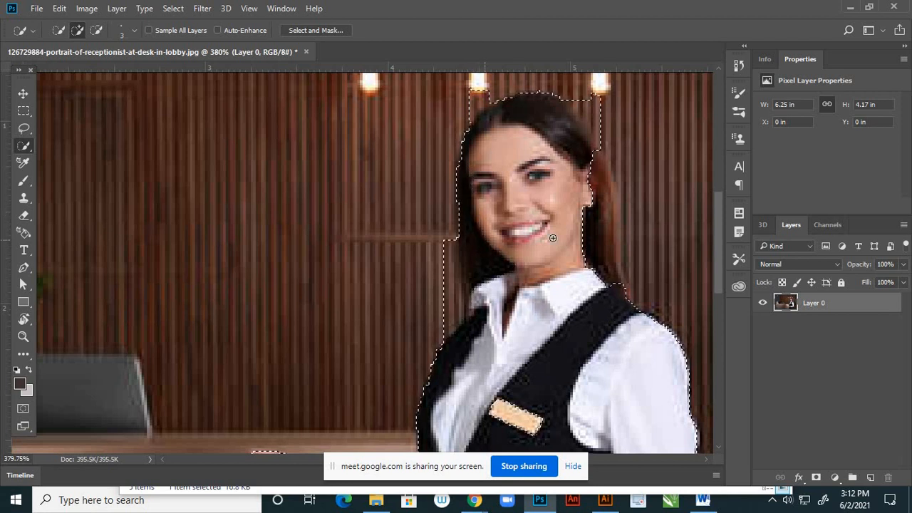
mouse_move(563, 238)
mouse_down()
mouse_move(583, 225)
mouse_move(589, 232)
mouse_move(585, 192)
mouse_move(562, 276)
mouse_up()
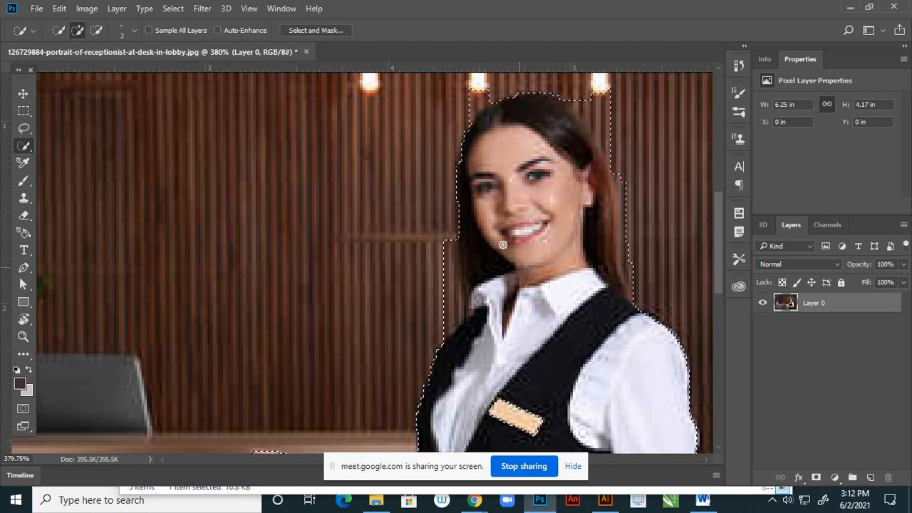
- Subtract the wall and lamp areas around the receptionist's hair and collar from the selection, using a brush size of 2
click(96, 29)
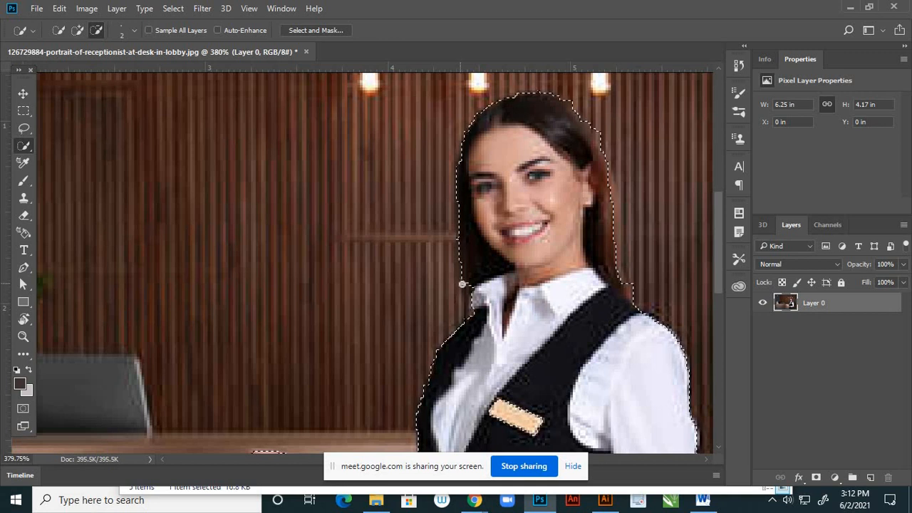
scroll(558, 261, down, 3)
scroll(610, 273, up, 5)
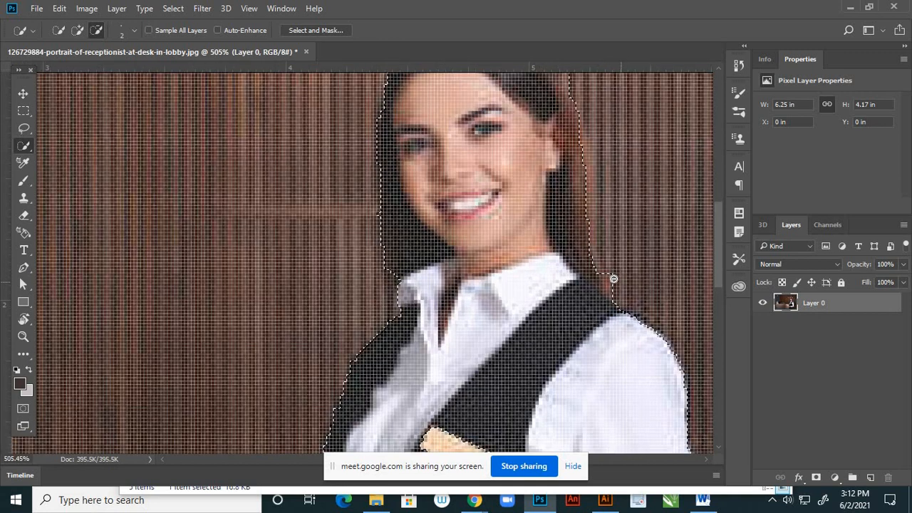
drag(611, 273, 611, 288)
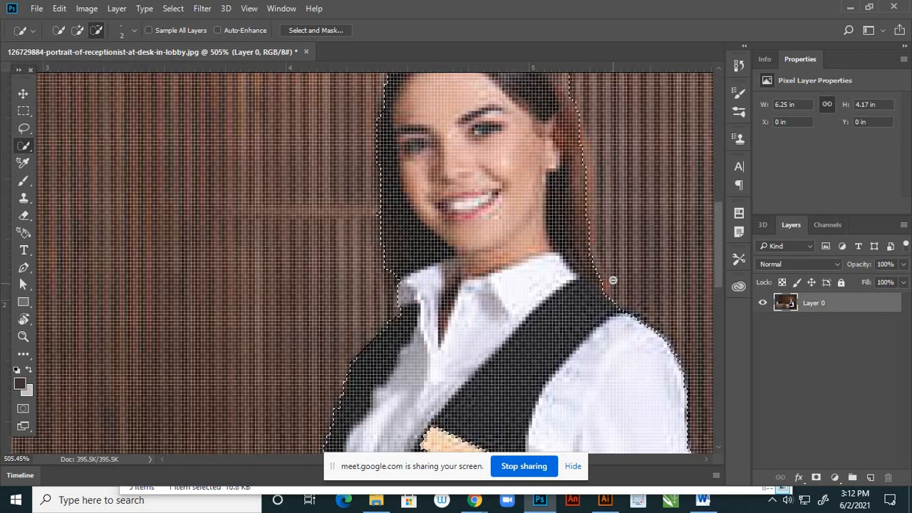
scroll(596, 270, down, 2)
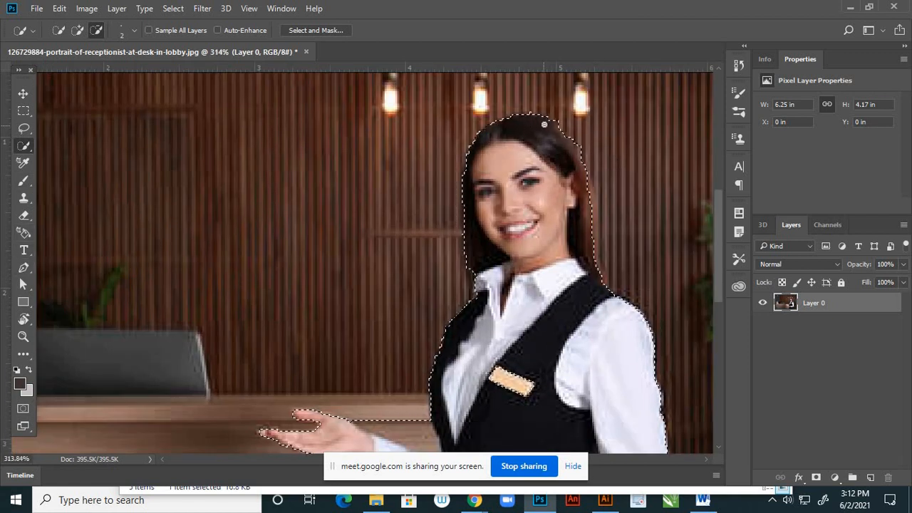
scroll(545, 120, up, 1)
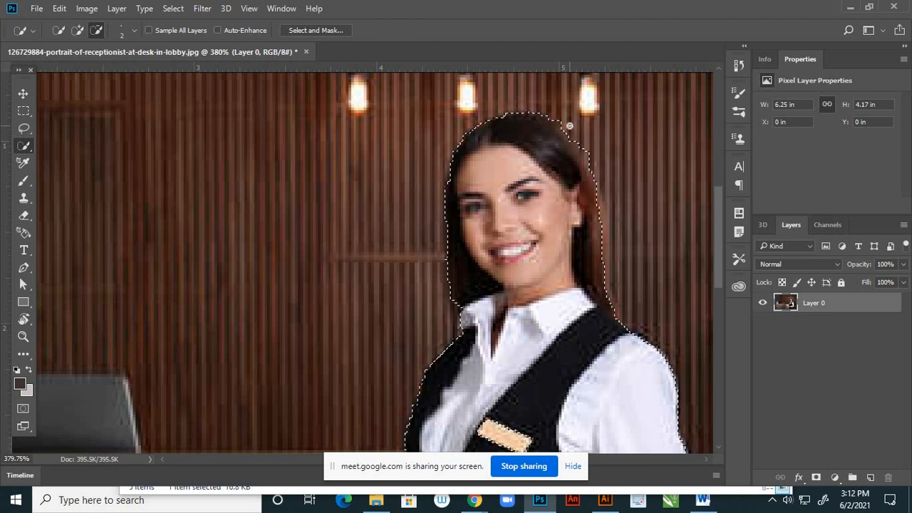
scroll(556, 119, up, 1)
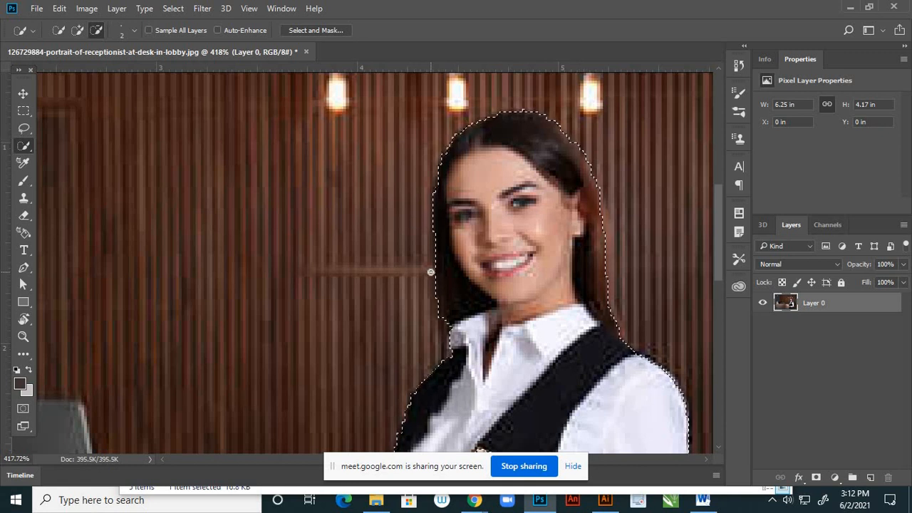
scroll(390, 189, down, 2)
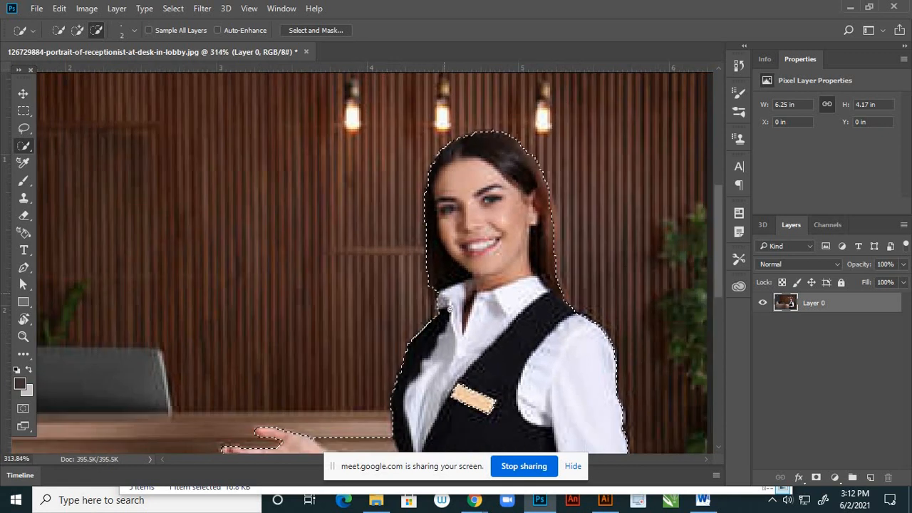
- Subtract the wood-panel background below the bent elbow and beside the receptionist's skirt from the selection
scroll(434, 198, down, 1)
scroll(559, 293, up, 1)
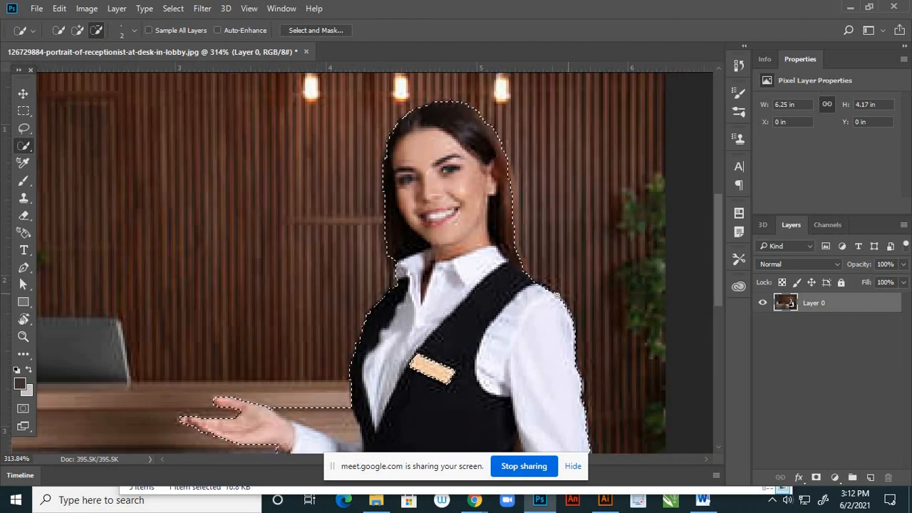
scroll(557, 294, up, 3)
scroll(492, 214, down, 1)
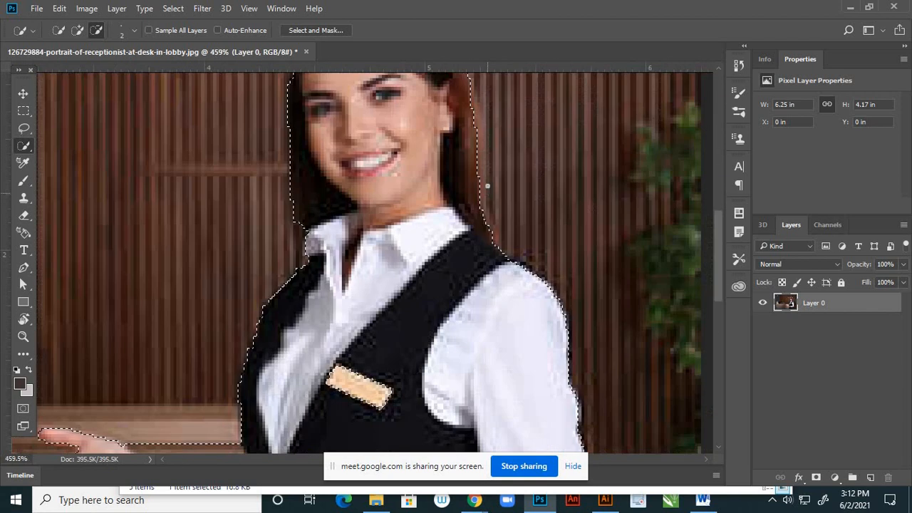
scroll(487, 186, down, 5)
scroll(542, 392, up, 5)
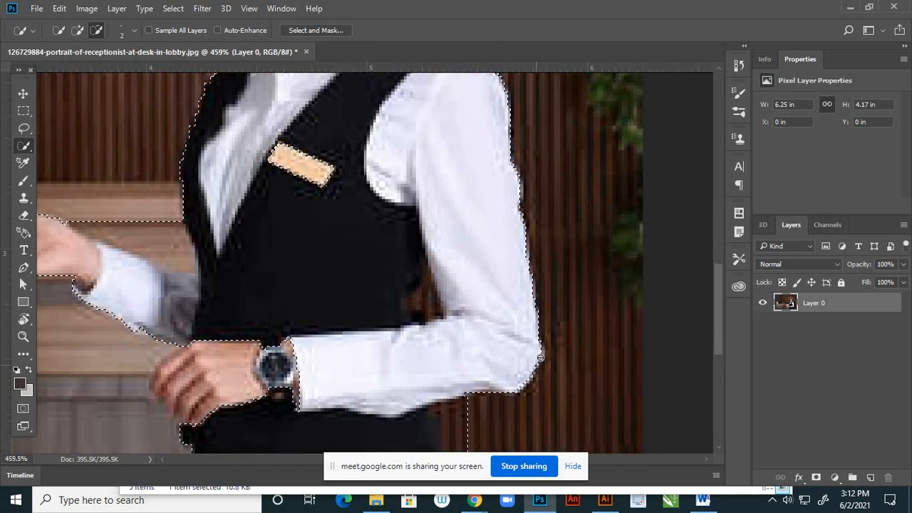
scroll(585, 314, down, 1)
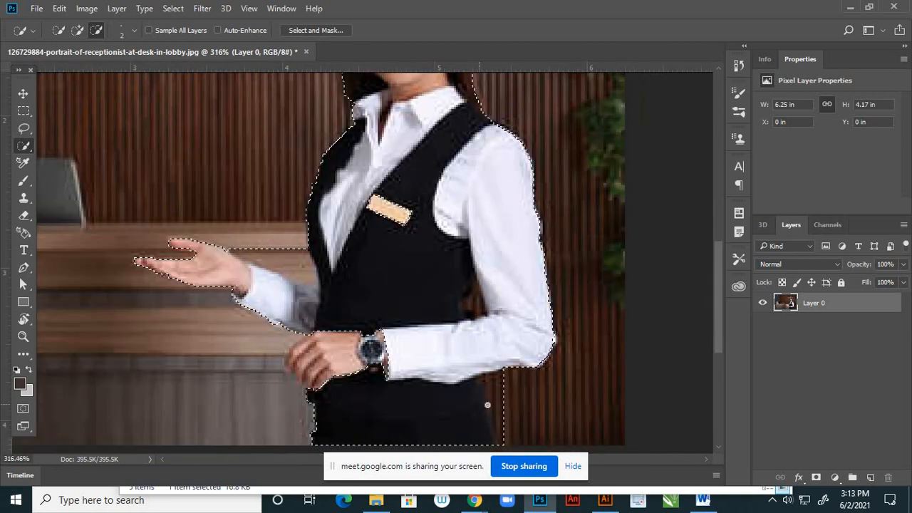
scroll(498, 387, up, 1)
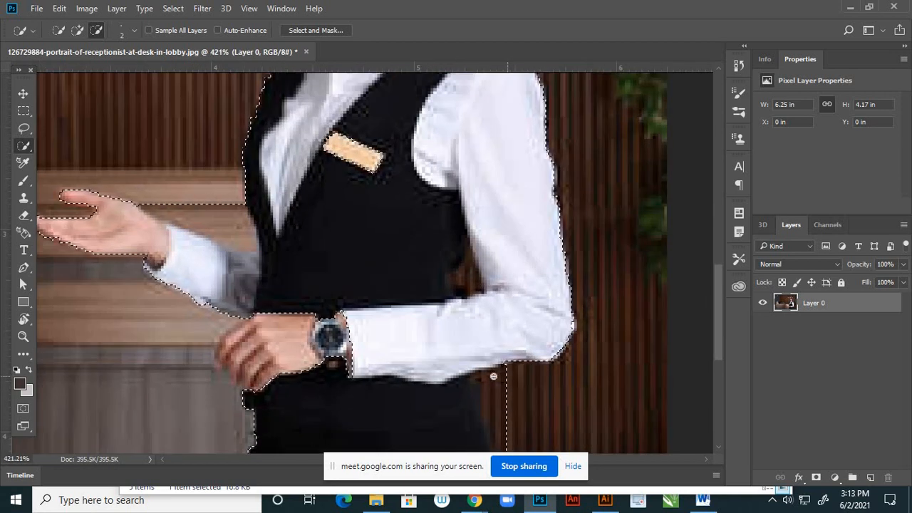
mouse_move(492, 377)
mouse_down()
mouse_move(495, 401)
mouse_move(505, 390)
mouse_move(491, 410)
mouse_up()
scroll(536, 313, down, 2)
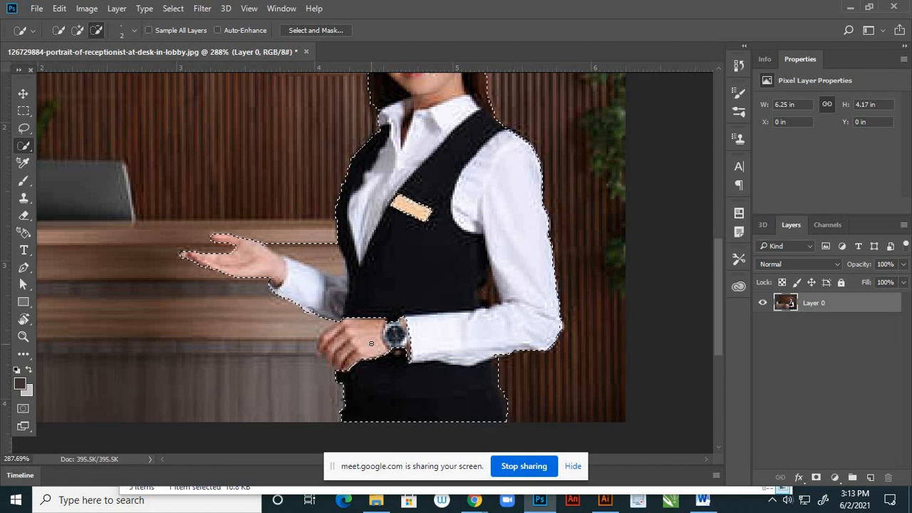
- Add the fingers of the receptionist's hand wearing the watch to the selection
scroll(380, 347, up, 1)
click(78, 32)
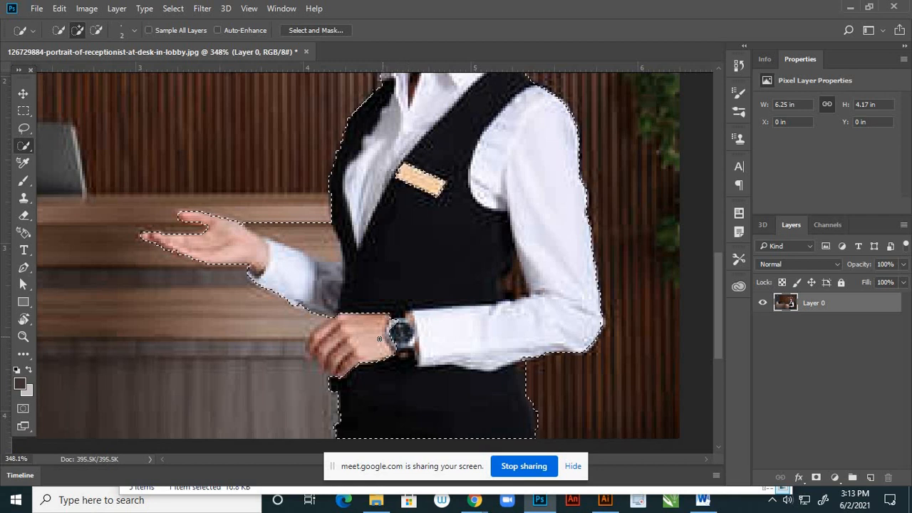
scroll(392, 335, up, 1)
scroll(332, 354, up, 1)
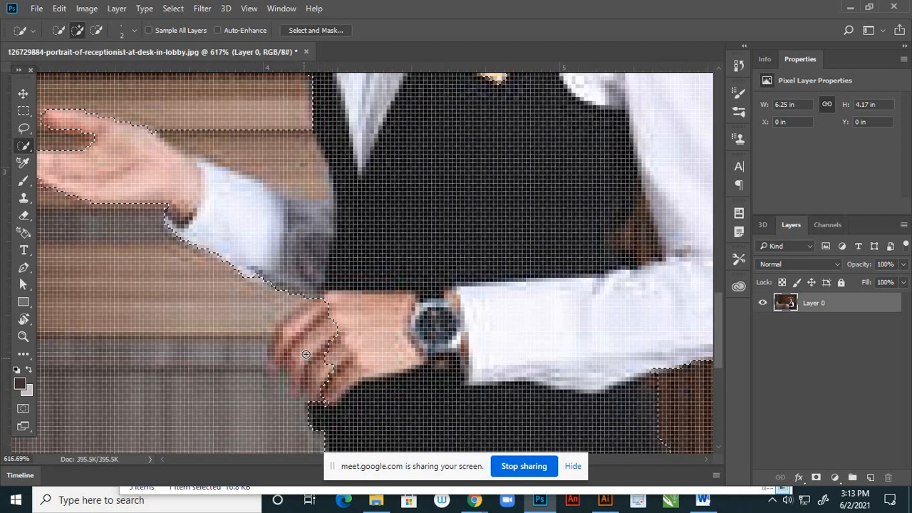
mouse_move(306, 355)
mouse_down()
mouse_move(297, 328)
mouse_move(273, 356)
mouse_move(292, 362)
mouse_move(299, 398)
mouse_move(305, 385)
mouse_move(298, 378)
mouse_move(292, 389)
mouse_move(262, 347)
mouse_up()
scroll(300, 367, up, 1)
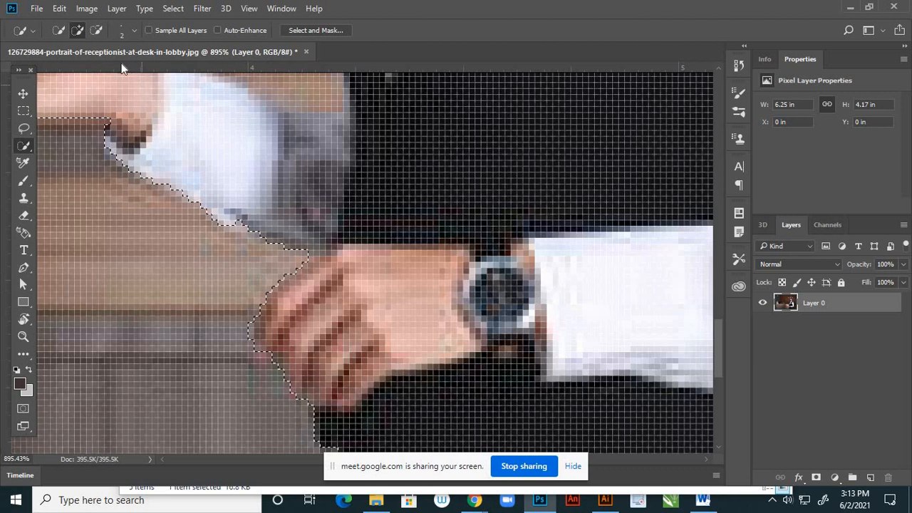
- Subtract the excess background along the fingertips and knuckles of the watch hand from the selection
click(98, 30)
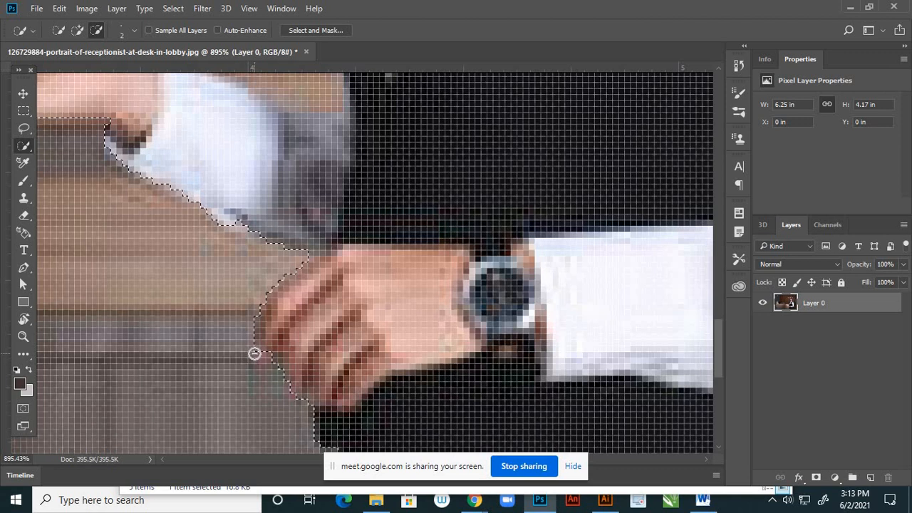
click(304, 400)
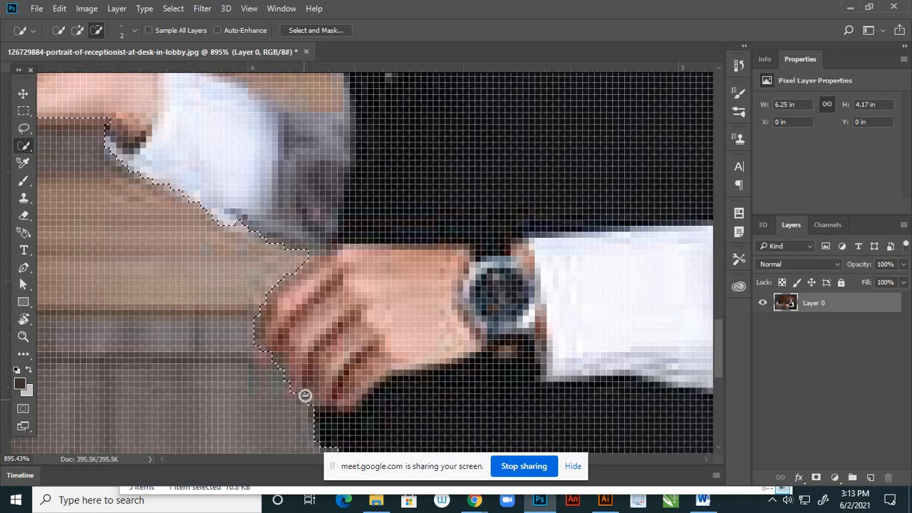
scroll(385, 344, down, 5)
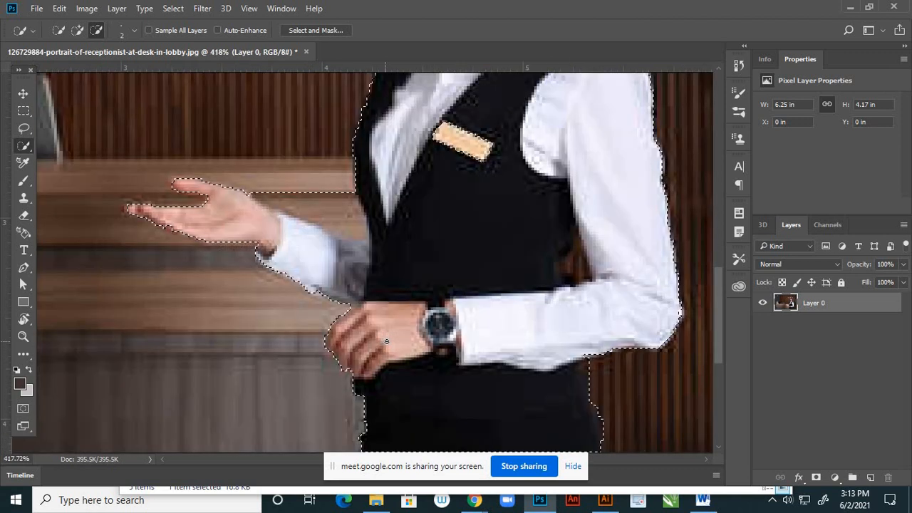
scroll(387, 342, down, 2)
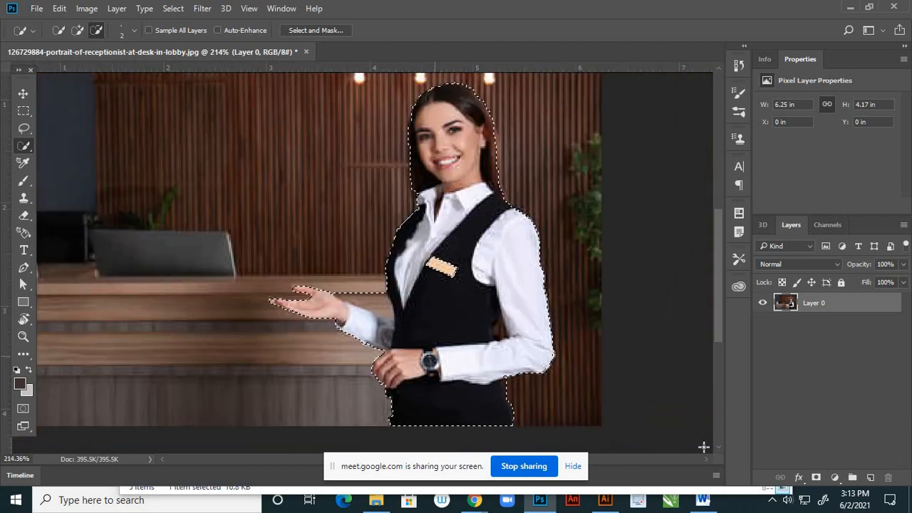
- Invert the selection, delete the lobby background around the receptionist and deselect
click(23, 111)
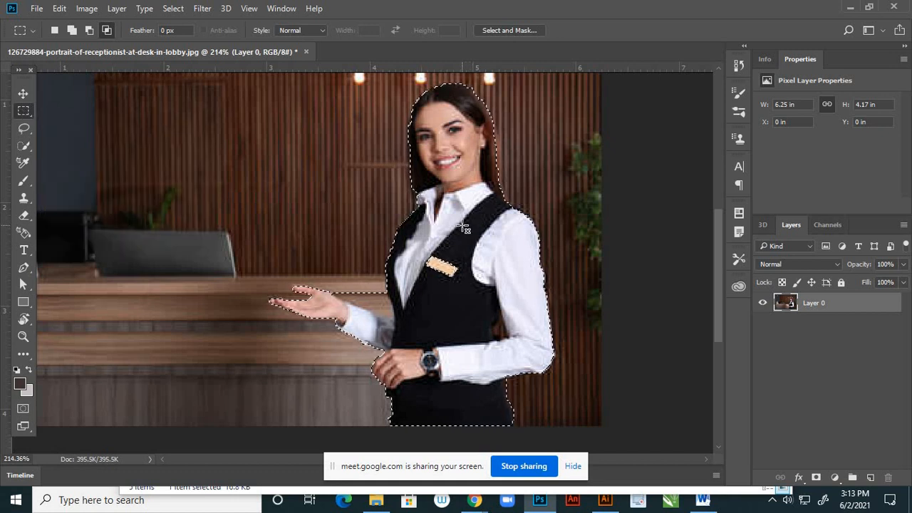
right_click(472, 203)
click(513, 229)
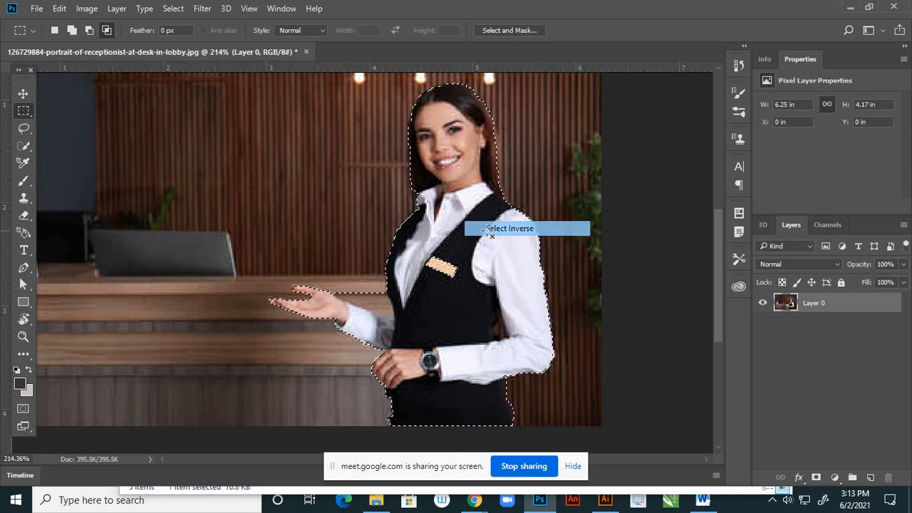
scroll(456, 299, down, 4)
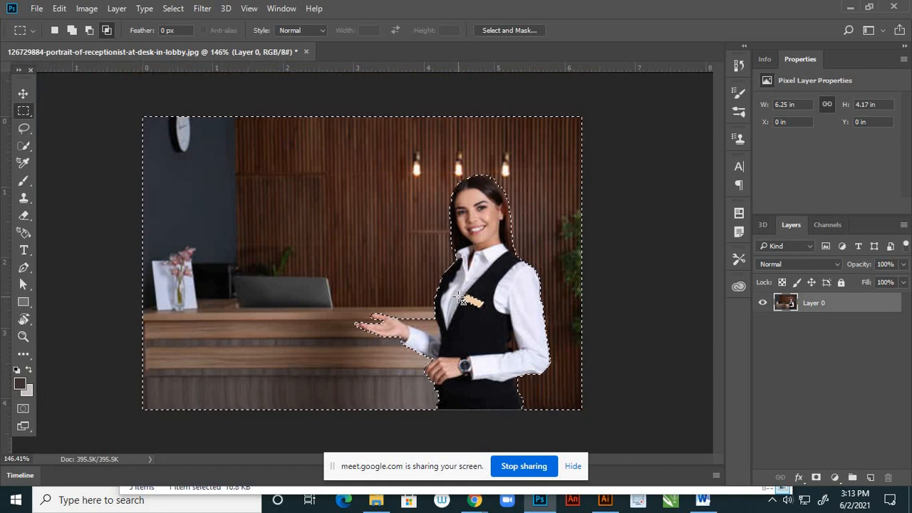
key(Delete)
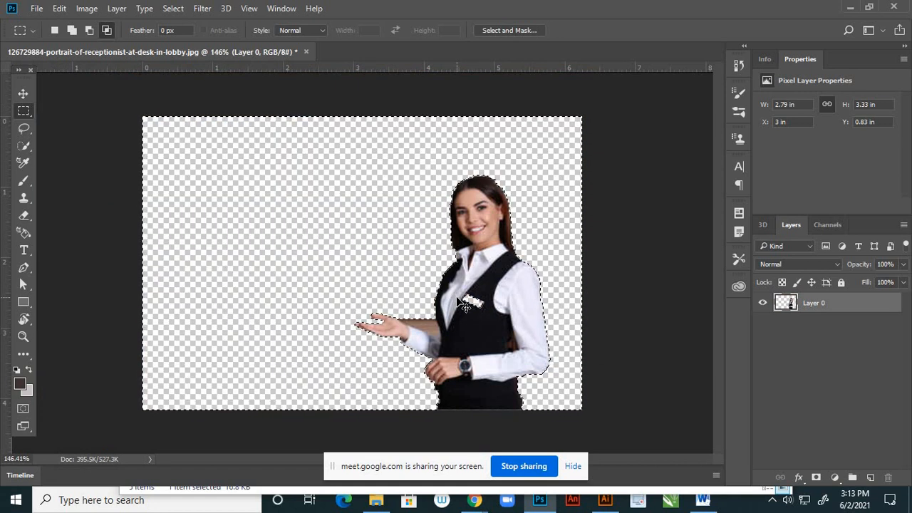
key(d)
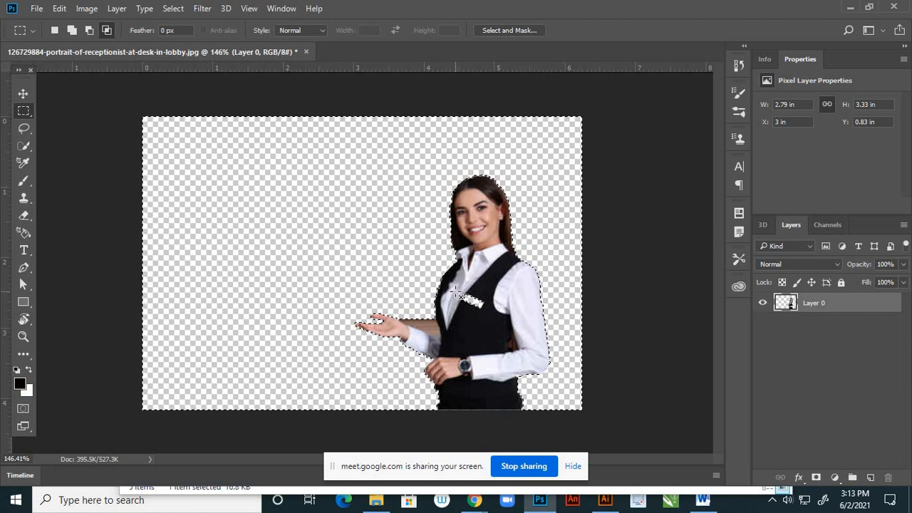
key(ctrl+d)
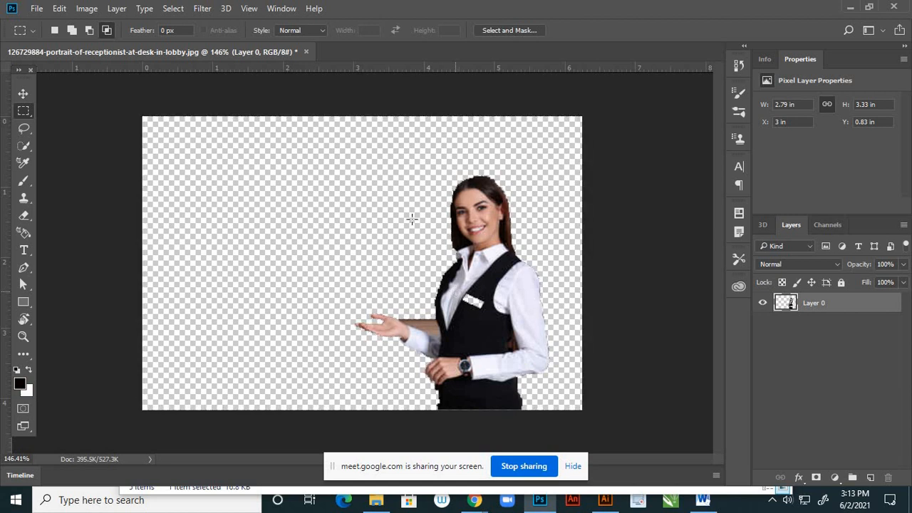
- Add a new layer and place it beneath the receptionist cutout layer
click(23, 94)
click(870, 477)
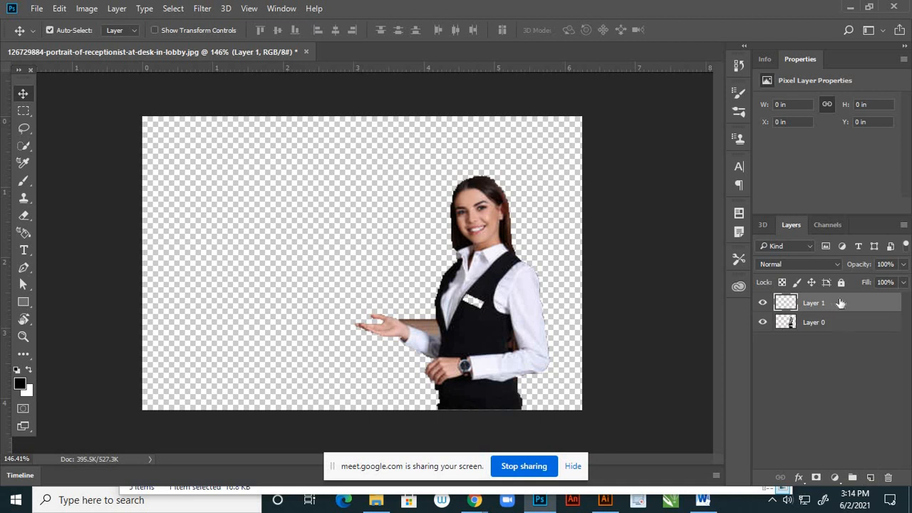
drag(838, 305, 836, 342)
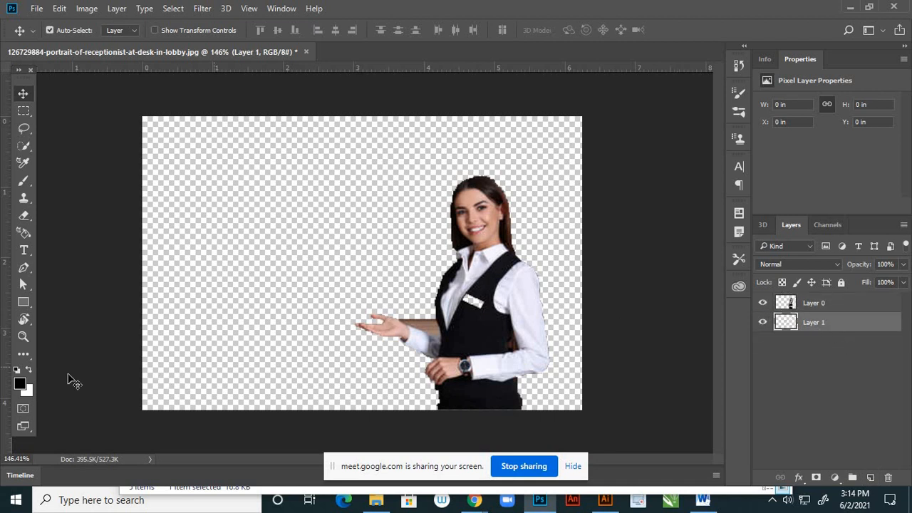
- Choose a bright red foreground color and fill the new bottom layer with it
click(20, 385)
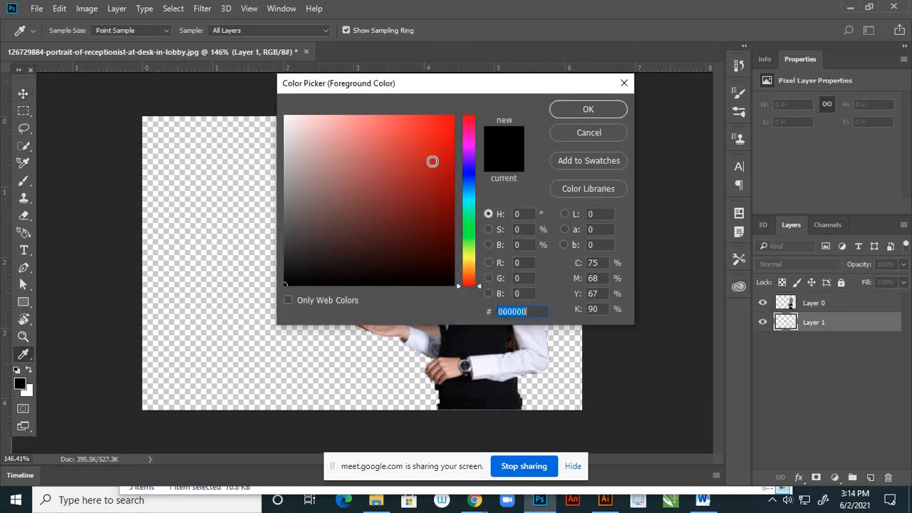
click(438, 135)
click(588, 109)
key(v)
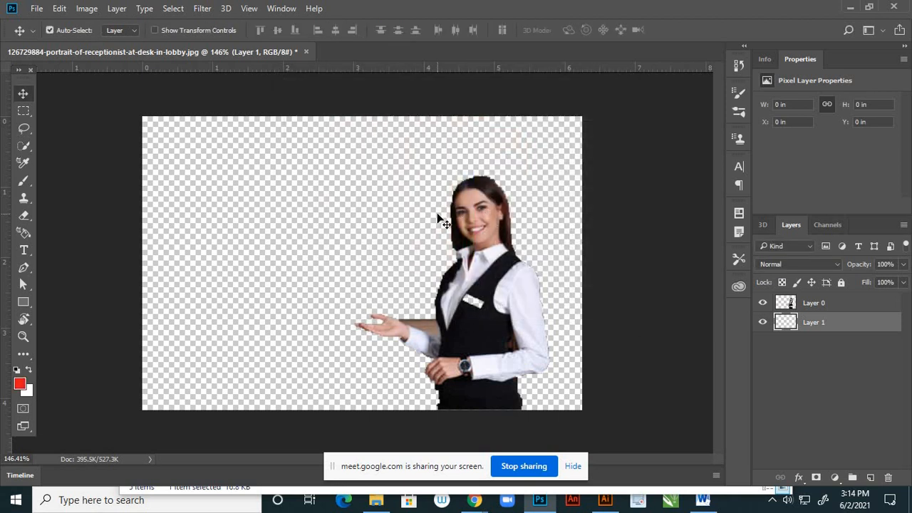
key(alt+BackSpace)
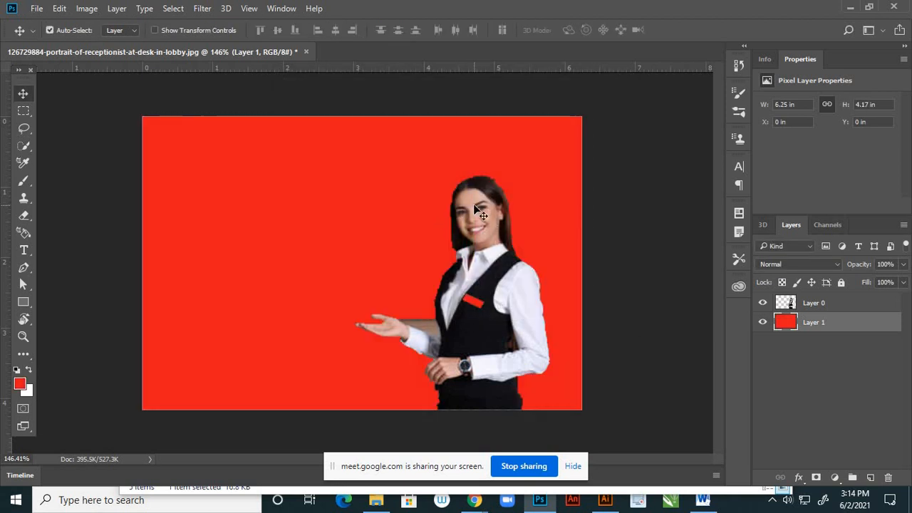
- On the receptionist cutout layer, erase the leftover fringe along the hair beside the ear and shoulder with a size 5 Eraser
click(819, 304)
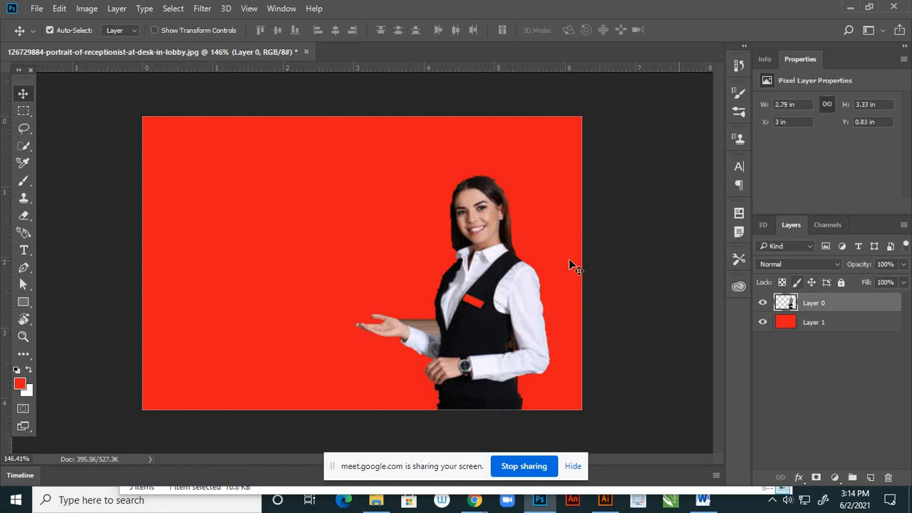
scroll(434, 254, up, 2)
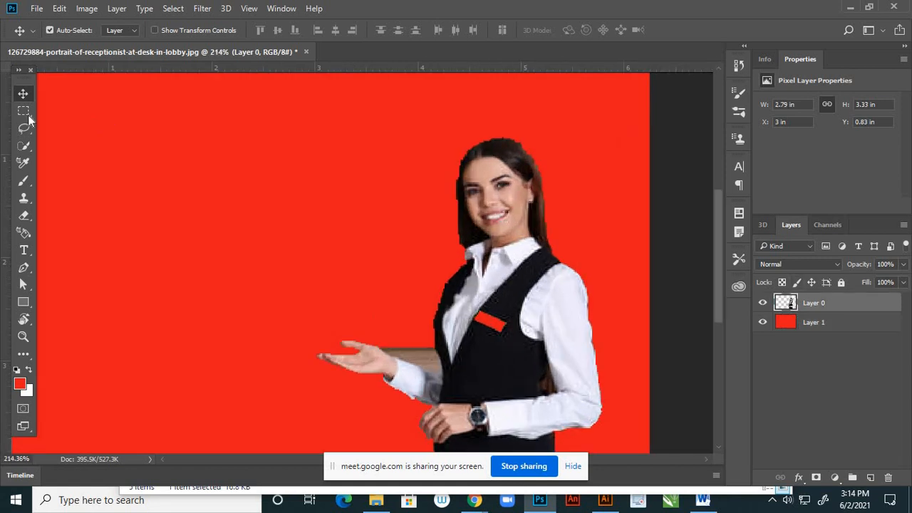
click(26, 217)
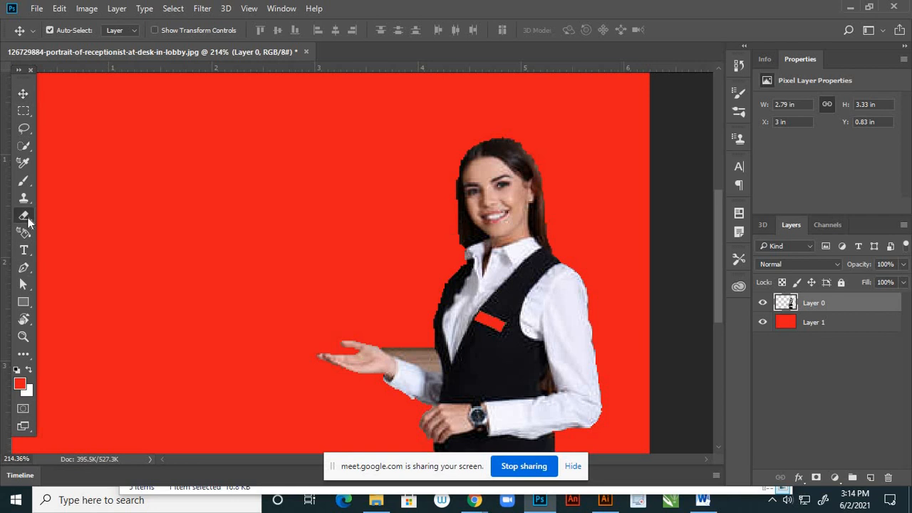
click(26, 218)
scroll(590, 252, up, 3)
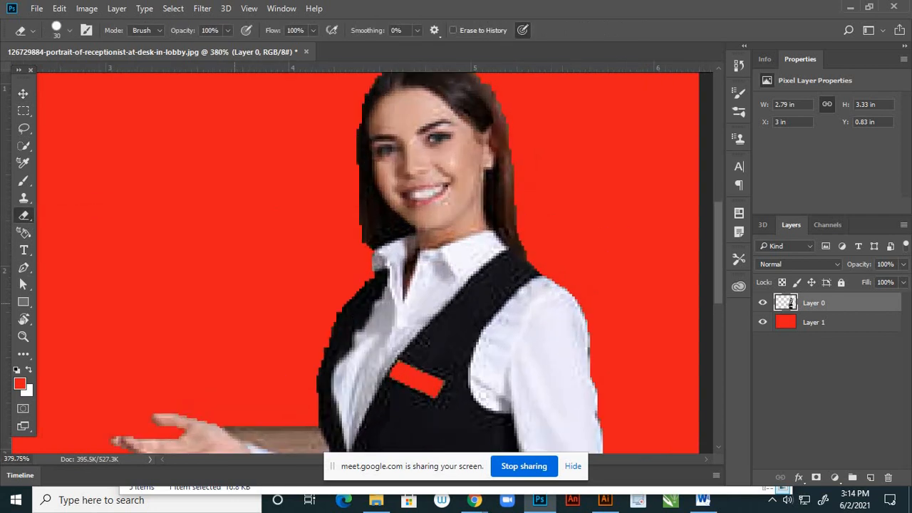
key(bracketleft)
key(bracketleft)
key(bracketleft)
key(bracketleft)
key(bracketleft)
key(bracketleft)
key(bracketleft)
key(bracketleft)
key(bracketleft)
scroll(489, 142, down, 1)
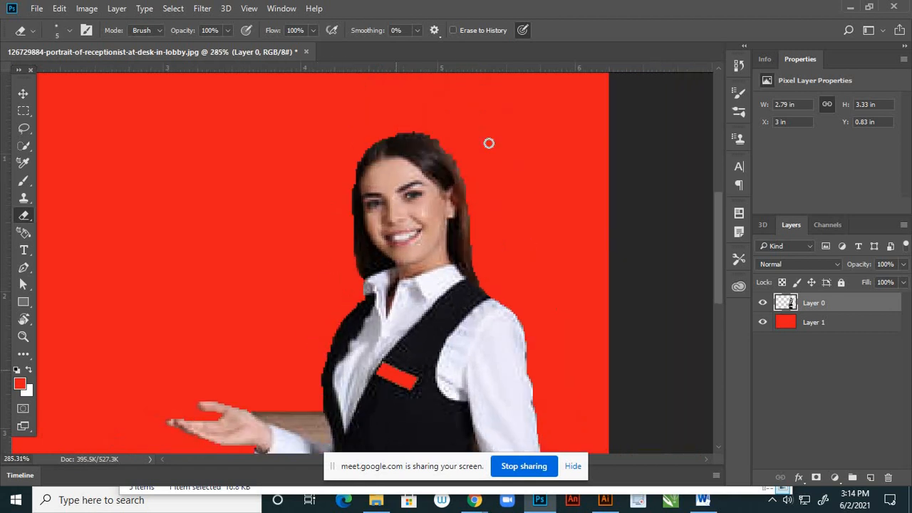
scroll(435, 130, up, 2)
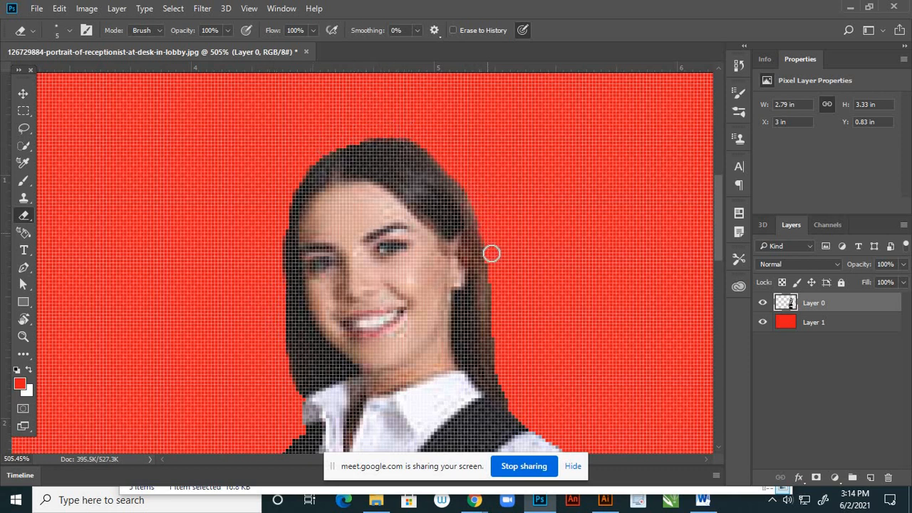
mouse_move(492, 347)
mouse_down()
mouse_move(492, 380)
mouse_move(515, 405)
mouse_up()
drag(494, 276, 494, 324)
scroll(493, 141, down, 1)
scroll(459, 182, down, 3)
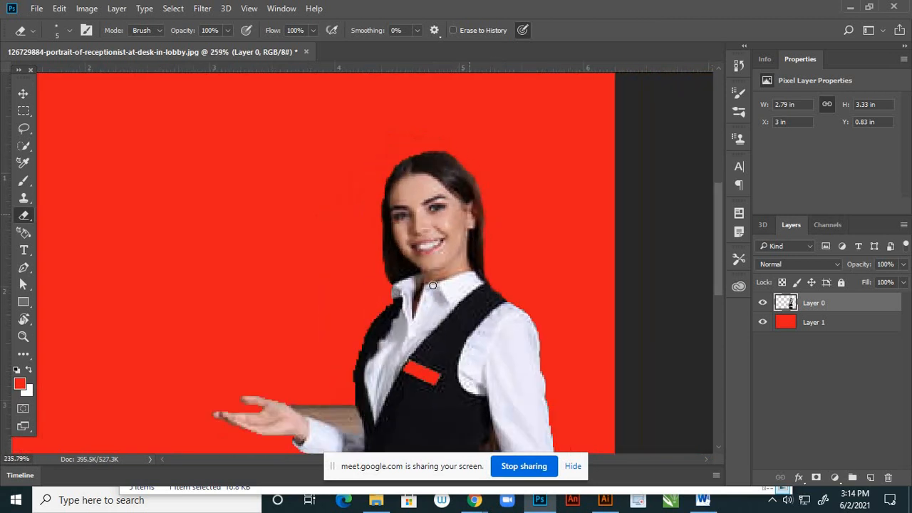
scroll(411, 321, up, 2)
scroll(352, 321, down, 2)
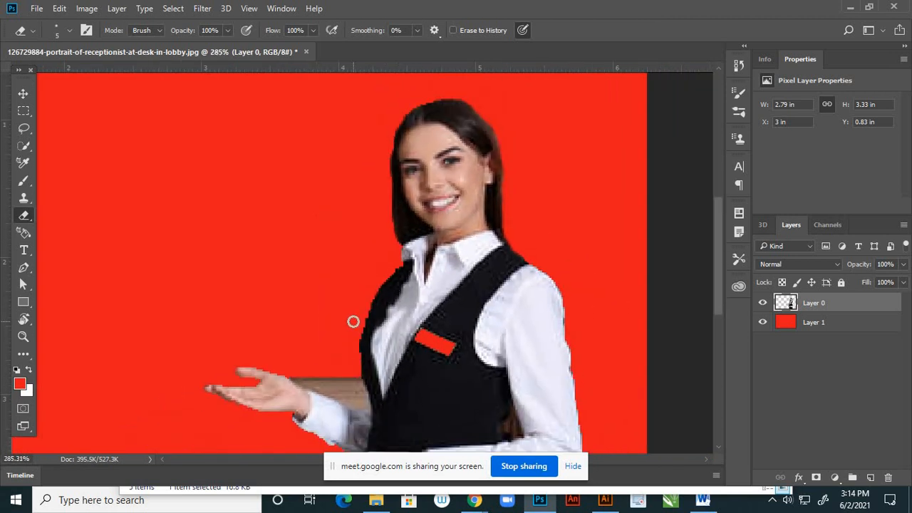
scroll(364, 302, up, 4)
scroll(369, 220, down, 1)
scroll(369, 220, down, 3)
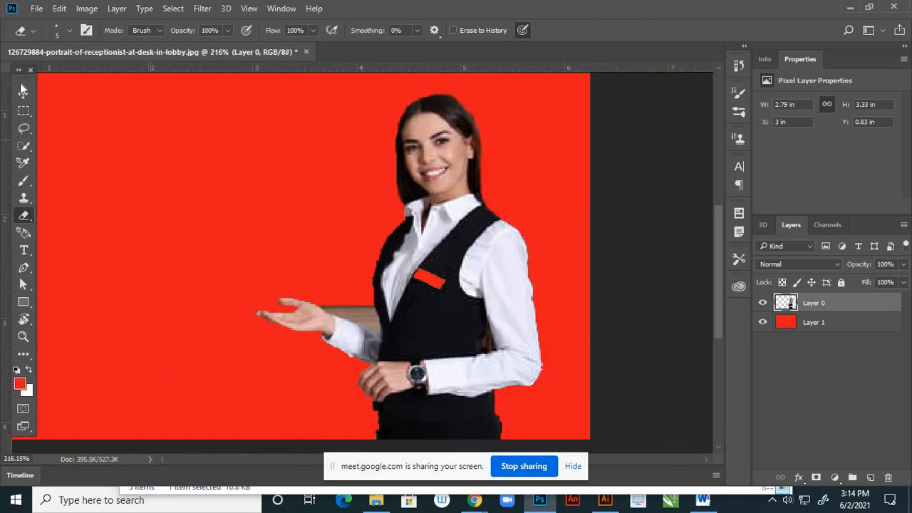
click(24, 93)
scroll(348, 271, down, 2)
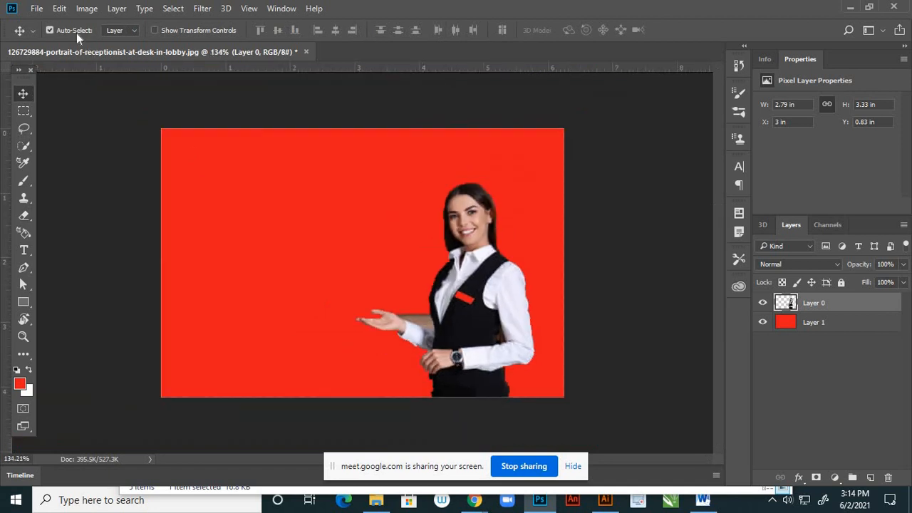
- Resize the image to 8 inches wide at a resolution of 300 pixels/inch
click(87, 8)
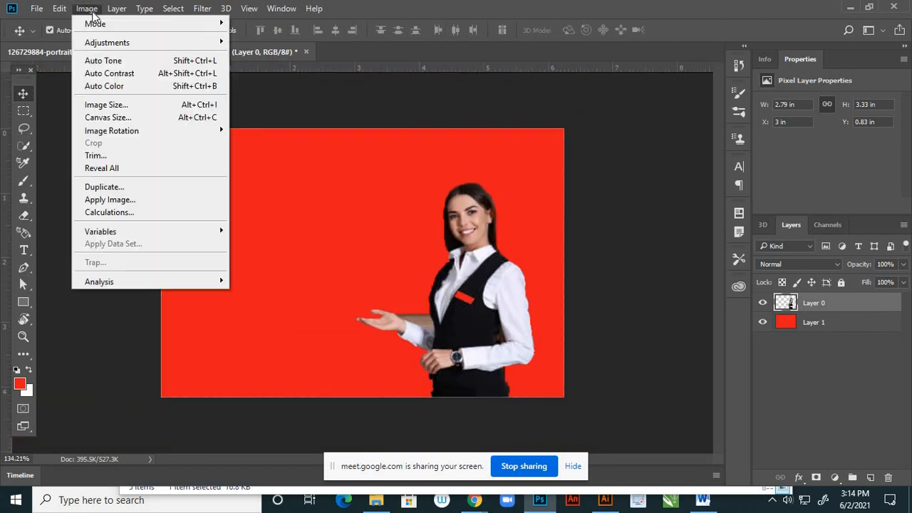
click(93, 15)
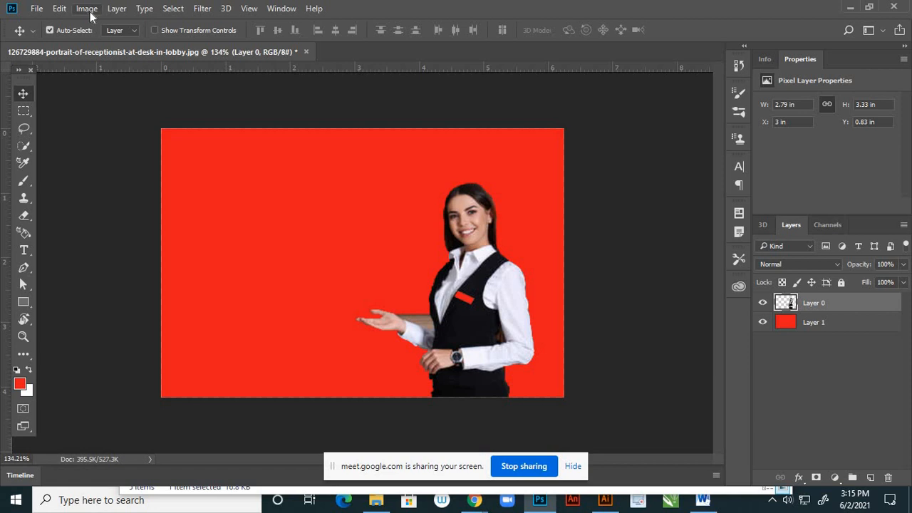
click(86, 9)
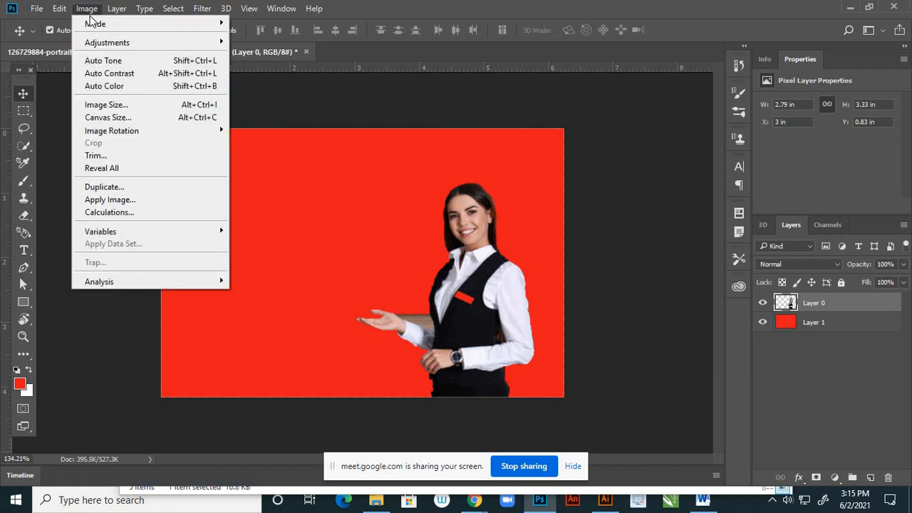
click(104, 104)
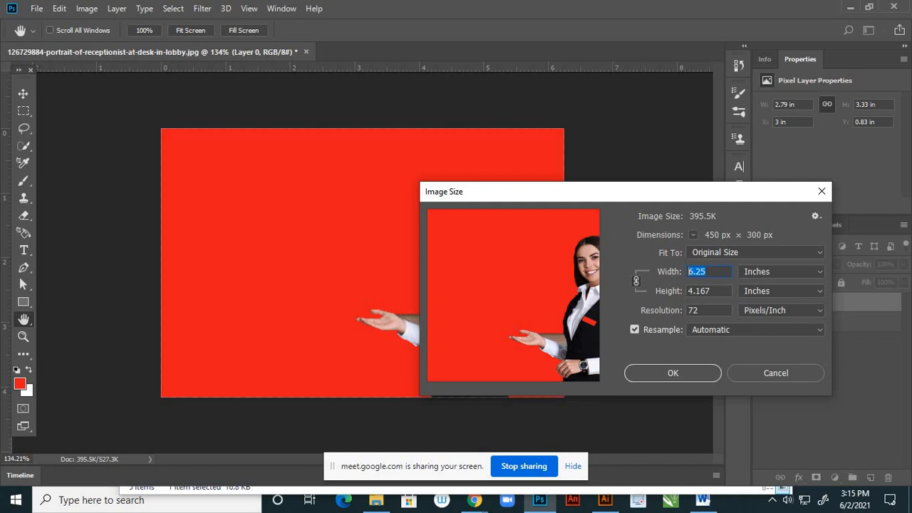
text(8)
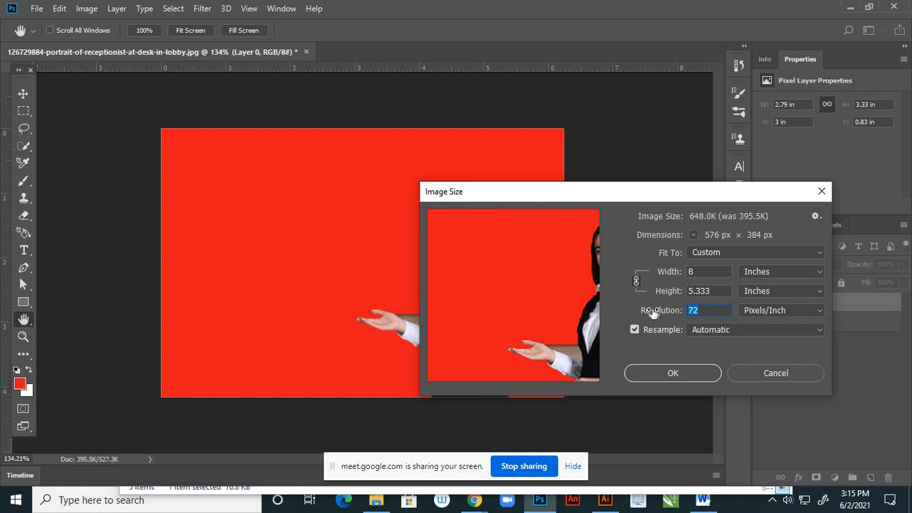
text(3)
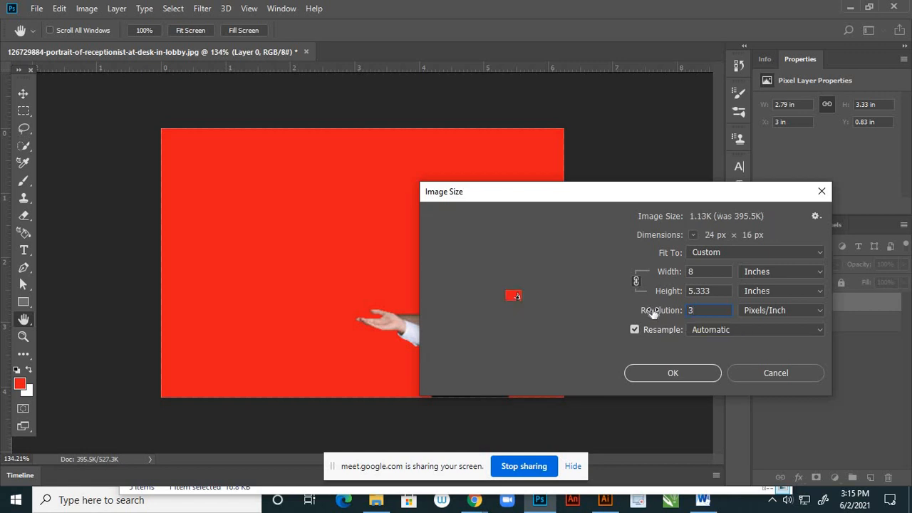
text(00)
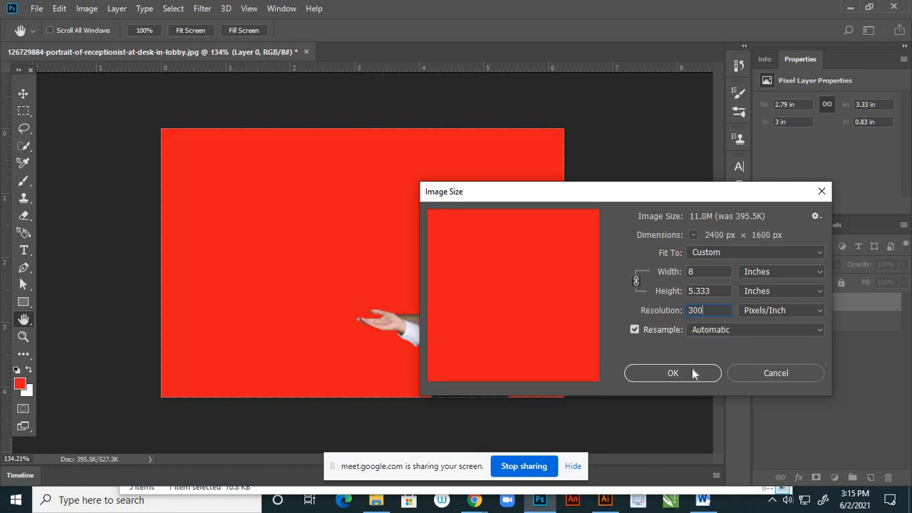
click(692, 370)
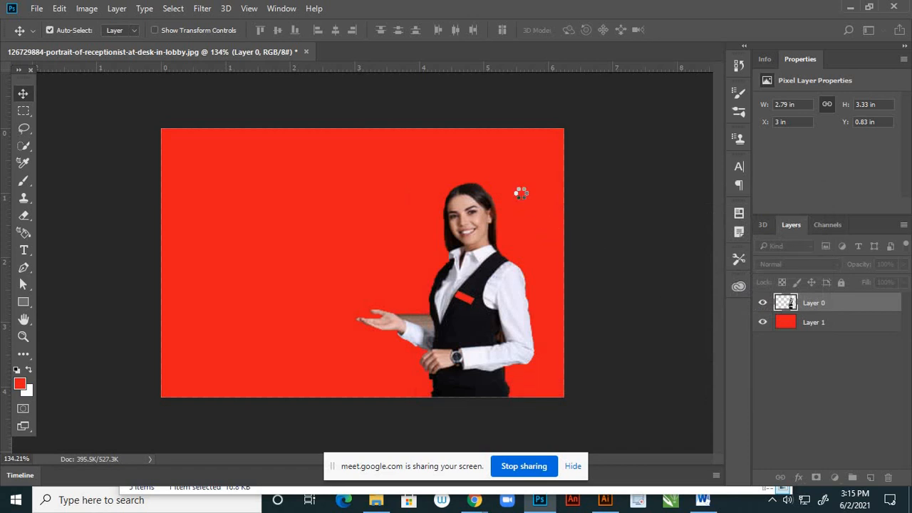
scroll(374, 223, down, 5)
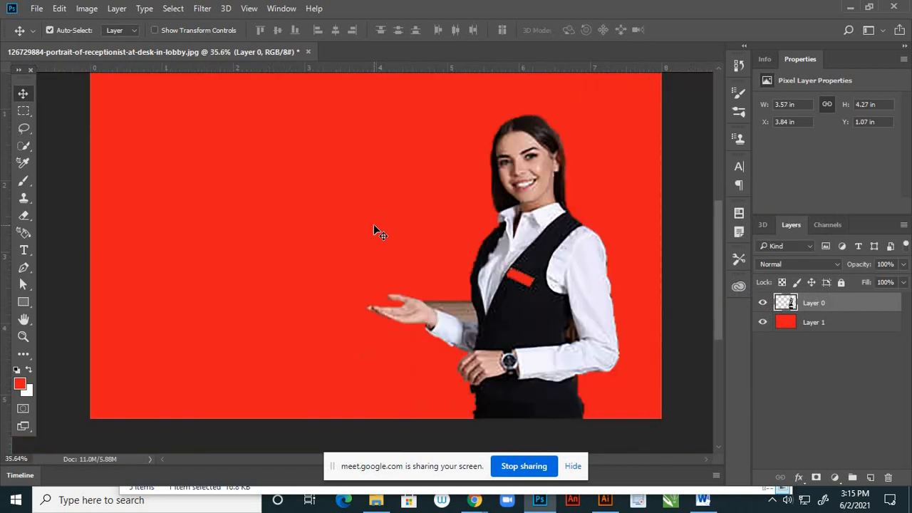
scroll(374, 224, down, 1)
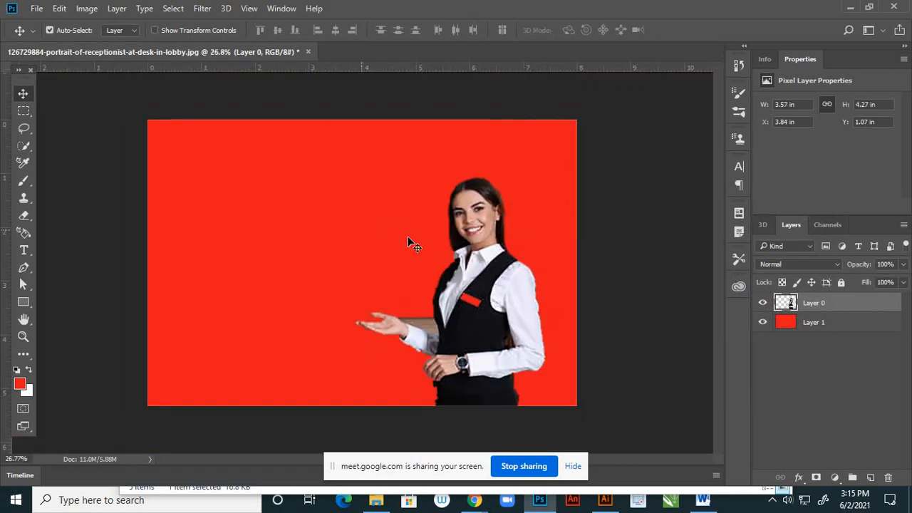
- Apply a Brightness/Contrast adjustment to the receptionist layer with brightness 24 and contrast 15
click(86, 8)
mouse_move(214, 43)
click(249, 43)
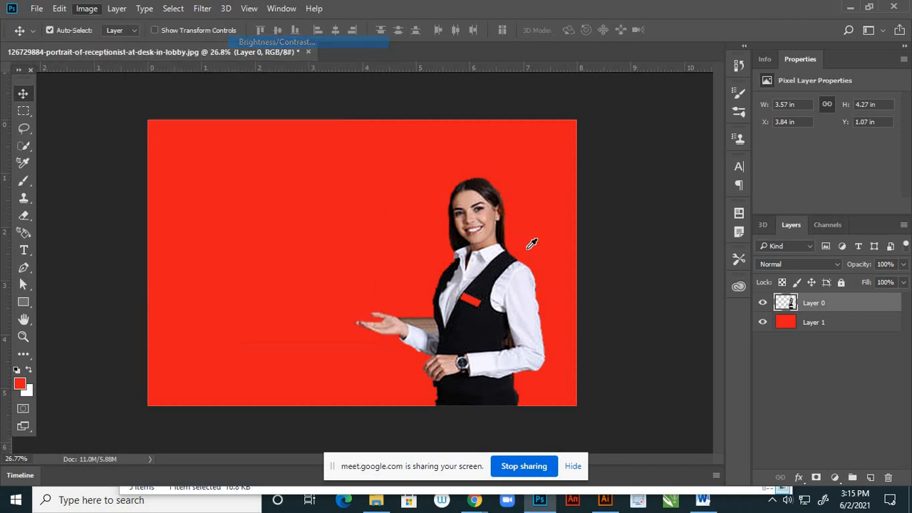
drag(710, 235, 719, 266)
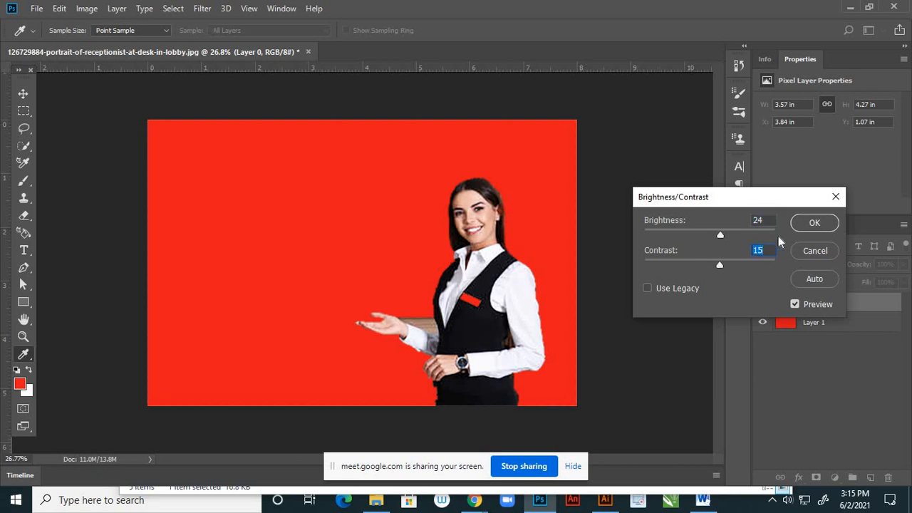
click(814, 223)
- Warm the receptionist's midtones with Color Balance, shifting them toward red and yellow and slightly toward magenta
click(87, 8)
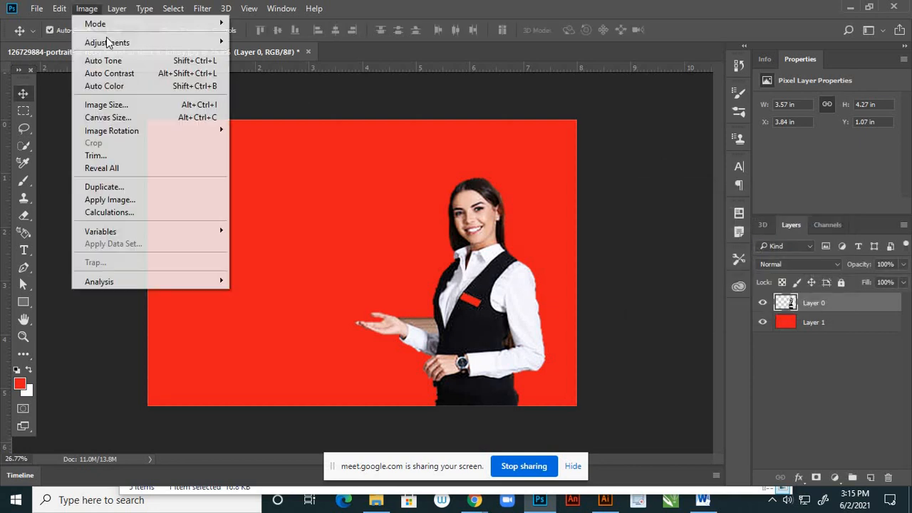
mouse_move(218, 44)
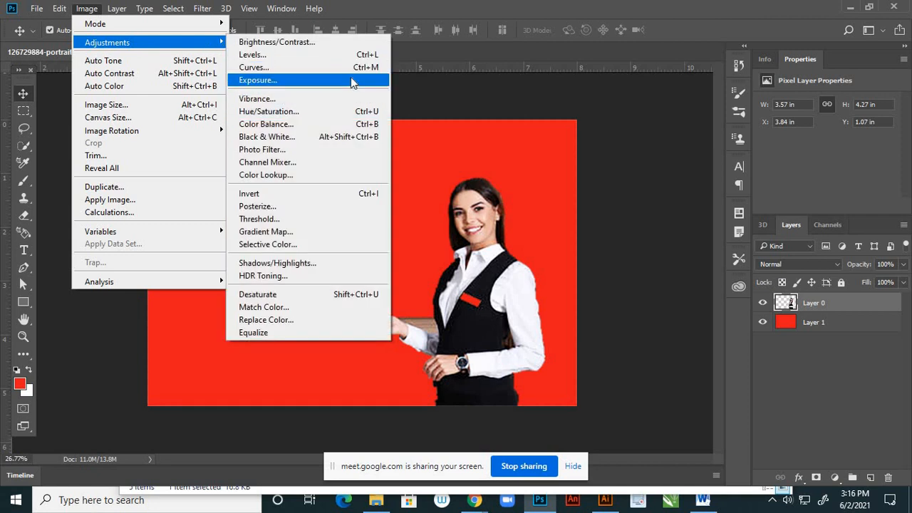
click(321, 123)
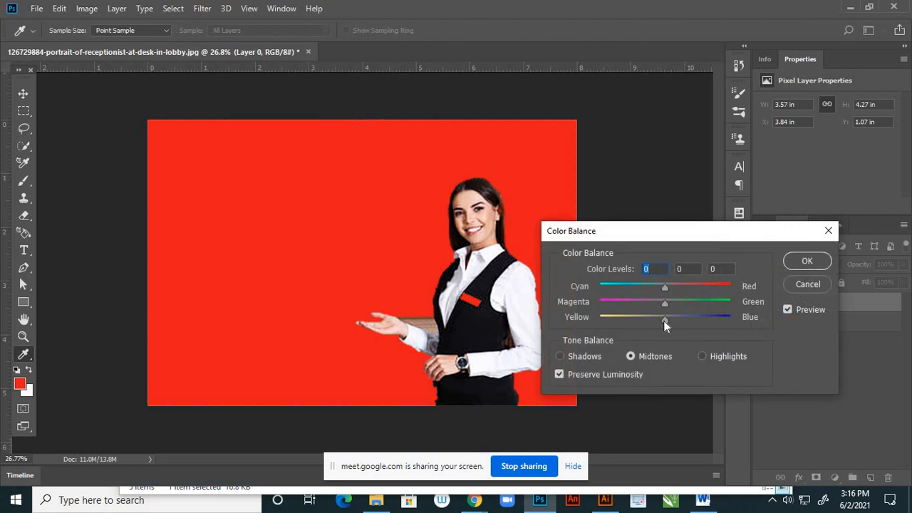
mouse_move(664, 320)
mouse_down()
mouse_move(671, 322)
mouse_move(654, 314)
mouse_up()
click(663, 304)
click(683, 288)
click(791, 262)
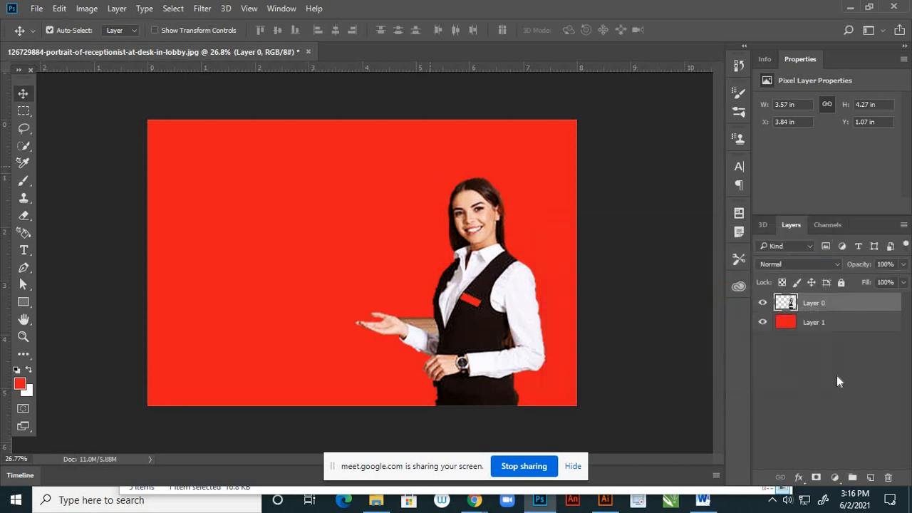
- Hide the red background layer and save the cutout as a PNG named 1 in the page 1 folder, using the large file size option
click(763, 325)
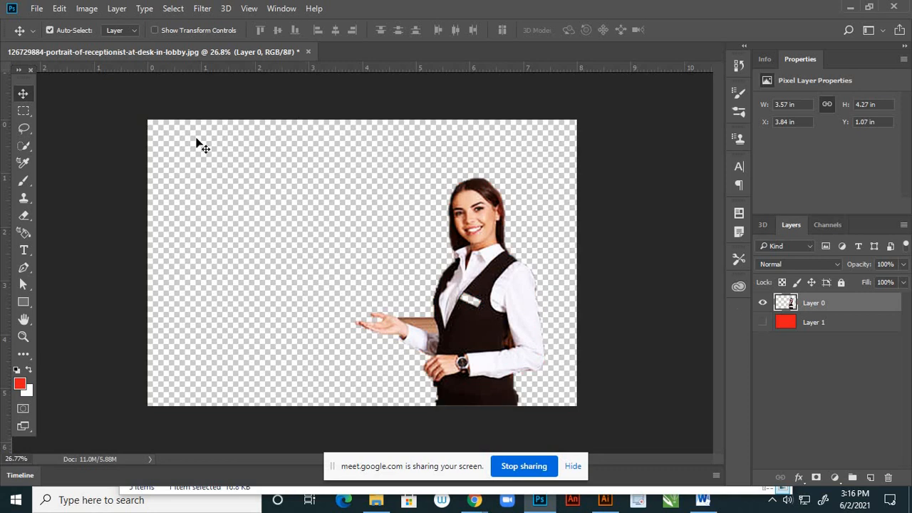
click(36, 9)
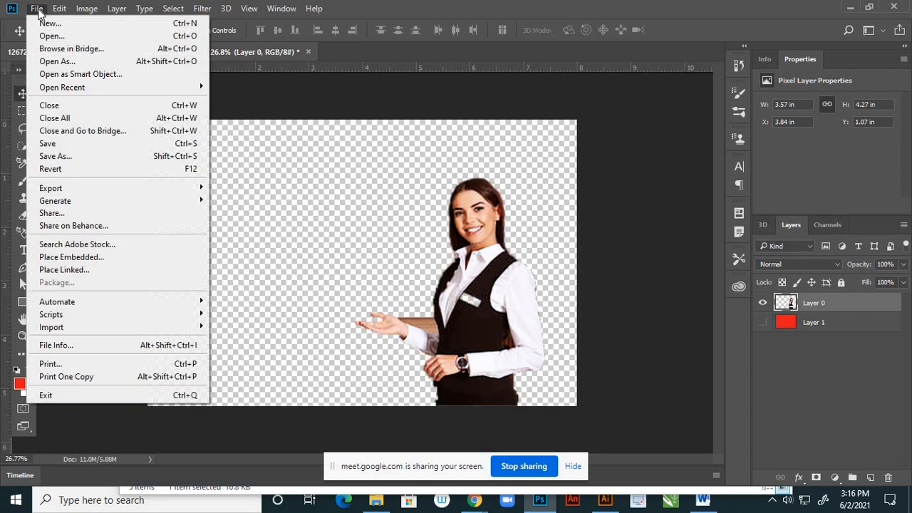
click(116, 162)
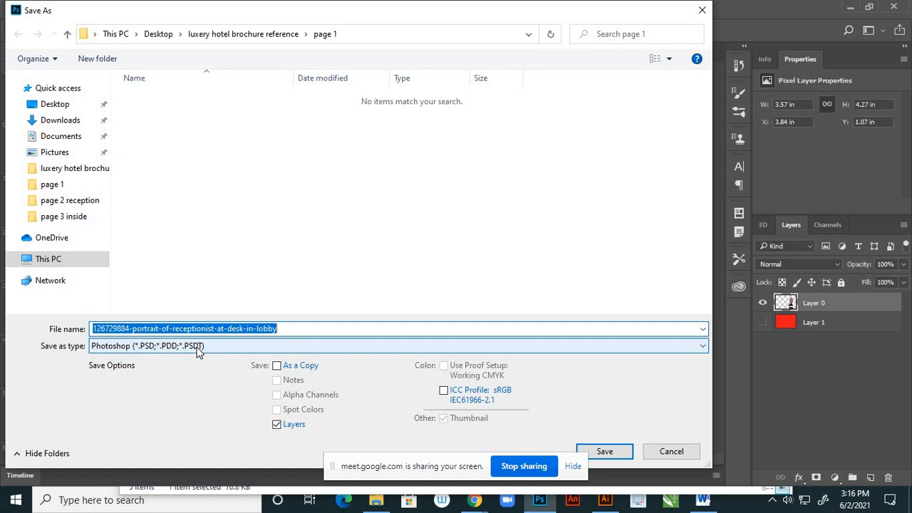
text(1)
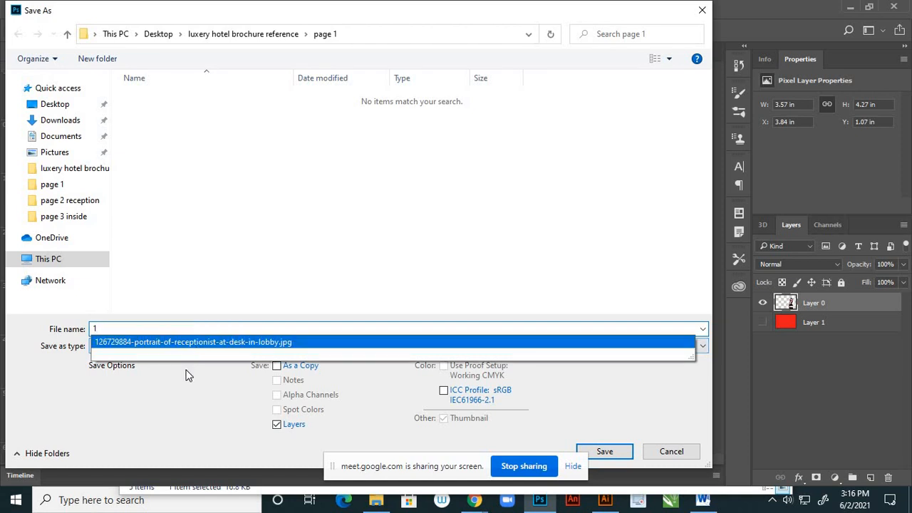
click(184, 377)
click(172, 346)
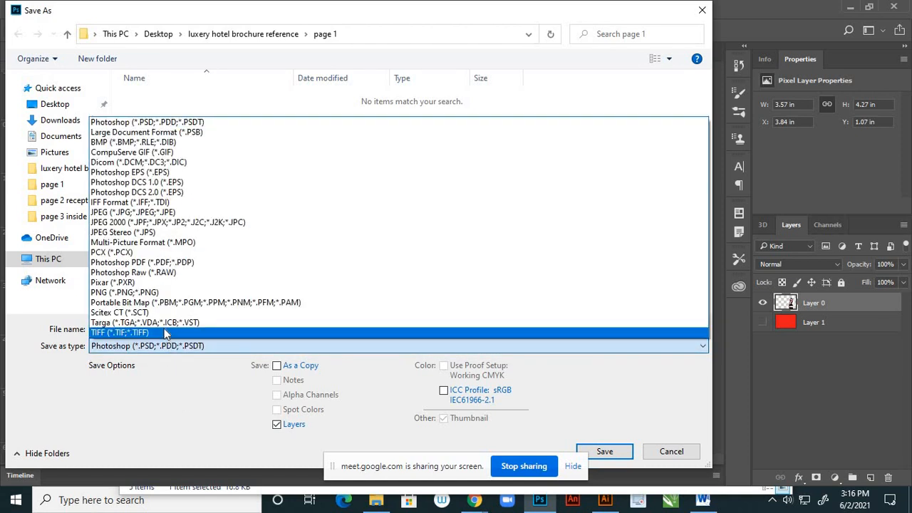
click(139, 305)
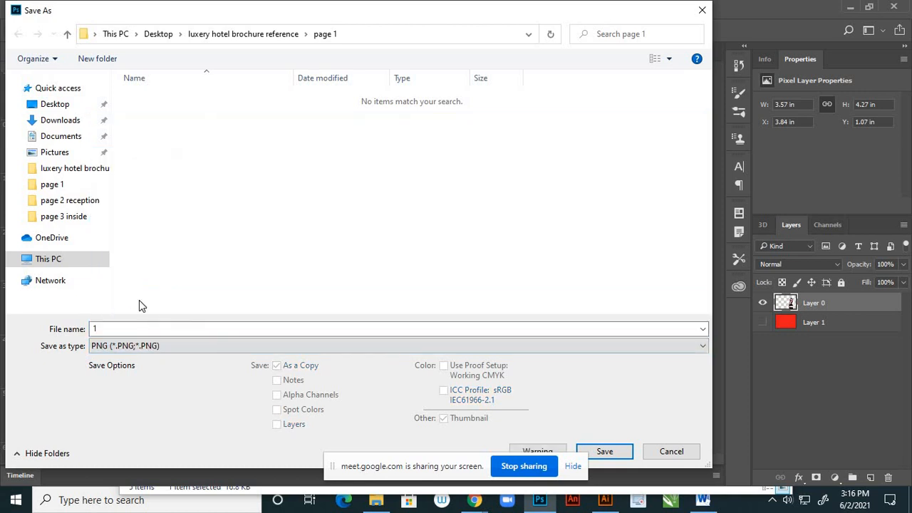
click(604, 451)
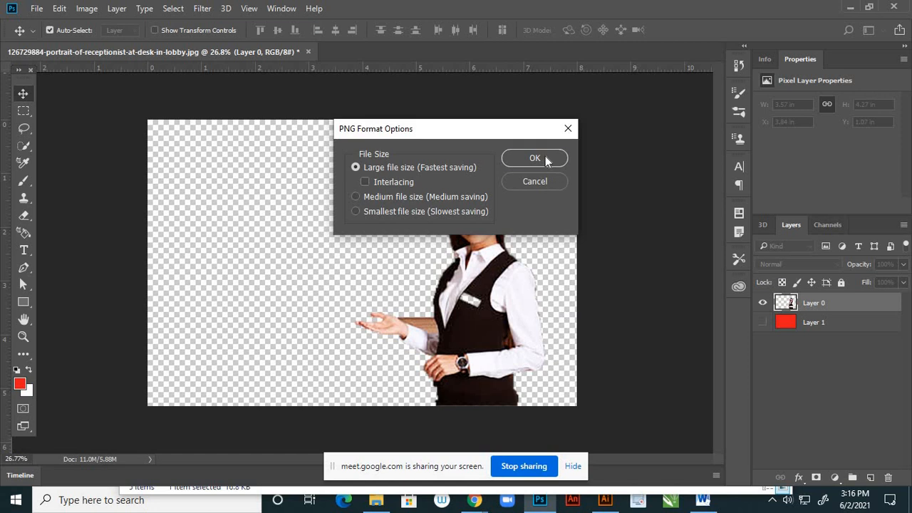
click(546, 159)
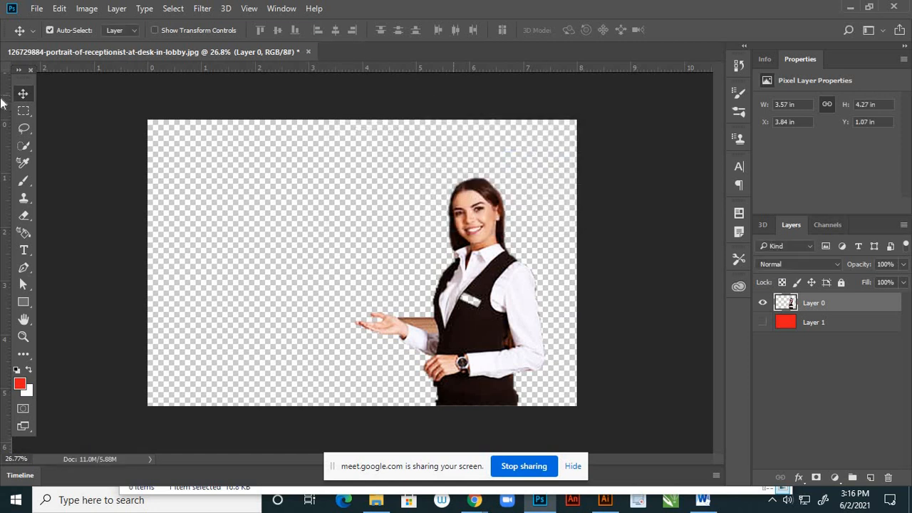
- Close the receptionist document without saving and open luxury-hotel-logo-vector-27808174 from the page 1 folder in Photoshop
click(308, 52)
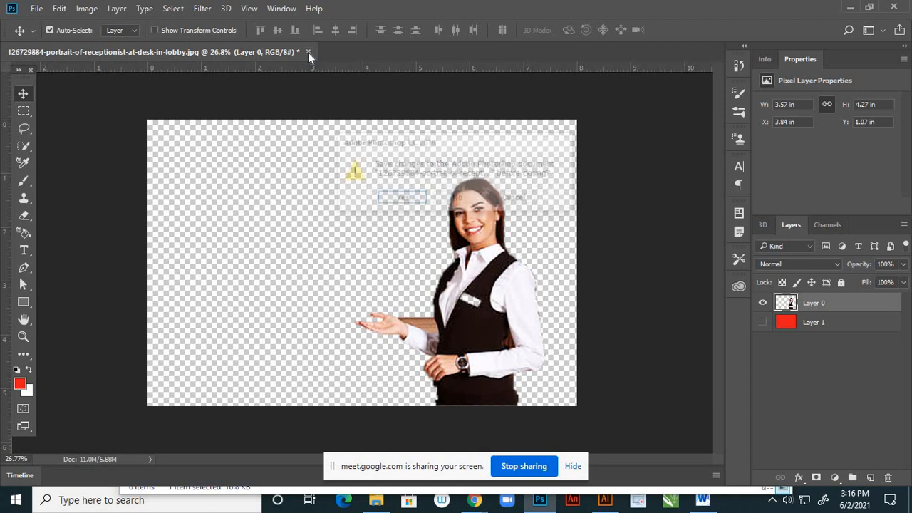
click(458, 199)
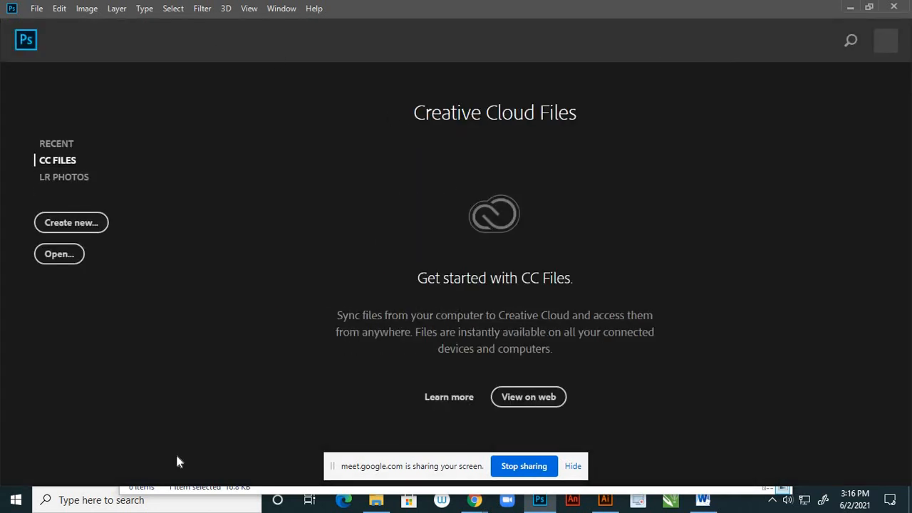
click(376, 500)
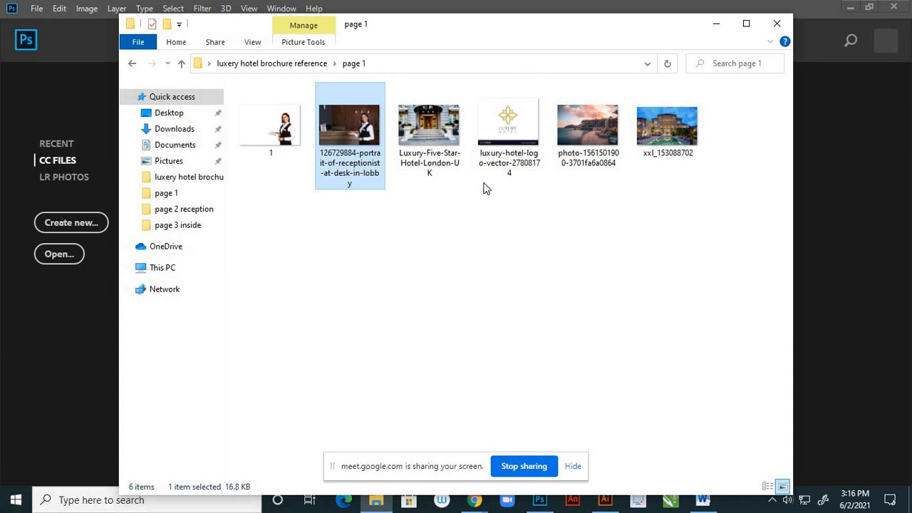
mouse_move(489, 172)
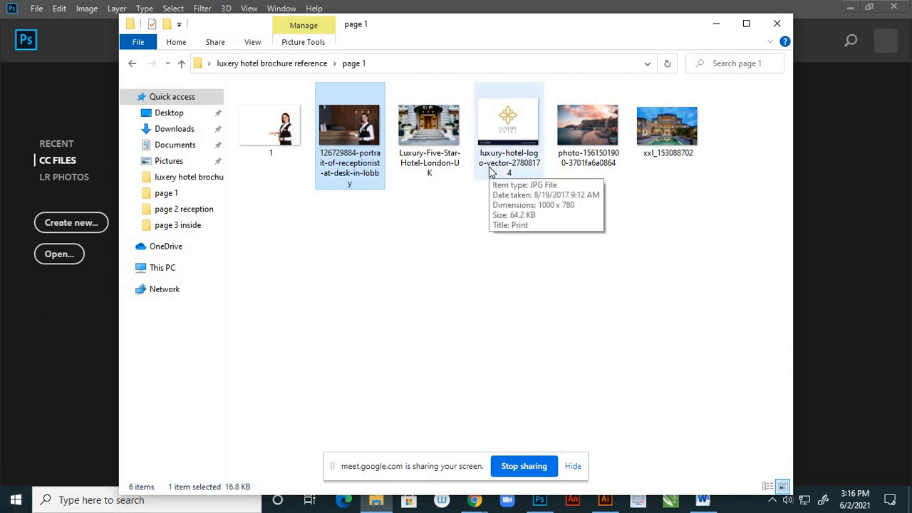
click(500, 143)
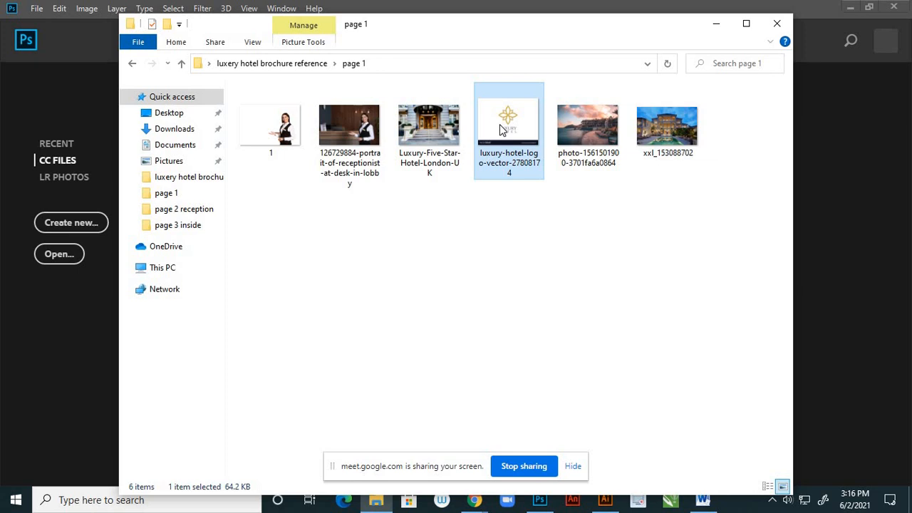
double_click(501, 128)
right_click(499, 148)
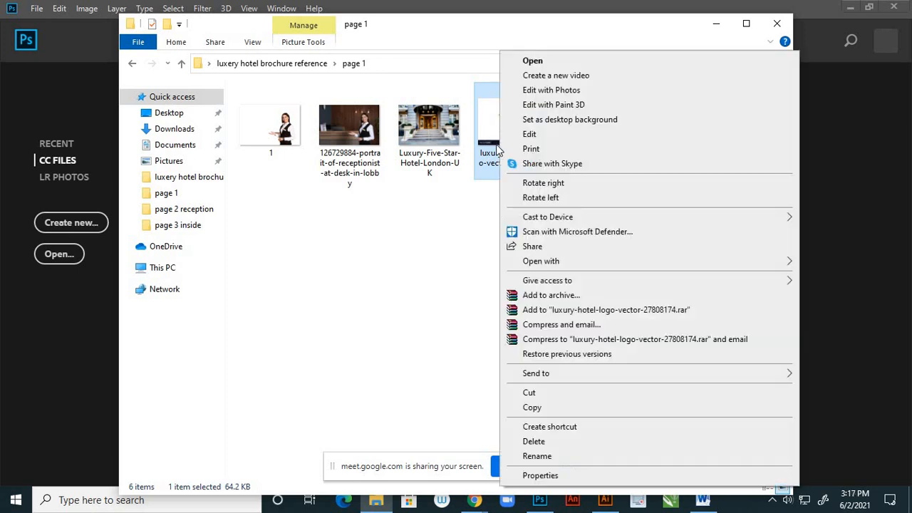
mouse_move(531, 265)
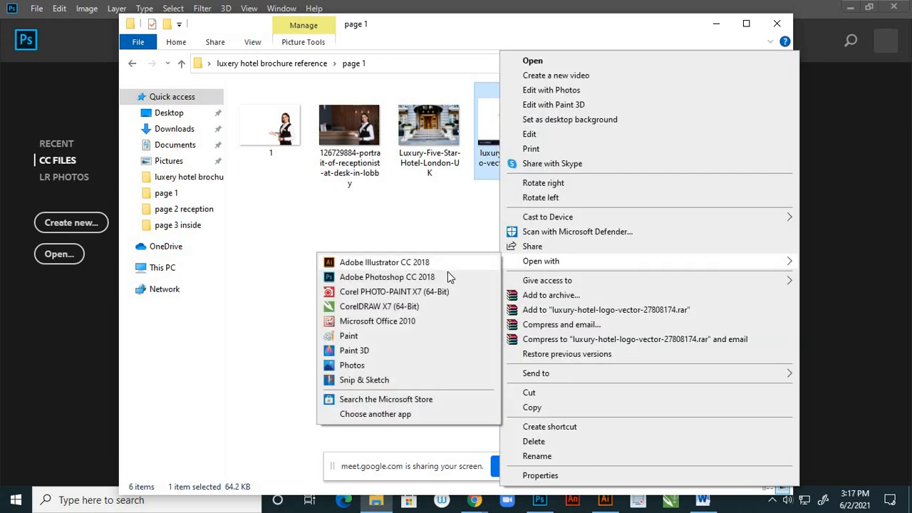
click(448, 277)
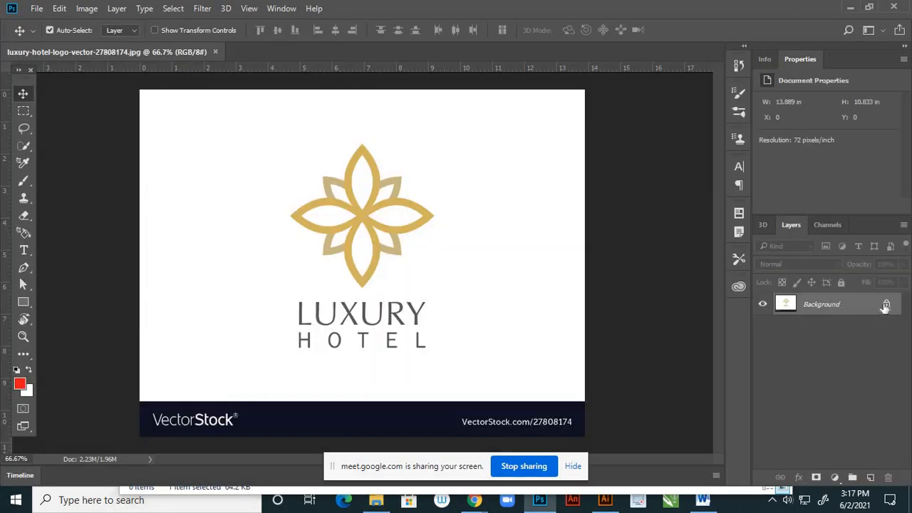
- Unlock the logo's background layer and add a new layer beneath it filled with the red foreground color
click(886, 305)
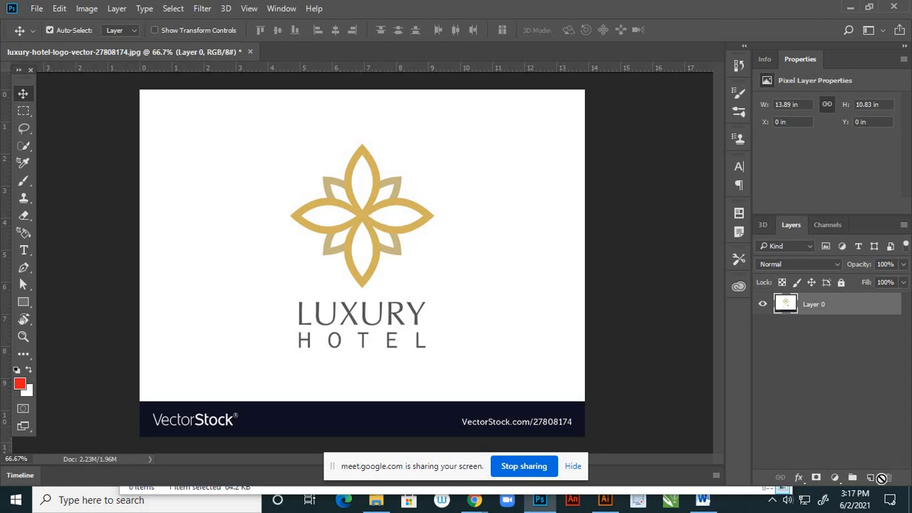
click(870, 477)
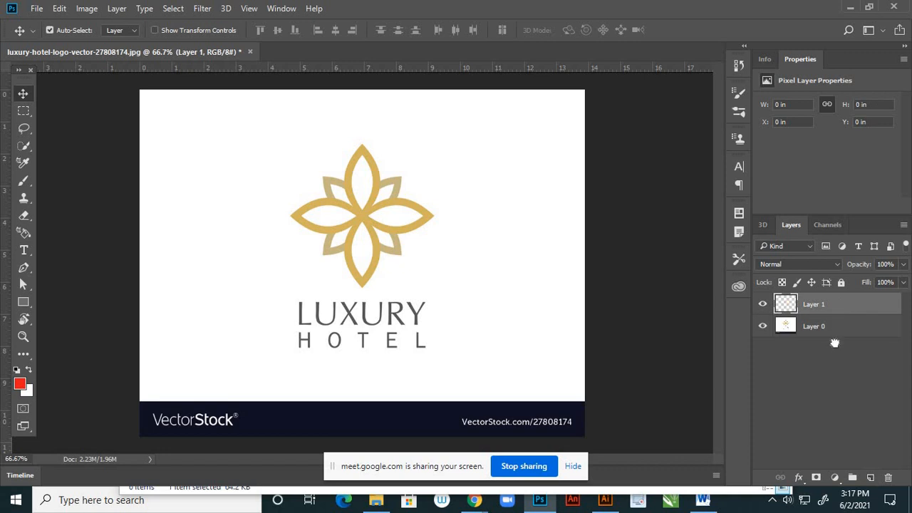
drag(835, 343, 833, 363)
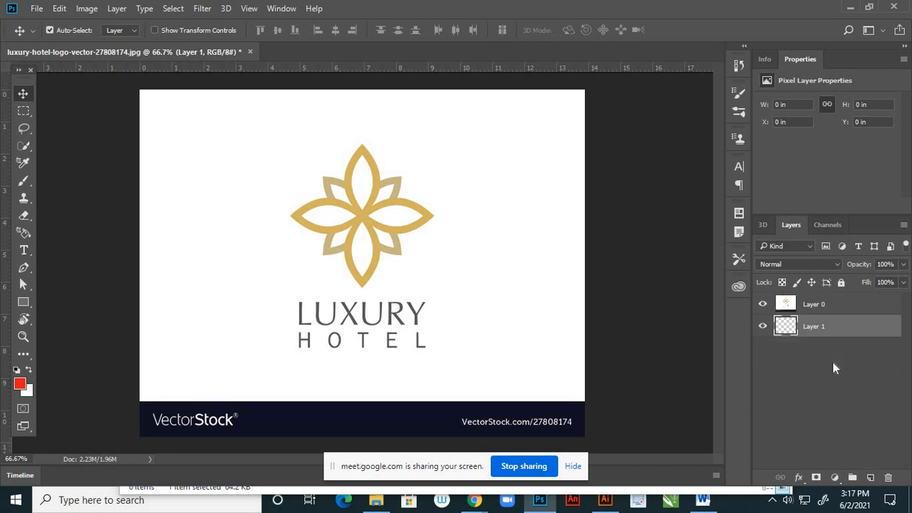
key(alt+BackSpace)
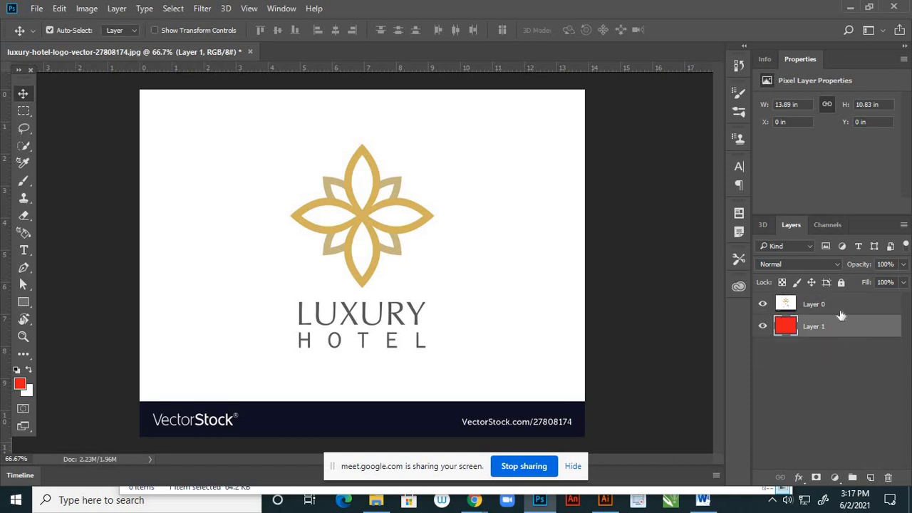
- Delete the white background surrounding the logo on Layer 0 using the Magic Wand with tolerance 10
click(812, 303)
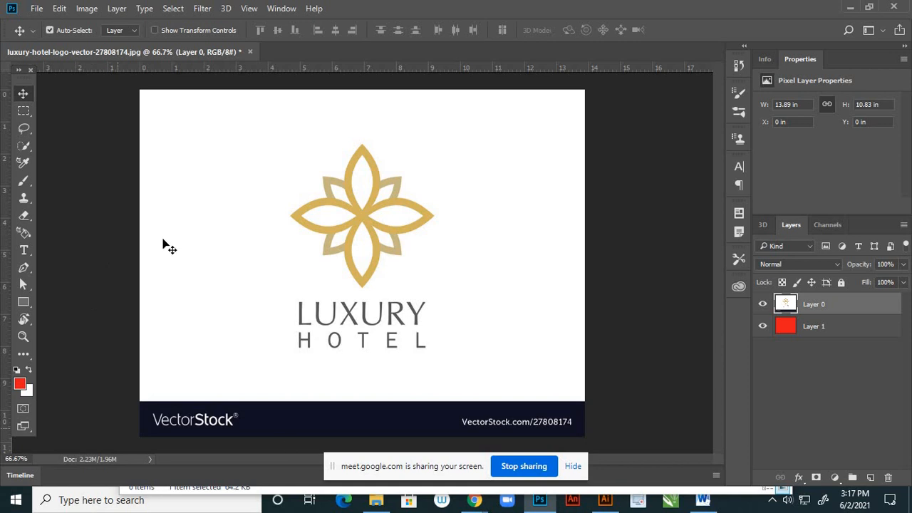
right_click(27, 147)
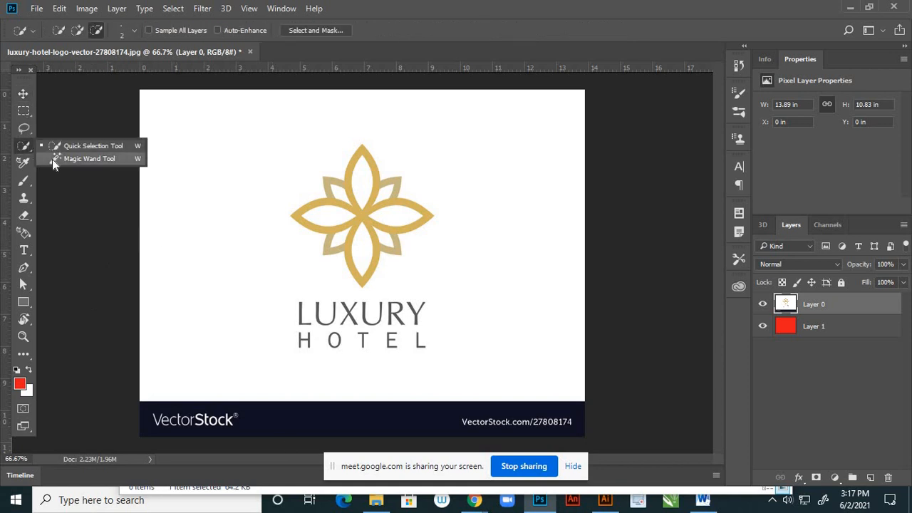
click(52, 158)
click(250, 247)
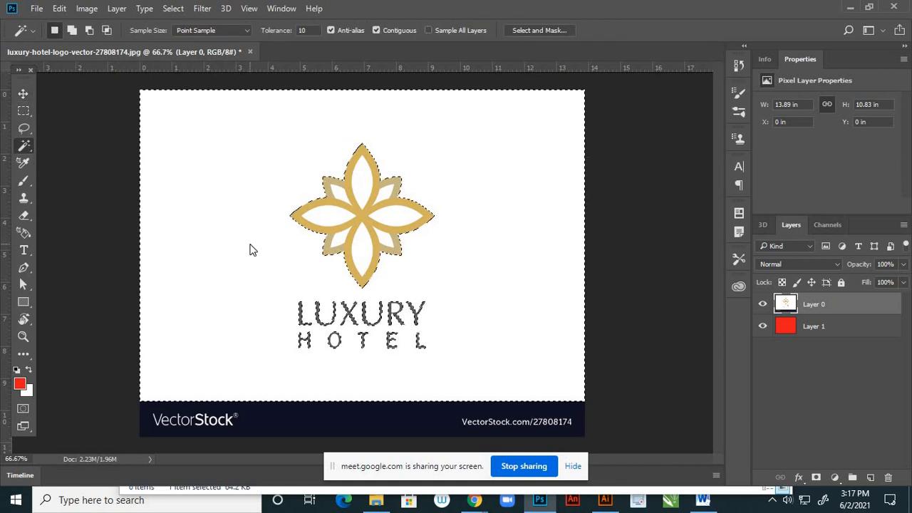
key(Delete)
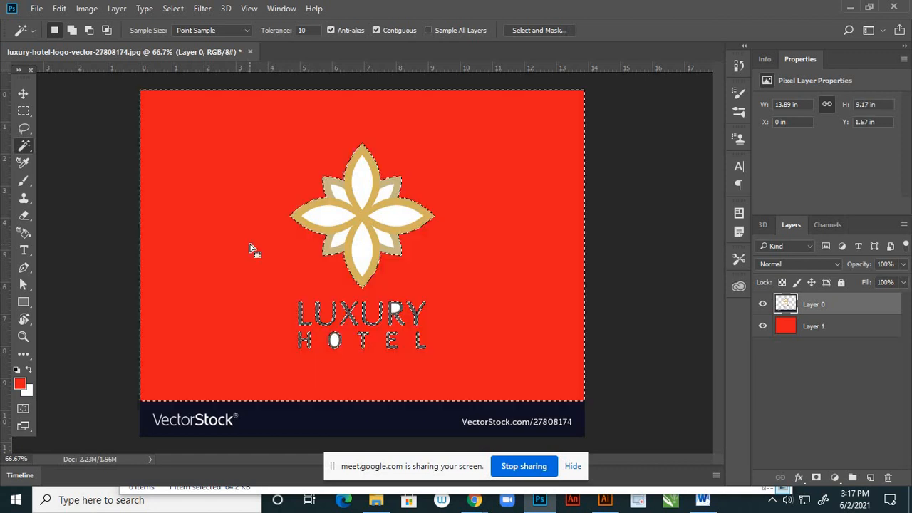
- Delete the white fill inside each of the emblem's four large and four small petals with the Magic Wand
scroll(352, 196, up, 2)
click(363, 189)
key(Delete)
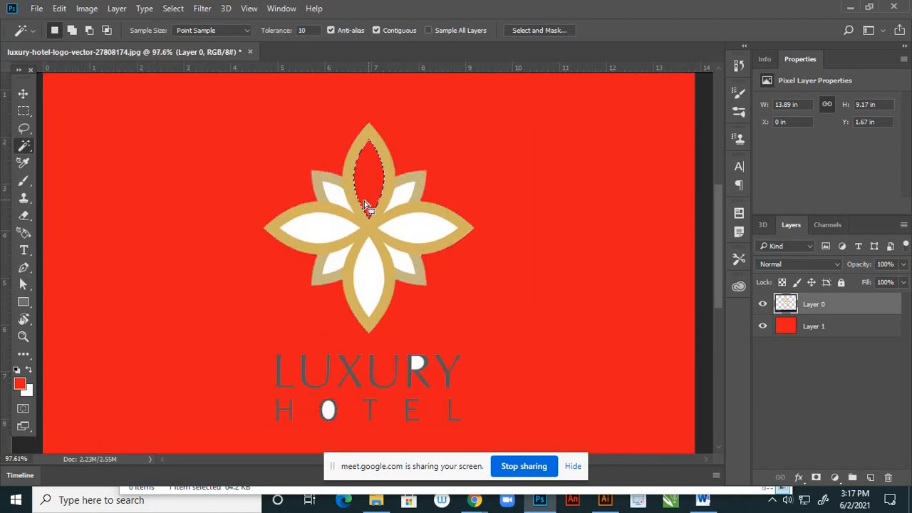
scroll(363, 189, up, 2)
click(310, 239)
key(Delete)
click(326, 201)
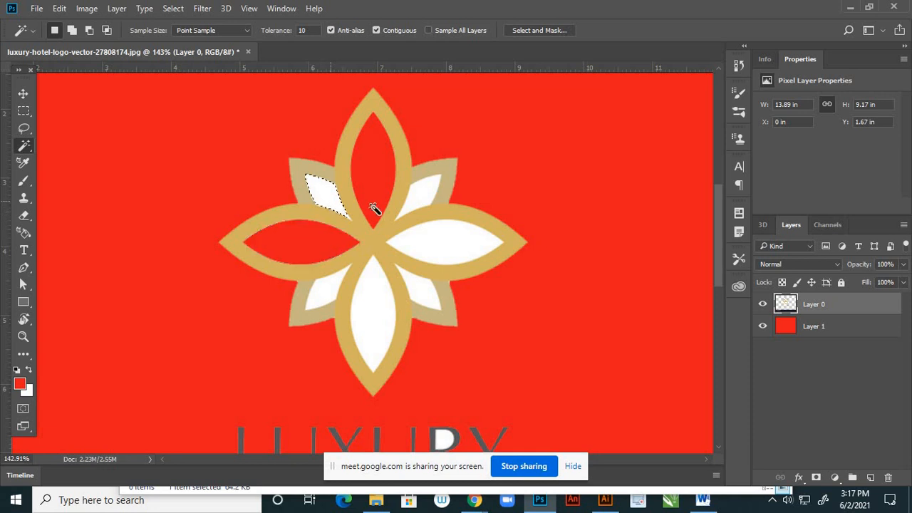
key(Delete)
click(419, 201)
key(Delete)
click(440, 249)
key(Delete)
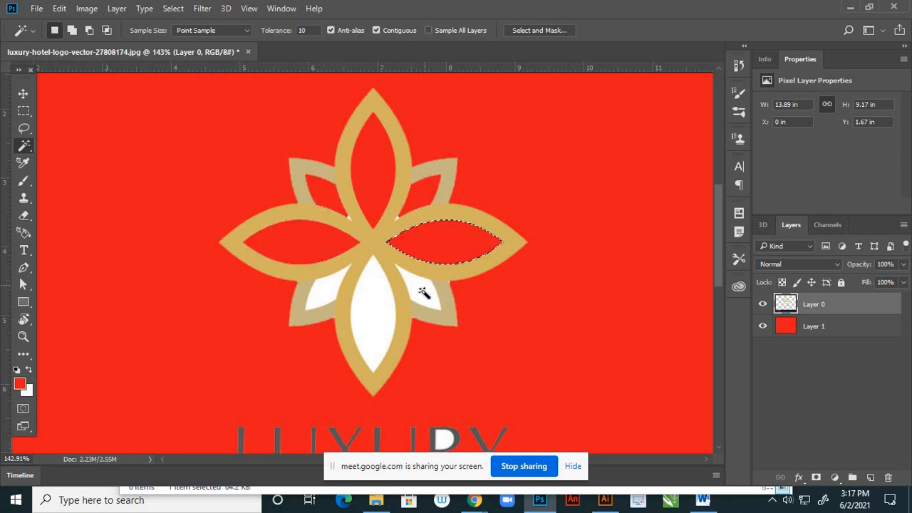
click(423, 290)
key(Delete)
click(386, 316)
key(Delete)
click(332, 294)
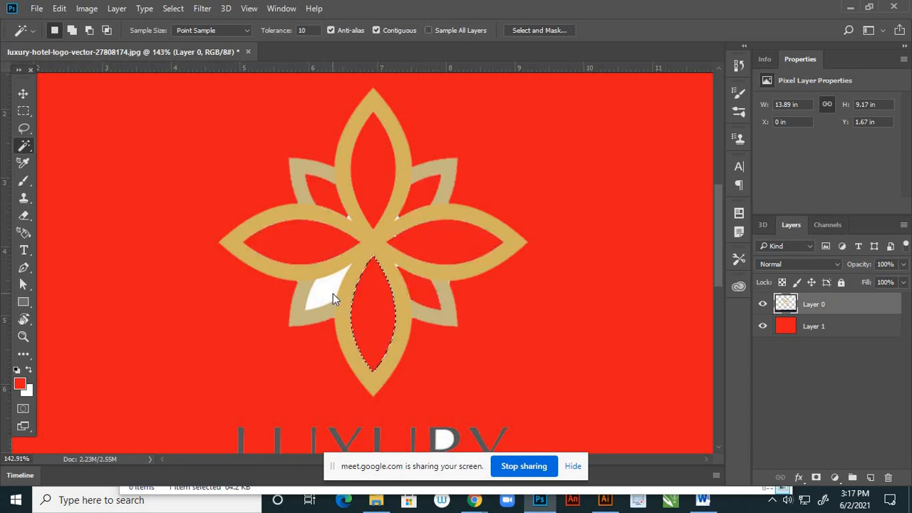
key(Delete)
- Erase the leftover white pixels in the notch between the emblem's top and right petals using an Eraser brush of size 1
scroll(383, 218, up, 5)
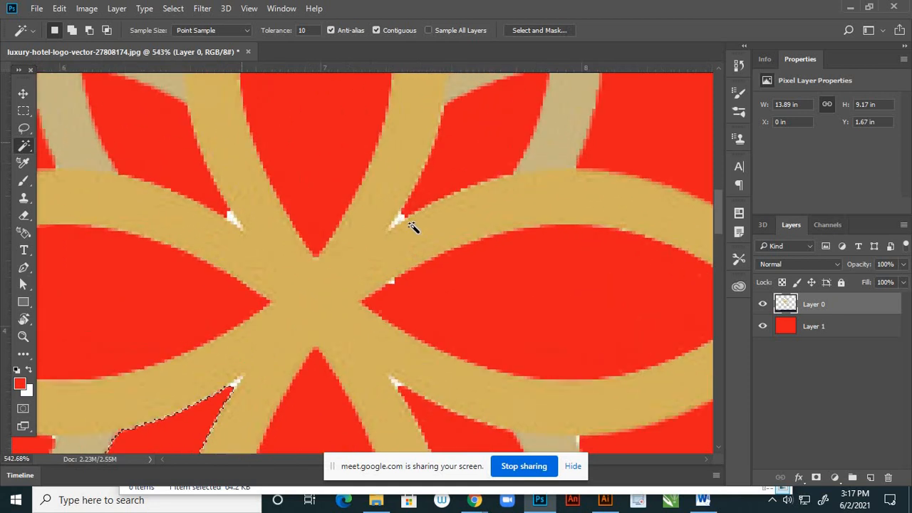
scroll(400, 221, up, 1)
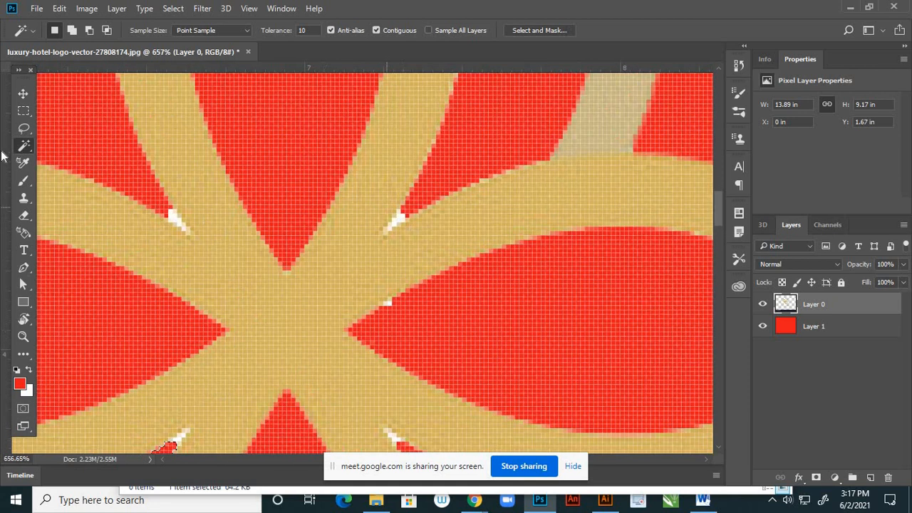
click(24, 215)
right_click(24, 221)
click(79, 212)
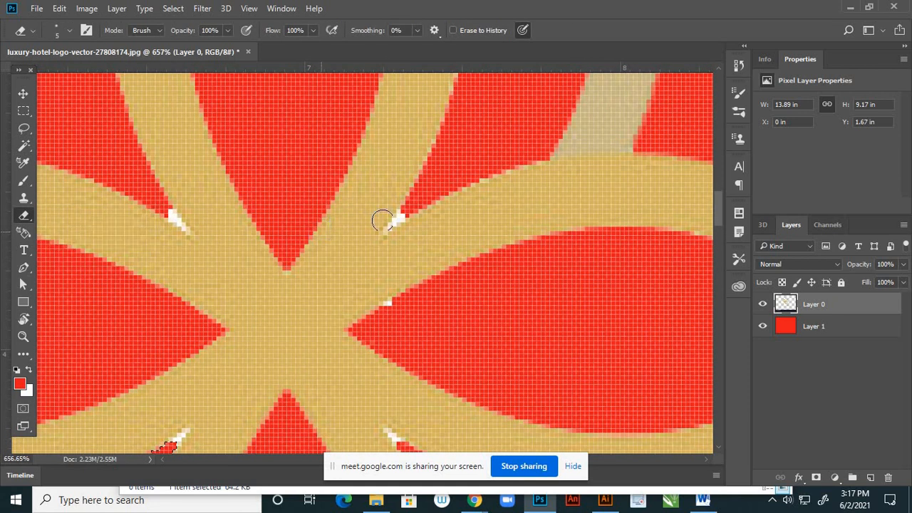
key(bracketleft)
key(bracketleft)
key(bracketleft)
key(bracketleft)
scroll(407, 207, up, 2)
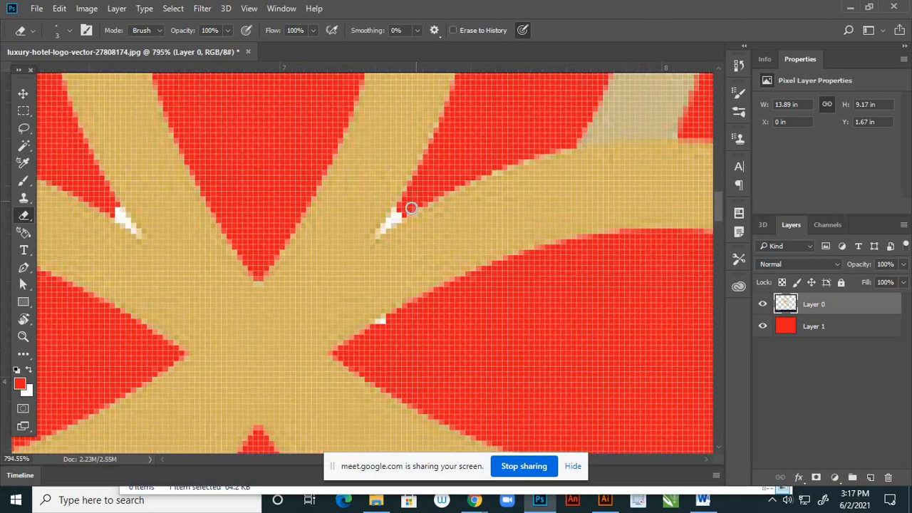
scroll(407, 212, up, 1)
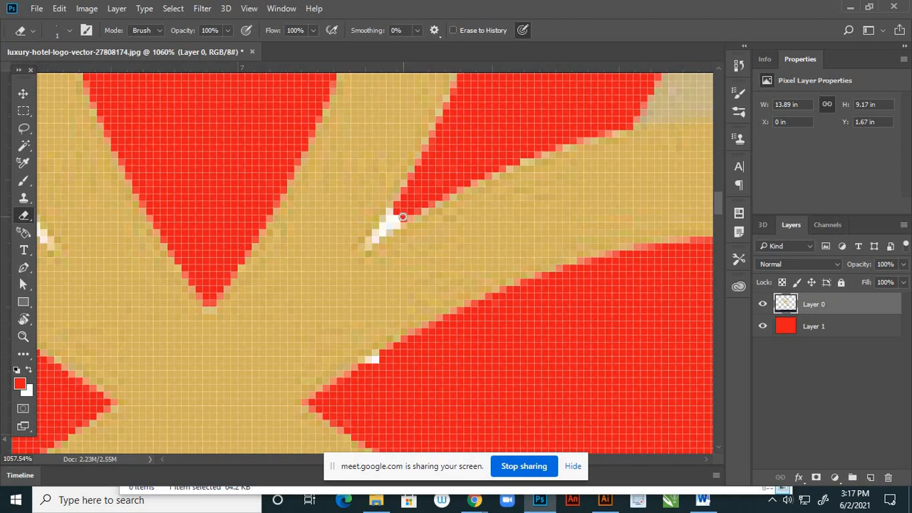
mouse_move(403, 217)
mouse_down()
mouse_move(398, 210)
mouse_move(391, 227)
mouse_move(399, 221)
mouse_move(368, 248)
mouse_up()
- Erase the white speck on the right petal's inner edge and the white remnant between the top and left petals
scroll(393, 225, down, 5)
scroll(345, 349, up, 5)
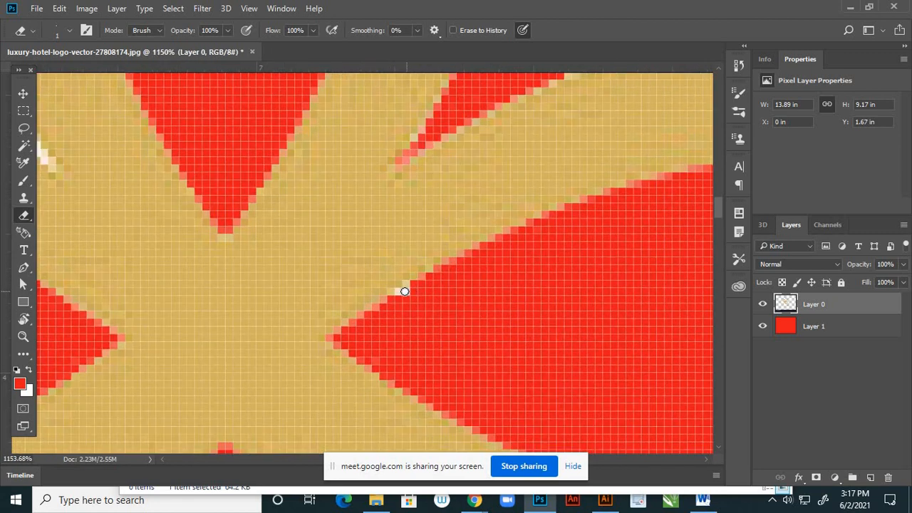
drag(404, 292, 396, 298)
scroll(526, 261, down, 5)
scroll(209, 181, up, 7)
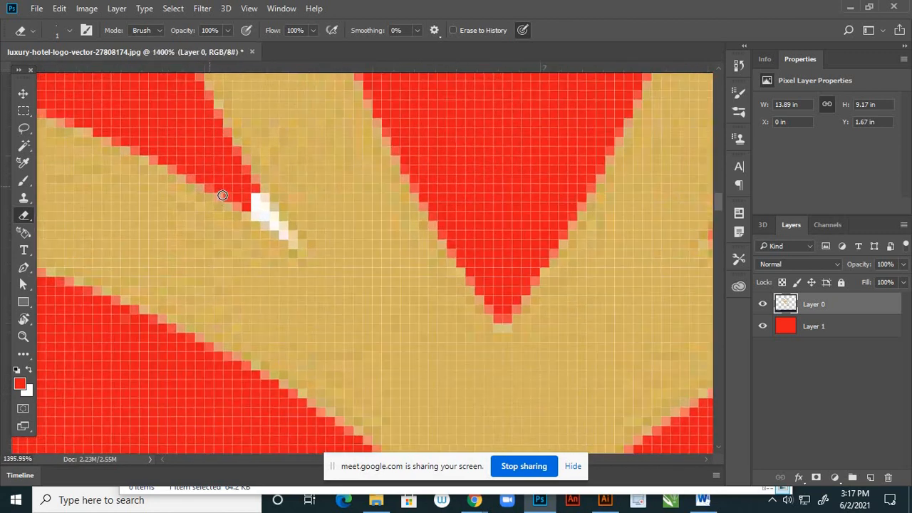
mouse_move(245, 190)
mouse_down()
mouse_move(296, 245)
mouse_move(247, 209)
mouse_move(266, 208)
mouse_move(255, 185)
mouse_up()
- Erase the white remnants in the two lower notches, on either side of the emblem's bottom petal
scroll(389, 151, down, 3)
scroll(389, 151, down, 4)
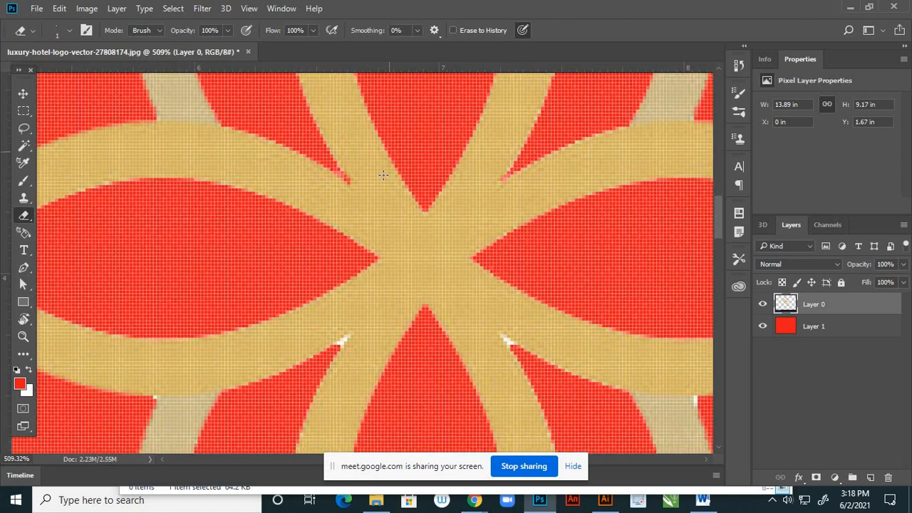
scroll(345, 288, up, 5)
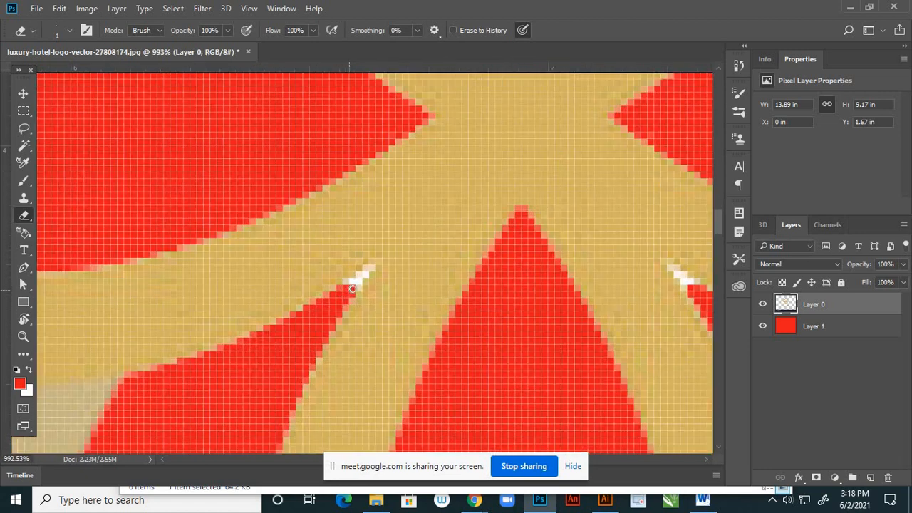
mouse_move(355, 284)
mouse_down()
mouse_move(372, 266)
mouse_move(343, 290)
mouse_up()
scroll(325, 286, down, 2)
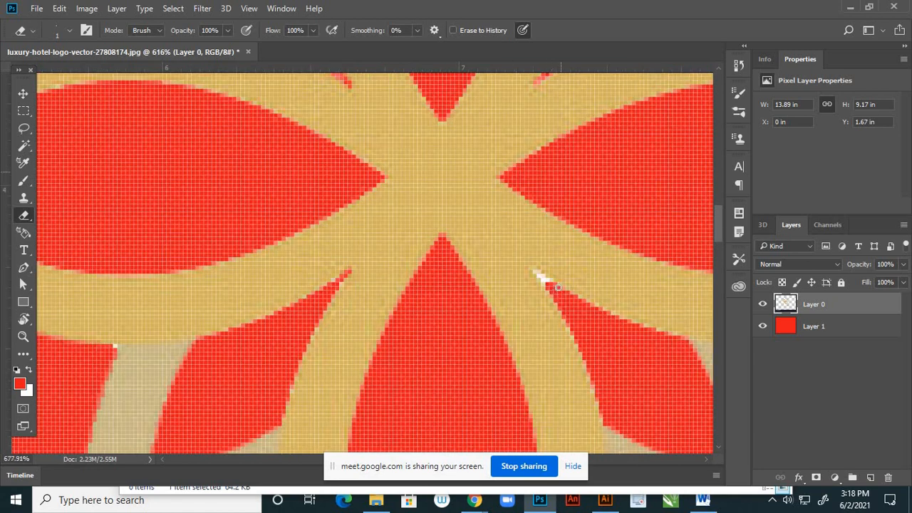
scroll(558, 286, up, 2)
mouse_move(538, 276)
mouse_down()
mouse_move(516, 251)
mouse_move(545, 276)
mouse_move(528, 253)
mouse_up()
- Erase the remaining white specks where the lower small petals' outer edges meet the large right and left petals
scroll(523, 242, down, 2)
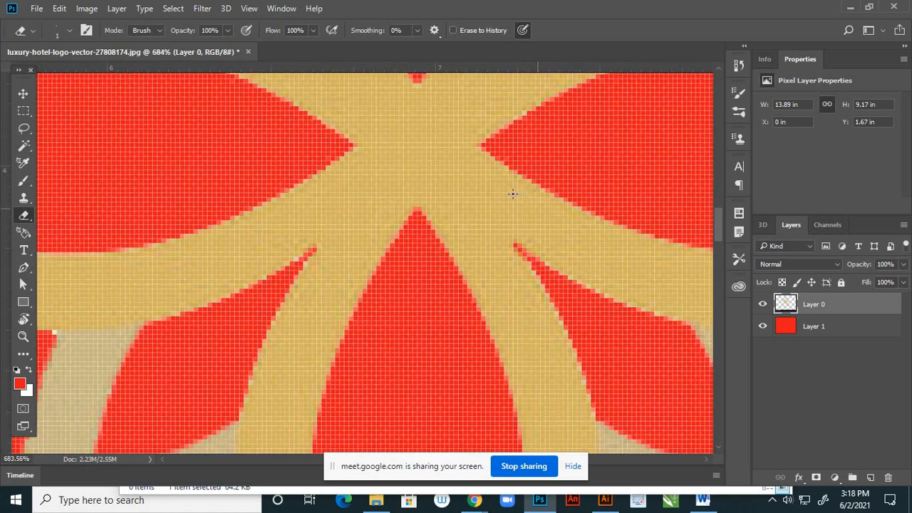
scroll(513, 193, down, 2)
scroll(708, 286, up, 4)
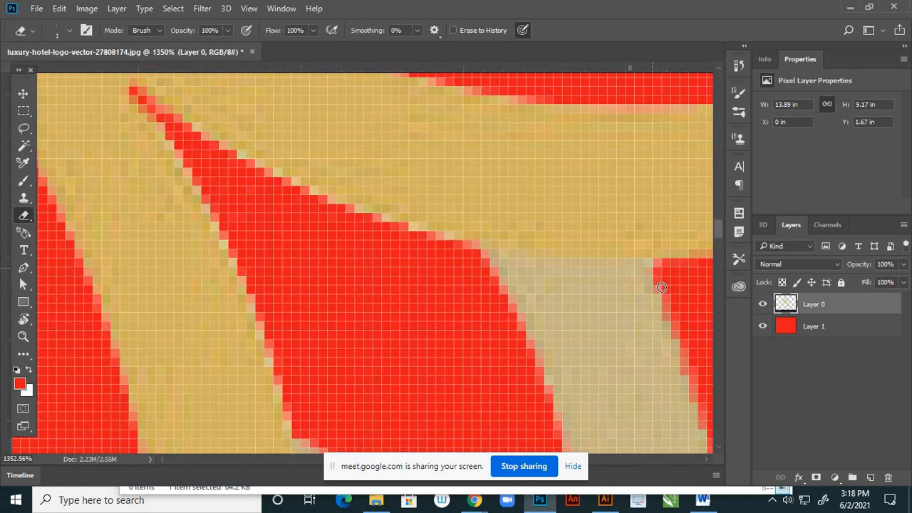
scroll(499, 255, down, 4)
scroll(356, 238, down, 1)
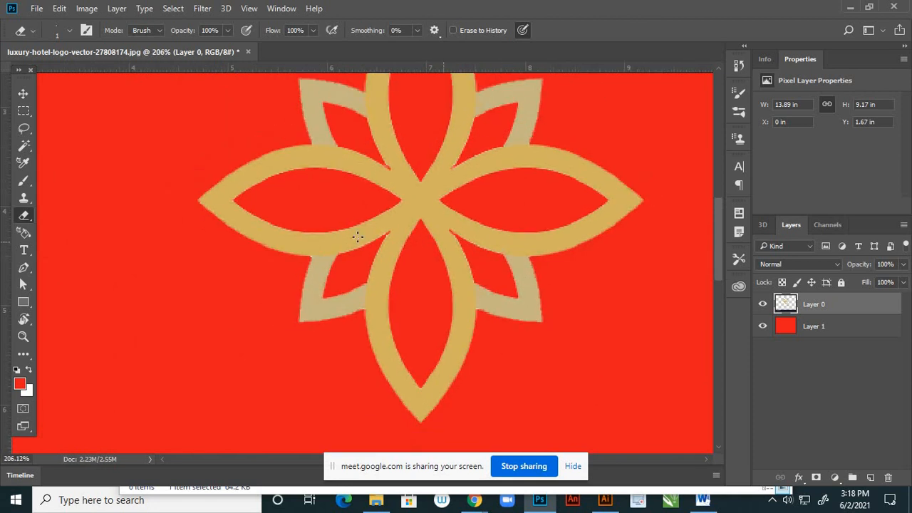
scroll(301, 356, up, 4)
scroll(264, 242, up, 2)
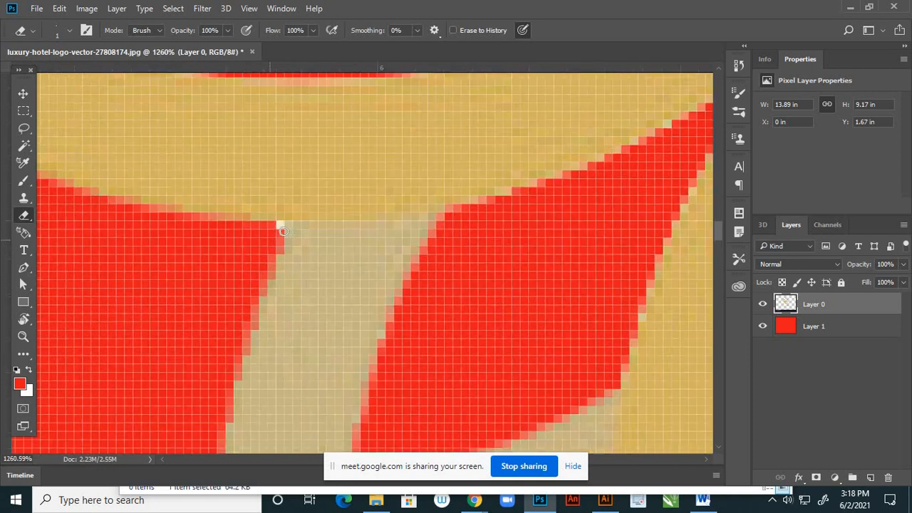
scroll(390, 280, down, 5)
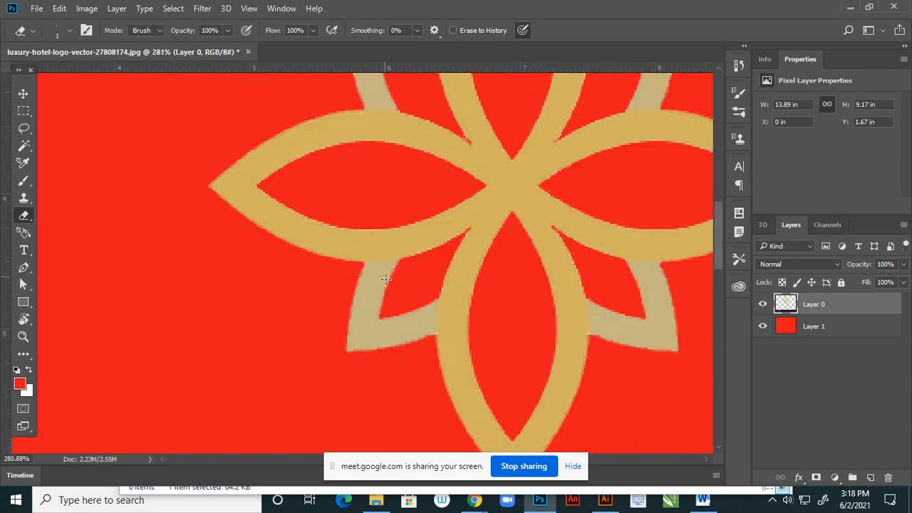
- Delete the LUXURY HOTEL lettering below the emblem from Layer 0 using a rectangular selection, and deselect
scroll(392, 273, down, 1)
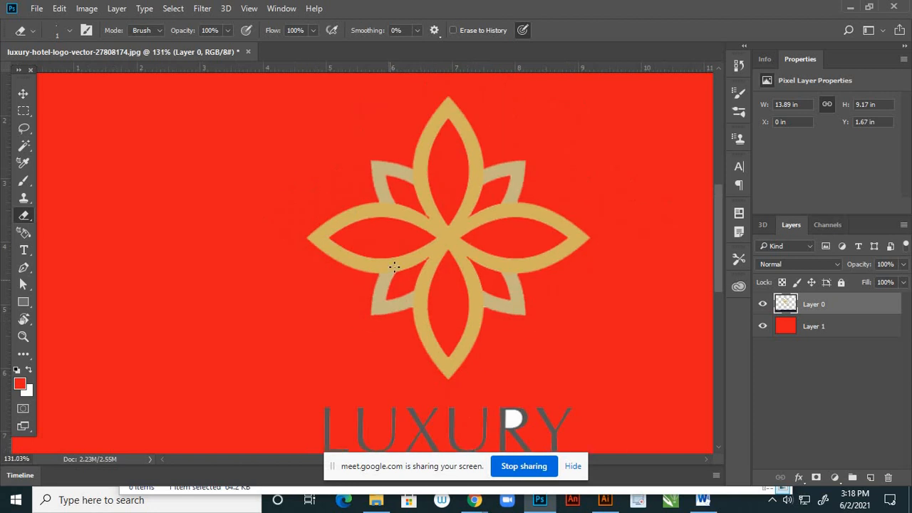
click(22, 93)
scroll(460, 242, down, 2)
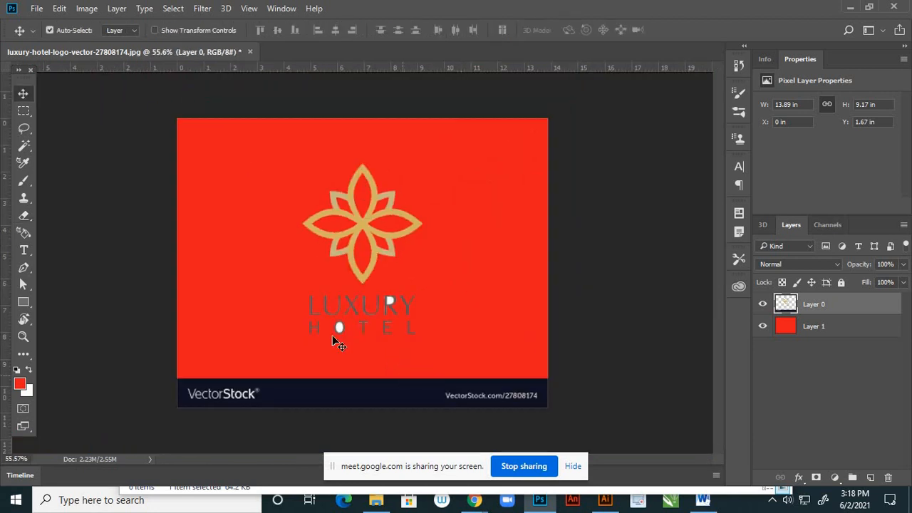
scroll(349, 342, up, 1)
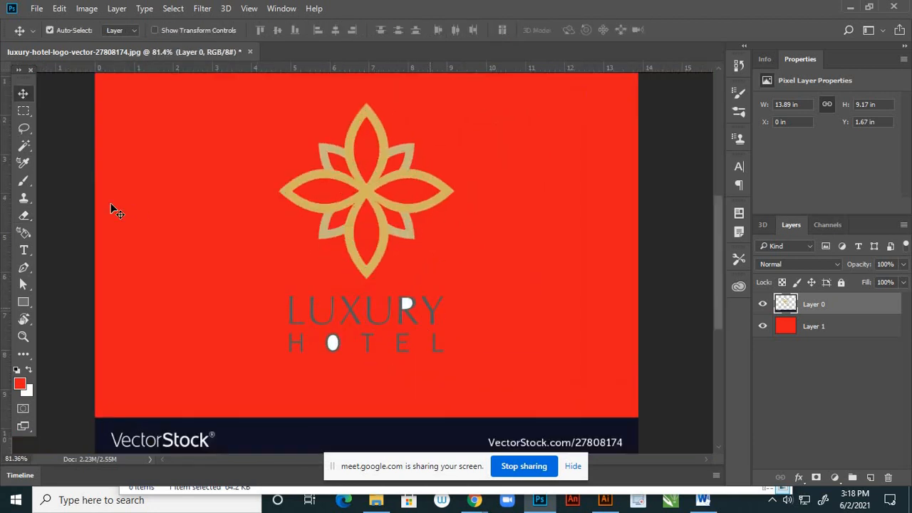
click(23, 111)
drag(272, 289, 482, 371)
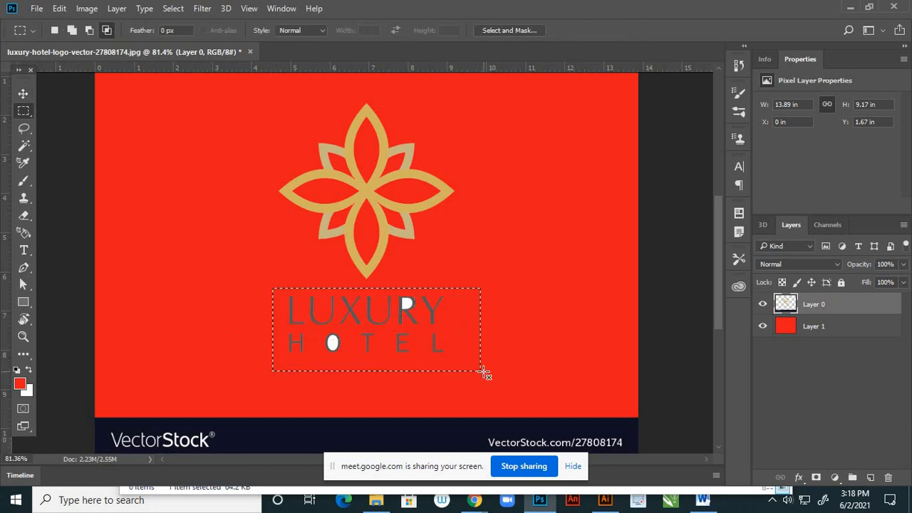
key(Delete)
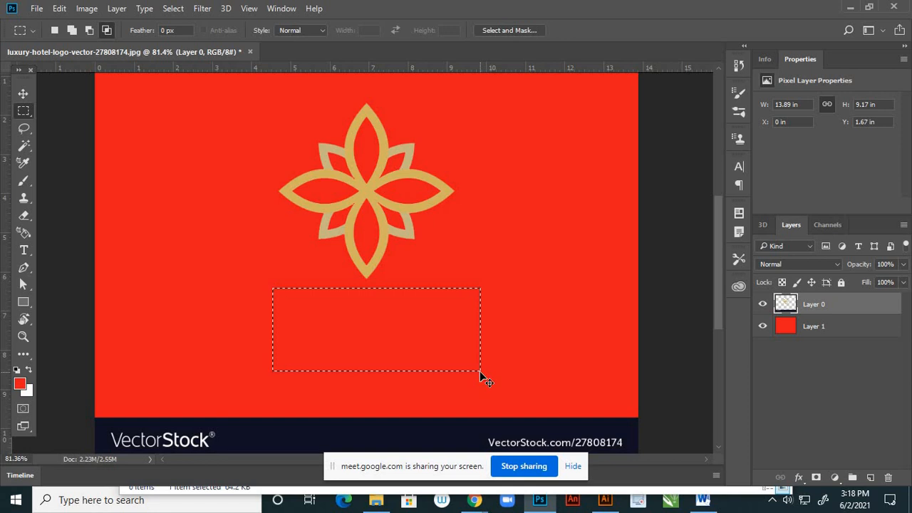
key(ctrl+d)
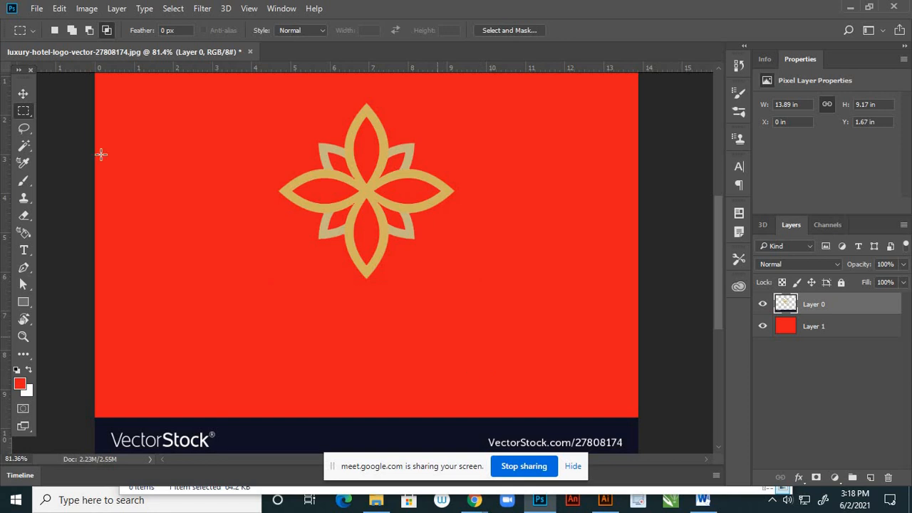
click(23, 94)
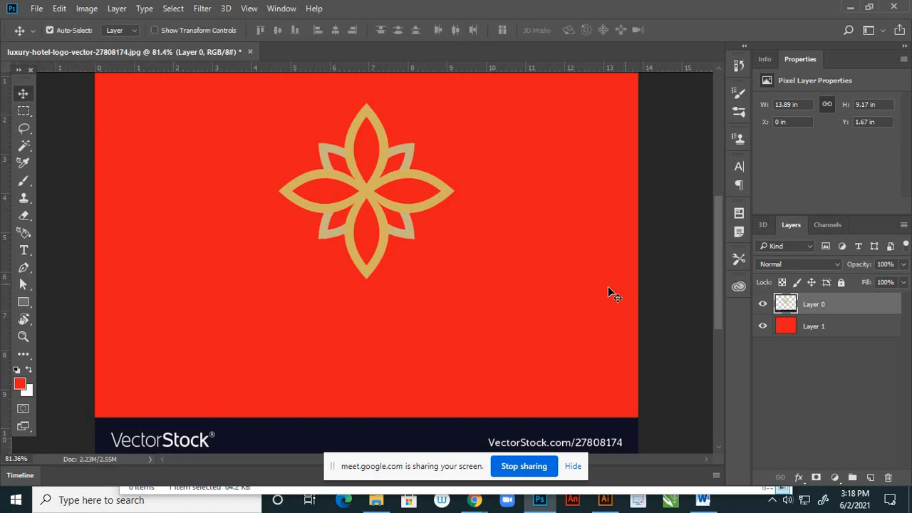
- Resize the logo image to 4 inches wide with proportional height, at a resolution of 300 pixels/inch
scroll(605, 298, down, 3)
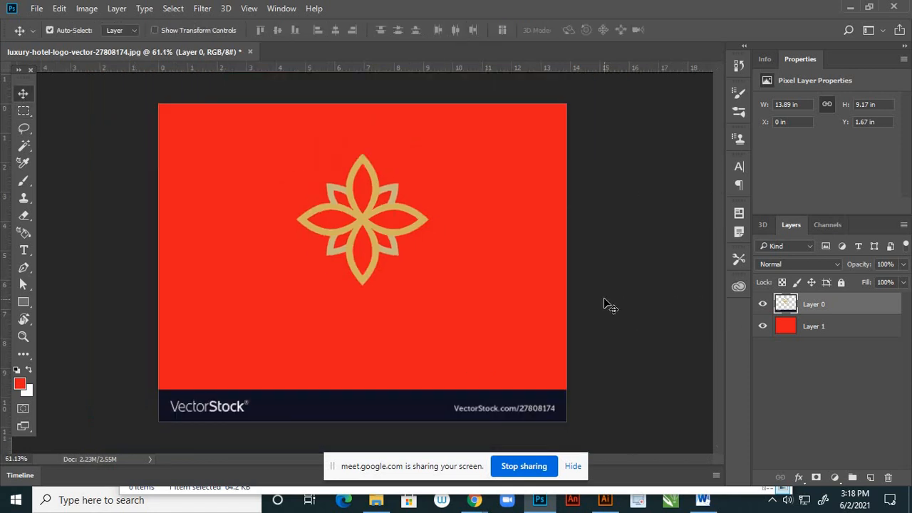
click(87, 10)
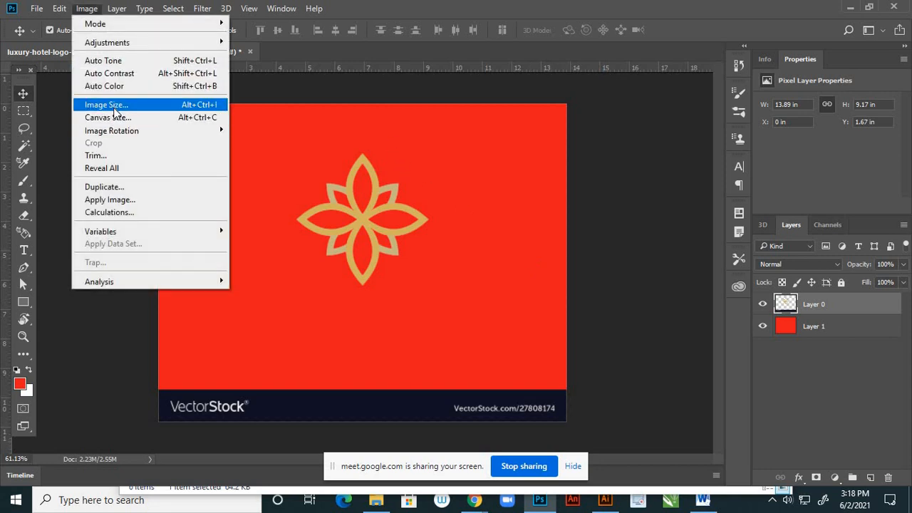
click(114, 107)
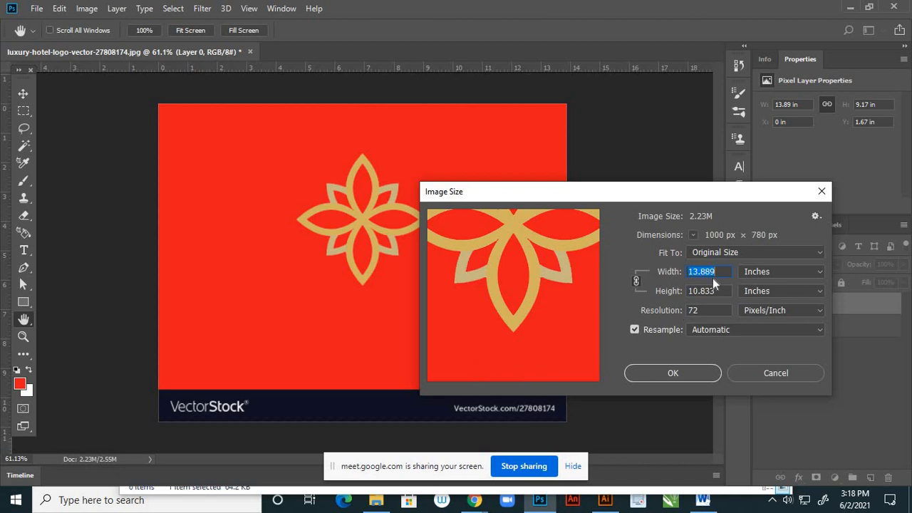
click(637, 272)
text(4)
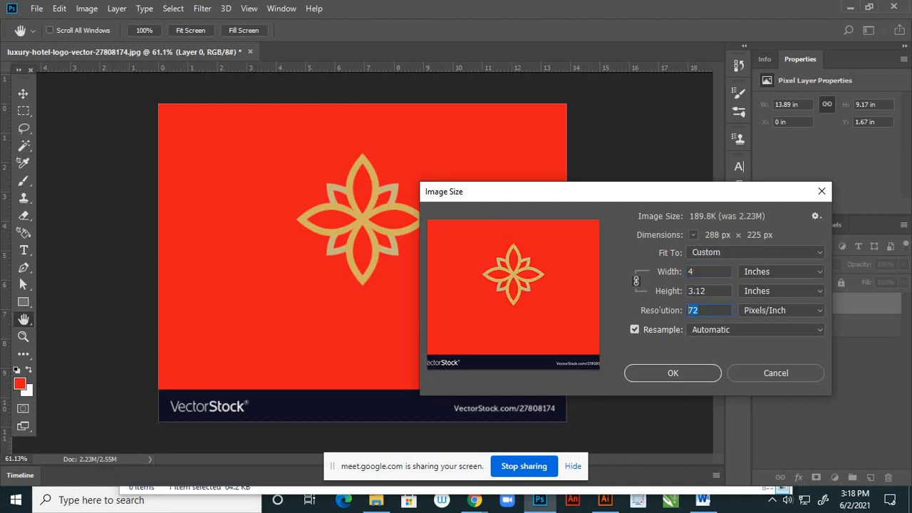
text(300)
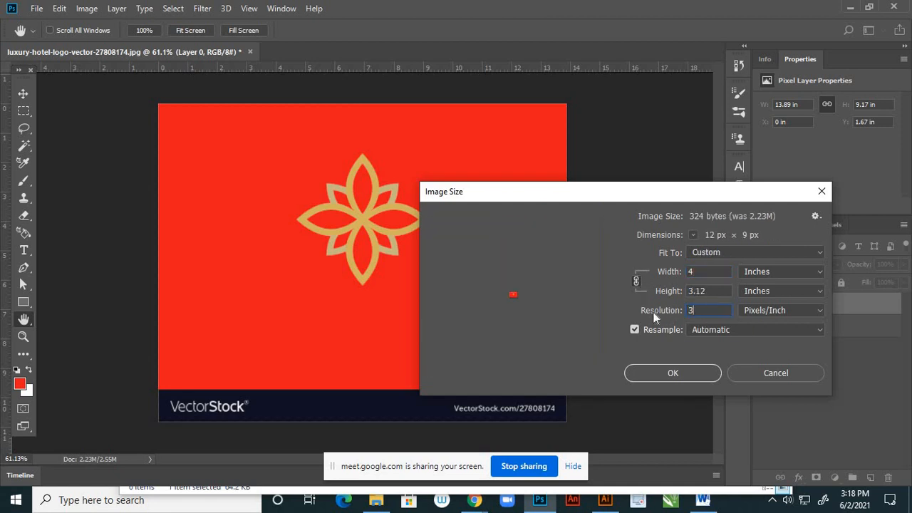
click(673, 373)
key(v)
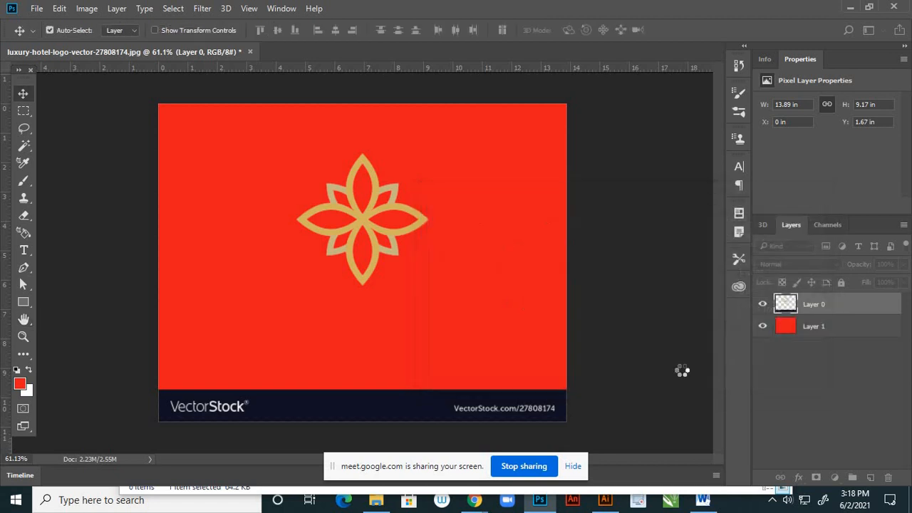
- Apply a Brightness/Contrast adjustment to the emblem on Layer 0 with brightness 18 and contrast 13
key(ctrl+minus)
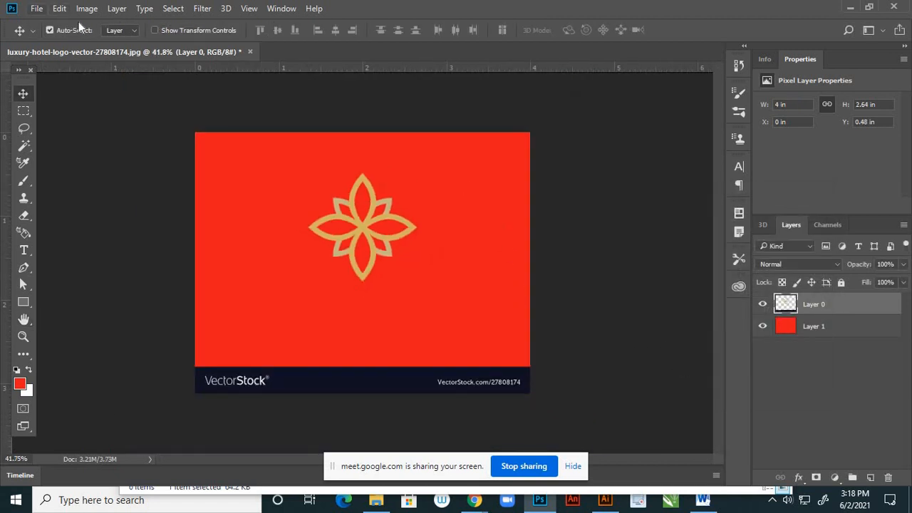
click(88, 10)
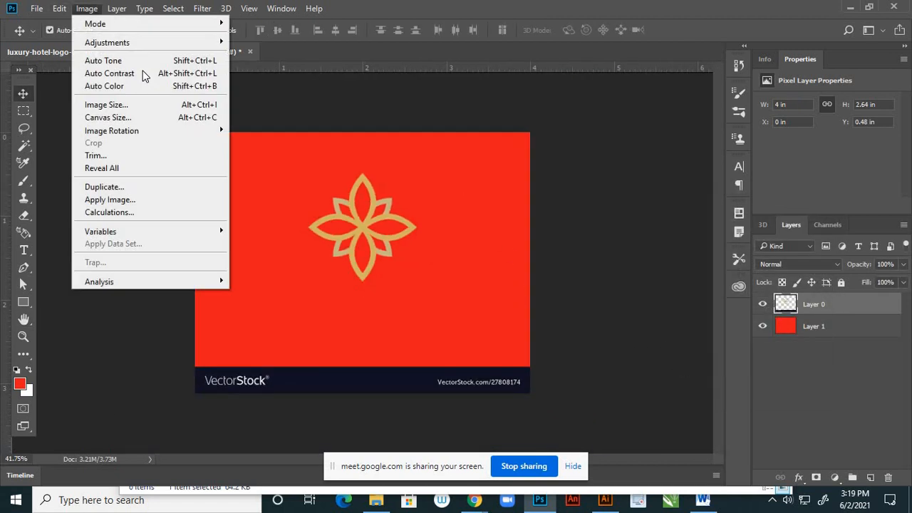
mouse_move(214, 42)
click(253, 44)
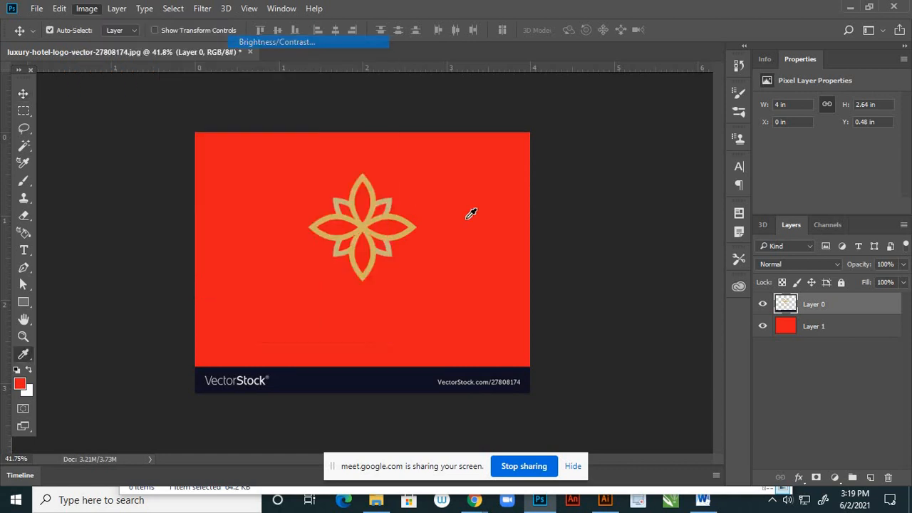
drag(710, 236, 718, 266)
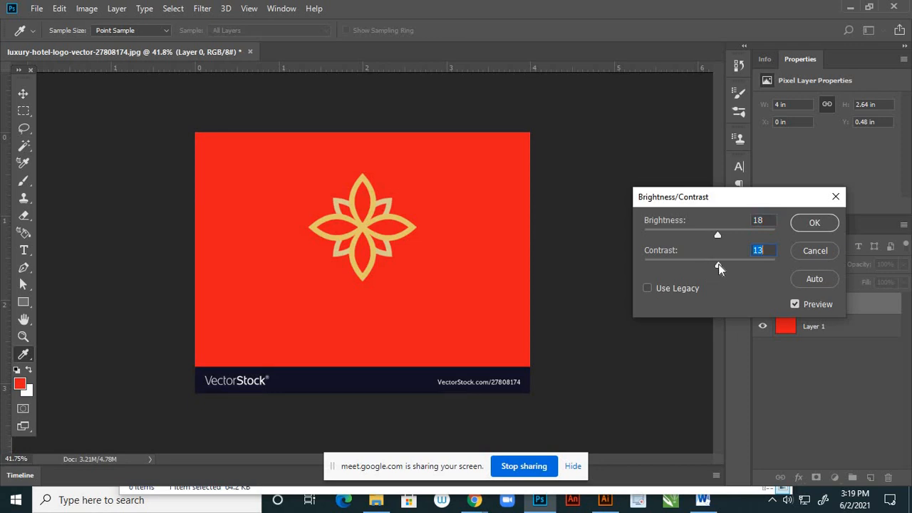
click(812, 223)
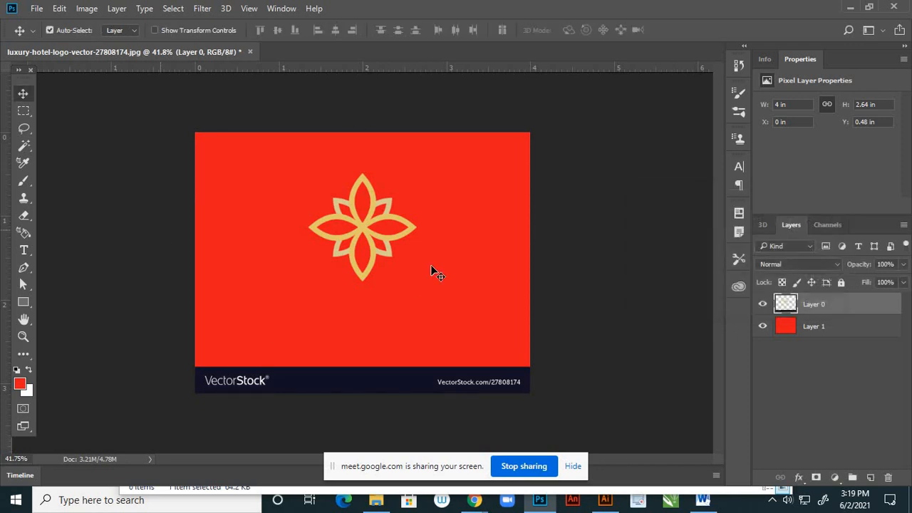
- Hide the red Layer 1 and save the logo as a PNG named logo in the page 1 folder, with large file size
click(763, 326)
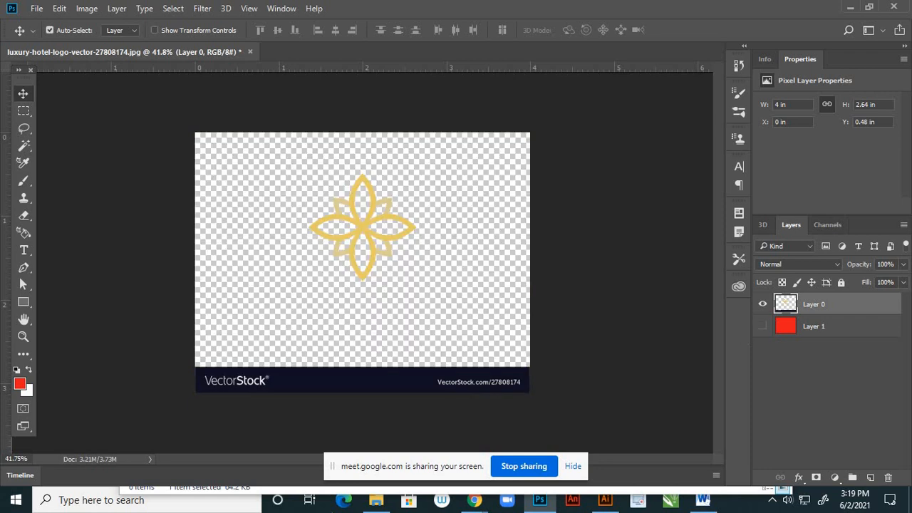
click(786, 326)
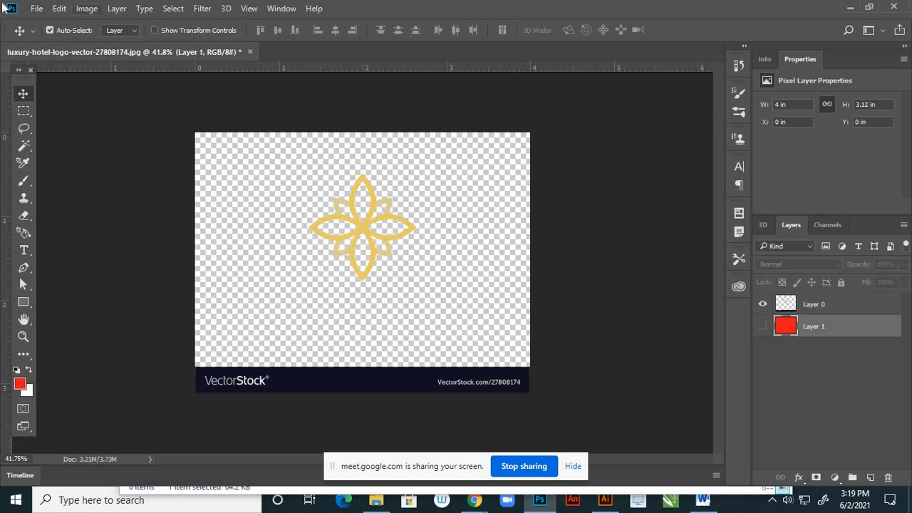
click(36, 9)
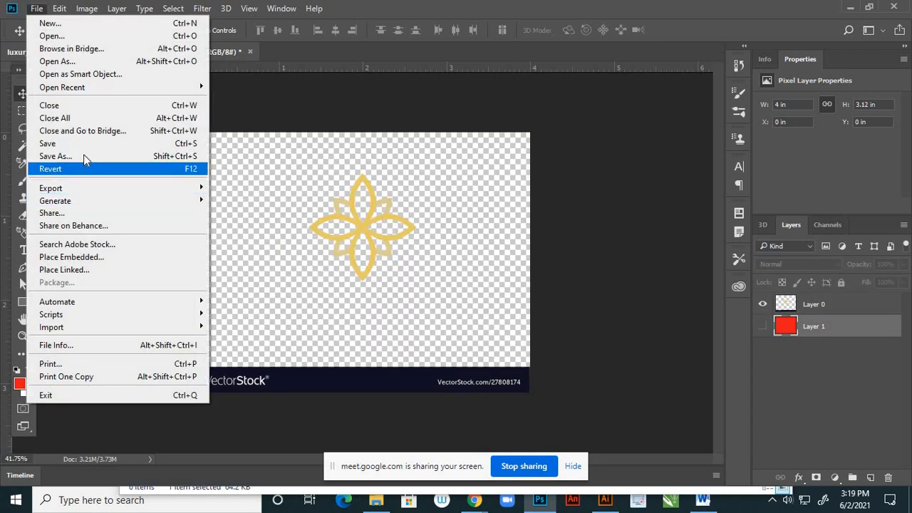
click(71, 156)
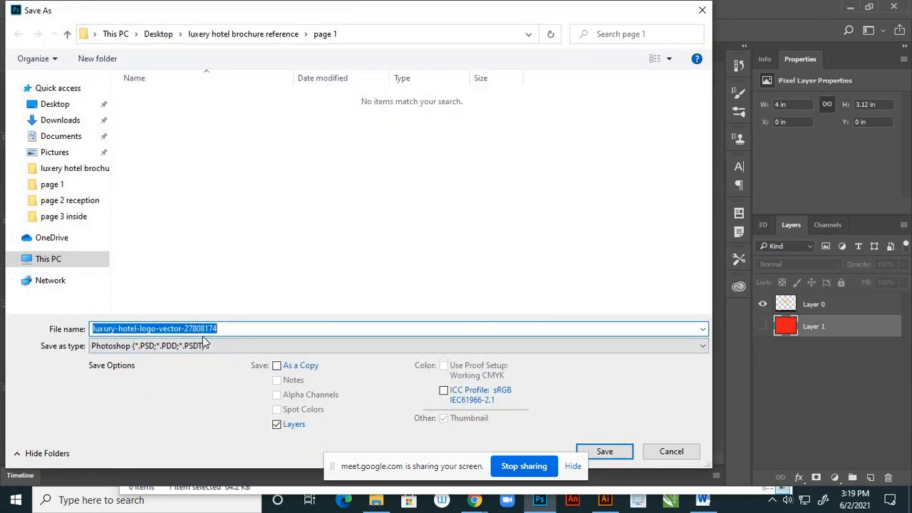
text(logo)
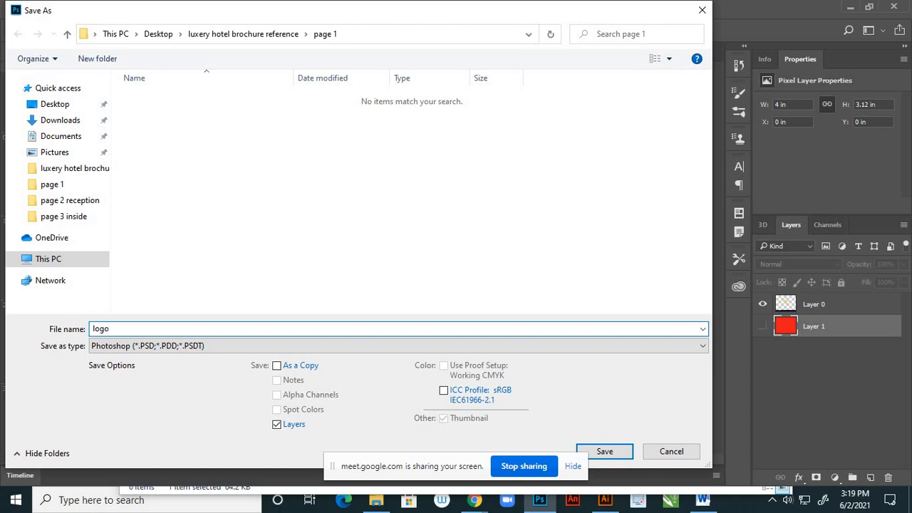
click(196, 347)
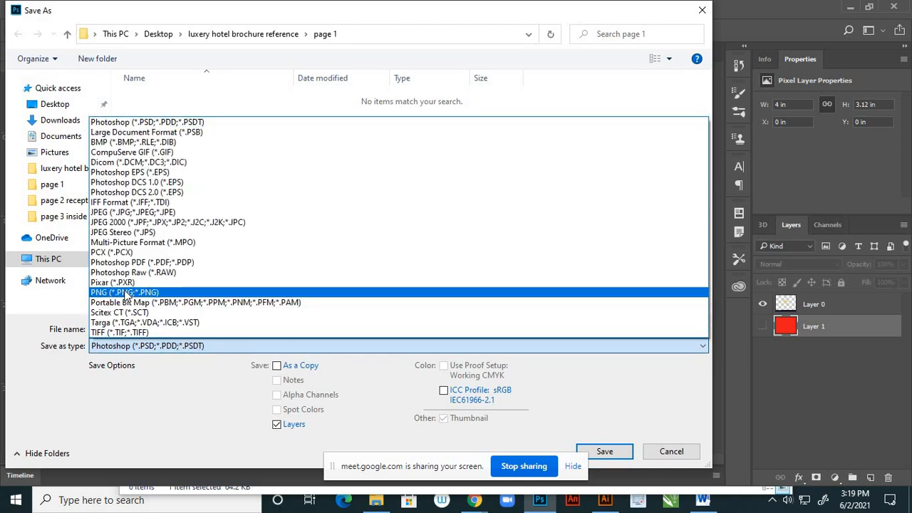
click(124, 293)
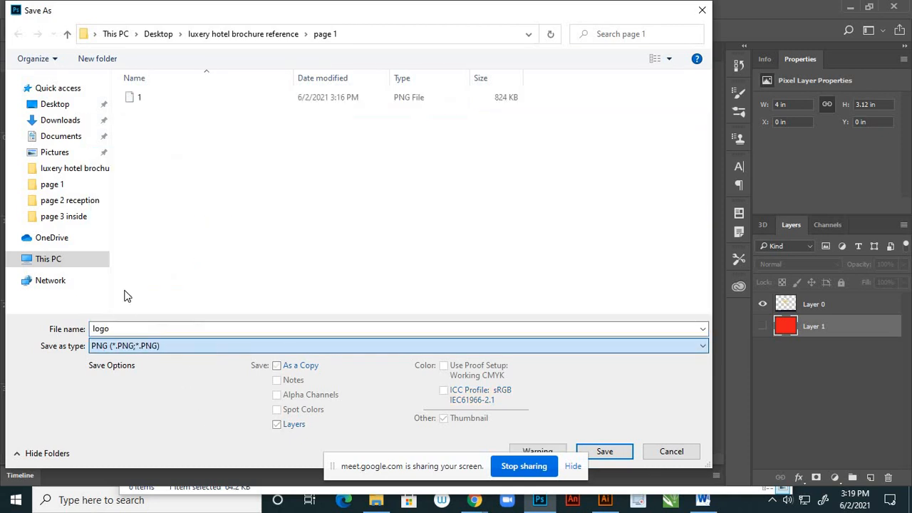
click(606, 451)
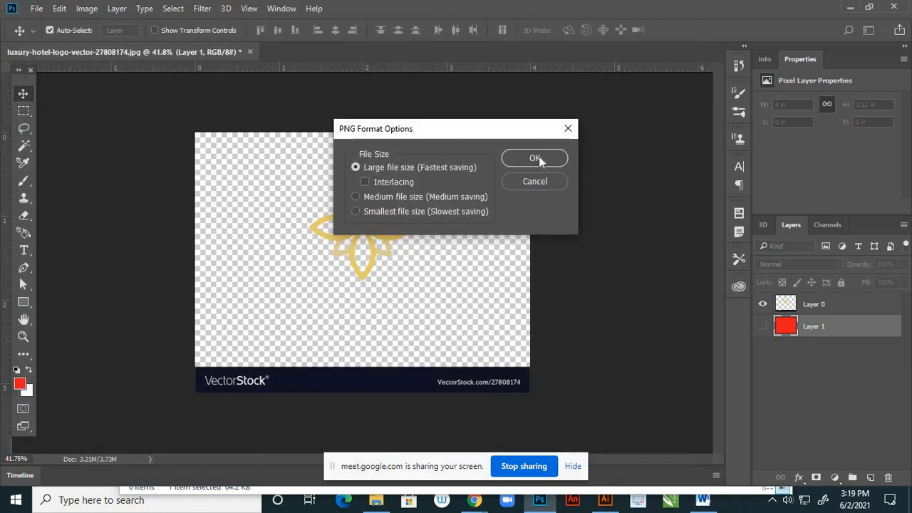
click(539, 159)
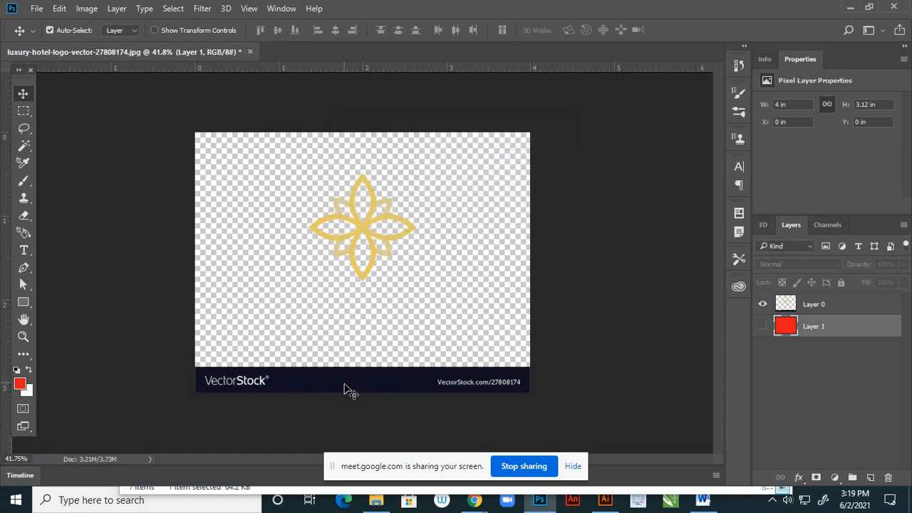
- Delete the dark VectorStock banner at the base of the image from Layer 0 using a rectangular selection, and deselect
click(24, 111)
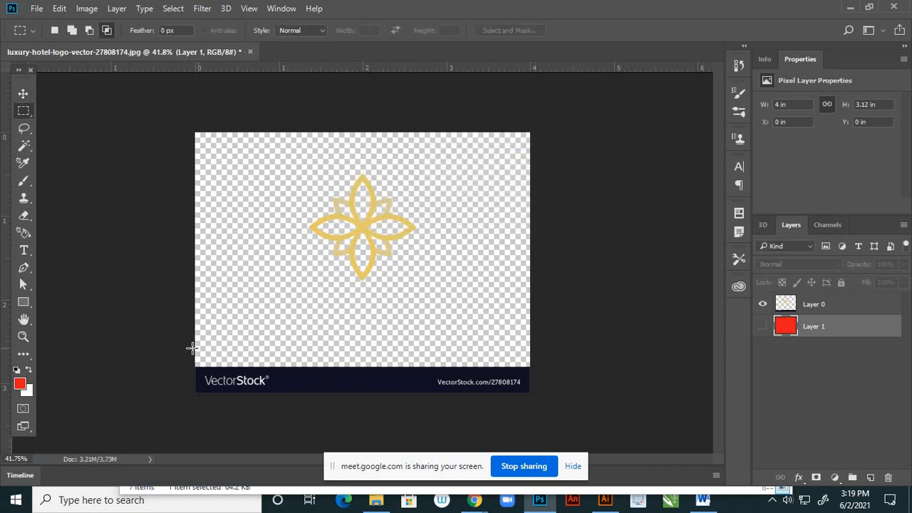
drag(190, 347, 542, 451)
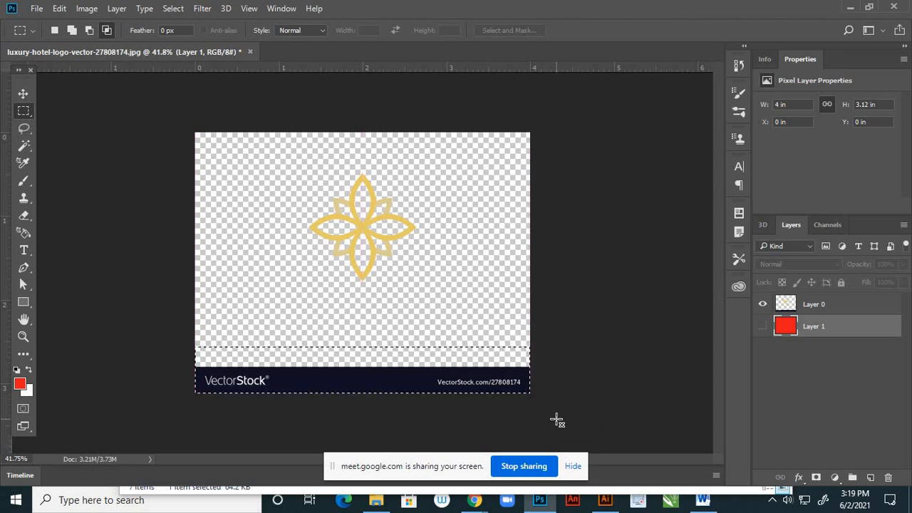
click(650, 389)
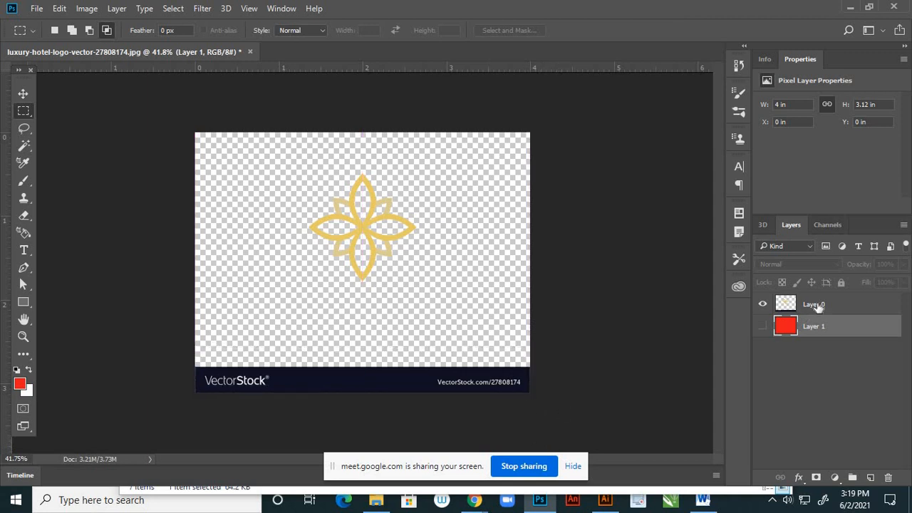
click(818, 307)
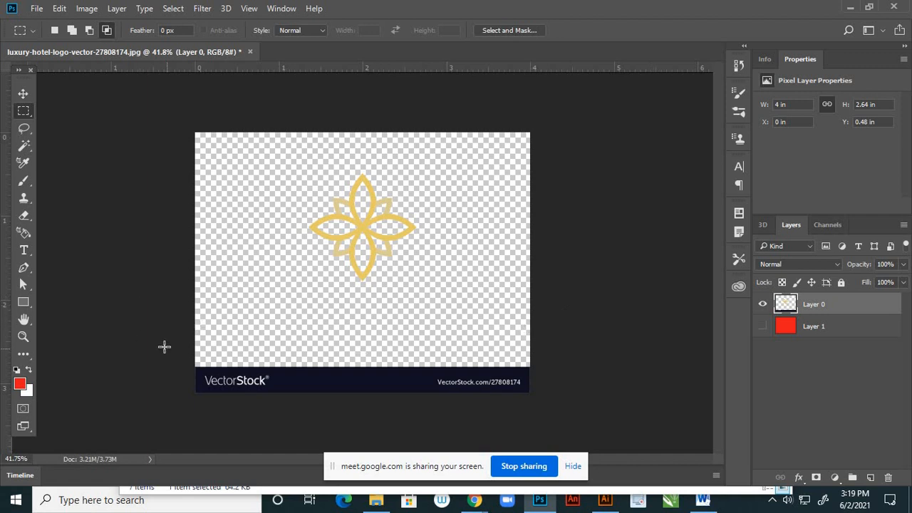
drag(164, 347, 539, 436)
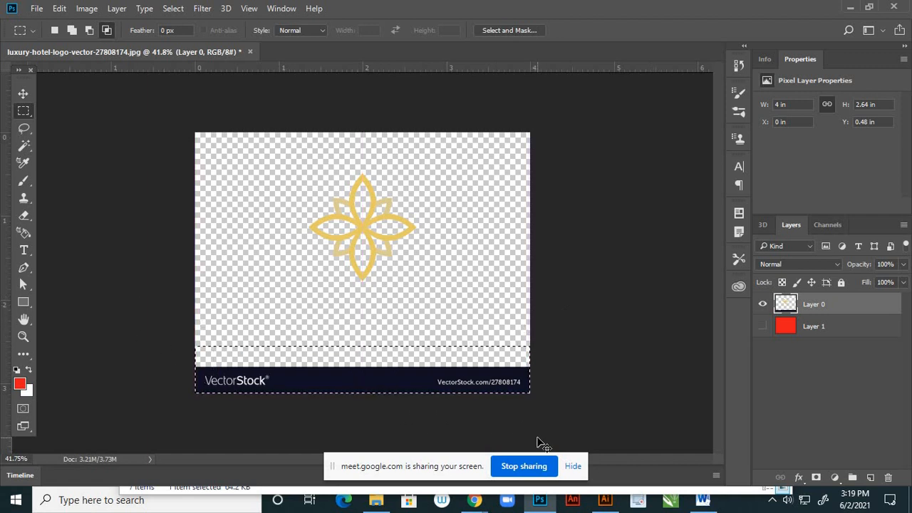
key(Delete)
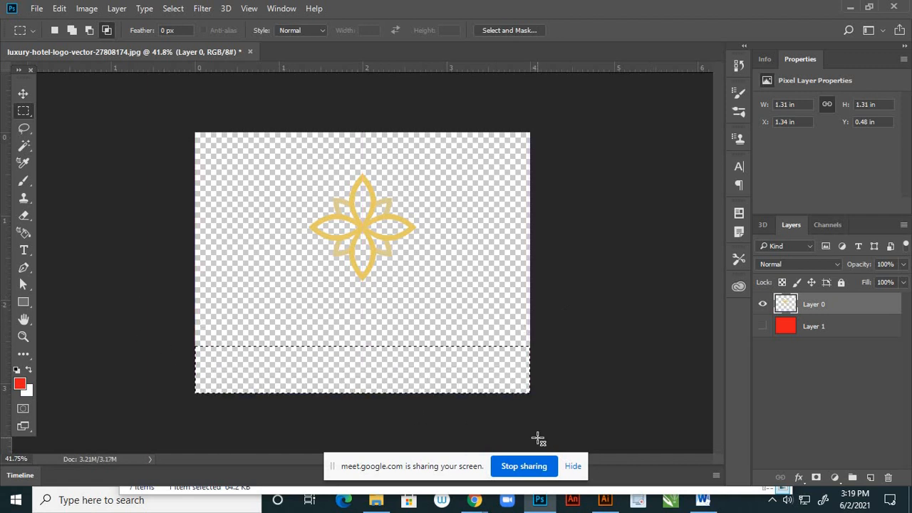
key(ctrl+d)
click(23, 95)
- Save the cleaned logo as a PNG over the existing logo.png in the page 1 folder, with large file size
click(36, 8)
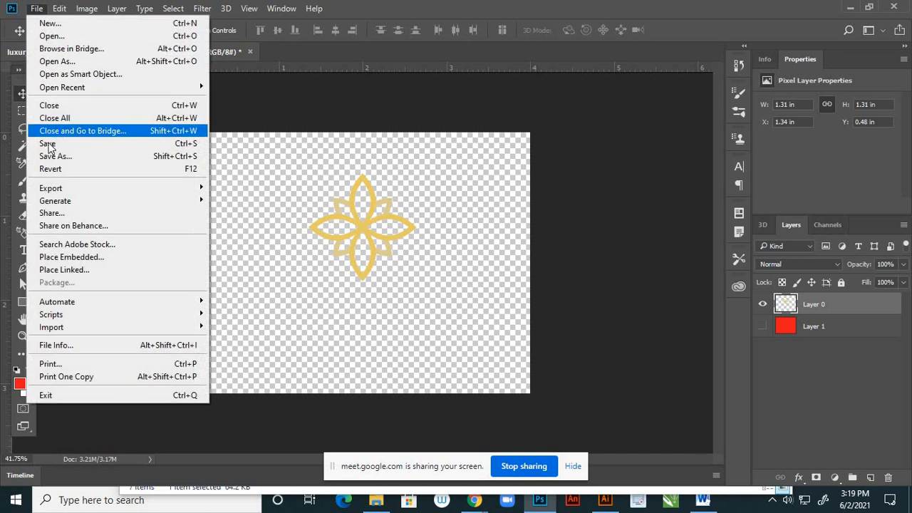
click(51, 158)
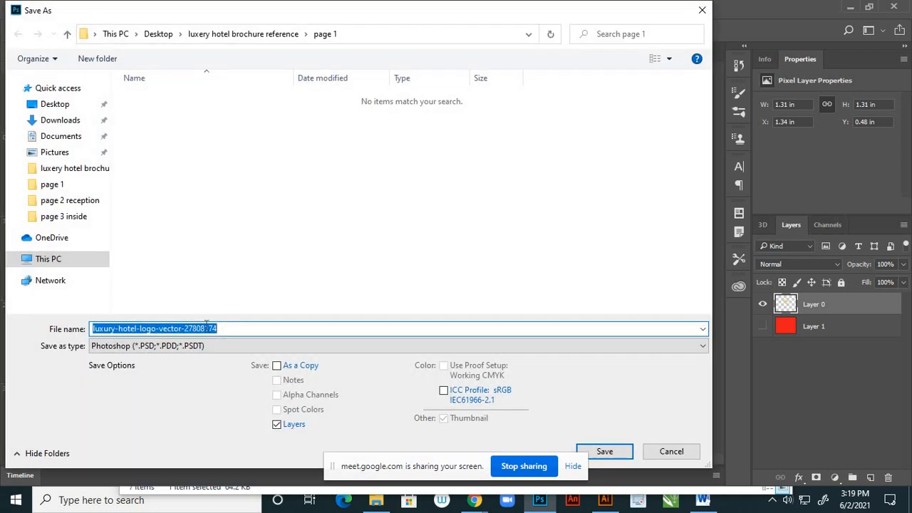
text(lo)
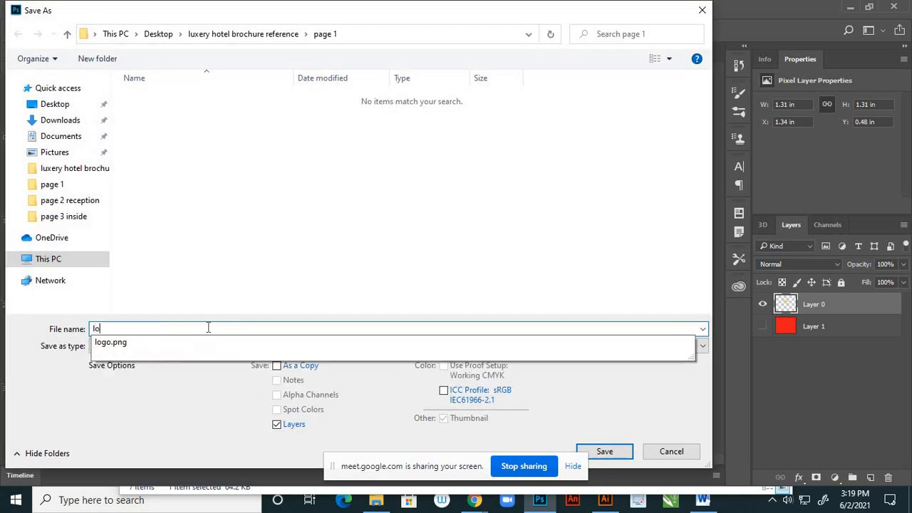
click(128, 343)
click(129, 346)
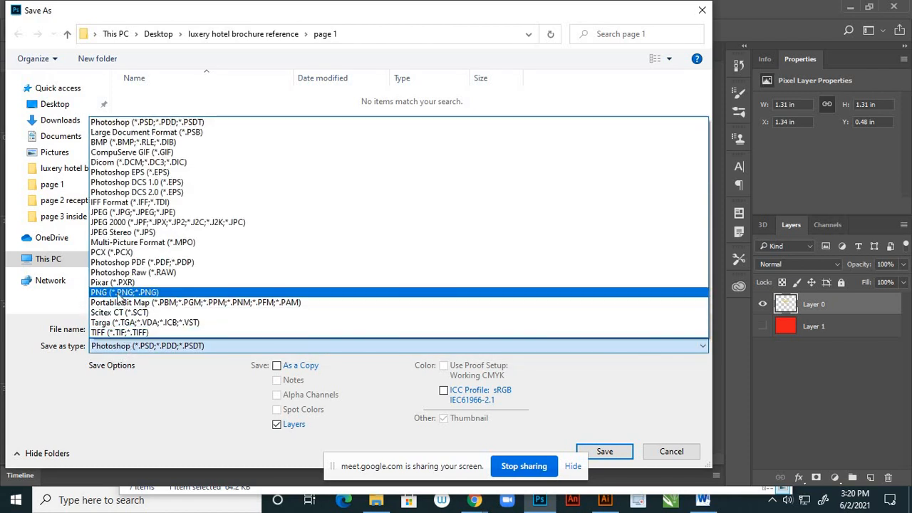
click(124, 292)
click(616, 451)
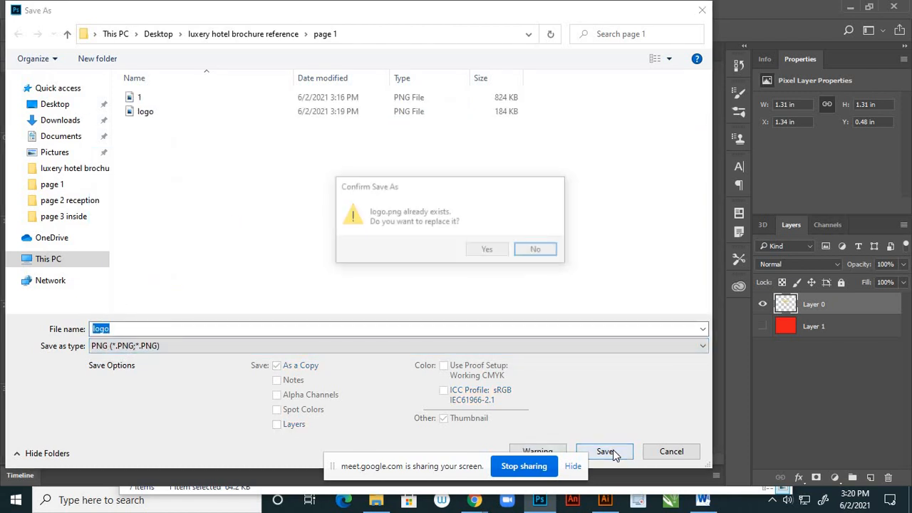
click(498, 251)
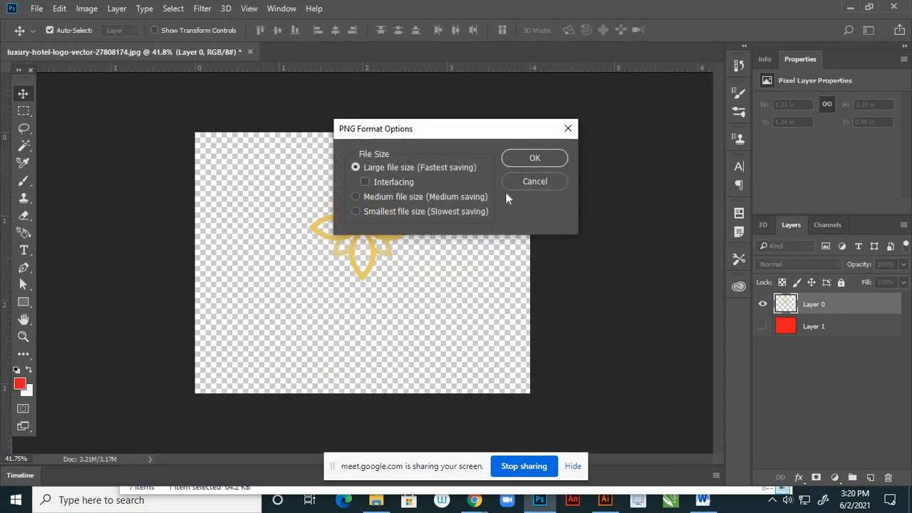
click(529, 159)
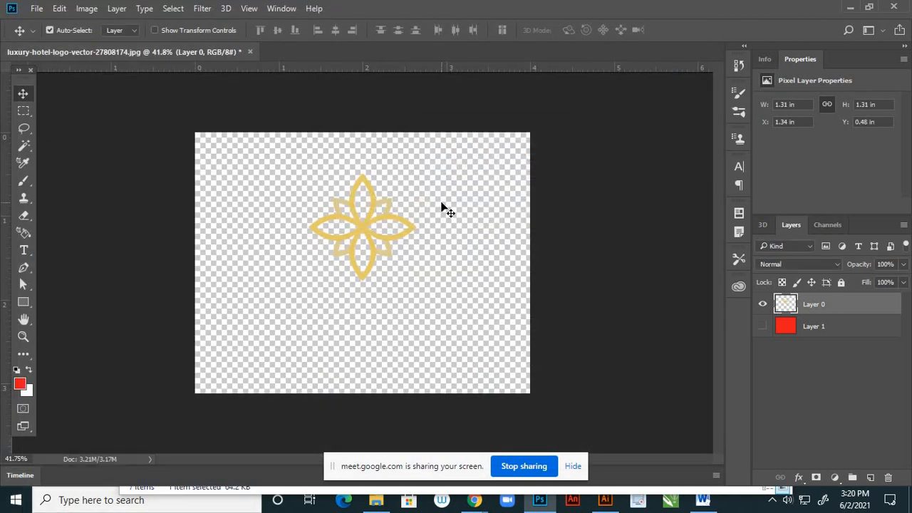
- Close the luxury-hotel-logo-vector-27808174.jpg document without saving its changes
click(251, 52)
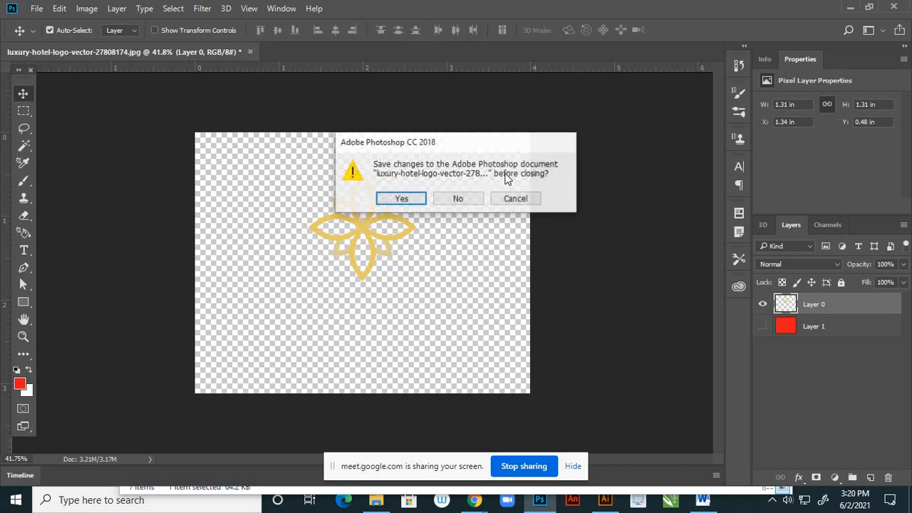
click(466, 198)
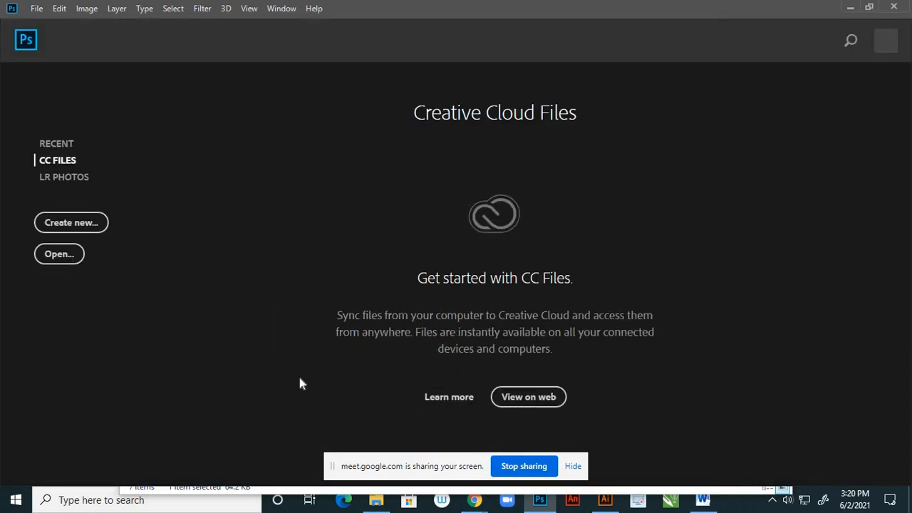
- Open the hotel pool photo xxl_153088702 from the page 1 folder in Photoshop and unlock its Background layer
click(376, 499)
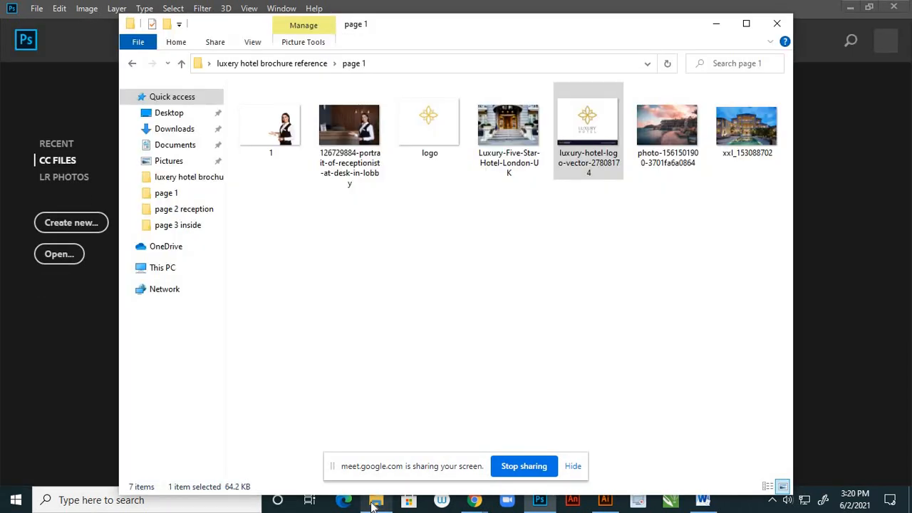
click(744, 138)
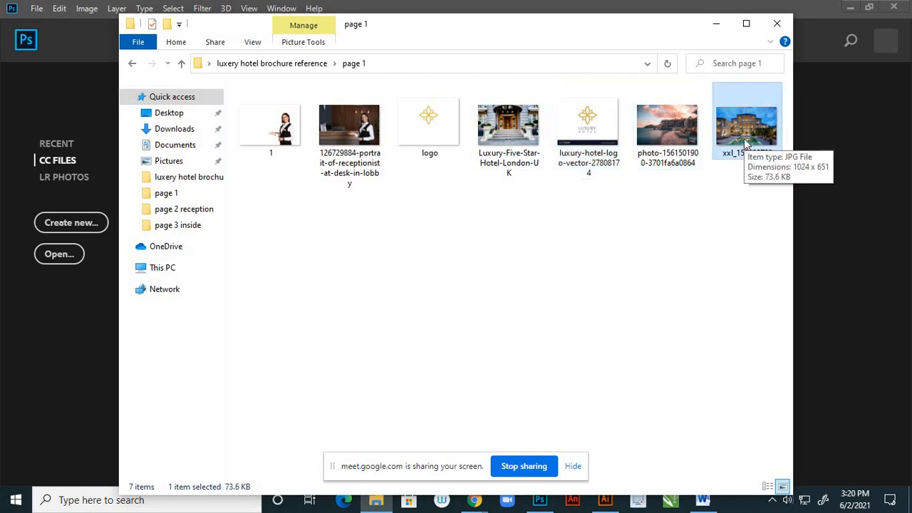
right_click(744, 138)
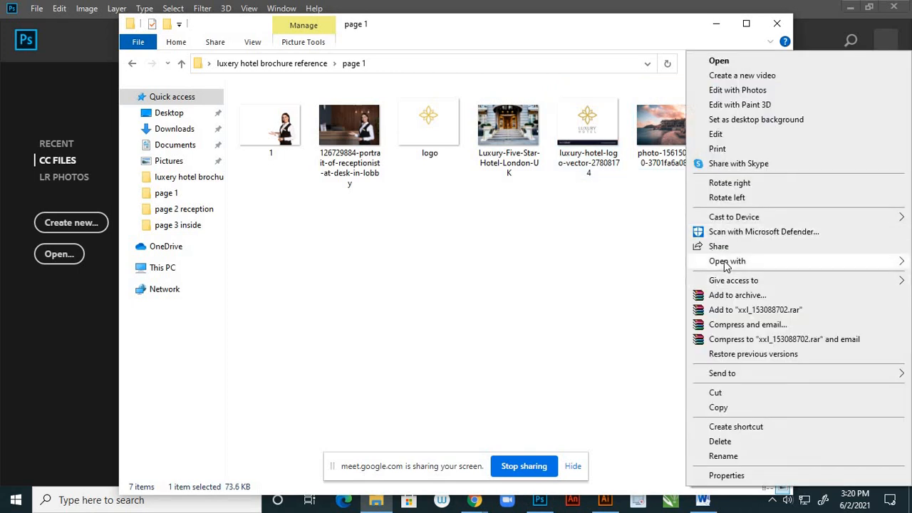
mouse_move(727, 262)
click(589, 277)
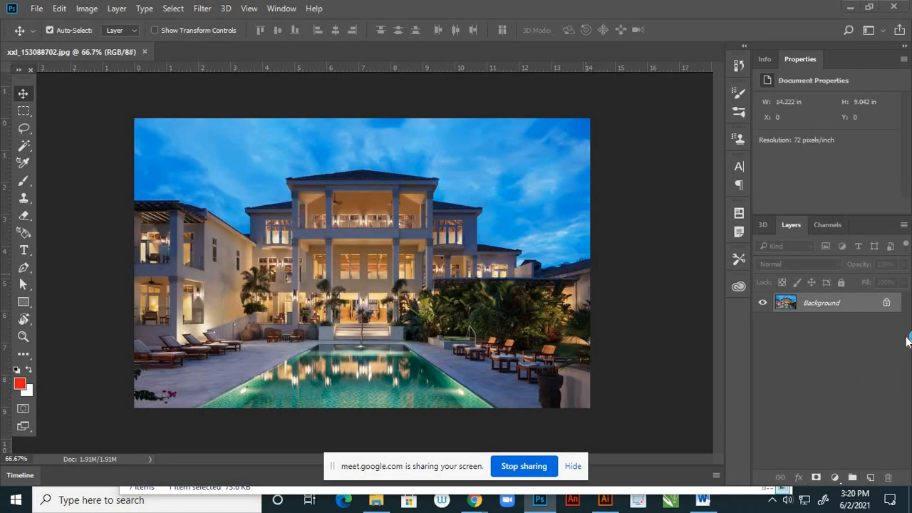
click(887, 303)
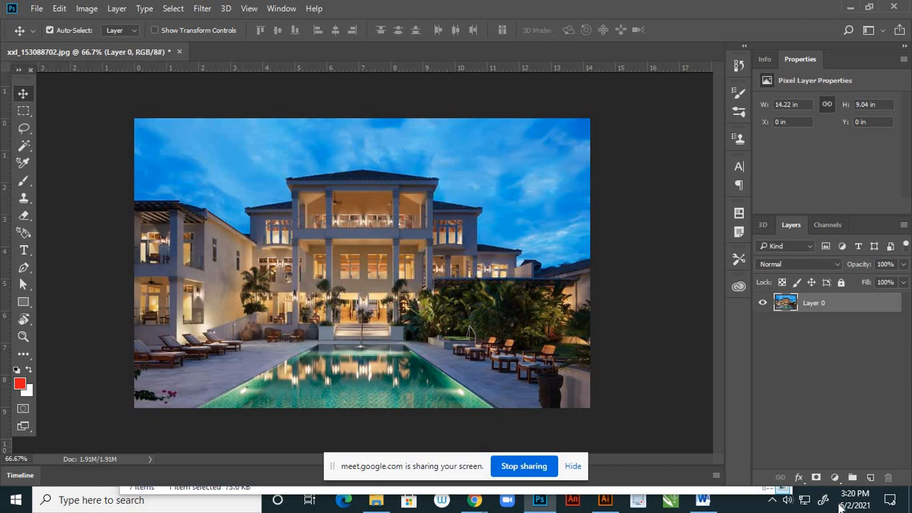
- Add a new layer beneath Layer 0 and fill it with the red foreground colour
click(870, 477)
drag(850, 310, 842, 352)
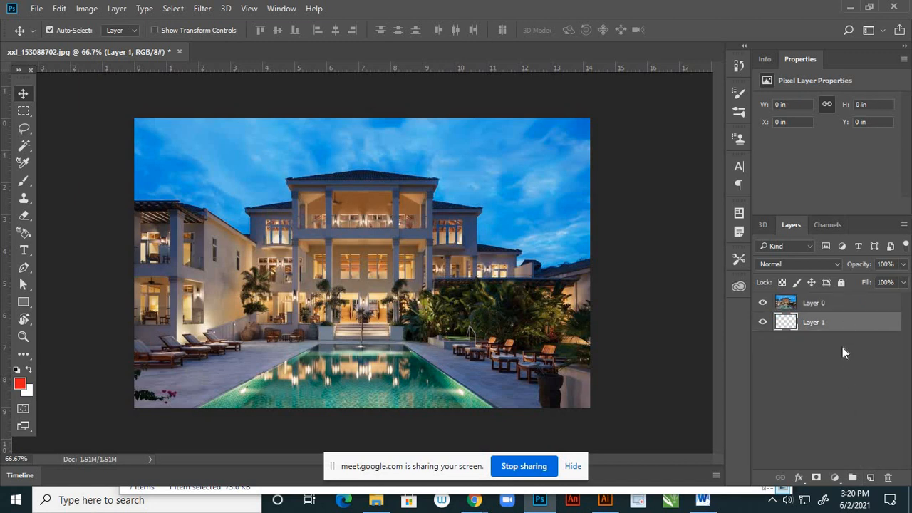
key(alt+BackSpace)
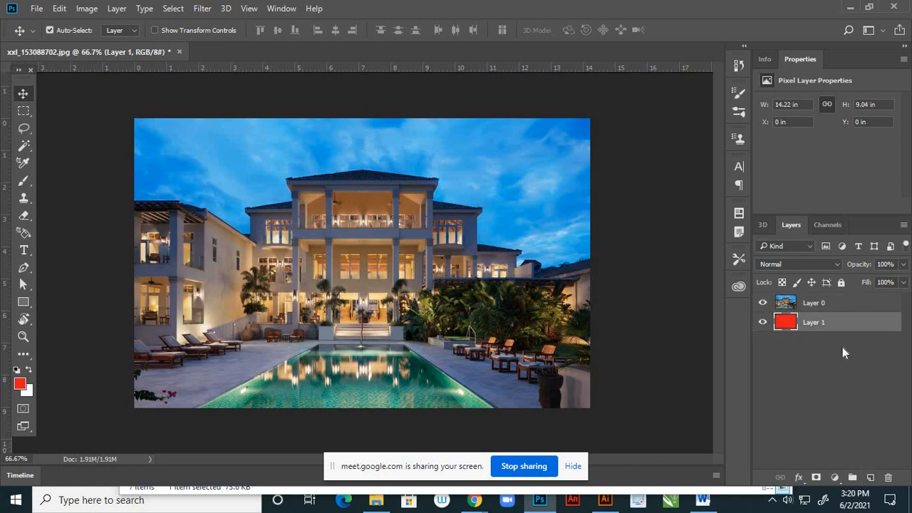
- Select the whole sky on Layer 0 with the Quick Selection tool in add mode, delete it, and deselect
click(814, 306)
scroll(397, 163, up, 4)
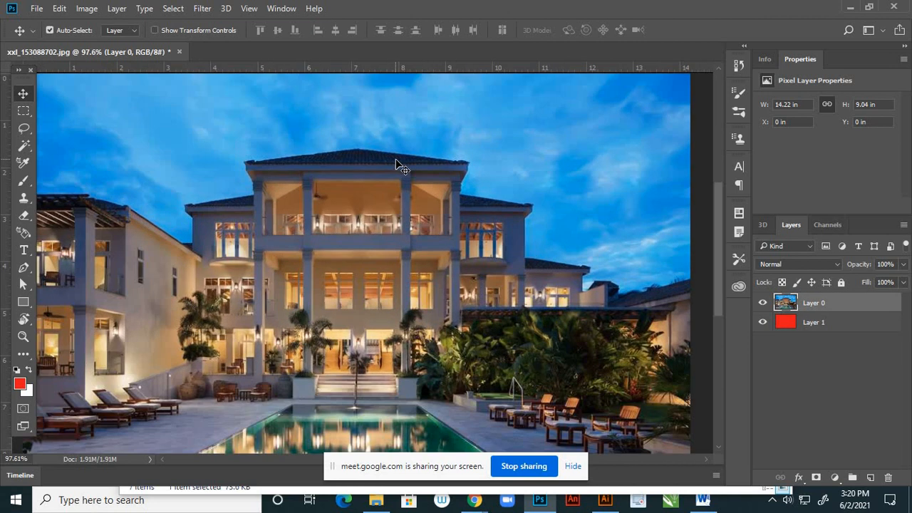
scroll(398, 164, down, 3)
scroll(433, 164, down, 1)
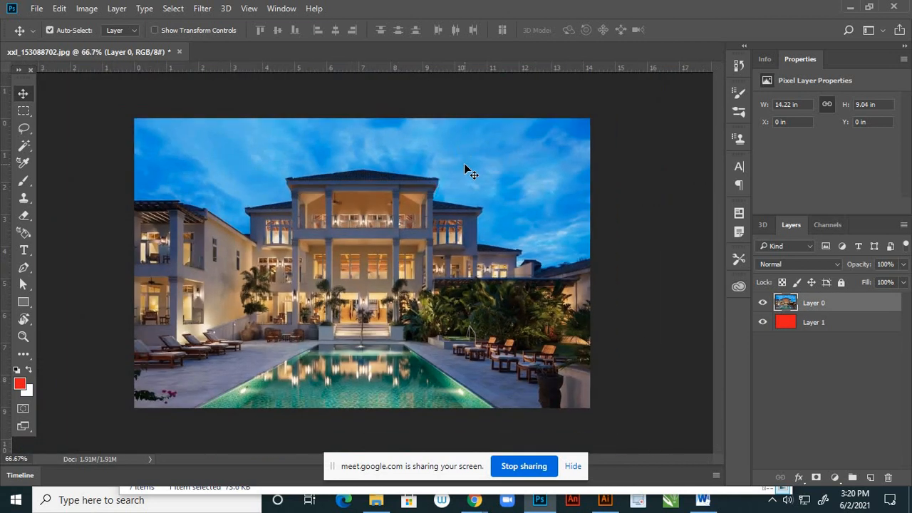
scroll(442, 154, up, 3)
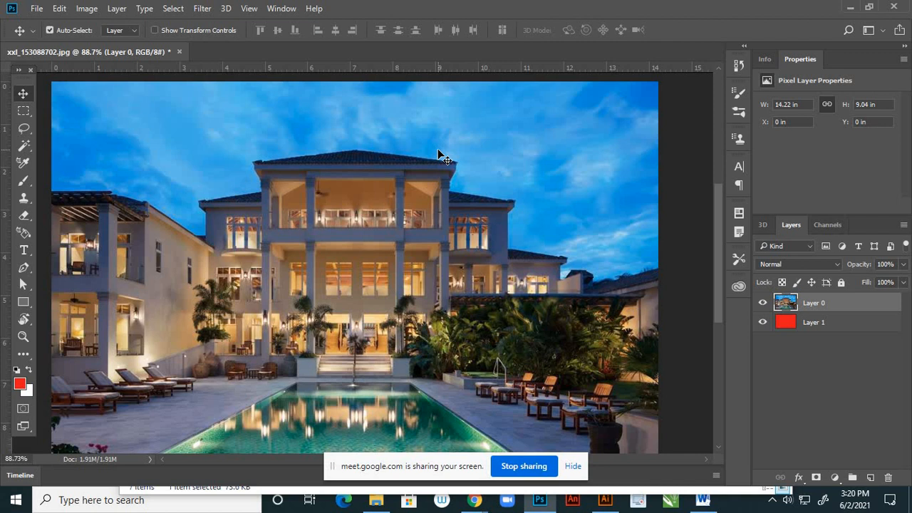
scroll(439, 156, down, 2)
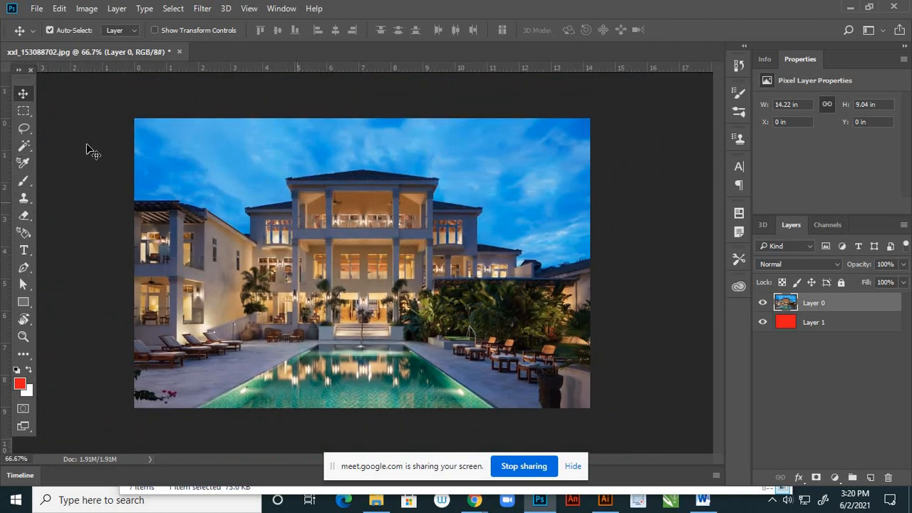
click(30, 150)
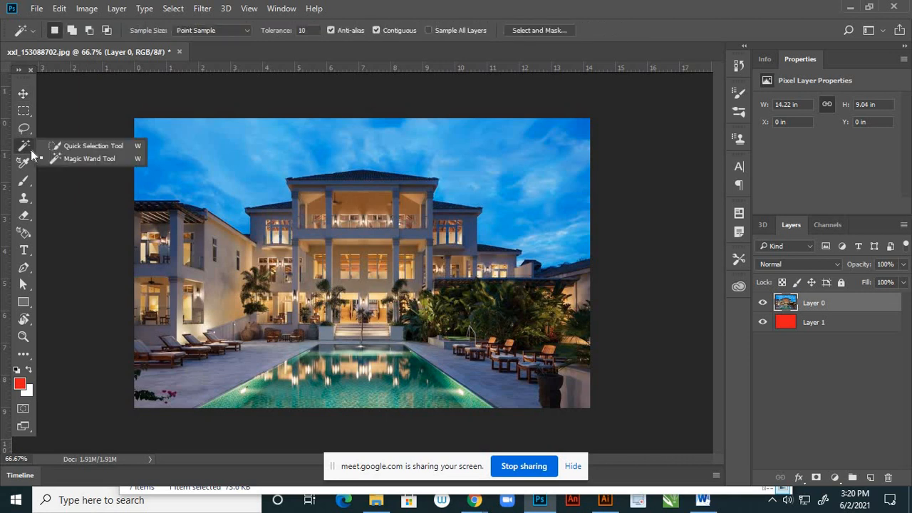
click(93, 146)
scroll(240, 149, up, 1)
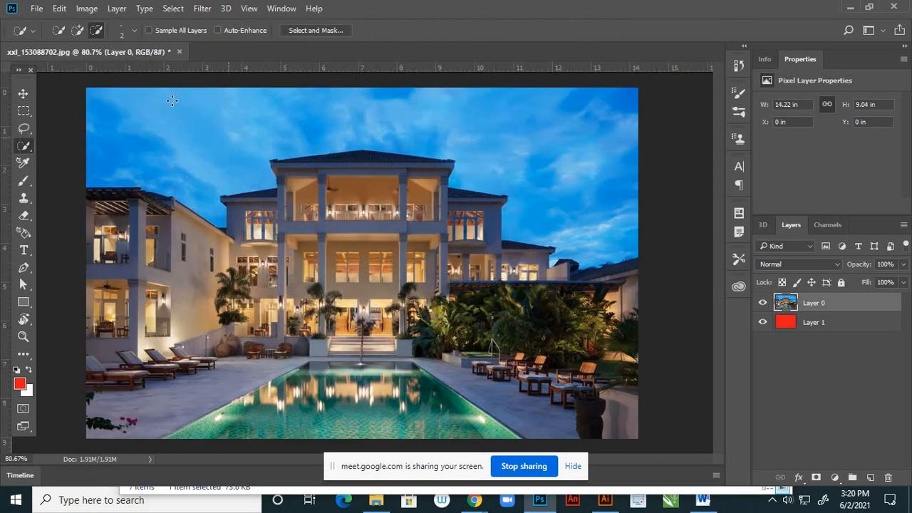
click(77, 30)
scroll(286, 187, down, 2)
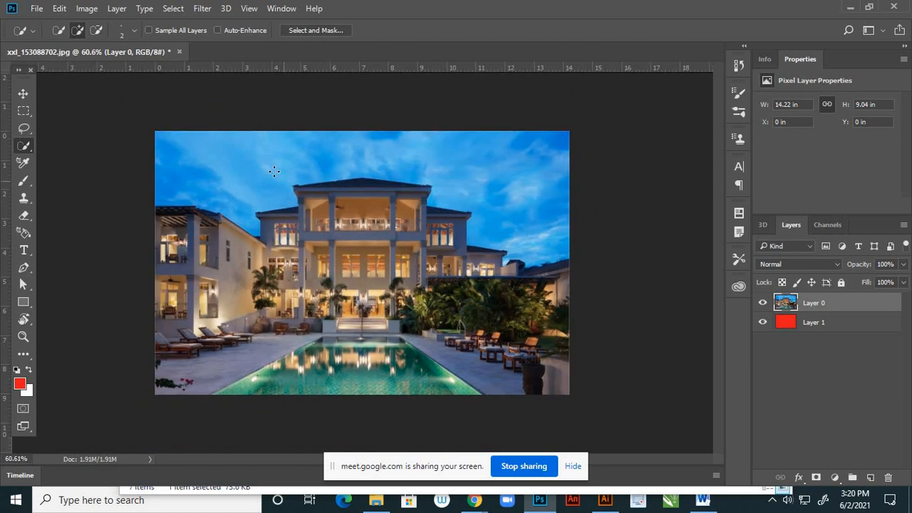
drag(250, 154, 305, 148)
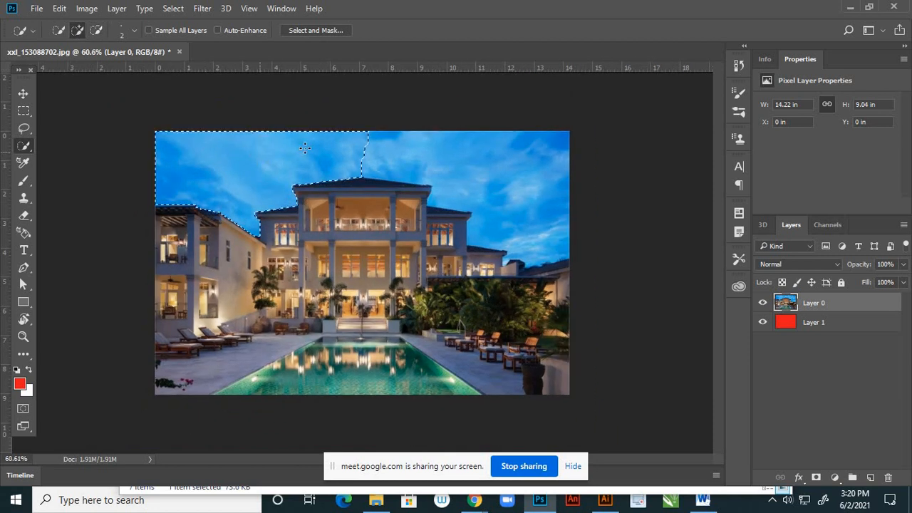
mouse_move(366, 140)
mouse_down()
mouse_move(456, 160)
mouse_move(468, 225)
mouse_up()
scroll(362, 260, up, 2)
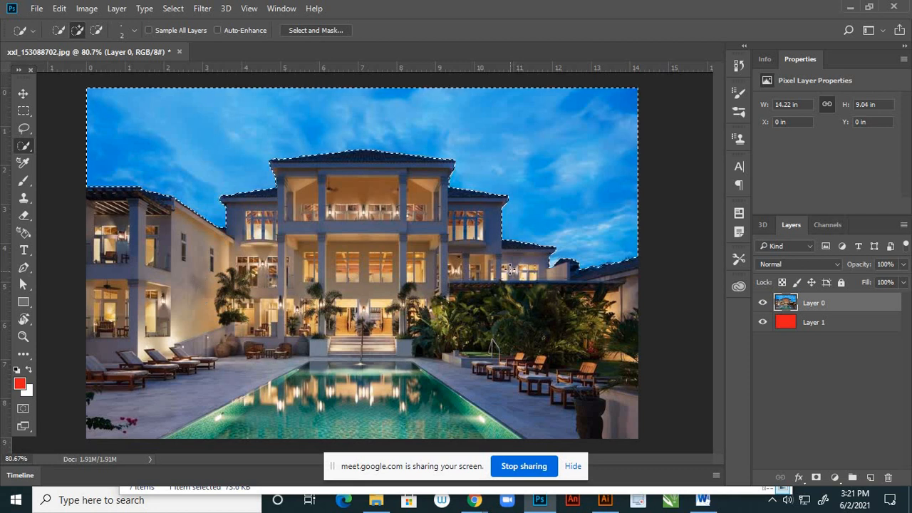
scroll(583, 255, up, 2)
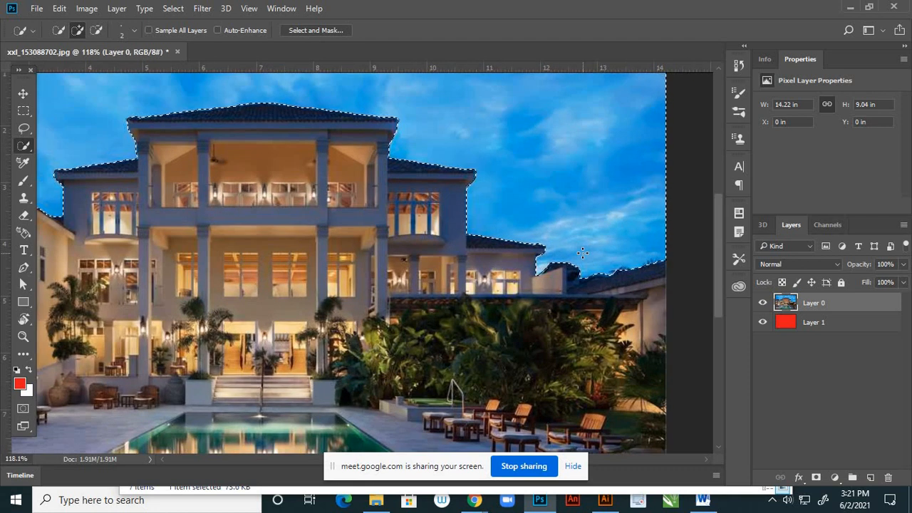
scroll(583, 254, down, 1)
key(ctrl+minus)
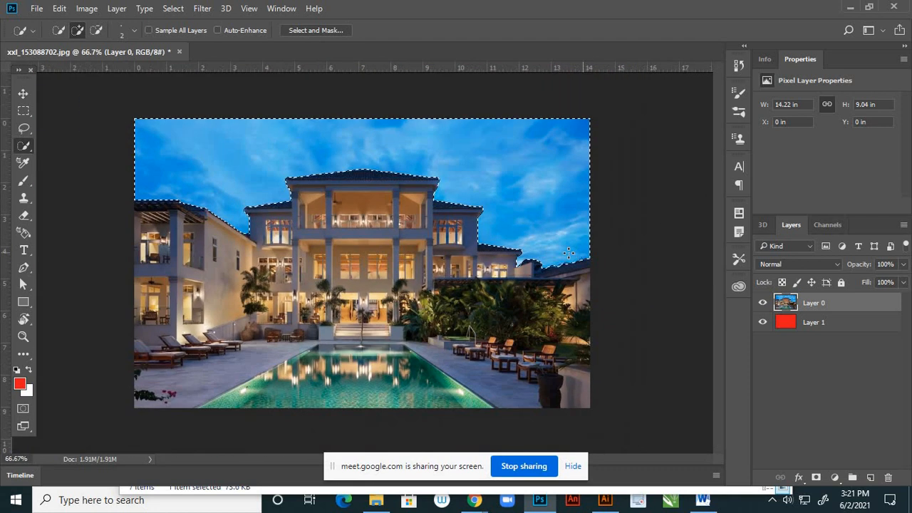
key(Delete)
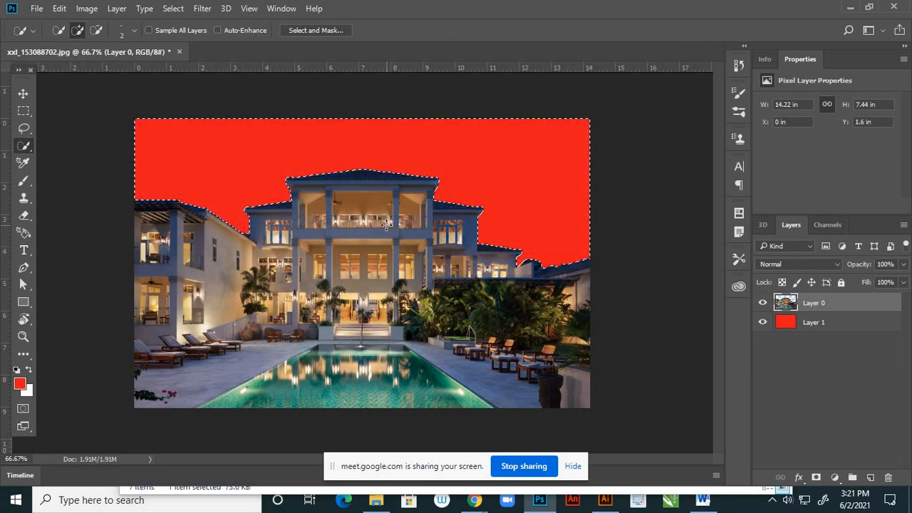
key(ctrl+d)
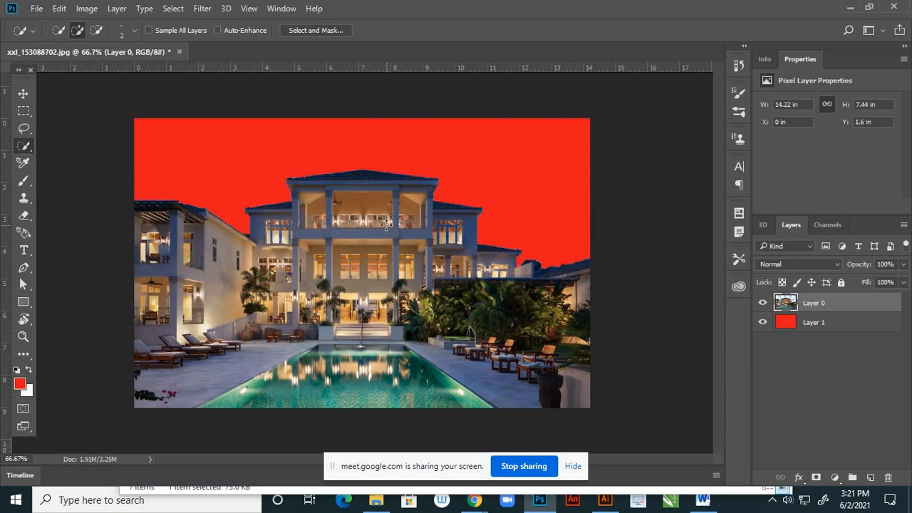
- Hide the red Layer 1 and examine the building's cut roof edges against transparency
click(24, 94)
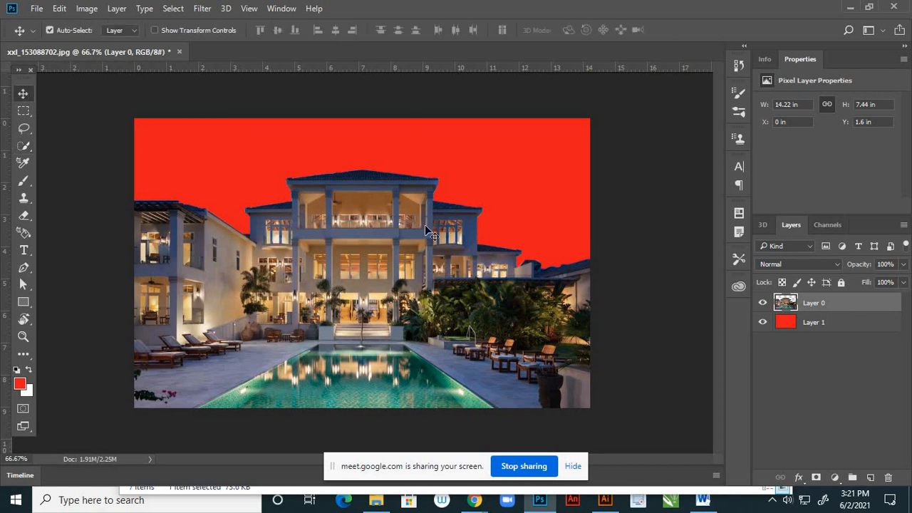
scroll(425, 224, up, 5)
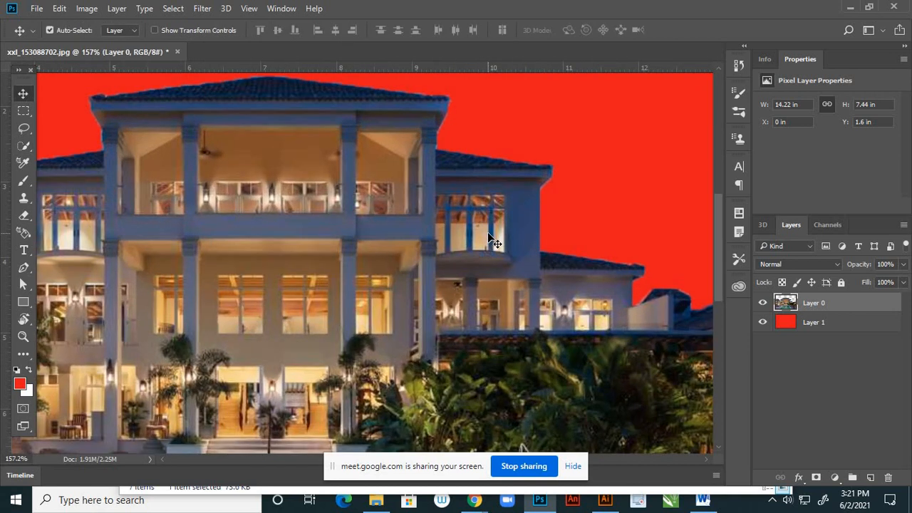
scroll(487, 232, down, 3)
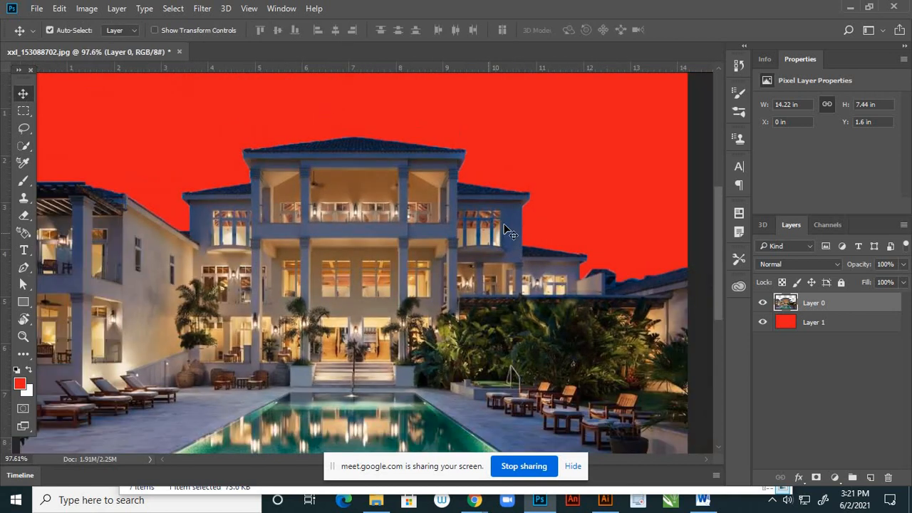
click(762, 323)
scroll(471, 162, up, 4)
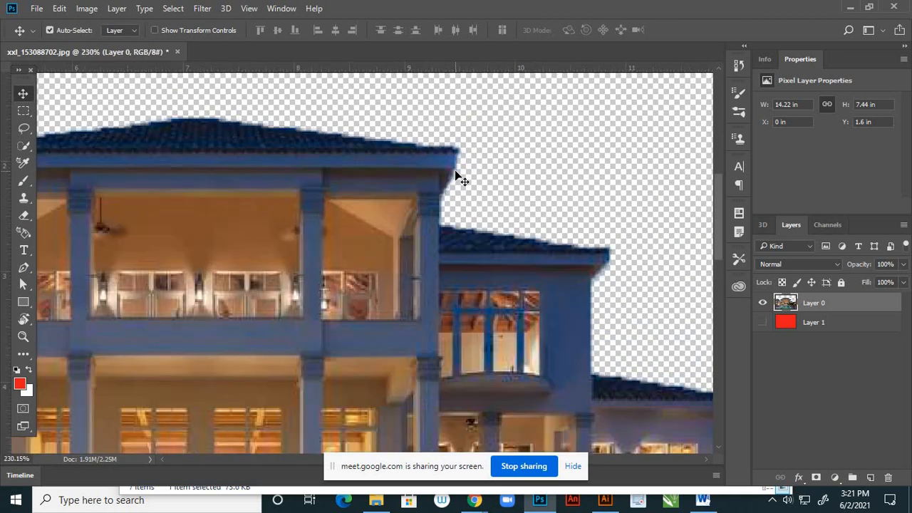
scroll(455, 171, down, 2)
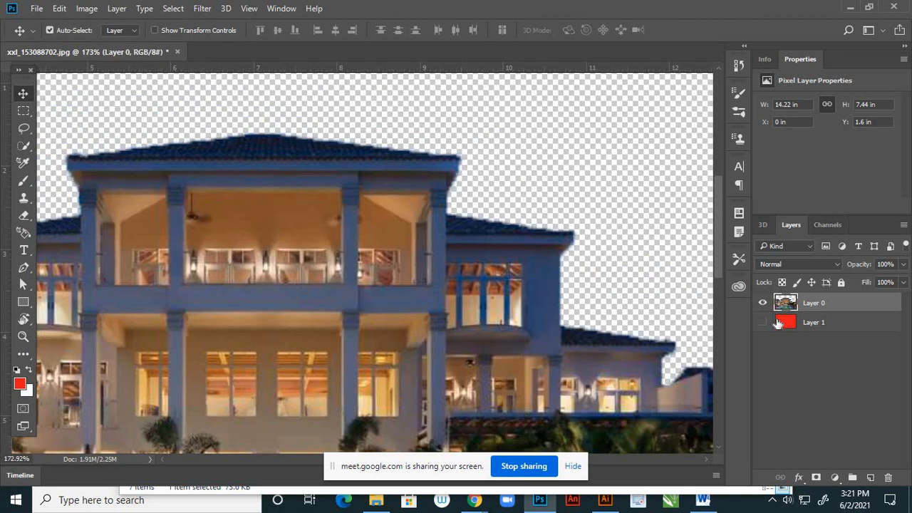
- Load Layer 0's outline as a selection, with red Layer 1 shown again, and contract the selection by 1 pixel
ctrl+click(787, 305)
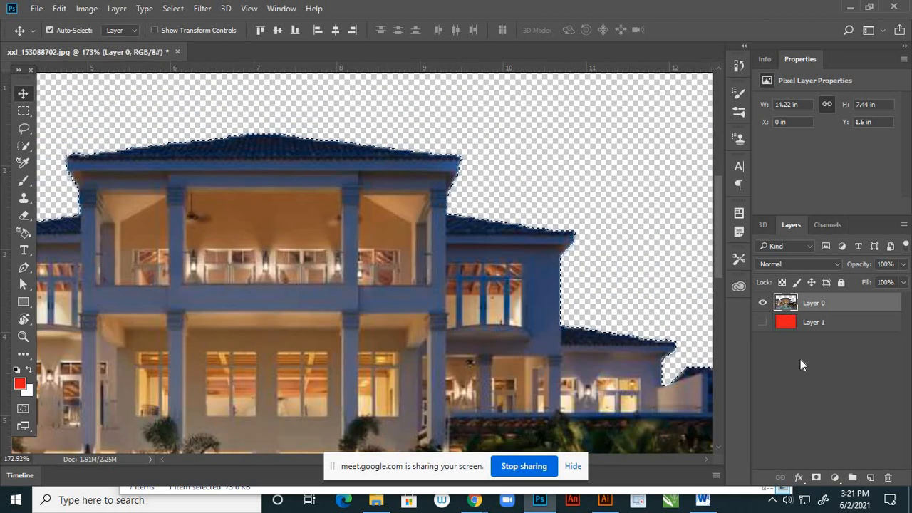
click(762, 323)
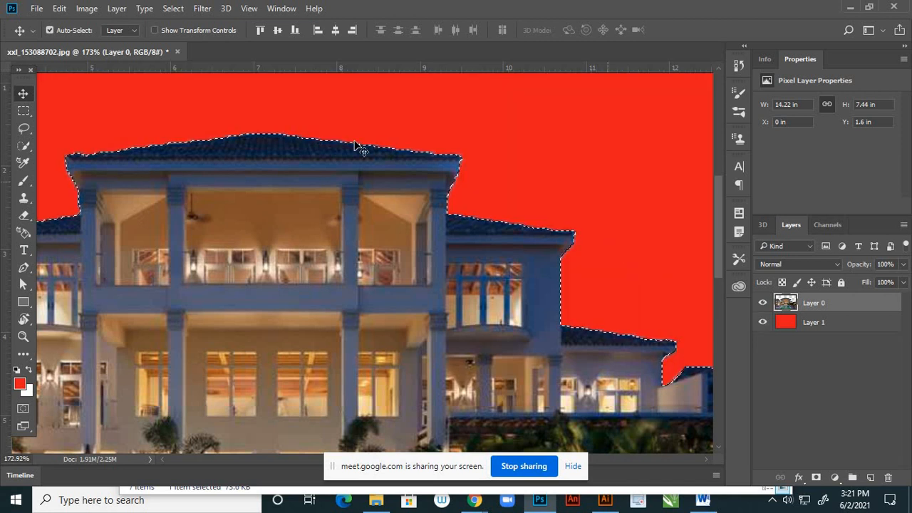
scroll(420, 142, up, 1)
scroll(420, 143, up, 3)
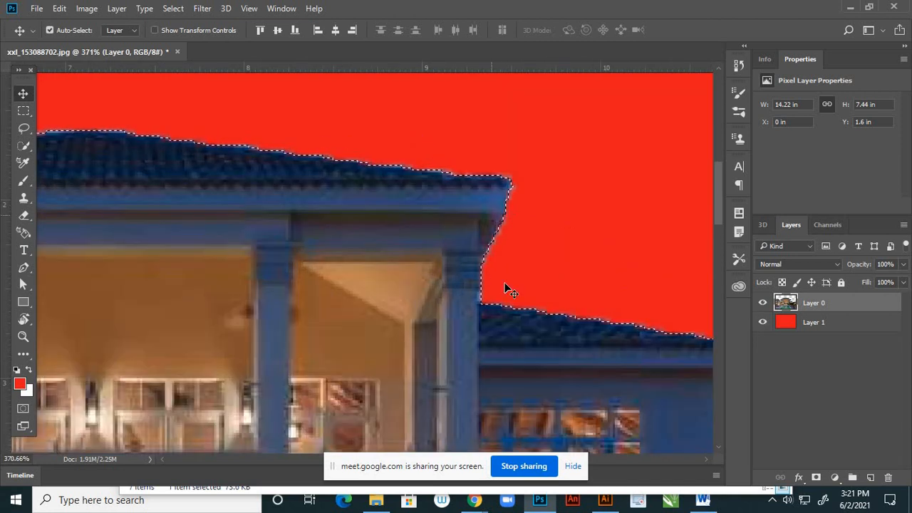
scroll(577, 335, up, 2)
scroll(568, 320, down, 2)
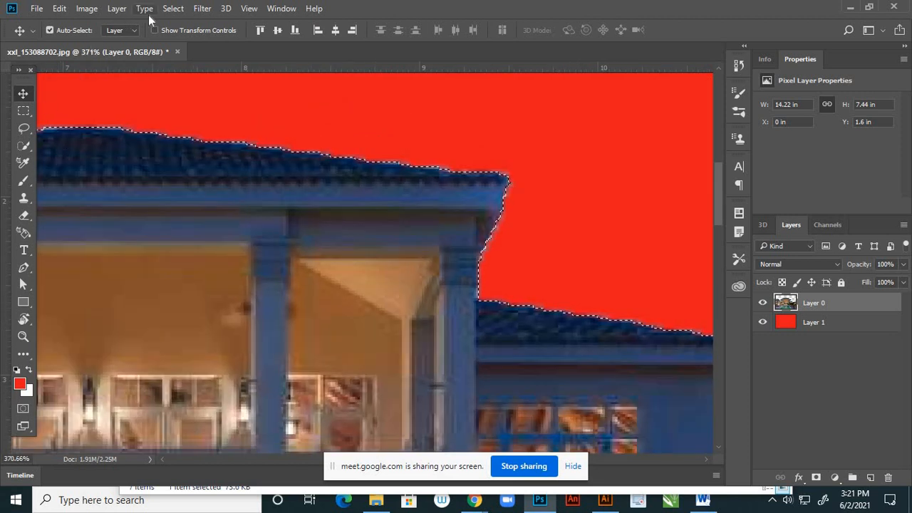
click(173, 9)
mouse_move(302, 181)
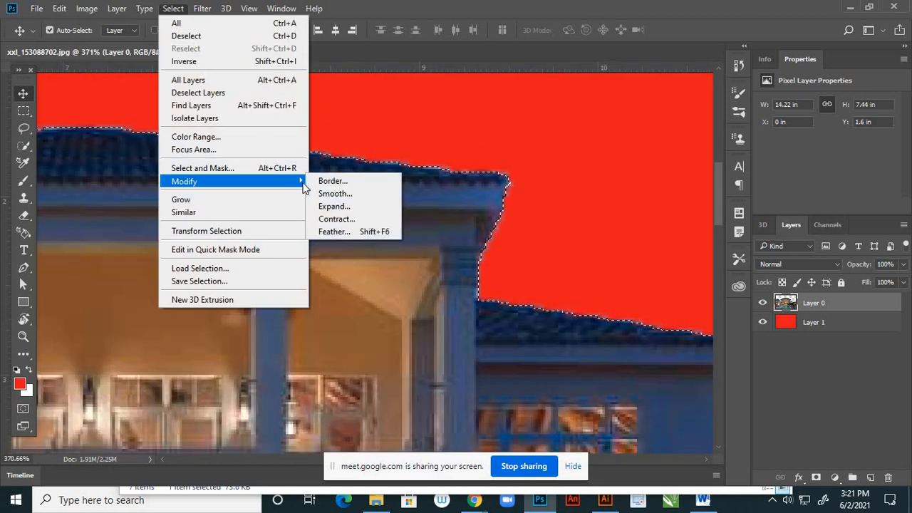
click(340, 225)
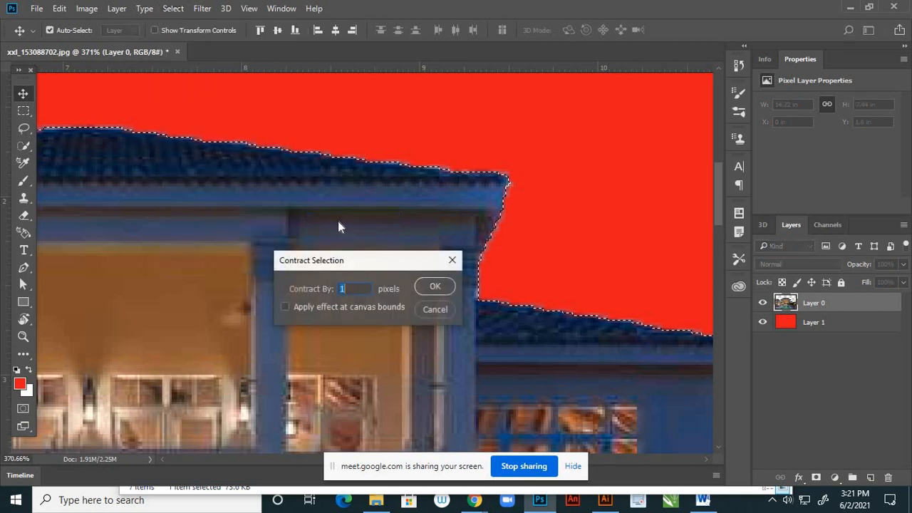
click(436, 287)
- Invert the contracted selection, delete the leftover sky fringe along the building's edges on Layer 0, and deselect
scroll(388, 251, down, 2)
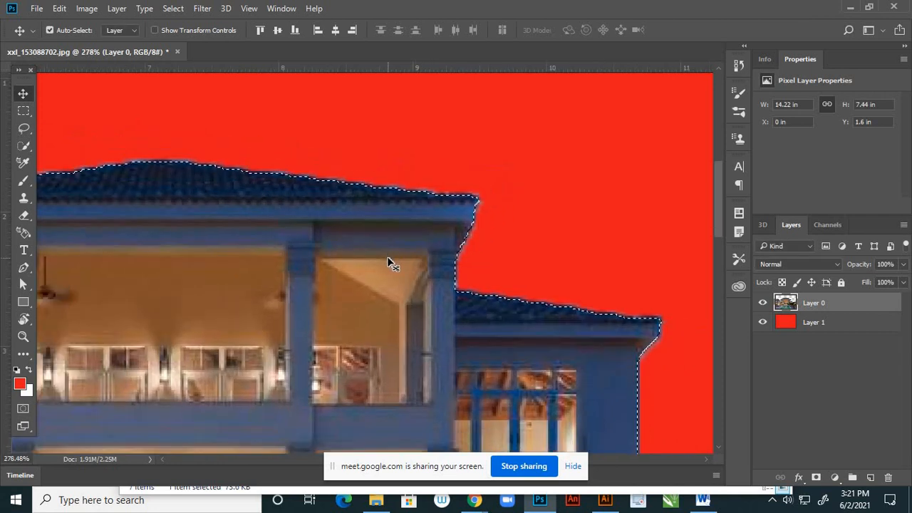
scroll(389, 264, down, 3)
key(m)
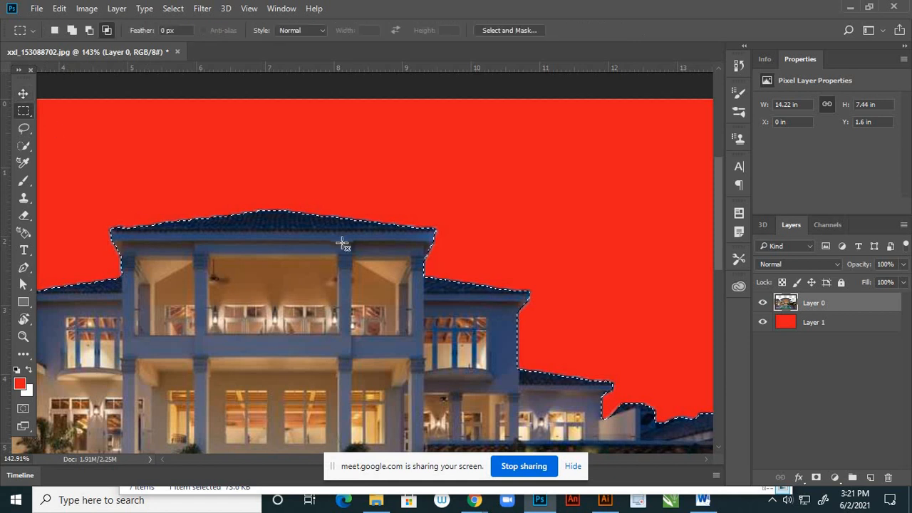
right_click(342, 230)
click(374, 226)
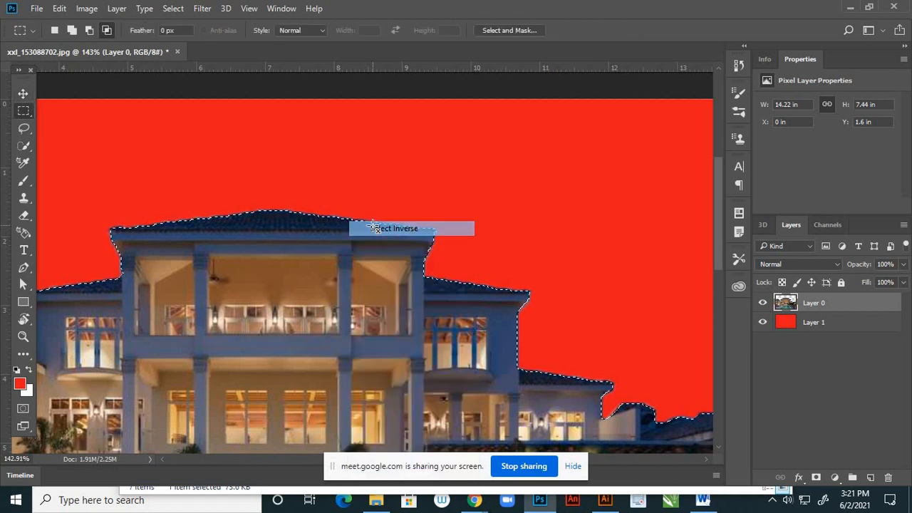
scroll(375, 226, down, 1)
scroll(371, 221, up, 3)
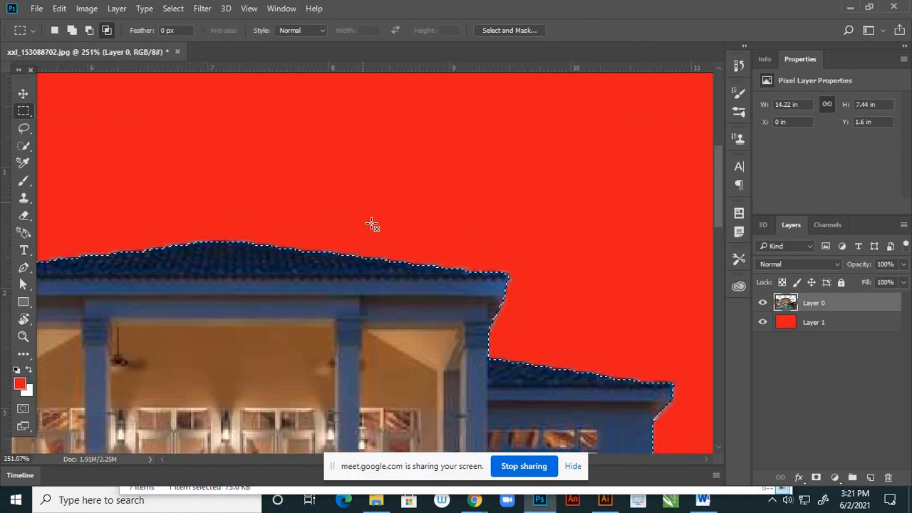
key(Delete)
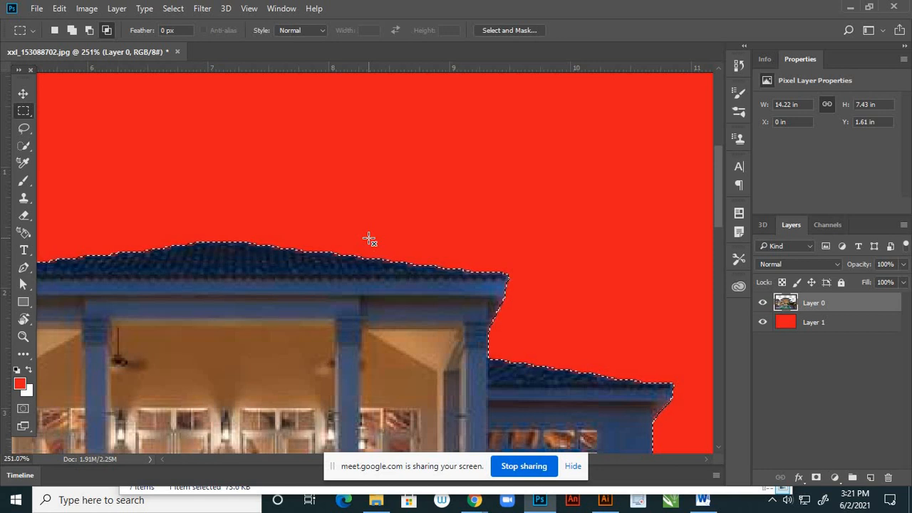
key(ctrl+d)
- Hide the red Layer 1 so that only the hotel cutout is shown on transparency
scroll(369, 238, down, 3)
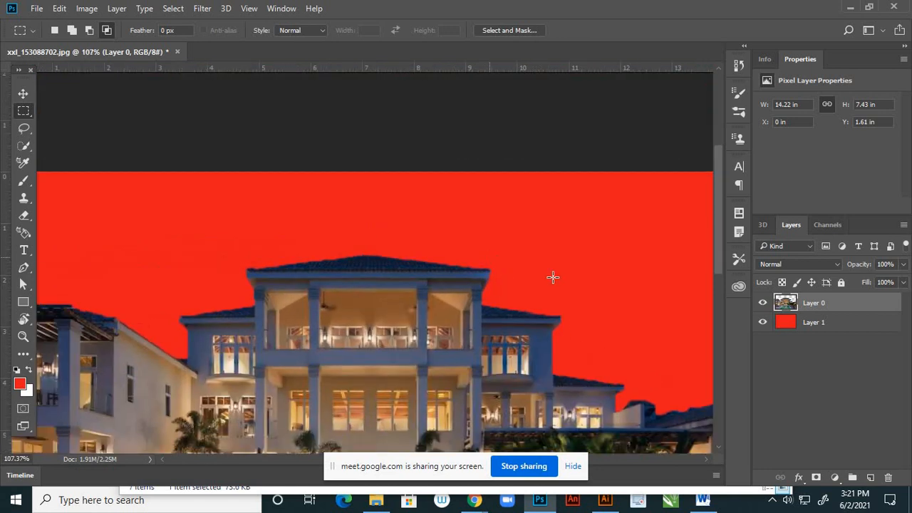
scroll(553, 278, down, 2)
click(763, 323)
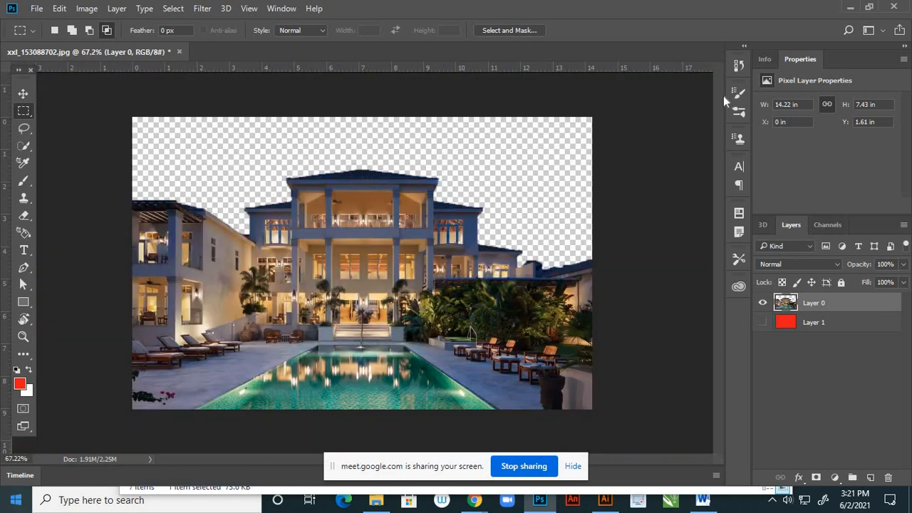
- Resize the hotel image to 9 inches wide at a resolution of 300 pixels/inch, keeping its proportions
click(26, 93)
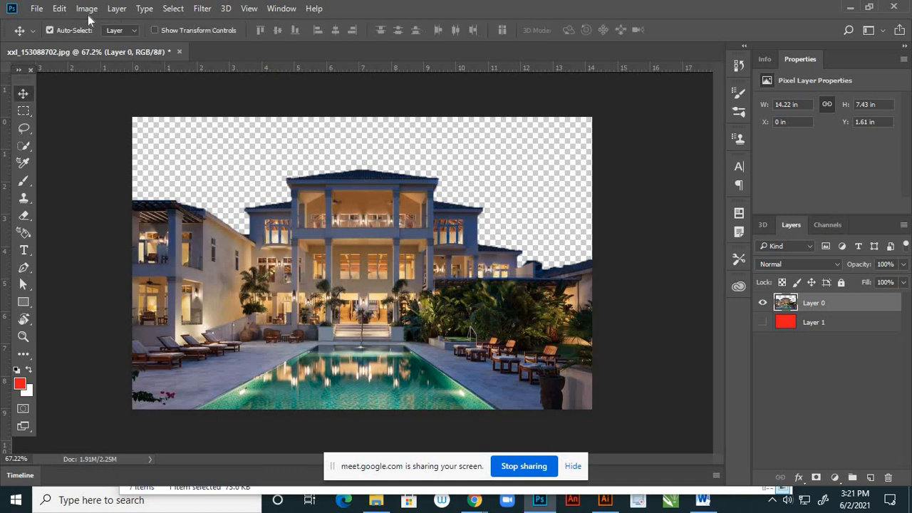
click(87, 9)
click(101, 105)
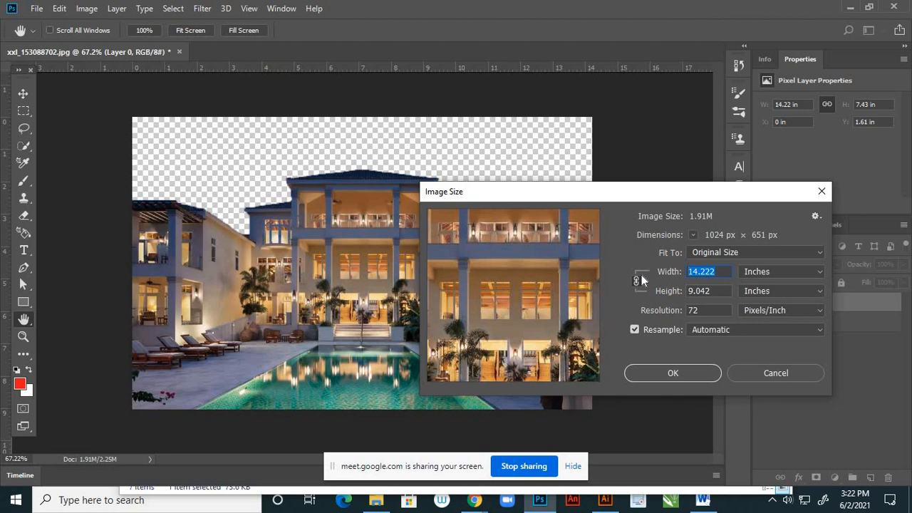
text(9)
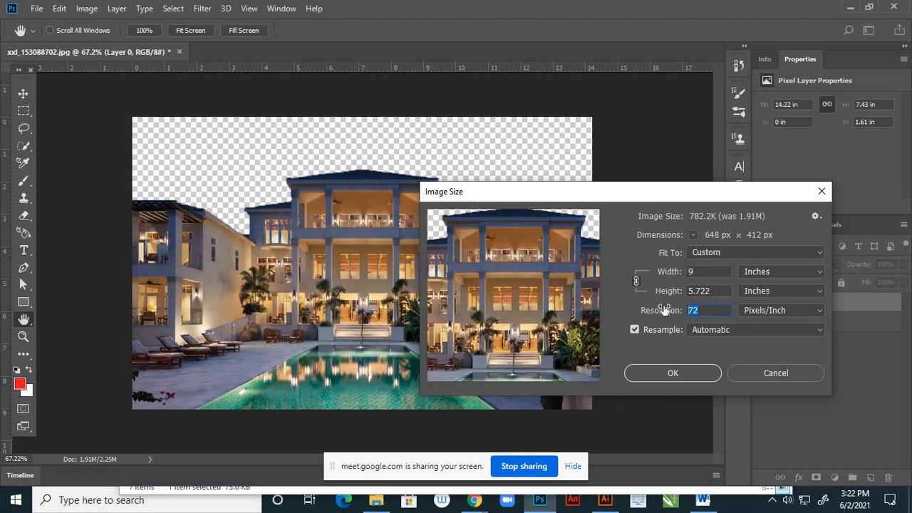
text(30)
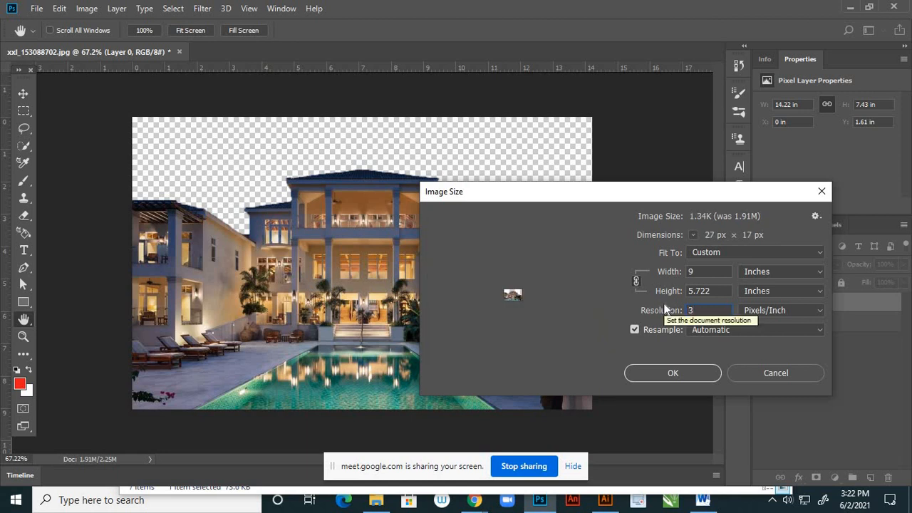
text(0)
click(683, 375)
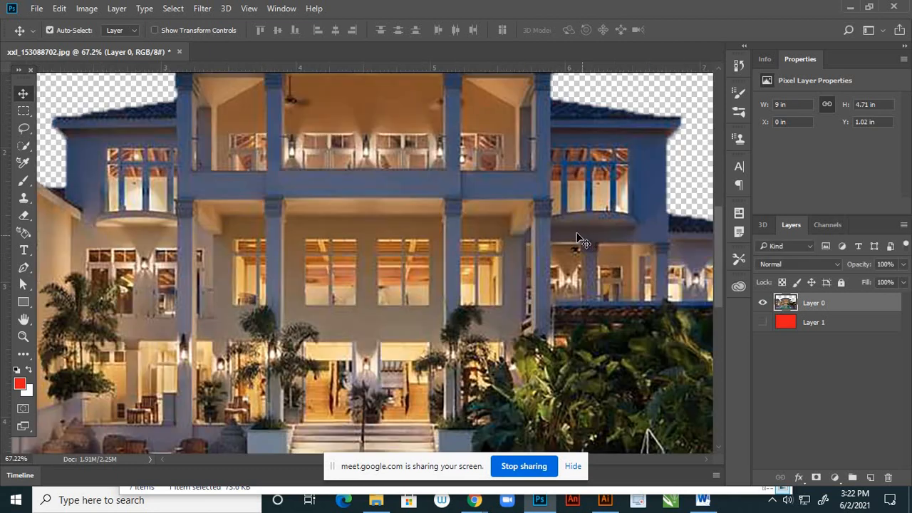
key(ctrl+0)
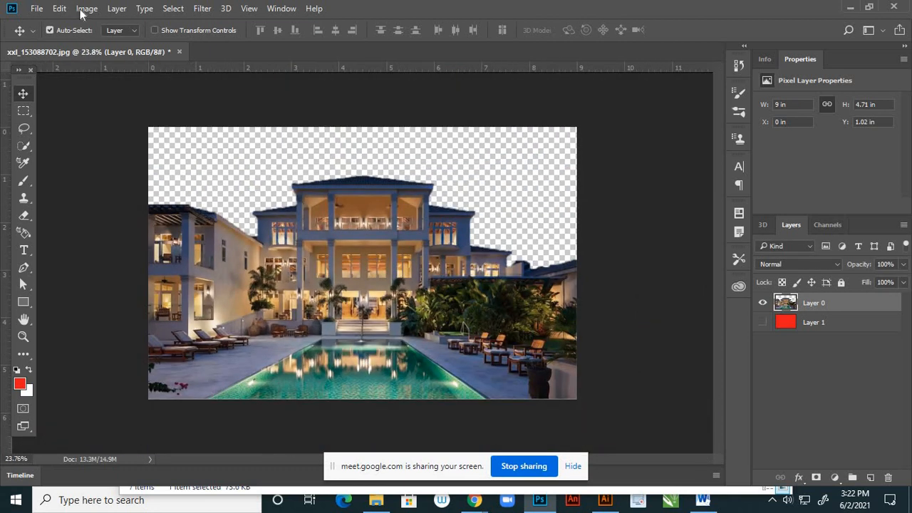
- Raise the hotel cutout's brightness to about 23 and its contrast to about 11 with Brightness/Contrast
click(82, 11)
mouse_move(151, 45)
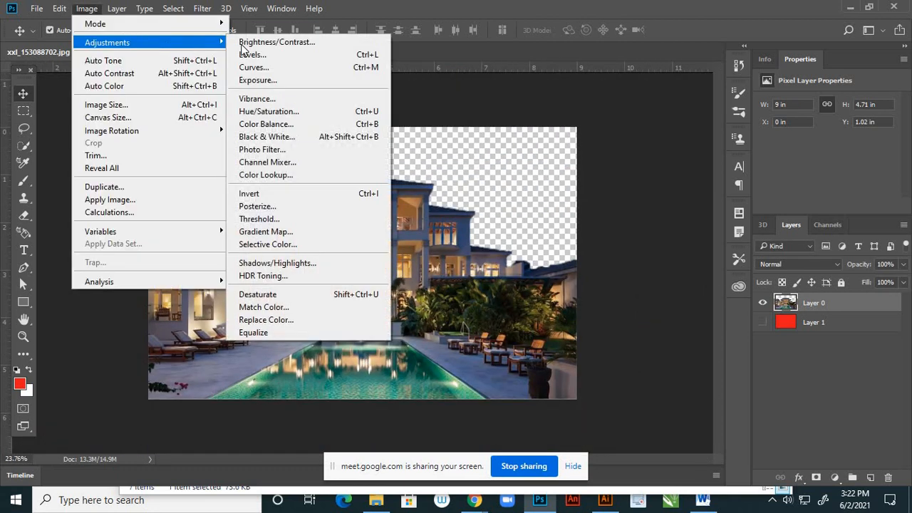
click(249, 42)
mouse_move(707, 235)
mouse_down()
mouse_move(718, 236)
mouse_move(716, 265)
mouse_move(720, 234)
mouse_up()
click(816, 223)
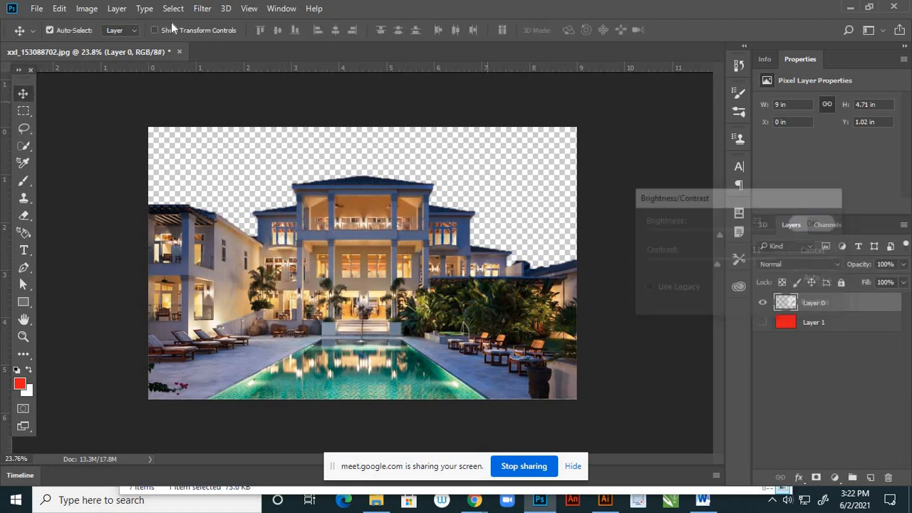
- Warm the hotel cutout's midtones with Color Balance by shifting them toward yellow and red
click(88, 10)
mouse_move(210, 43)
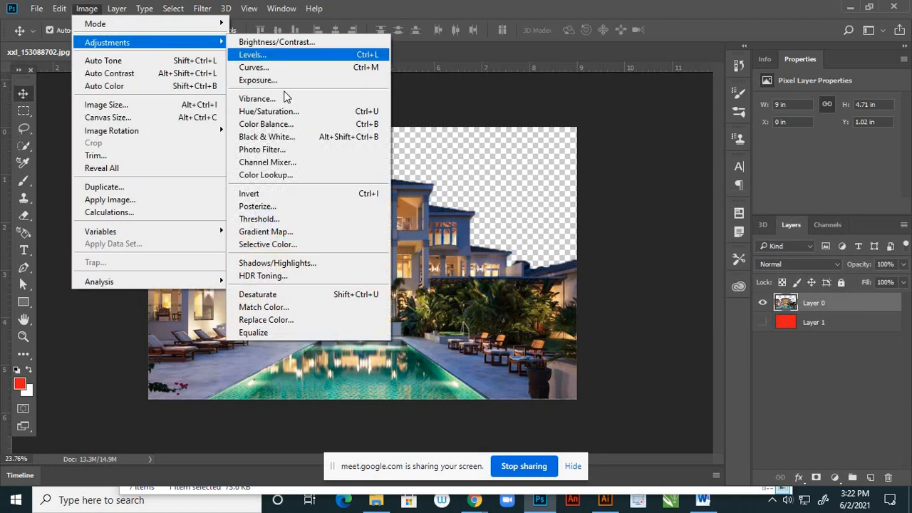
click(290, 123)
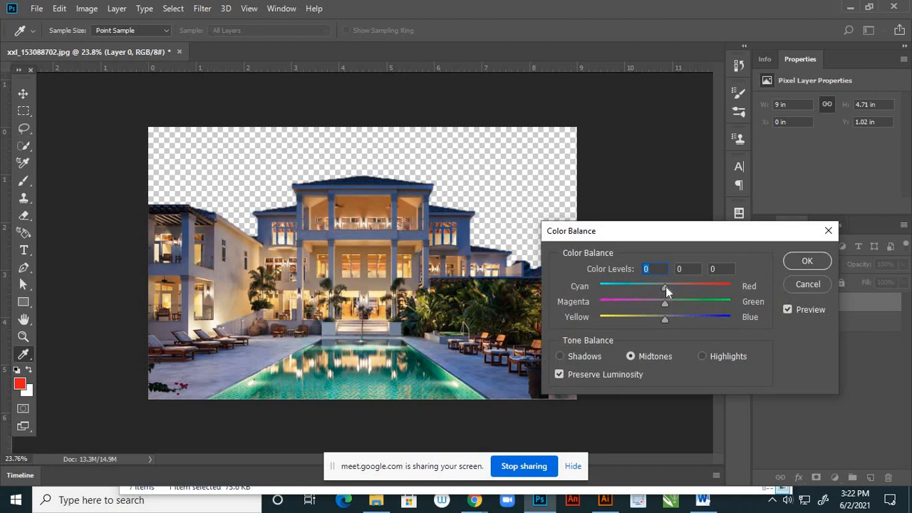
drag(676, 286, 656, 321)
drag(676, 286, 690, 286)
click(809, 261)
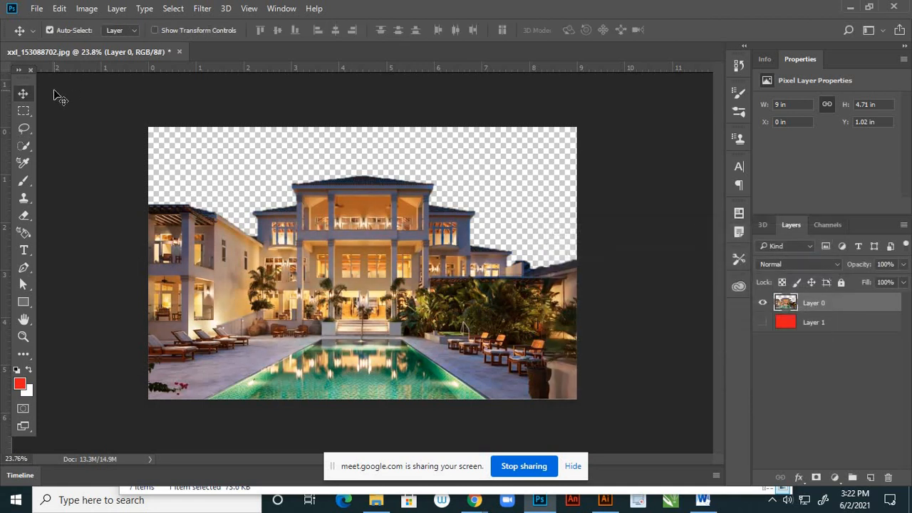
- Save the hotel cutout as a PNG named 3 in the page 1 folder, accepting the PNG options
click(38, 9)
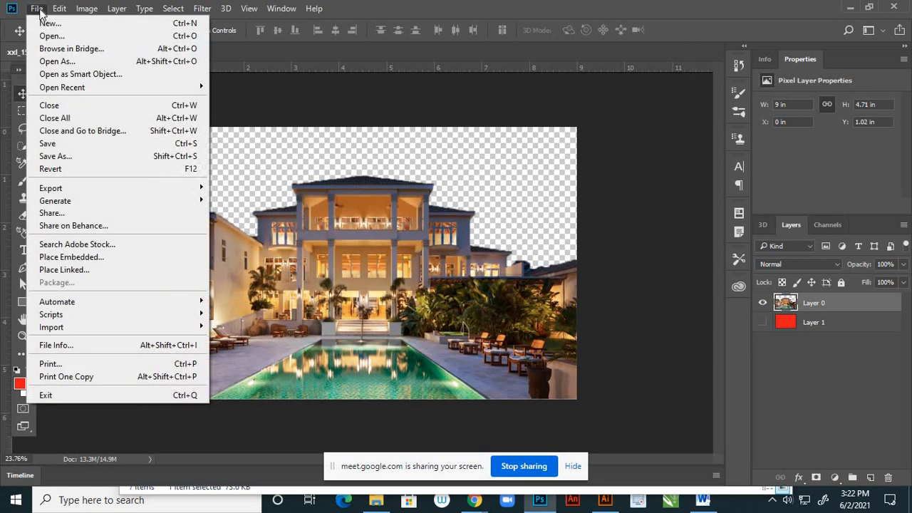
click(51, 157)
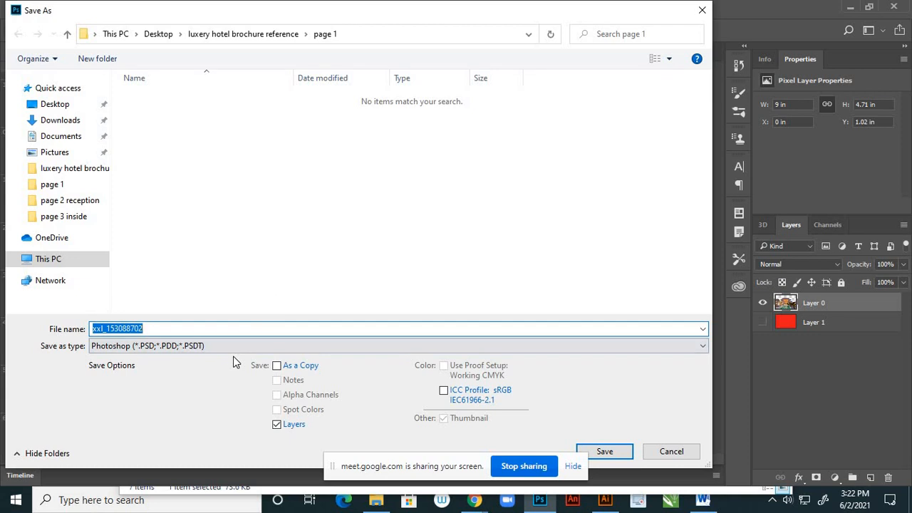
text(3)
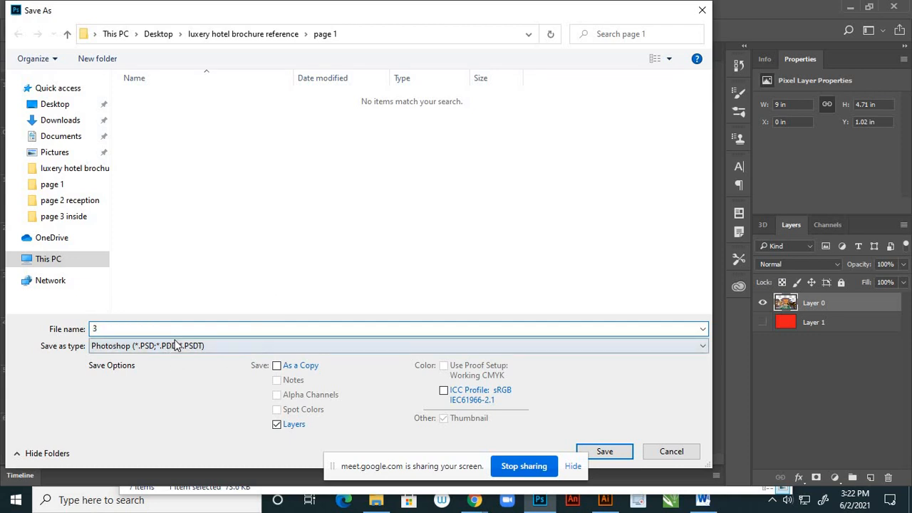
click(178, 349)
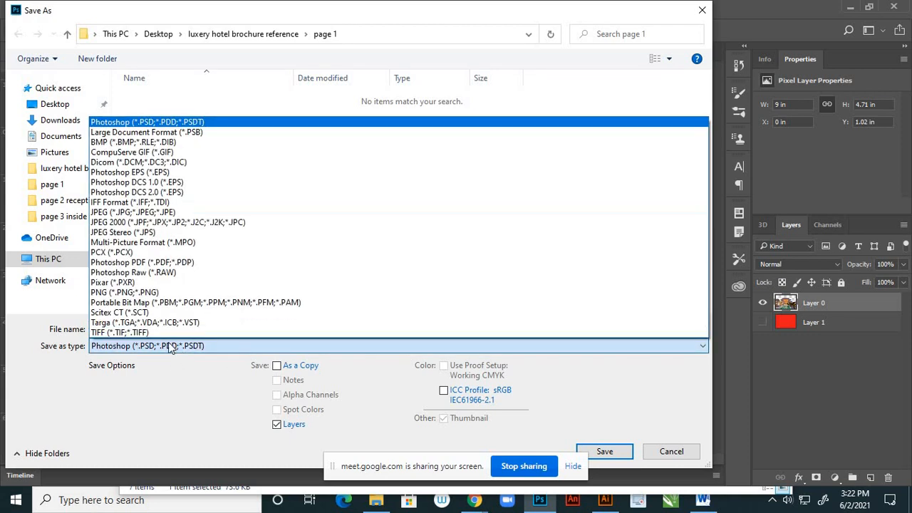
click(105, 293)
click(625, 452)
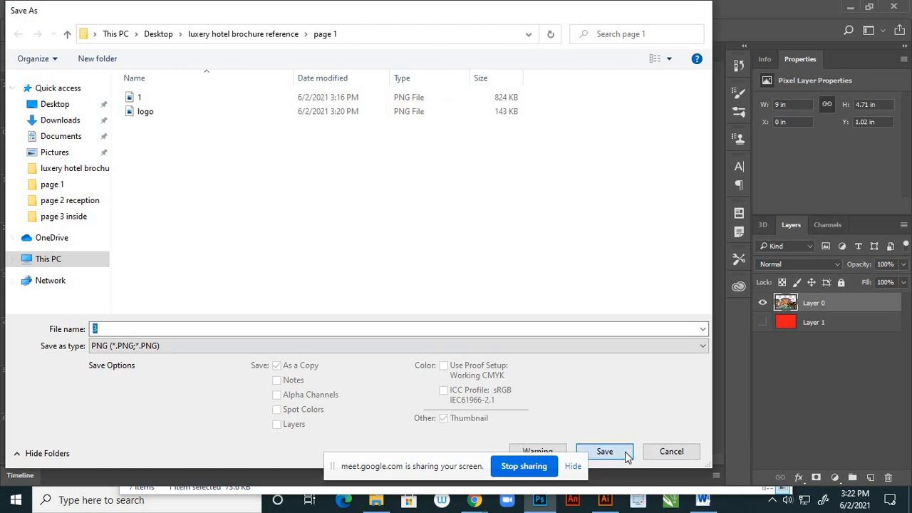
click(536, 158)
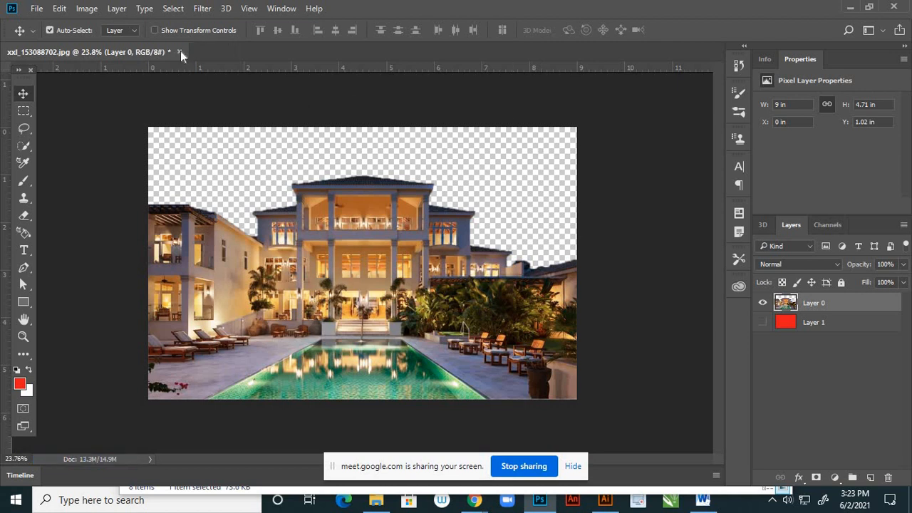
- Close the hotel document without saving changes, minimize the open windows, and switch to the brochure template in Illustrator
click(180, 51)
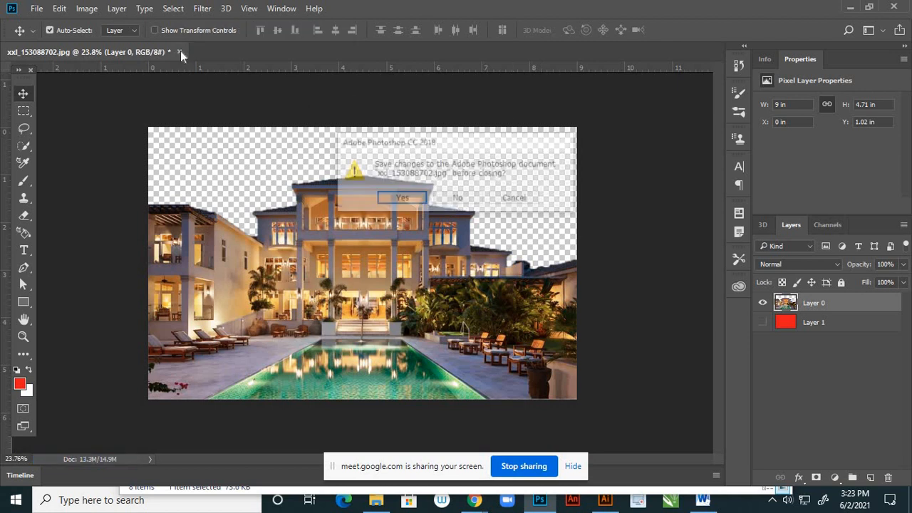
click(458, 202)
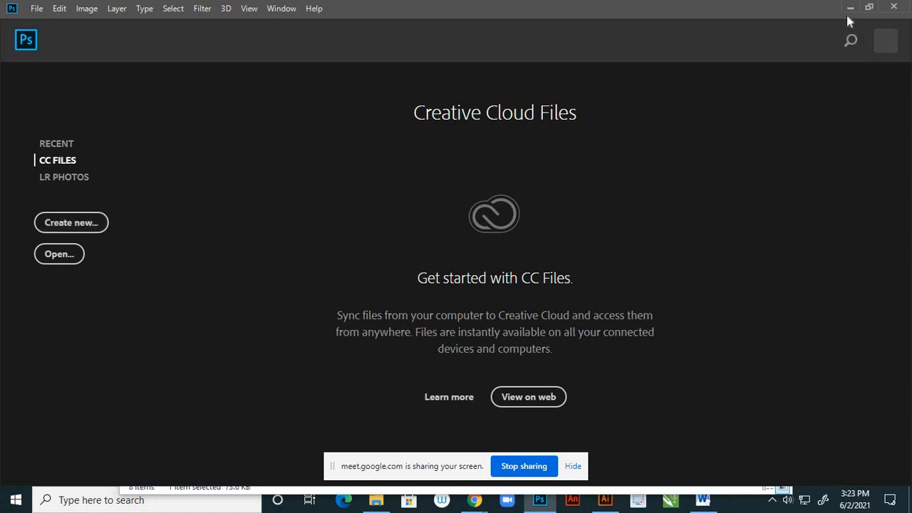
click(850, 9)
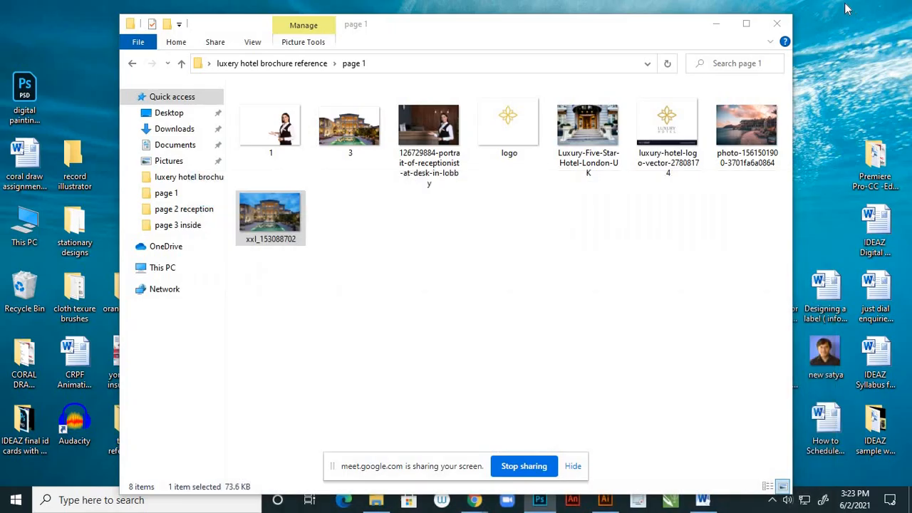
click(717, 27)
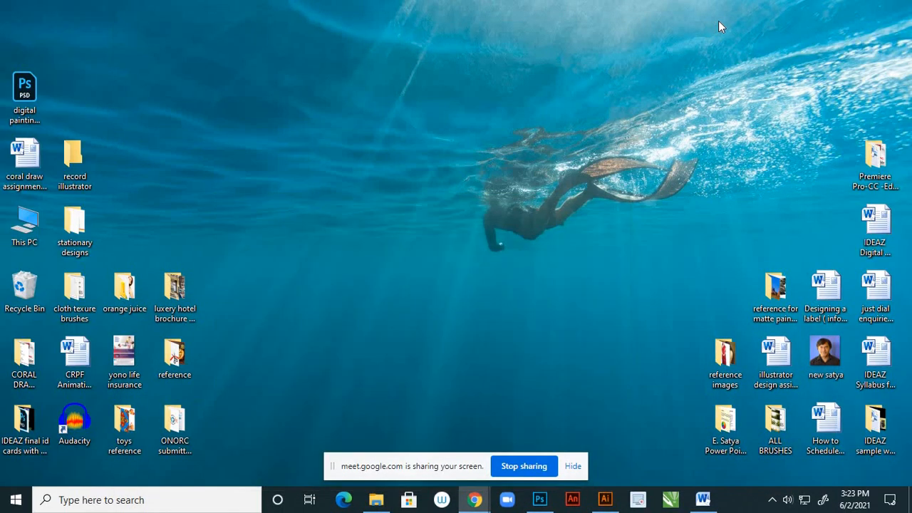
click(606, 500)
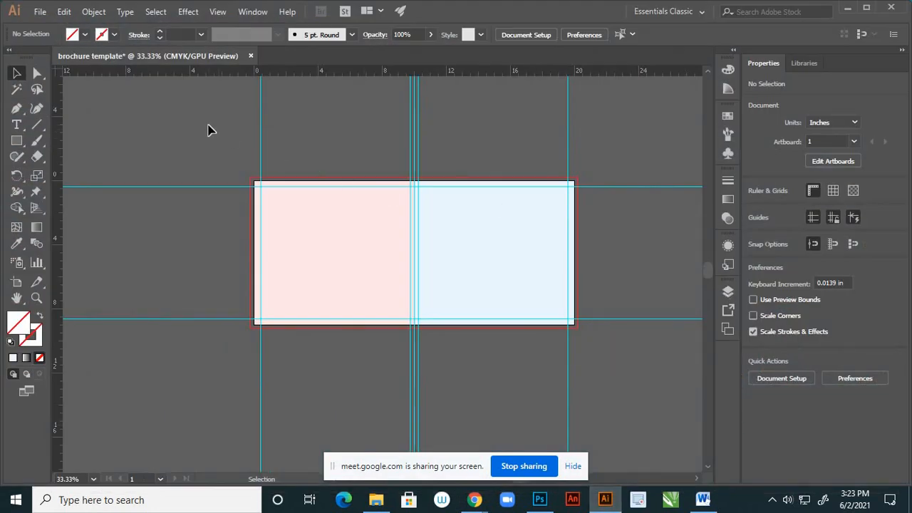
- Load the files 1, 3 and logo from the page 1 folder of luxery hotel brochure reference for placing as linked images
click(40, 13)
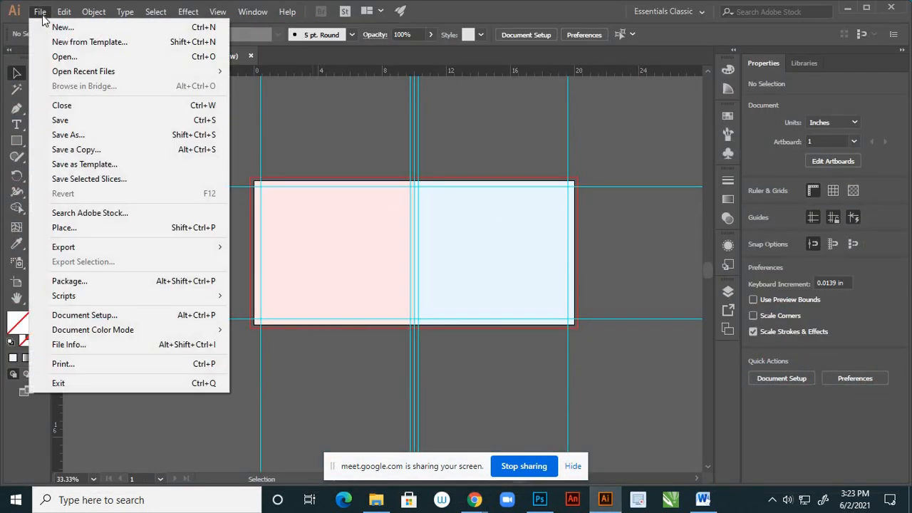
click(57, 228)
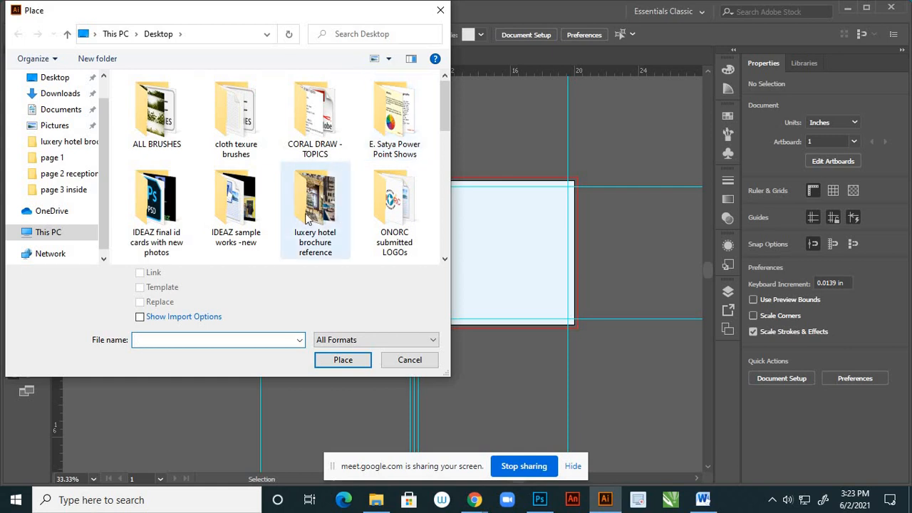
drag(446, 111, 444, 211)
scroll(442, 122, up, 5)
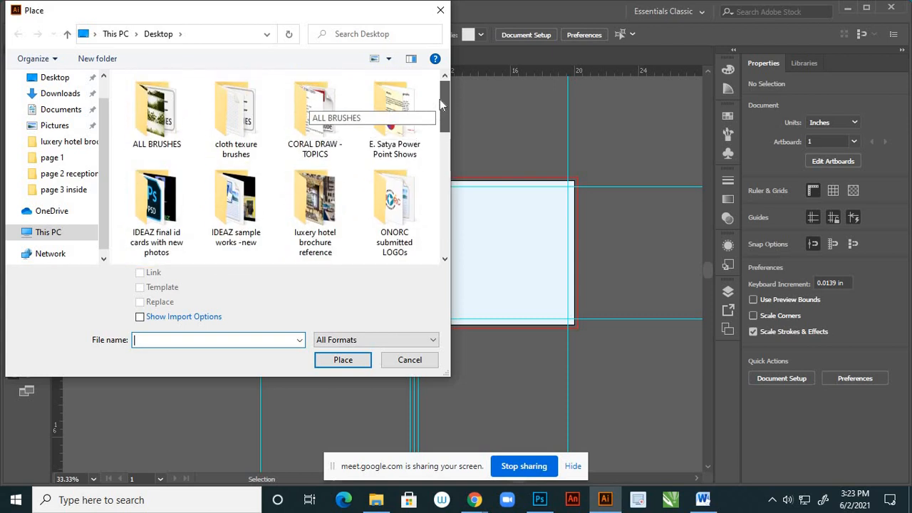
click(55, 77)
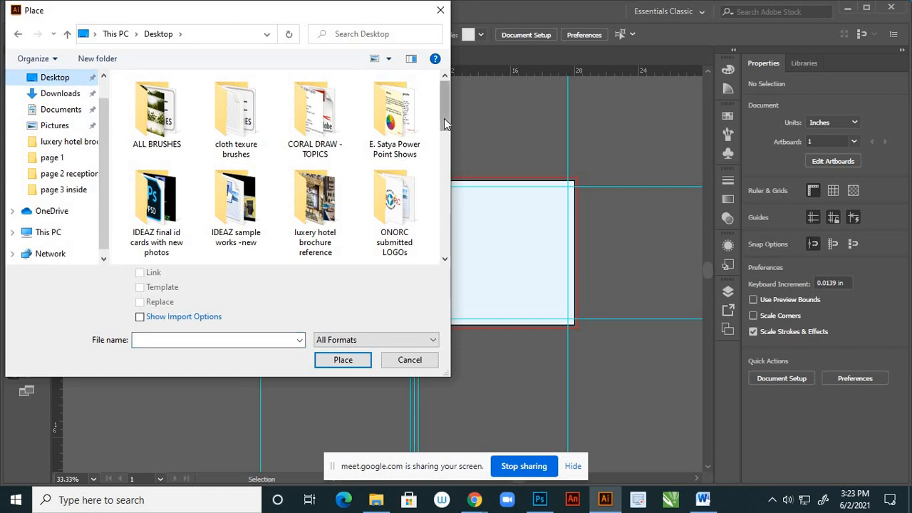
double_click(318, 242)
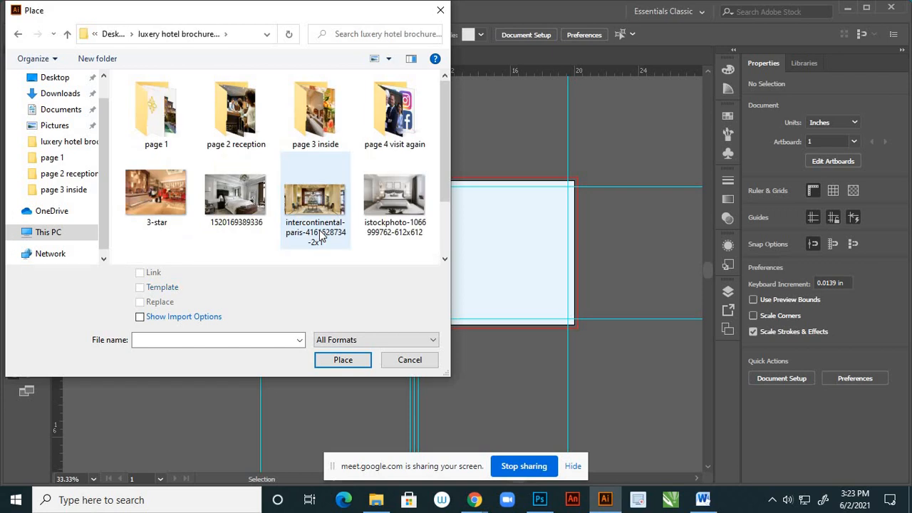
double_click(156, 110)
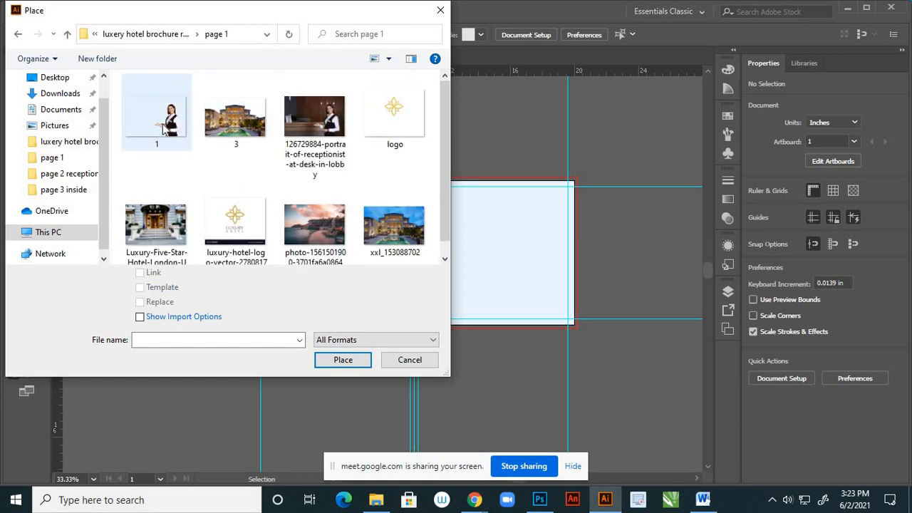
click(163, 128)
ctrl+click(234, 141)
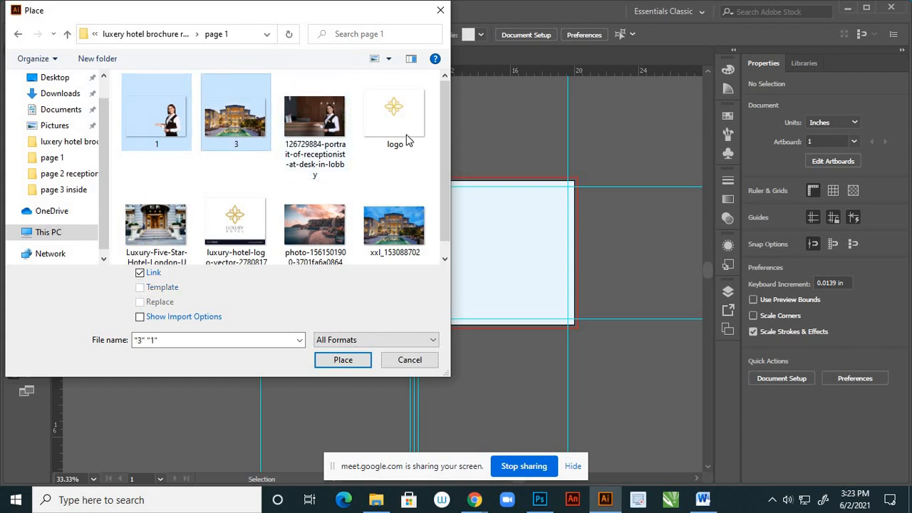
ctrl+click(405, 136)
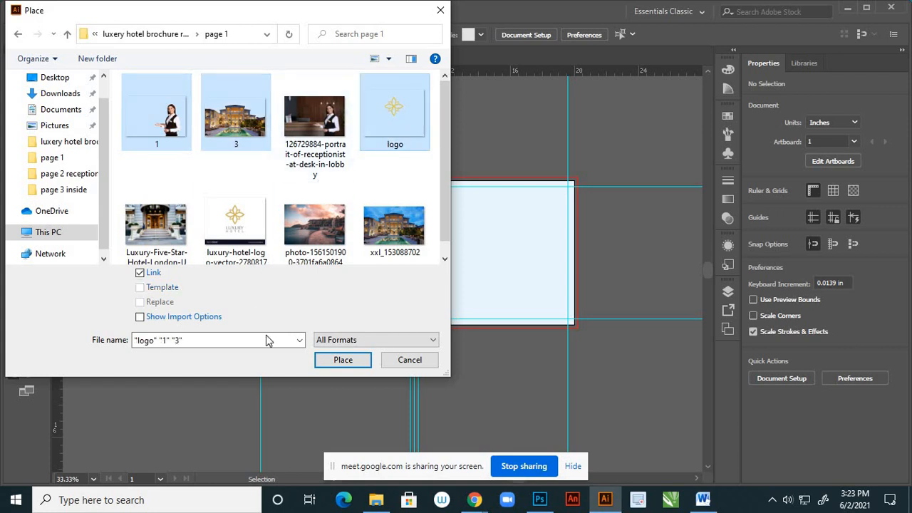
click(342, 360)
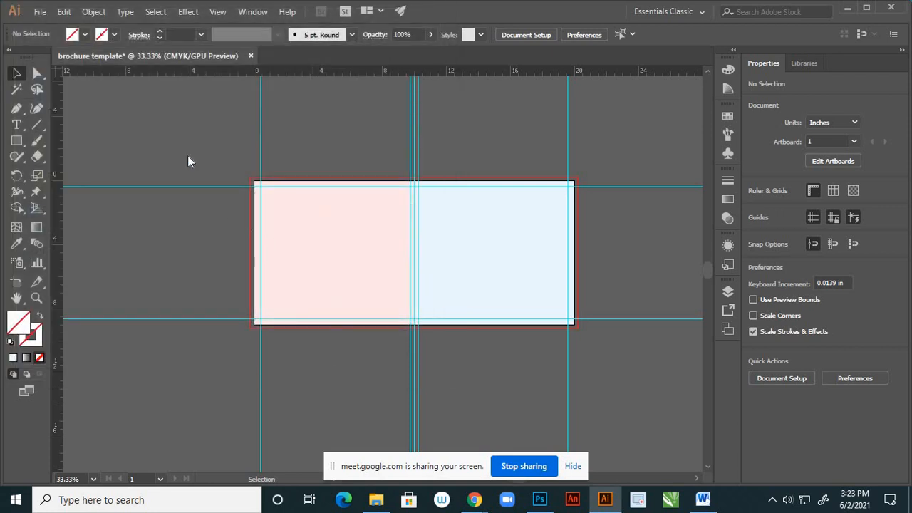
- Place the receptionist beside the artboard, the hotel across its upper edge and the logo above the blue page, then deselect
click(113, 124)
click(302, 109)
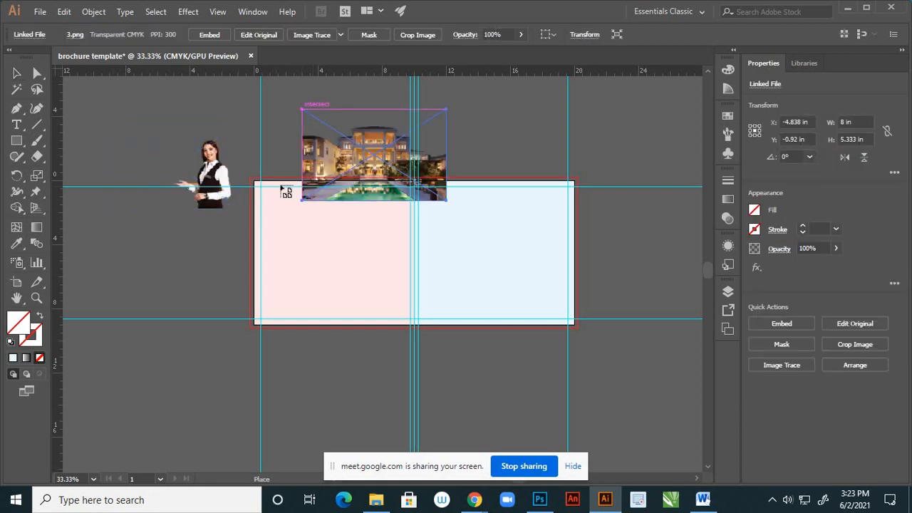
click(523, 123)
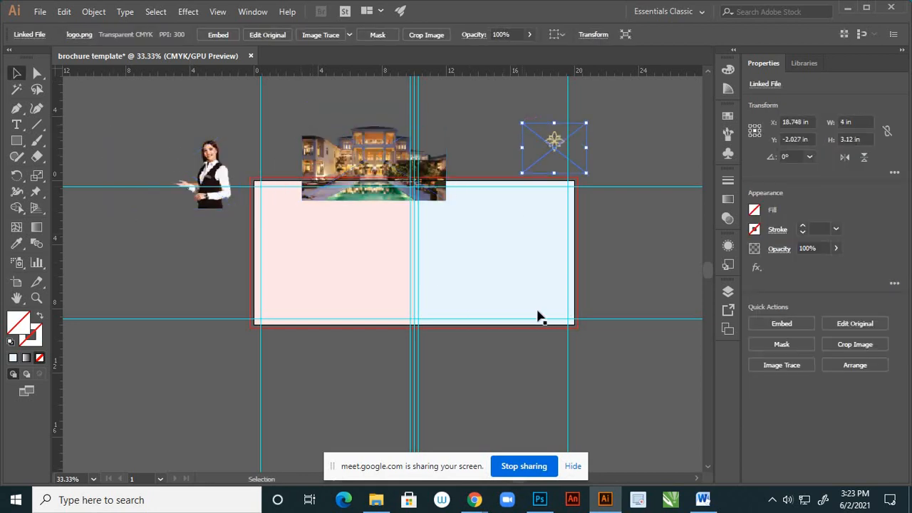
click(677, 231)
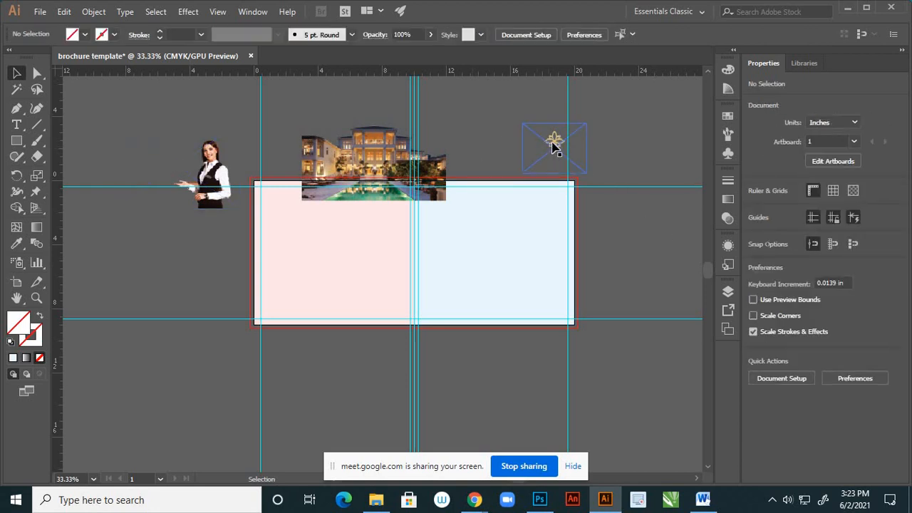
- Enlarge the logo proportionally to about 9.78 by 7.63 in and place it beside the pink page, below the receptionist
drag(555, 143, 469, 252)
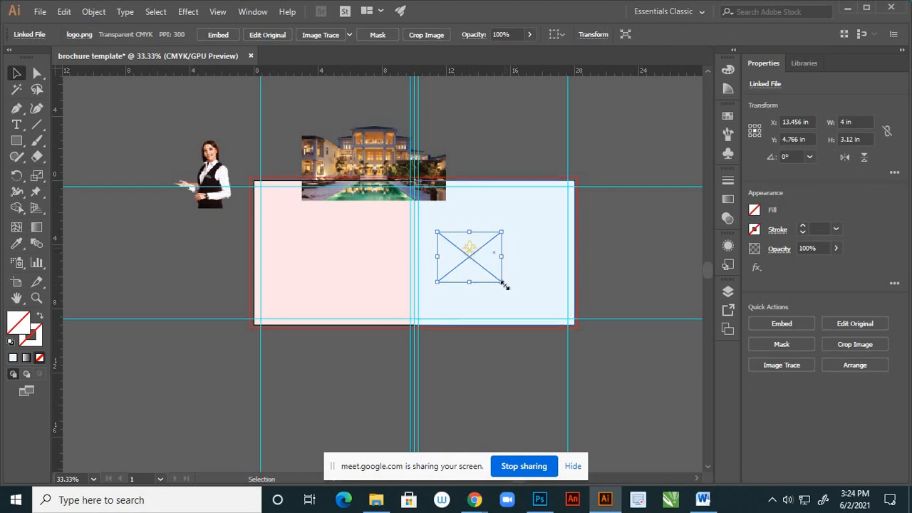
drag(504, 285, 548, 317)
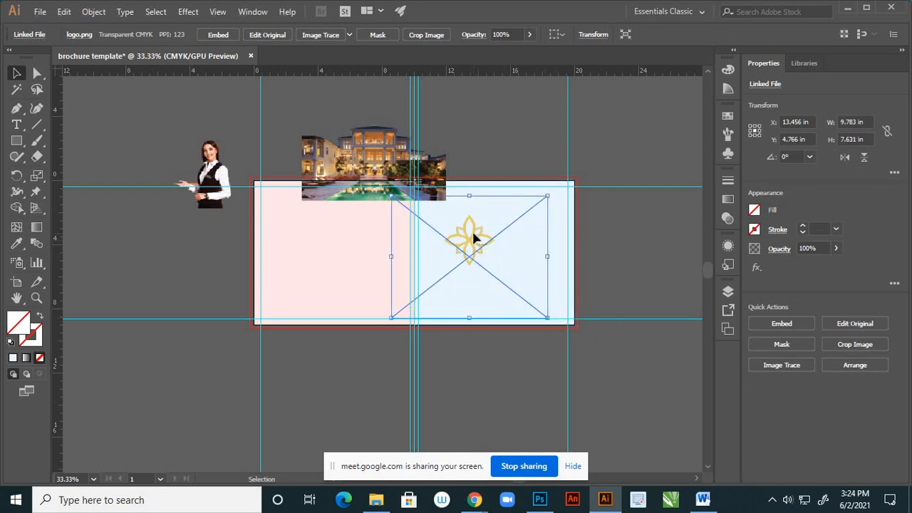
drag(475, 239, 205, 260)
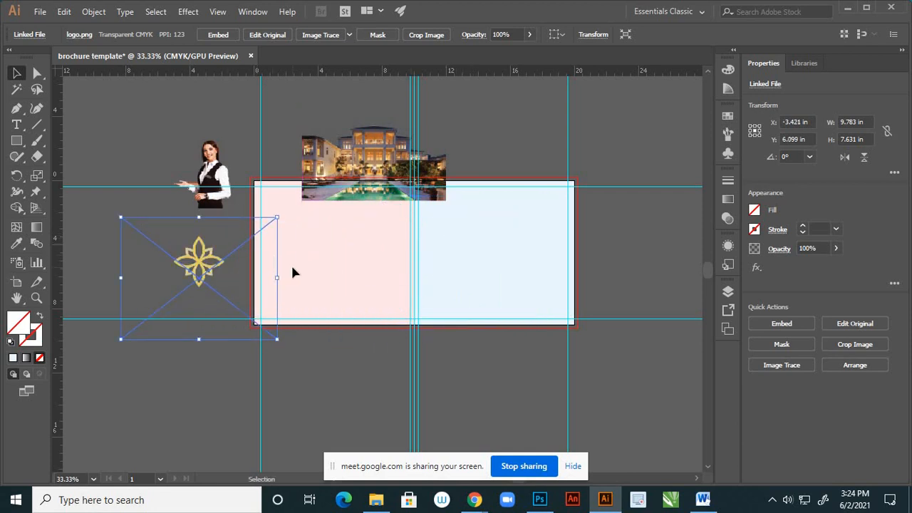
- Trace the logo image with the High Fidelity Photo preset and expand the tracing into paths
key(space)
drag(301, 263, 496, 285)
scroll(404, 291, up, 3)
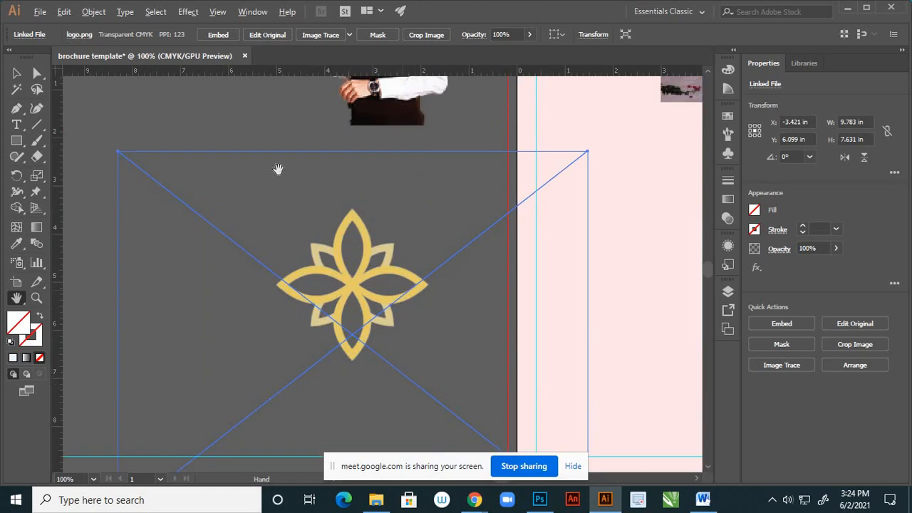
click(16, 72)
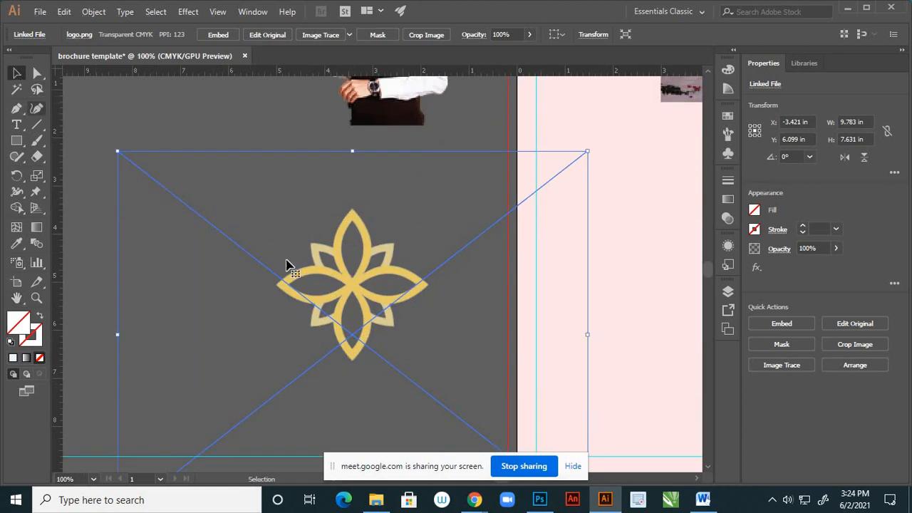
click(257, 108)
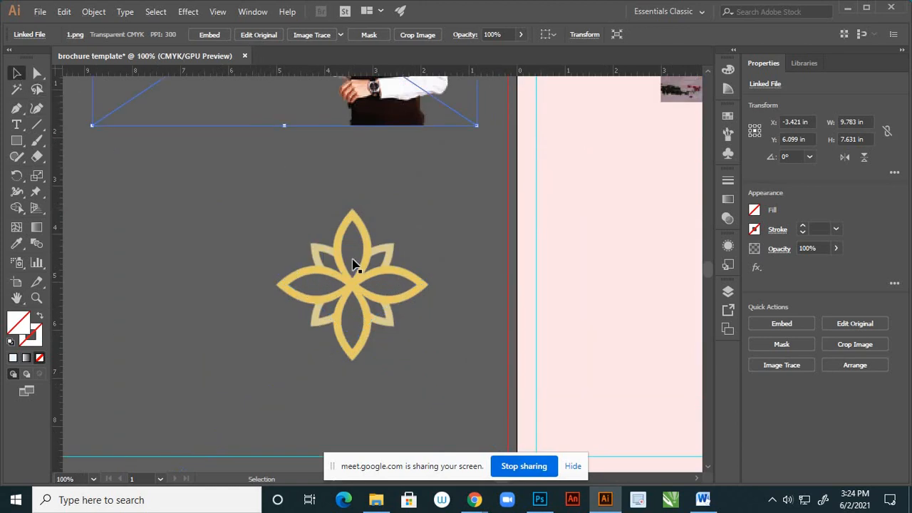
click(88, 295)
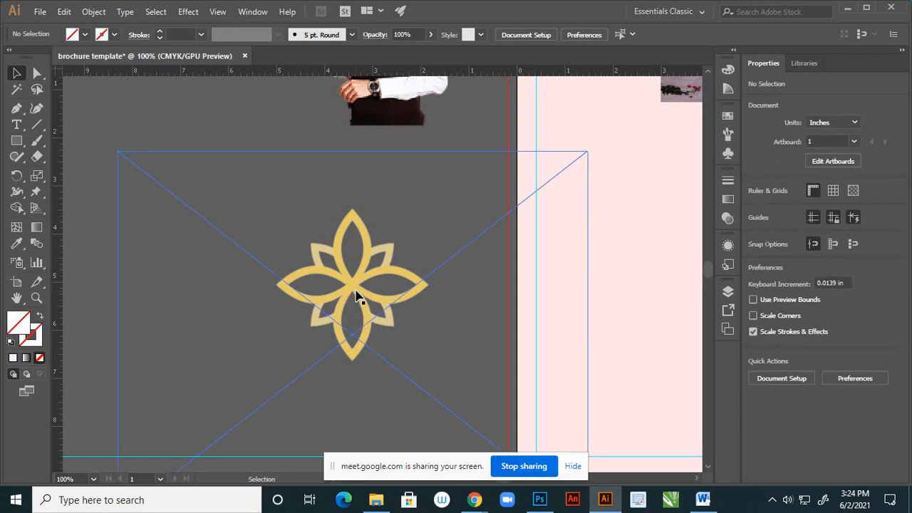
click(356, 295)
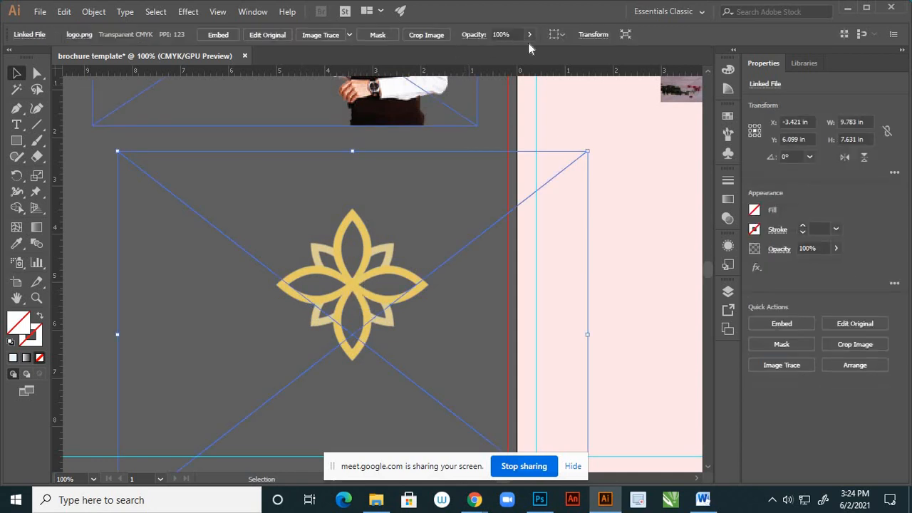
click(349, 35)
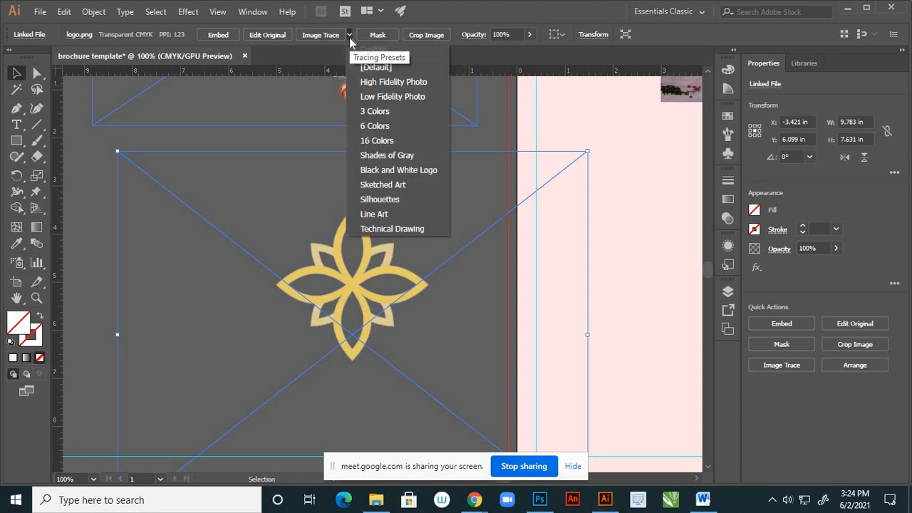
click(405, 84)
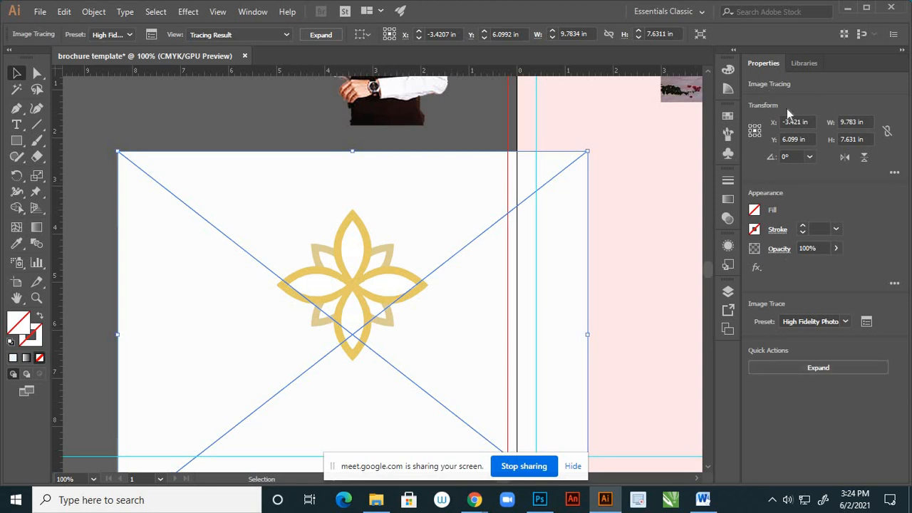
click(821, 367)
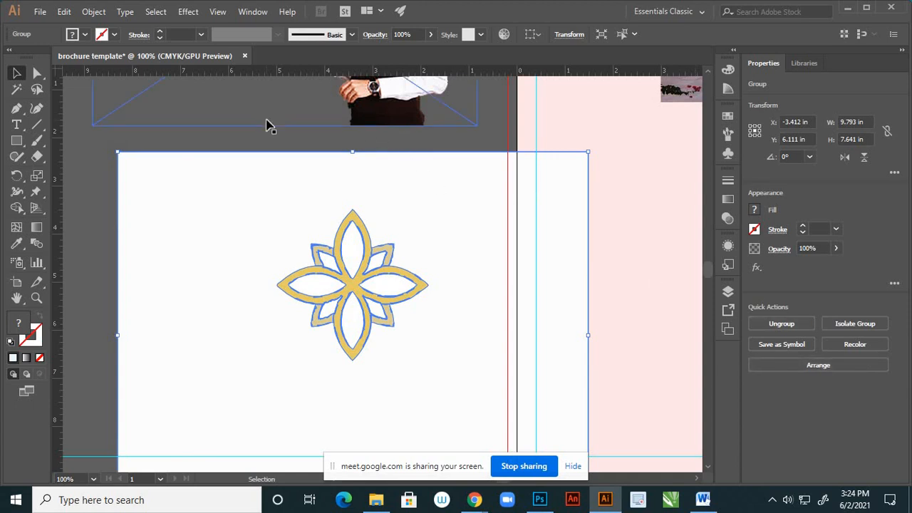
- Ungroup the expanded logo and delete its white background shape
click(265, 125)
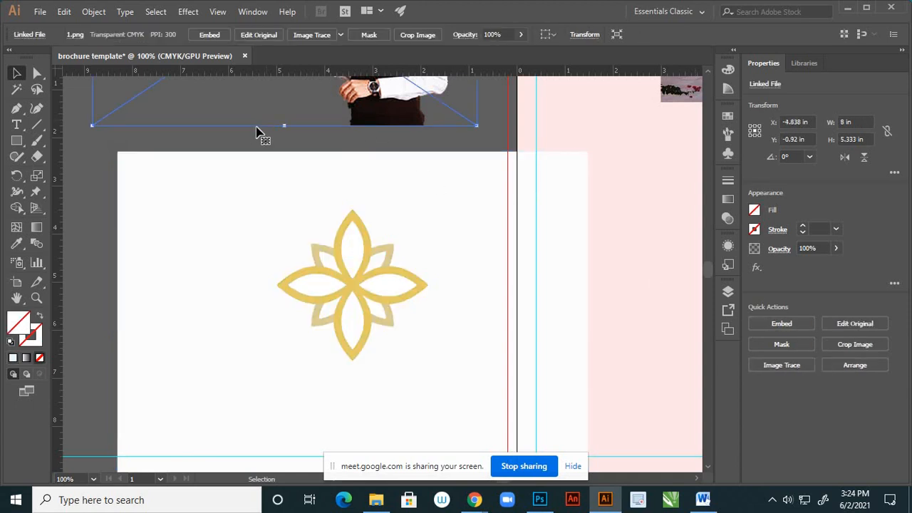
click(186, 305)
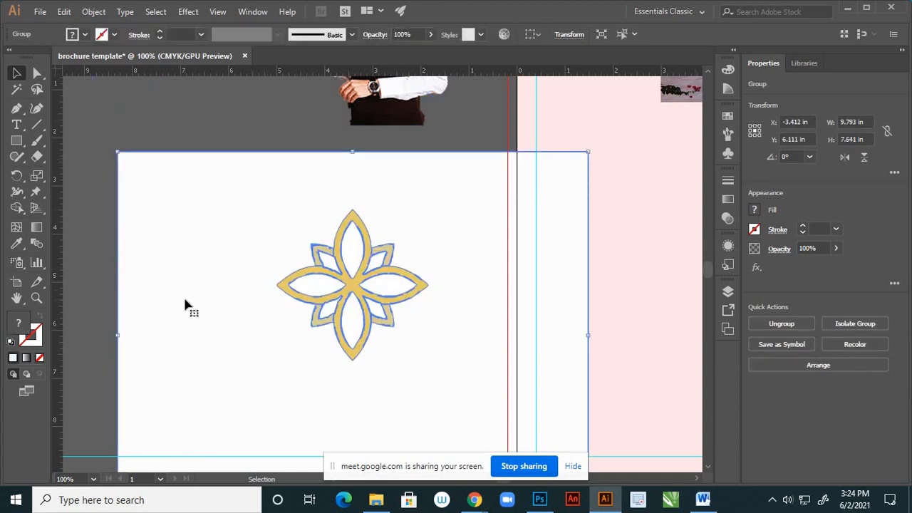
right_click(192, 279)
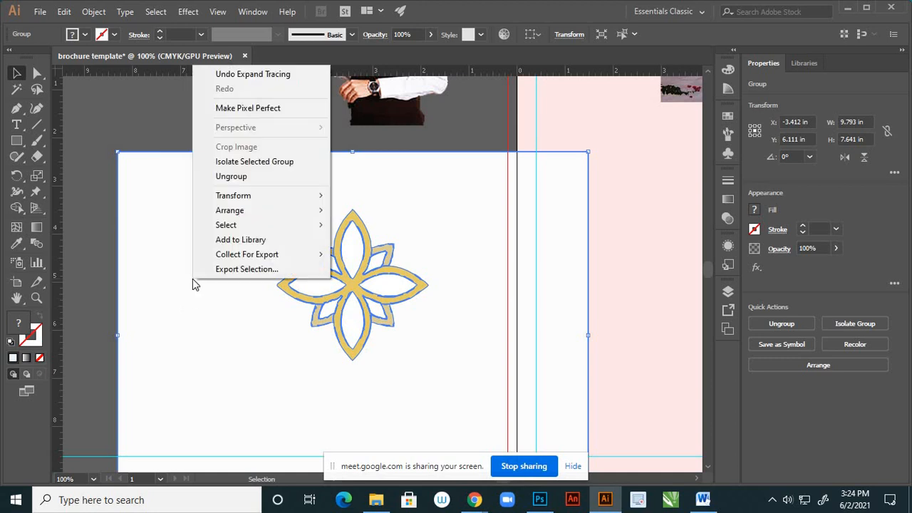
click(236, 176)
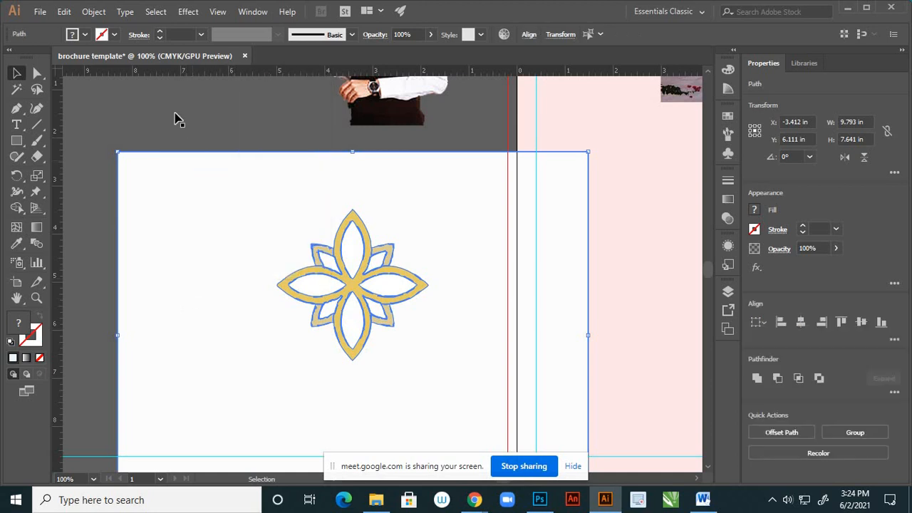
click(165, 192)
click(164, 355)
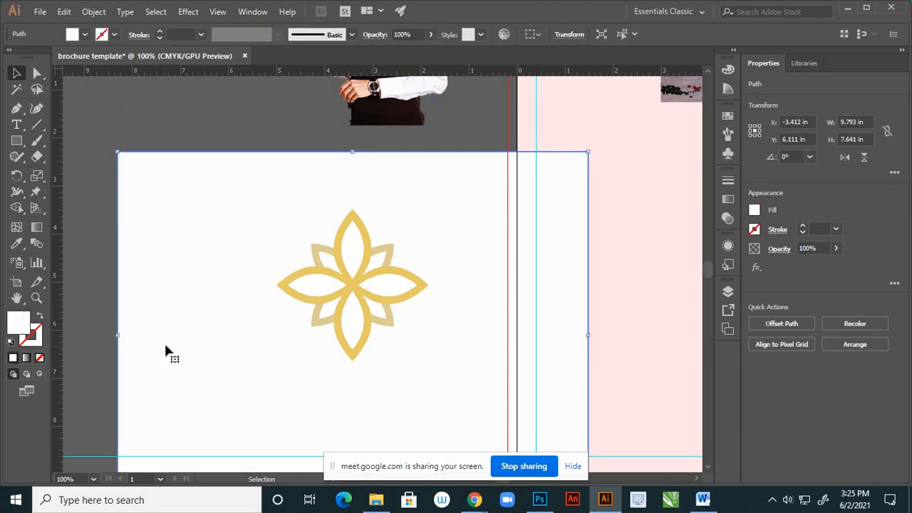
key(Delete)
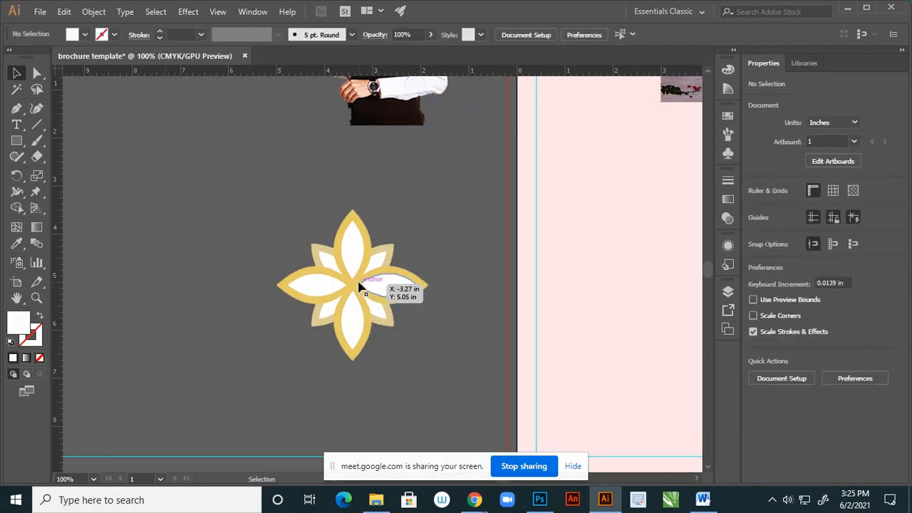
- Try deleting the white fill inside the logo's upper petal, and undo the deletion
scroll(360, 260, up, 2)
click(348, 241)
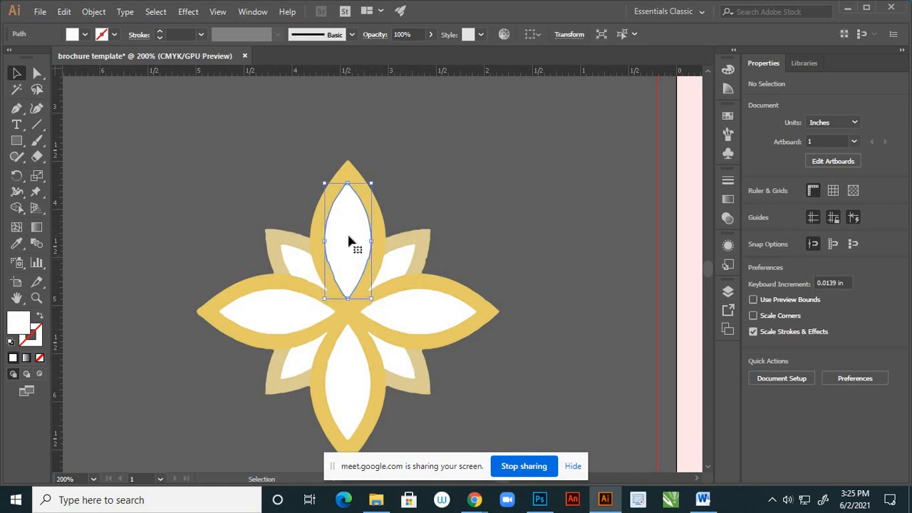
key(Delete)
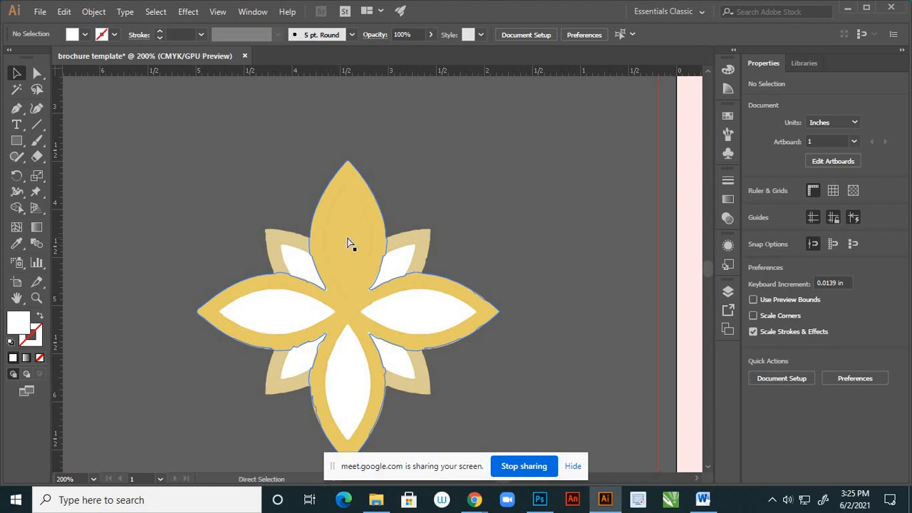
key(ctrl+z)
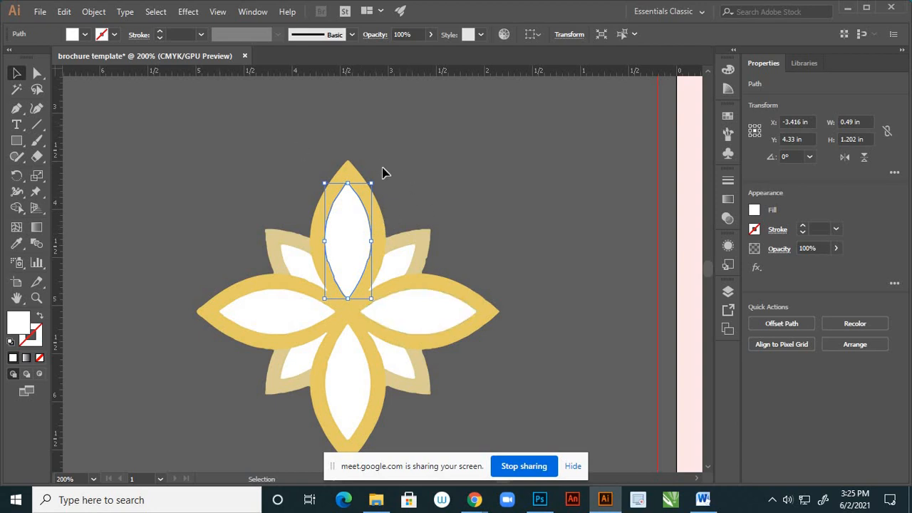
- Group all the logo paths into one object and deselect it
scroll(396, 158, down, 1)
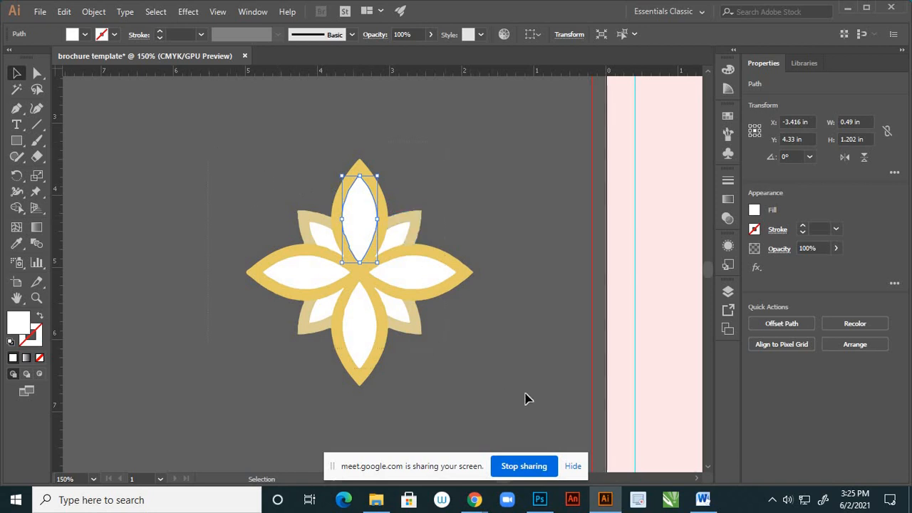
key(ctrl+a)
right_click(415, 278)
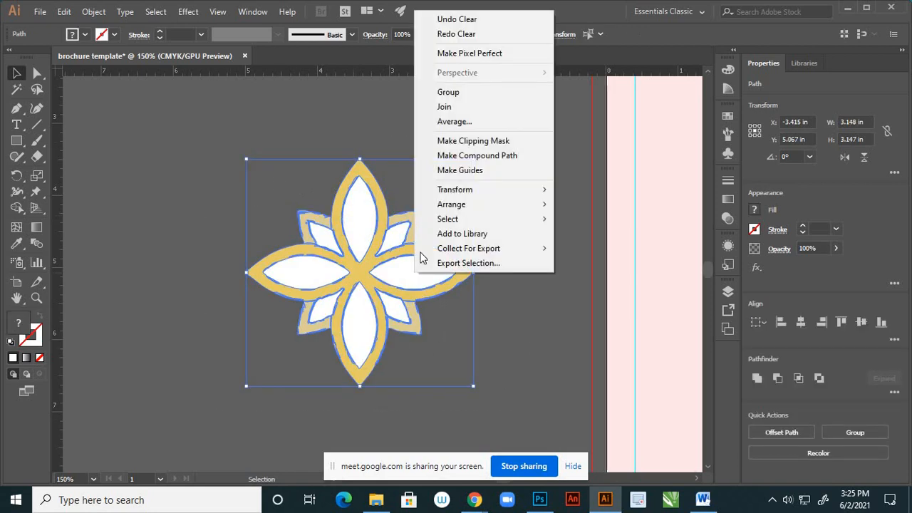
click(448, 93)
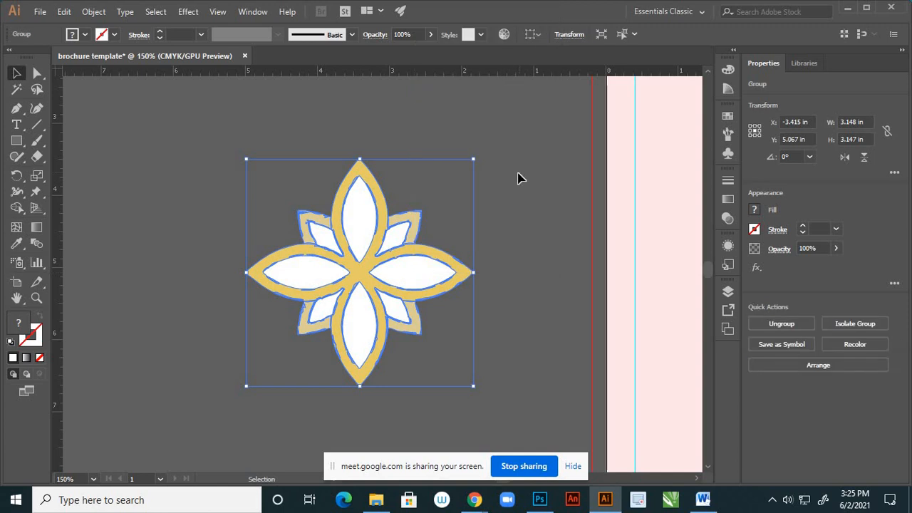
click(517, 177)
- Inspect the traced logo's edges up close and move the logo group just below the blue page
scroll(439, 247, up, 4)
scroll(491, 249, up, 3)
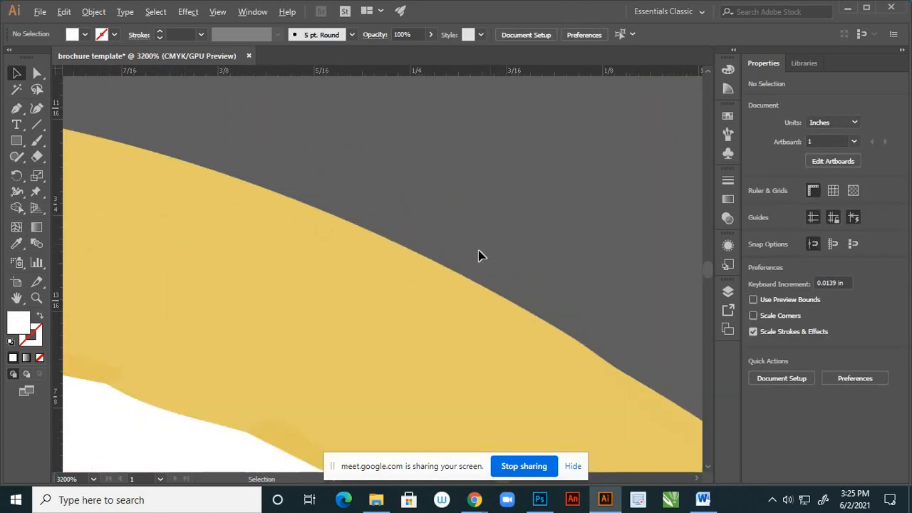
scroll(458, 259, down, 8)
scroll(405, 269, down, 4)
scroll(383, 264, up, 2)
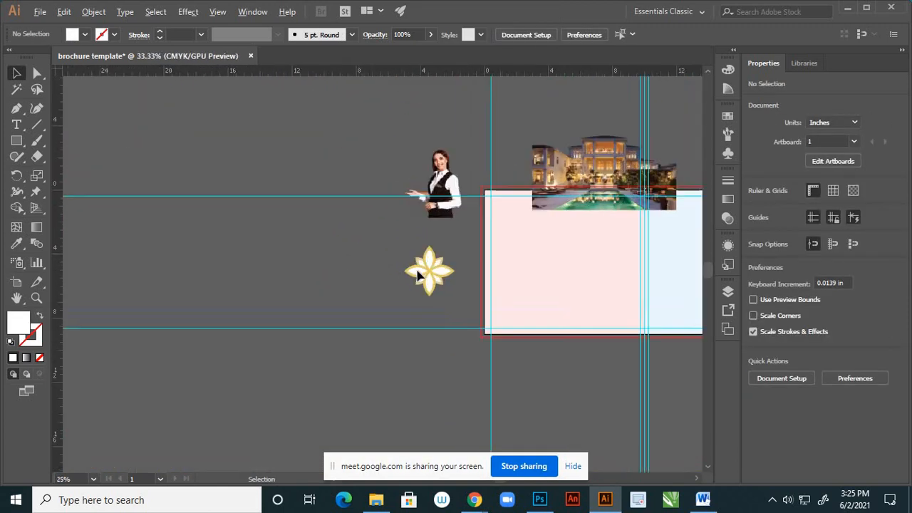
click(456, 277)
scroll(271, 242, down, 2)
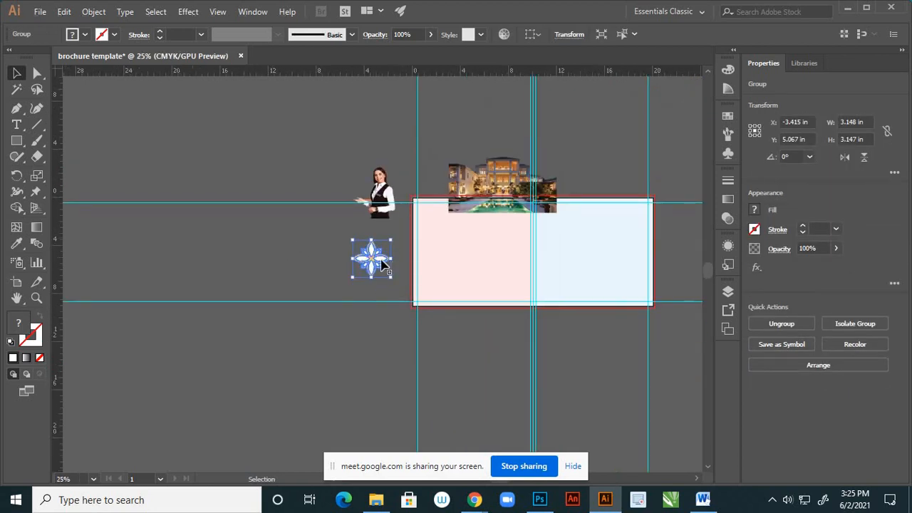
drag(371, 258, 571, 329)
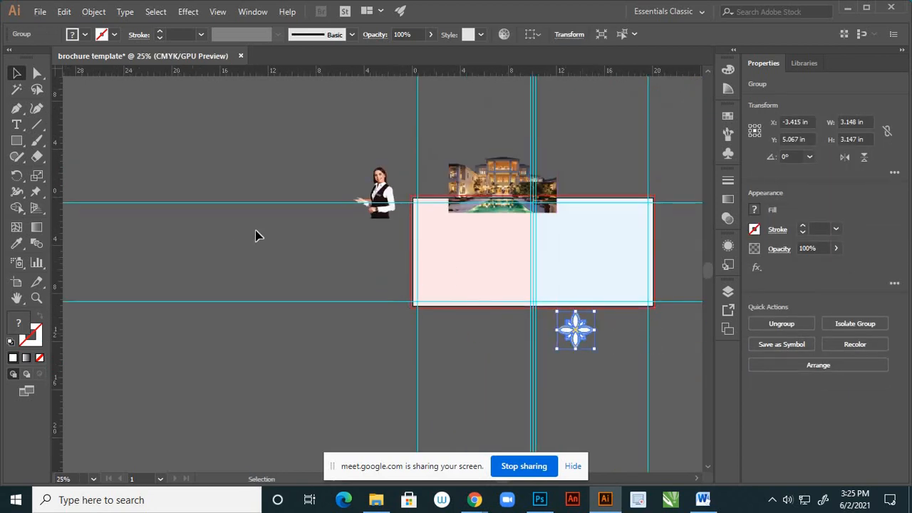
- Move the hotel image onto the blue page and scale it down proportionally to about 7.6 in wide
scroll(235, 220, down, 2)
scroll(354, 198, up, 3)
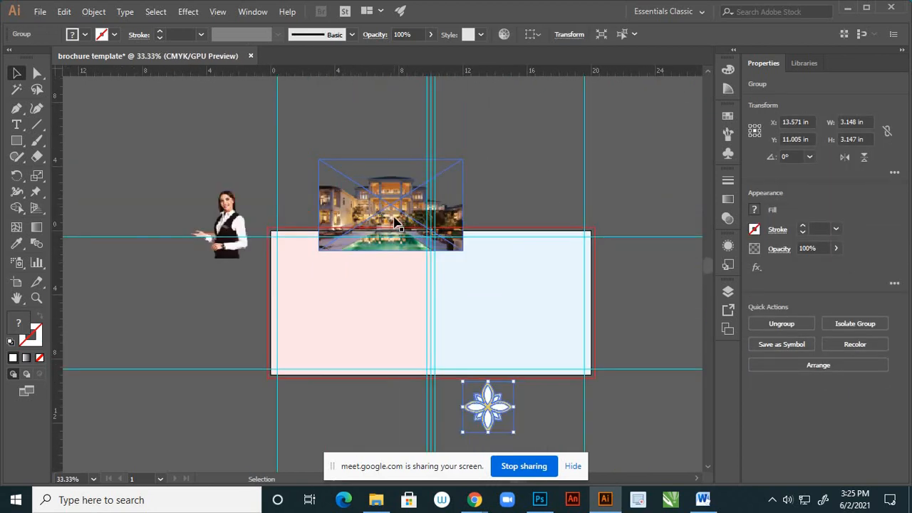
click(380, 213)
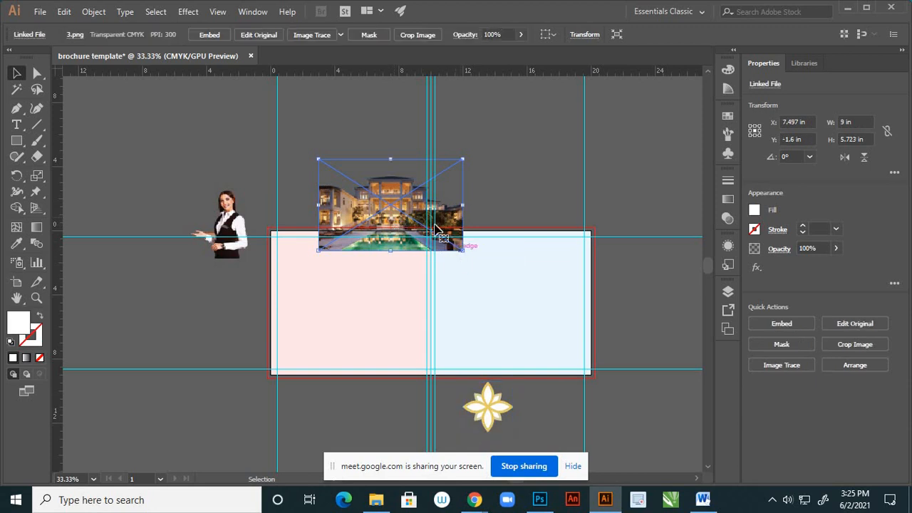
drag(460, 246, 557, 334)
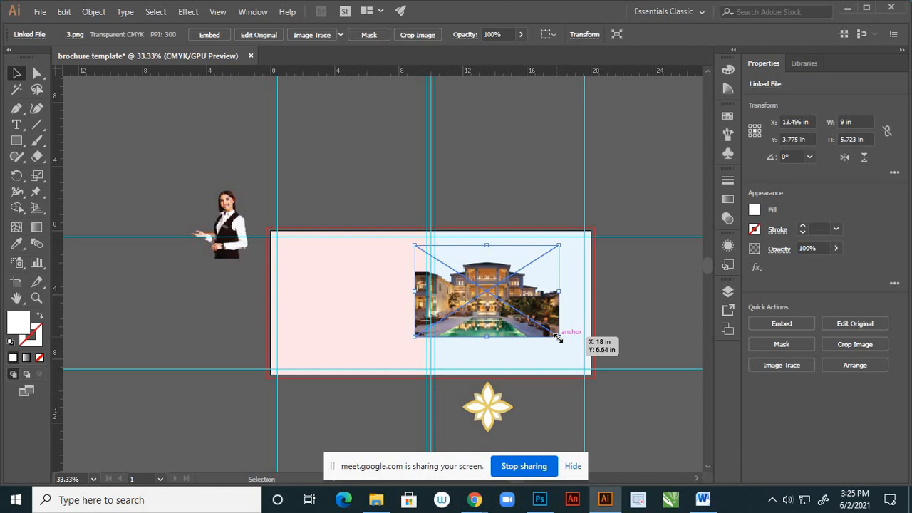
key(shift)
mouse_move(555, 335)
mouse_down()
mouse_move(537, 322)
mouse_move(546, 309)
mouse_move(539, 306)
mouse_move(581, 338)
mouse_move(573, 336)
mouse_up()
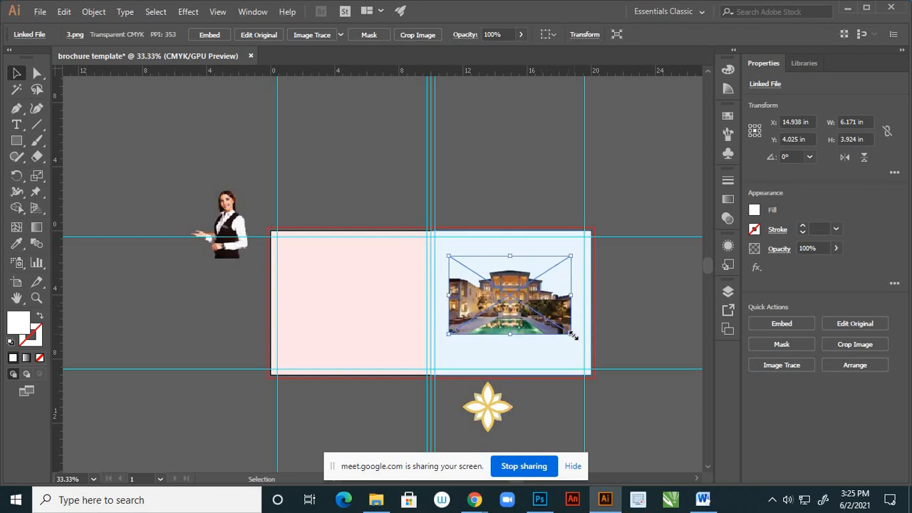
click(611, 320)
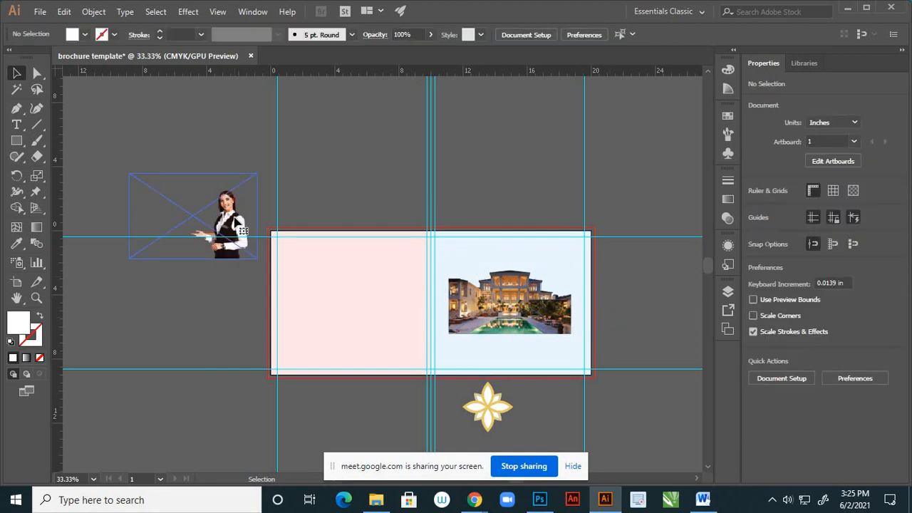
- Place the receptionist in the blue page's lower right area, standing on the bottom margin guide, and deselect
drag(235, 221, 563, 330)
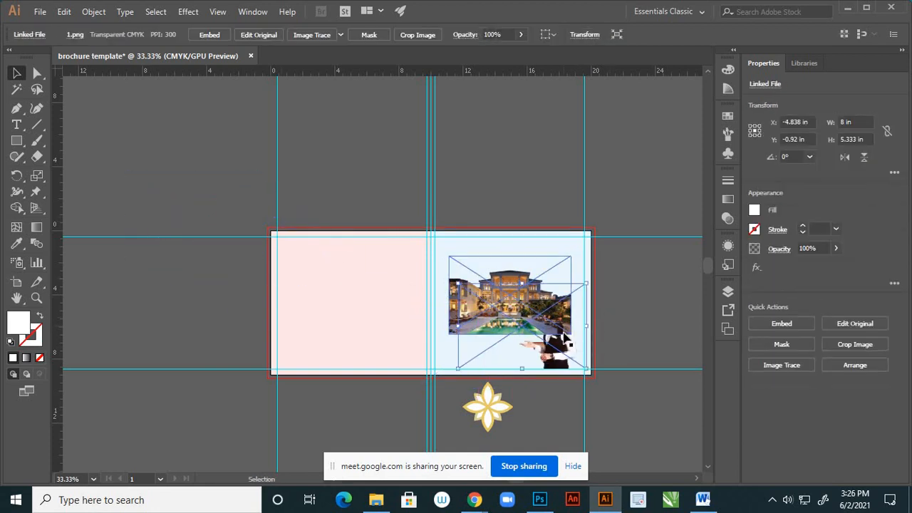
scroll(577, 374, up, 3)
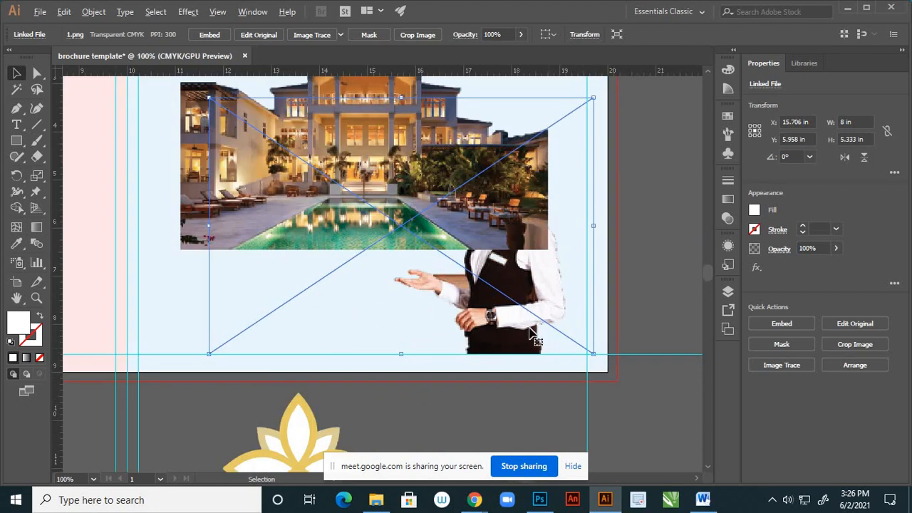
click(657, 276)
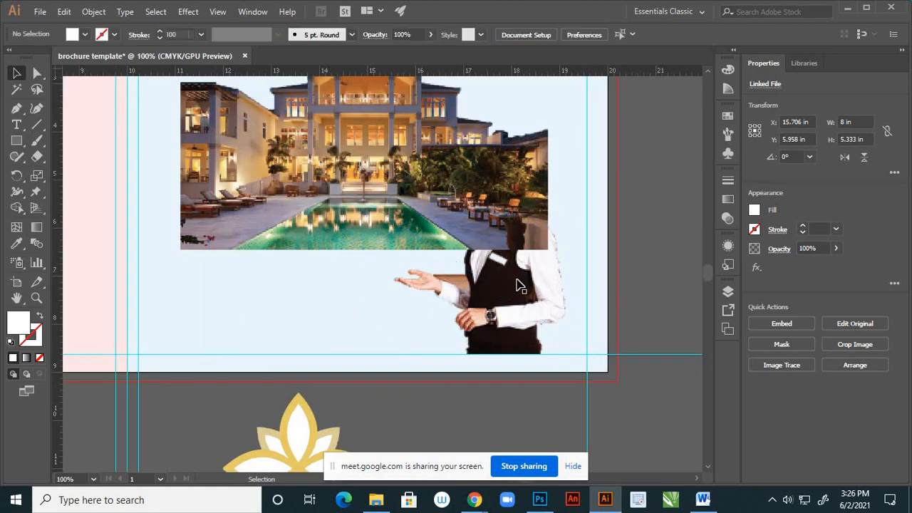
- Bring the receptionist image to the front so she stands over the hotel image, and deselect it
click(522, 283)
right_click(520, 276)
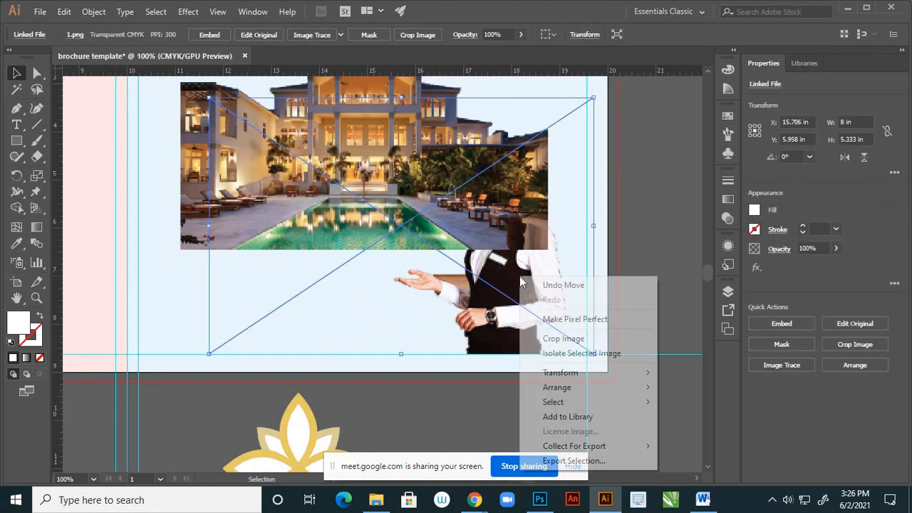
mouse_move(633, 391)
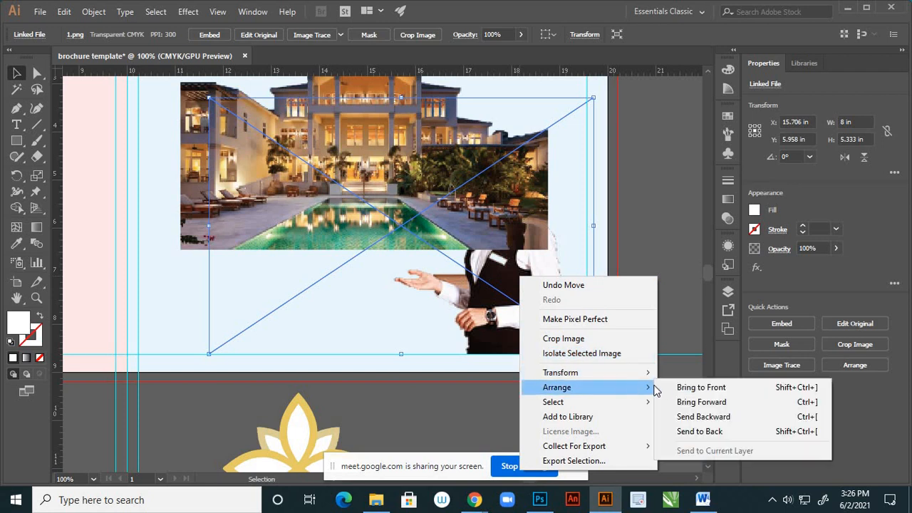
click(678, 392)
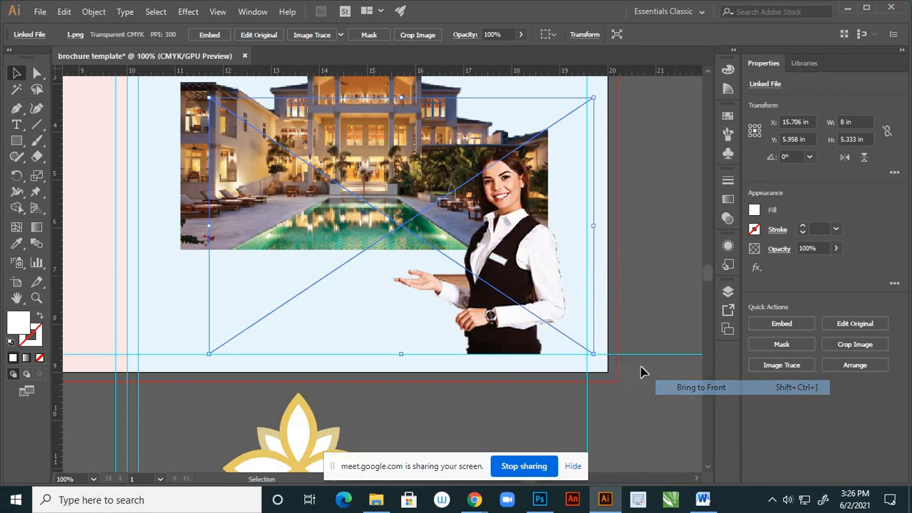
click(637, 312)
key(ctrl+minus)
scroll(534, 315, down, 1)
scroll(528, 293, up, 1)
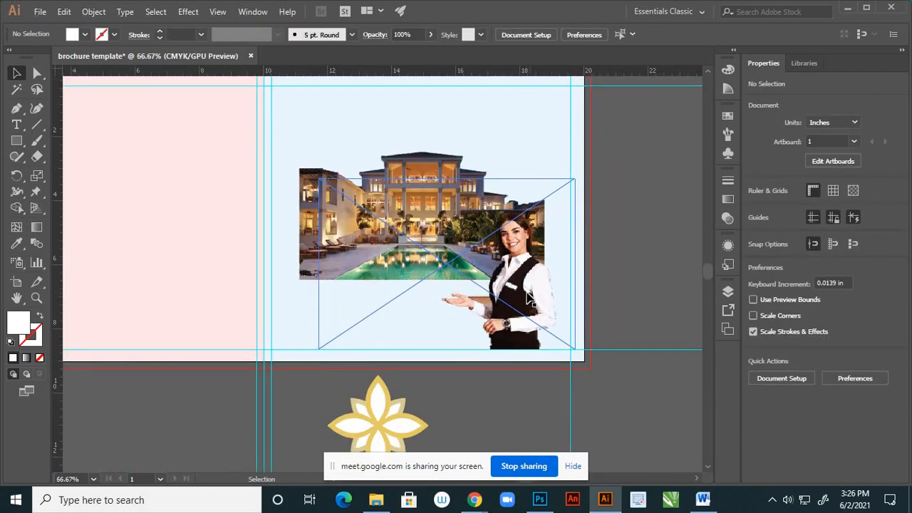
- Move the receptionist horizontally towards the blue page's right margin guide, keeping her on the bottom guide, and deselect her
click(535, 287)
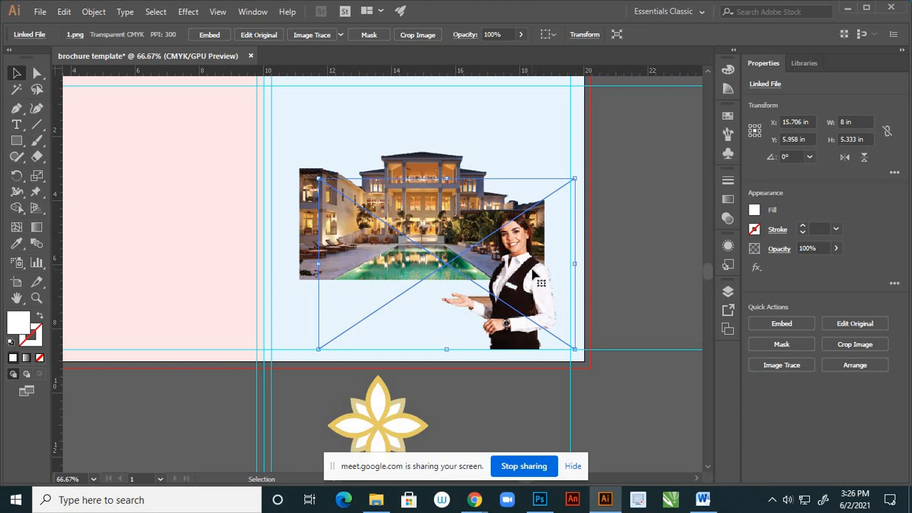
mouse_move(535, 274)
mouse_down()
mouse_move(548, 271)
mouse_move(526, 270)
mouse_up()
drag(529, 271, 551, 272)
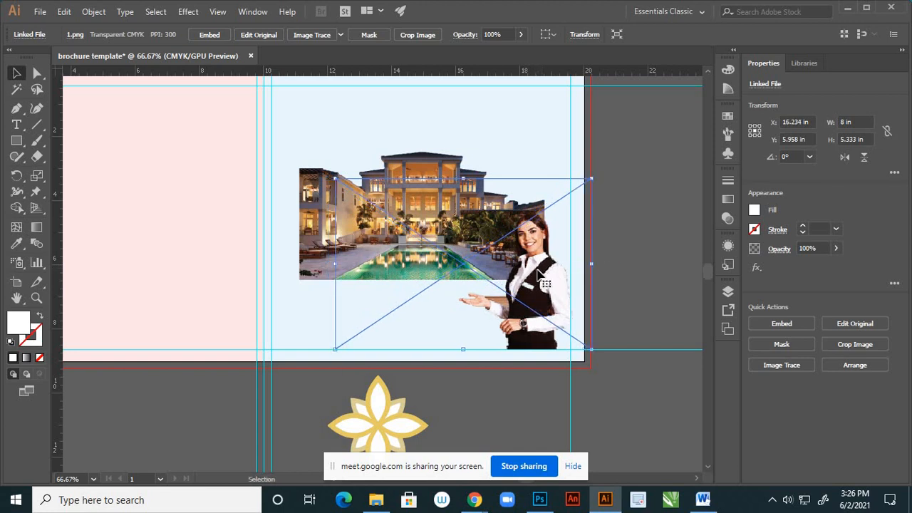
click(614, 298)
scroll(516, 292, down, 3)
scroll(516, 292, up, 3)
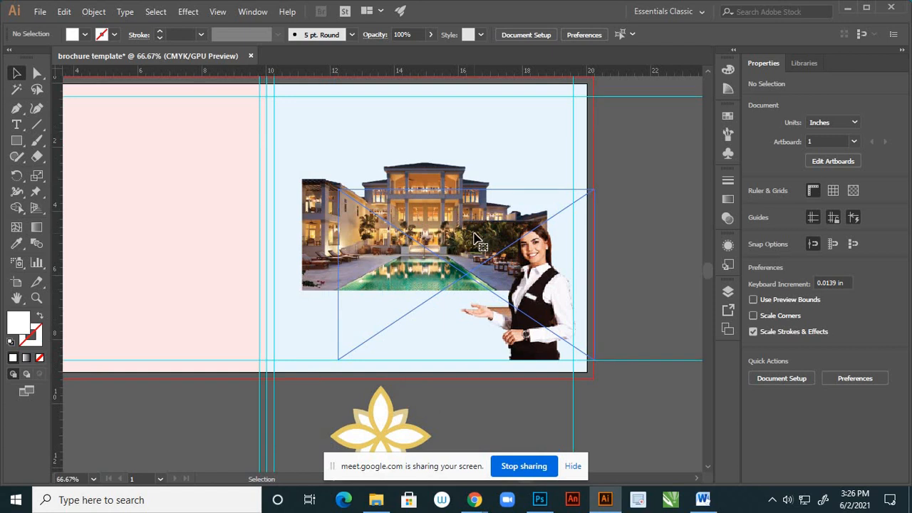
- Move the hotel image slightly up and left to about X 14.68 in, Y 3.78 in, and deselect it
click(481, 246)
drag(417, 184, 414, 165)
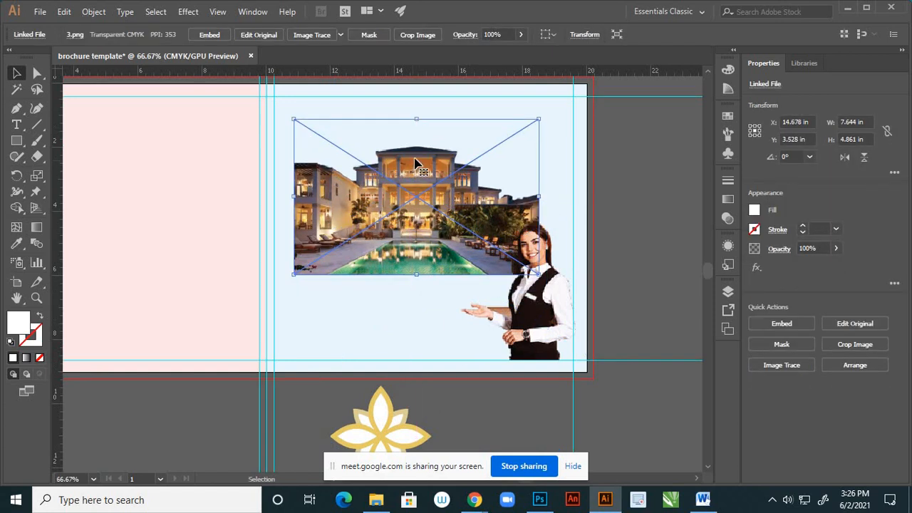
click(627, 264)
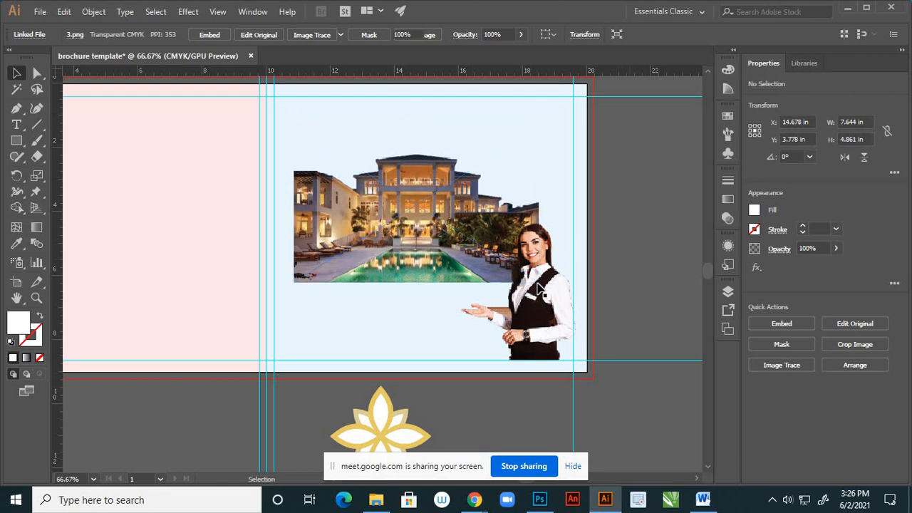
scroll(540, 287, down, 1)
scroll(540, 288, down, 1)
scroll(531, 302, up, 2)
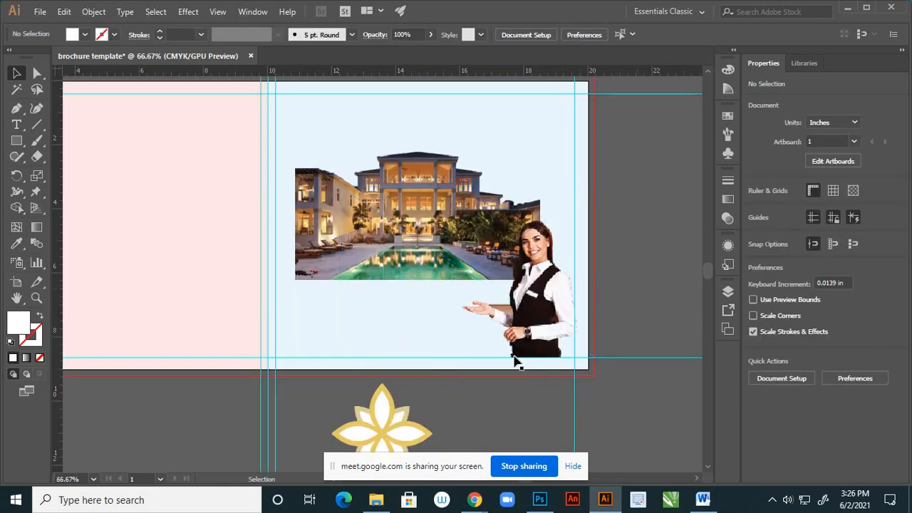
- Place the logo below the hotel beside the receptionist's open hand, scaled proportionally to about 1.7 in wide, and deselect it
drag(391, 418, 445, 324)
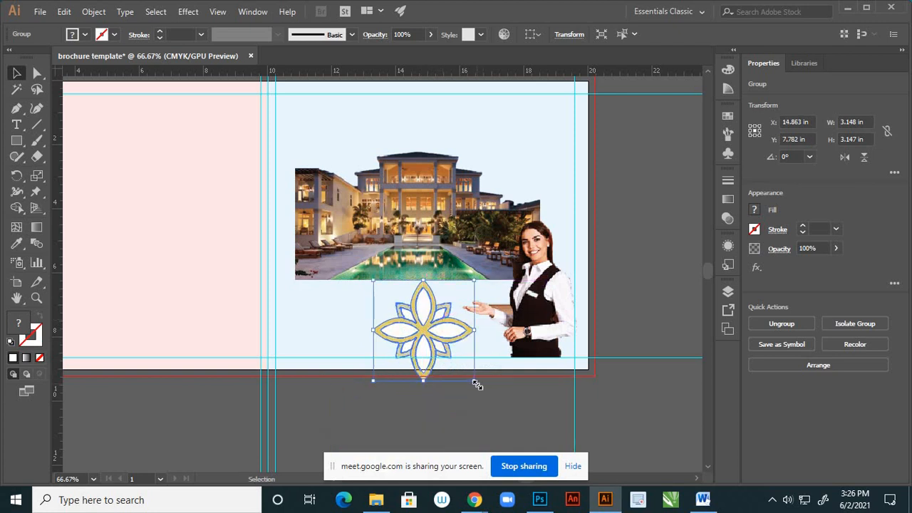
drag(473, 381, 446, 323)
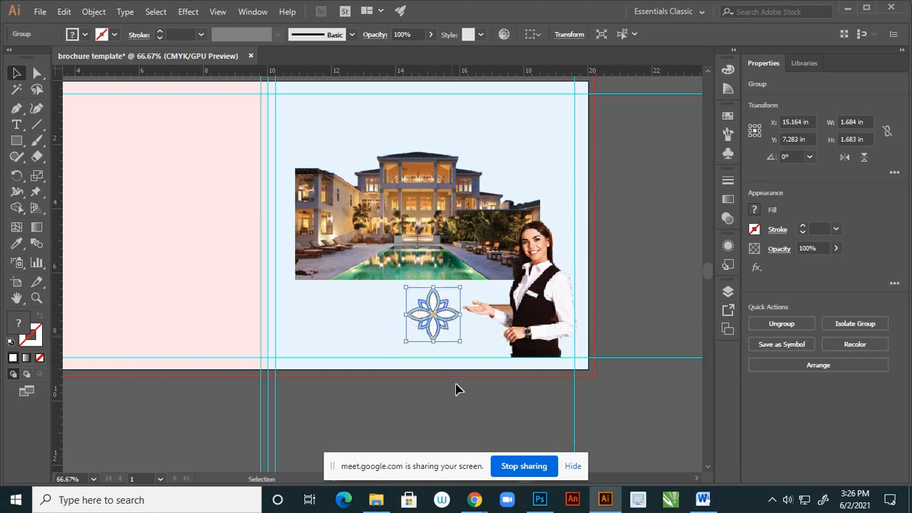
click(456, 387)
scroll(484, 380, down, 2)
scroll(490, 388, up, 2)
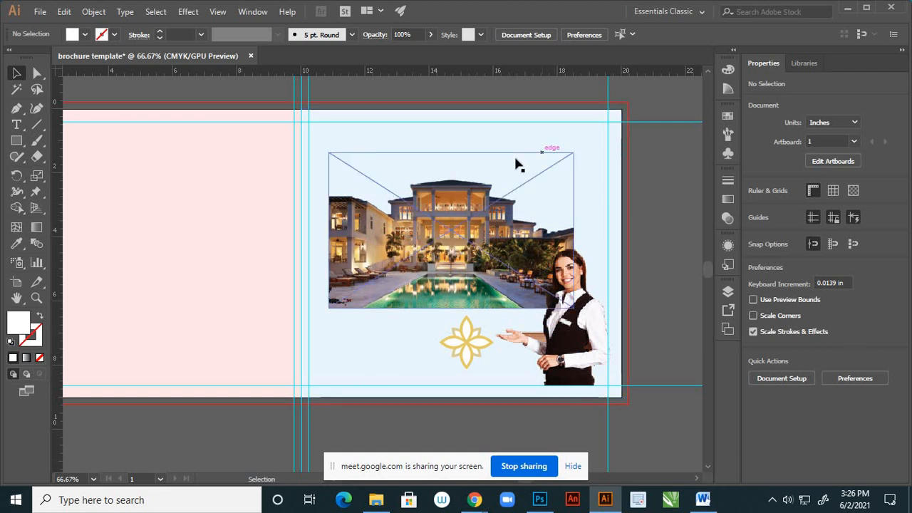
scroll(515, 186, down, 2)
scroll(510, 163, up, 2)
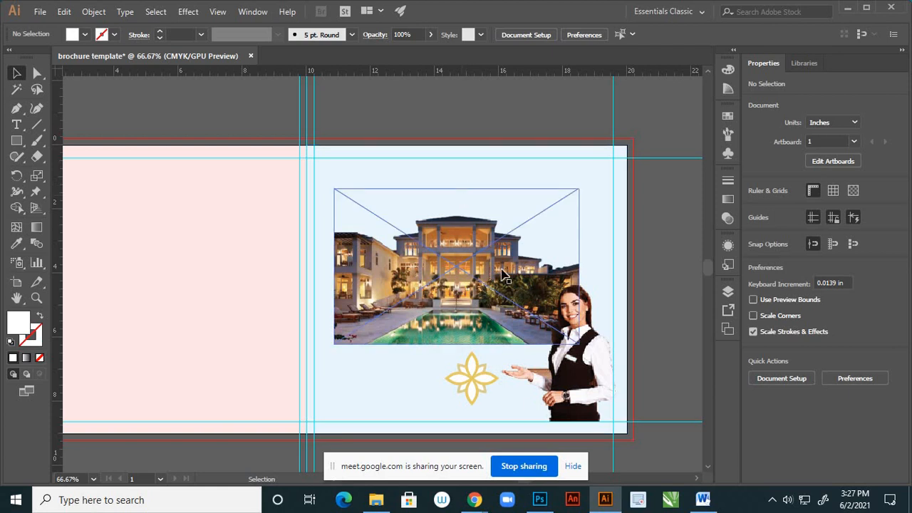
- Fine-tune the receptionist's horizontal position against the right margin guide, ending at X 16.22 in
click(526, 280)
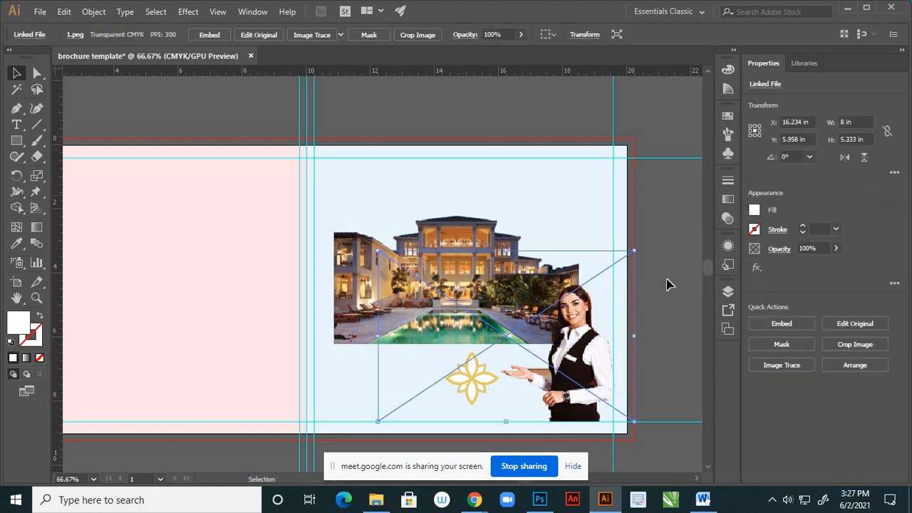
key(Right)
key(Right)
key(Right)
key(Right)
key(Right)
key(Right)
key(Right)
key(Right)
key(Right)
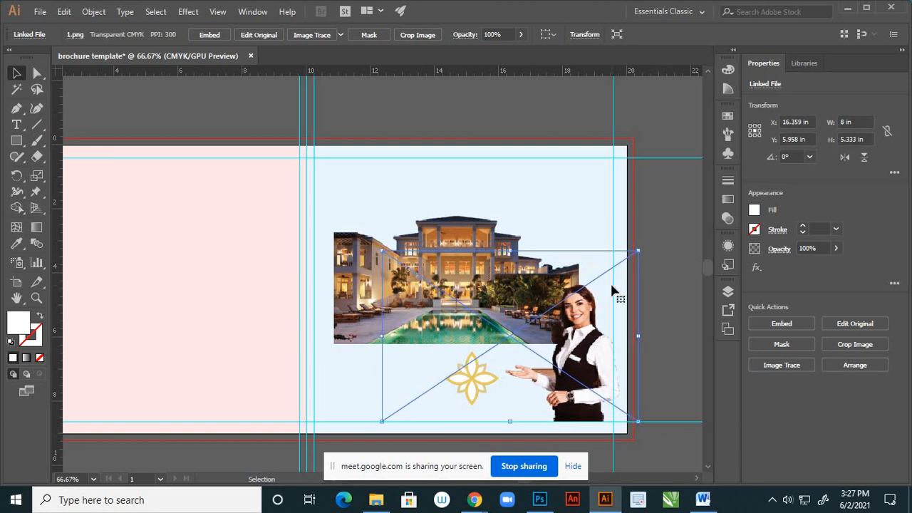
key(Left)
key(Left)
key(Left)
key(Left)
key(Left)
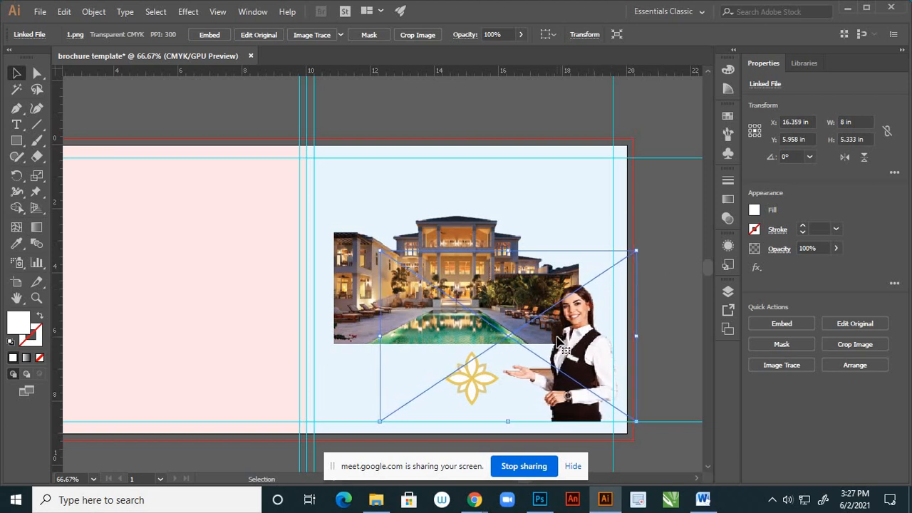
key(Left)
key(Left)
key(Left)
key(Left)
key(Left)
key(Left)
key(Left)
key(Left)
key(Left)
key(Left)
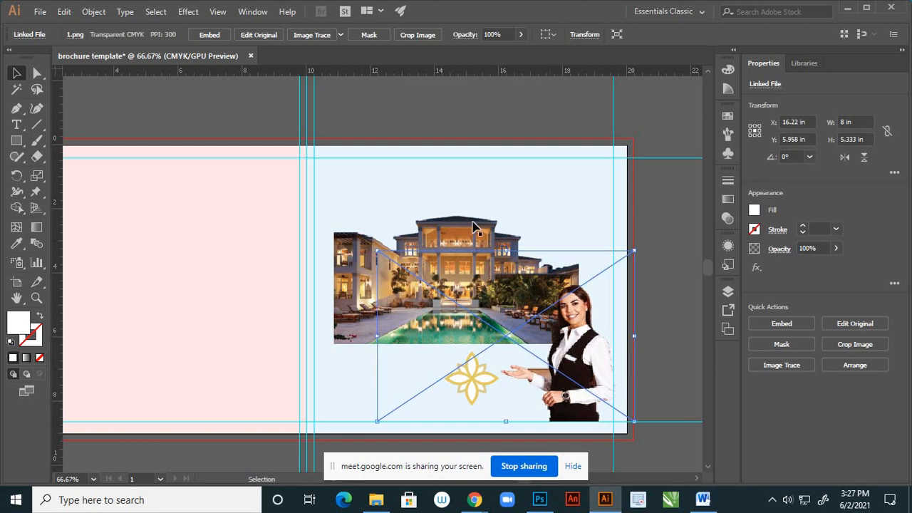
- Nudge the hotel image right to X 14.928 in and deselect it
click(473, 228)
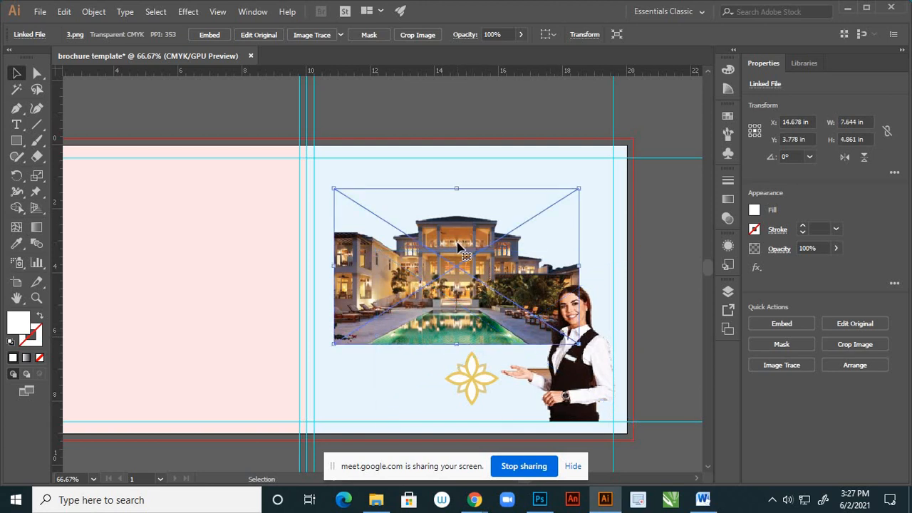
key(Right)
key(Right)
key(Right)
key(Right)
key(Right)
key(Right)
key(Right)
key(Right)
key(Right)
key(Right)
key(Right)
key(Right)
key(Right)
key(Right)
key(Right)
key(Right)
key(Right)
key(Right)
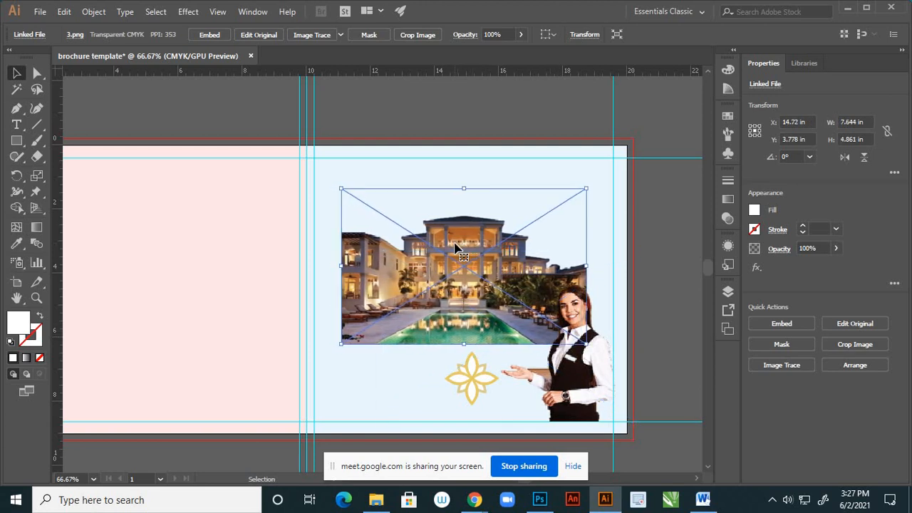
key(Right)
key(Right)
key(Right)
key(Right)
key(Right)
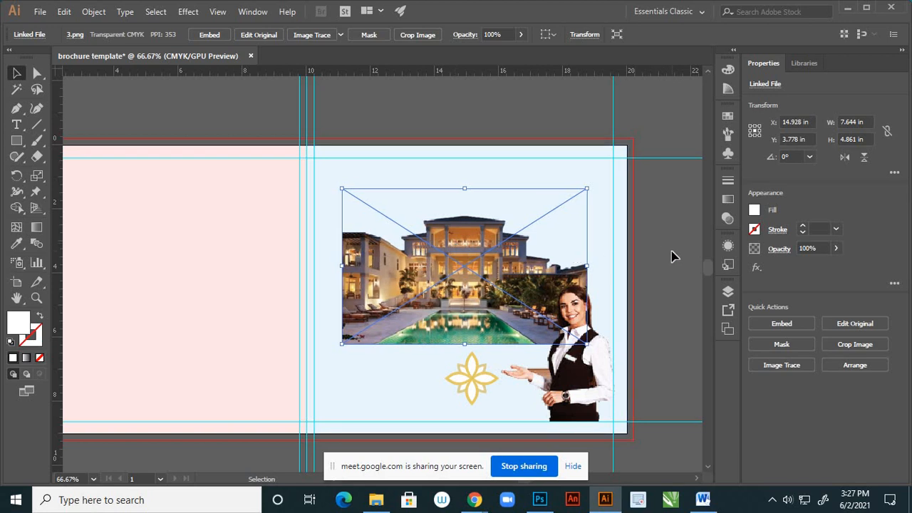
click(673, 256)
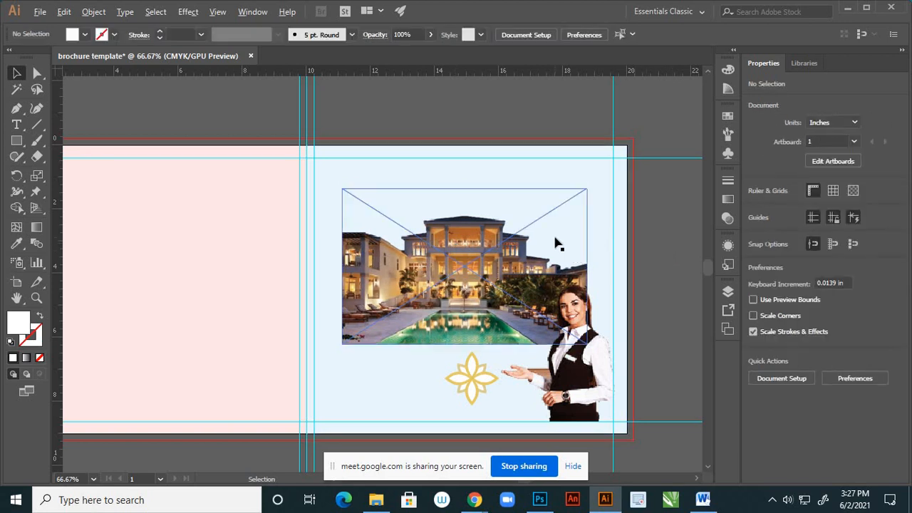
alt+scroll(553, 240, down, 1)
alt+scroll(527, 220, up, 1)
alt+scroll(428, 228, up, 2)
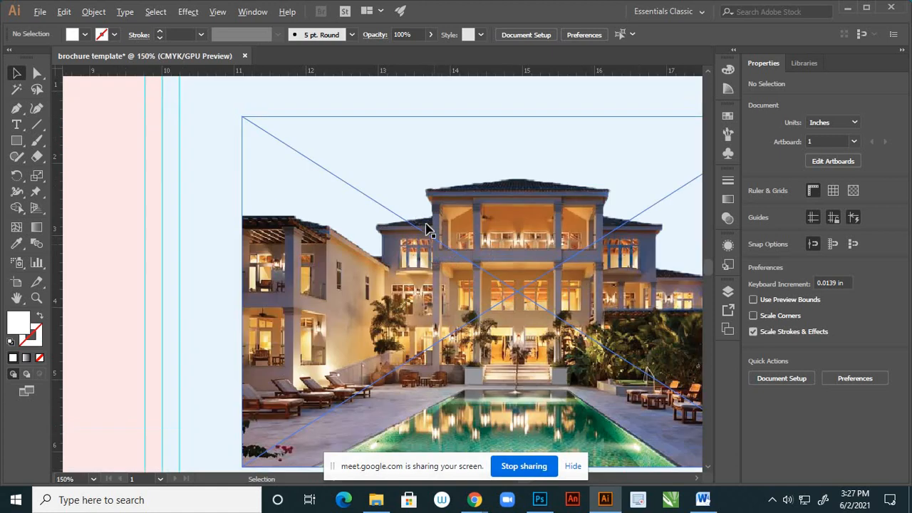
- Prepare the Rectangle tool with no fill and a black stroke
click(16, 140)
alt+scroll(380, 178, down, 1)
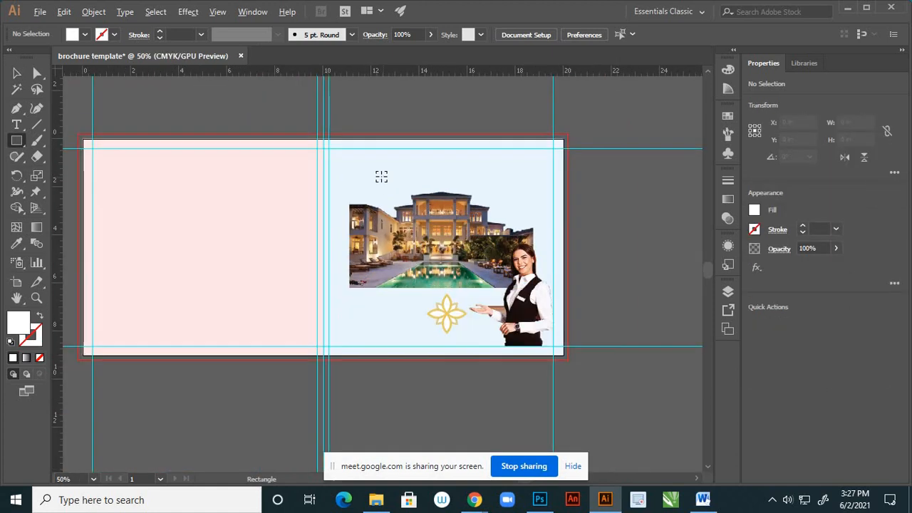
alt+scroll(380, 177, up, 2)
alt+scroll(314, 150, down, 1)
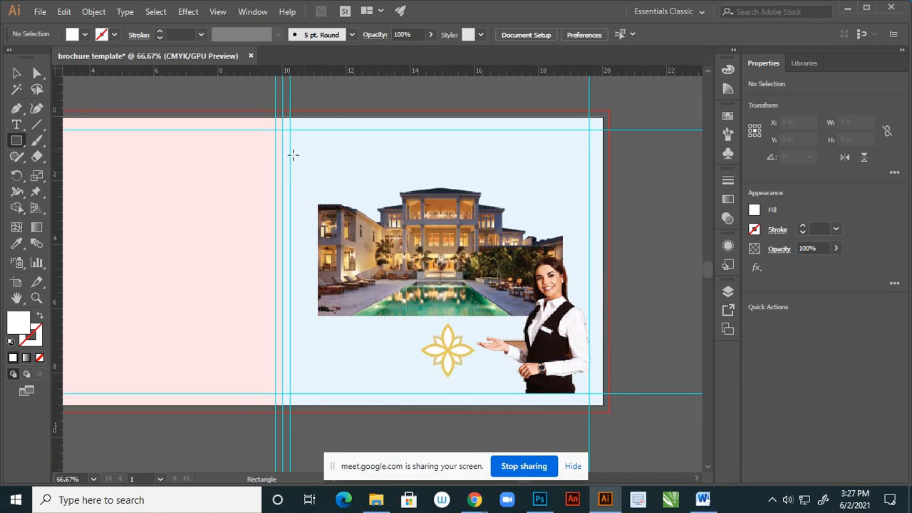
click(41, 318)
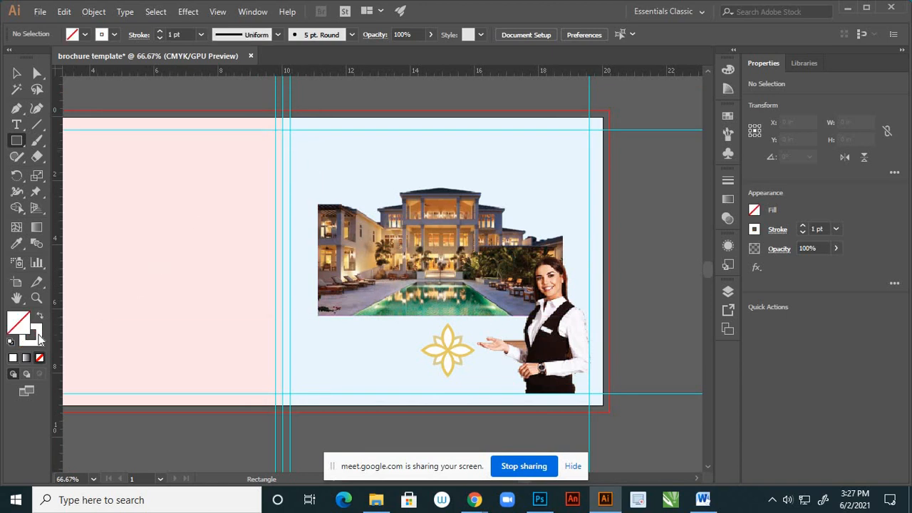
double_click(39, 335)
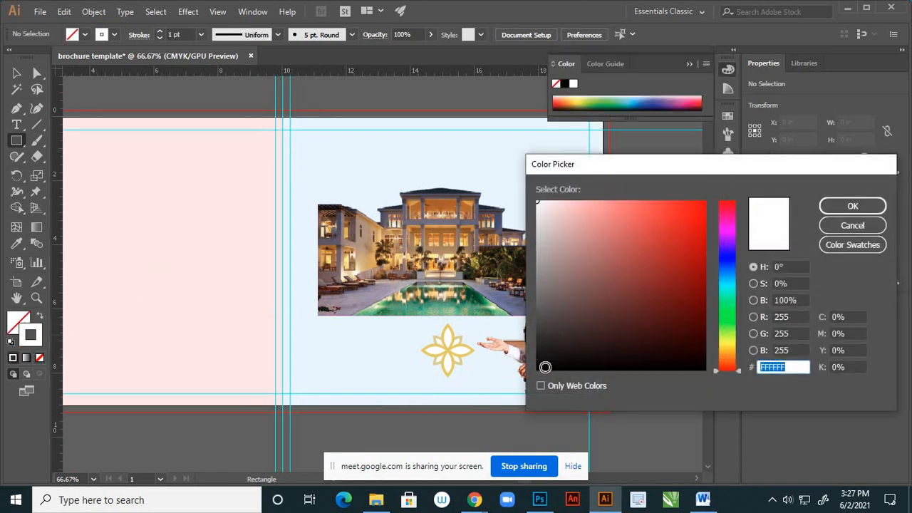
click(544, 369)
click(846, 207)
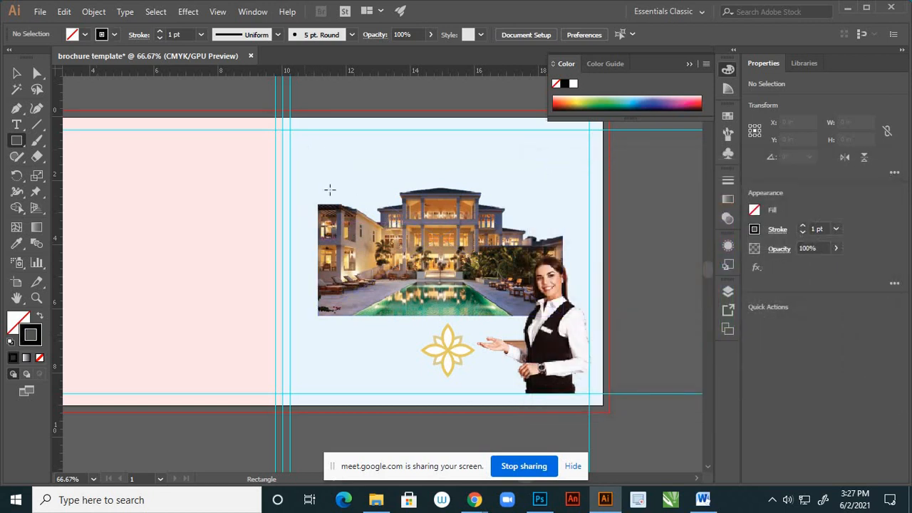
- Draw a rectangular frame about 8.5 by 5.7 in around the hotel image, leaving an even margin at its sides
drag(304, 150, 577, 329)
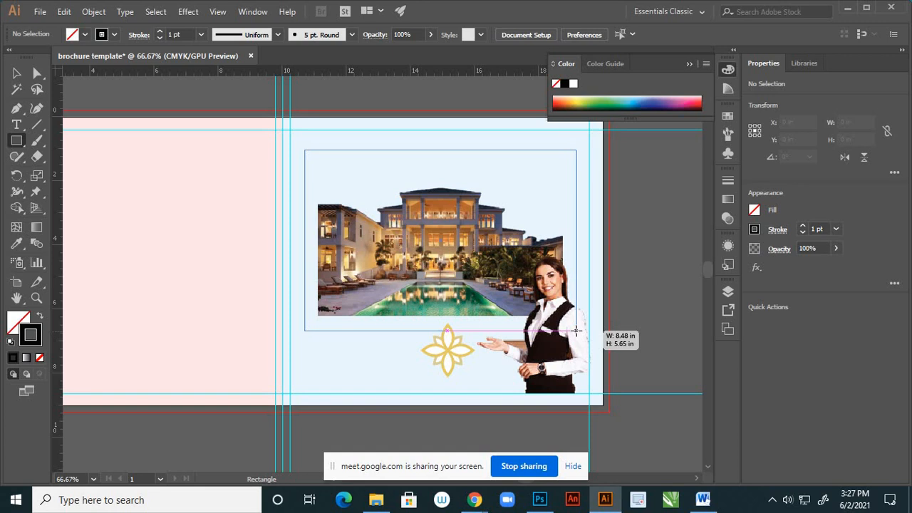
drag(578, 333, 577, 330)
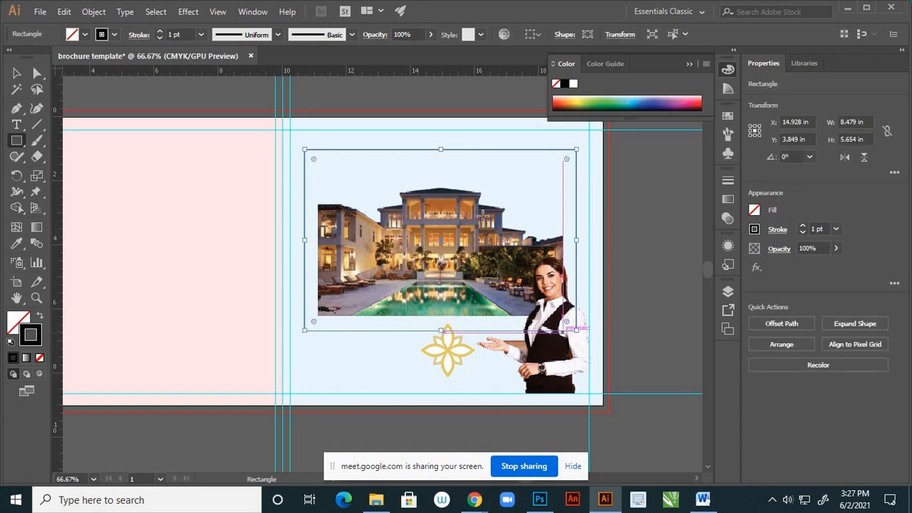
scroll(458, 143, up, 1)
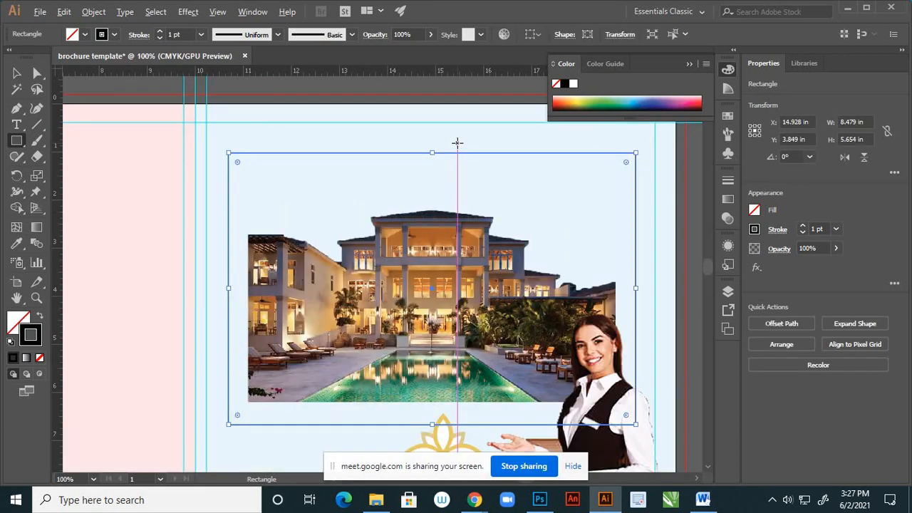
click(18, 73)
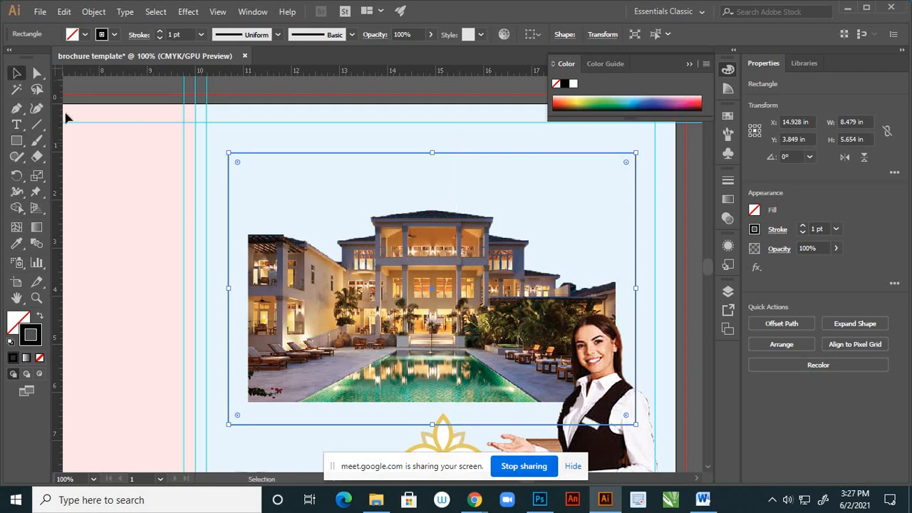
- Set the stroke weight of the frame around the hotel image to 5 pt
scroll(518, 271, down, 2)
scroll(550, 264, up, 2)
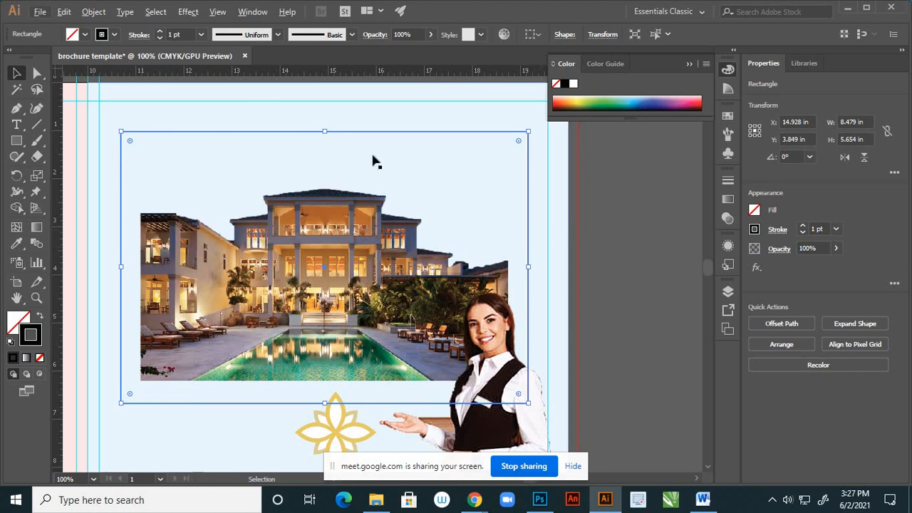
click(201, 36)
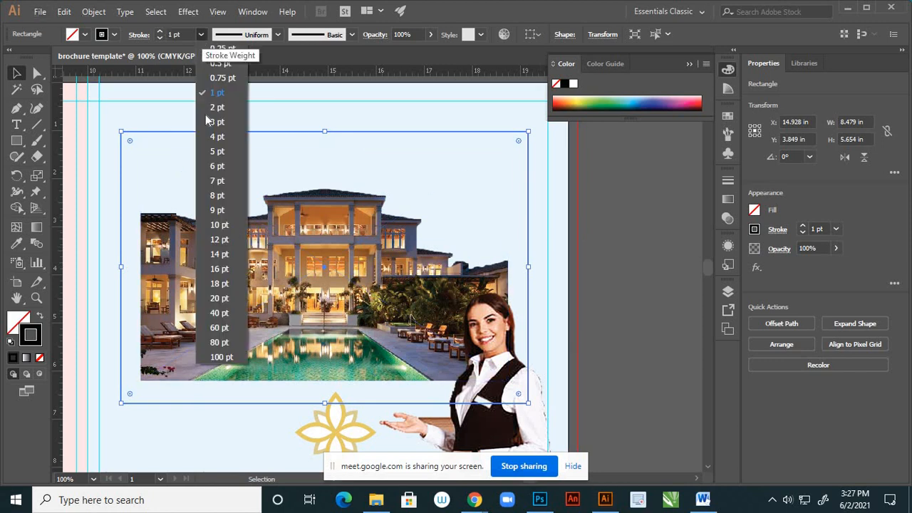
click(217, 157)
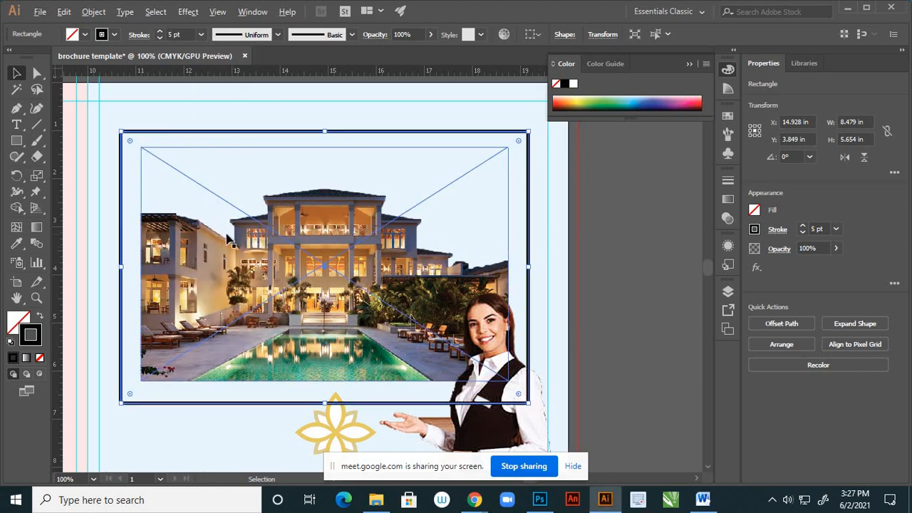
- Open the Borders_Decorative brush library and enlarge its panel clear of the frame around the hotel image
scroll(230, 241, down, 1)
scroll(445, 161, up, 1)
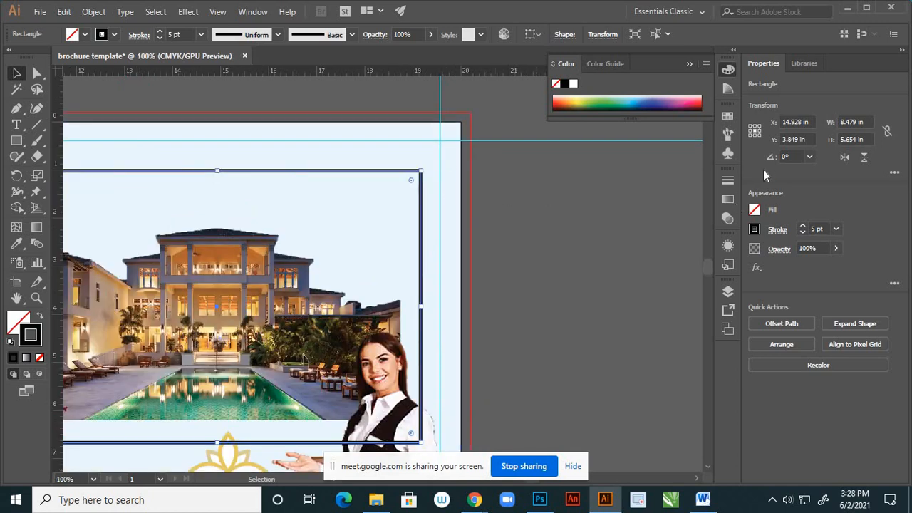
click(728, 135)
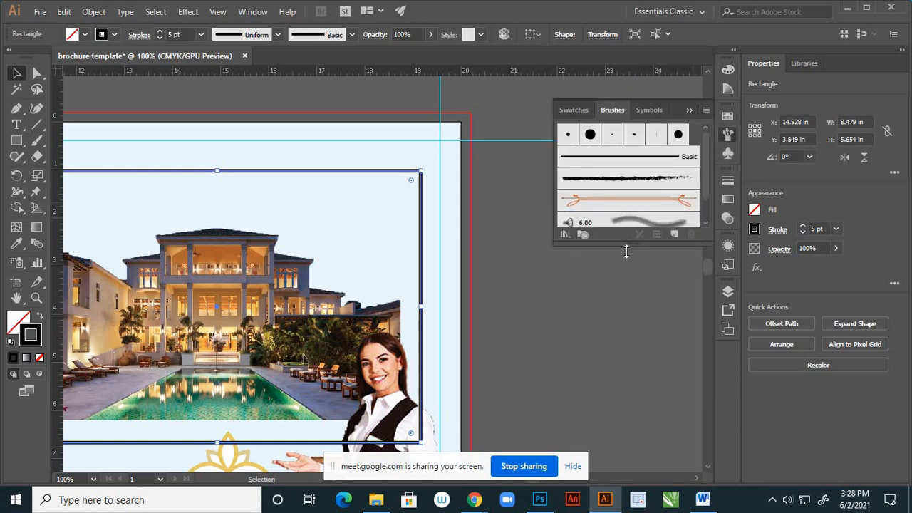
drag(627, 251, 618, 345)
click(564, 334)
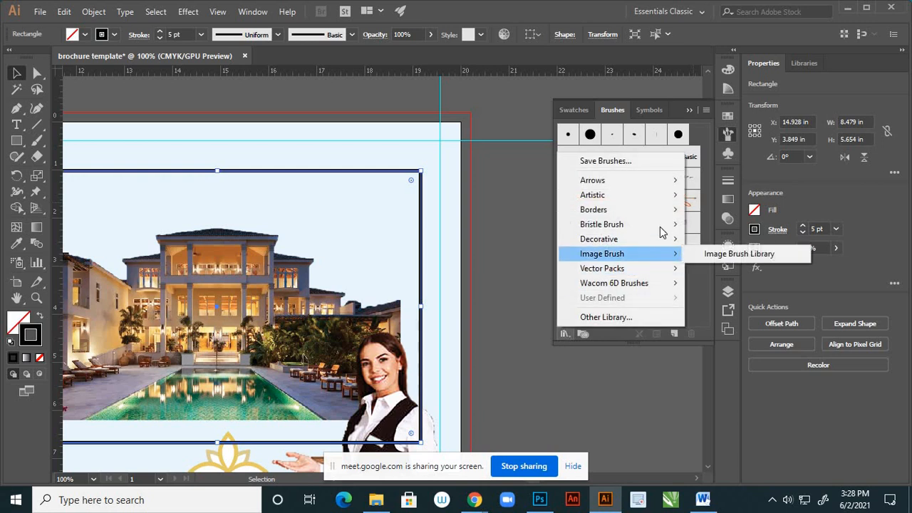
mouse_move(674, 215)
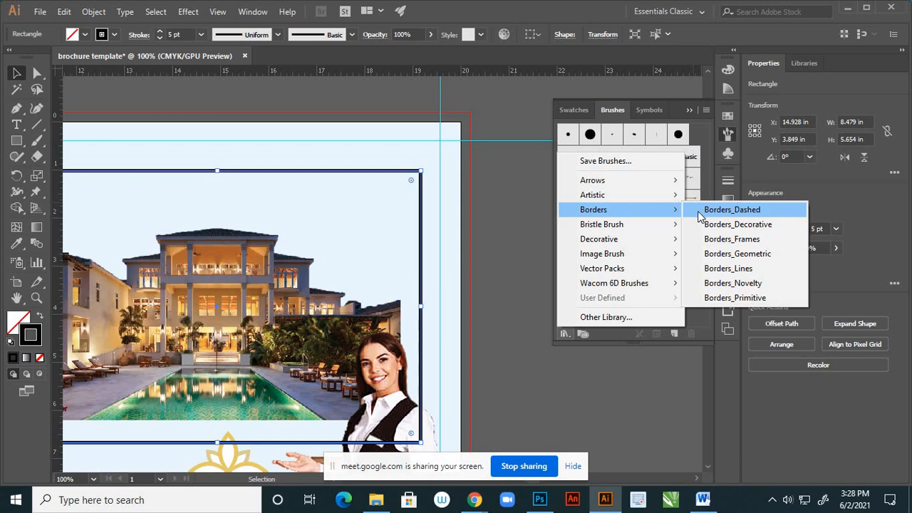
click(732, 225)
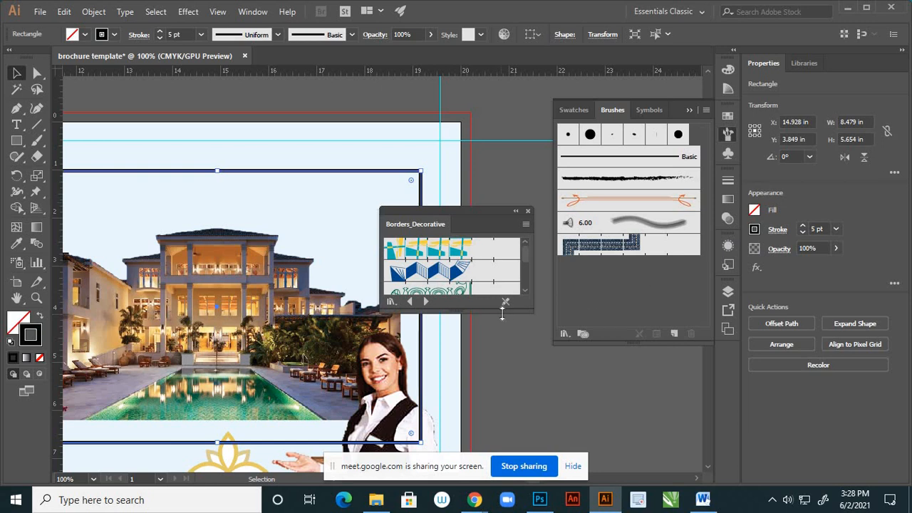
drag(503, 314, 495, 379)
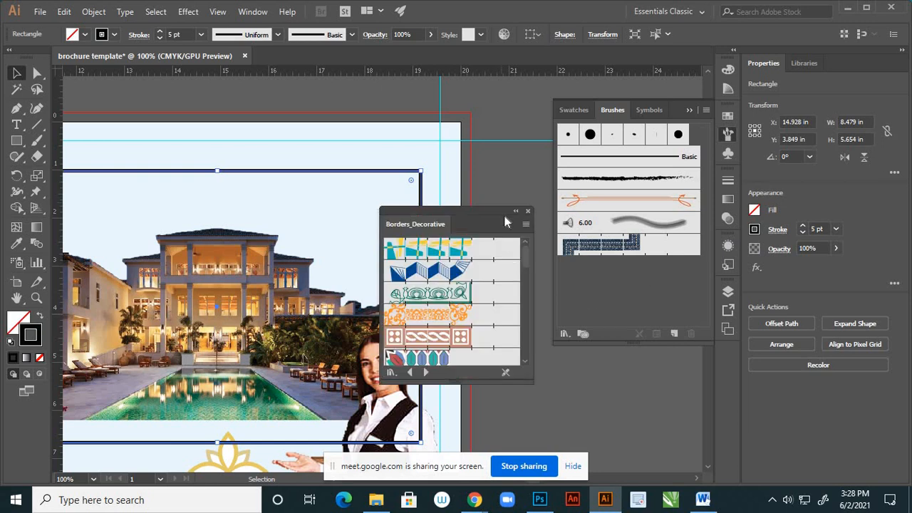
drag(504, 209, 559, 214)
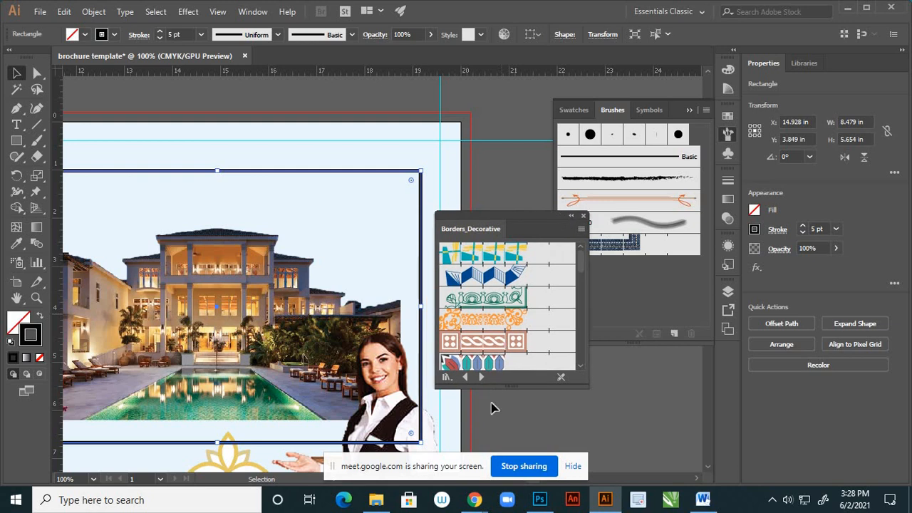
drag(508, 387, 508, 417)
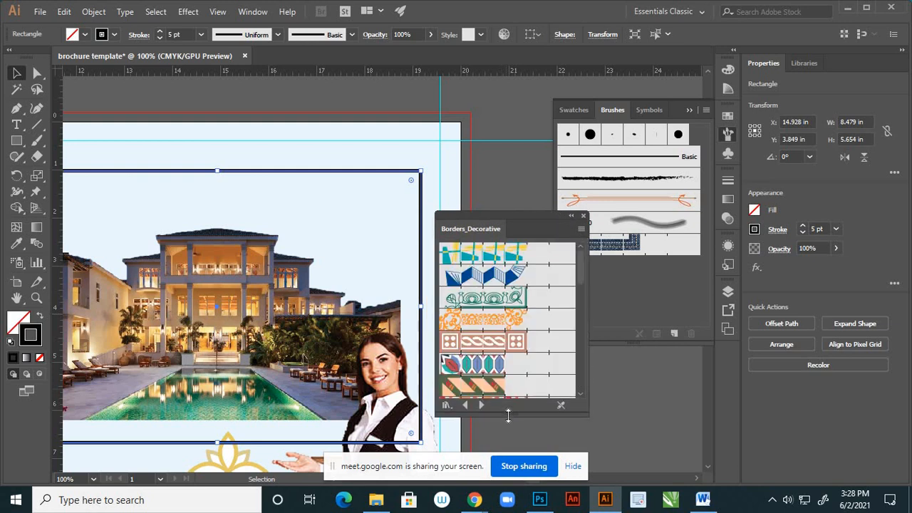
- Try the orange Baroque, Gemstones and gold ornate-cornered border brushes on the frame around the hotel image
click(512, 322)
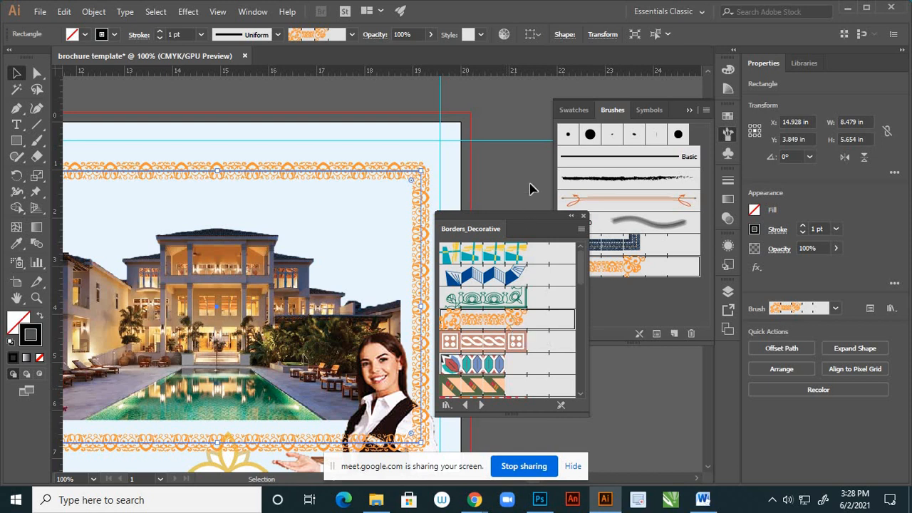
drag(539, 212, 567, 146)
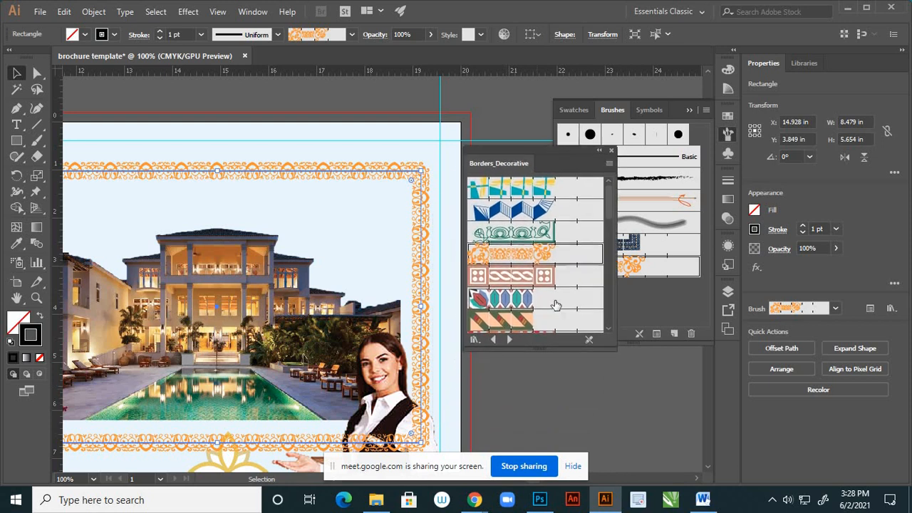
drag(563, 350, 565, 394)
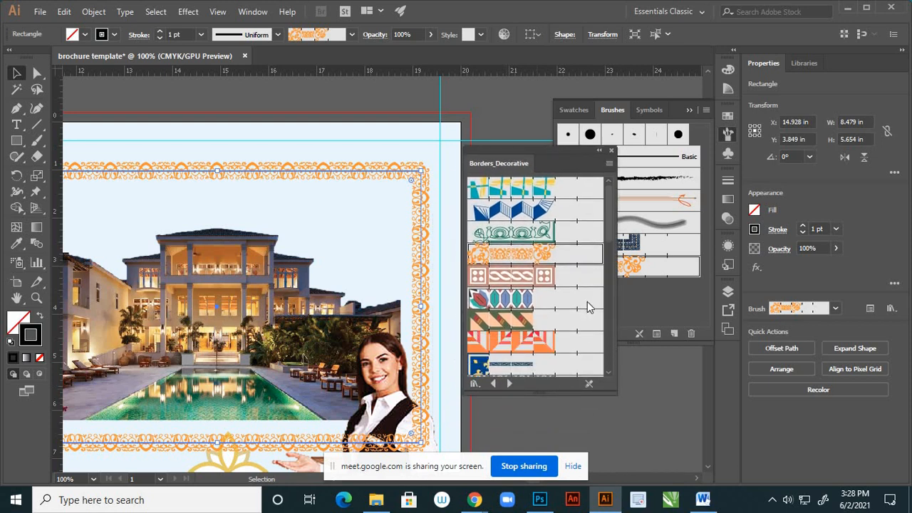
scroll(589, 306, down, 4)
click(520, 353)
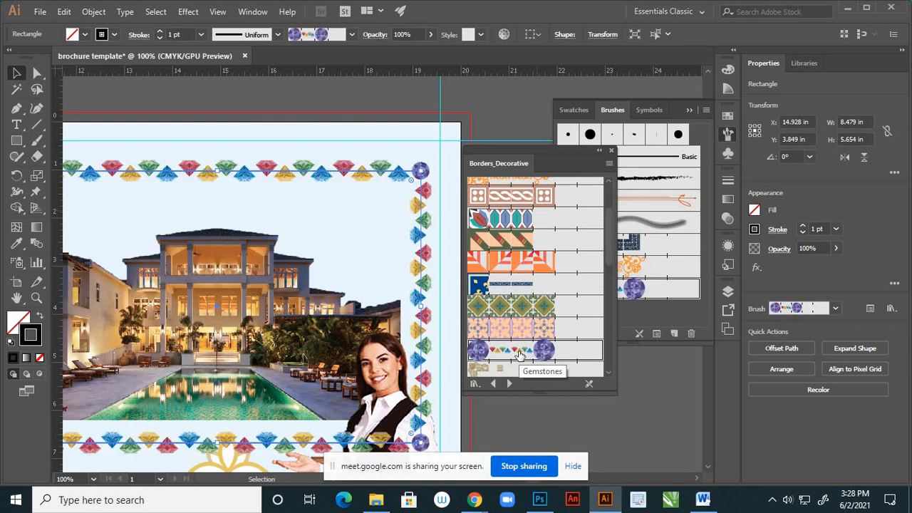
click(483, 371)
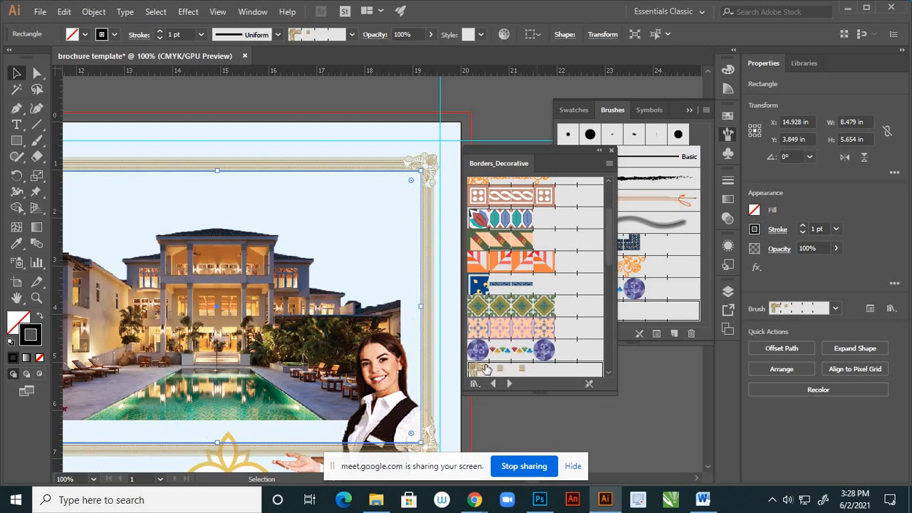
- Compare the red-brown braided, green scroll and orange Baroque border brushes on the frame
click(543, 197)
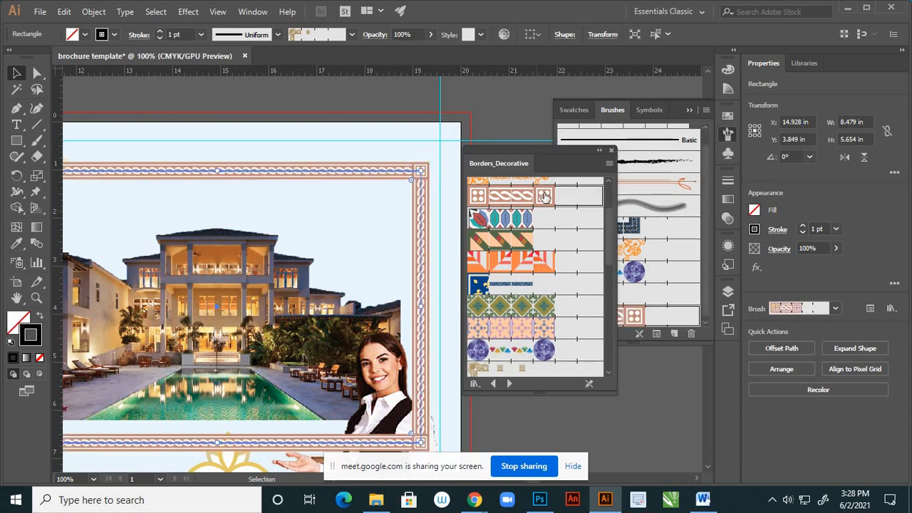
scroll(549, 211, up, 1)
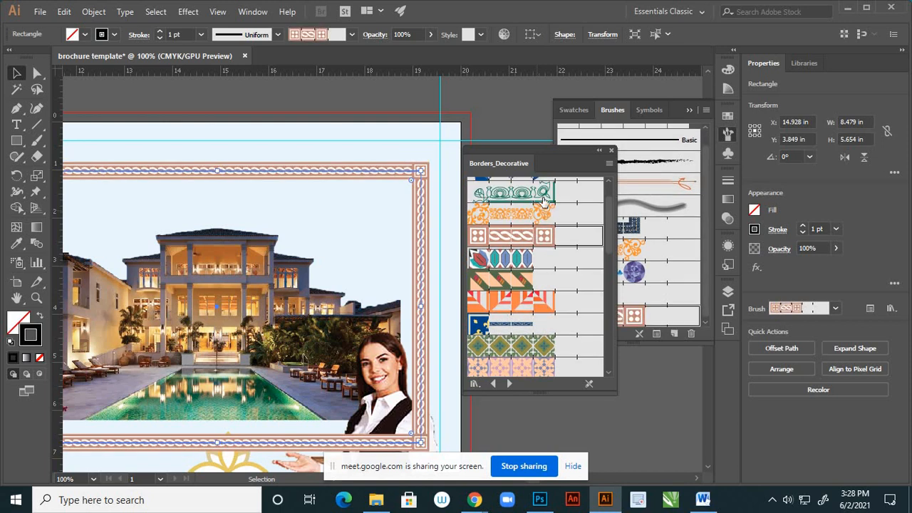
click(544, 199)
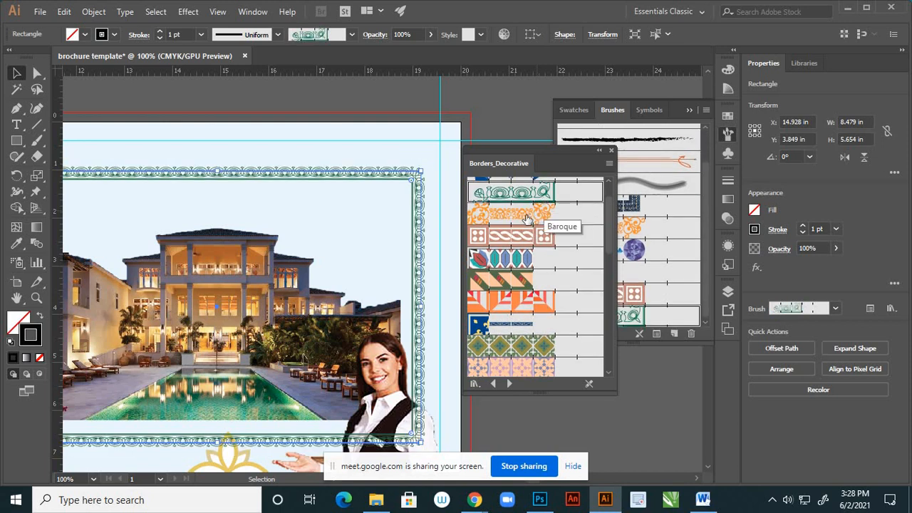
click(527, 216)
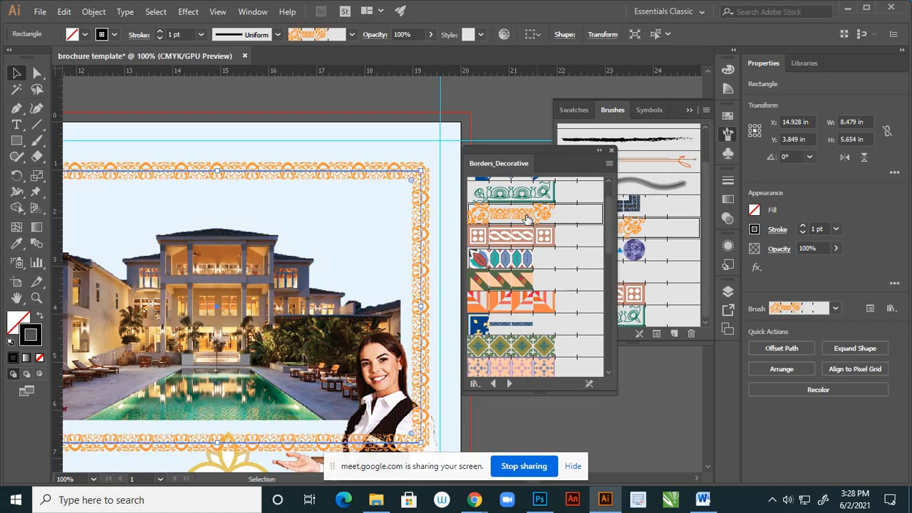
- Try the Fleur-de-lis, Gothic and Marjoram border brushes on the frame around the hotel image
scroll(528, 222, up, 1)
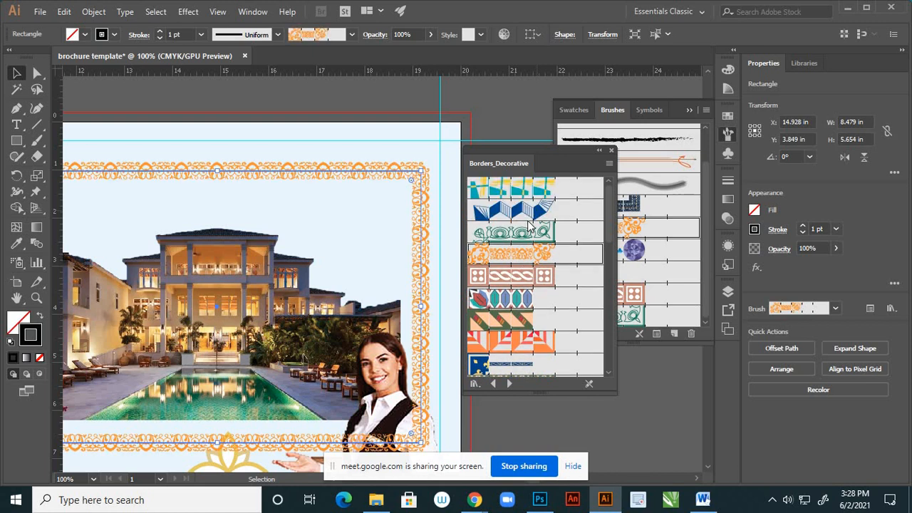
scroll(530, 225, down, 1)
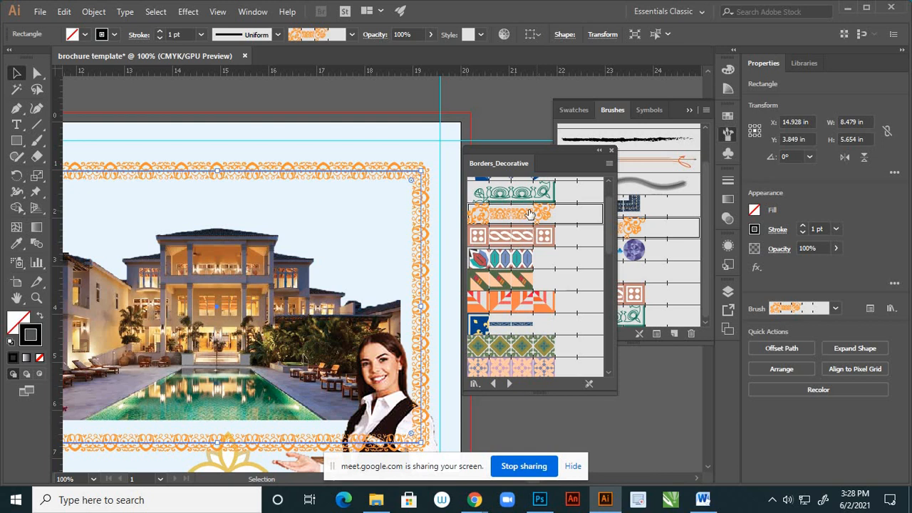
scroll(529, 213, down, 1)
click(526, 286)
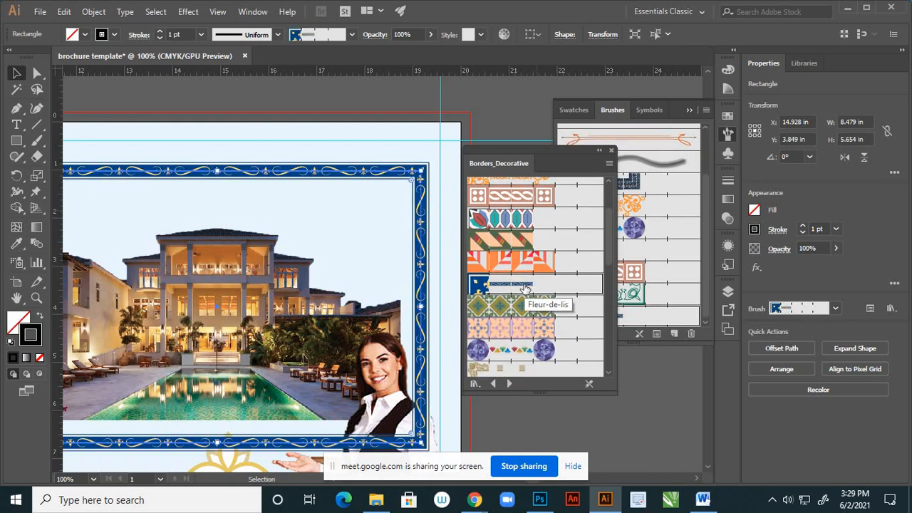
scroll(543, 255, down, 2)
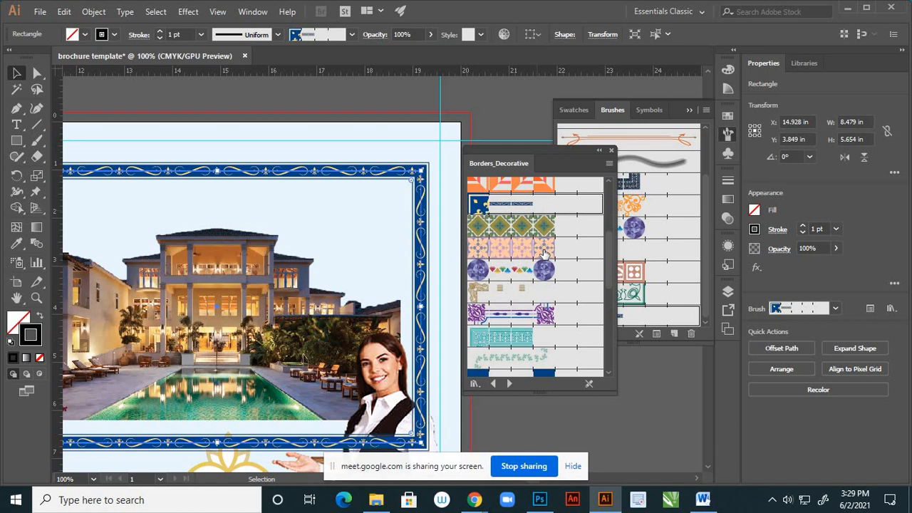
click(529, 315)
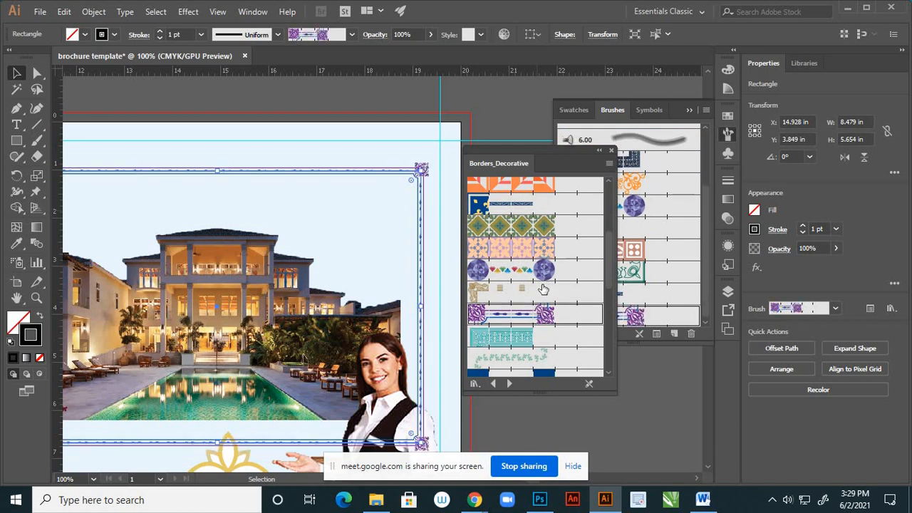
scroll(538, 325, down, 1)
click(538, 318)
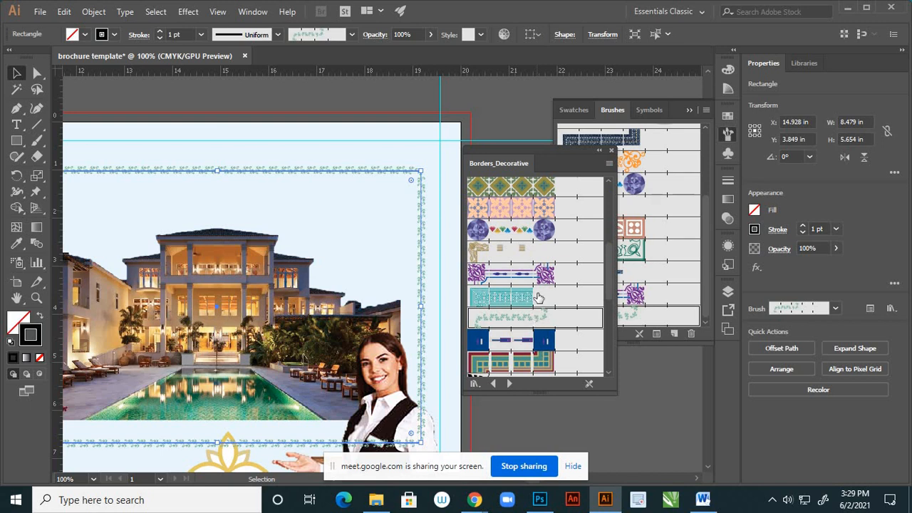
- Try the Ornaments, Rococo and pale beige patterned border brushes on the frame
scroll(539, 300, down, 1)
click(523, 348)
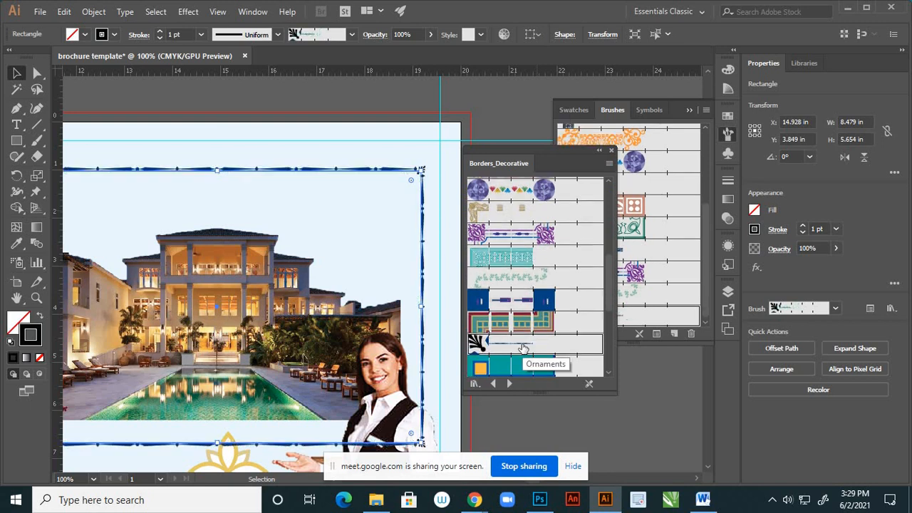
scroll(540, 325, down, 2)
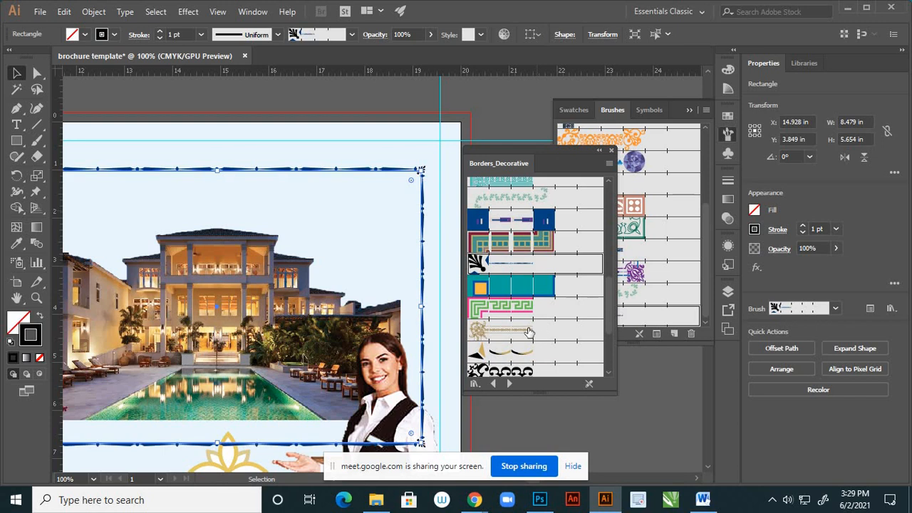
click(529, 331)
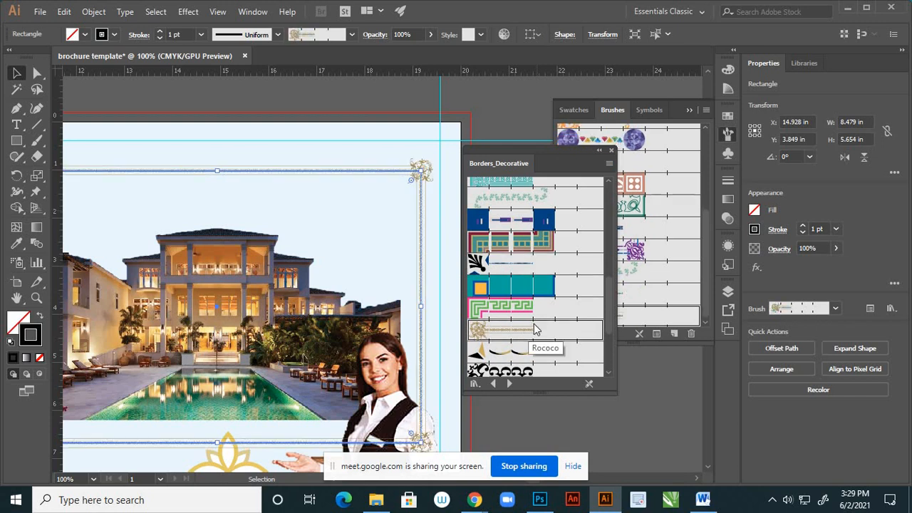
scroll(535, 330, down, 1)
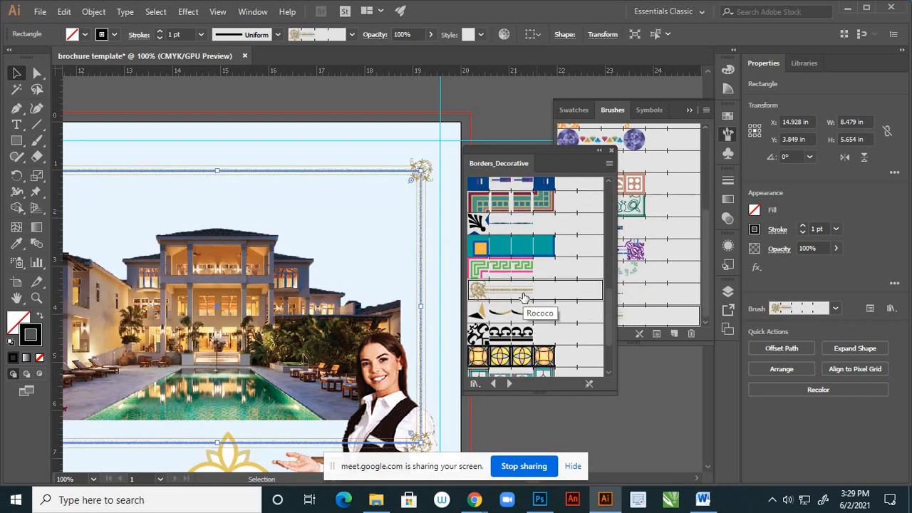
scroll(524, 299, down, 2)
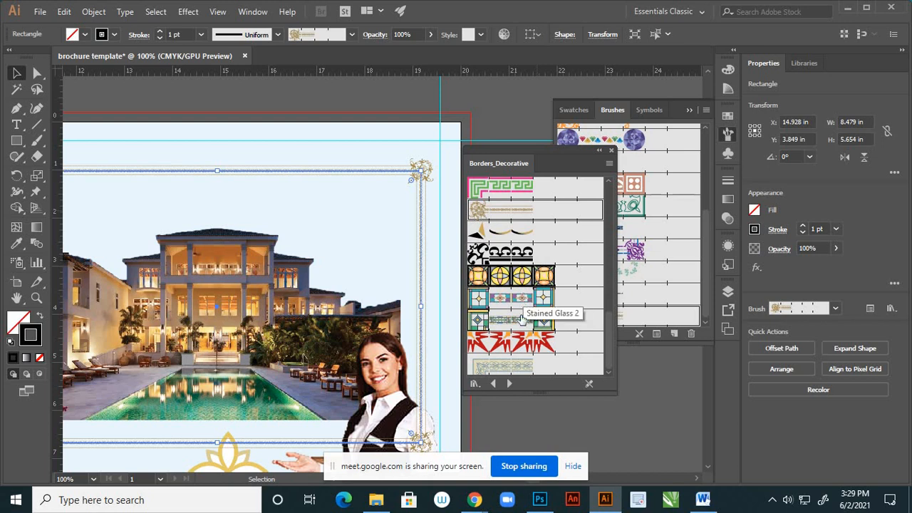
click(526, 366)
- Try the Ornaments, Marjoram, Gothic and Gemstones border brushes on the frame again
scroll(526, 364, up, 3)
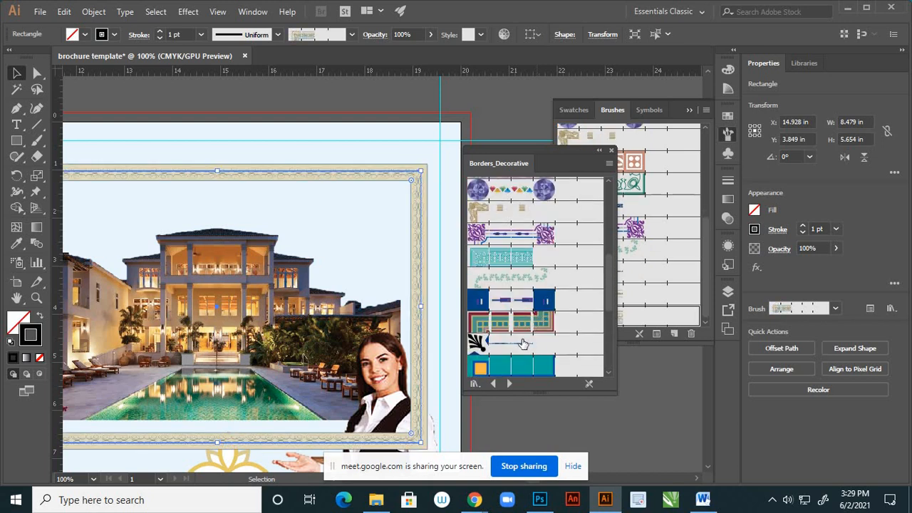
click(523, 344)
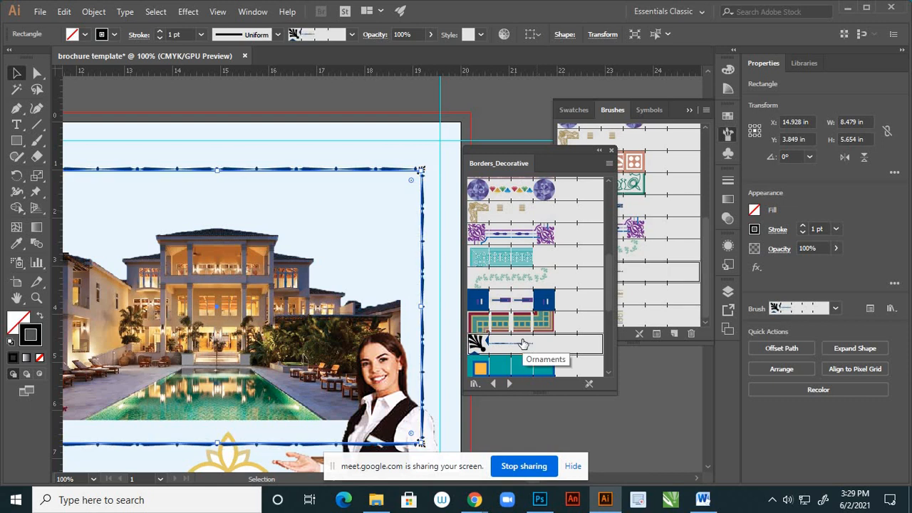
click(521, 283)
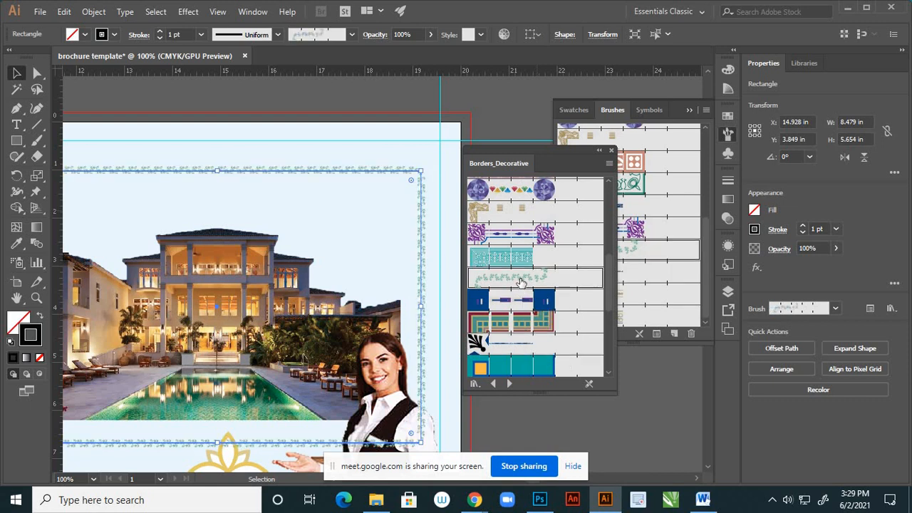
click(519, 235)
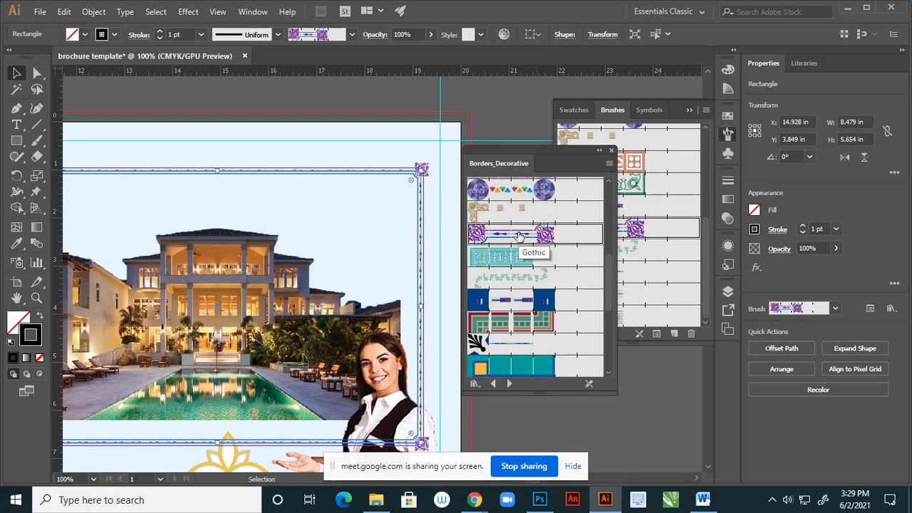
scroll(528, 256, up, 3)
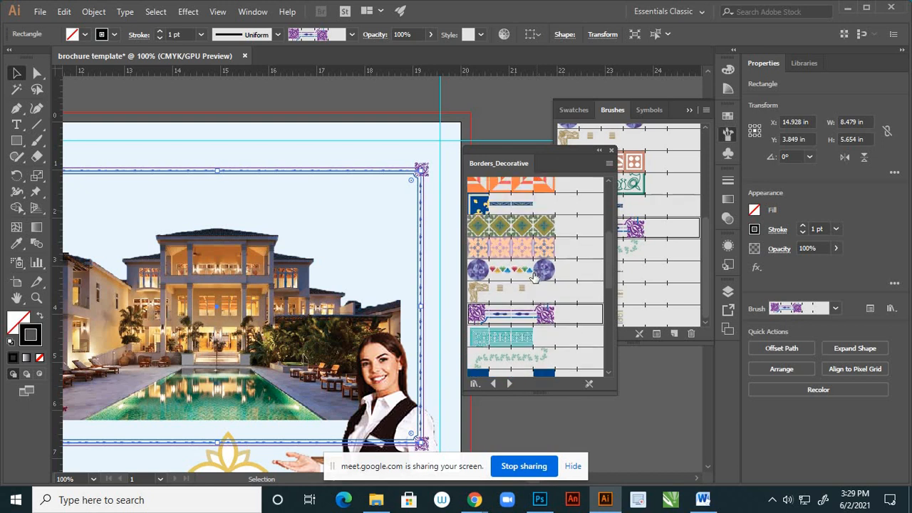
click(535, 277)
- Apply the orange Baroque border brush to the frame around the hotel image
scroll(515, 275, up, 3)
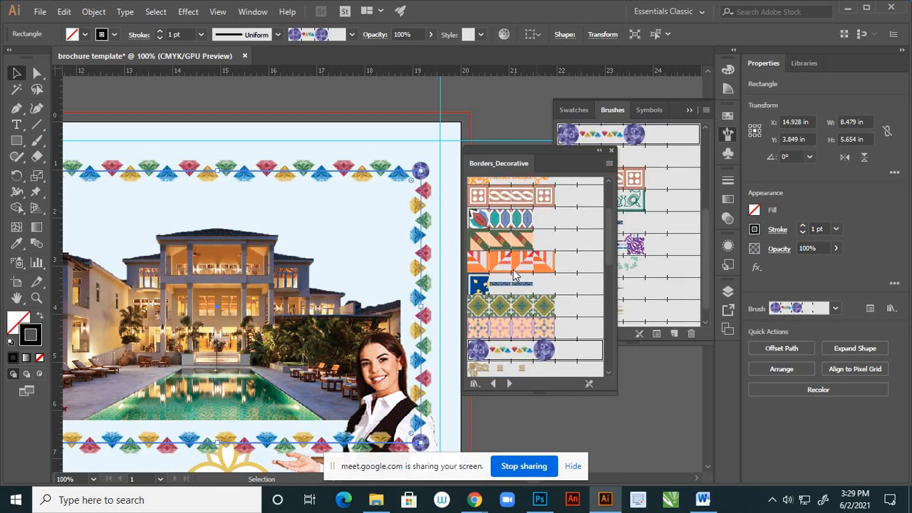
scroll(516, 275, up, 2)
click(521, 217)
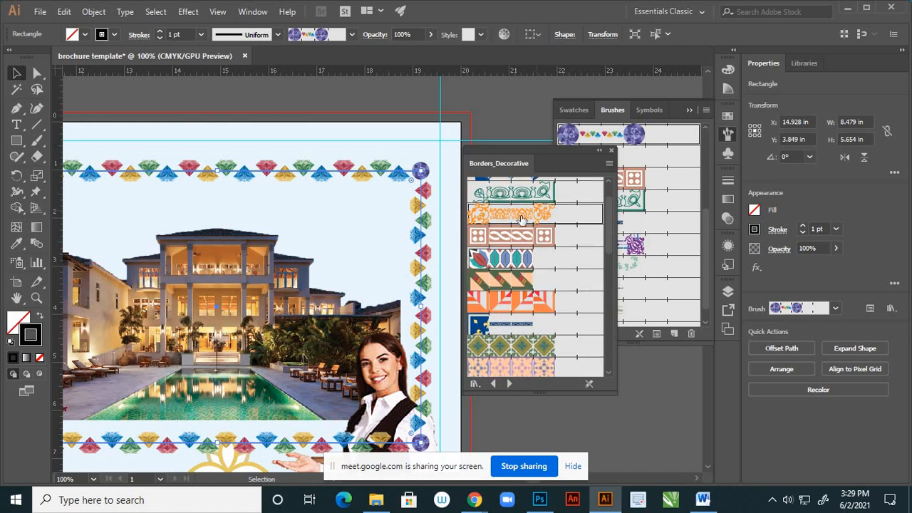
- Try the Gothic, pale green leafy and Ornaments border brushes on the frame around the hotel image
scroll(522, 225, down, 4)
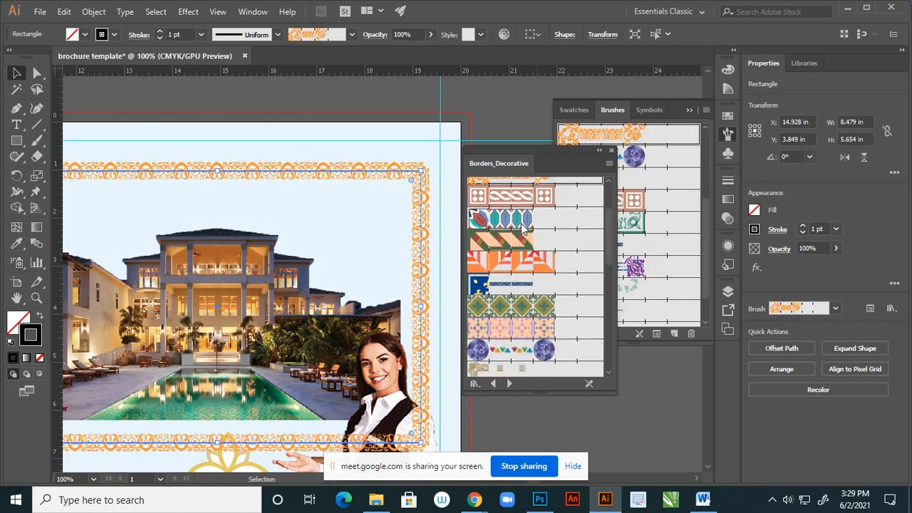
scroll(542, 306, down, 2)
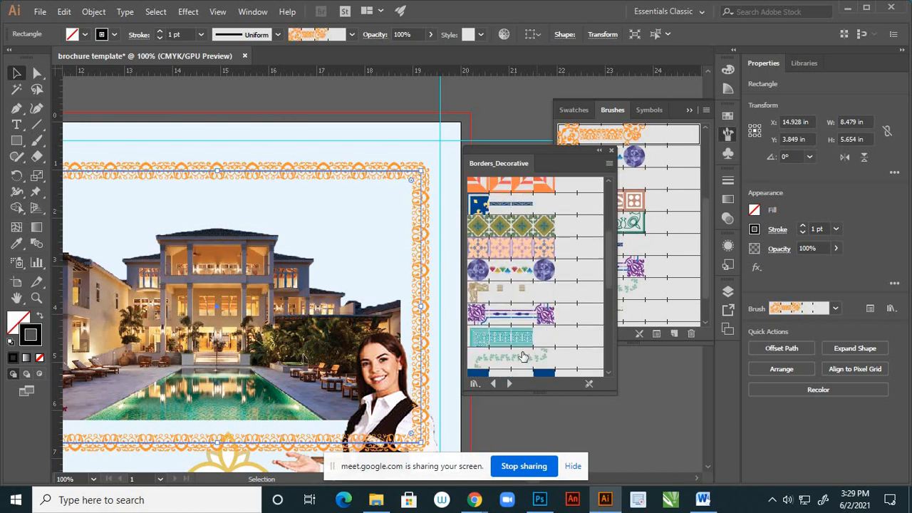
click(528, 315)
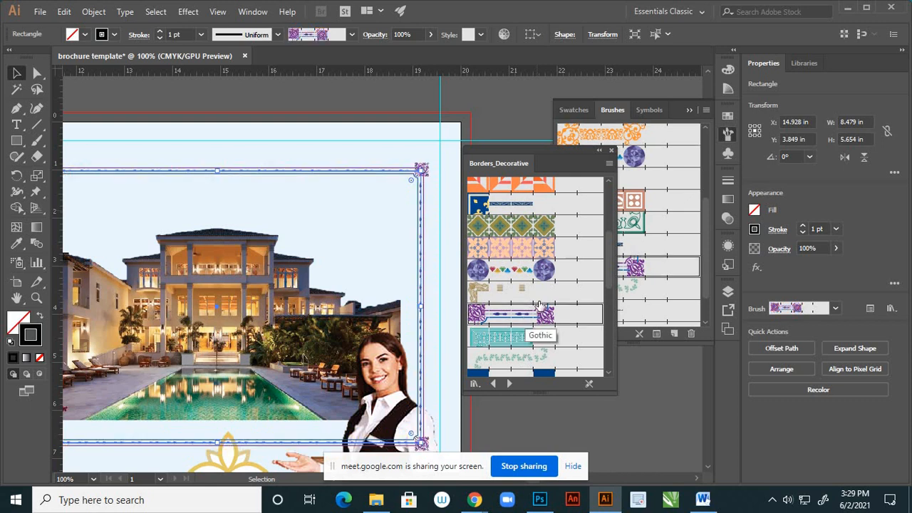
scroll(545, 317, down, 2)
click(524, 319)
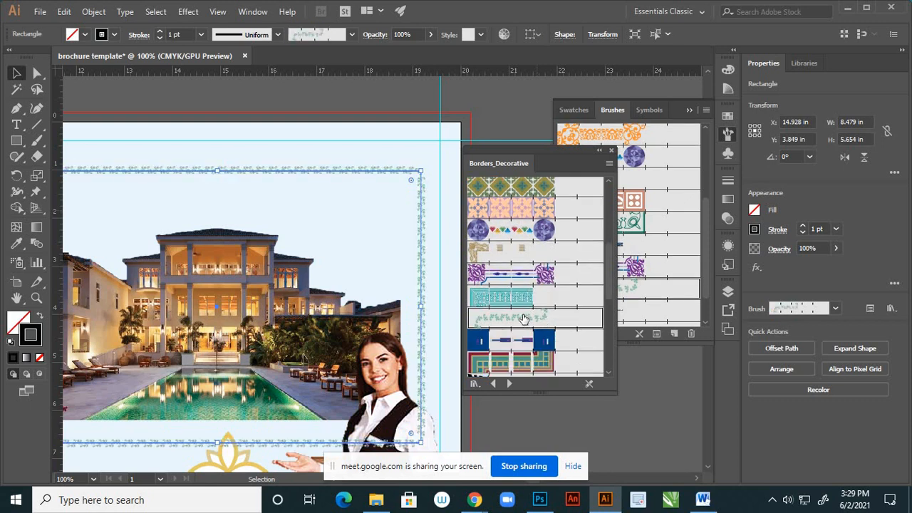
scroll(536, 310, down, 2)
click(526, 346)
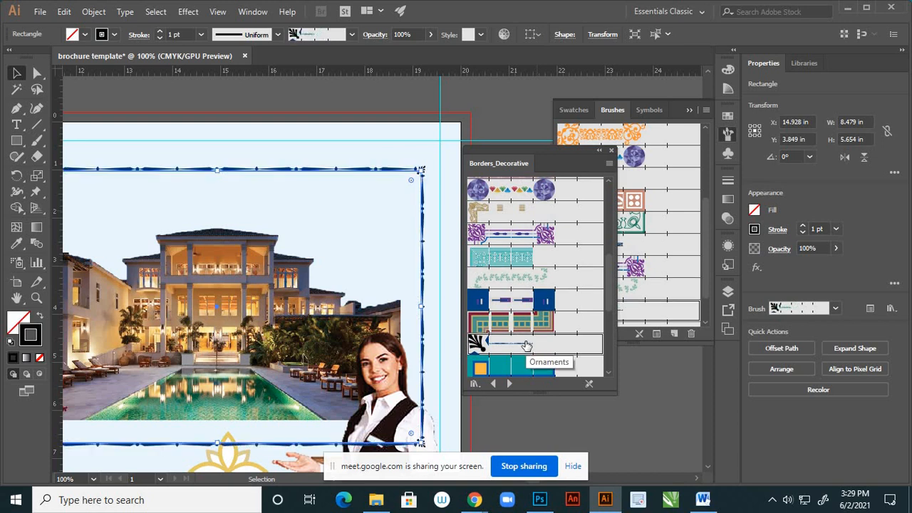
- Apply the gold border brush with ornate floral corners to the frame, collapse the border brush library and deselect the frame
scroll(550, 307, down, 2)
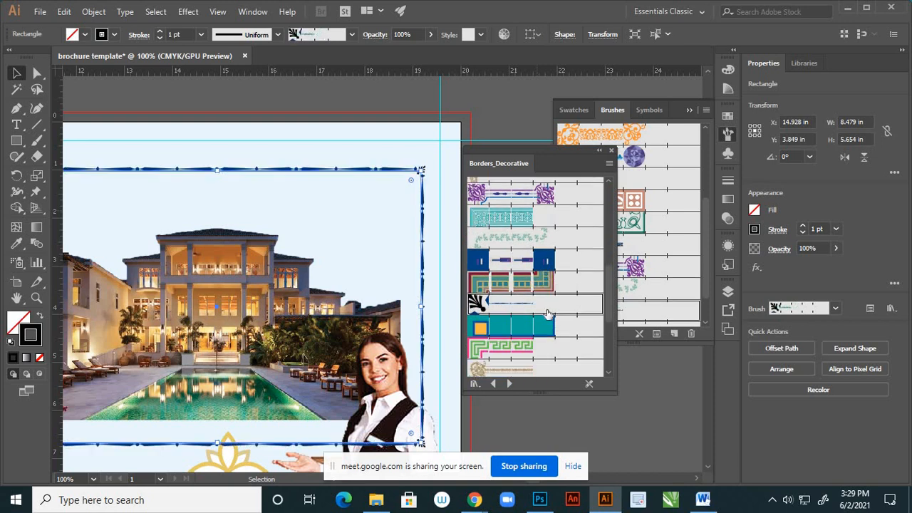
click(523, 370)
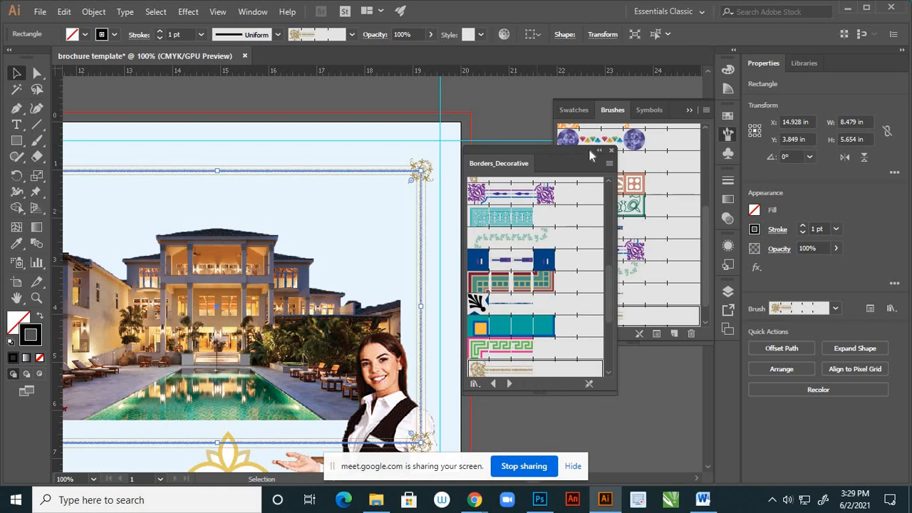
click(598, 151)
click(488, 277)
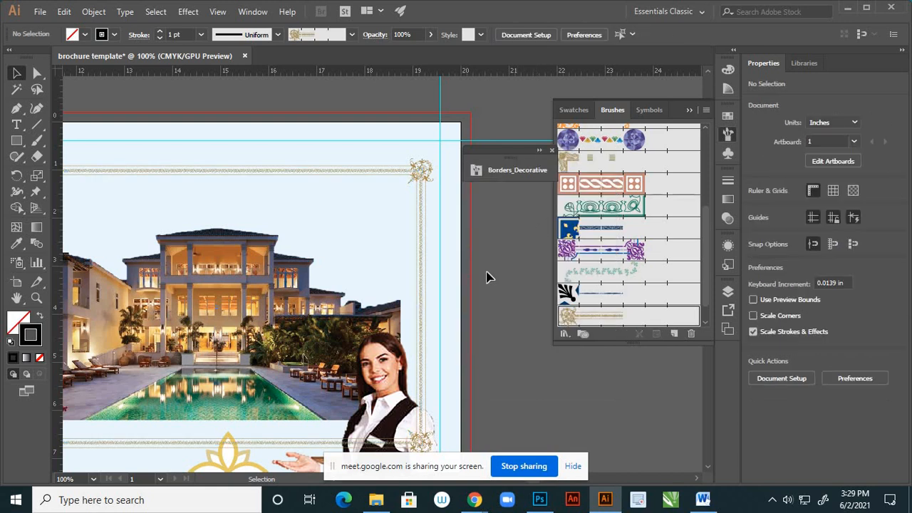
- Examine the gold border's corner detail and how the frame sits around the hotel image on the page
scroll(489, 263, down, 2)
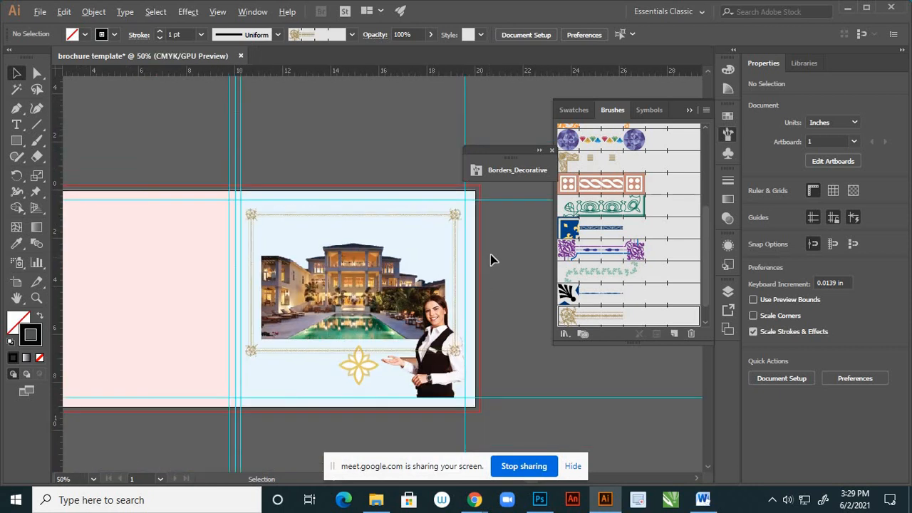
drag(279, 258, 280, 353)
scroll(248, 220, up, 2)
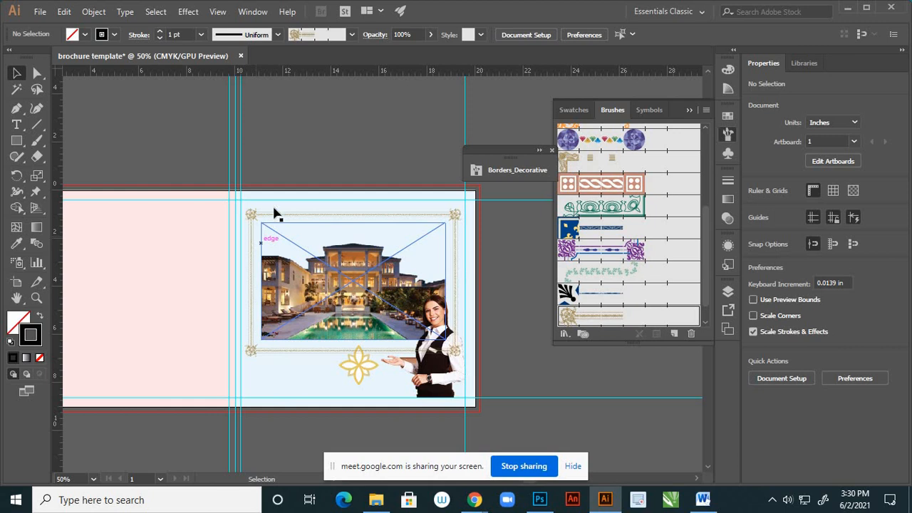
scroll(326, 228, up, 2)
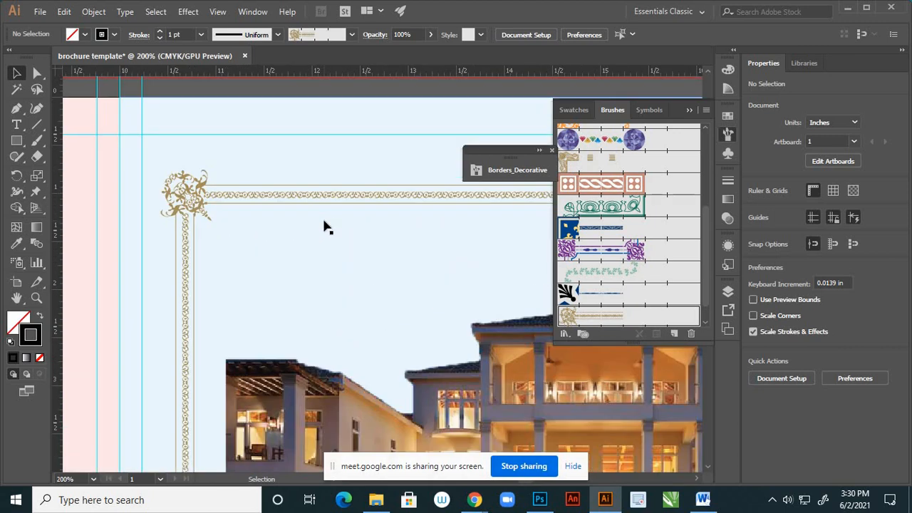
scroll(201, 195, up, 2)
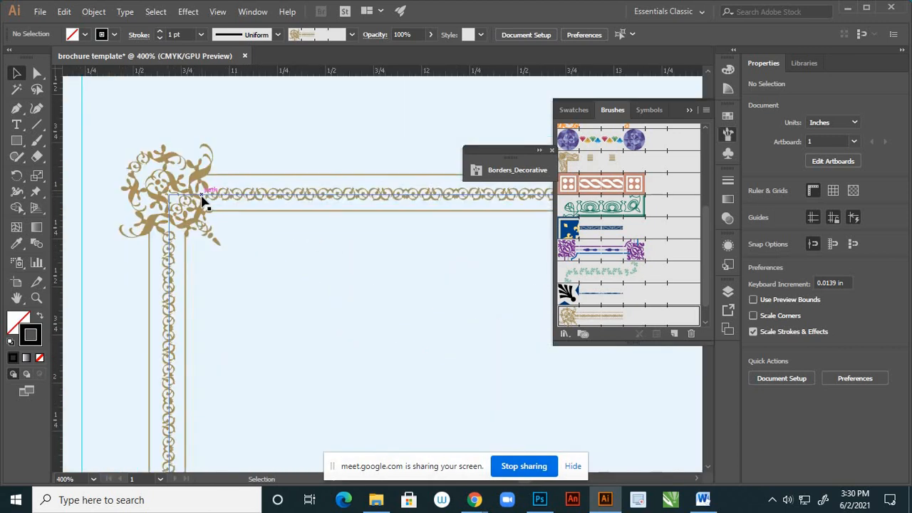
scroll(222, 219, down, 6)
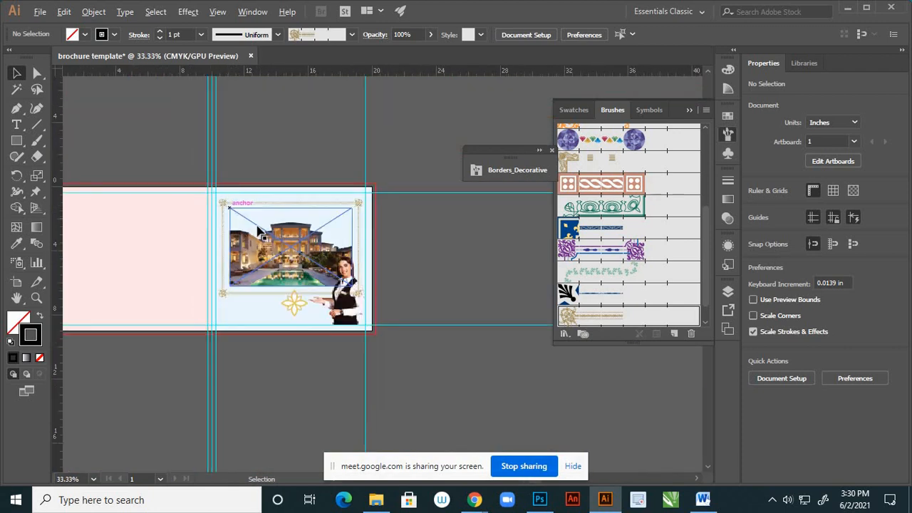
scroll(281, 206, up, 2)
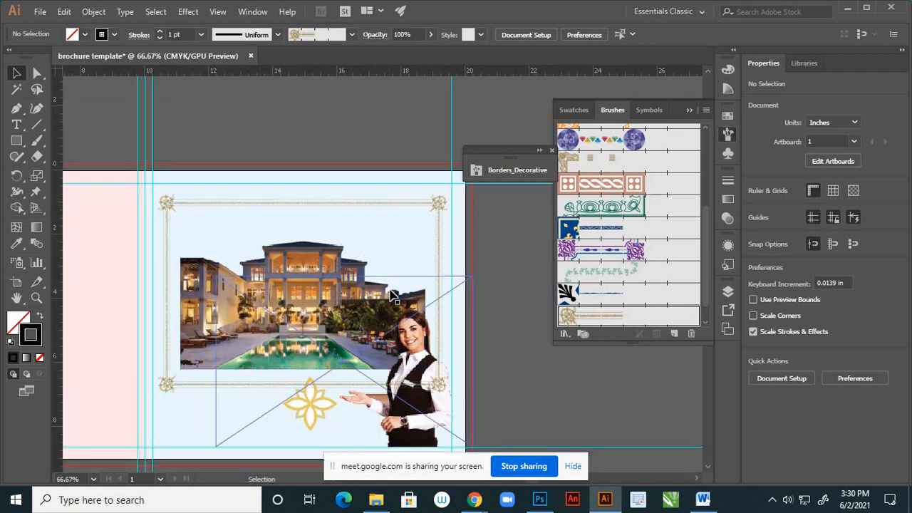
scroll(482, 311, down, 1)
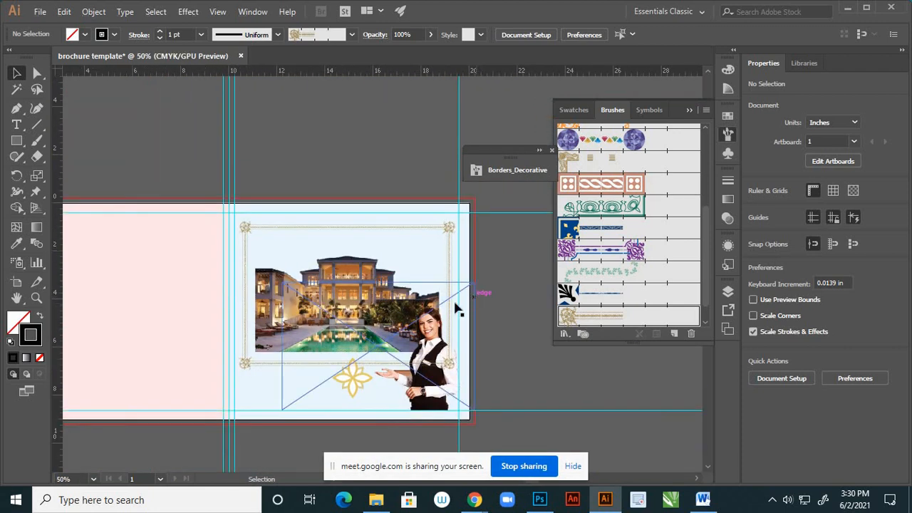
click(357, 397)
click(285, 413)
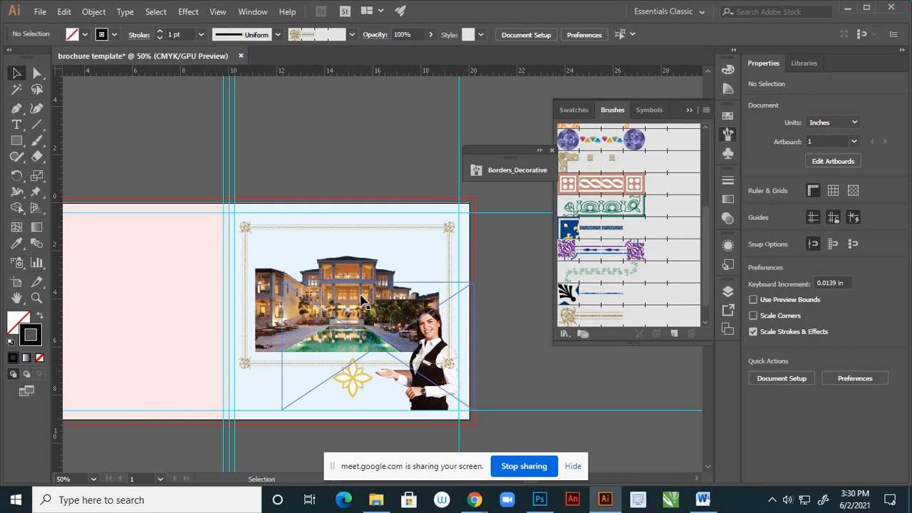
- Move the gold frame and the hotel image down together until the frame's Y position is 4.071 in
click(368, 230)
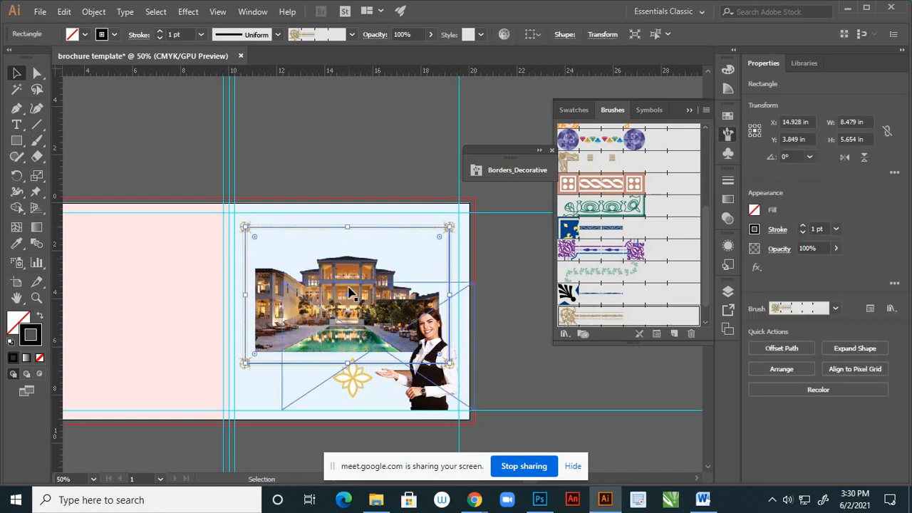
shift+click(264, 343)
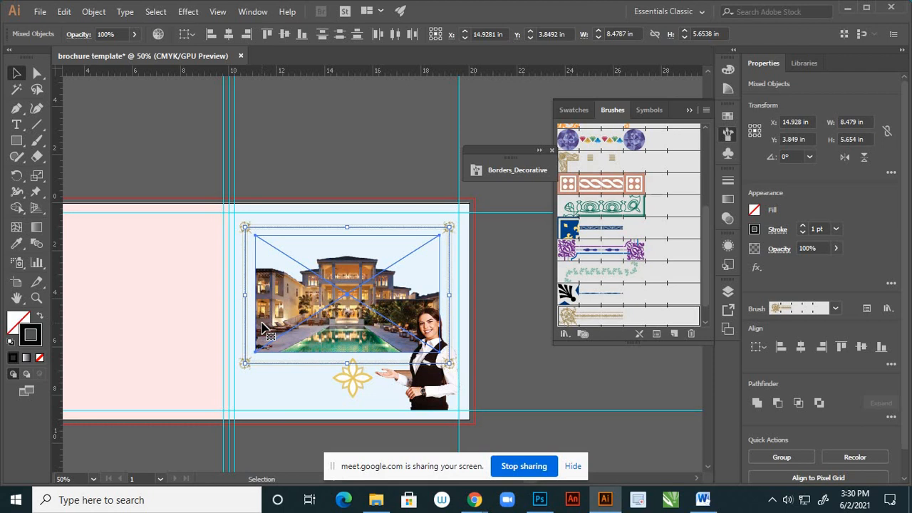
key(Down)
key(Down)
key(Down)
key(Down)
key(Down)
key(Down)
key(Down)
key(Down)
key(Down)
key(Down)
key(Down)
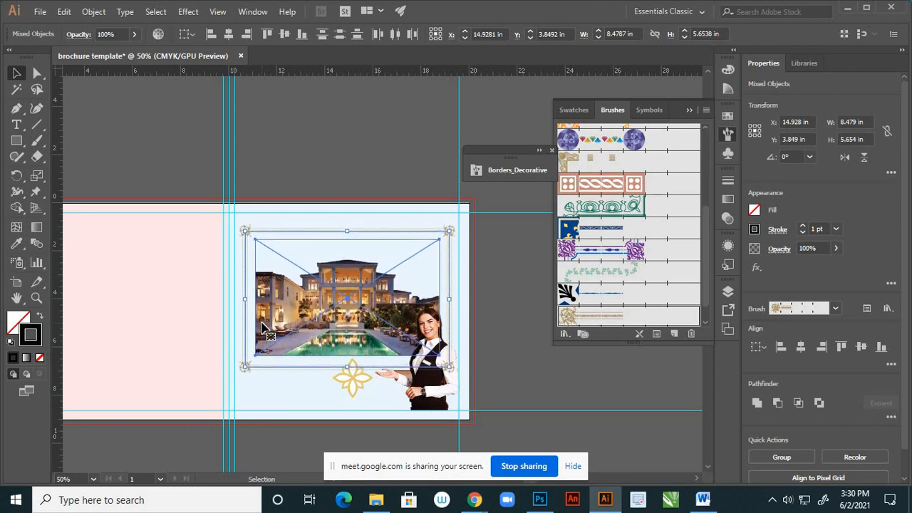
key(Down)
key(Down)
key(Down)
key(Down)
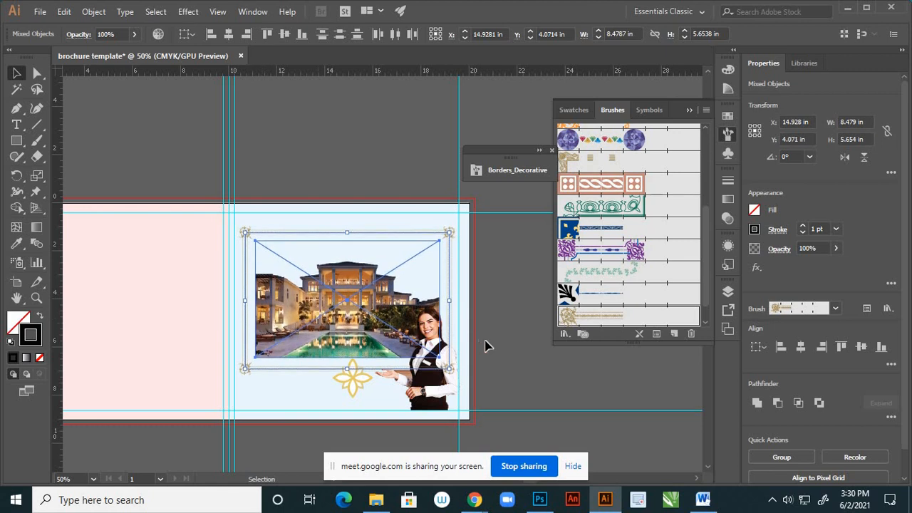
click(513, 332)
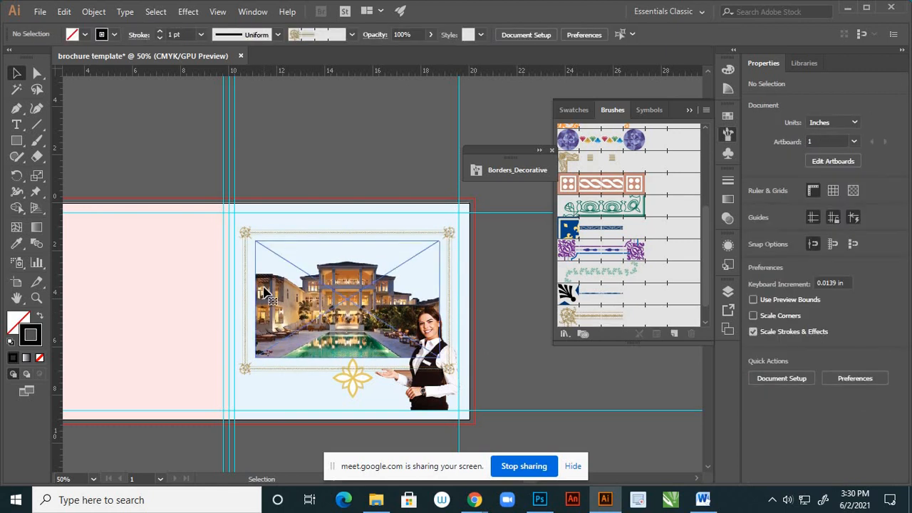
- Nudge the hotel image alone down inside the frame to a Y position of 4.069 in
click(264, 292)
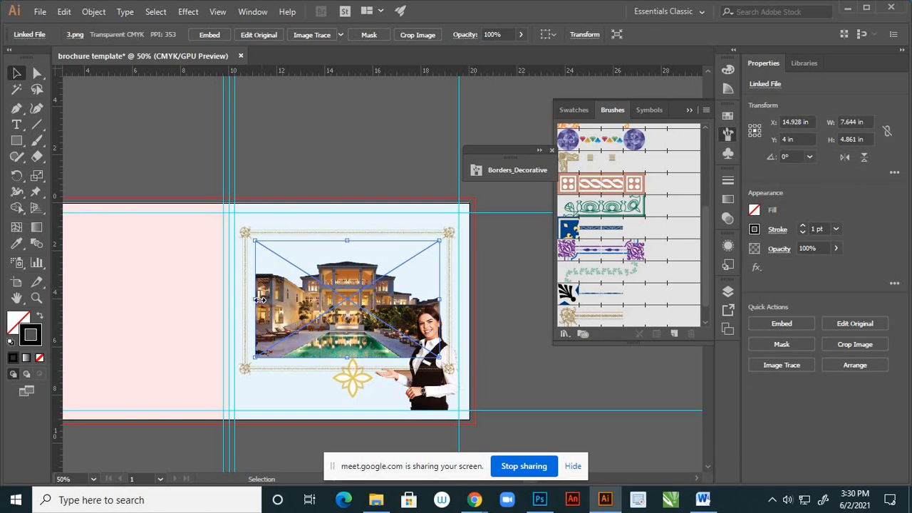
key(Down)
key(Down)
key(Down)
key(Down)
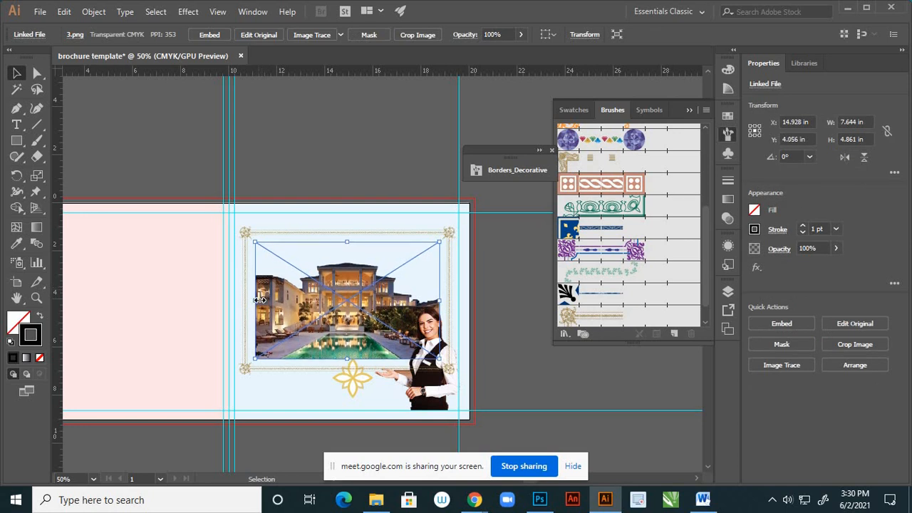
key(Down)
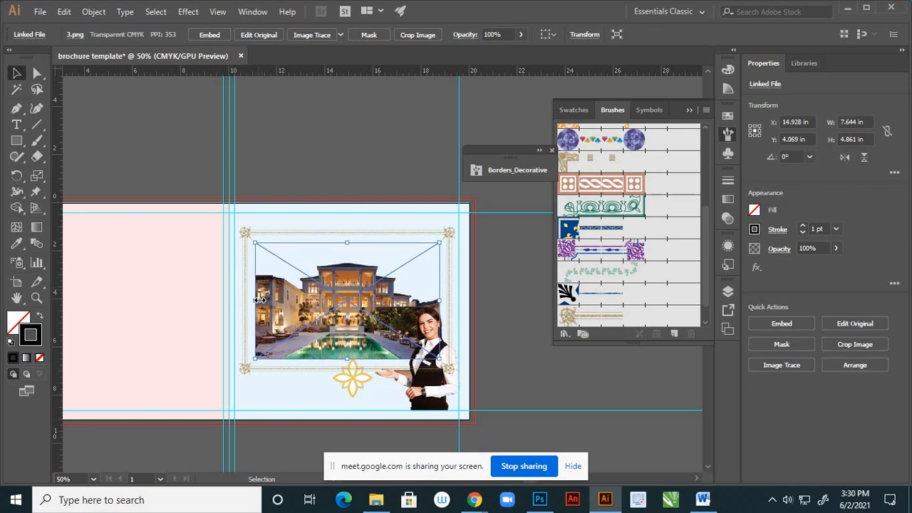
click(527, 352)
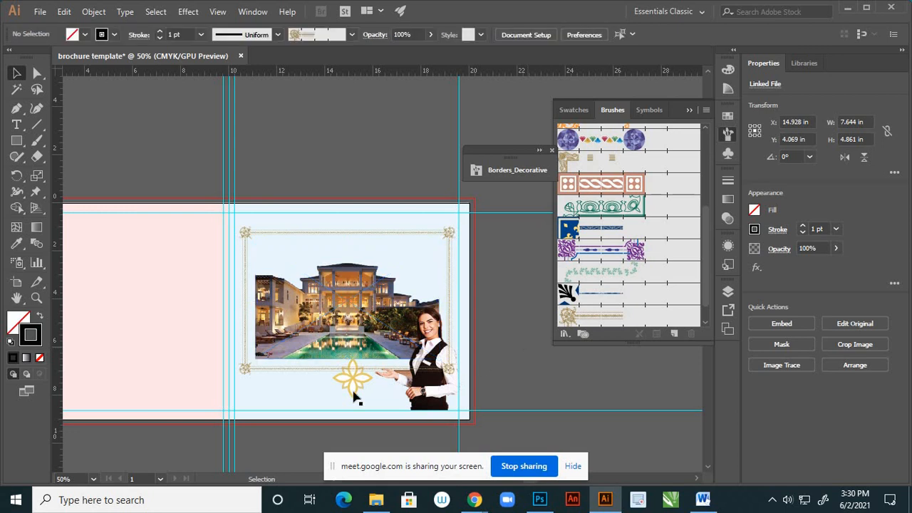
- Group the gold frame with the hotel image
click(284, 241)
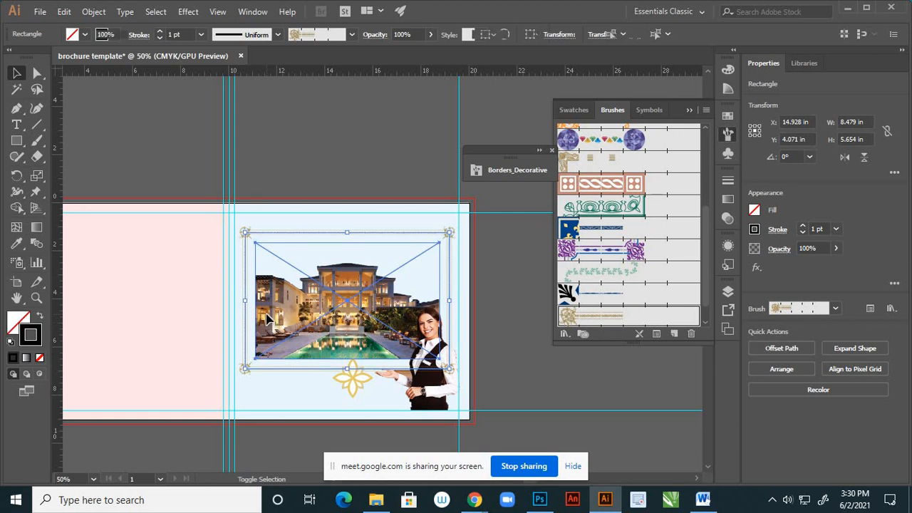
shift+click(271, 301)
right_click(271, 301)
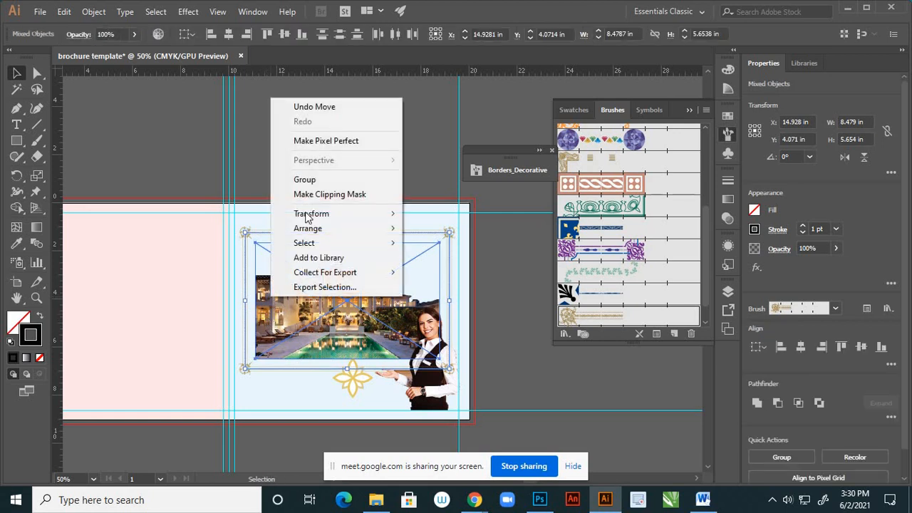
click(312, 181)
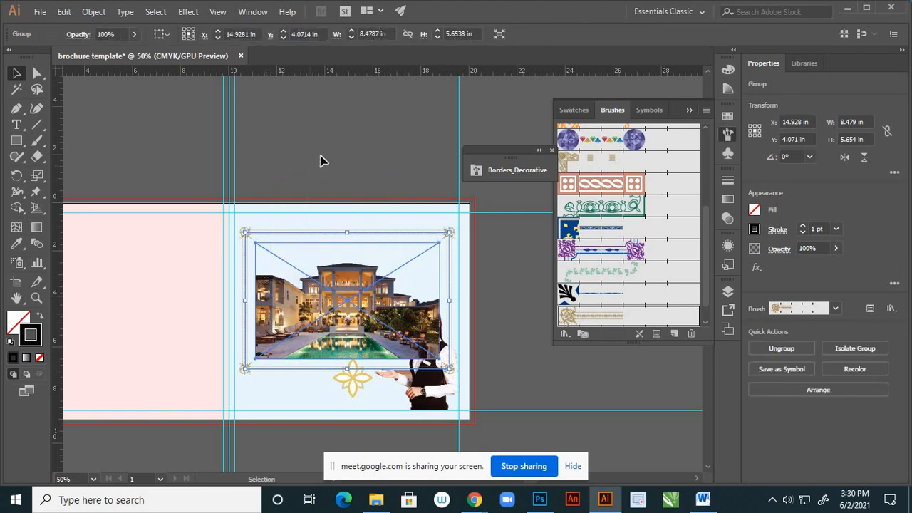
click(343, 195)
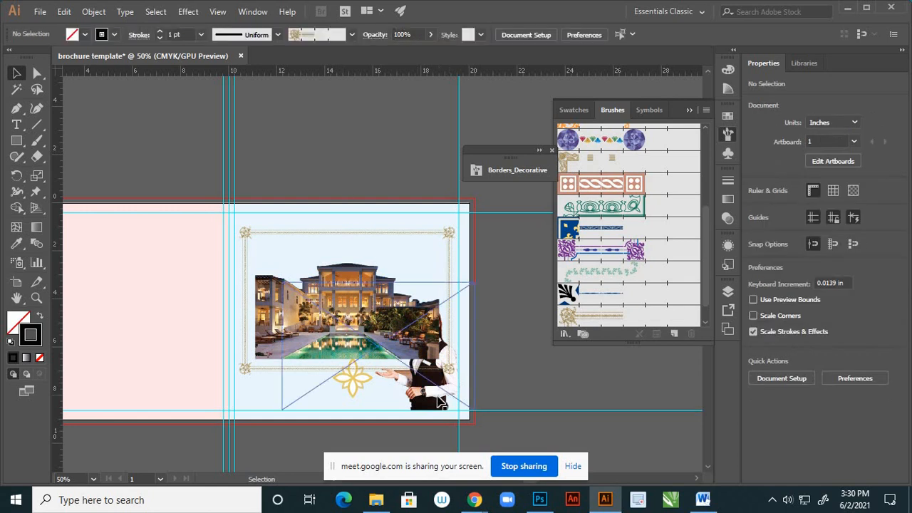
- Bring the picture of the woman in the black vest to the front of the hotel image and frame
scroll(419, 412, up, 2)
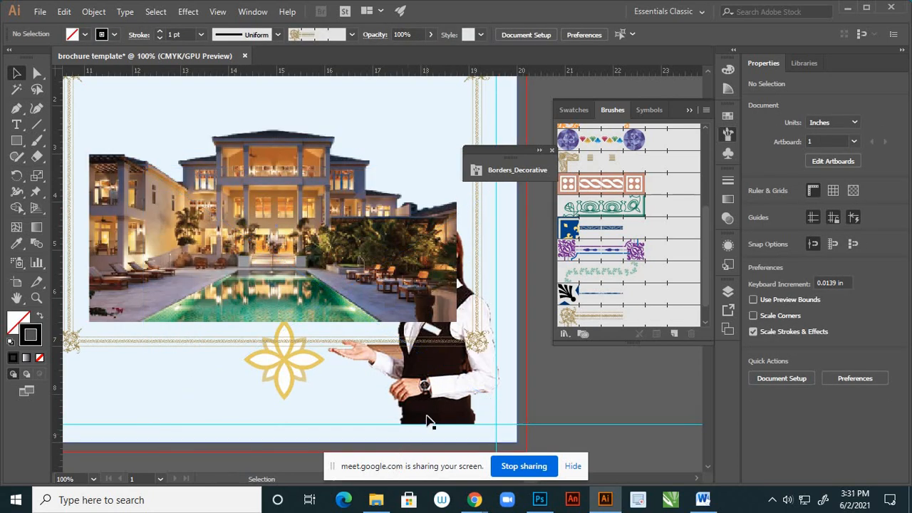
click(443, 420)
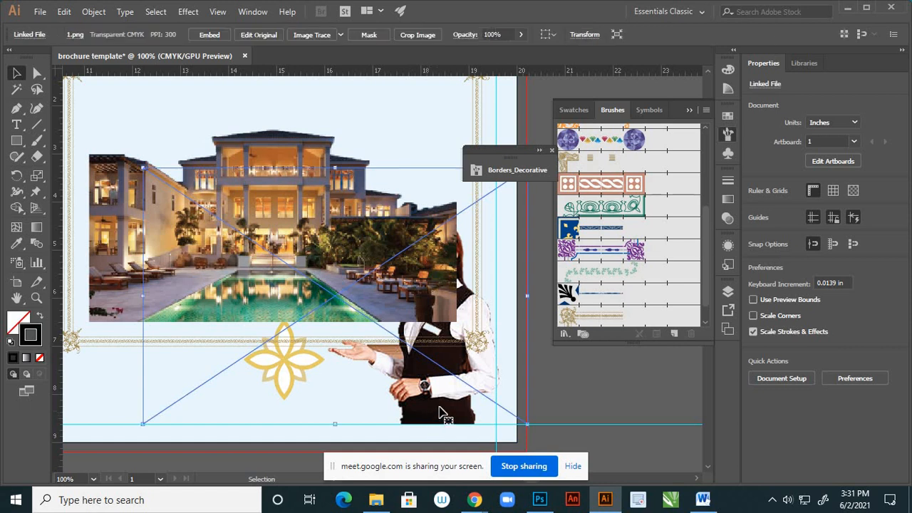
right_click(459, 419)
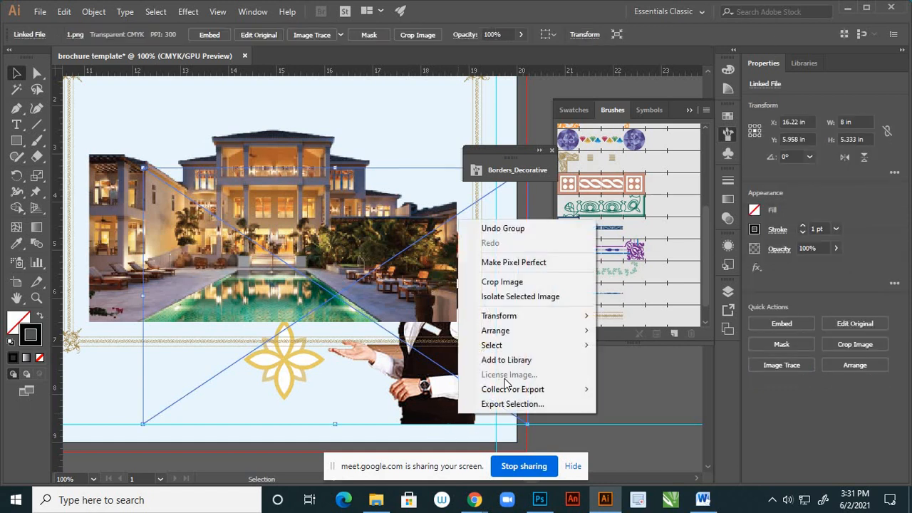
mouse_move(585, 331)
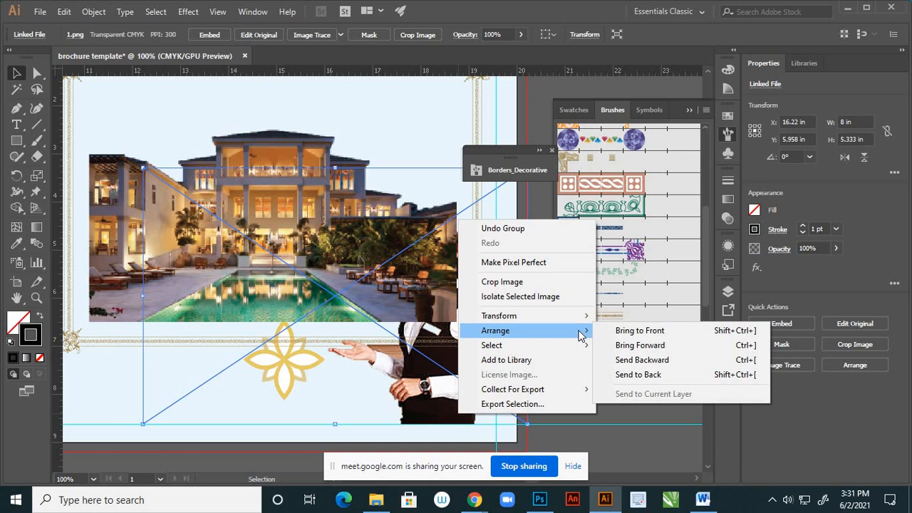
click(624, 333)
click(597, 391)
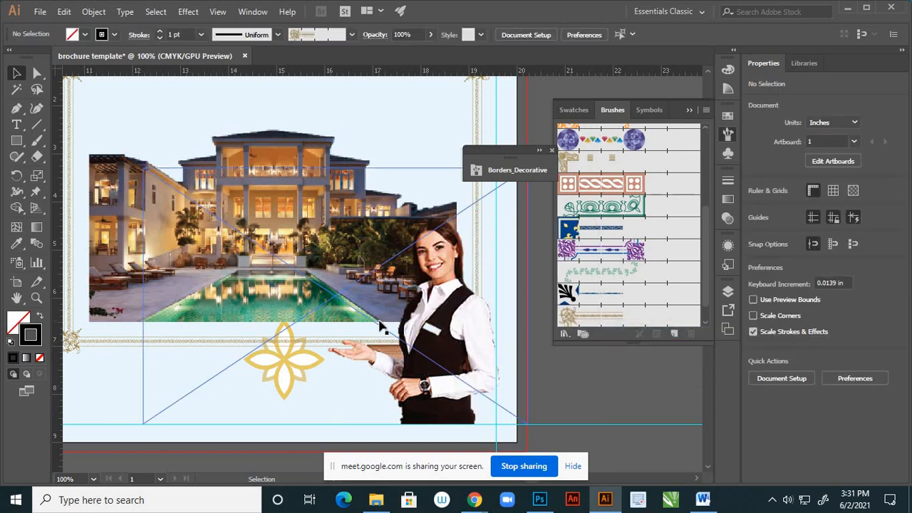
scroll(381, 324, down, 2)
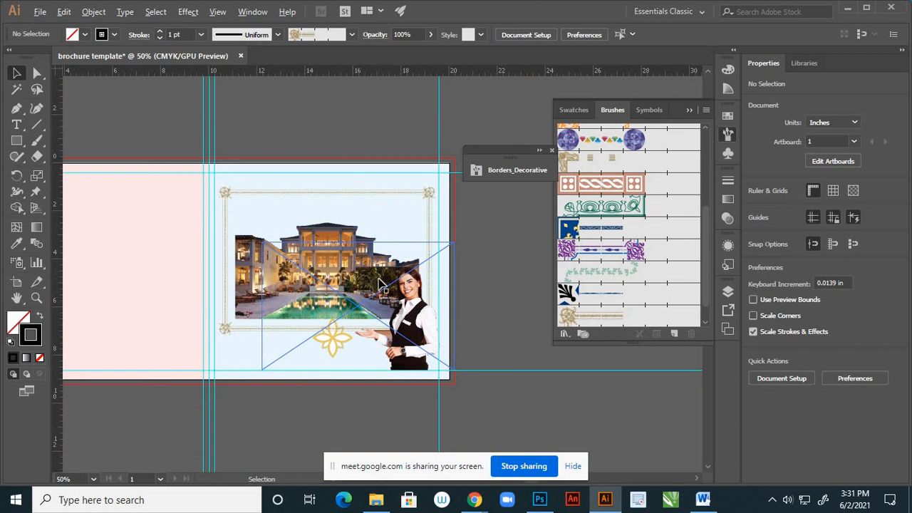
- Undo the woman picture's move to the front, the frame and hotel image grouping, and the last nudges of the hotel image
scroll(383, 285, up, 3)
scroll(385, 281, up, 2)
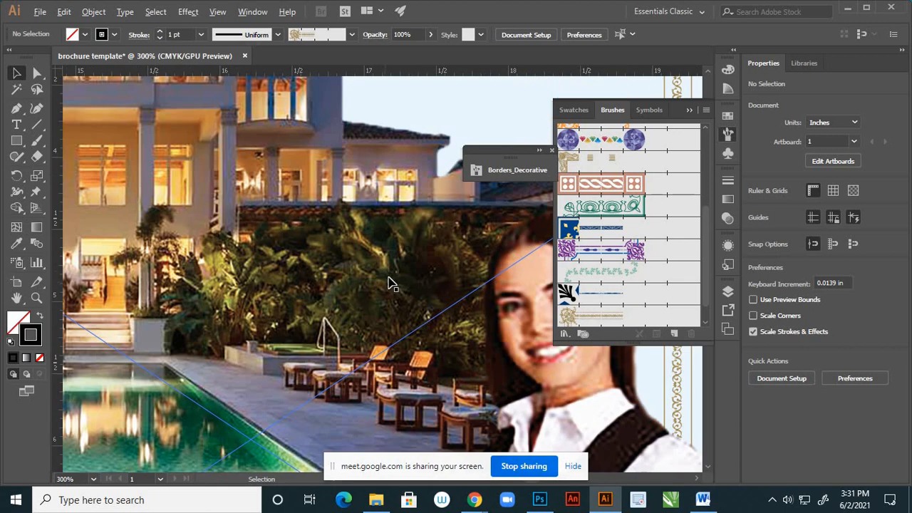
scroll(388, 281, down, 3)
key(ctrl+z)
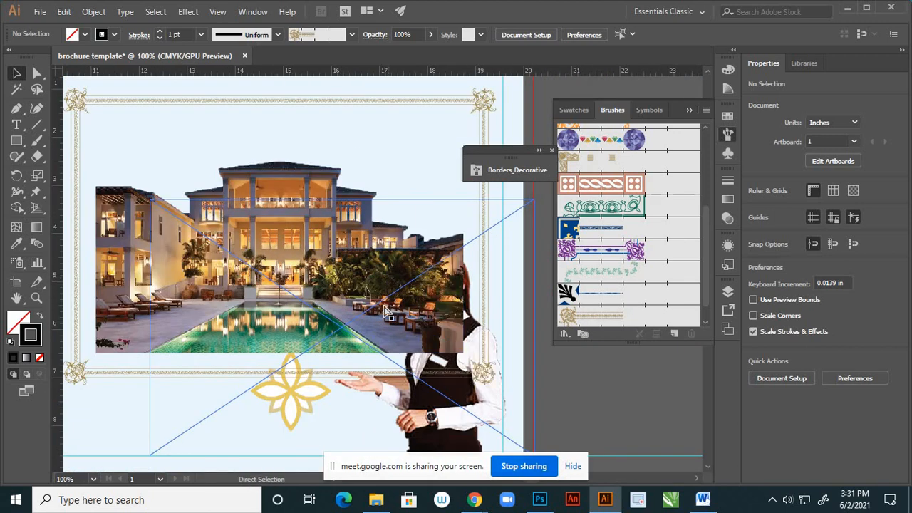
key(ctrl+z)
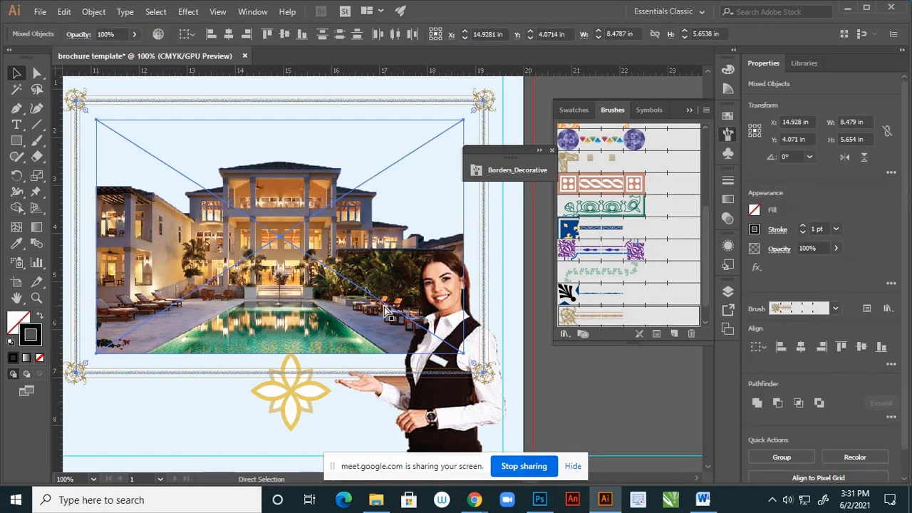
key(ctrl+z)
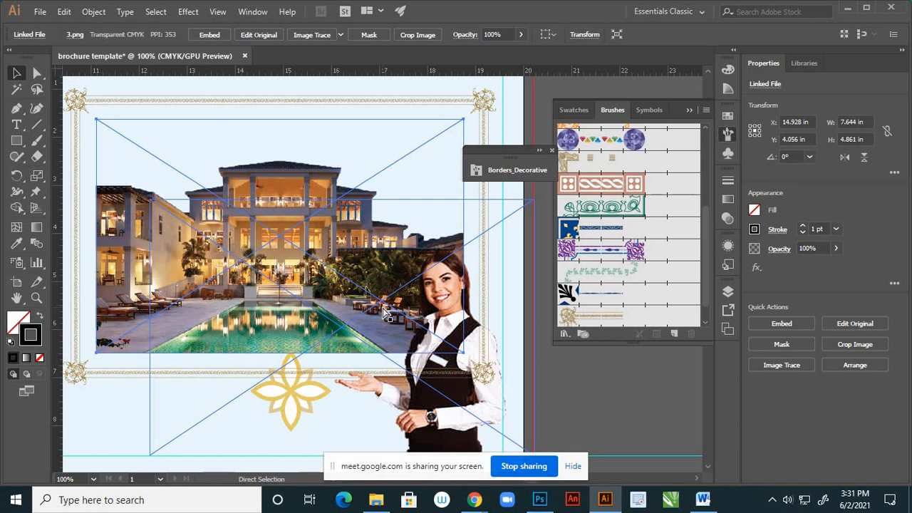
key(ctrl+z)
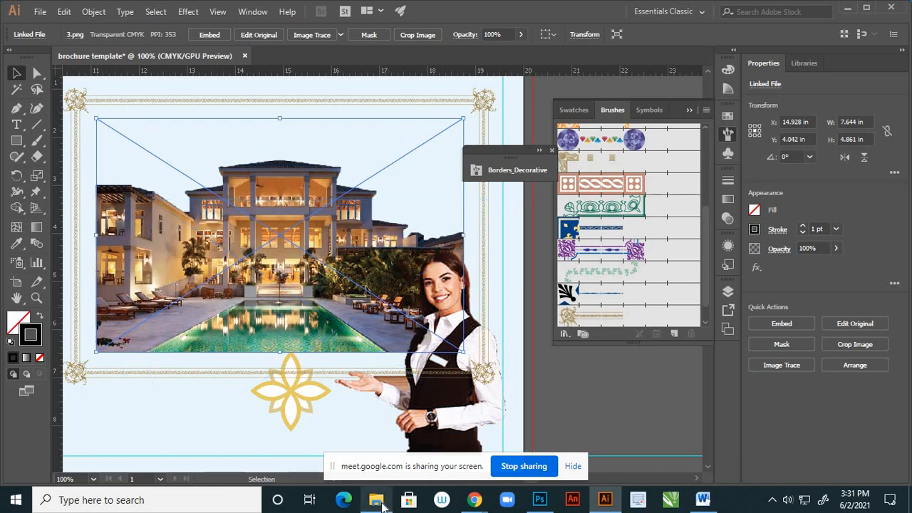
- View the original hotel photo xxl_153088702.jpg, close it and return to the brochure in Illustrator
mouse_move(382, 505)
click(372, 427)
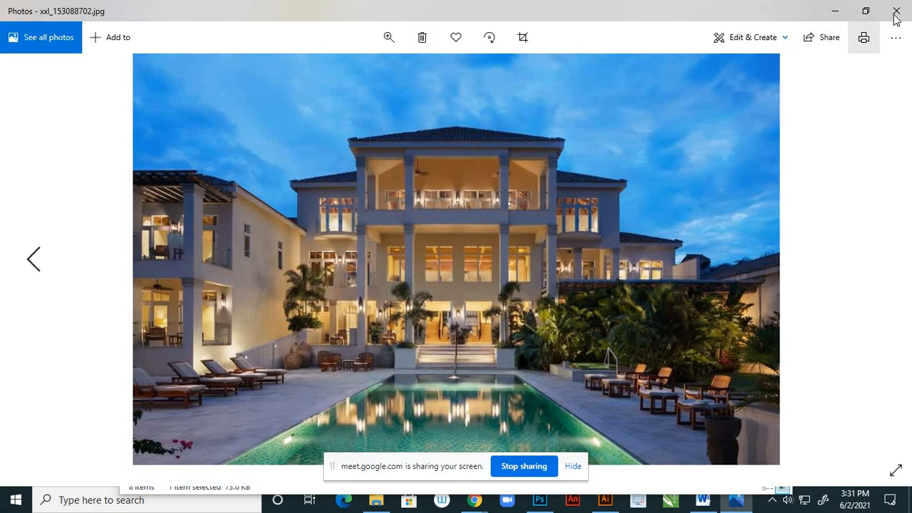
click(896, 14)
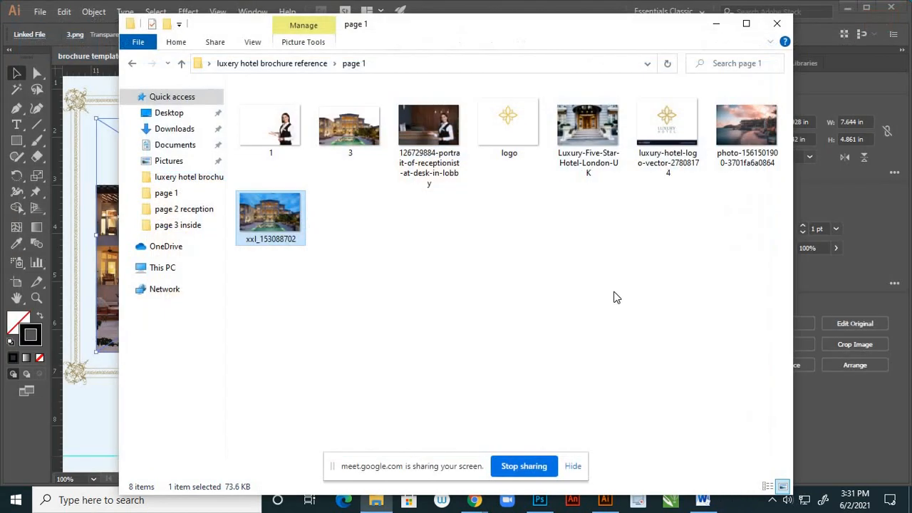
click(605, 501)
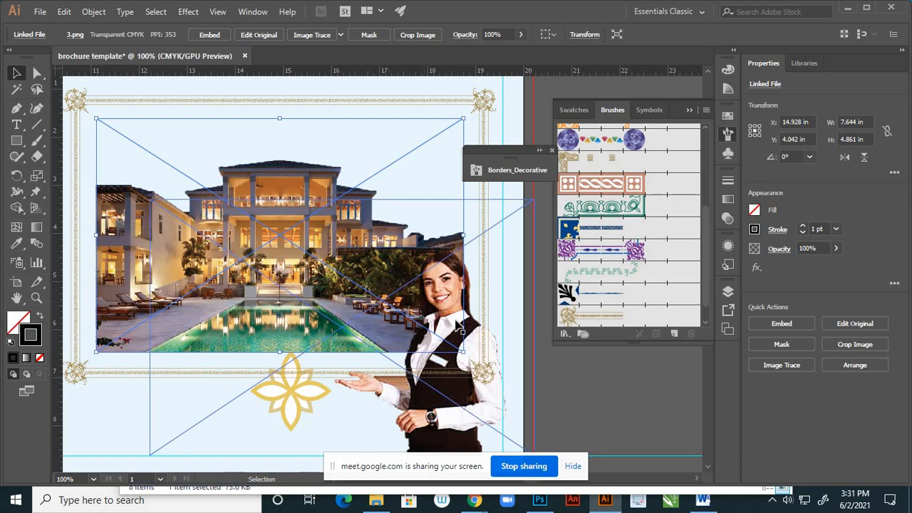
- Nudge the hotel image down to a Y position of 4.056 in and group it with the gold frame
scroll(462, 306, down, 2)
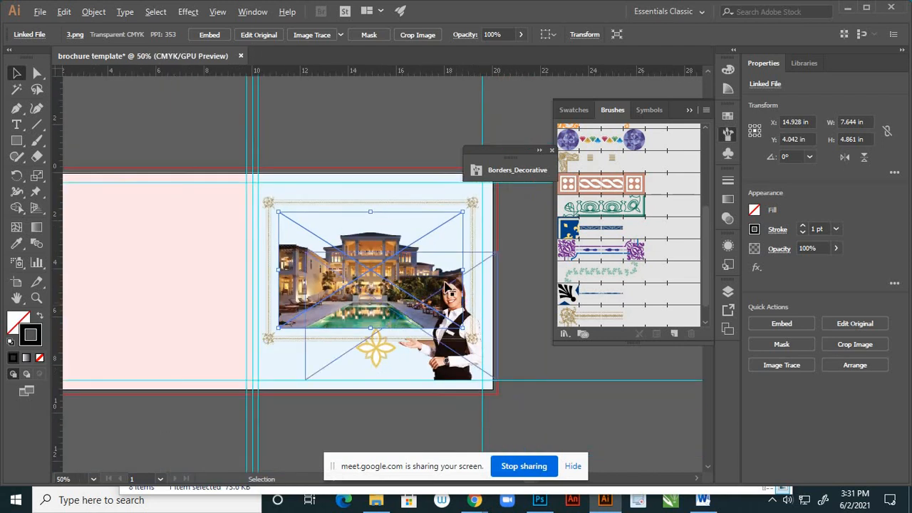
scroll(441, 294, down, 1)
scroll(450, 262, up, 1)
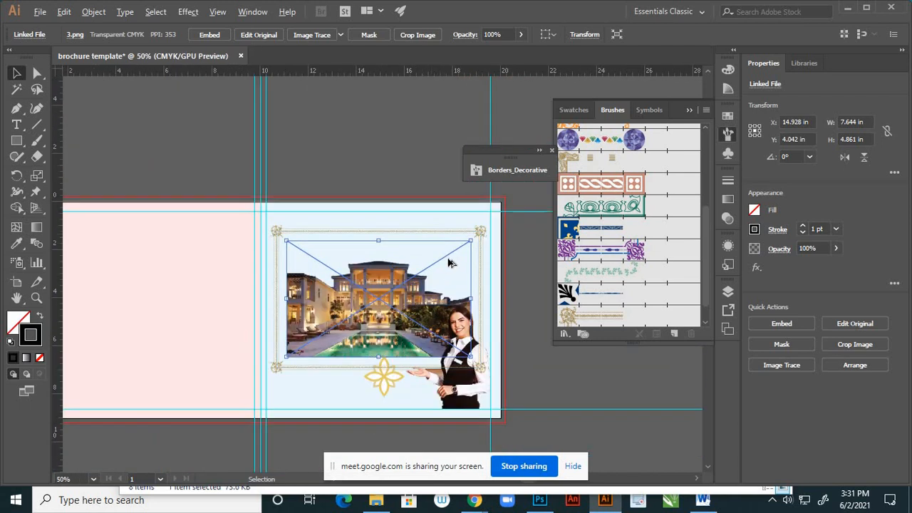
click(571, 391)
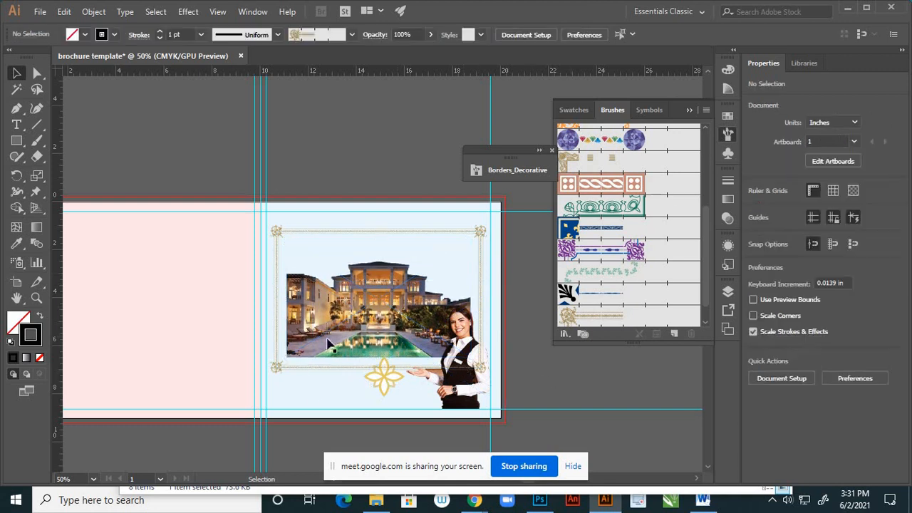
click(277, 370)
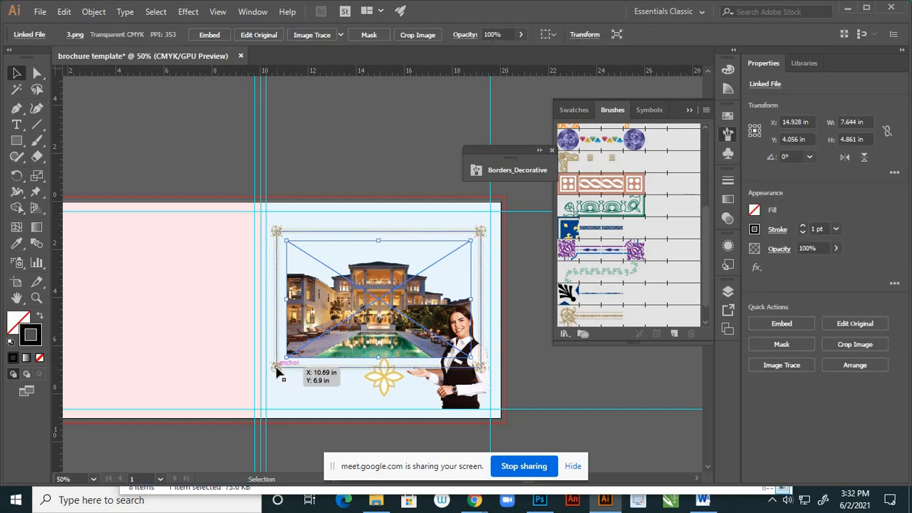
shift+click(276, 369)
right_click(320, 297)
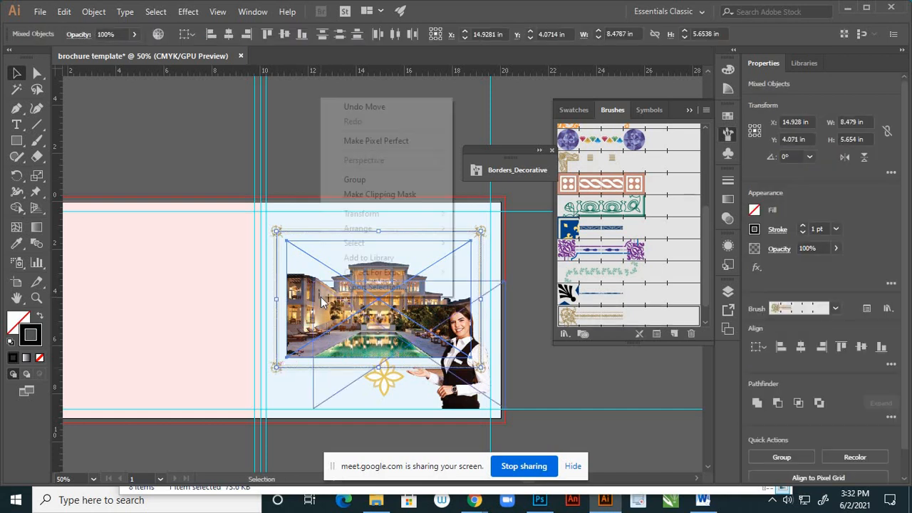
click(355, 179)
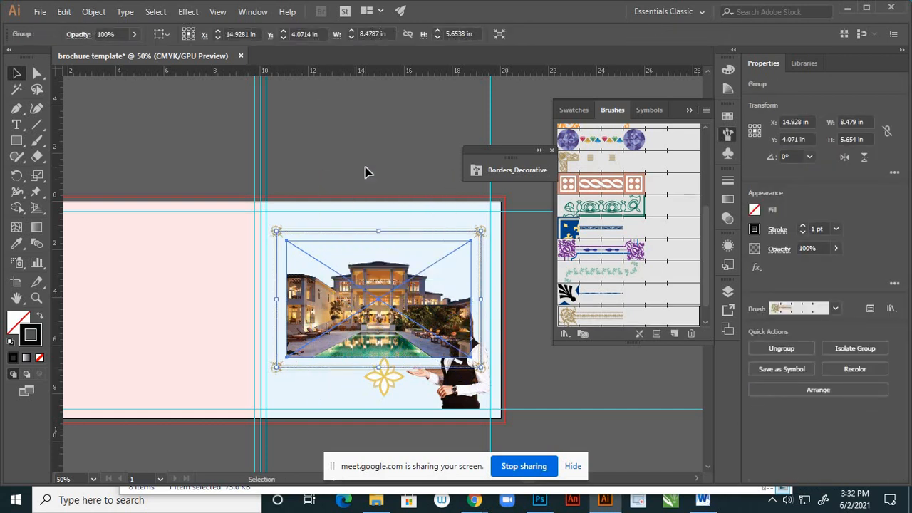
- Bring the picture of the woman in the black vest to the front of the grouped frame and hotel image
click(436, 425)
right_click(465, 389)
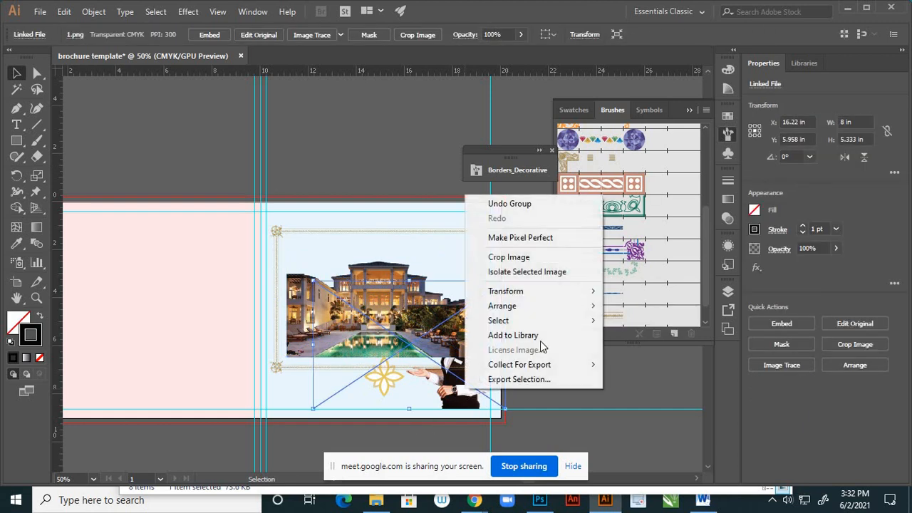
mouse_move(588, 307)
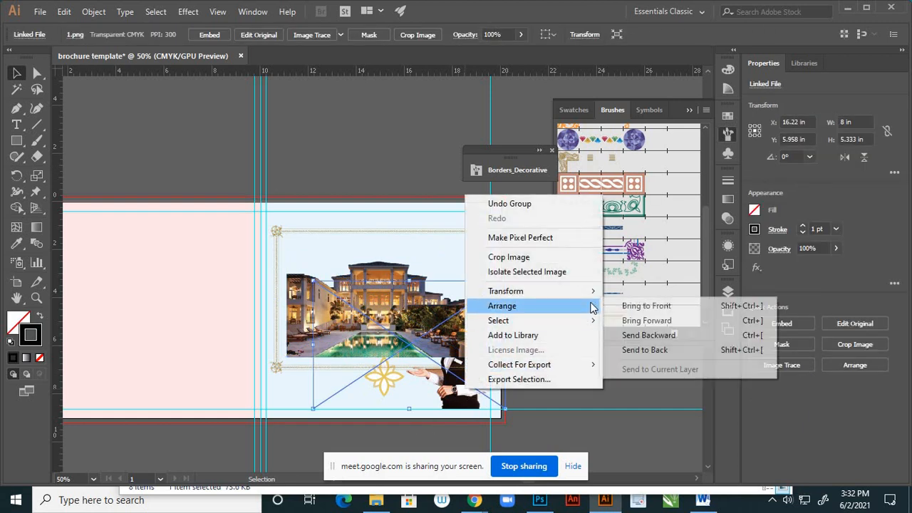
click(644, 306)
click(579, 396)
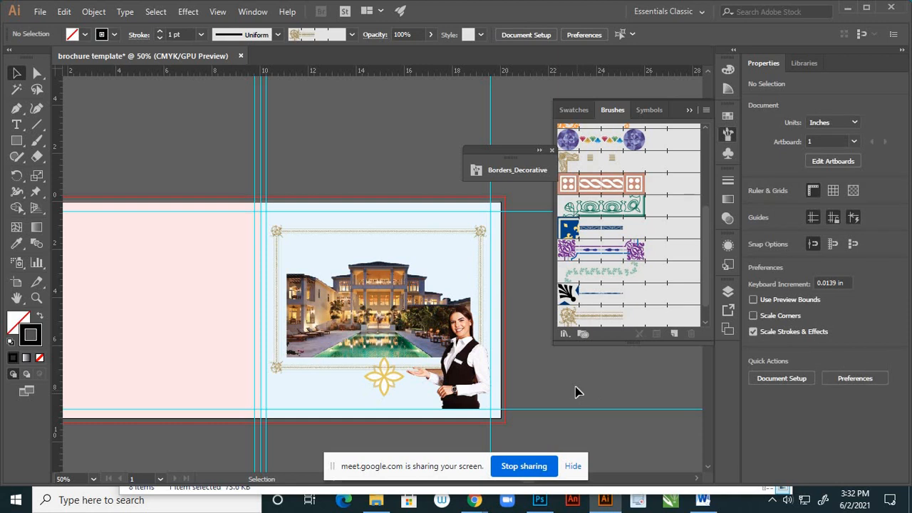
- Lock the linked picture of the woman in Layer 1 so the flower ornament behind it can be selected
click(387, 388)
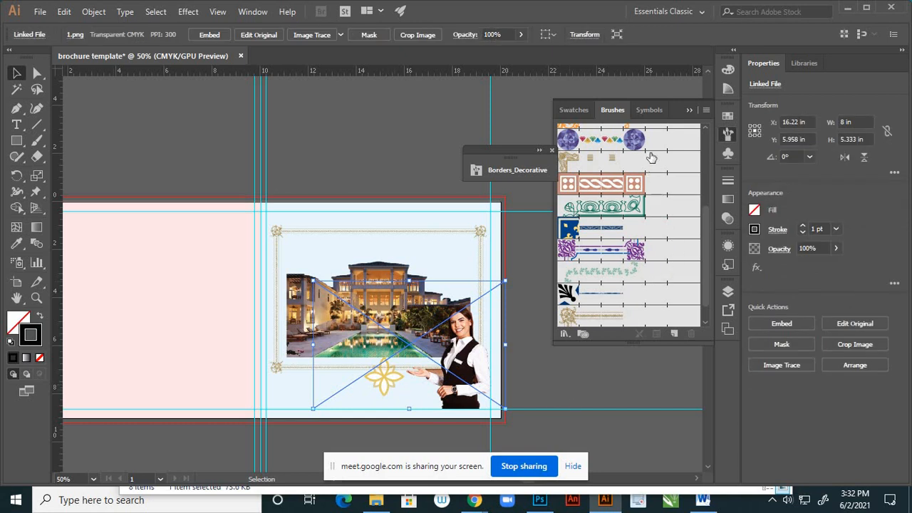
click(689, 109)
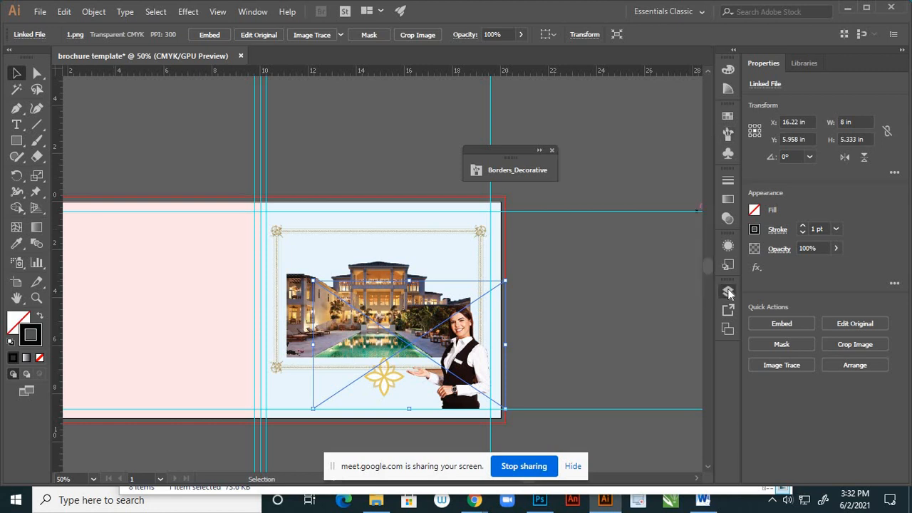
click(729, 292)
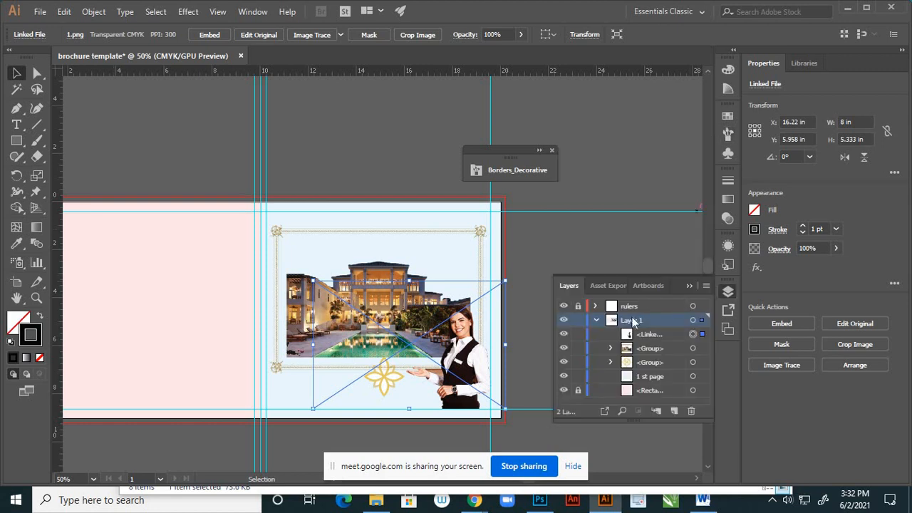
click(565, 337)
click(565, 337)
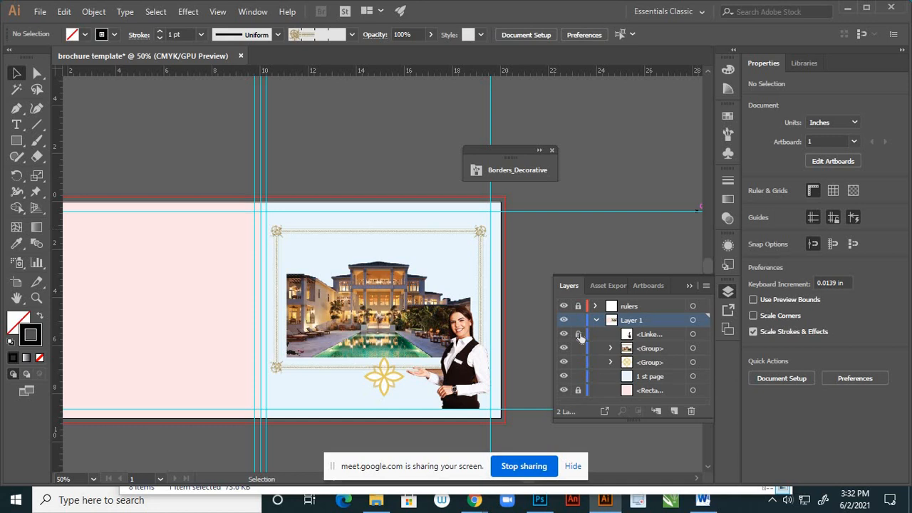
- Shrink the gold flower ornament to about 1.376 in wide and move it below the frame to X 15.247 in, Y 7.574 in
click(398, 390)
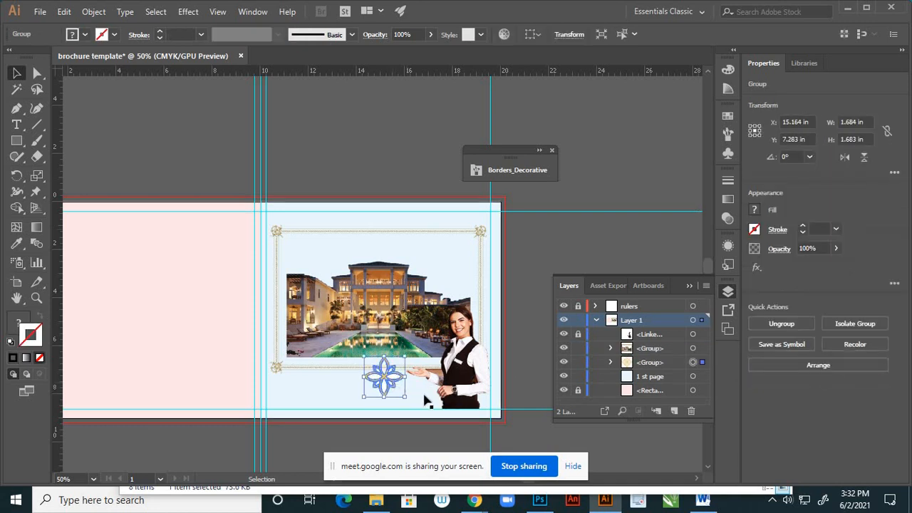
key(Down)
key(Down)
key(Down)
key(Down)
key(Down)
key(Down)
key(Down)
key(Down)
key(Down)
key(Down)
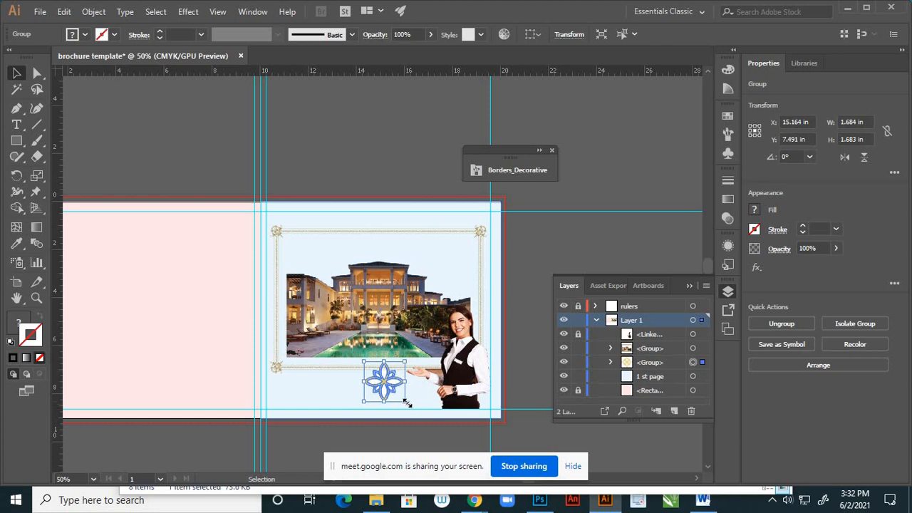
drag(404, 403, 393, 392)
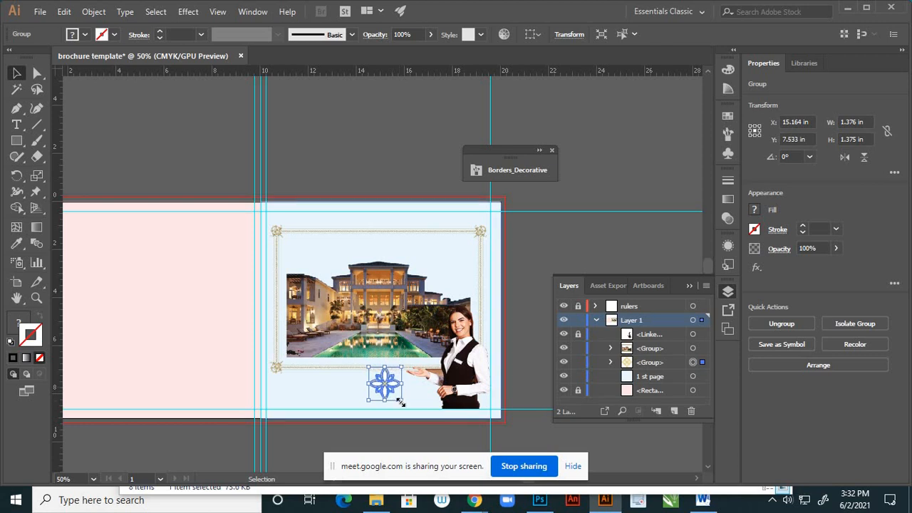
key(Down)
key(Right)
key(Right)
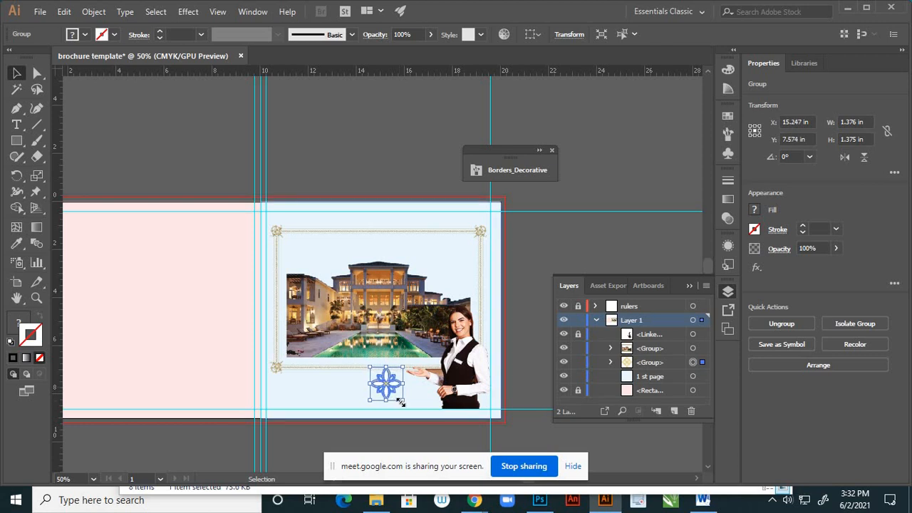
click(535, 271)
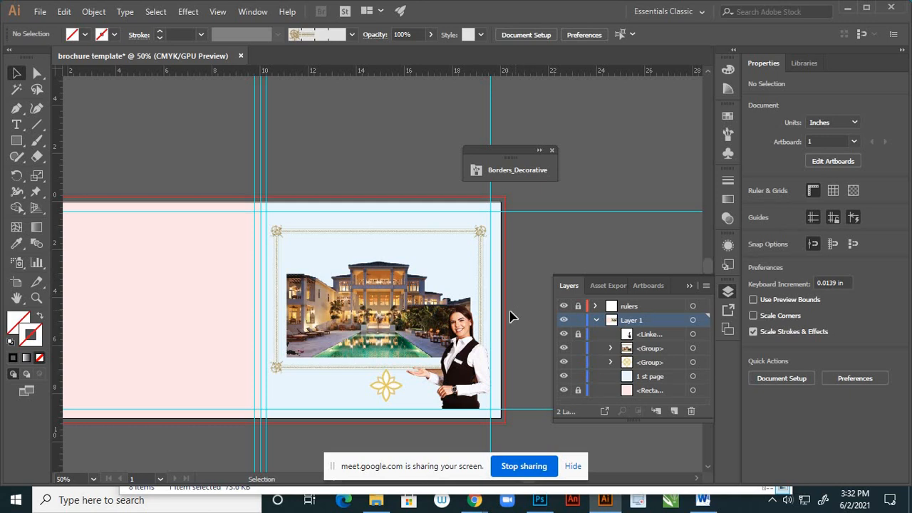
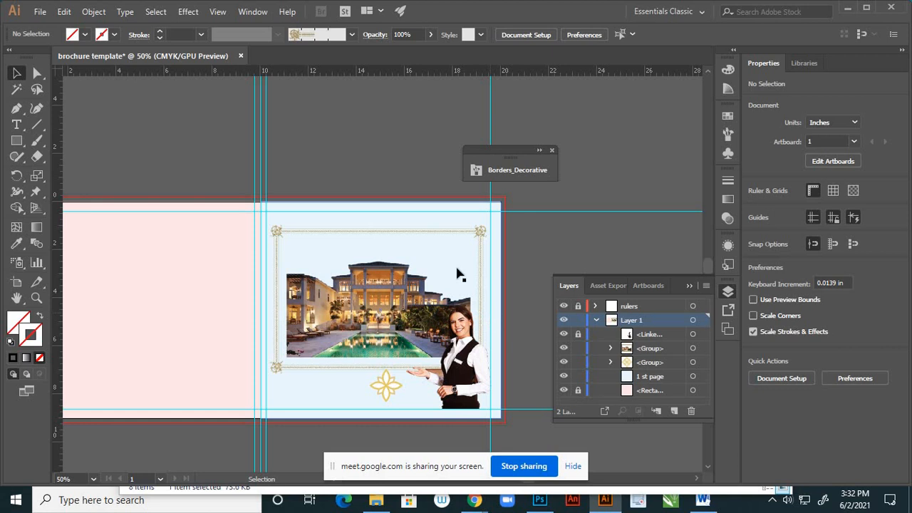
- Start a line of point type above the gold frame on the first page and set its font size to 60 pt
click(689, 287)
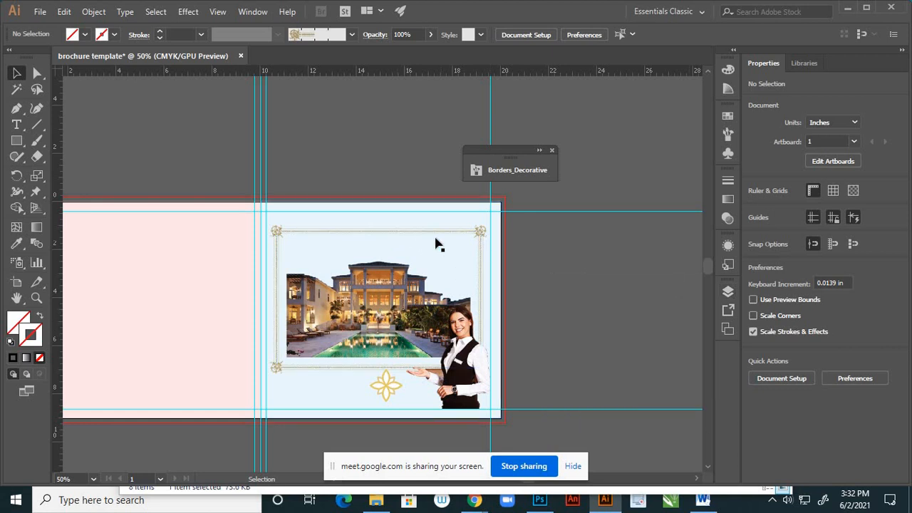
scroll(431, 225, up, 2)
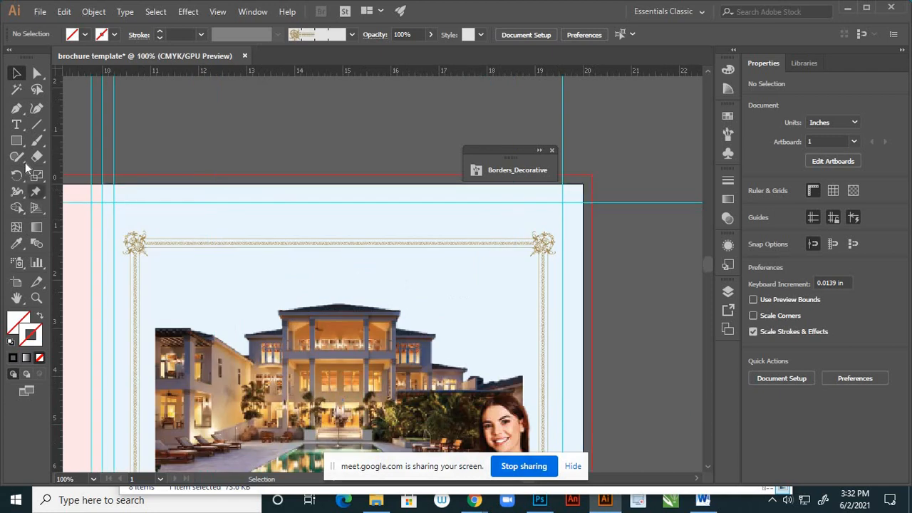
click(225, 228)
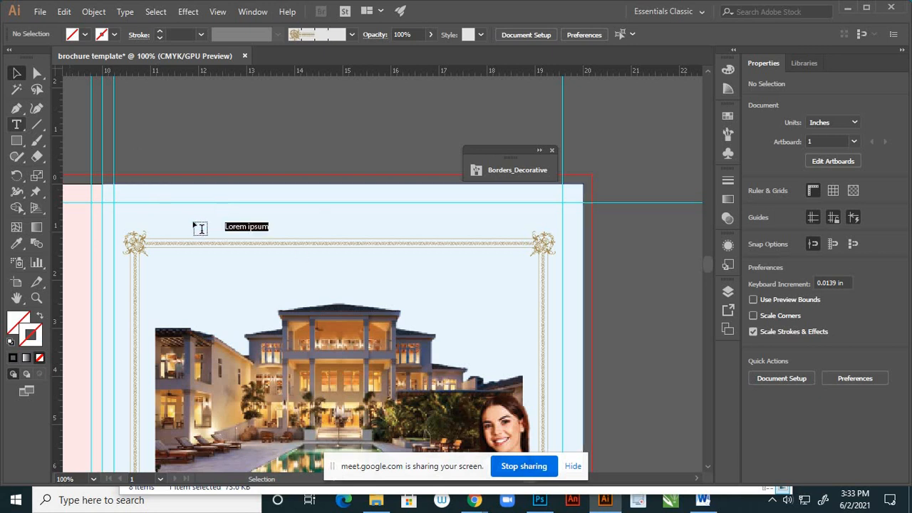
click(643, 36)
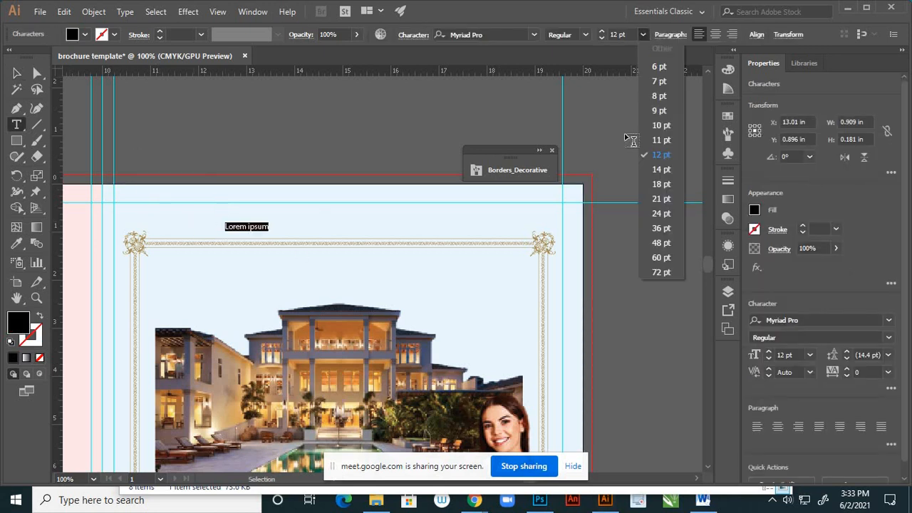
click(662, 257)
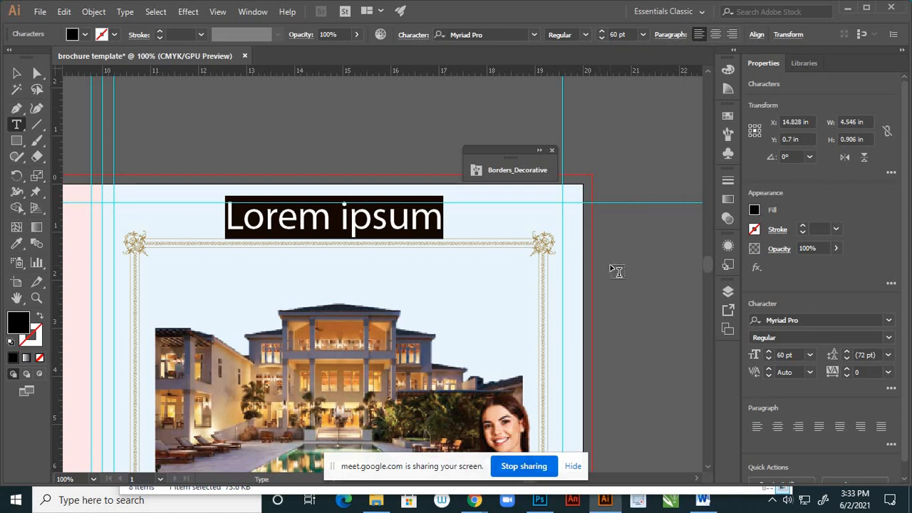
- Replace the placeholder text with the heading "Hotels To Celebrate Life" and finish editing it
text(Ho)
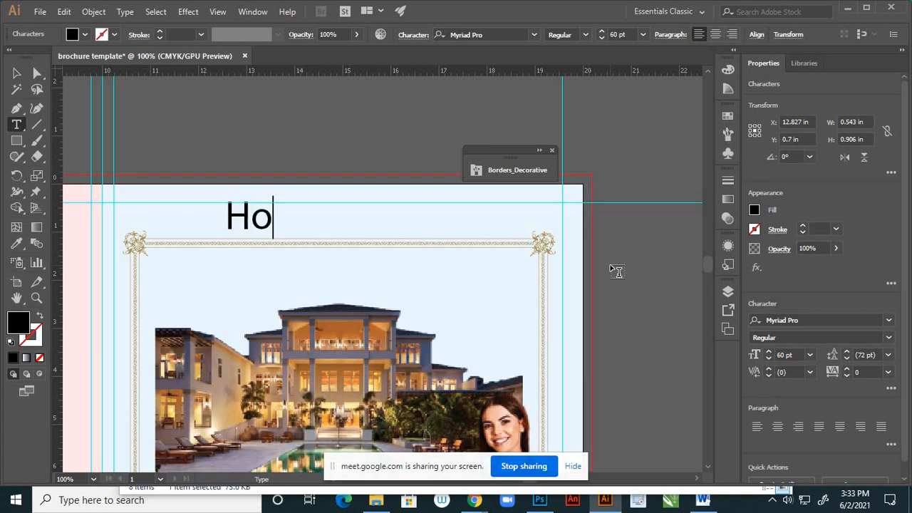
text(tels)
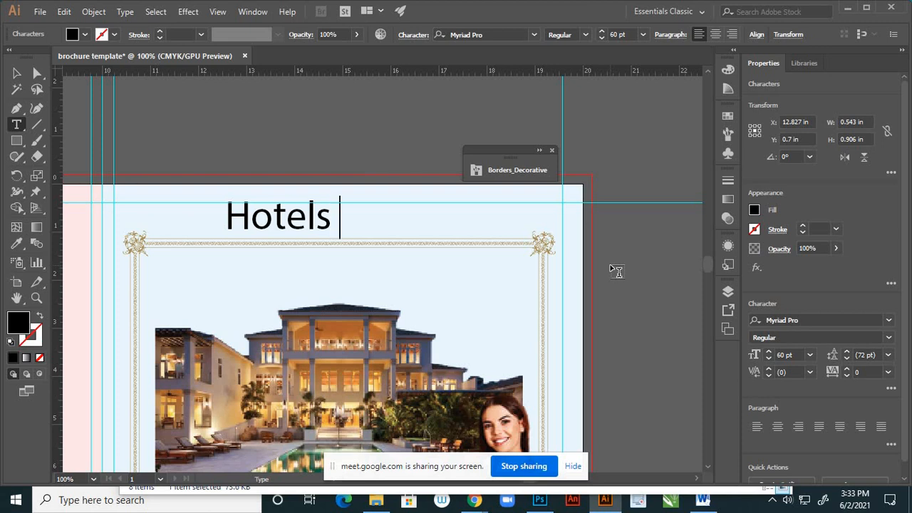
text(To)
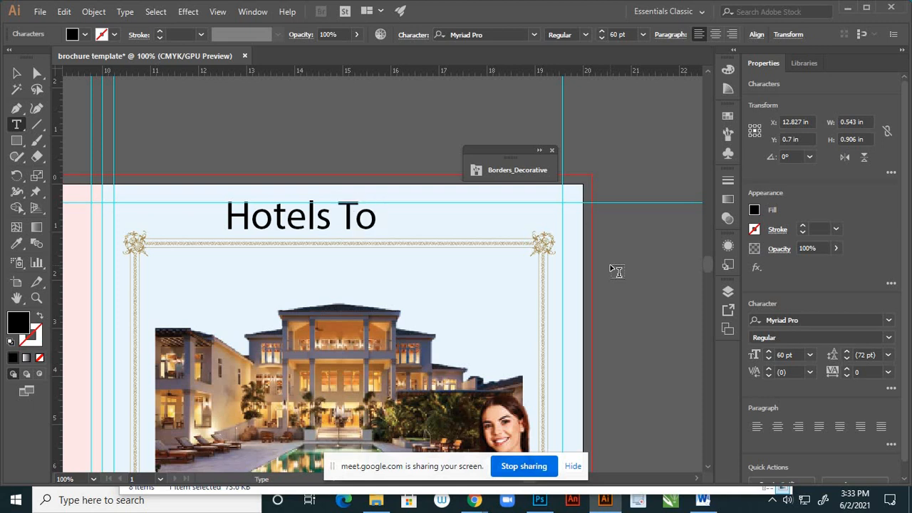
text( C)
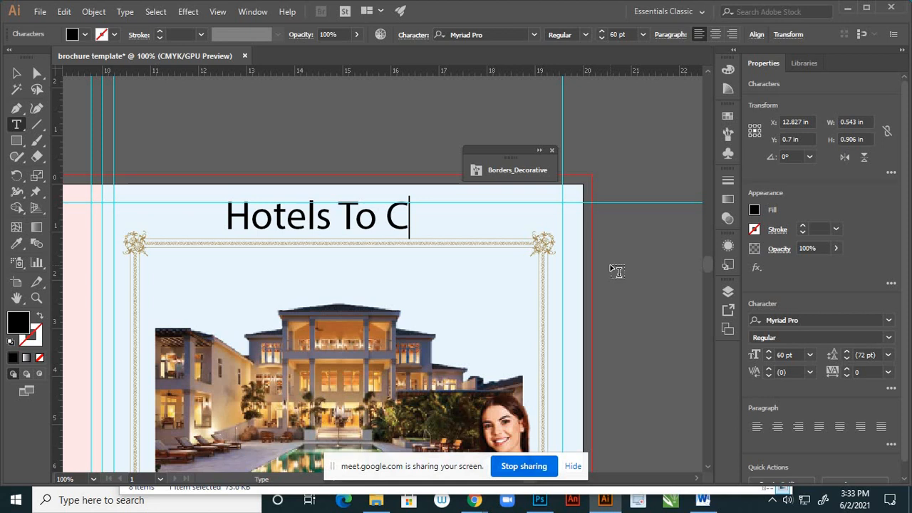
text(elabr)
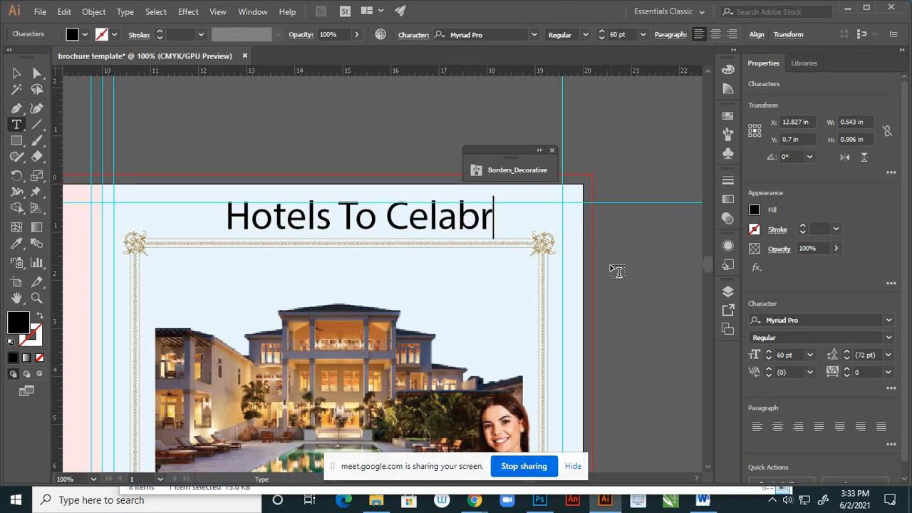
text(ate)
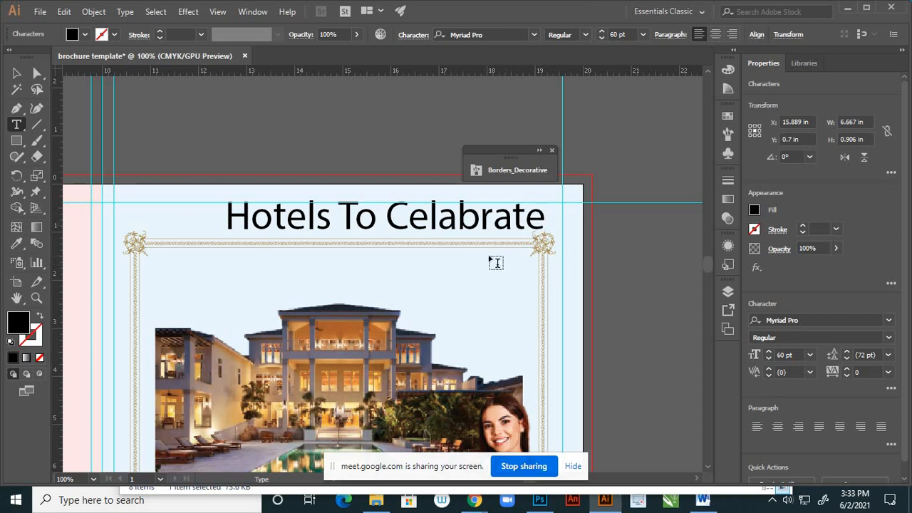
key(BackSpace)
text(e )
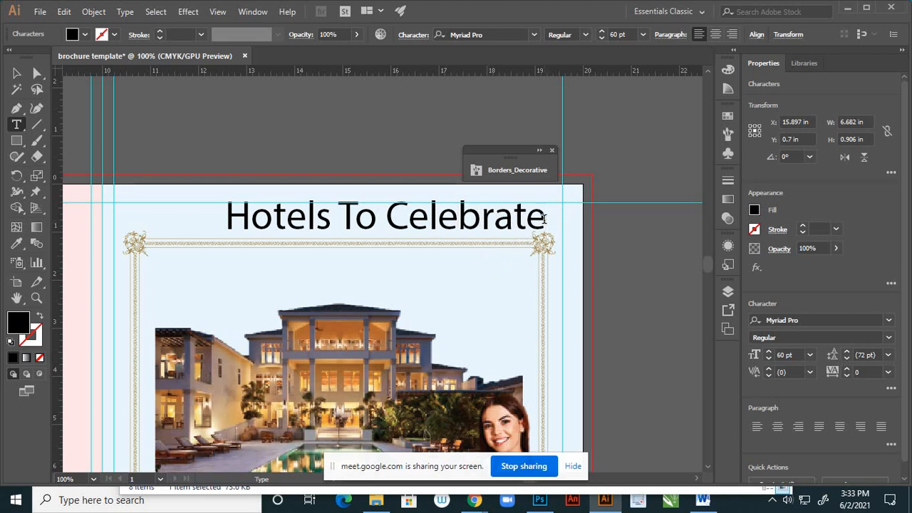
text(Life)
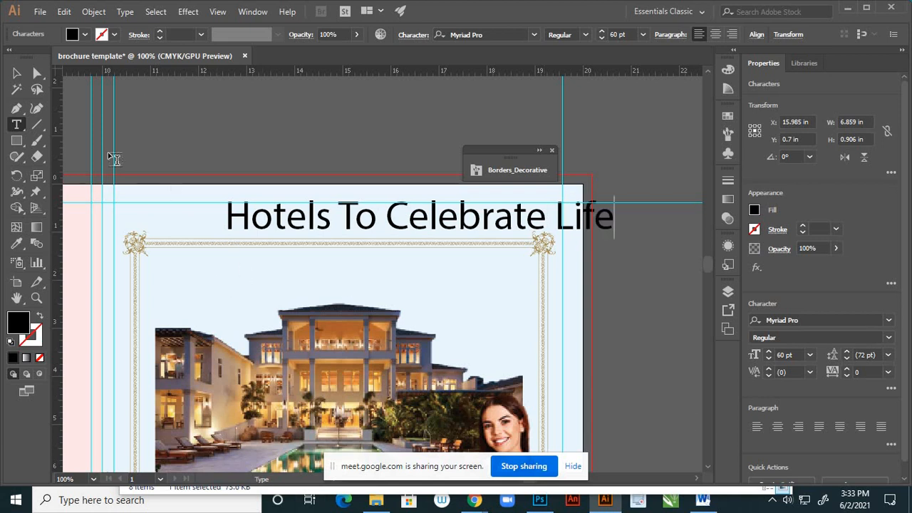
key(Escape)
- Move the heading back onto the page along the frame's upper edge, to about X 15.507 in, Y 0.894 in
click(452, 236)
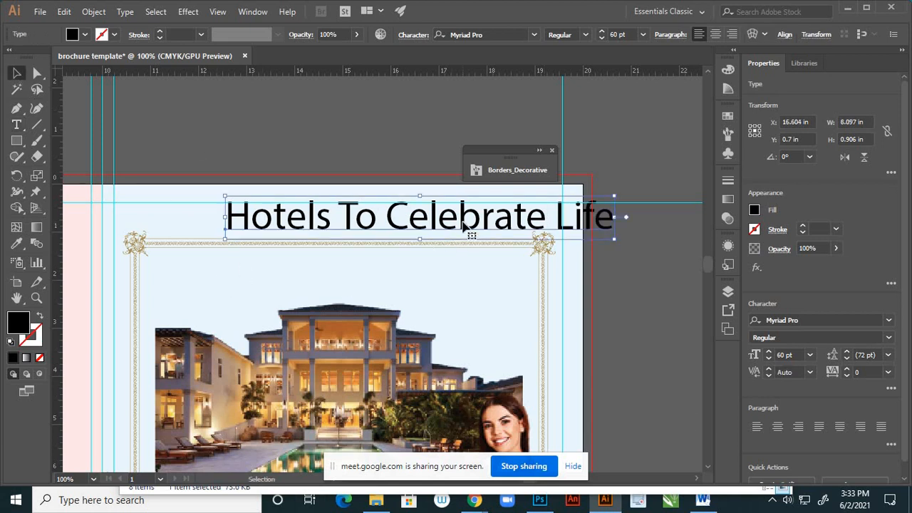
drag(469, 236, 460, 272)
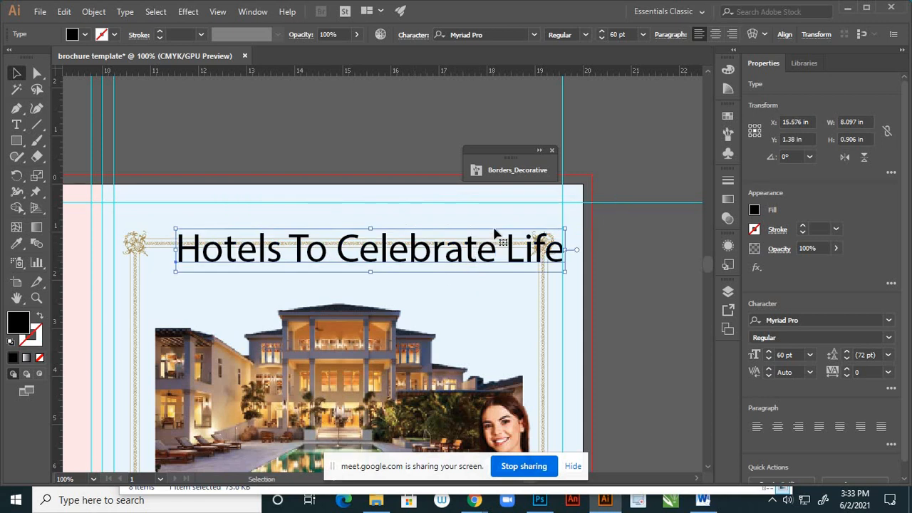
scroll(499, 239, down, 2)
scroll(502, 243, up, 2)
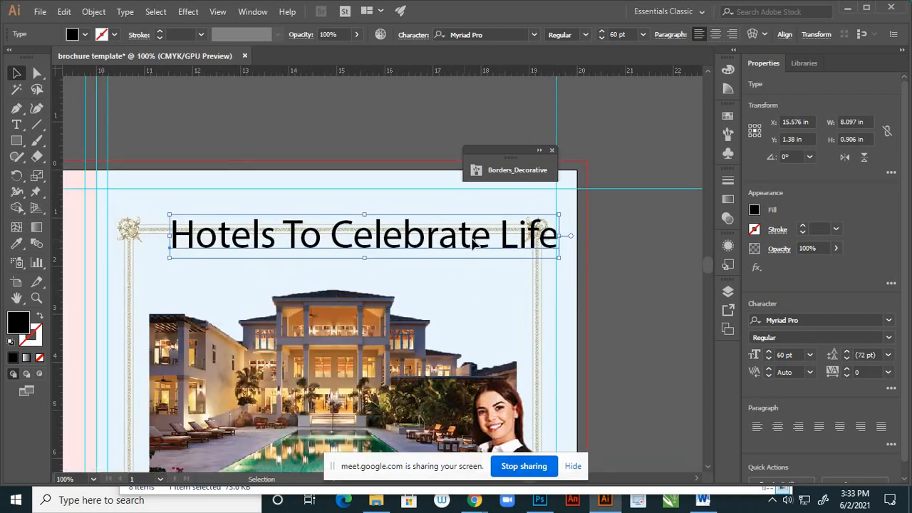
drag(467, 242, 469, 212)
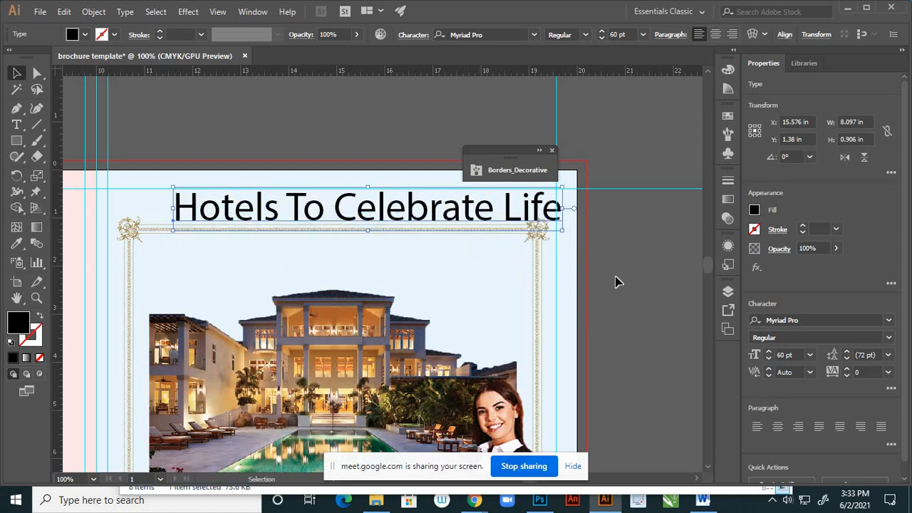
click(615, 279)
scroll(517, 275, down, 2)
scroll(490, 259, up, 2)
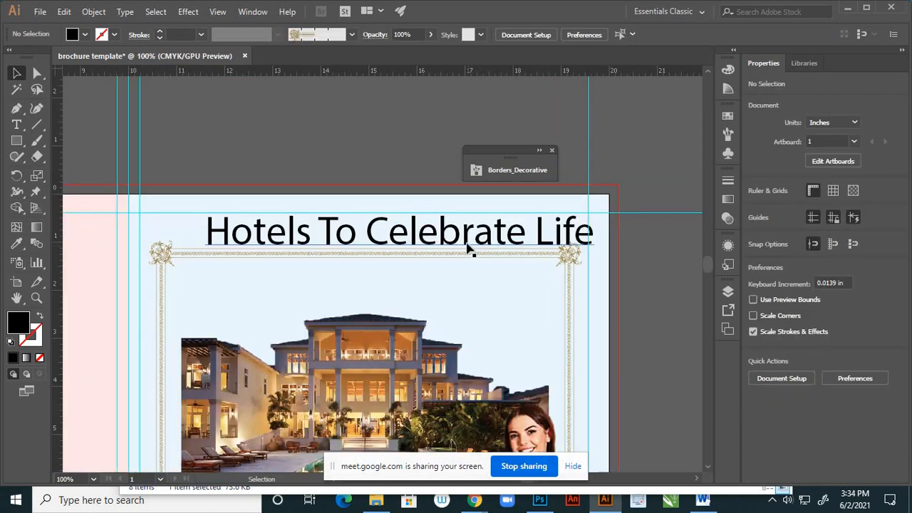
mouse_move(467, 242)
mouse_down()
mouse_move(461, 254)
mouse_move(459, 246)
mouse_up()
drag(222, 213, 222, 214)
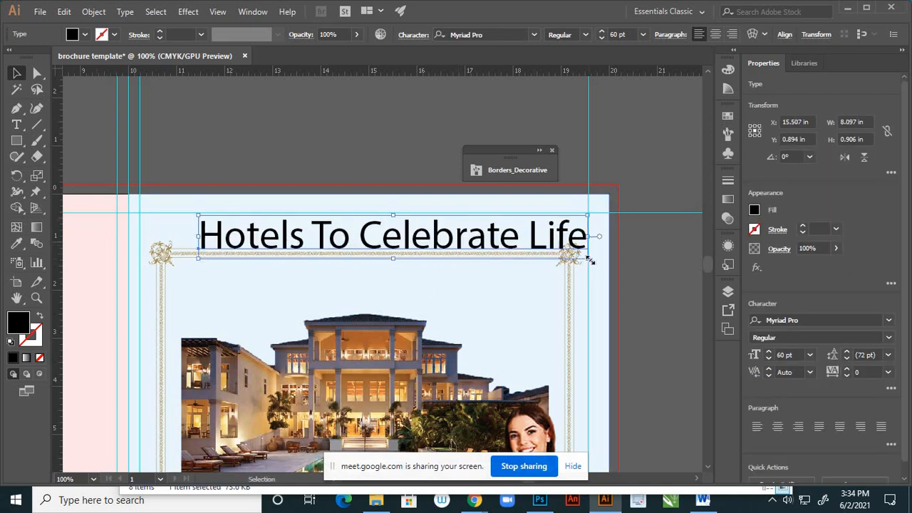
- Shrink the heading proportionally about its centre to about 4.373 in wide, a font size of 32.4 pt
drag(588, 260, 499, 248)
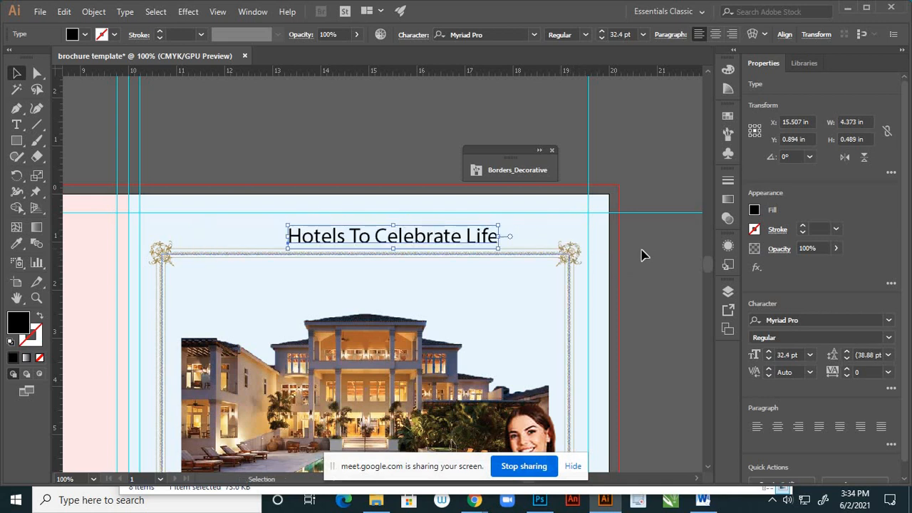
click(602, 260)
scroll(602, 256, down, 2)
scroll(538, 254, up, 2)
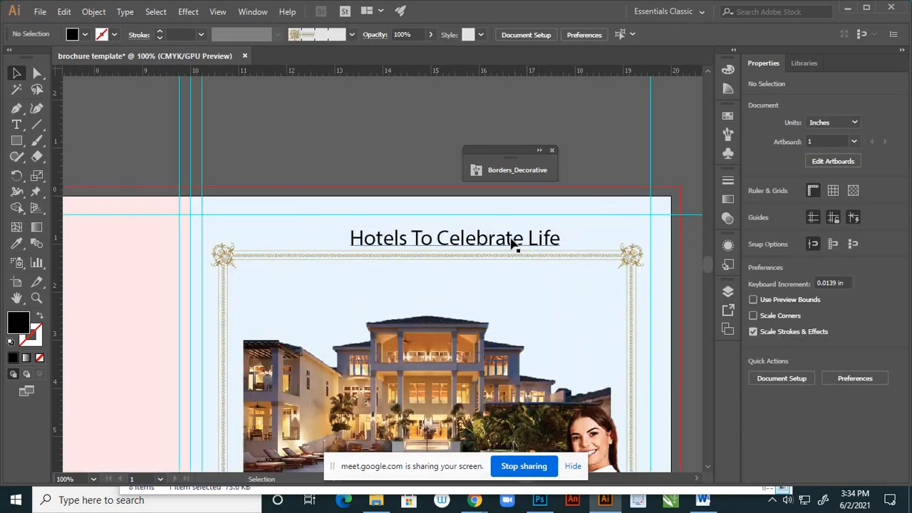
- Move the heading to sit centred just above the gold frame, at about X 15.035 in, Y 0.797 in
drag(510, 242, 488, 240)
click(515, 285)
scroll(468, 244, down, 2)
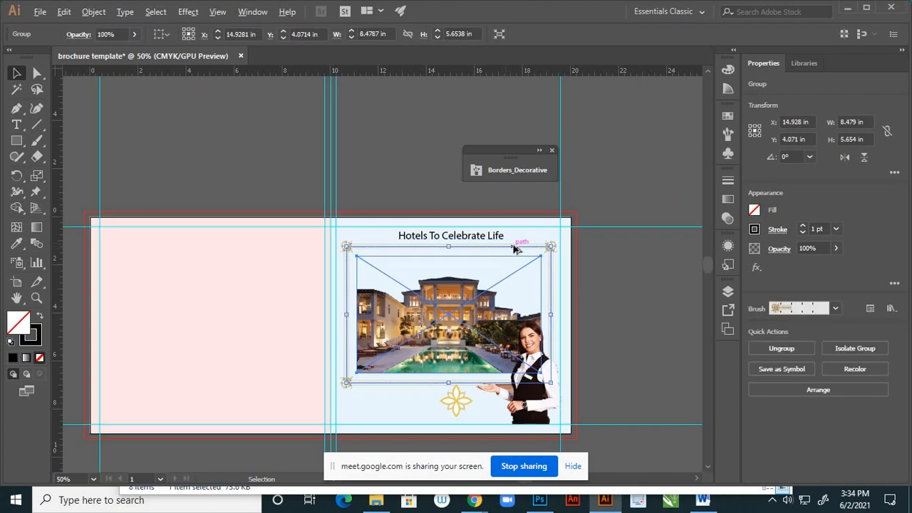
scroll(497, 241, up, 2)
scroll(513, 241, down, 2)
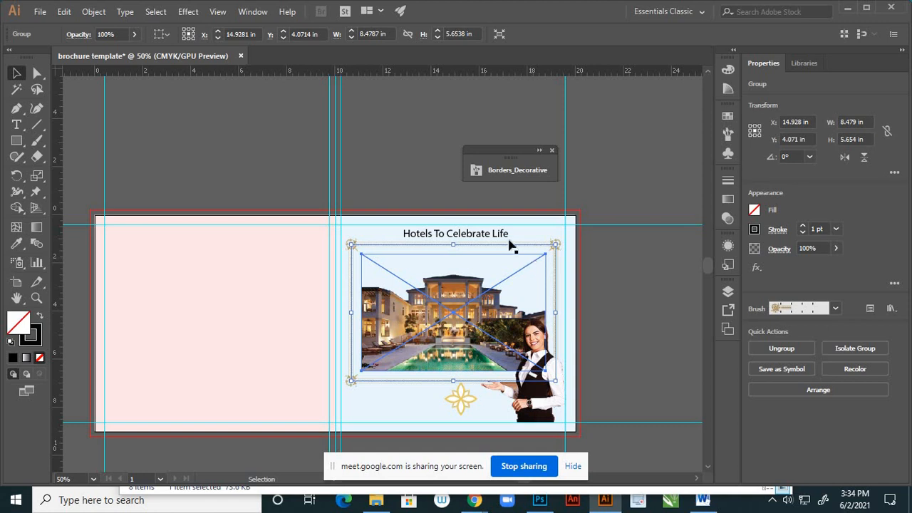
click(508, 239)
key(Down)
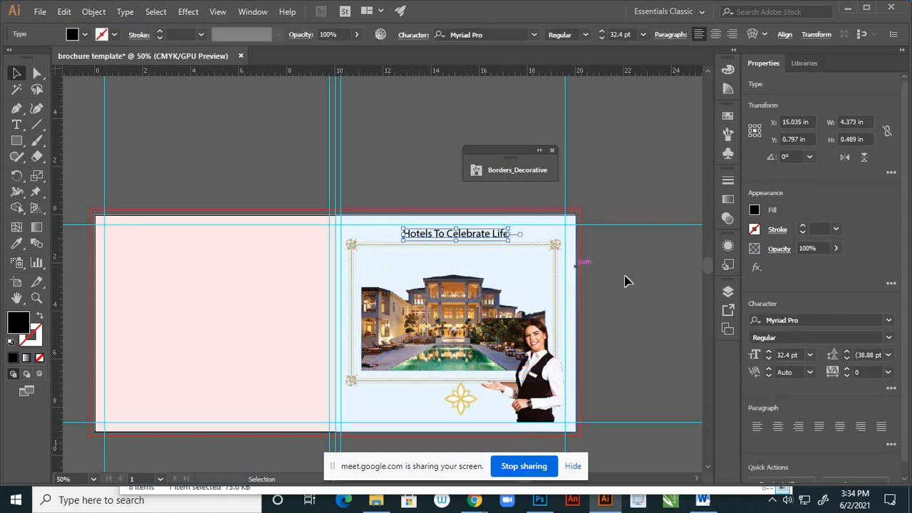
click(628, 281)
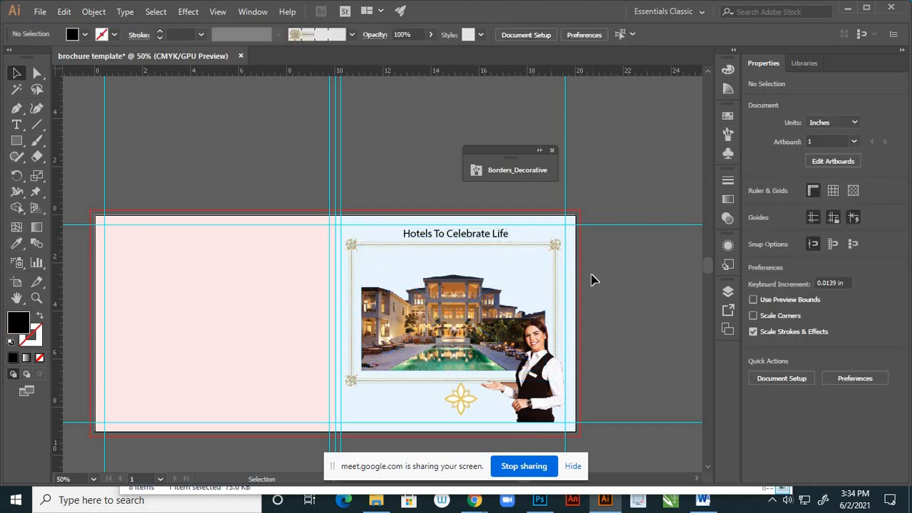
- Close the floating Borders_Decorative brush library that covers the heading
scroll(499, 357, down, 1)
scroll(508, 366, up, 2)
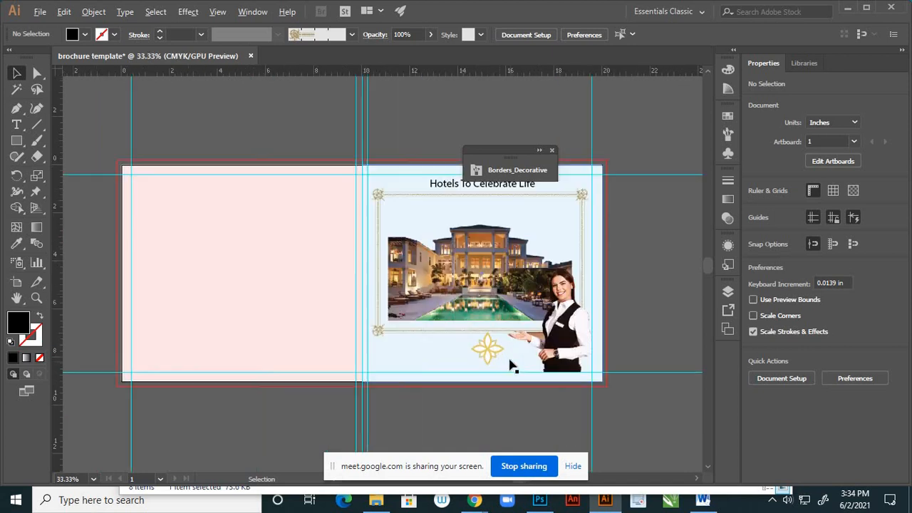
scroll(469, 335, down, 1)
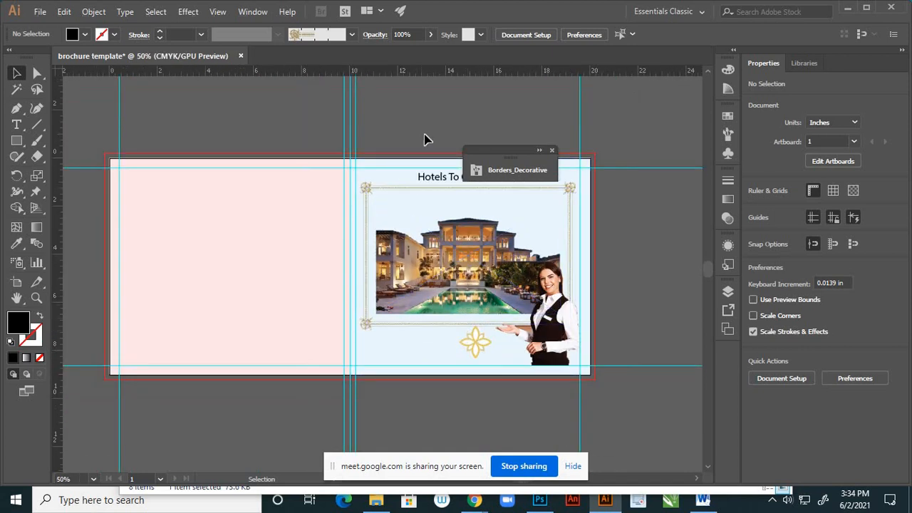
click(552, 151)
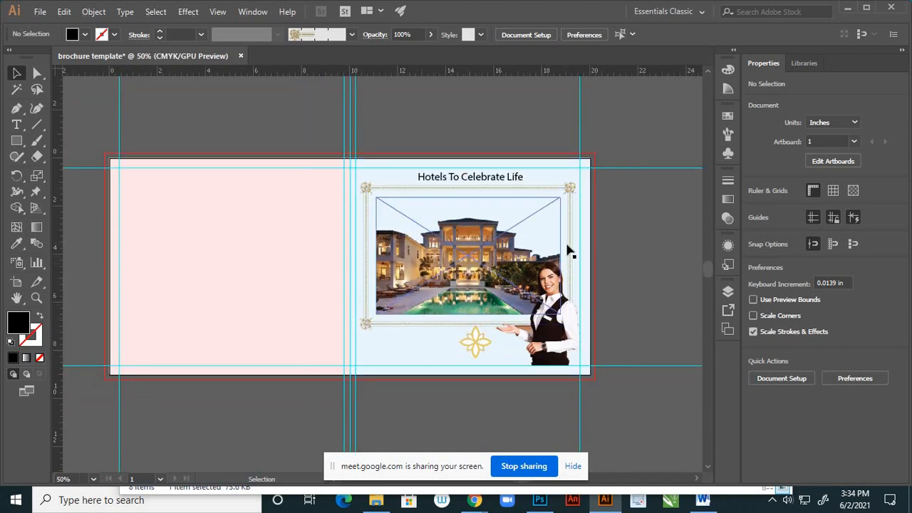
- Examine the first page's layout and the hotel image's pool area at several magnifications
scroll(570, 253, up, 1)
scroll(571, 253, up, 1)
scroll(573, 248, down, 2)
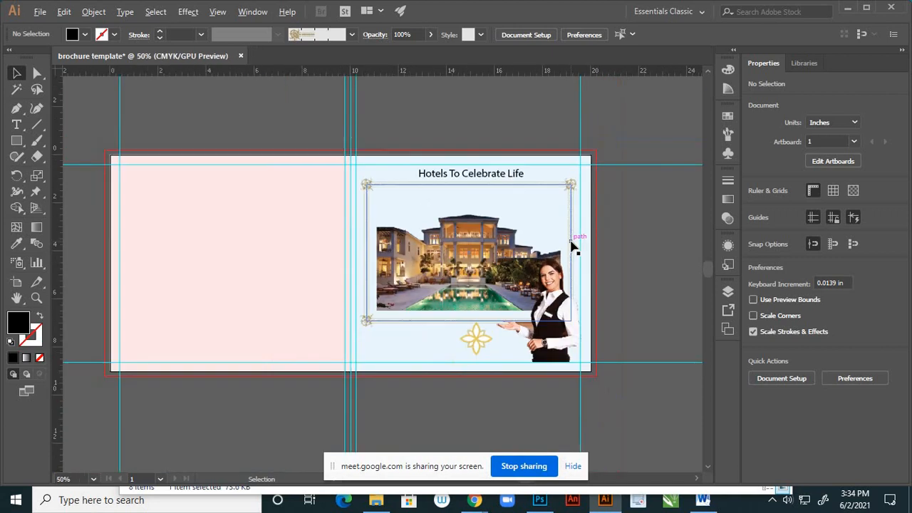
scroll(556, 271, up, 1)
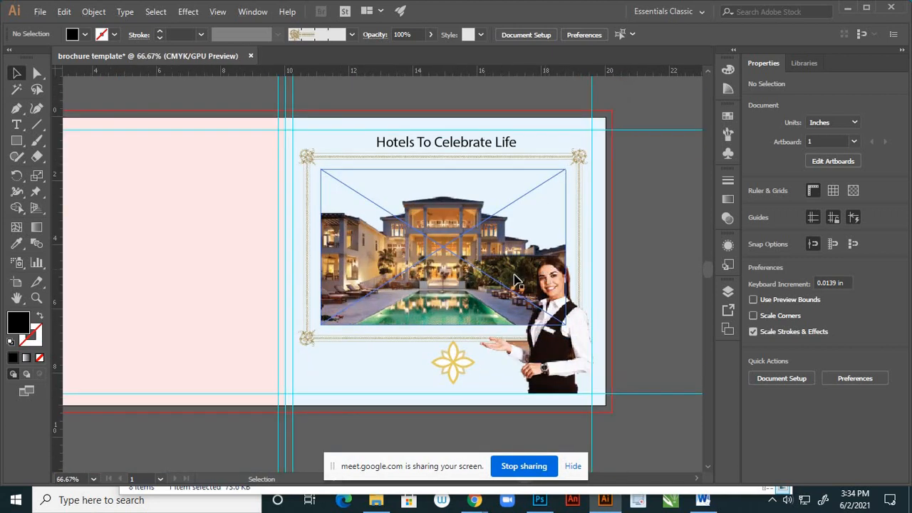
scroll(431, 283, up, 3)
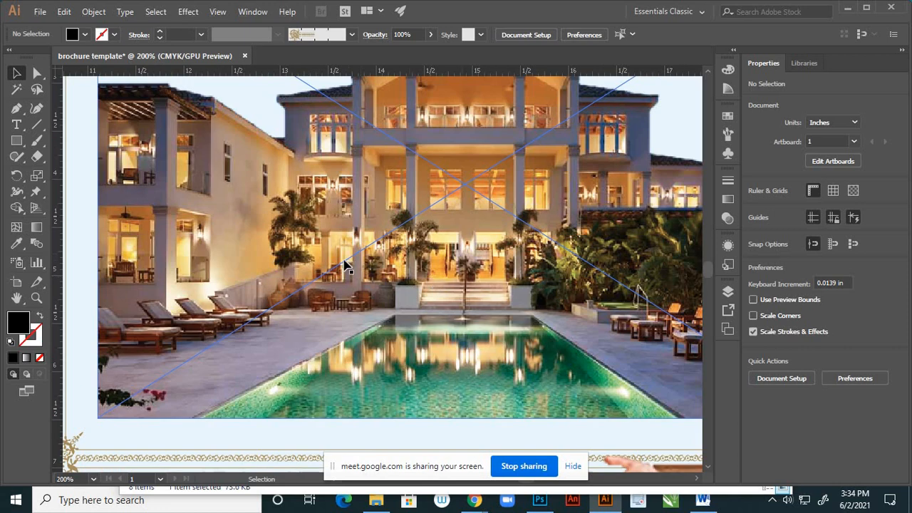
scroll(371, 258, down, 4)
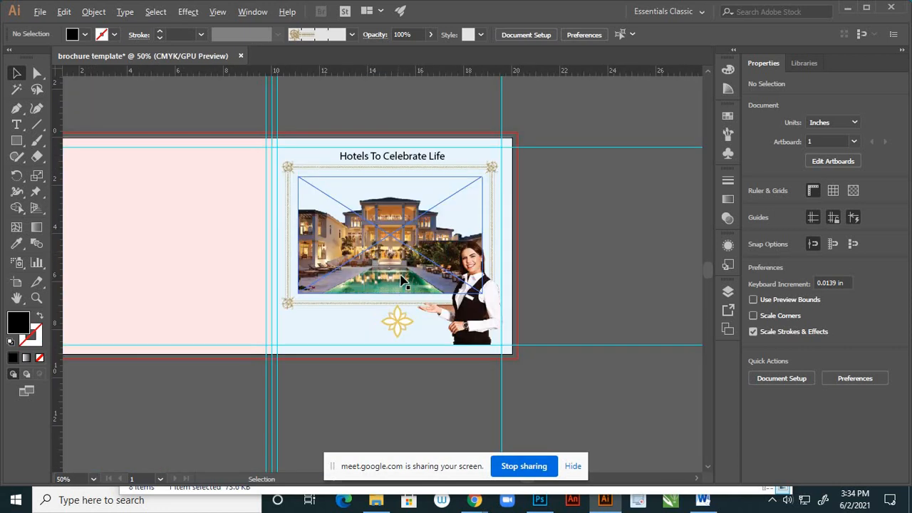
scroll(400, 272, up, 2)
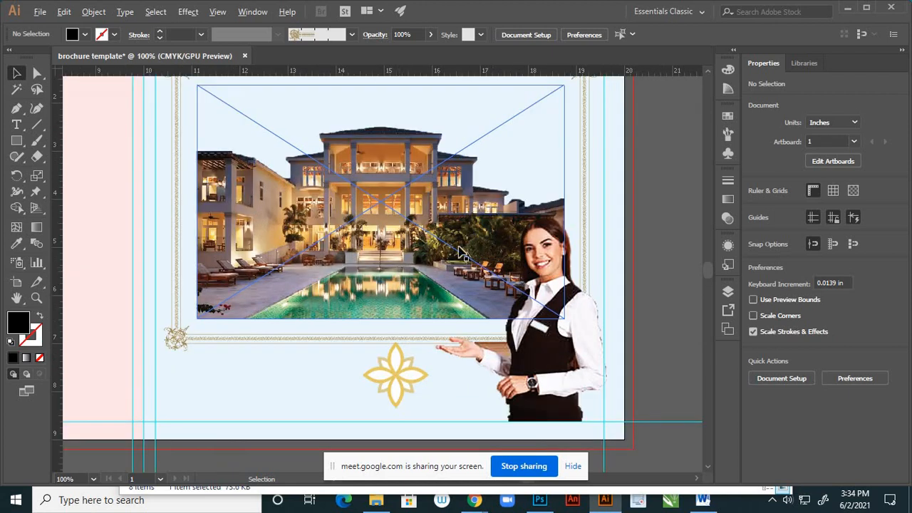
scroll(465, 251, up, 2)
scroll(474, 298, down, 3)
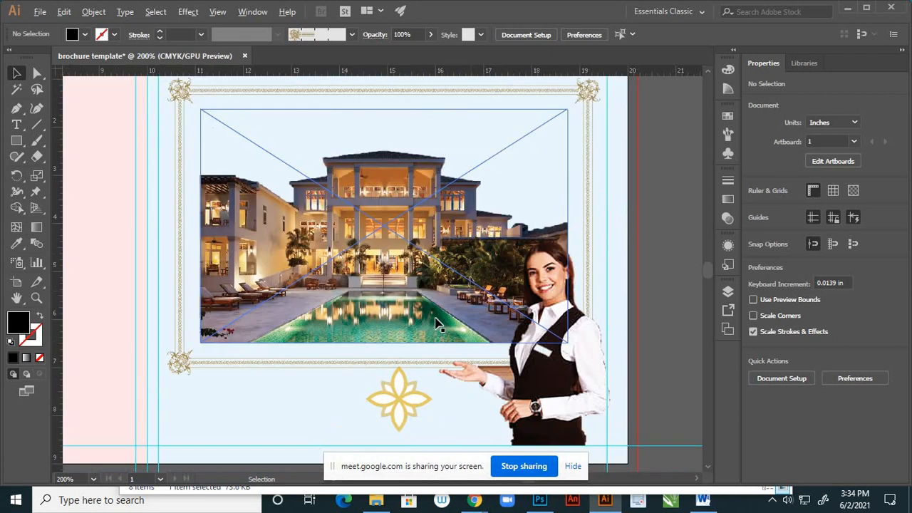
scroll(436, 306, up, 4)
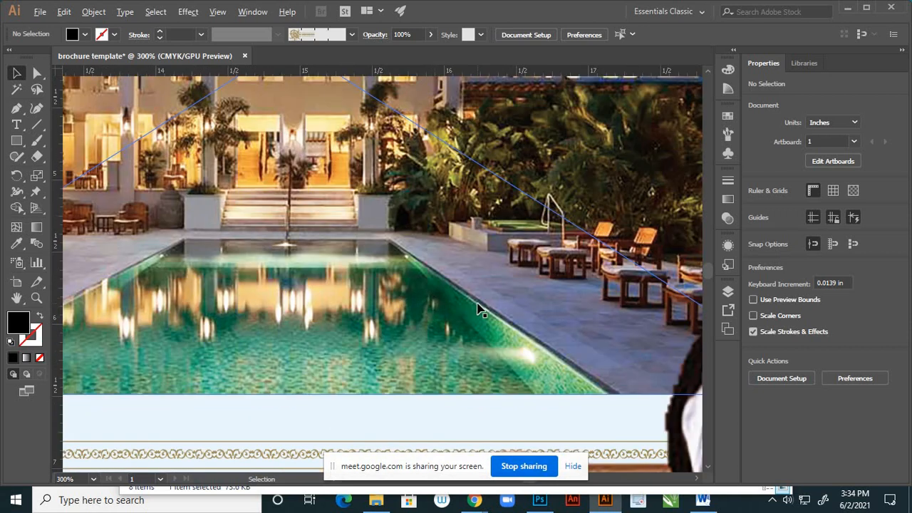
- Select the first page's light blue background rectangle, checking which layer object it is by briefly hiding and showing it
scroll(479, 304, down, 4)
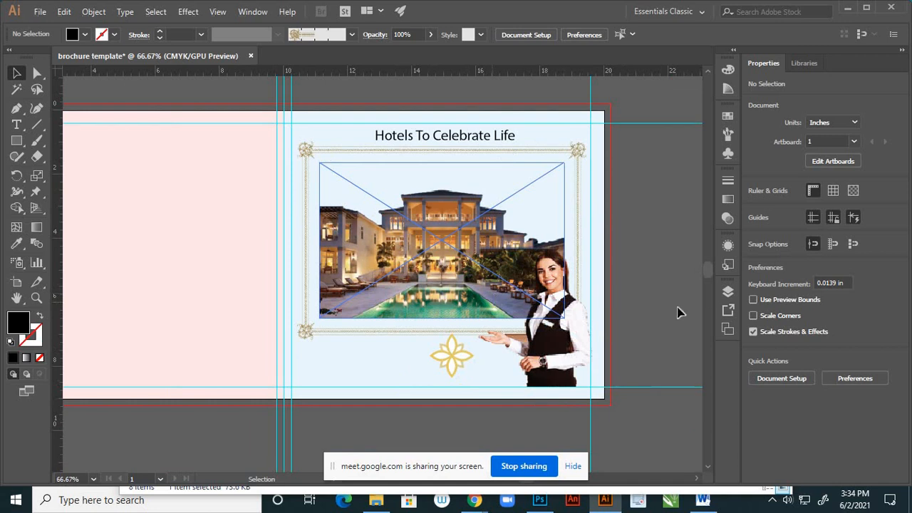
click(727, 291)
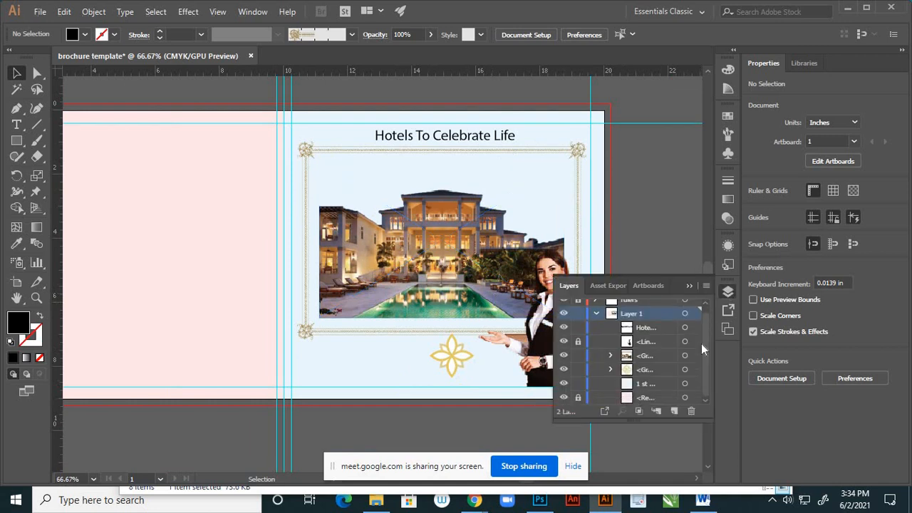
click(564, 384)
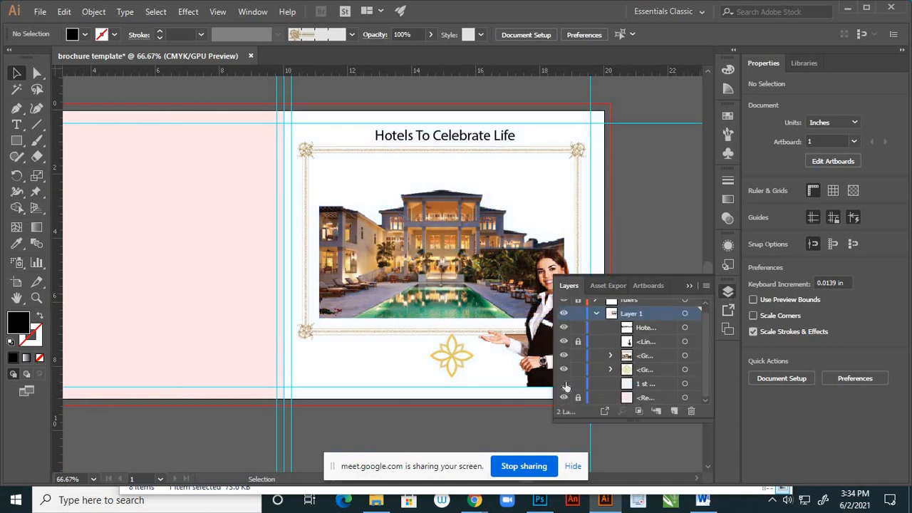
click(564, 385)
click(685, 384)
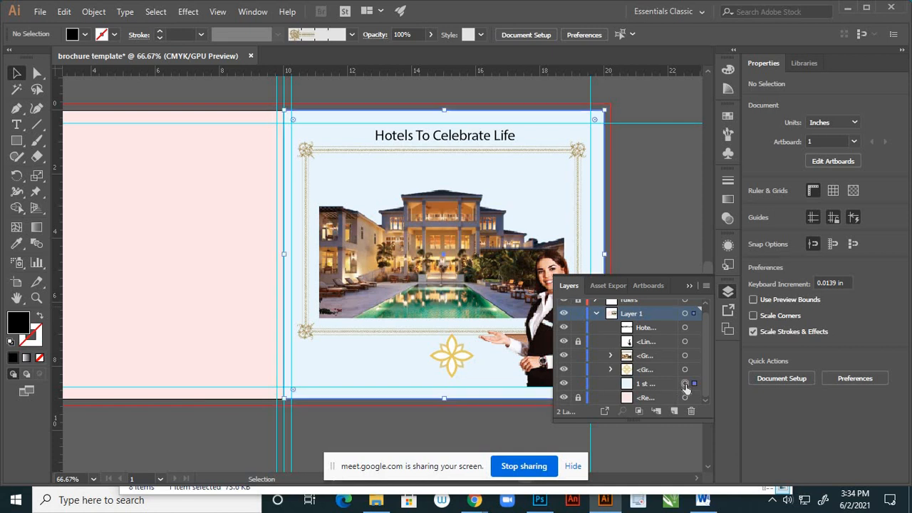
click(689, 286)
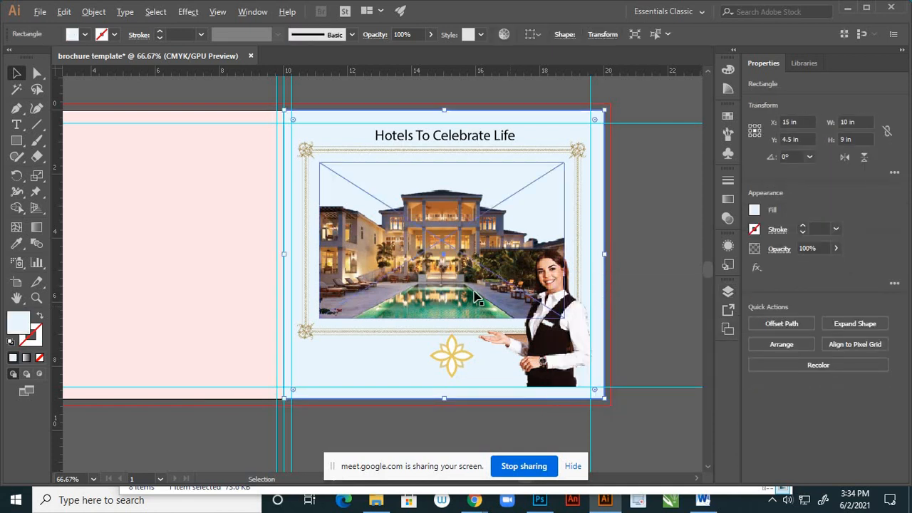
- Try a dark green sampled from the shaded pool water as the first page's background fill, and undo it
scroll(475, 292, up, 5)
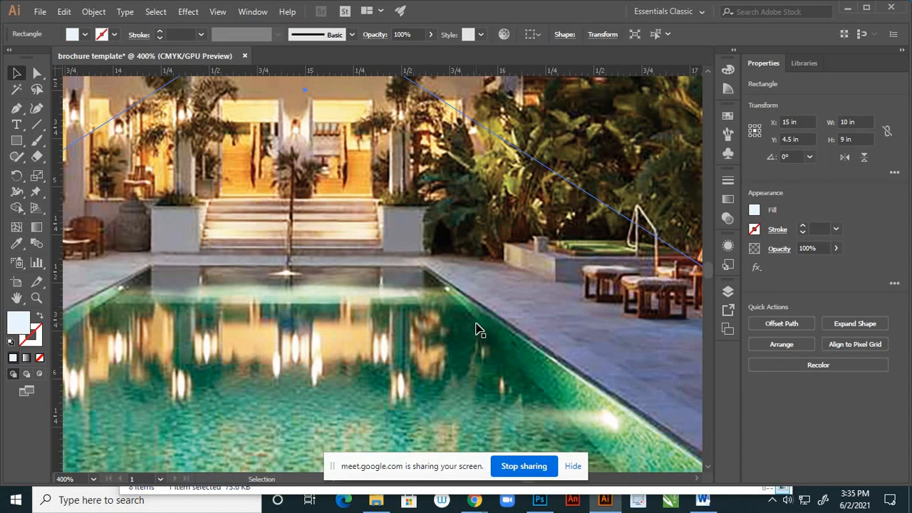
key(i)
click(488, 340)
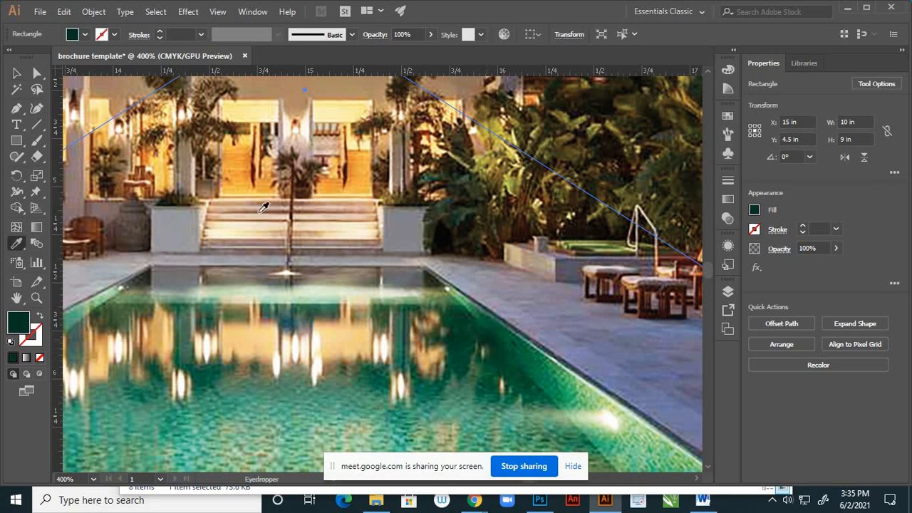
click(16, 73)
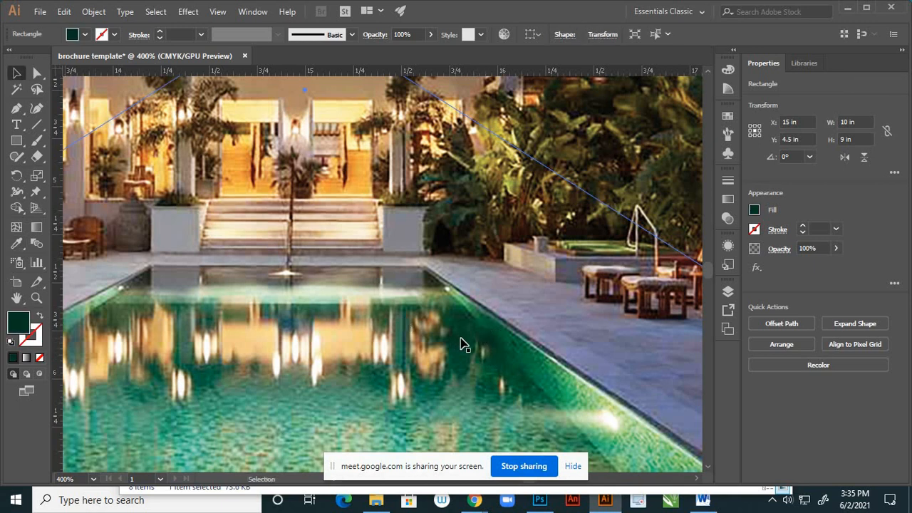
scroll(470, 345, down, 4)
scroll(484, 349, down, 1)
click(641, 315)
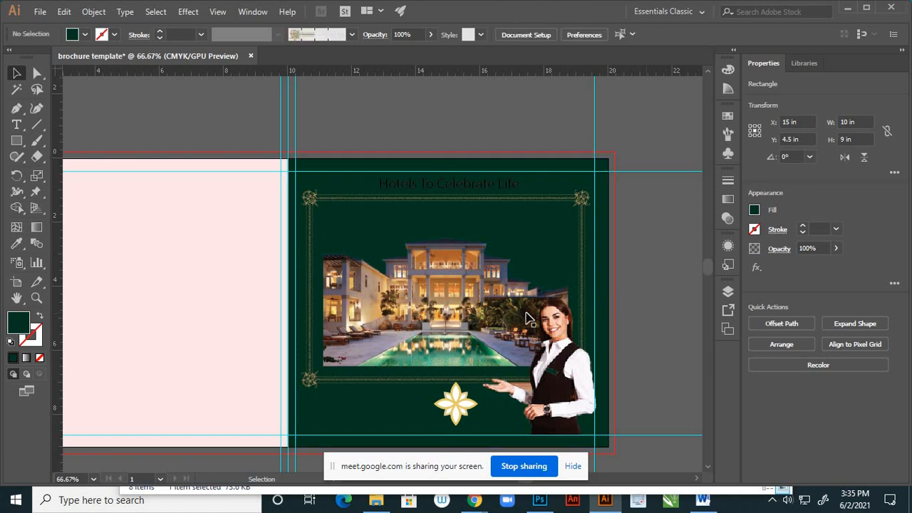
scroll(497, 248, up, 1)
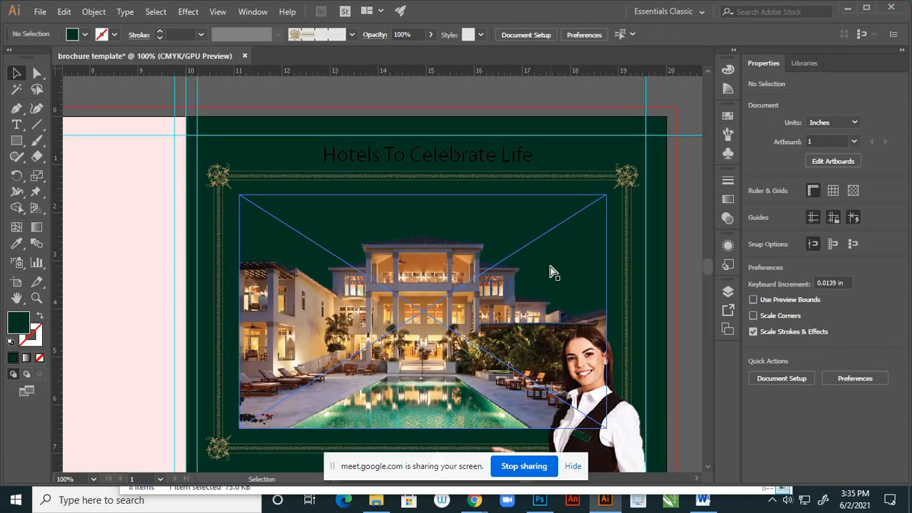
key(ctrl+z)
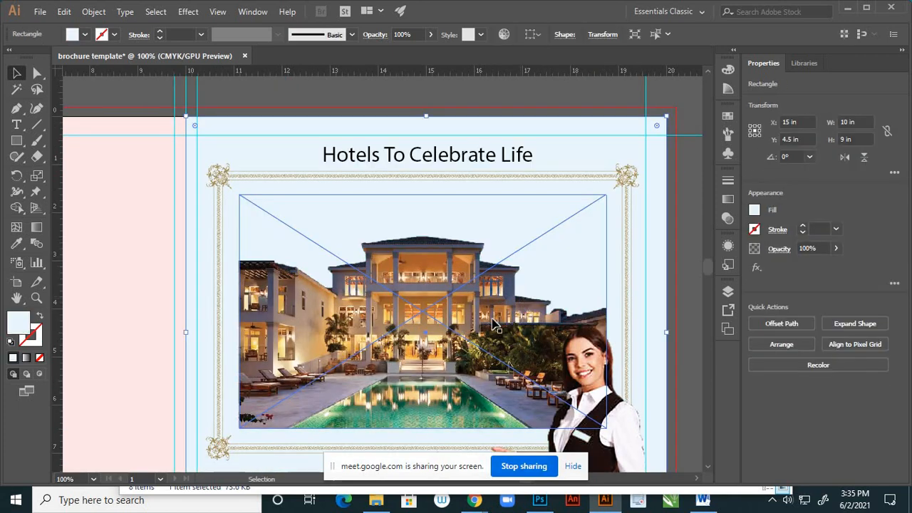
- Fill the first page's background rectangle with the grey-blue sampled from the hotel's upper wall beside the balcony
scroll(456, 286, up, 2)
scroll(465, 278, down, 1)
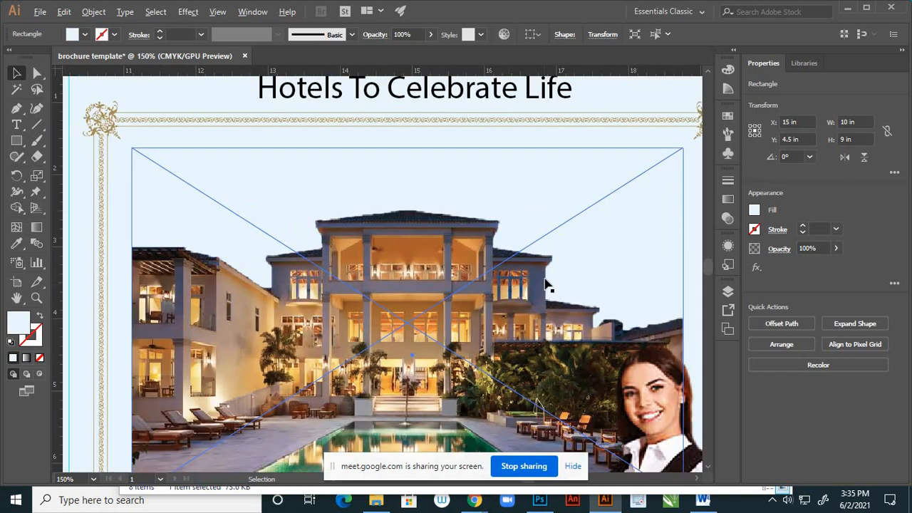
scroll(546, 270, up, 1)
scroll(539, 279, up, 1)
scroll(507, 267, down, 2)
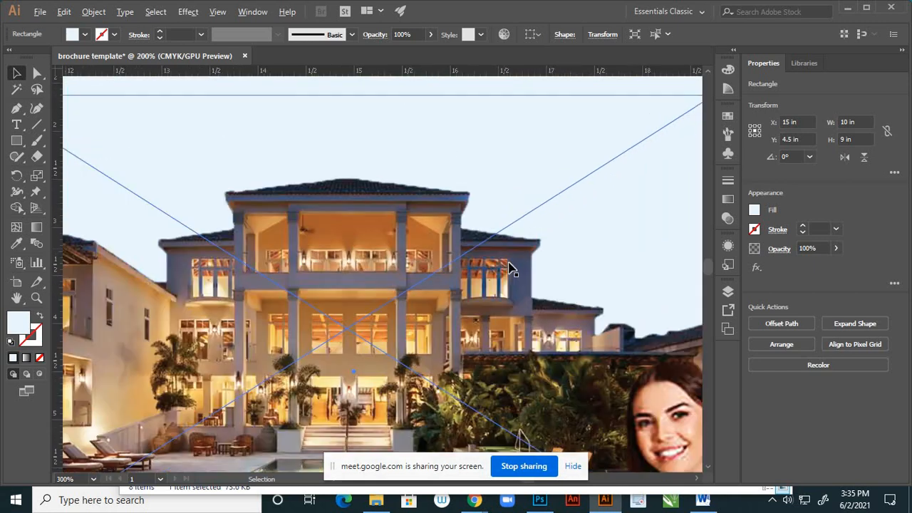
scroll(522, 270, up, 3)
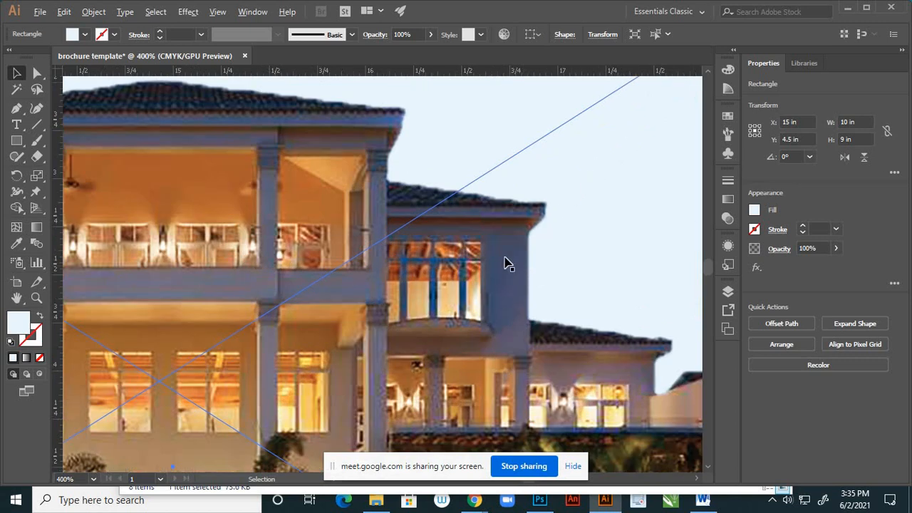
scroll(518, 263, down, 2)
scroll(518, 264, up, 3)
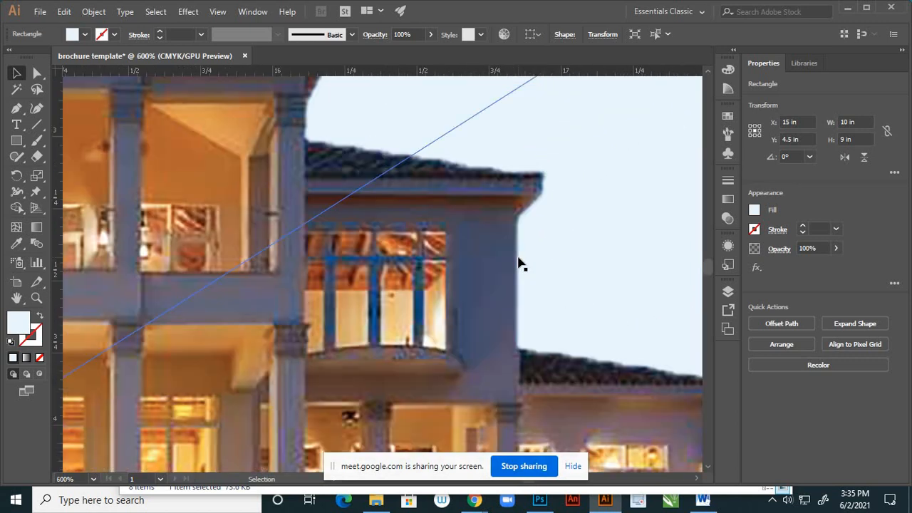
key(i)
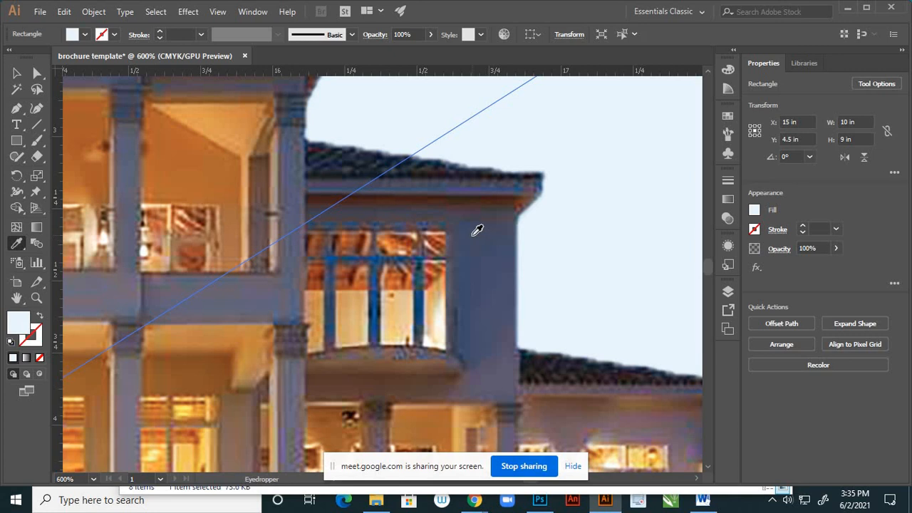
click(477, 230)
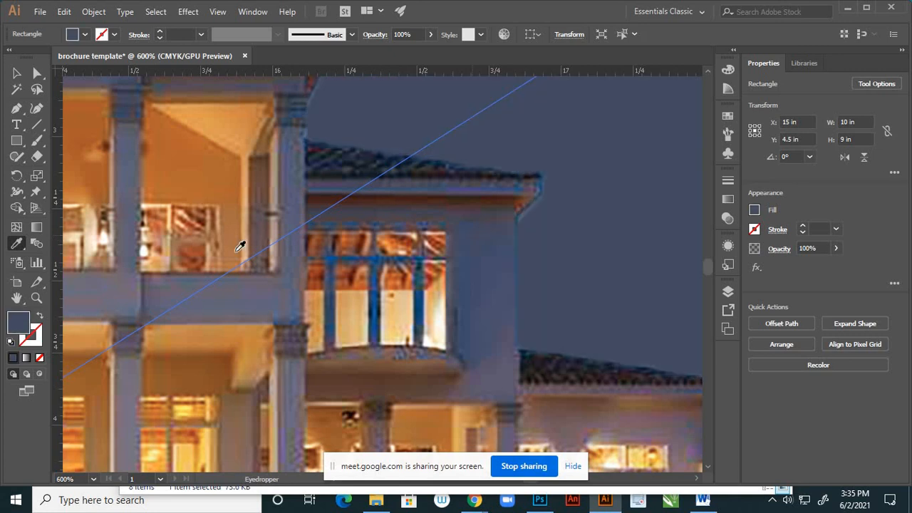
- Change the background rectangle's fill to the brighter, more saturated blue #47547A
double_click(21, 323)
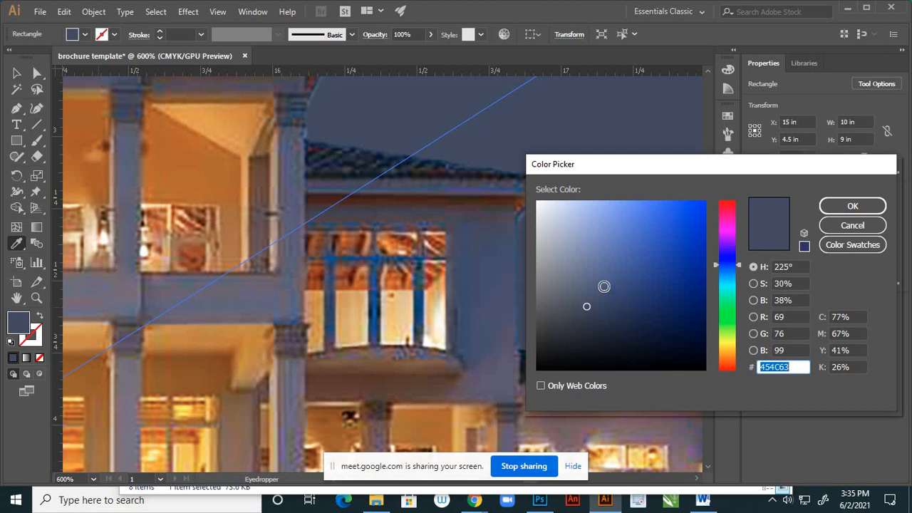
click(607, 289)
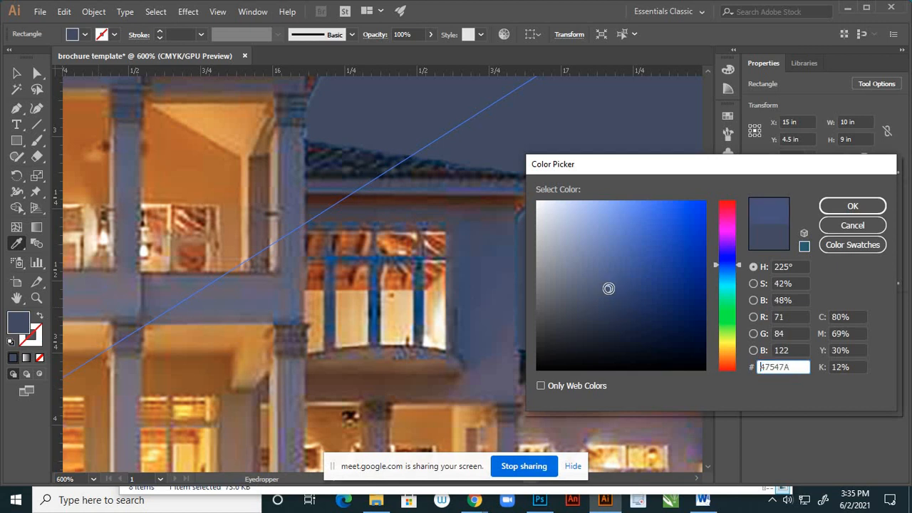
click(852, 206)
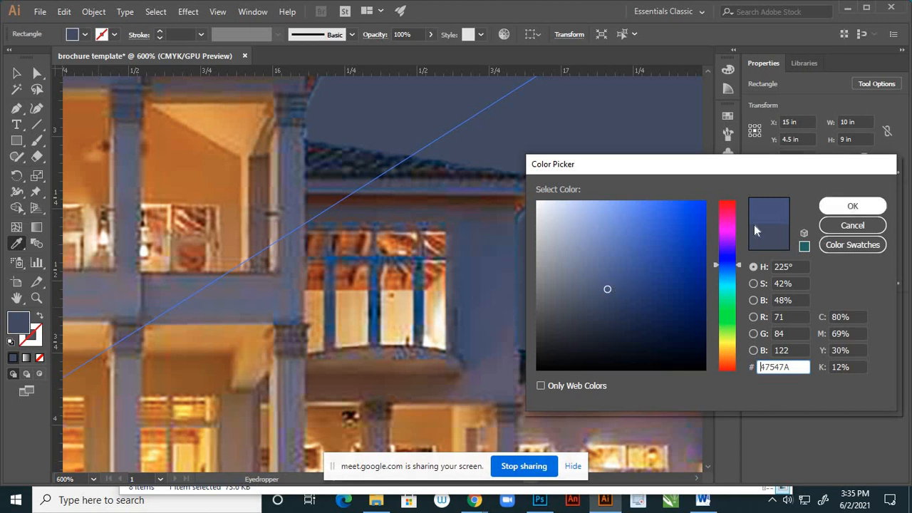
key(v)
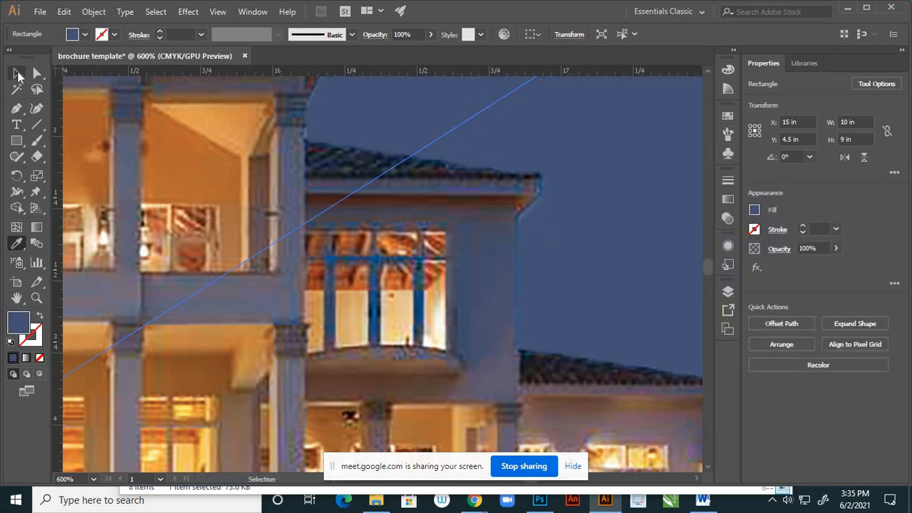
- Duplicate the blue background rectangle in place, with the copy in front of all the page's artwork
key(ctrl+minus)
key(ctrl+minus)
key(ctrl+minus)
key(ctrl+minus)
key(ctrl+minus)
key(ctrl+minus)
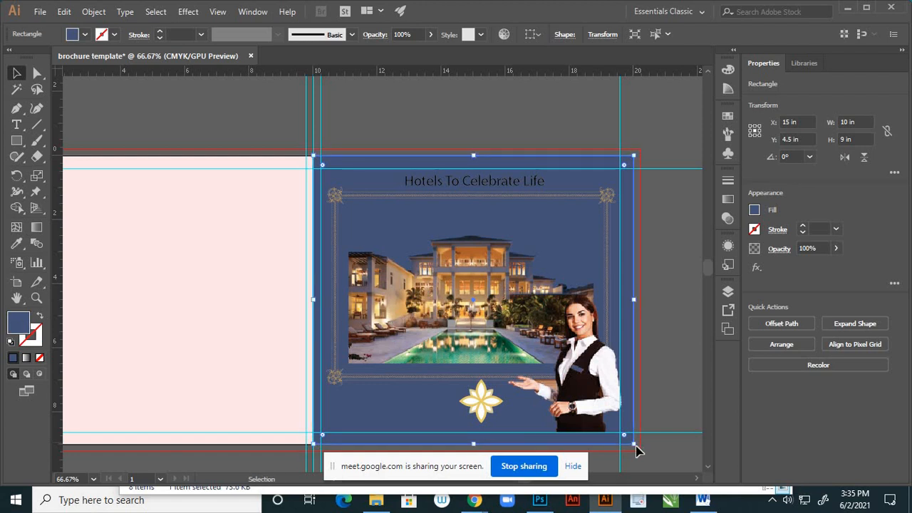
key(ctrl)
key(ctrl+shift+bracketright)
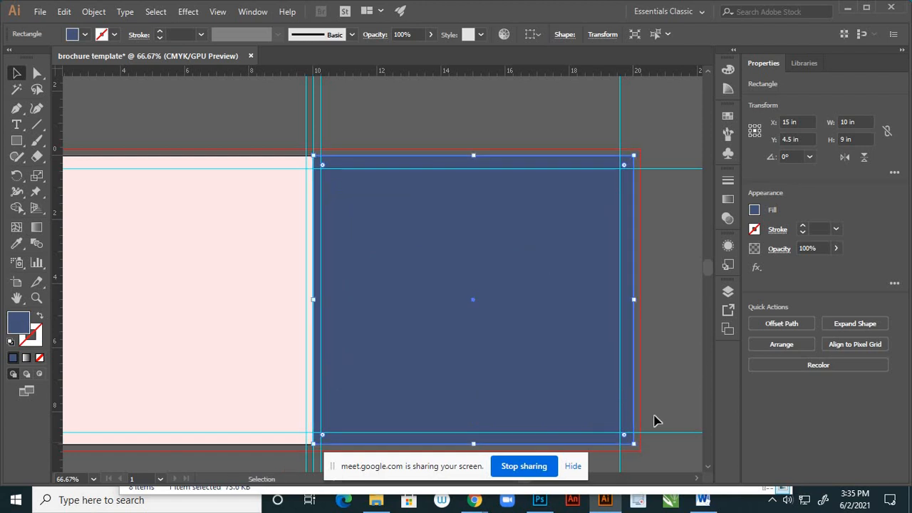
- Lock the original background rectangle and move its copy directly above it in the layer stack, beneath the ornament and hotel image
click(729, 290)
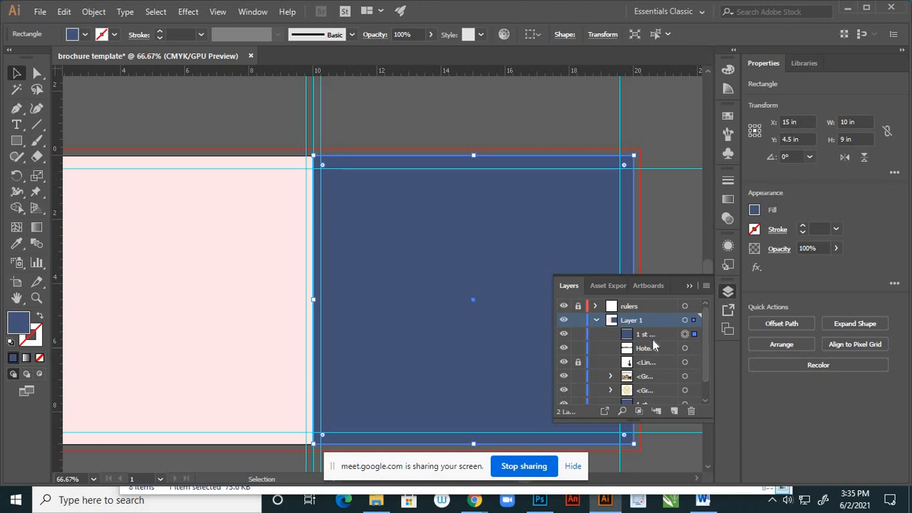
scroll(654, 342, down, 1)
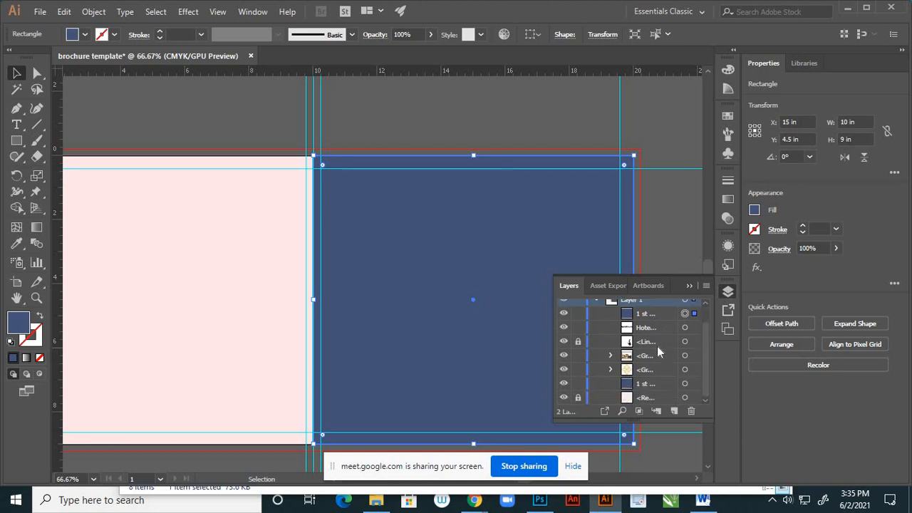
click(580, 384)
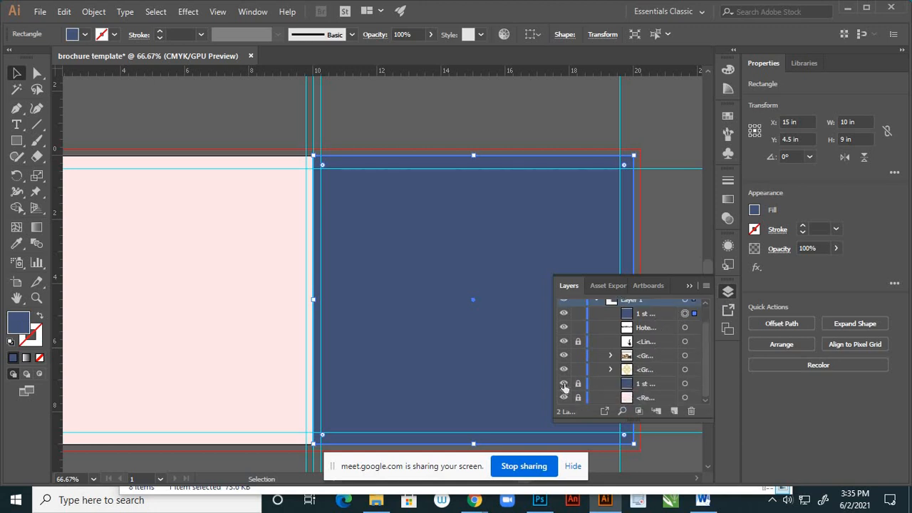
click(654, 316)
drag(660, 319, 665, 379)
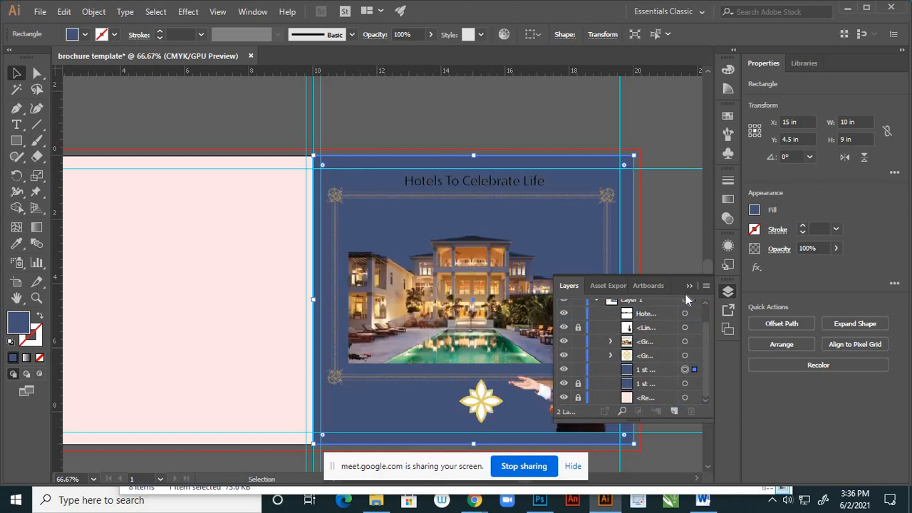
click(689, 286)
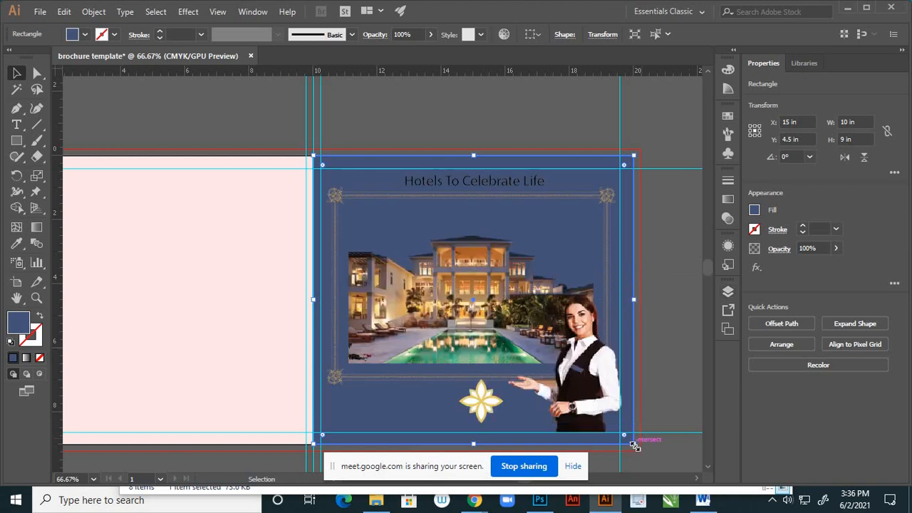
- Shrink the rectangle copy about its centre to about 6.483 by 5.835 in, and hide the original blue background
drag(635, 446, 577, 392)
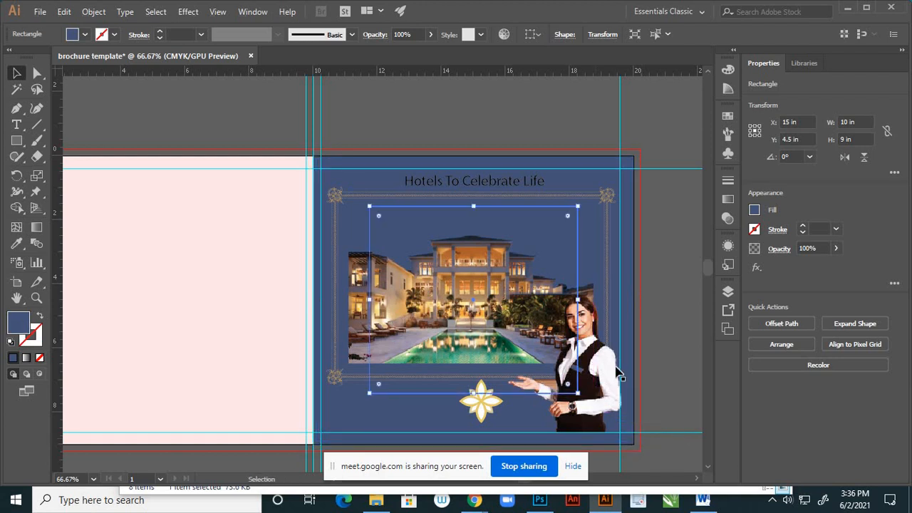
click(728, 292)
scroll(576, 396, down, 1)
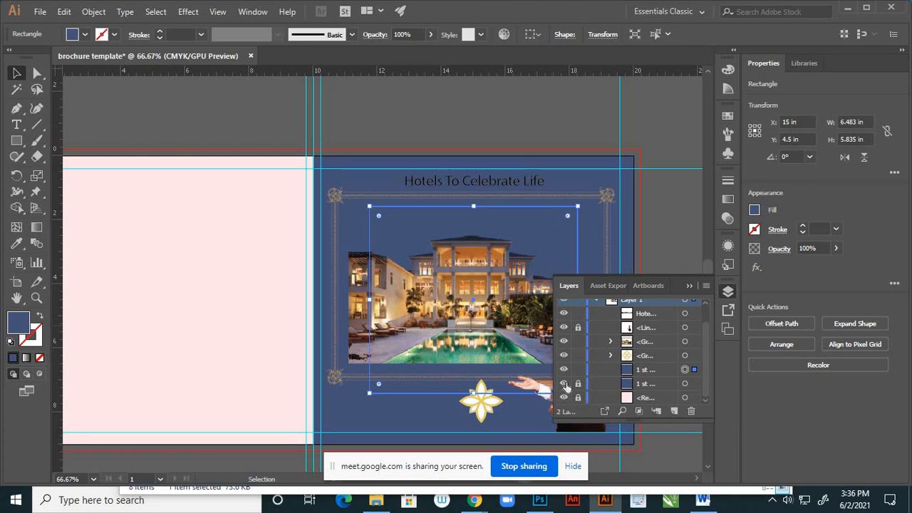
click(564, 384)
click(690, 287)
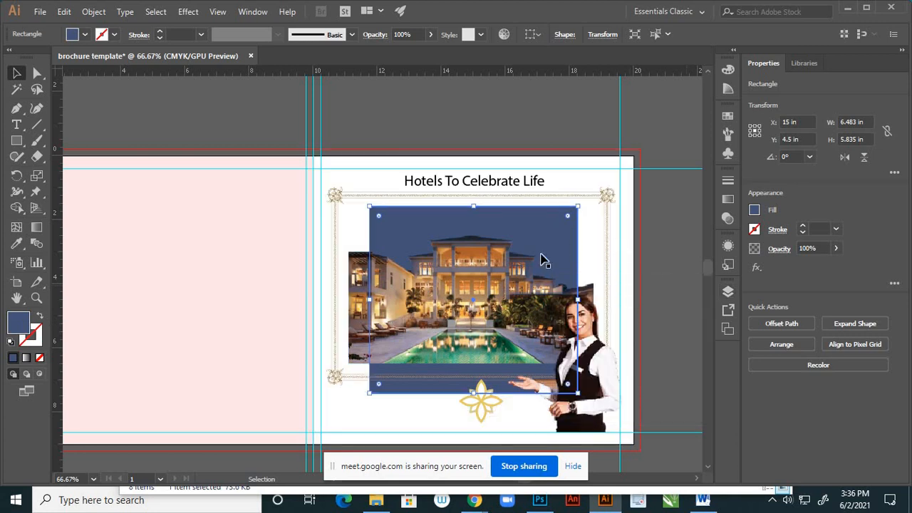
- Widen the blue rectangle to about 7.644 in so that its sides line up with both side edges of the hotel image
scroll(436, 206, up, 2)
scroll(442, 205, down, 1)
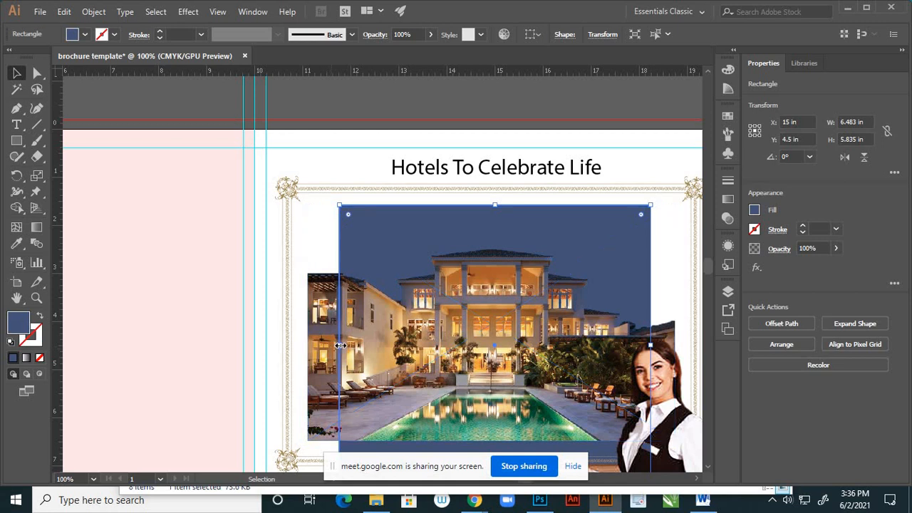
drag(334, 345, 303, 345)
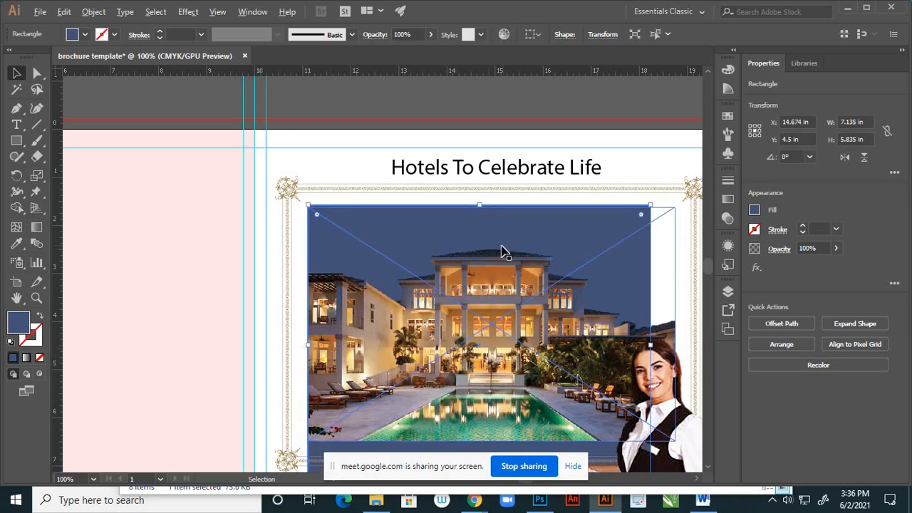
scroll(502, 253, down, 1)
scroll(601, 301, up, 2)
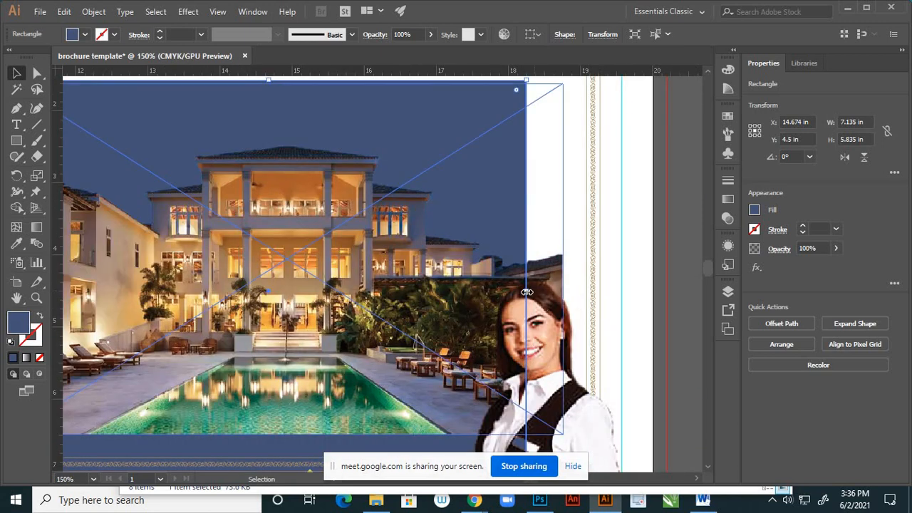
drag(527, 292, 563, 302)
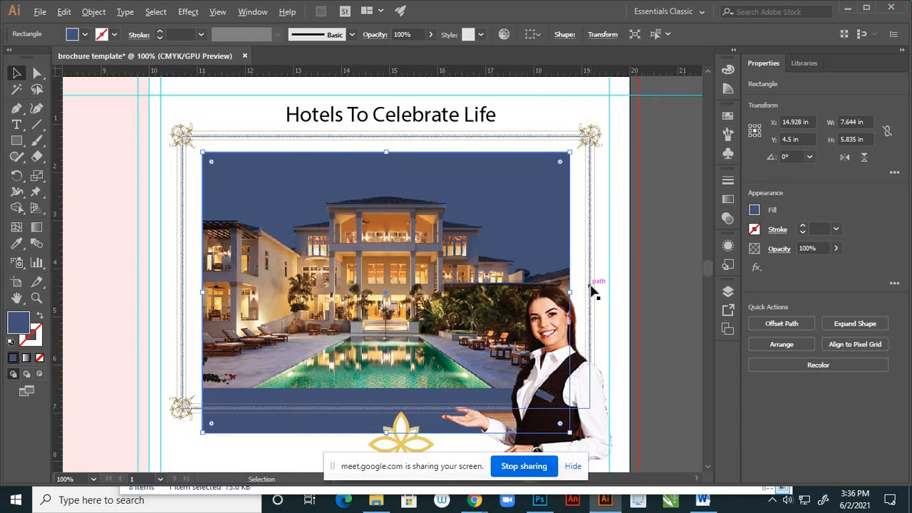
- Shorten the blue rectangle from below to about 4.904 in high so its lower edge meets the hotel image's lower edge
scroll(478, 393, down, 1)
scroll(474, 392, up, 2)
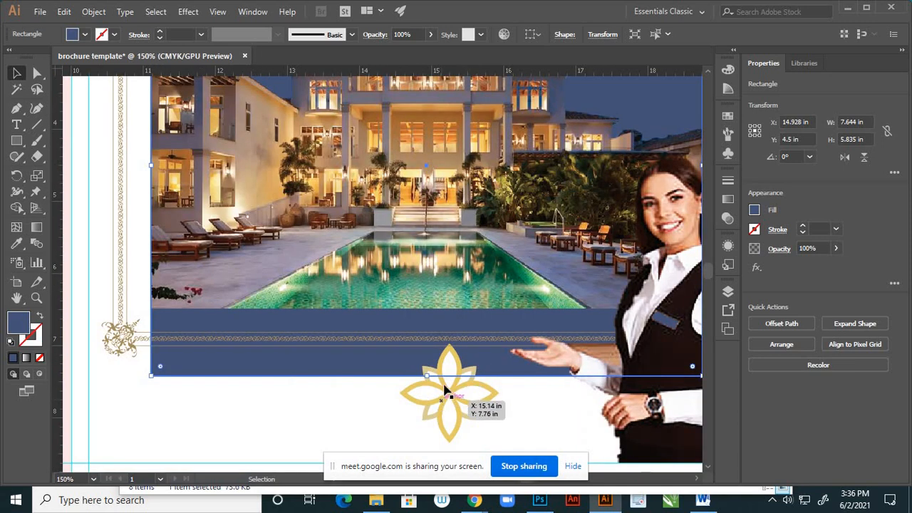
drag(429, 375, 449, 313)
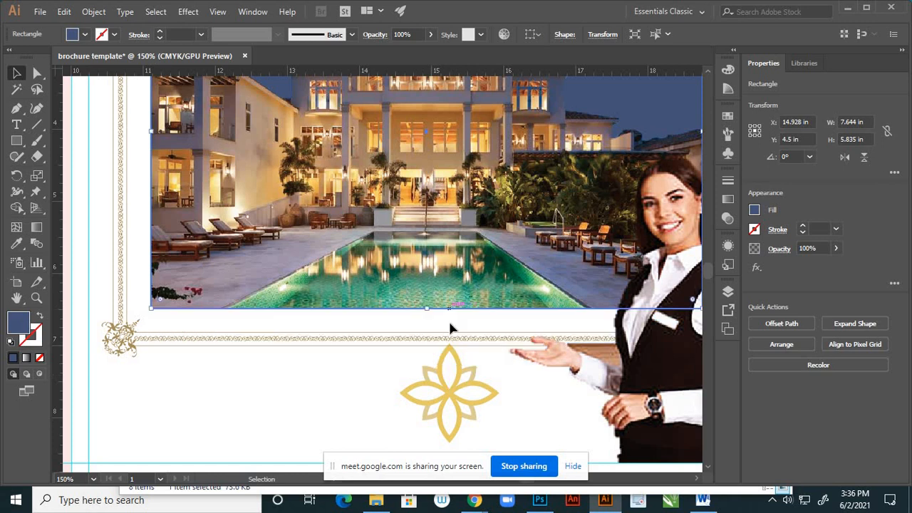
click(280, 379)
scroll(421, 345, down, 3)
scroll(422, 346, down, 1)
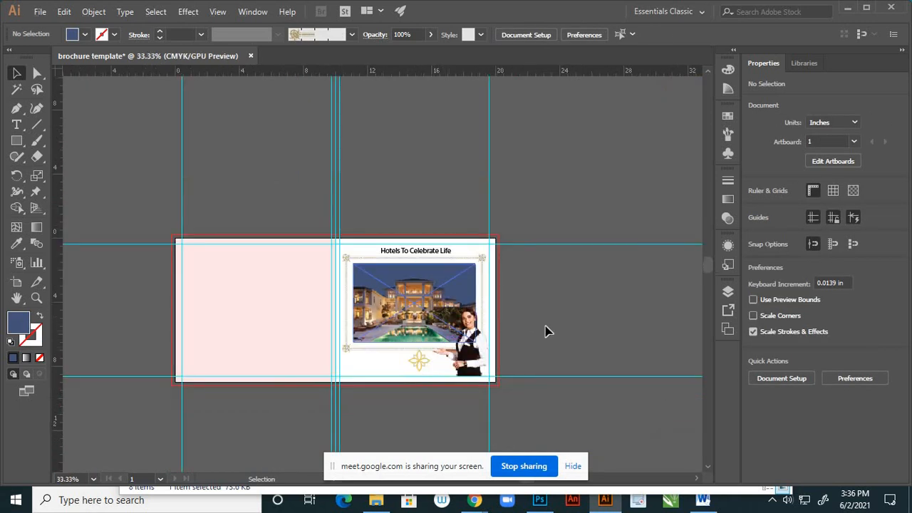
- Select the blue rectangle behind the hotel image and set its fill to the brighter sky blue 3EA5DD
scroll(450, 292, up, 2)
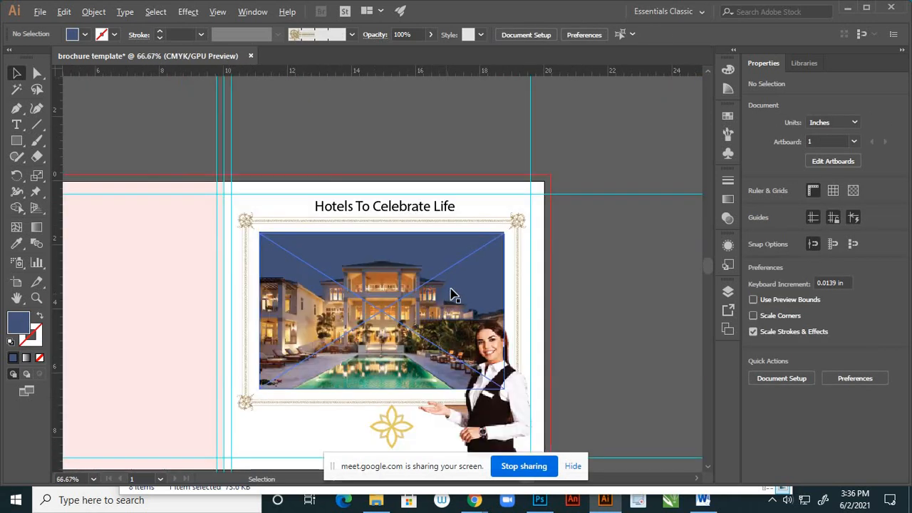
click(482, 272)
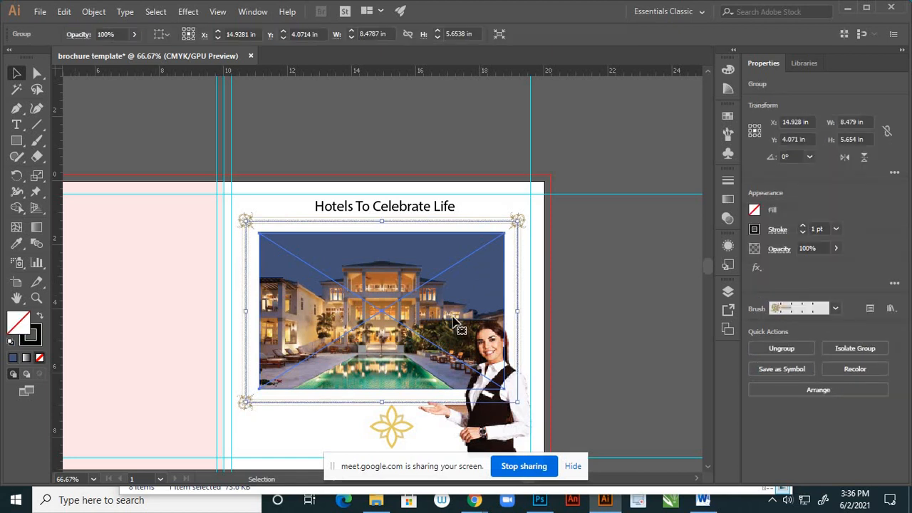
click(728, 292)
scroll(650, 397, down, 1)
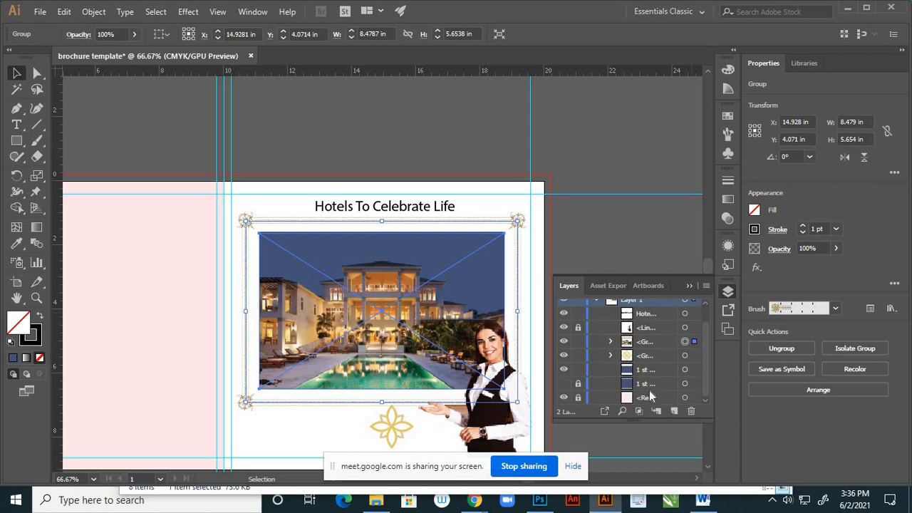
click(684, 371)
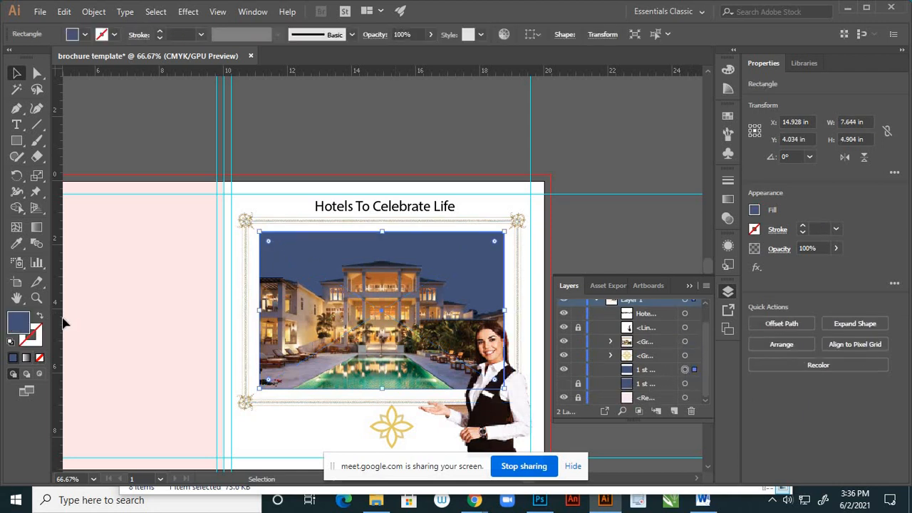
double_click(22, 324)
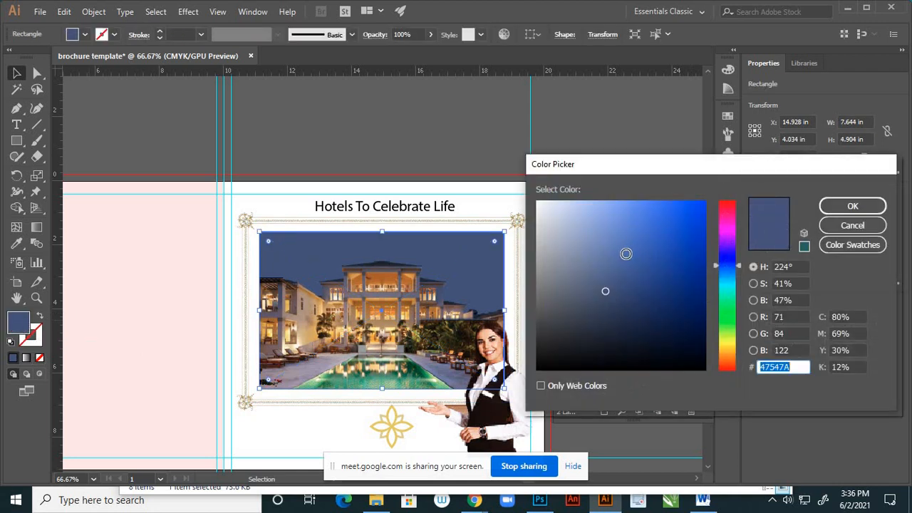
click(606, 243)
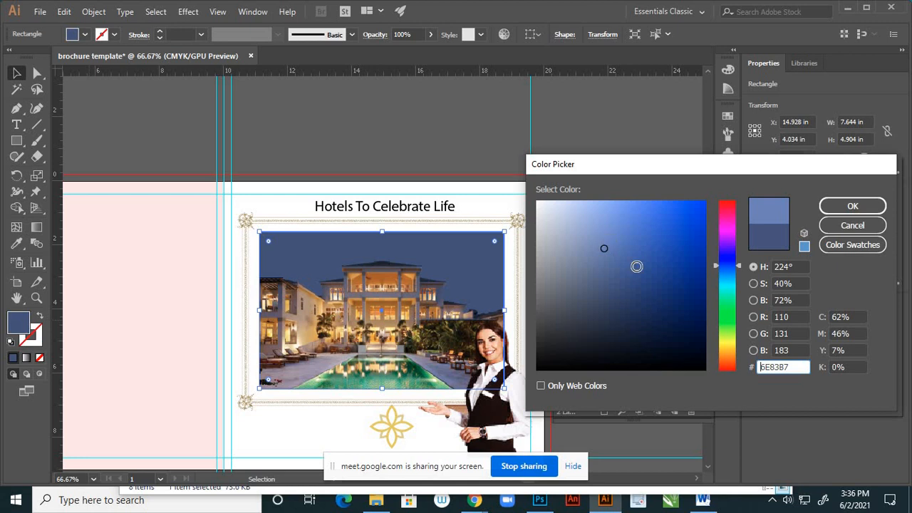
click(730, 274)
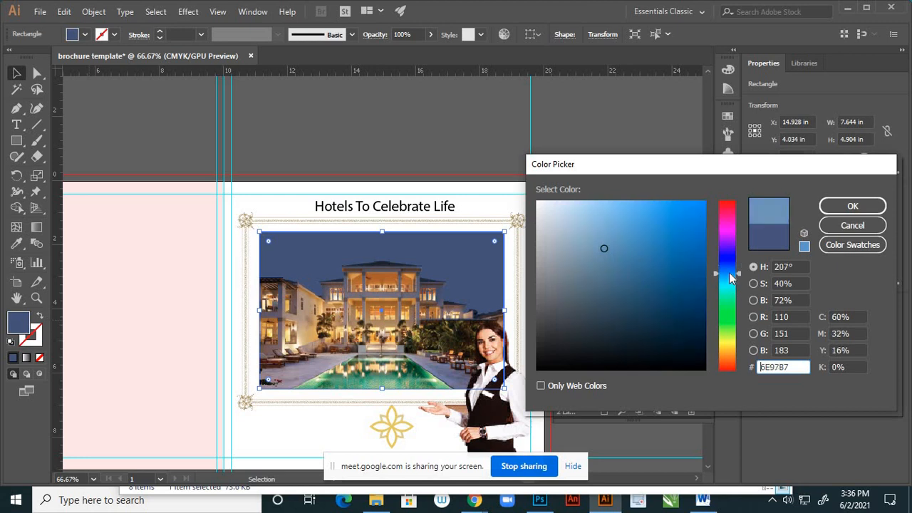
click(727, 278)
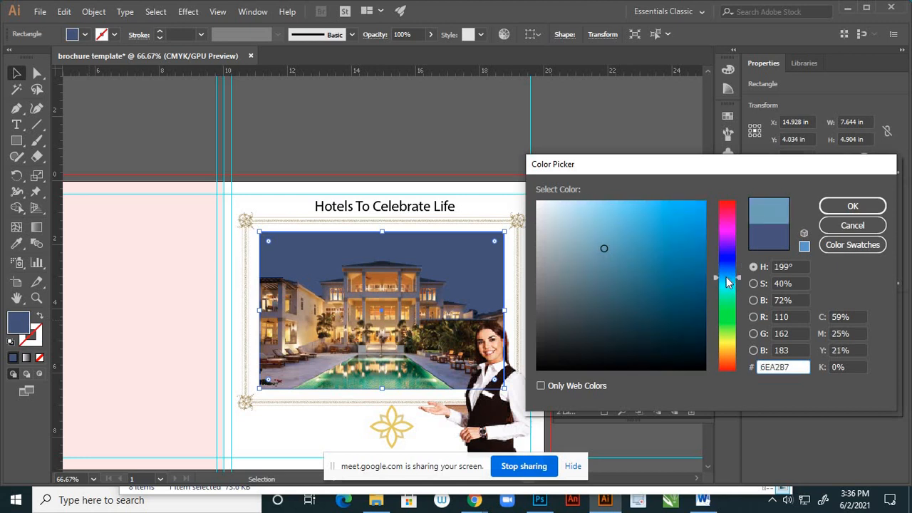
click(725, 275)
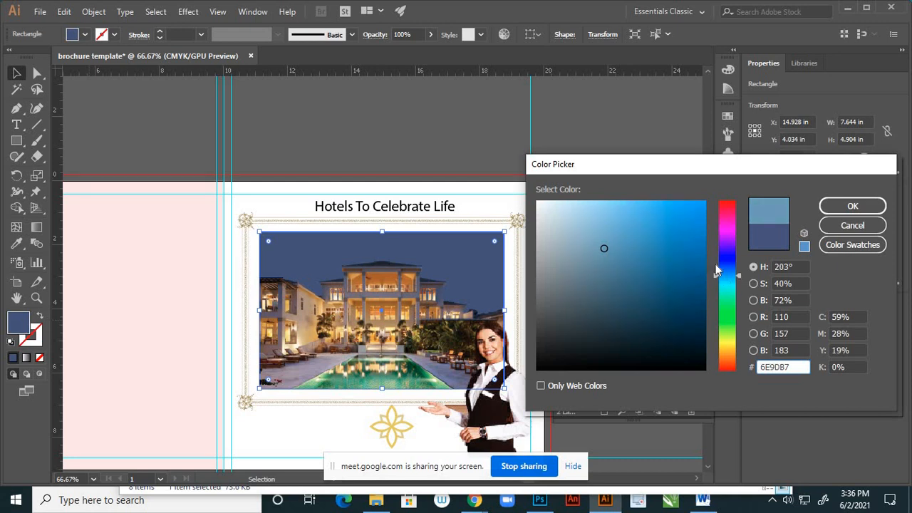
click(628, 217)
mouse_move(632, 210)
mouse_down()
mouse_move(643, 224)
mouse_move(657, 218)
mouse_up()
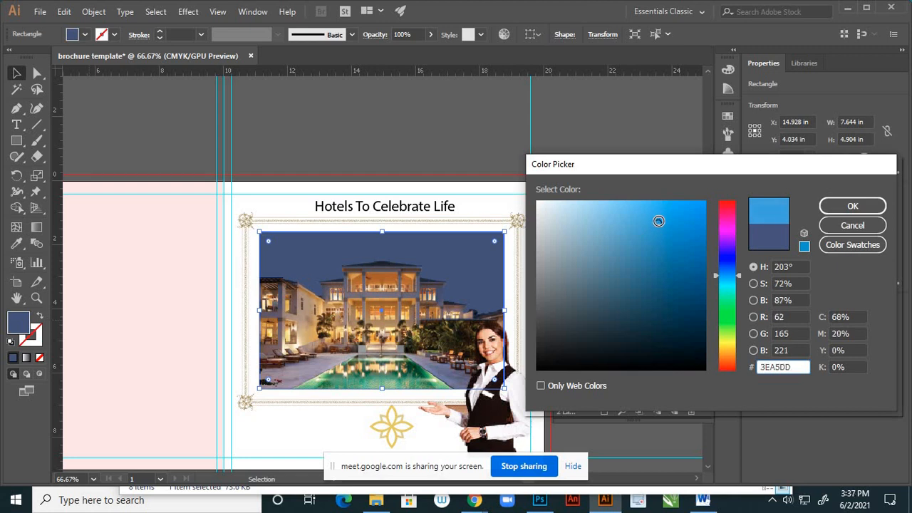
click(853, 206)
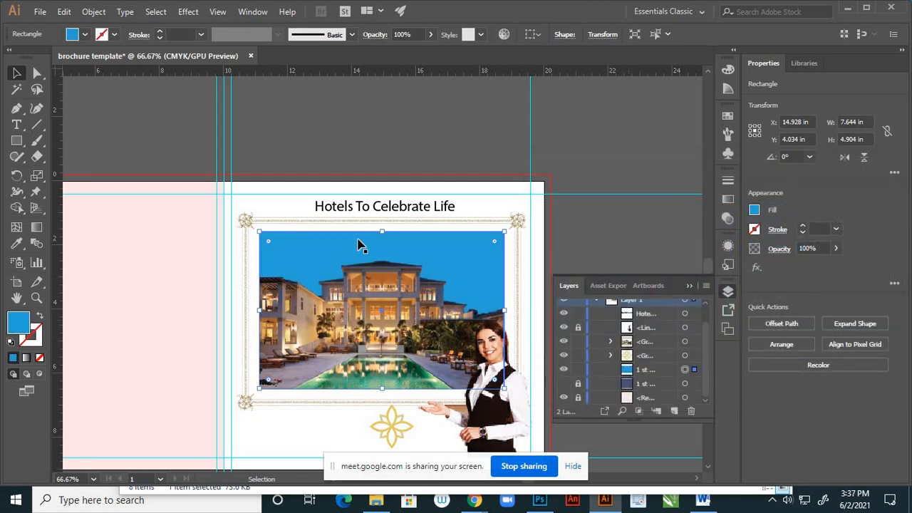
- Darken the sky rectangle's fill to 2E97C6 and deselect it
double_click(20, 322)
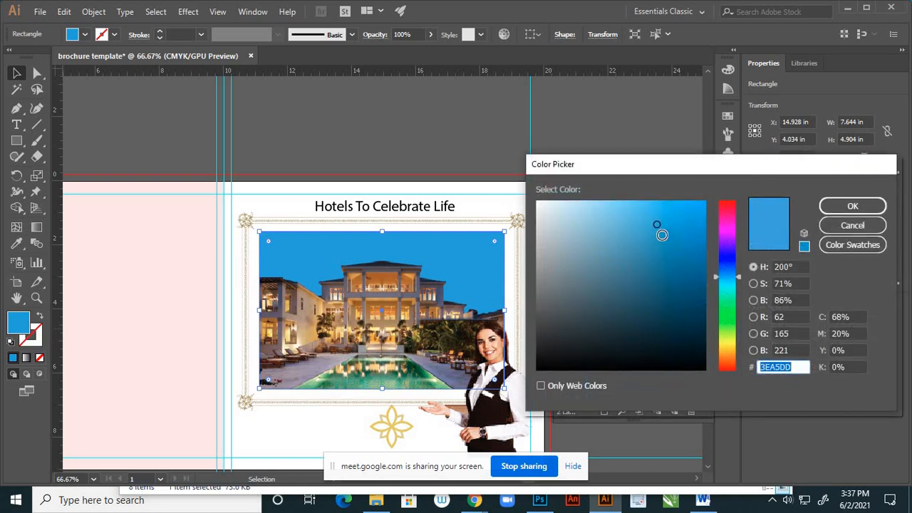
drag(662, 234, 666, 237)
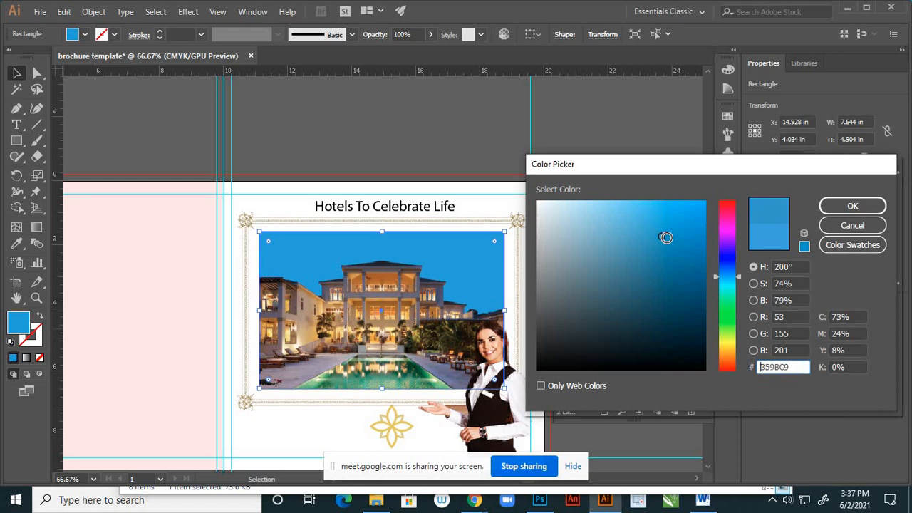
click(834, 206)
click(663, 224)
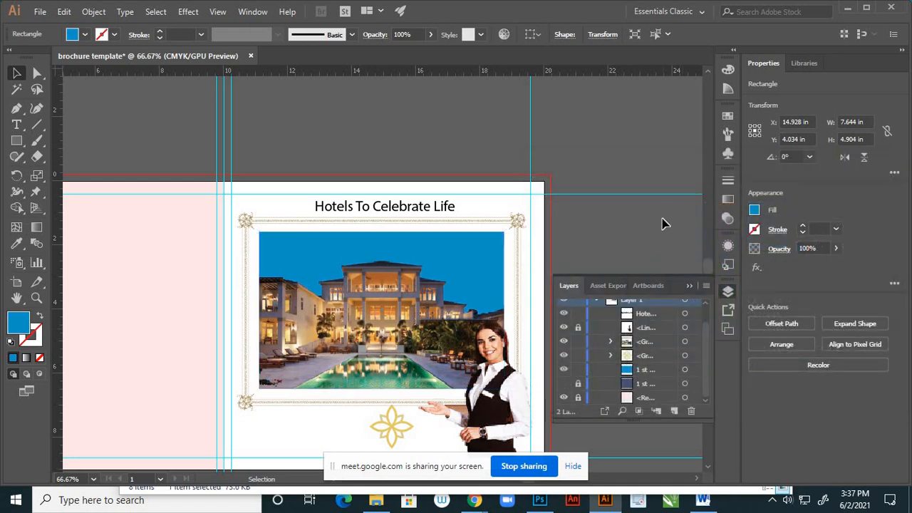
- Lock the sky-blue rectangle, and unlock, show and select the full-page blue background rectangle
click(579, 369)
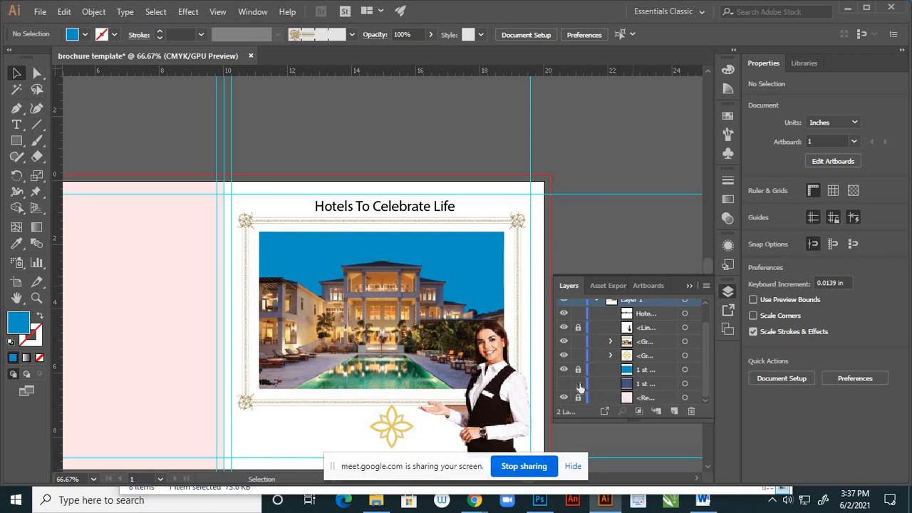
click(565, 383)
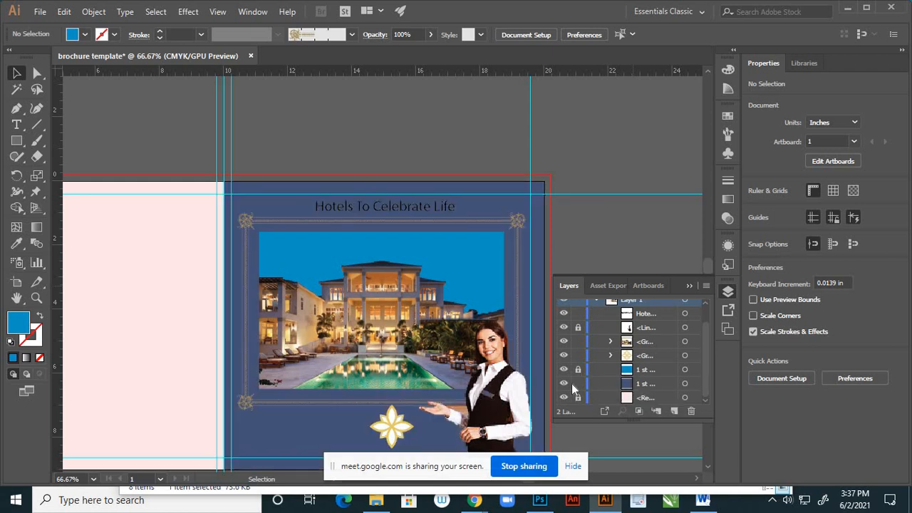
click(685, 385)
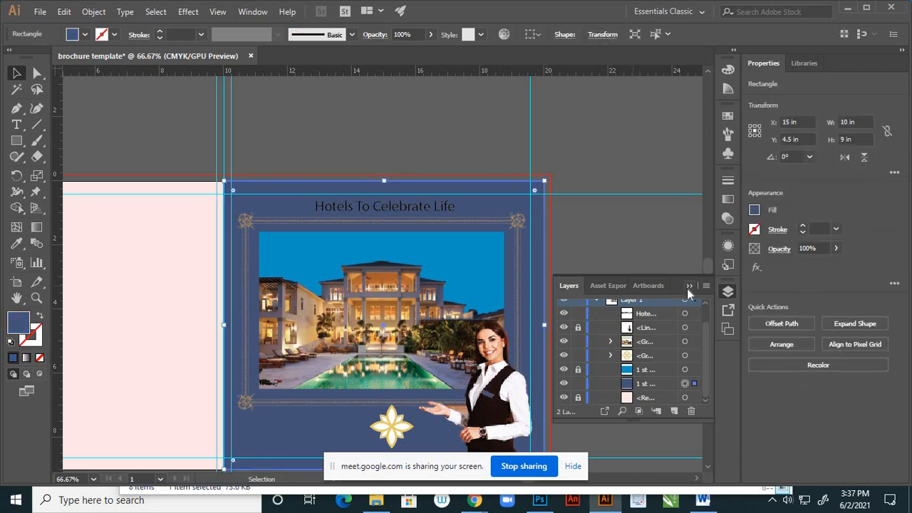
click(689, 286)
- Fill the full-page background rectangle with the warm orange sampled from the hotel's lit entrance using the Eyedropper
scroll(583, 263, down, 2)
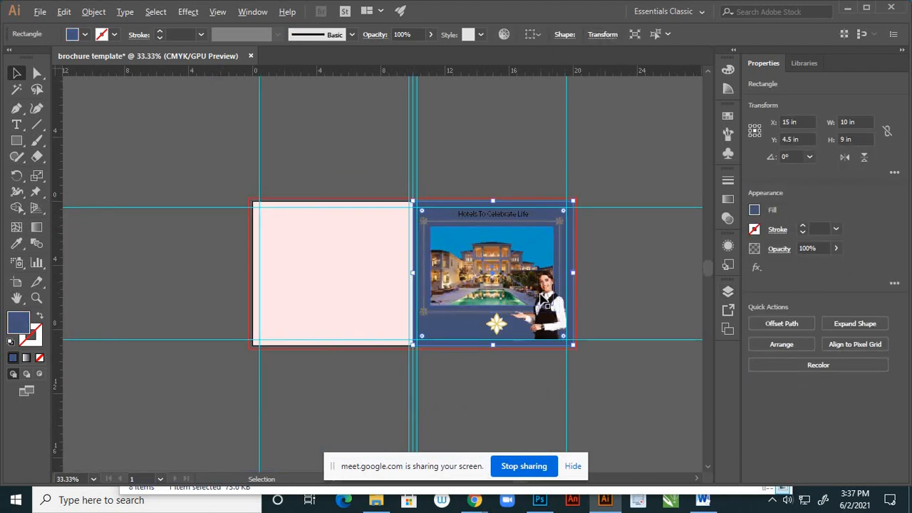
scroll(581, 299, up, 2)
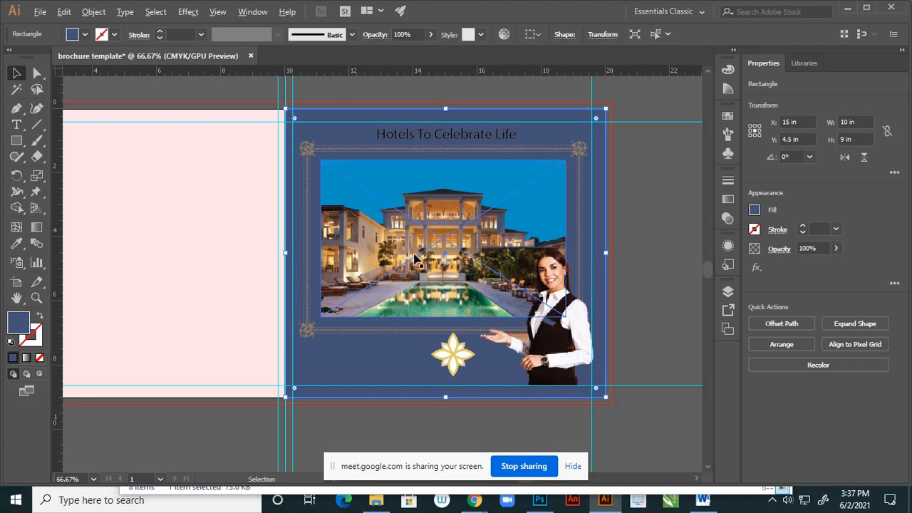
scroll(392, 257, up, 3)
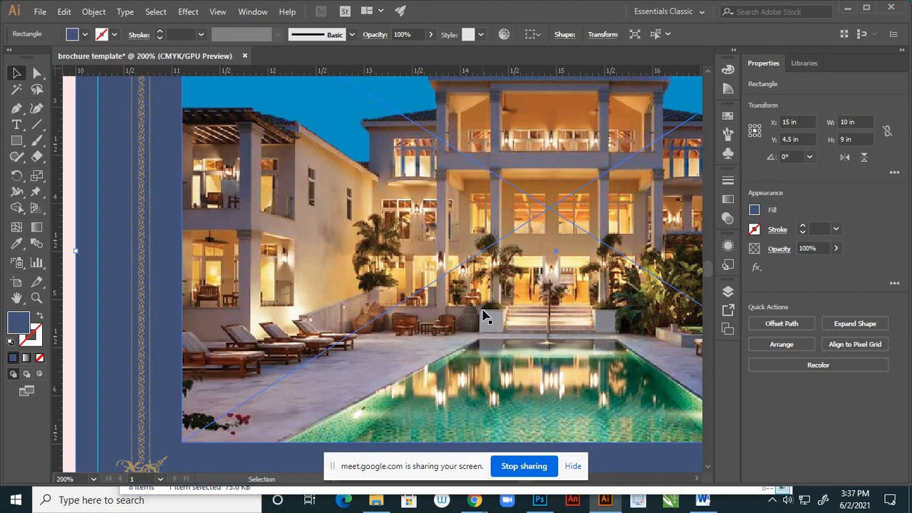
key(i)
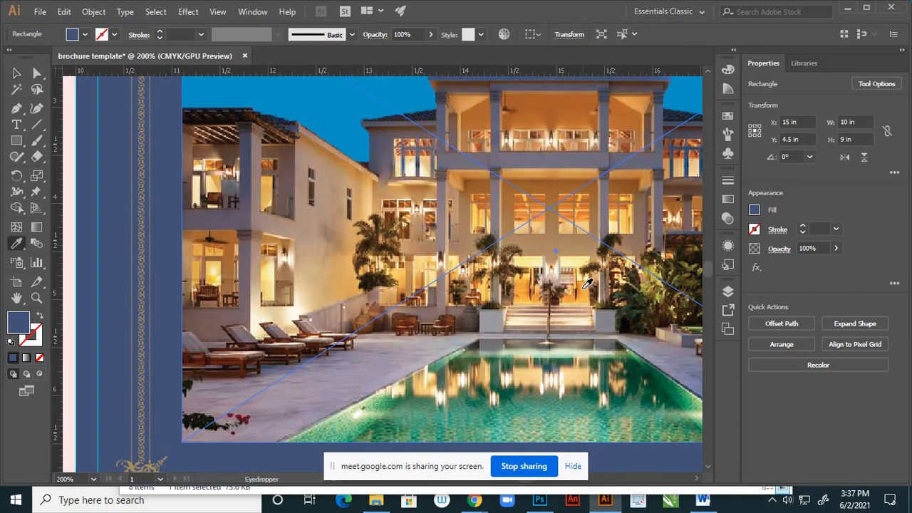
click(584, 288)
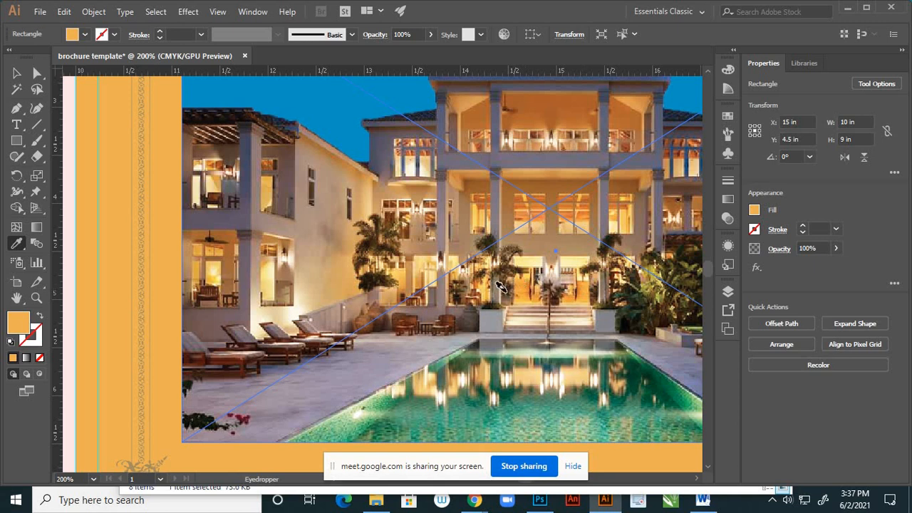
scroll(502, 293, down, 4)
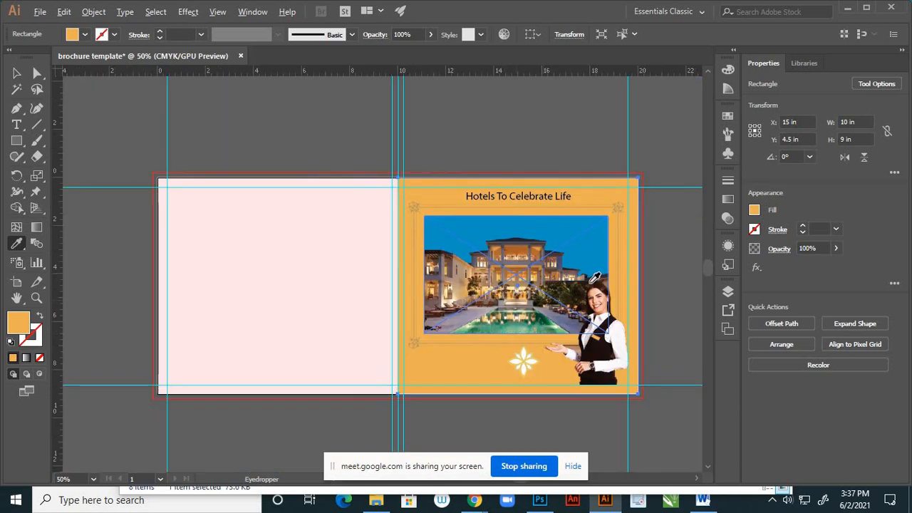
scroll(590, 275, up, 1)
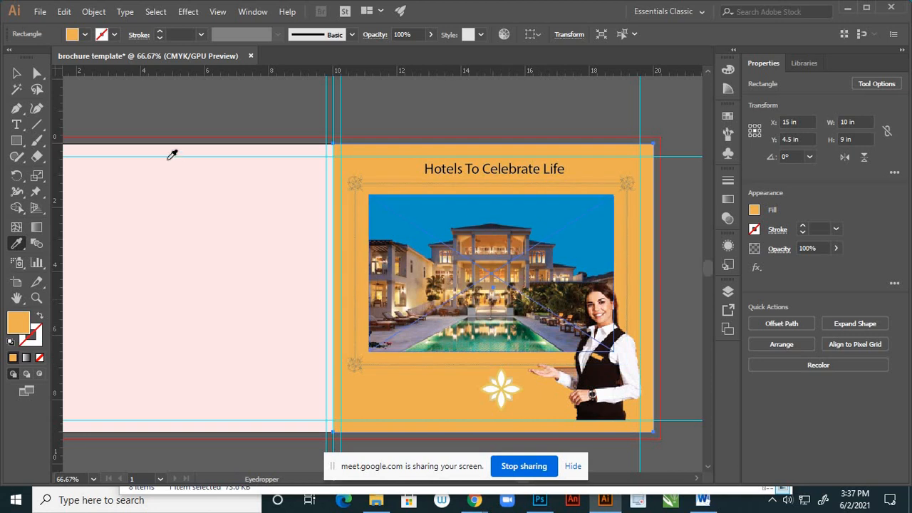
click(17, 75)
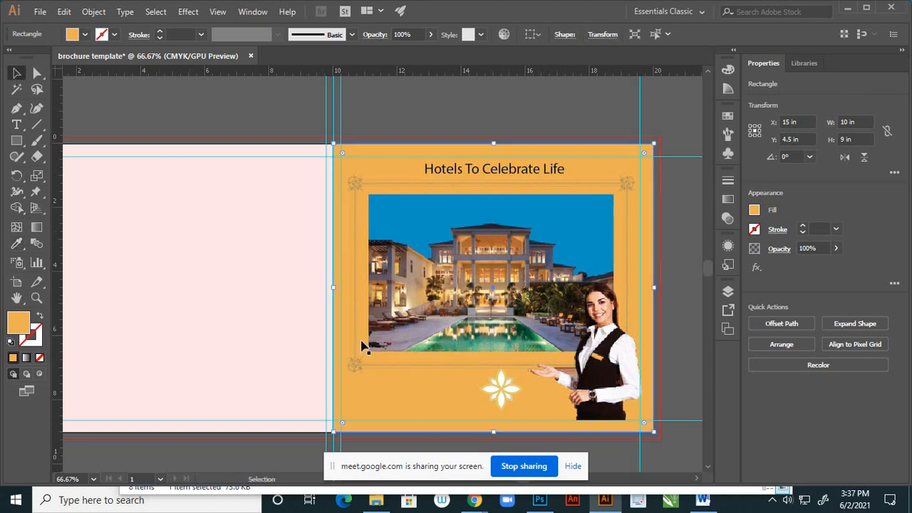
- Set the stroke colour of the ornamental frame and hotel image group to white and deselect it
scroll(496, 394, up, 2)
scroll(496, 397, down, 2)
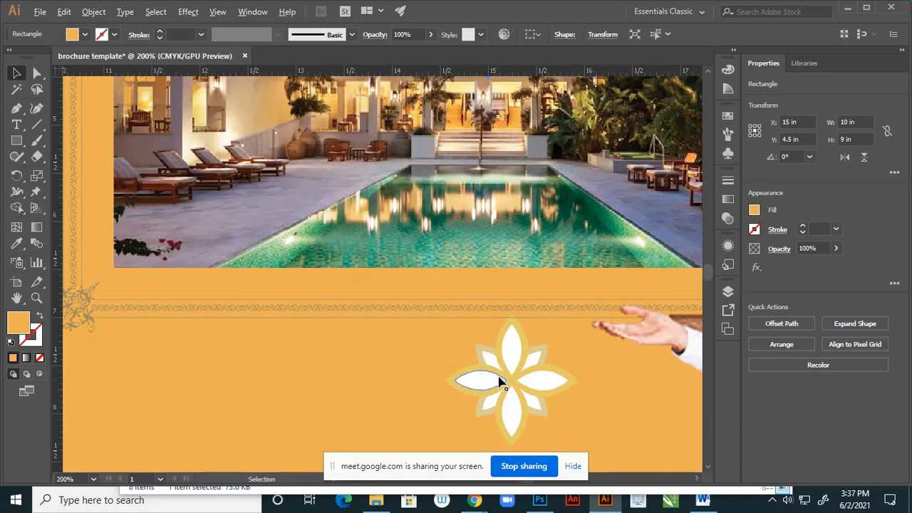
scroll(506, 383, up, 2)
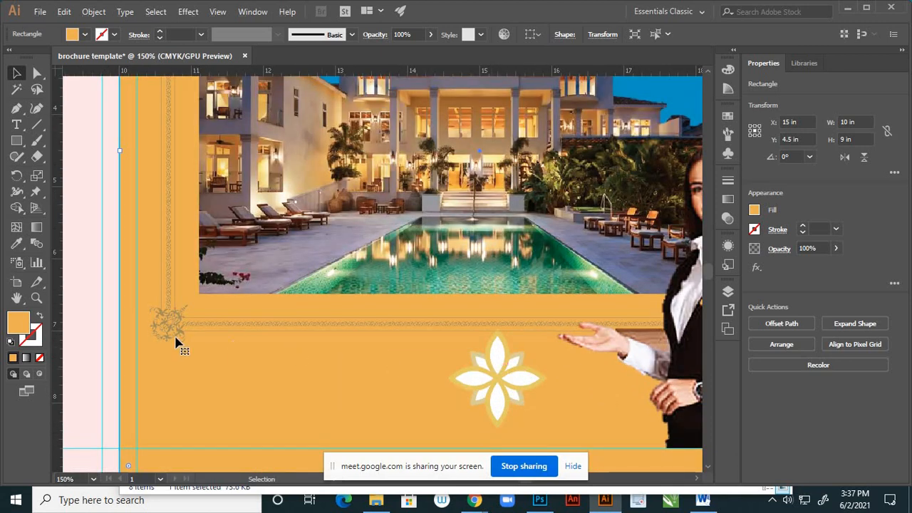
click(177, 329)
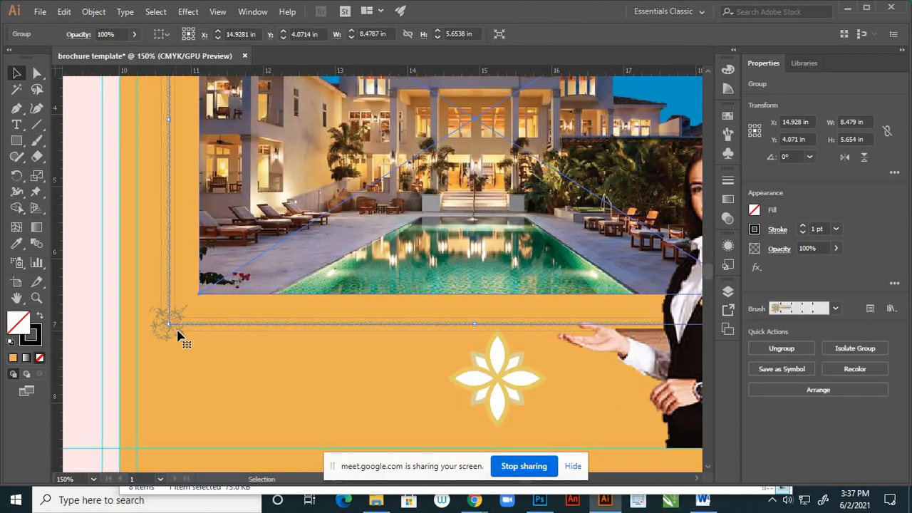
click(40, 337)
double_click(40, 337)
drag(571, 232, 540, 203)
click(828, 208)
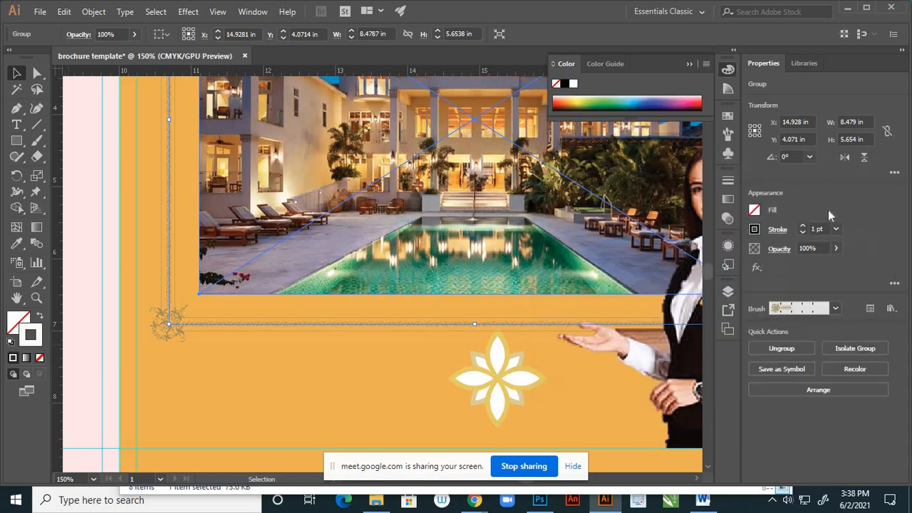
click(93, 278)
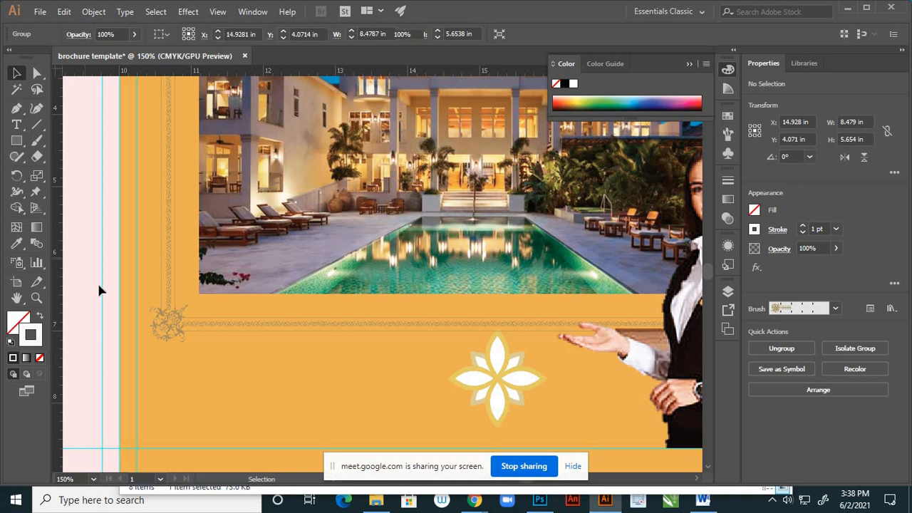
- Ungroup the ornamental frame and hotel image group and deselect everything
click(169, 322)
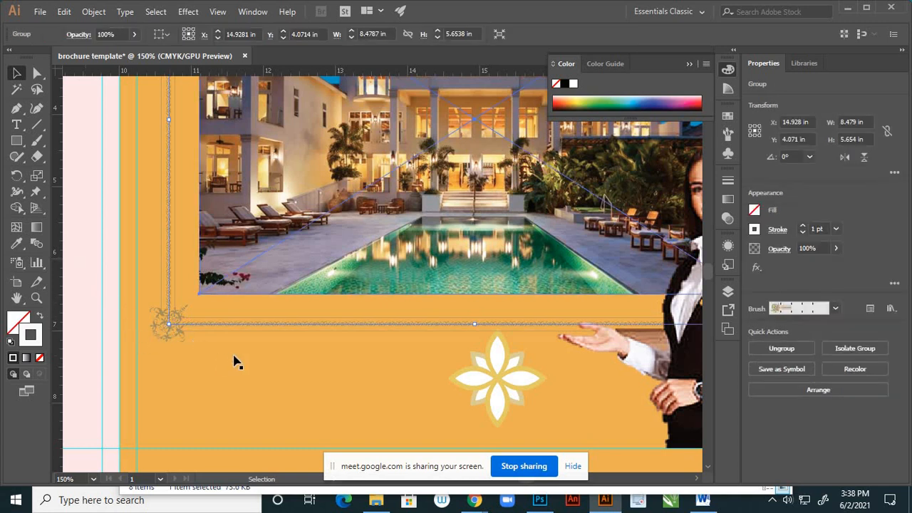
key(ctrl+minus)
key(ctrl+minus)
key(ctrl+minus)
key(ctrl+minus)
scroll(363, 285, up, 5)
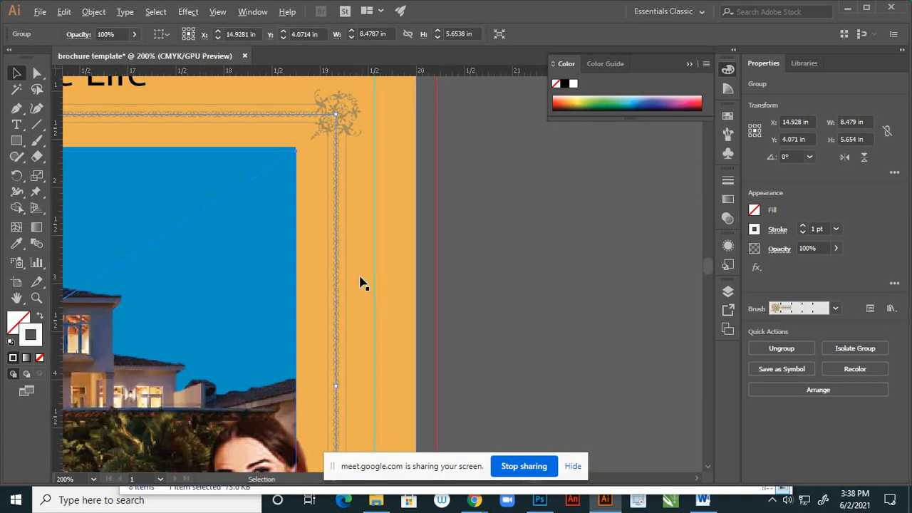
scroll(566, 297, down, 1)
scroll(401, 215, up, 3)
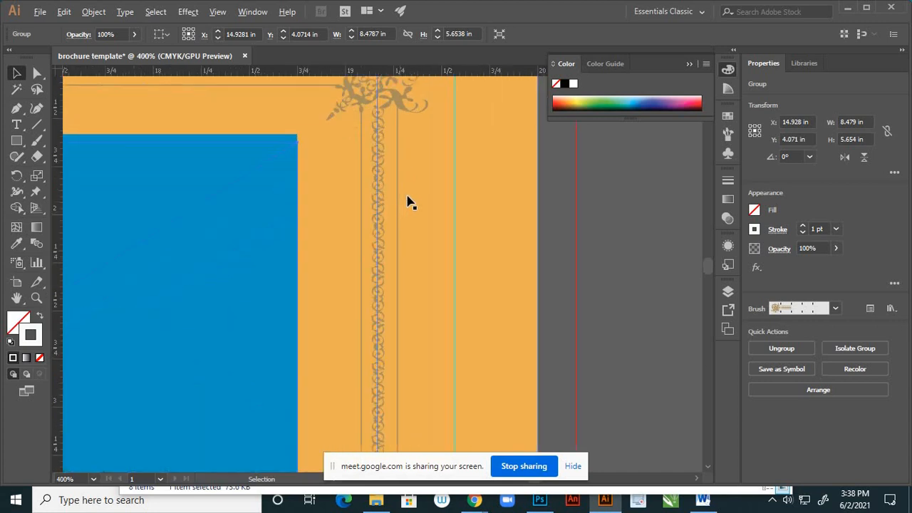
right_click(381, 165)
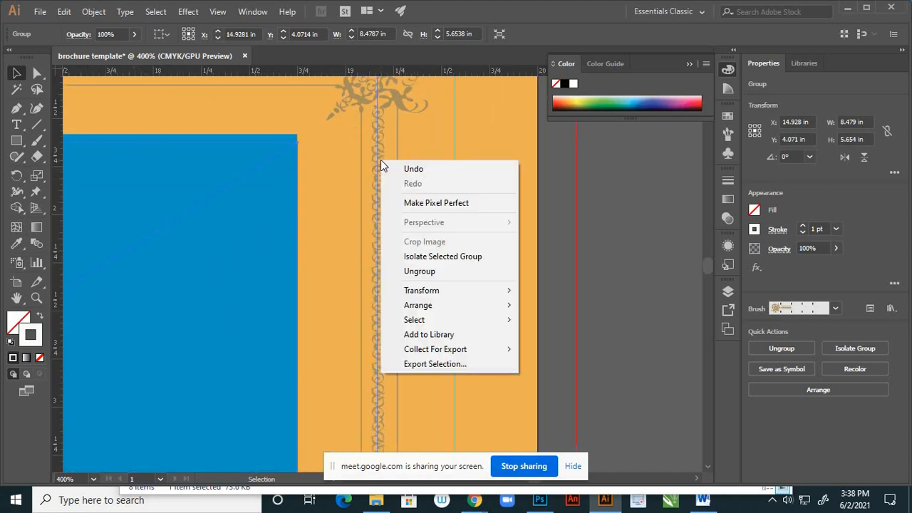
click(419, 272)
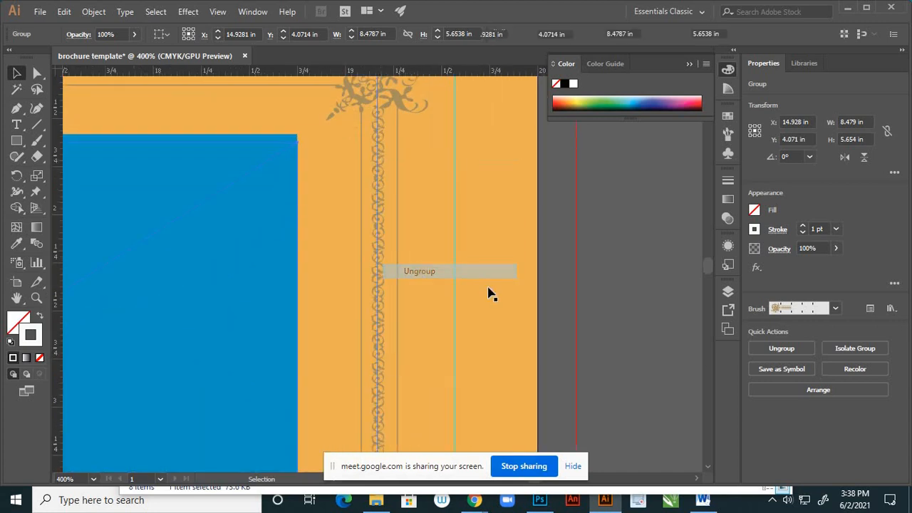
click(631, 311)
- Try to recolour the brushed ornamental frame by setting its stroke to F2F7F9, and deselect it
click(381, 288)
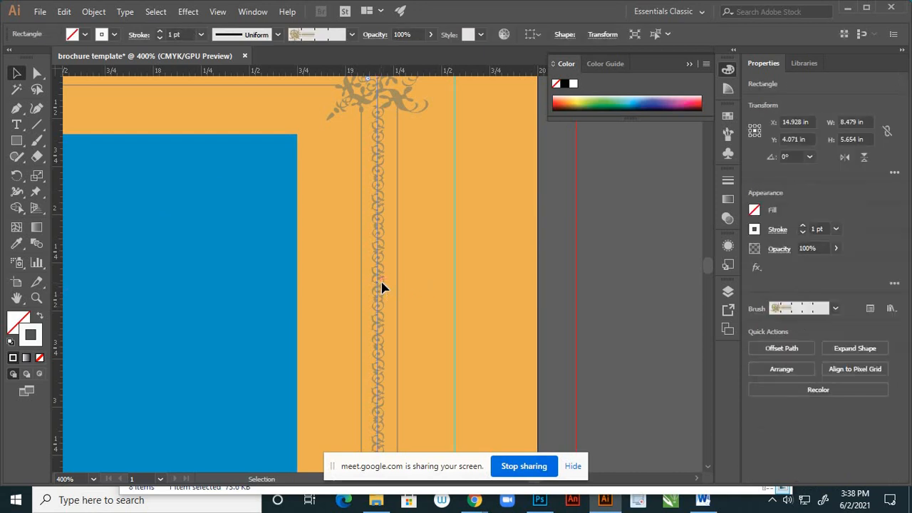
right_click(382, 288)
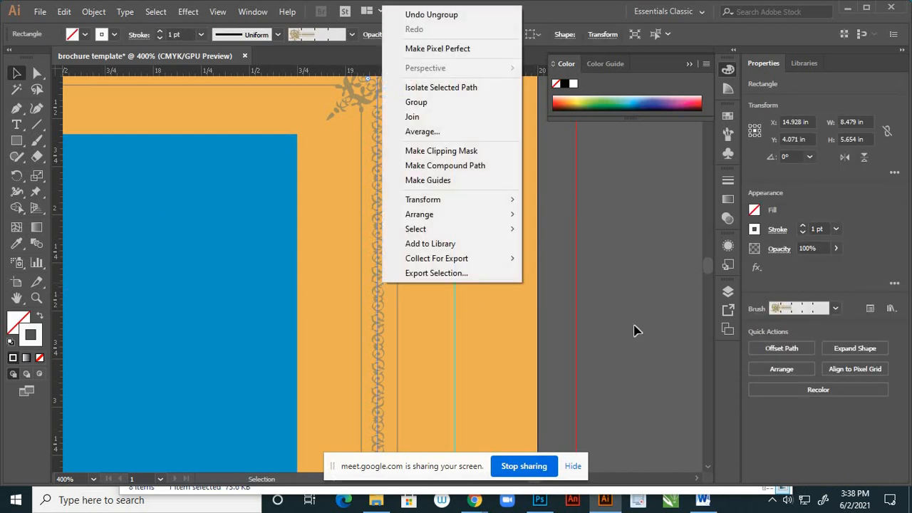
click(427, 324)
click(379, 306)
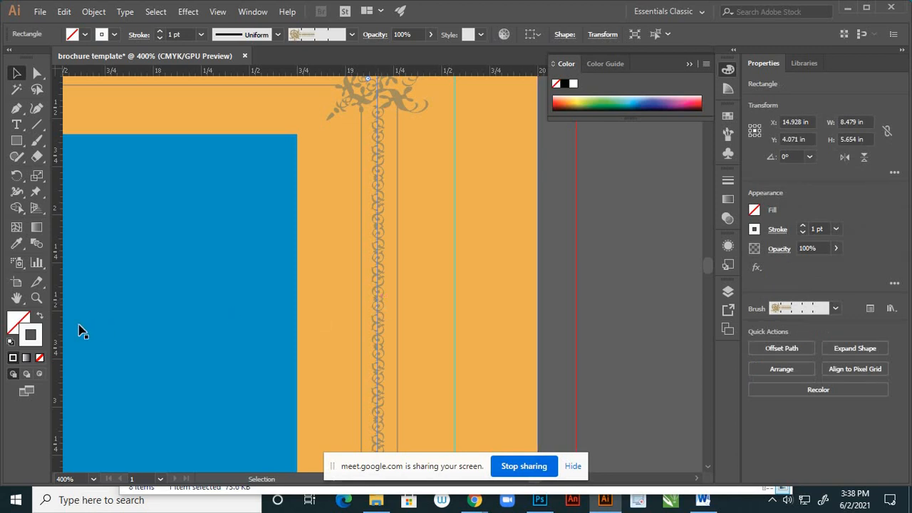
double_click(39, 340)
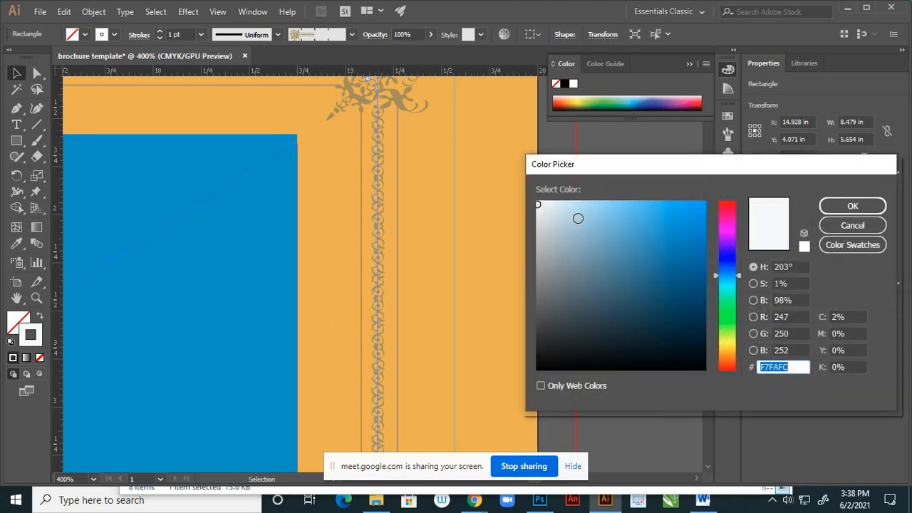
click(853, 206)
click(639, 271)
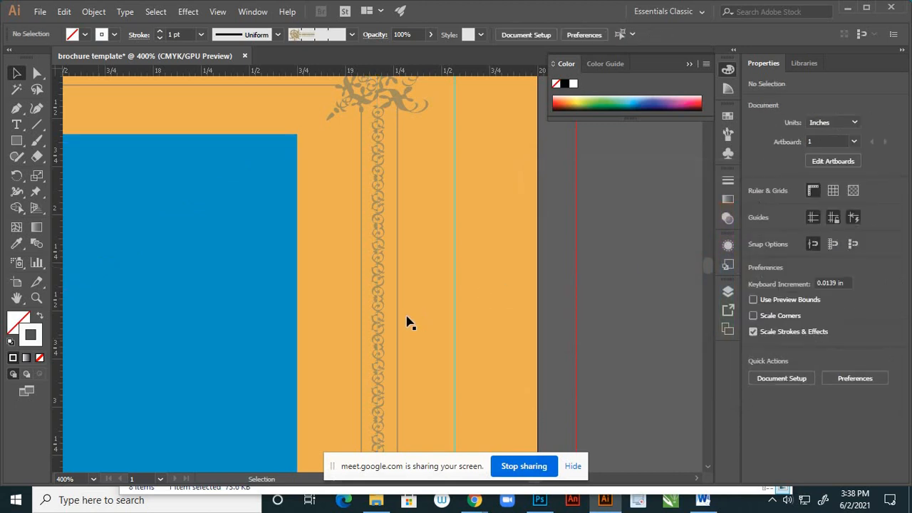
- Expand the appearance of the ornamental frame rectangle so its brush artwork becomes editable paths
click(381, 316)
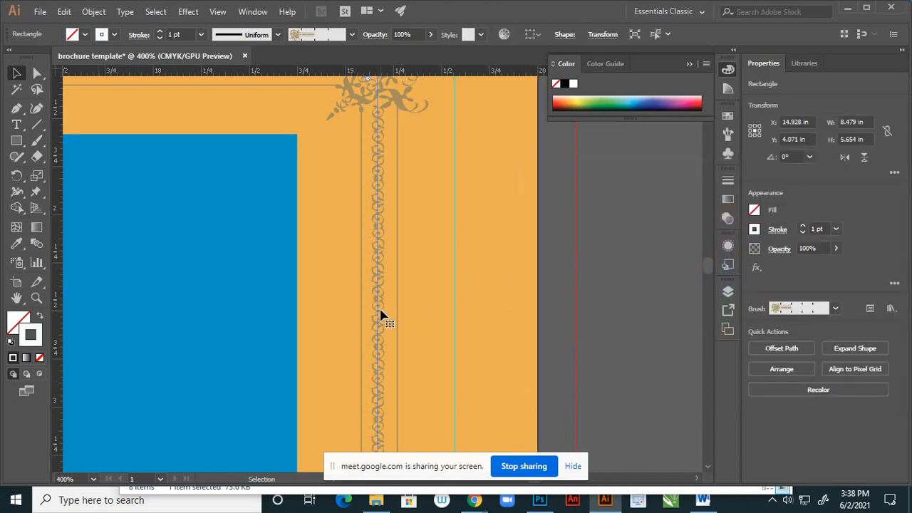
click(94, 12)
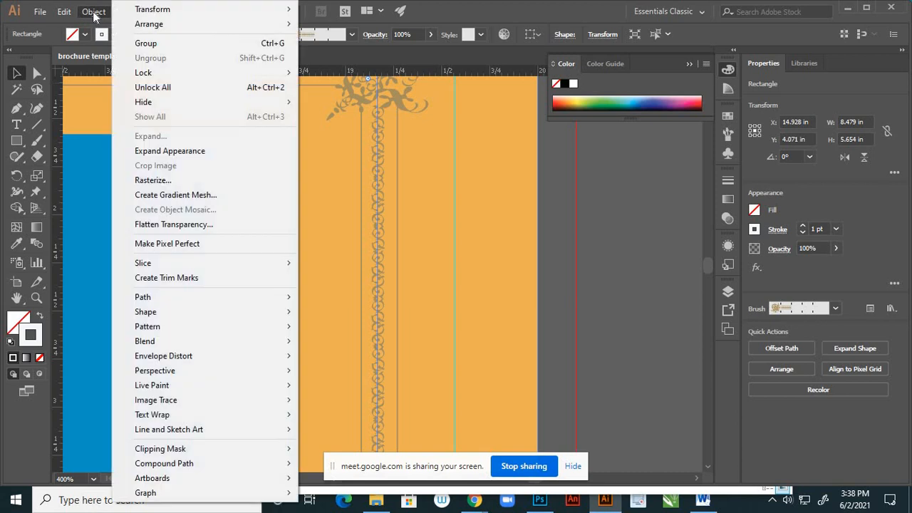
click(164, 151)
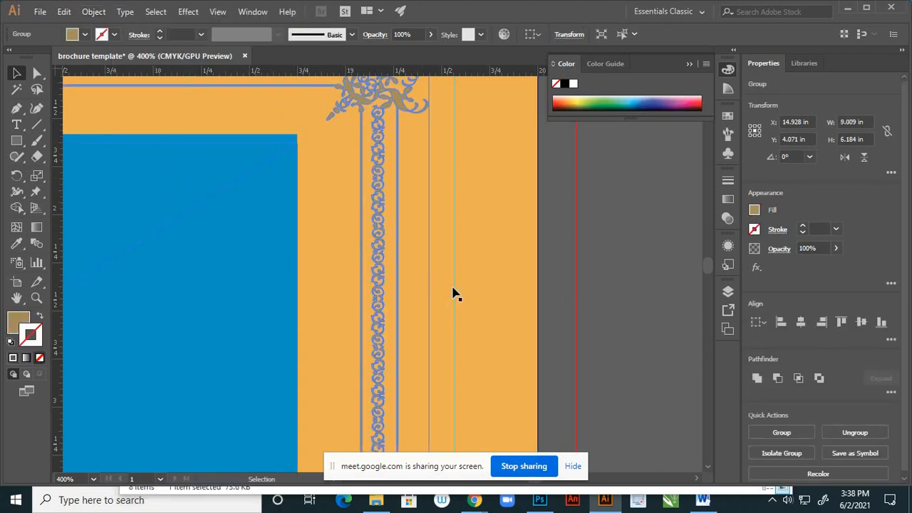
- Swap the expanded frame's fill and stroke, set the stroke colour to F4EFE4, and deselect it
click(40, 320)
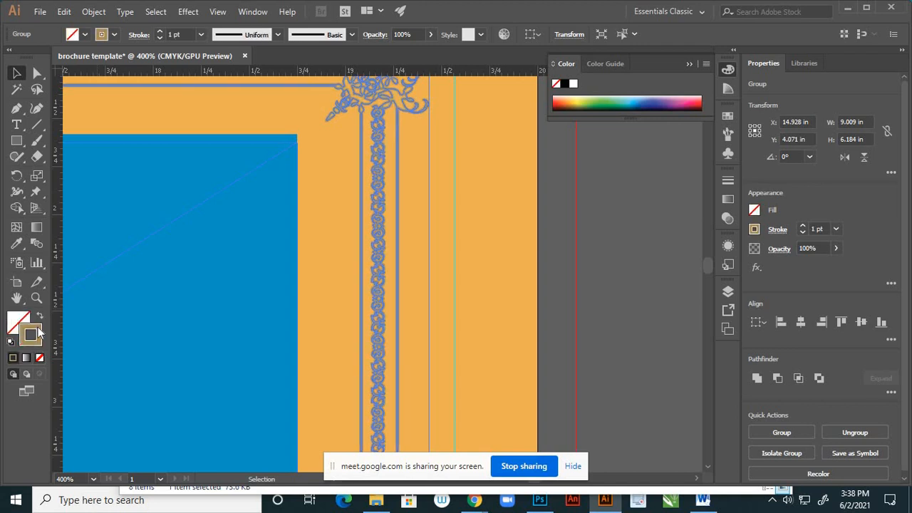
double_click(37, 332)
click(548, 207)
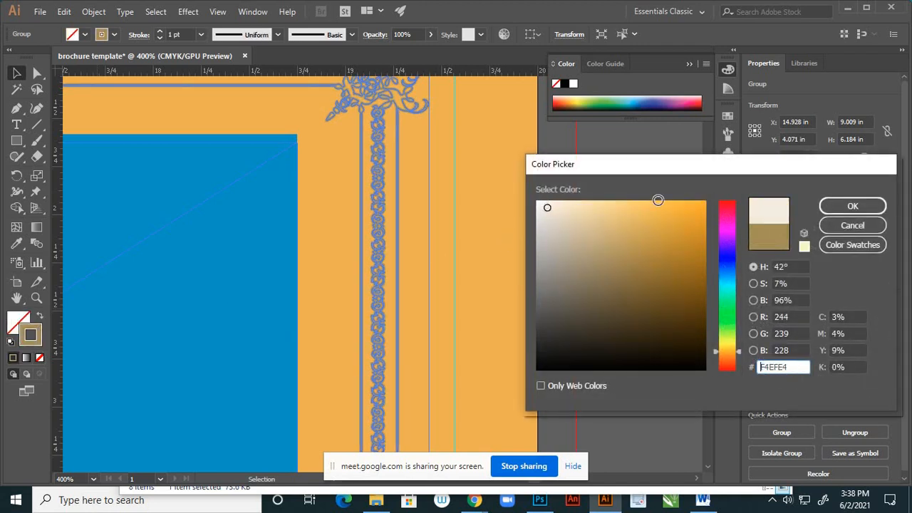
click(831, 206)
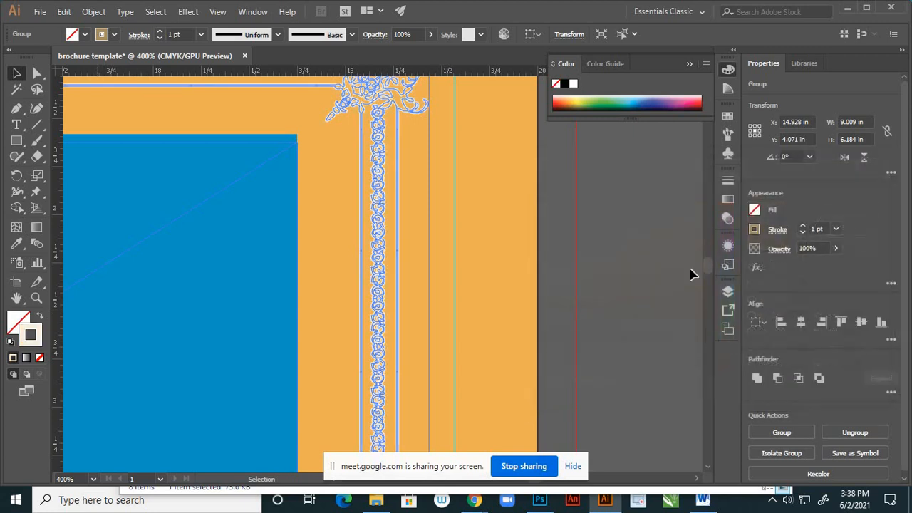
click(656, 286)
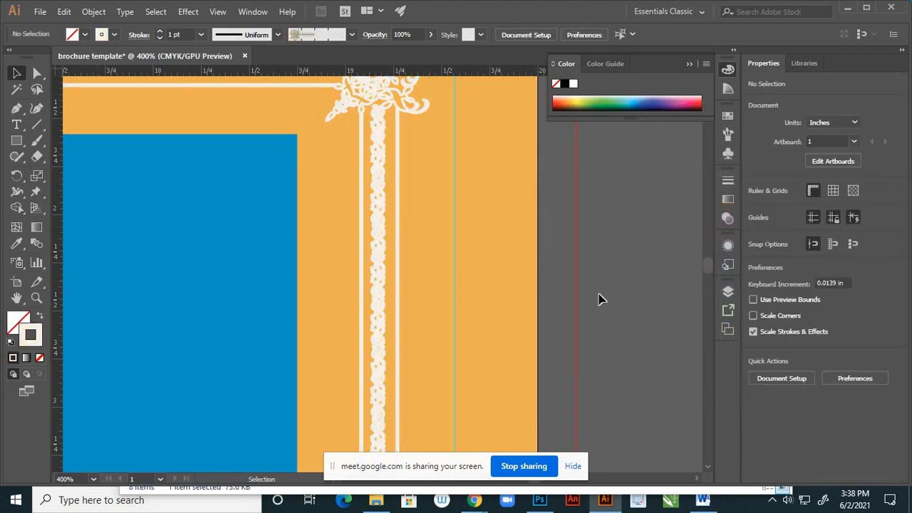
- Reduce the ornamental frame's stroke weight to 0.5 pt and deselect it
click(381, 252)
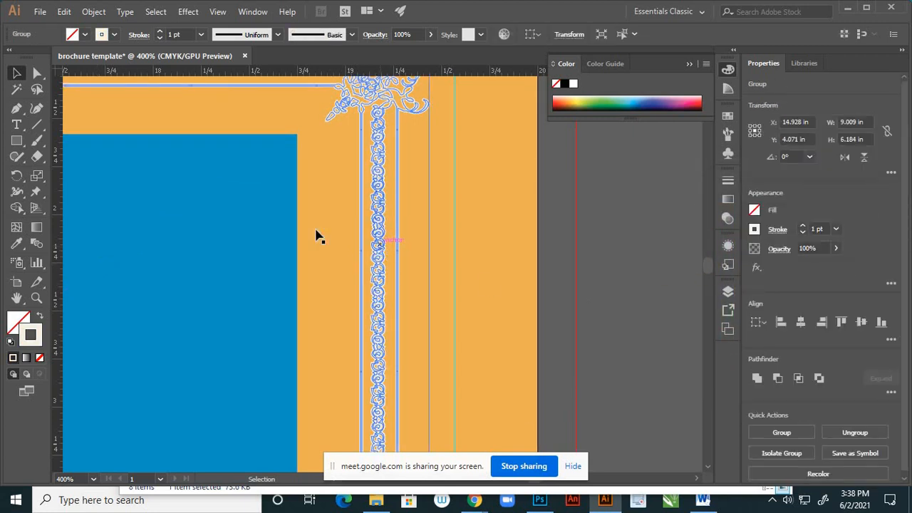
click(203, 33)
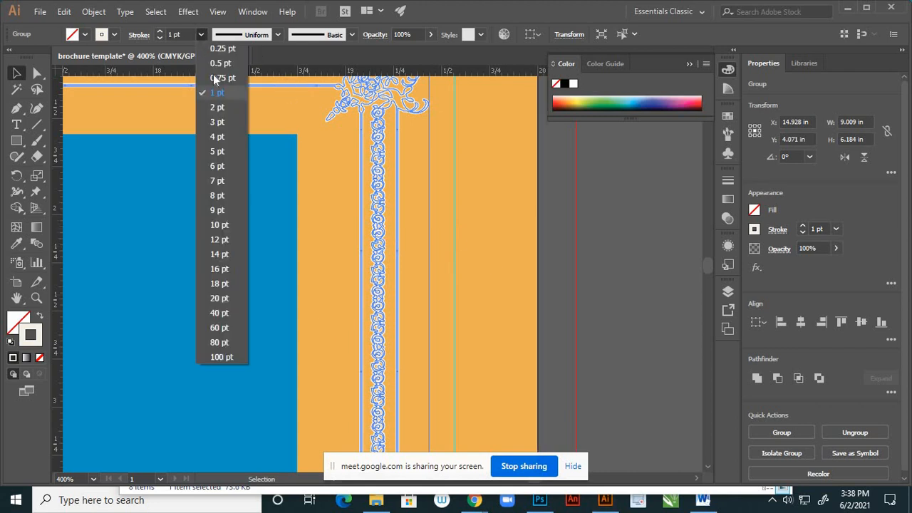
click(214, 63)
click(638, 288)
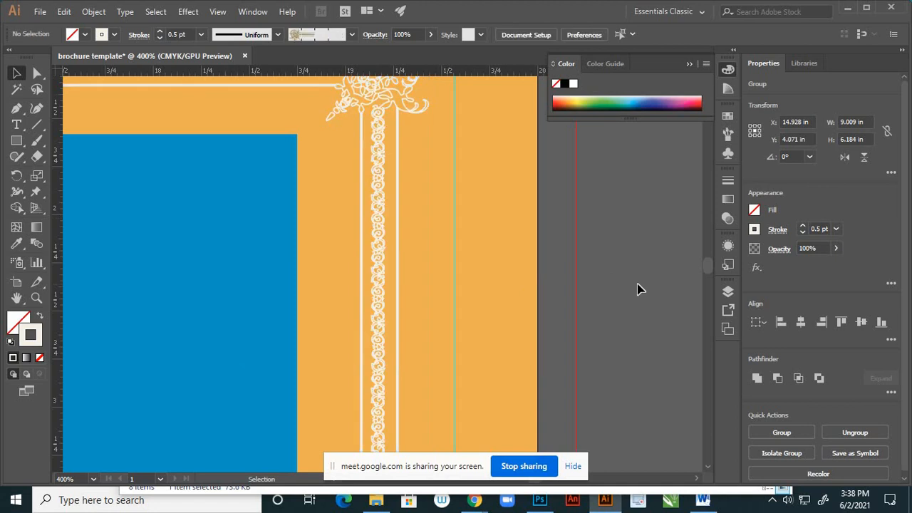
- Set the ornamental frame's stroke colour to the muted beige CCC1AA and deselect the frame
scroll(607, 268, down, 6)
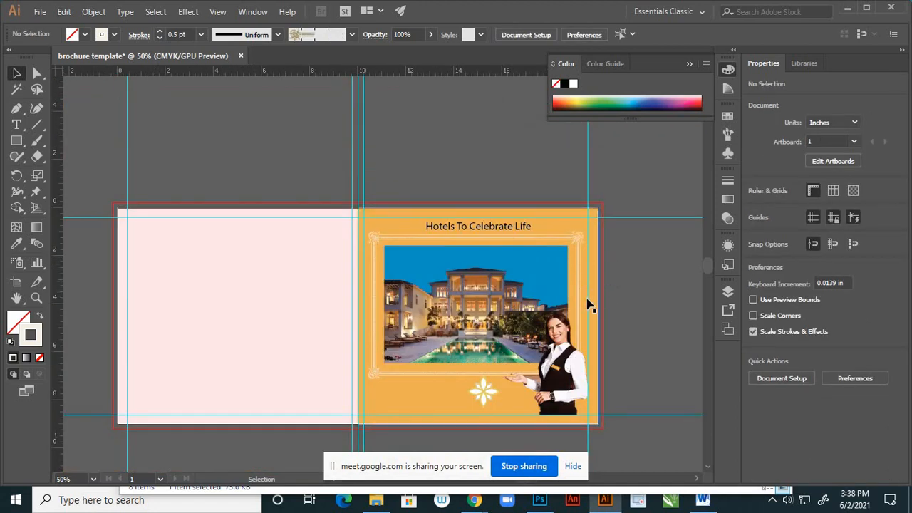
scroll(577, 284, up, 6)
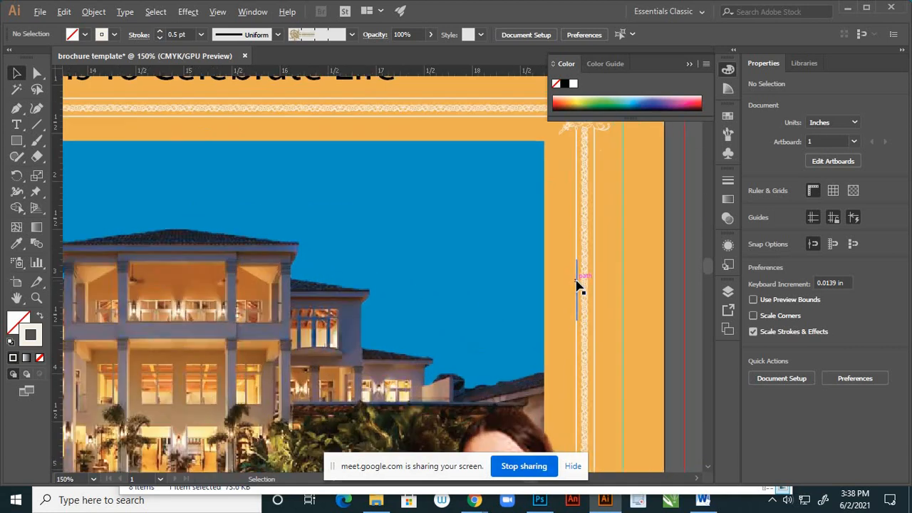
click(589, 305)
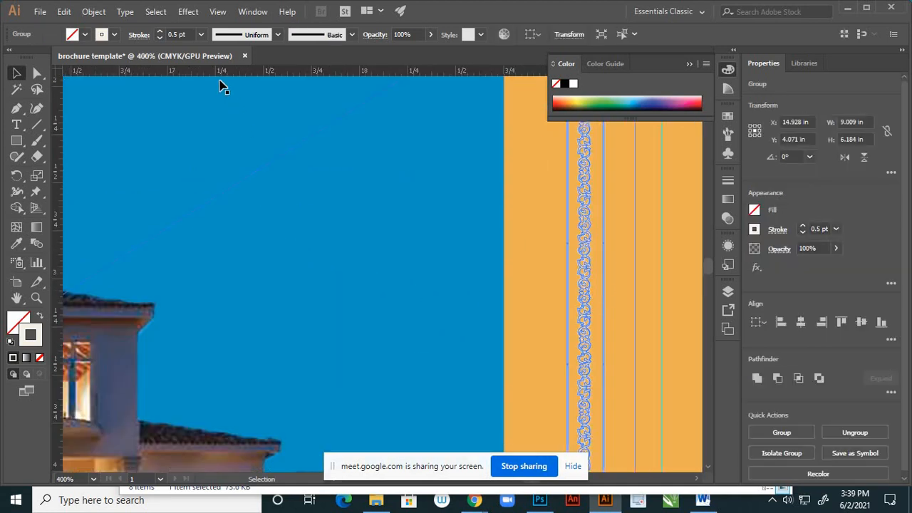
double_click(35, 333)
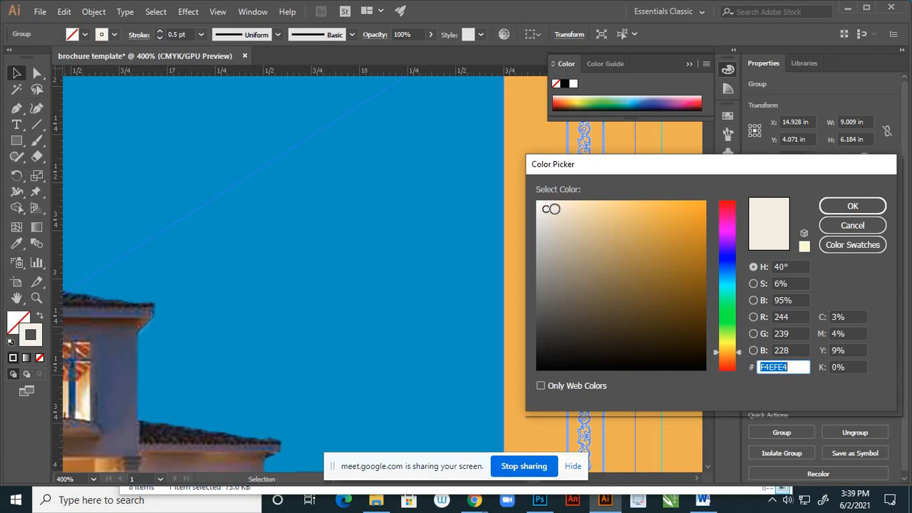
drag(551, 209, 564, 214)
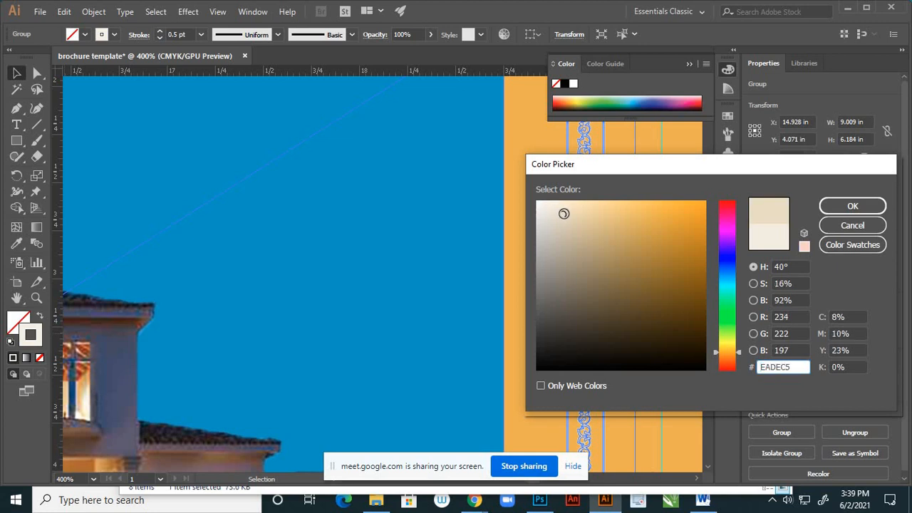
drag(563, 217, 568, 235)
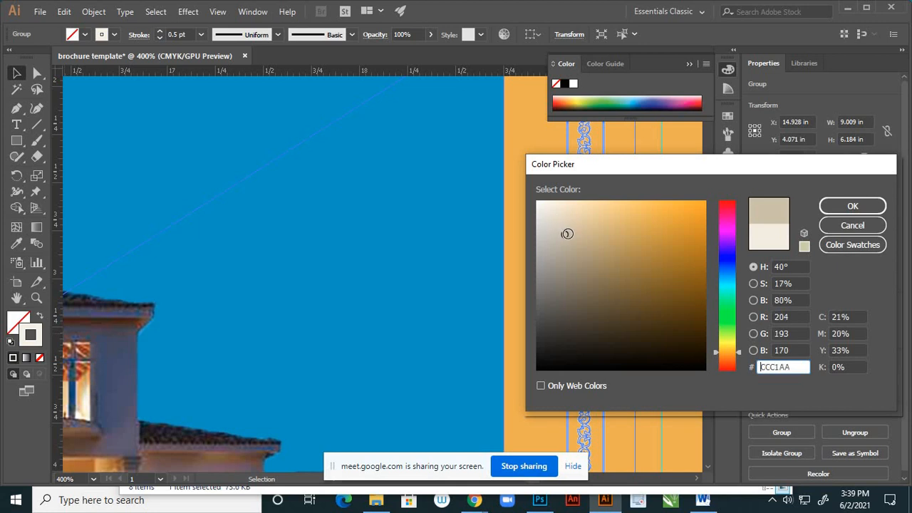
click(852, 206)
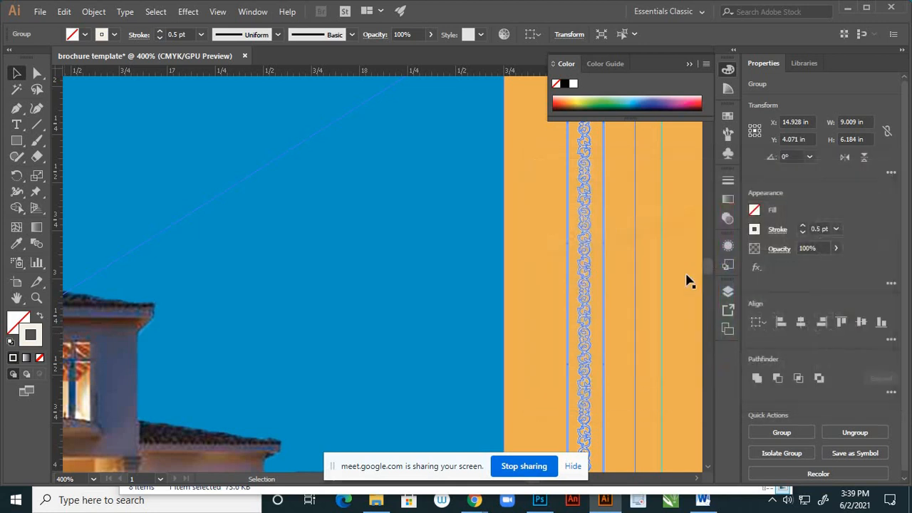
click(534, 301)
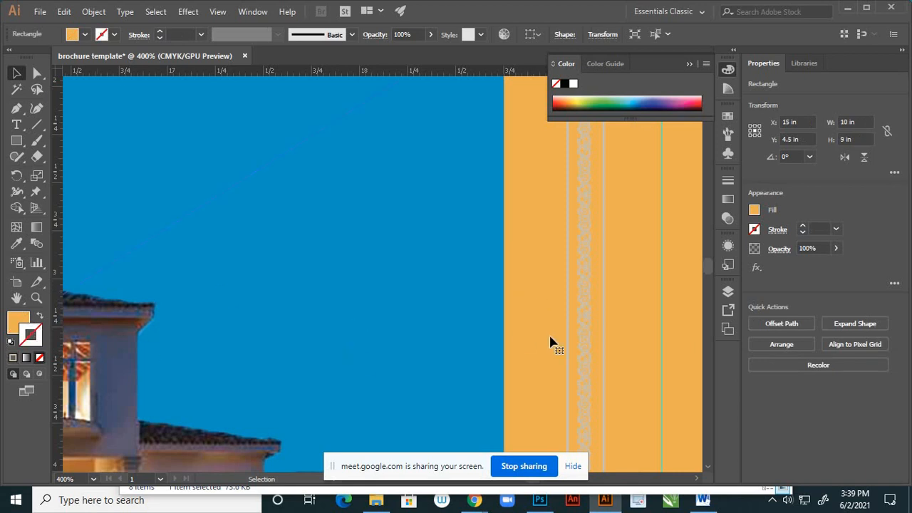
- Darken the ornamental frame's stroke to a greyish brown and deselect the frame
click(589, 344)
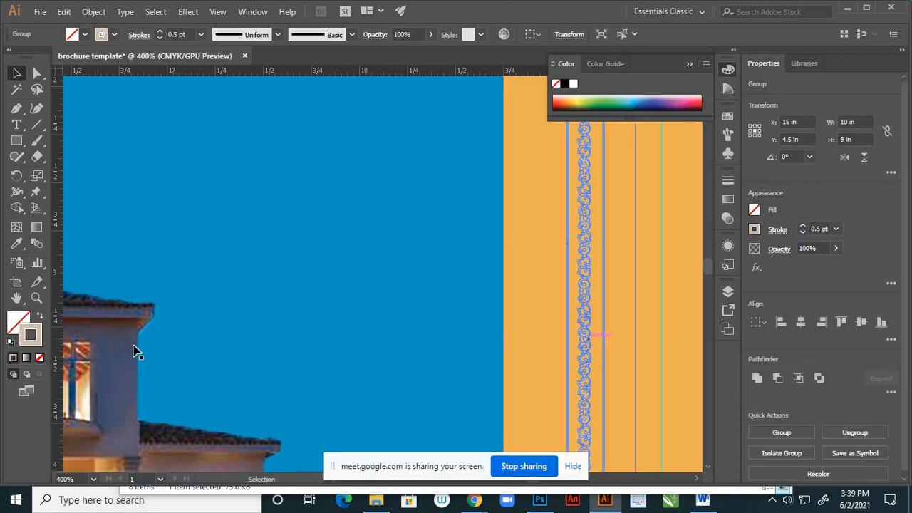
double_click(32, 335)
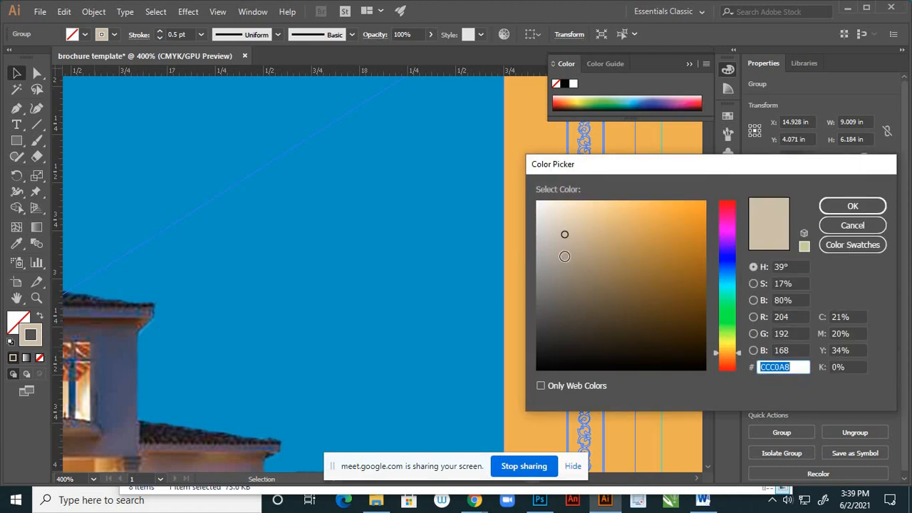
drag(564, 234, 580, 284)
click(854, 208)
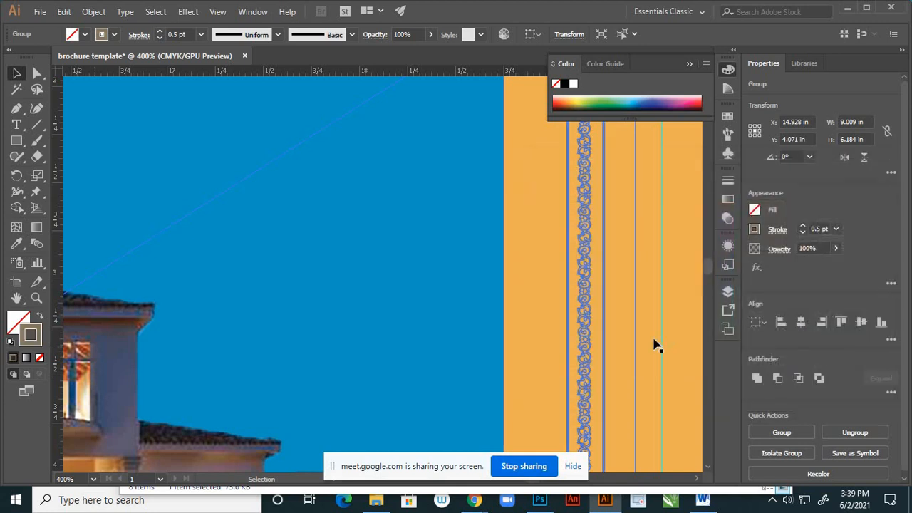
click(618, 370)
- Darken the ornamental frame's stroke colour to 605747 and deselect the frame
key(ctrl+minus)
key(ctrl+minus)
key(ctrl+minus)
key(ctrl+minus)
key(ctrl+minus)
key(ctrl+minus)
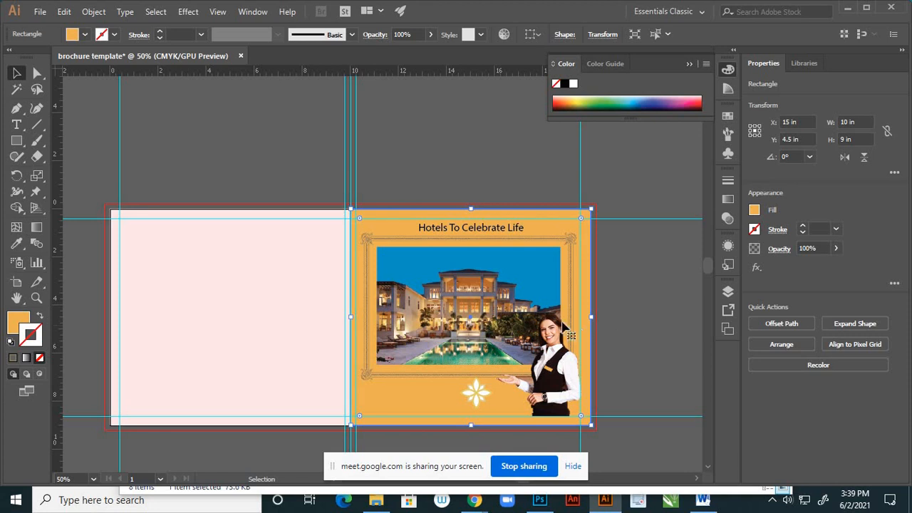
scroll(354, 275, up, 2)
scroll(358, 274, up, 3)
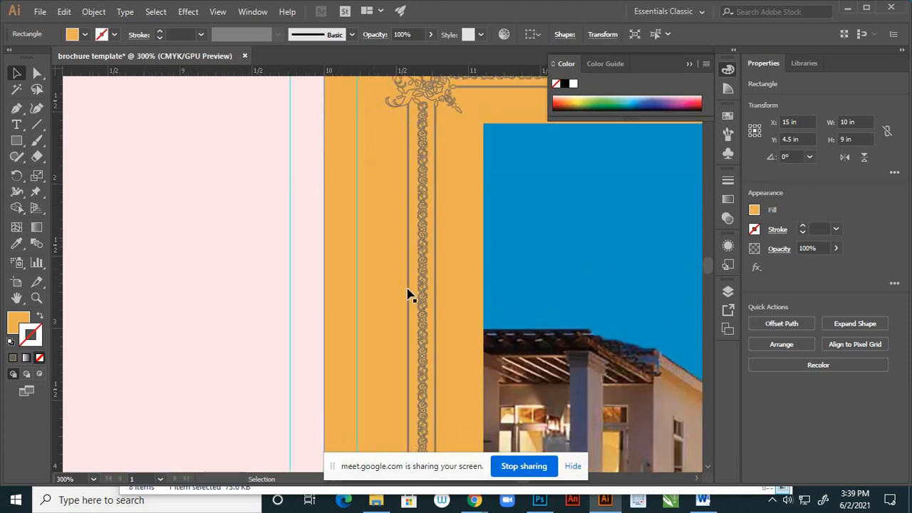
click(424, 287)
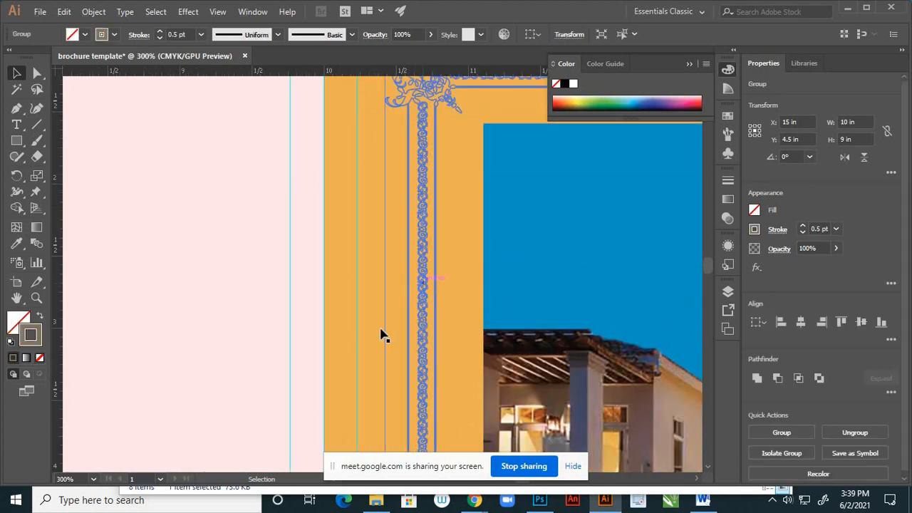
double_click(31, 335)
click(580, 305)
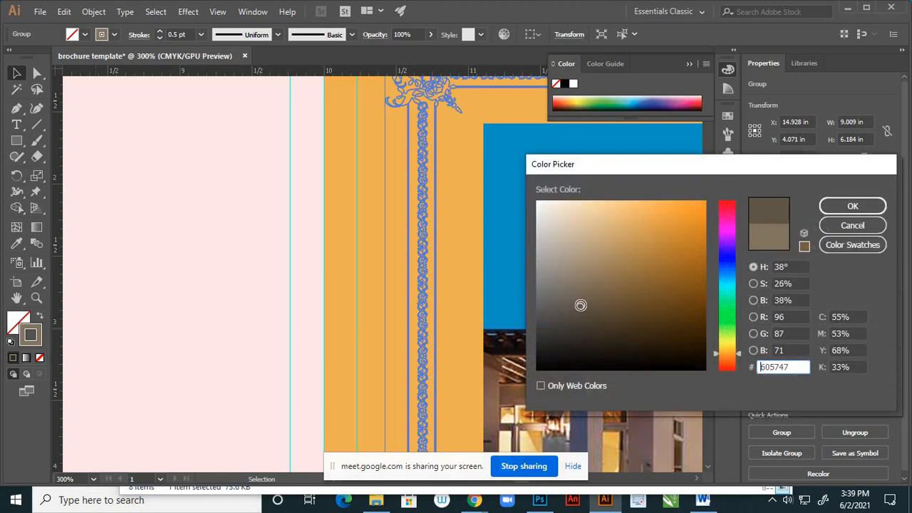
key(Return)
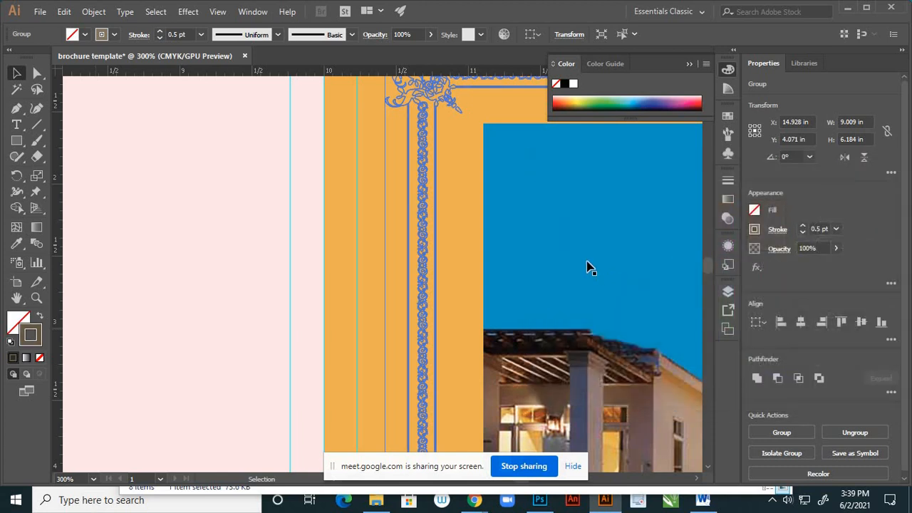
click(524, 264)
- Set the ornamental frame's stroke colour to white and deselect the frame
key(ctrl+1)
scroll(401, 255, down, 2)
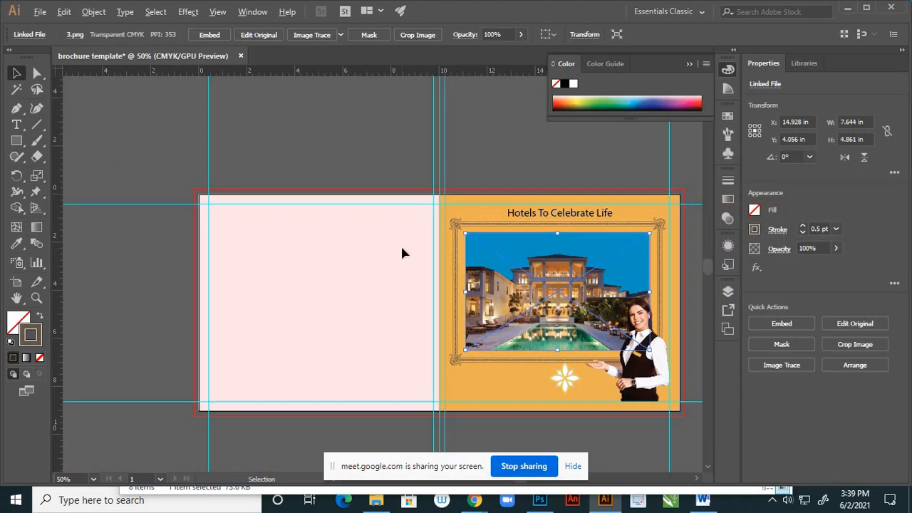
scroll(390, 282, down, 1)
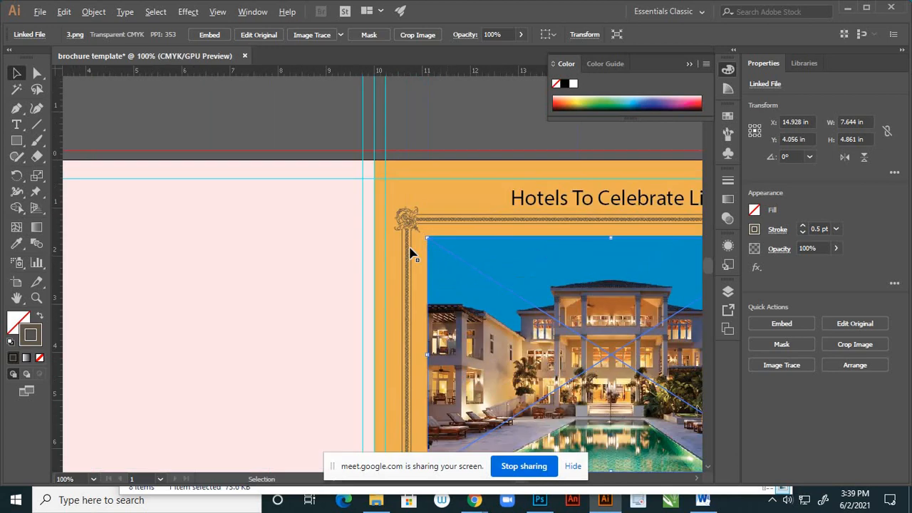
scroll(437, 258, up, 6)
click(402, 269)
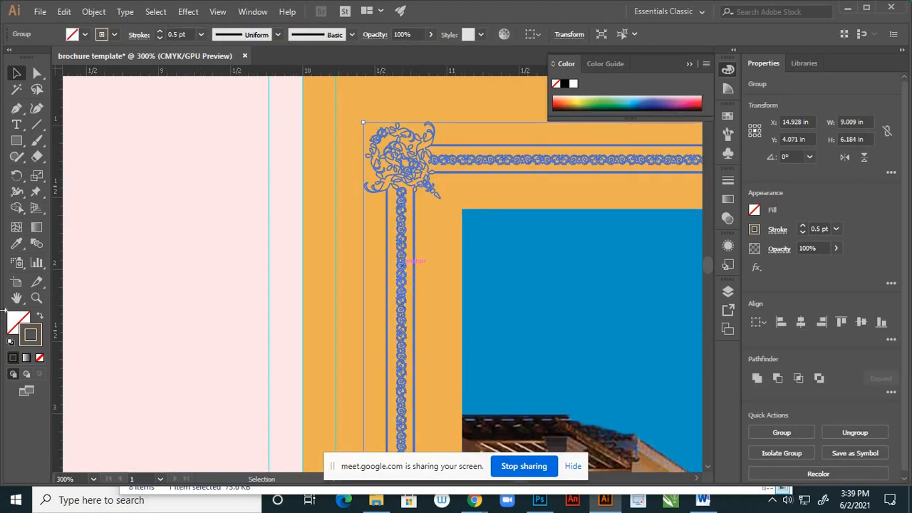
double_click(35, 338)
click(560, 207)
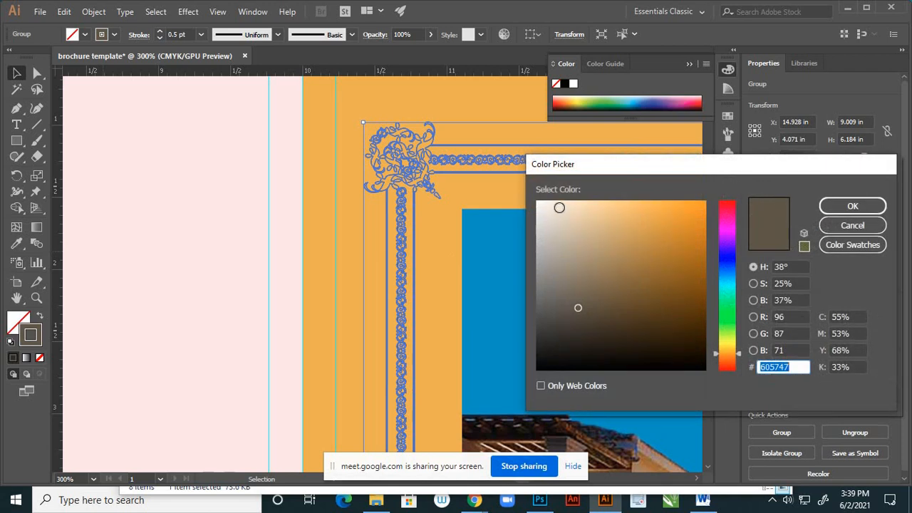
click(537, 204)
click(831, 207)
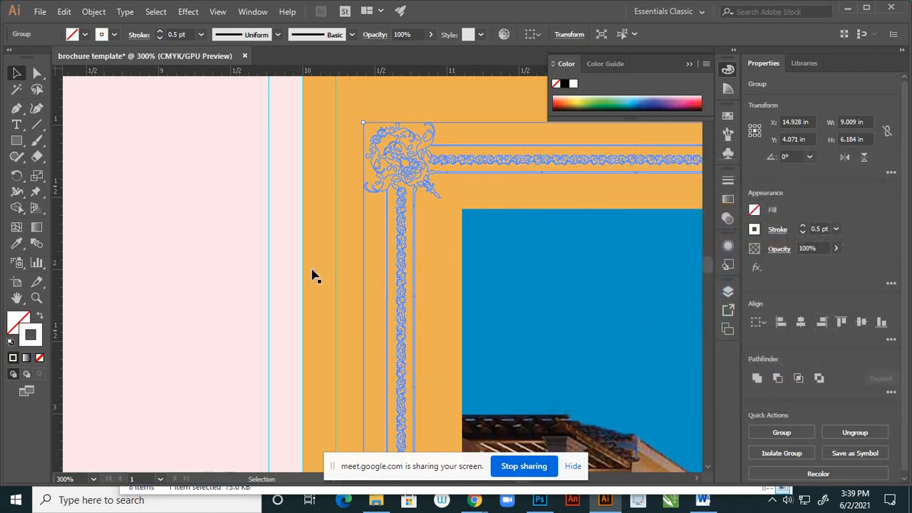
key(ctrl+shift+a)
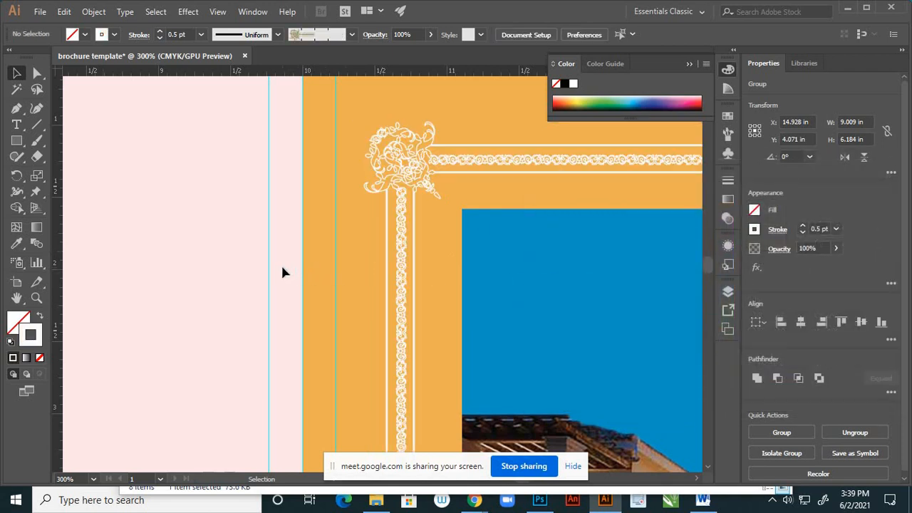
- Examine page 1 at 100% zoom and as a whole to judge the frame against the background and hotel image
alt+scroll(330, 244, down, 5)
alt+scroll(417, 284, up, 1)
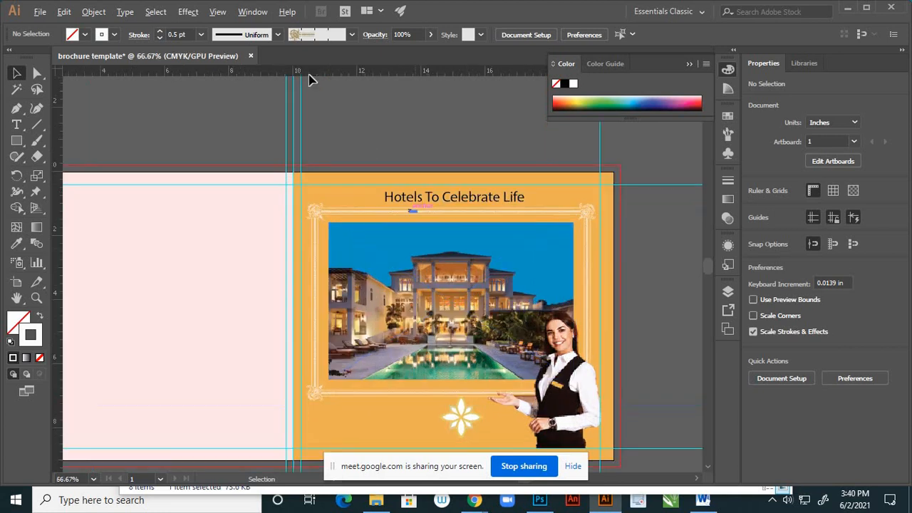
click(218, 12)
click(264, 182)
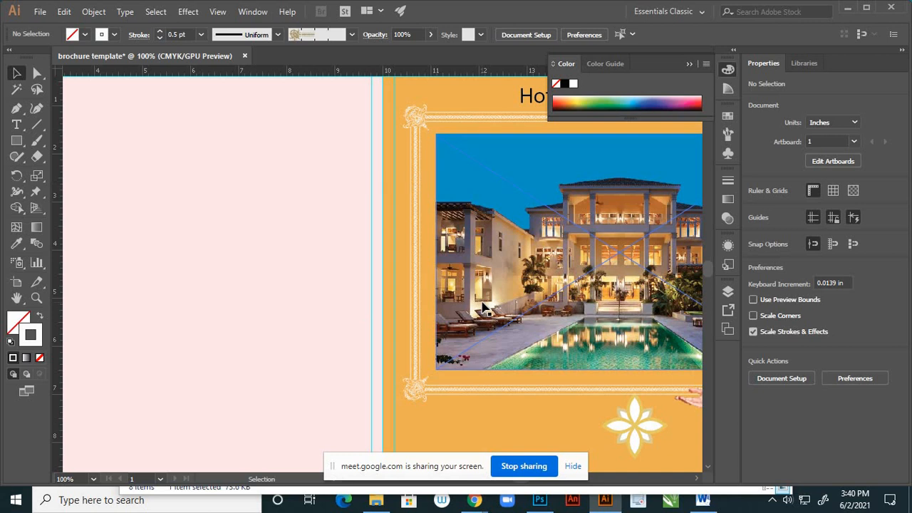
key(space)
drag(565, 284, 382, 294)
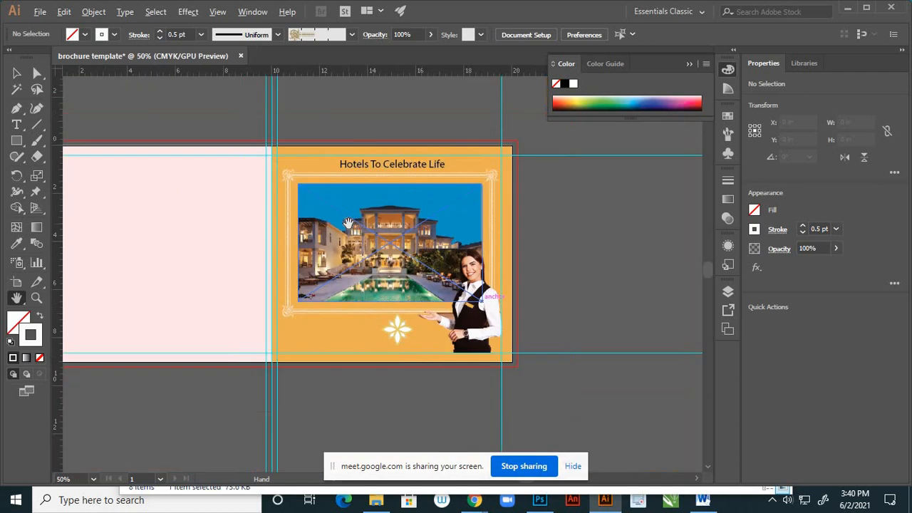
scroll(346, 224, down, 2)
scroll(367, 174, up, 2)
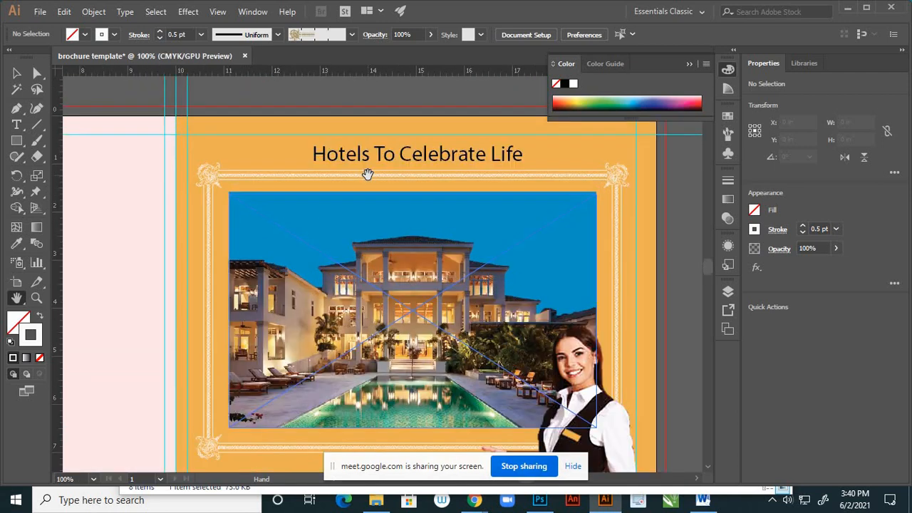
- Preview fonts on the "Hotels To Celebrate Life" headline and set it to Monotype Corsiva
key(v)
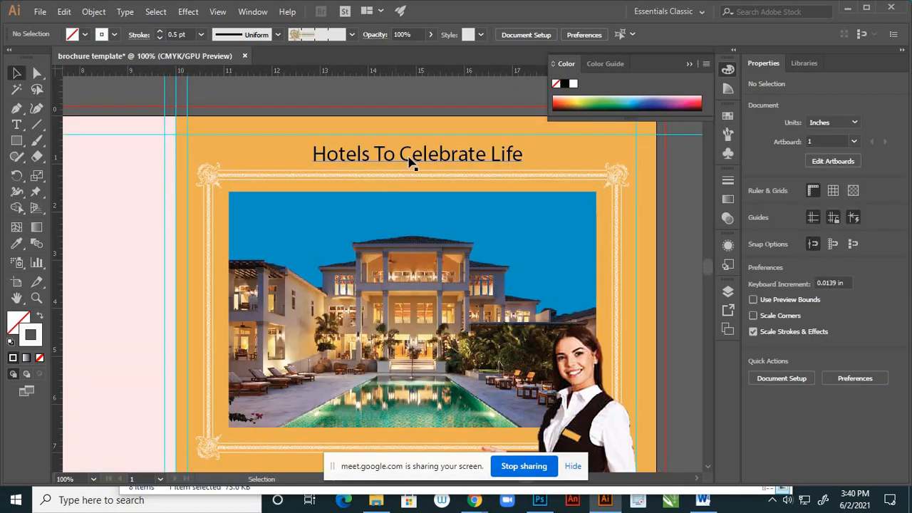
click(407, 170)
key(ctrl+minus)
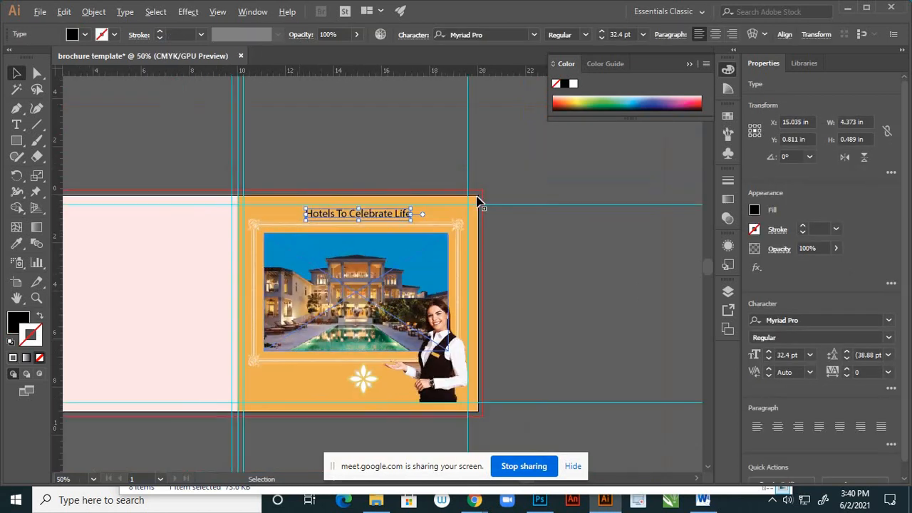
scroll(440, 191, up, 2)
scroll(427, 234, up, 1)
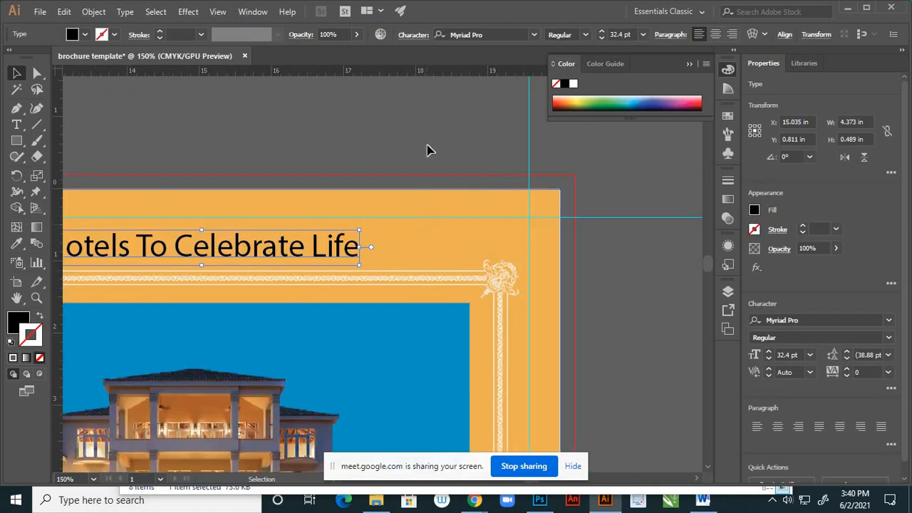
click(534, 38)
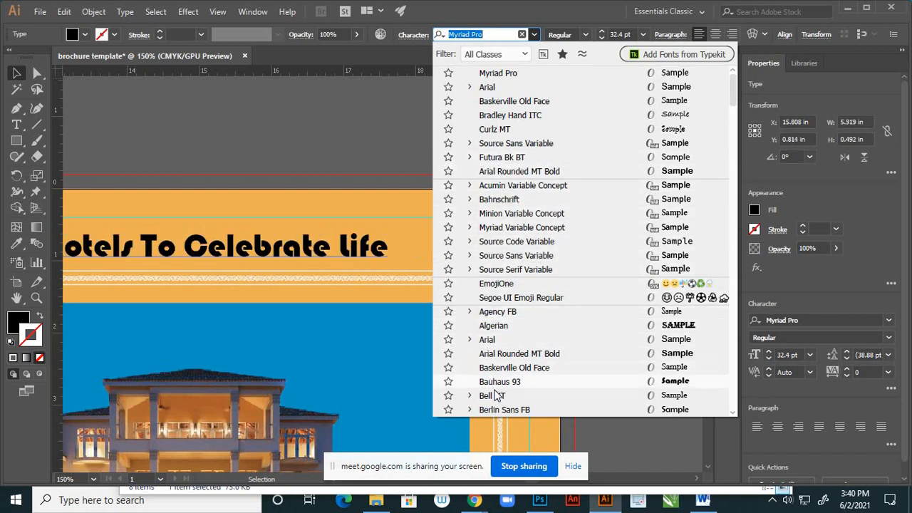
scroll(499, 378, down, 4)
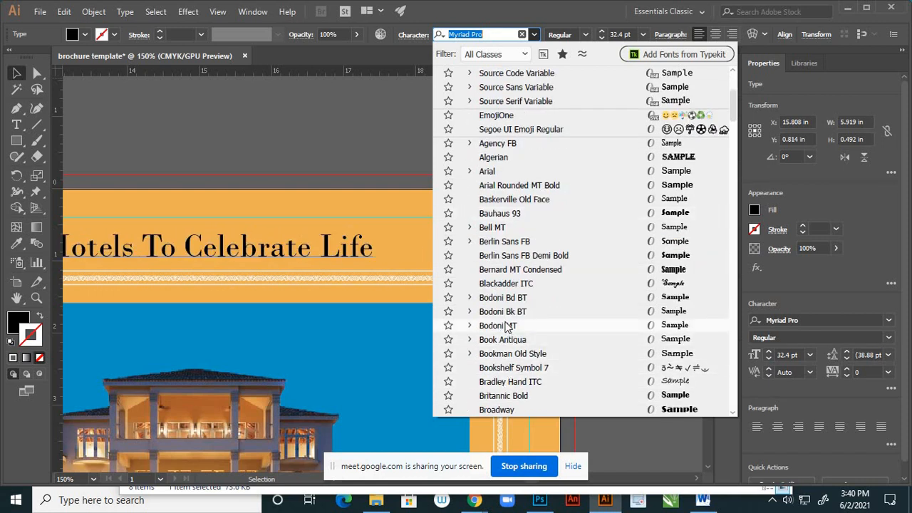
scroll(504, 340, down, 4)
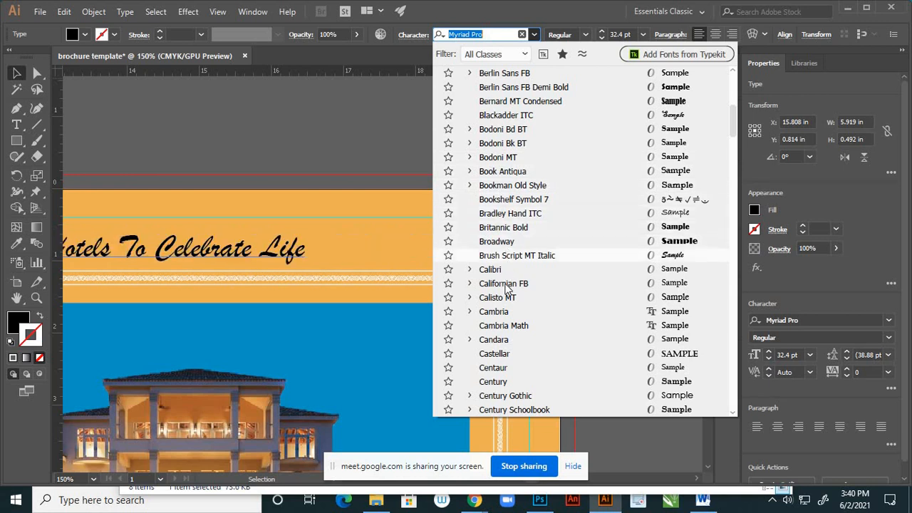
scroll(511, 399, down, 2)
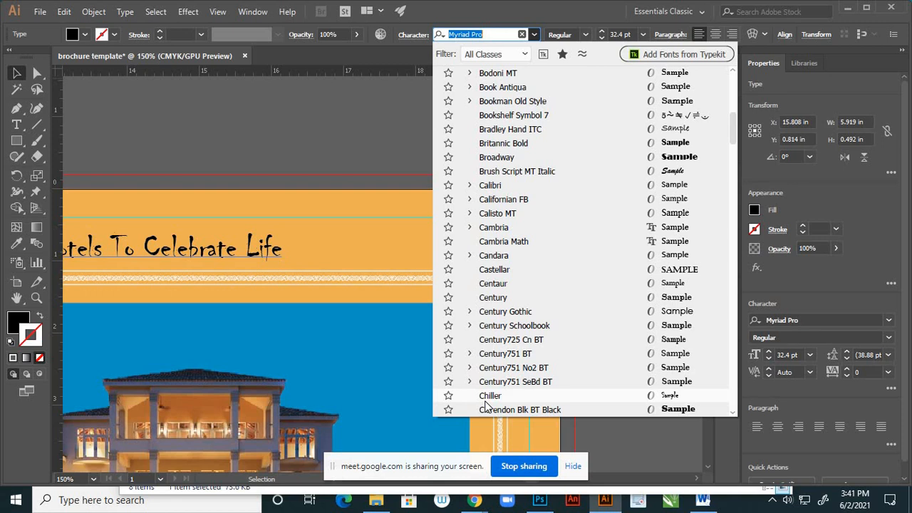
scroll(498, 410, down, 2)
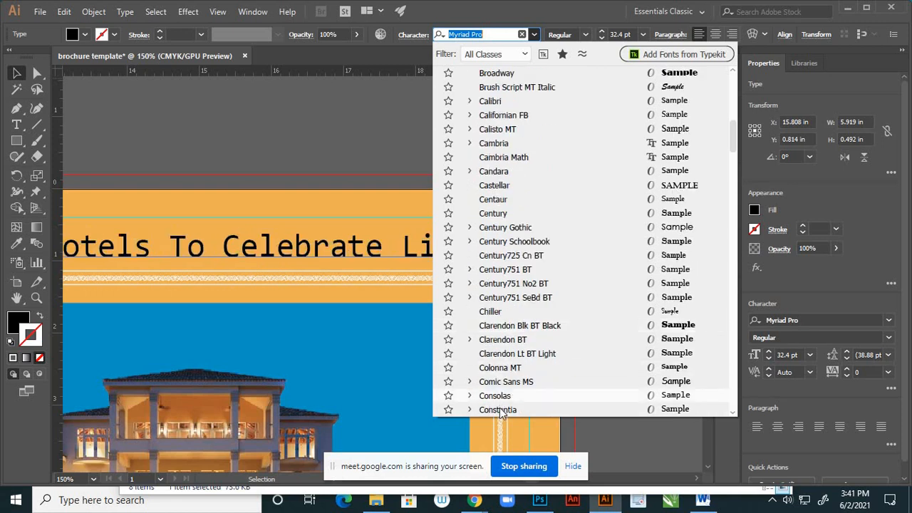
scroll(513, 411, down, 2)
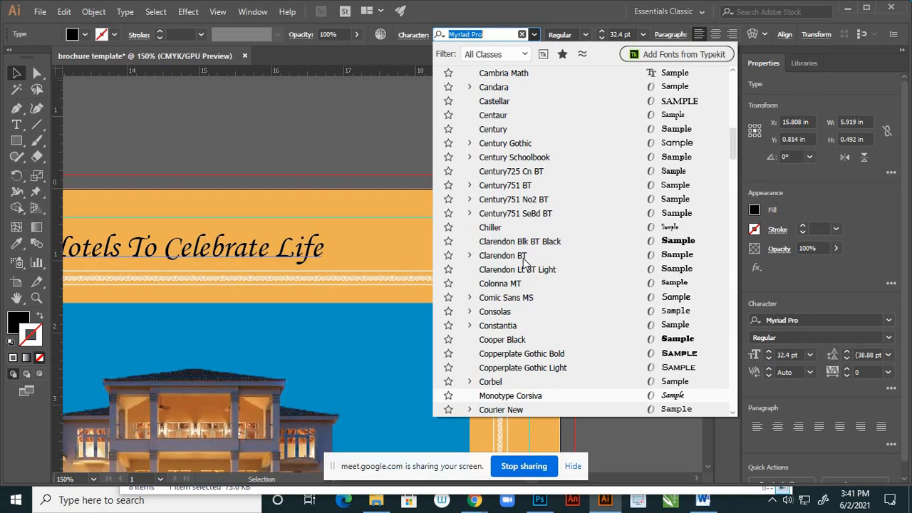
scroll(524, 262, up, 15)
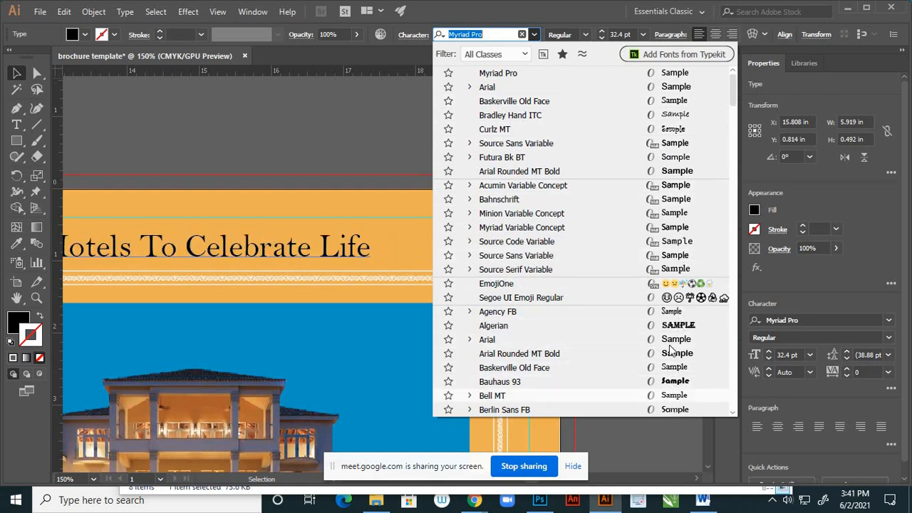
scroll(672, 349, down, 2)
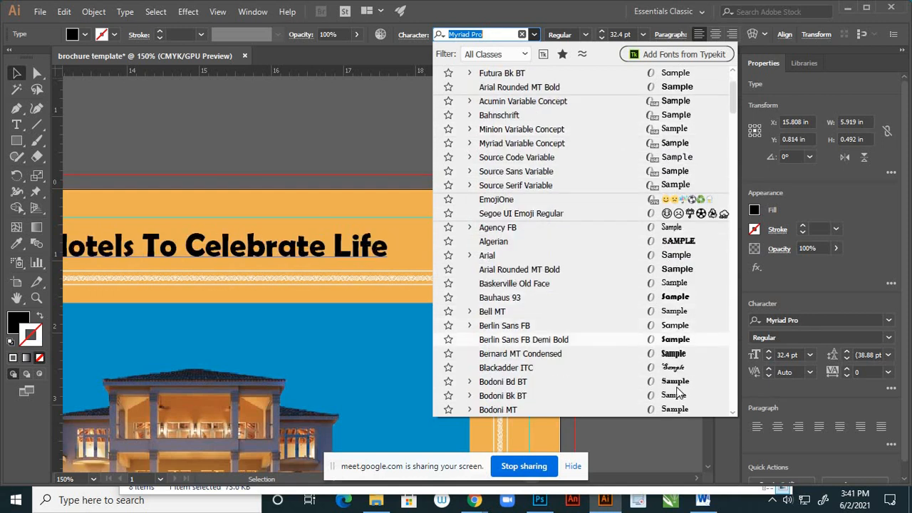
scroll(677, 353, down, 8)
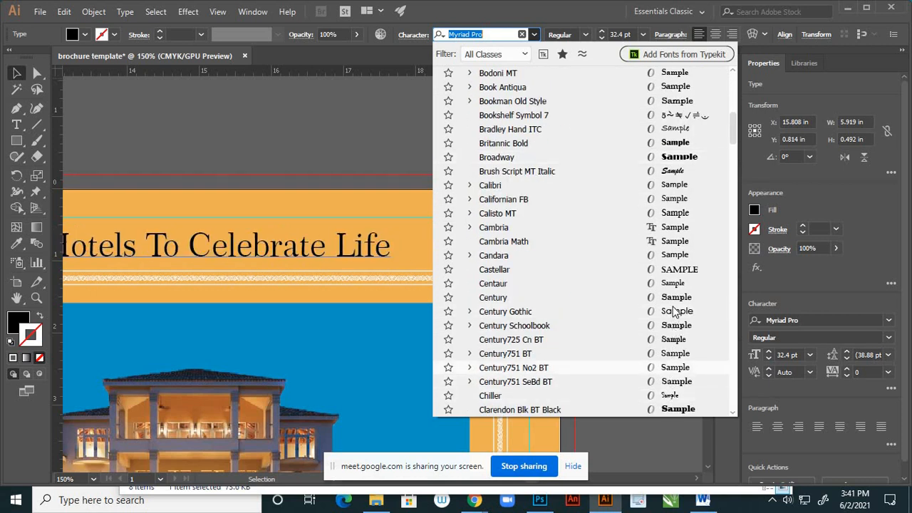
scroll(674, 347, down, 1)
scroll(675, 363, down, 2)
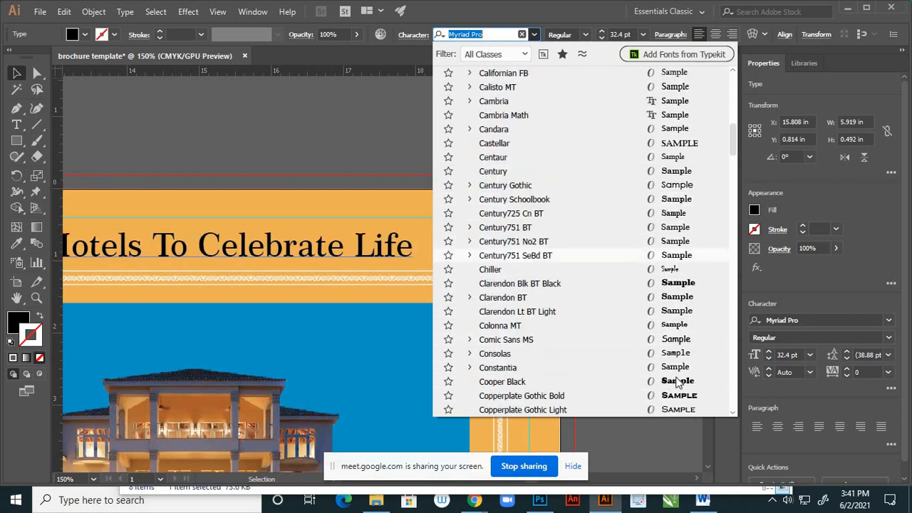
scroll(685, 404, down, 4)
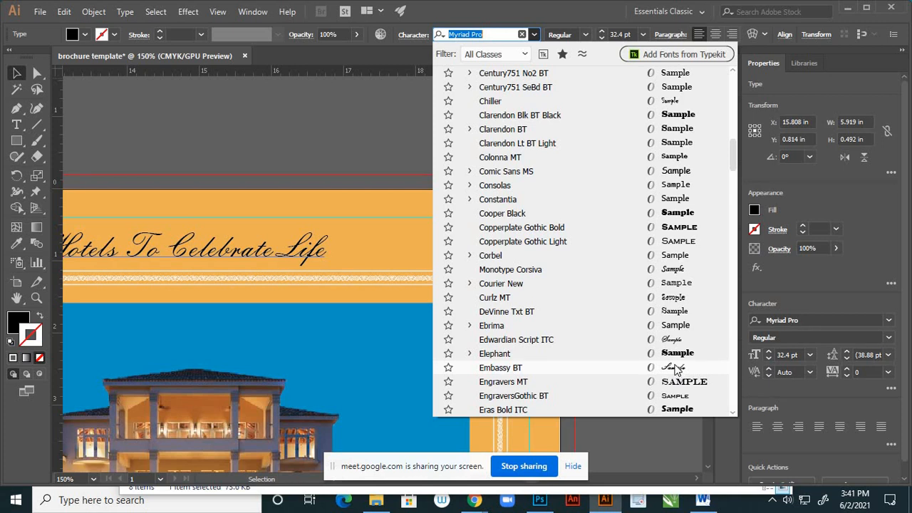
click(664, 273)
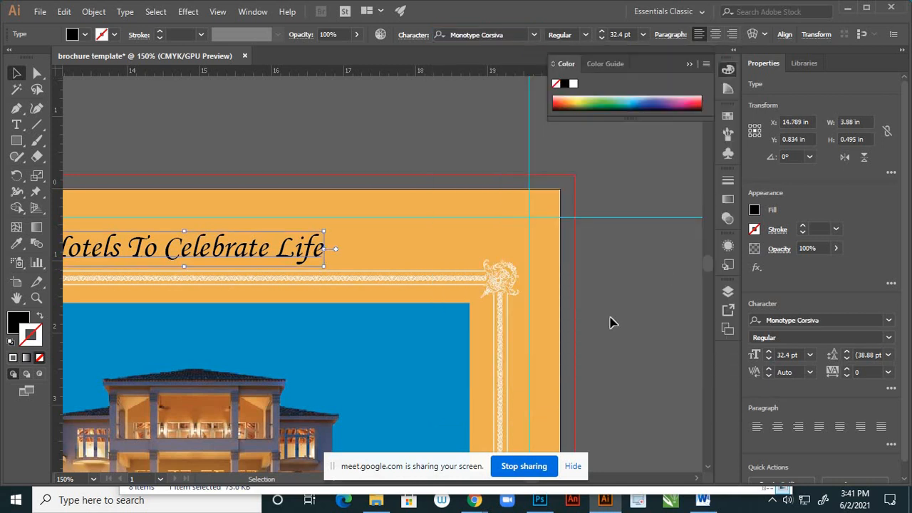
click(585, 36)
click(586, 36)
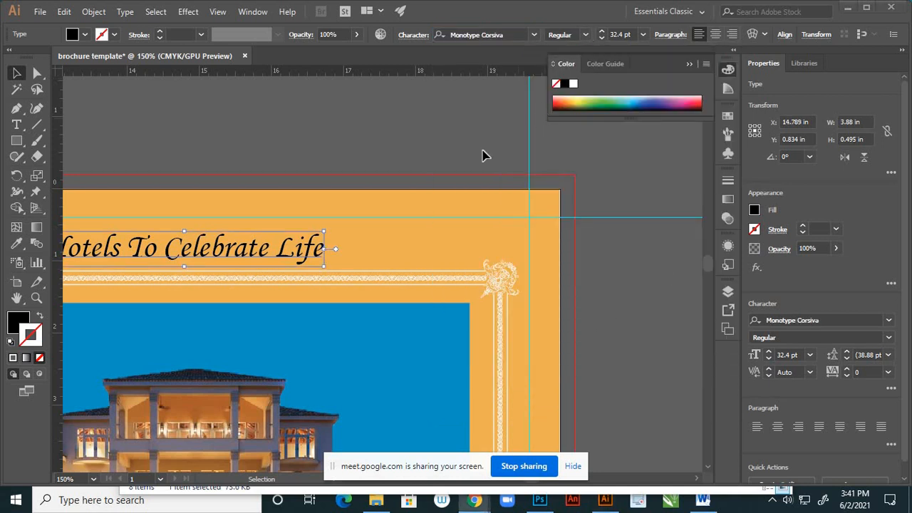
- Try a font size of 44 pt on the "Hotels To Celebrate Life" headline
scroll(554, 231, down, 2)
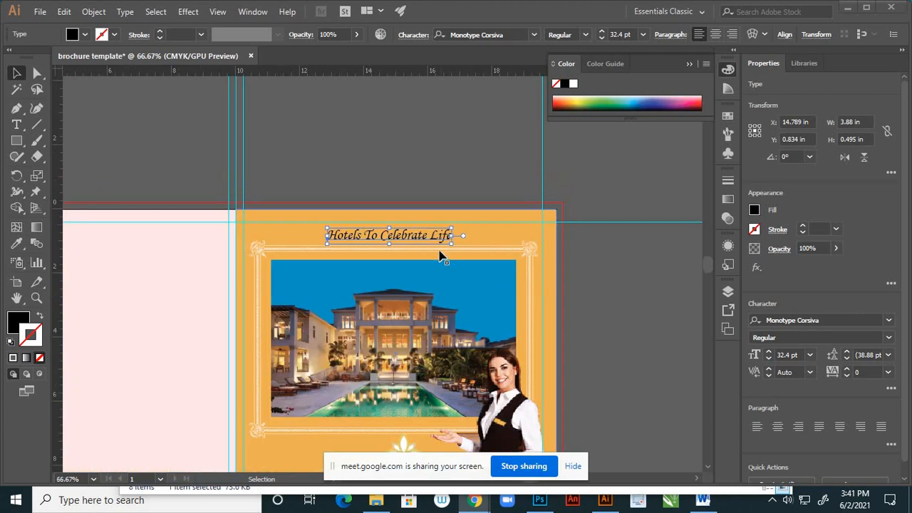
scroll(450, 246, up, 2)
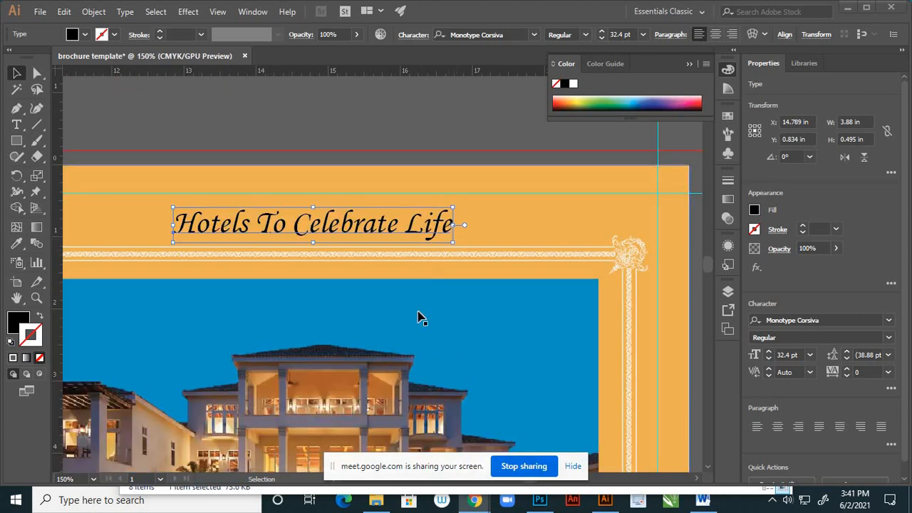
click(643, 36)
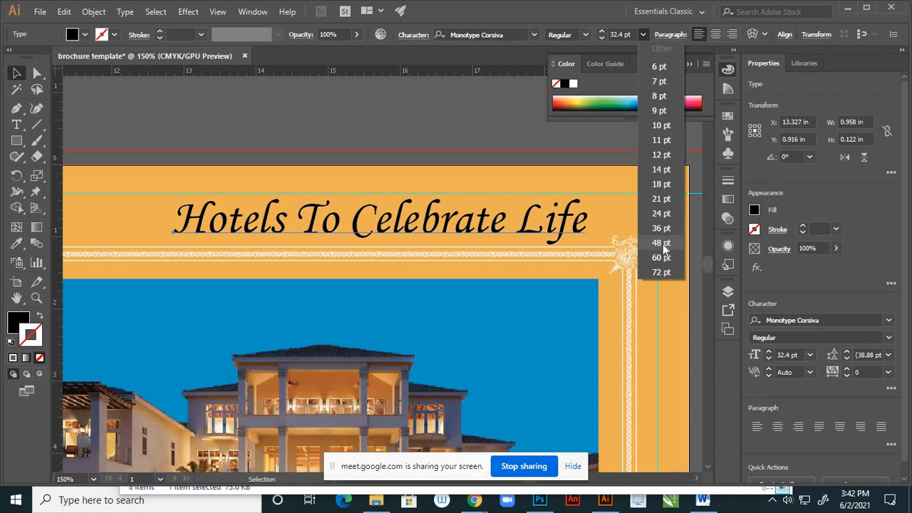
click(631, 34)
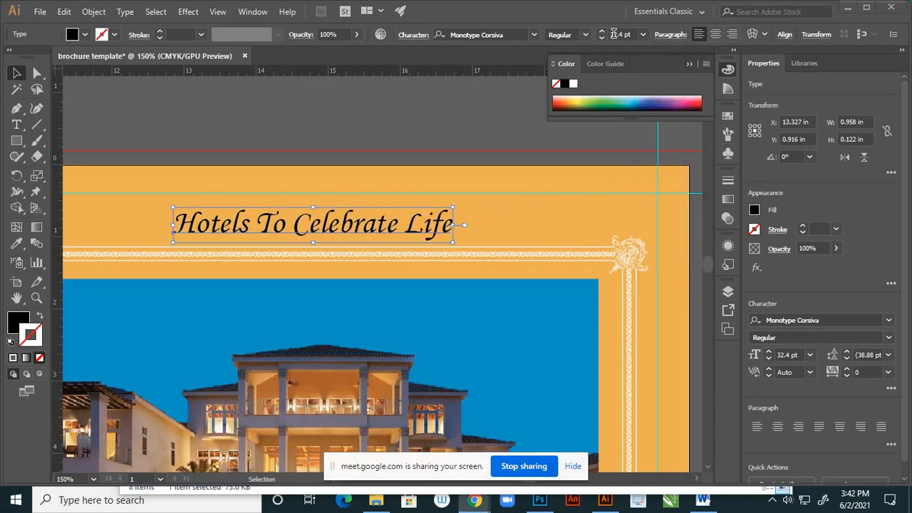
double_click(620, 34)
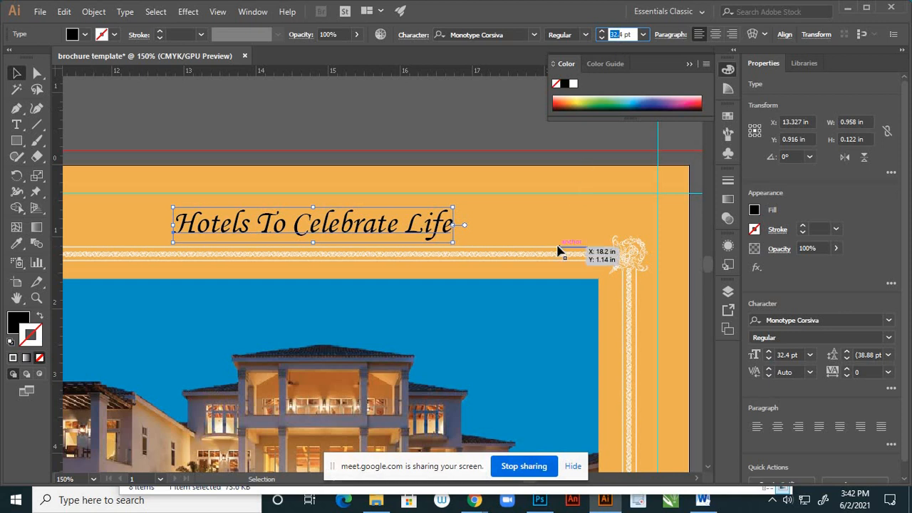
text(44)
key(Return)
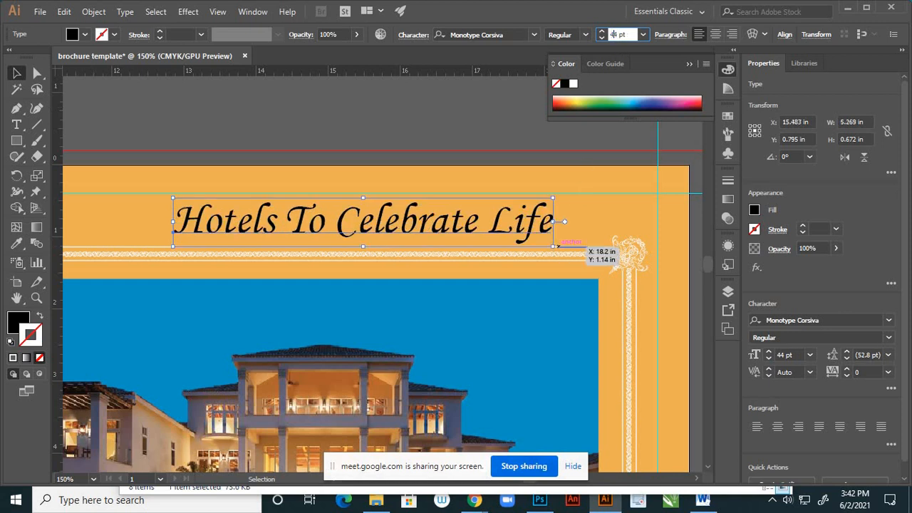
- Set the font size of the "Hotels To Celebrate Life" headline to 40 pt and deselect it
text(404)
key(Return)
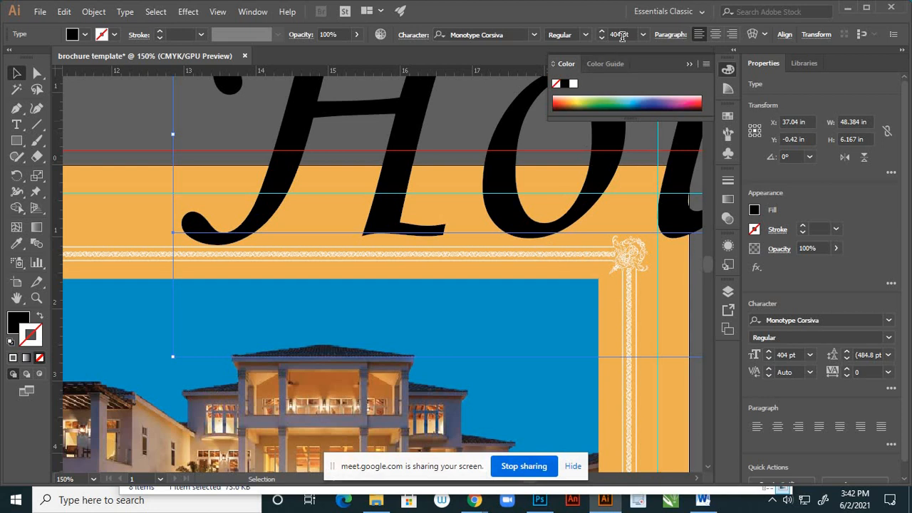
drag(621, 34, 610, 34)
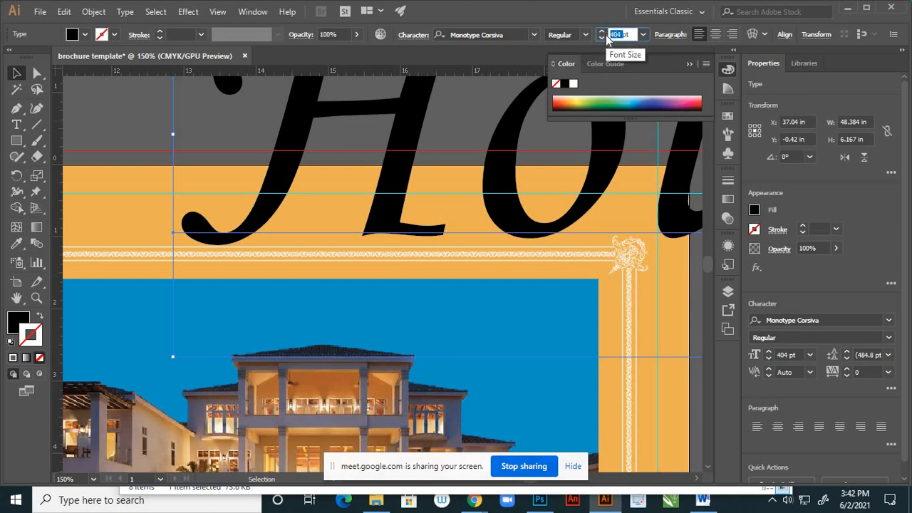
text(40)
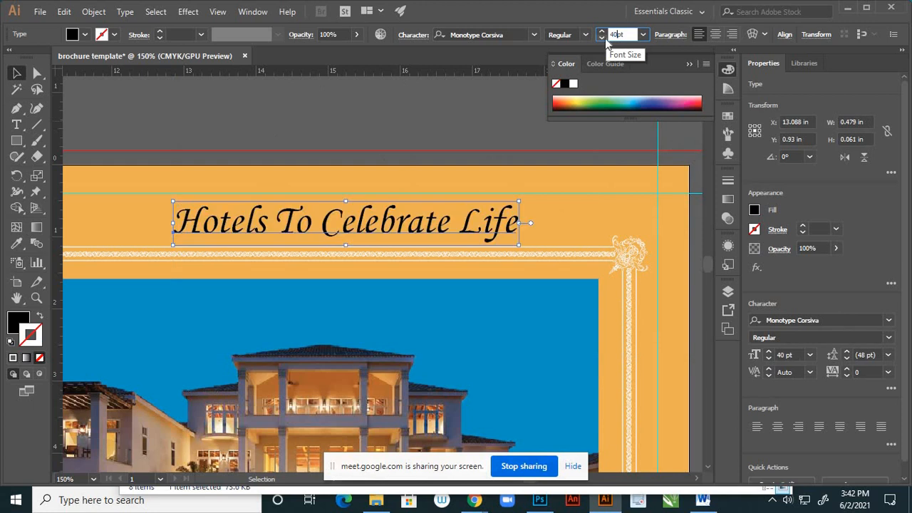
key(Return)
click(525, 236)
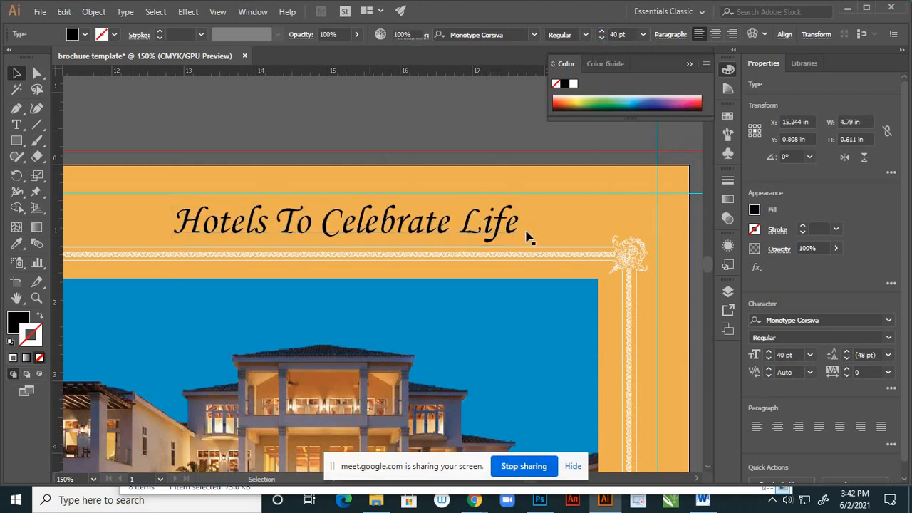
- Shift the headline slightly left, by about 0.07 in, to sit more centrally above the ornamental frame, and deselect it
scroll(537, 211, down, 4)
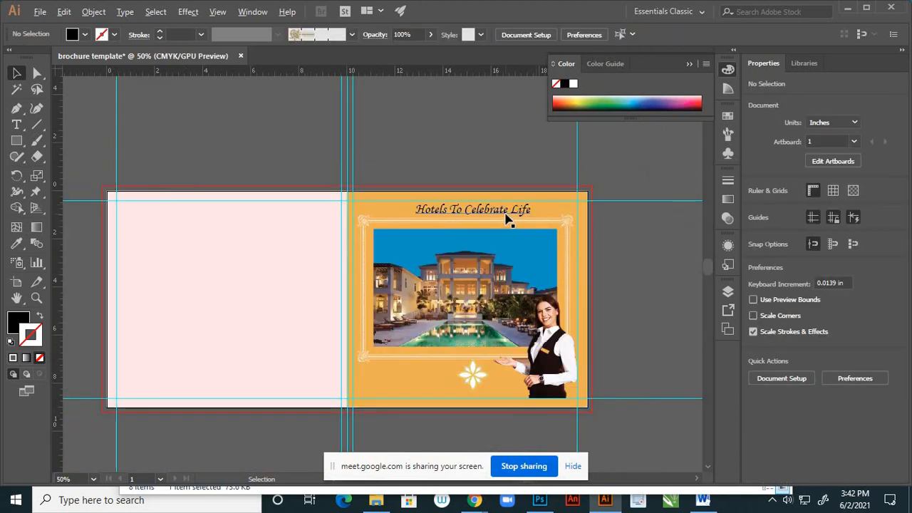
scroll(507, 218, up, 4)
scroll(492, 215, down, 3)
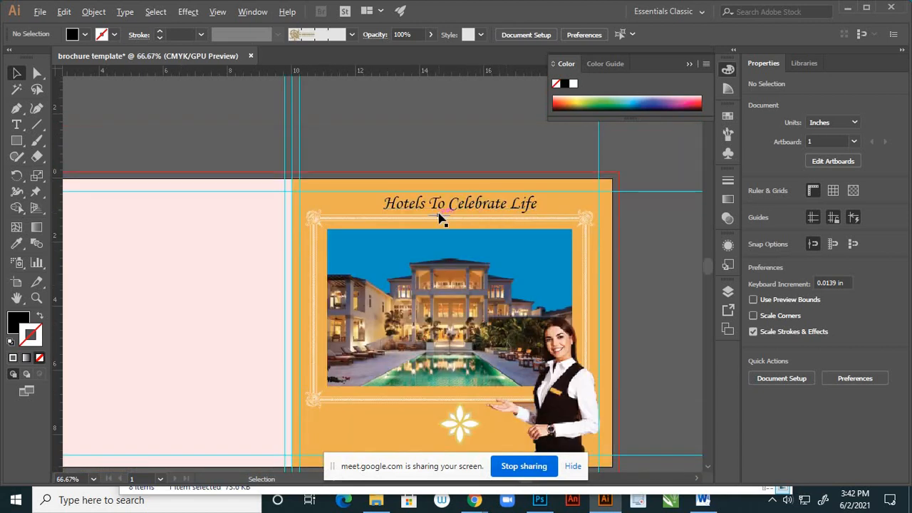
scroll(449, 213, up, 2)
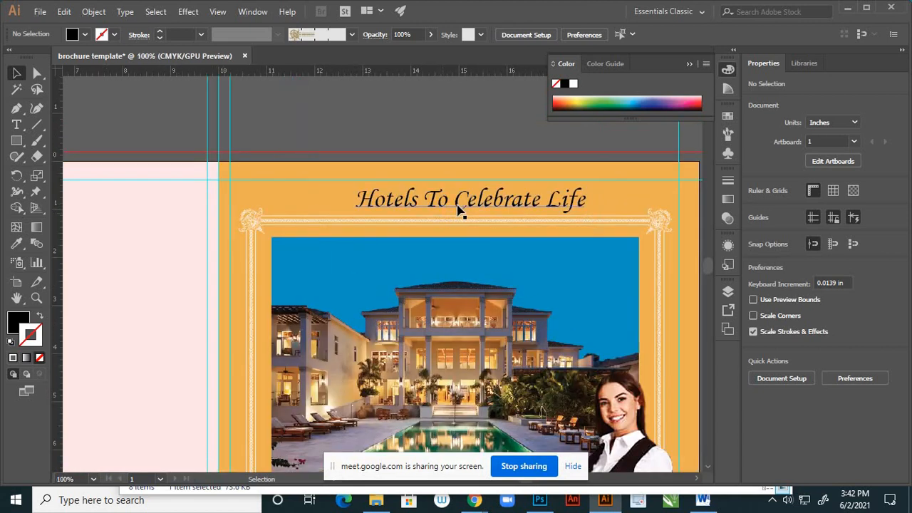
click(505, 203)
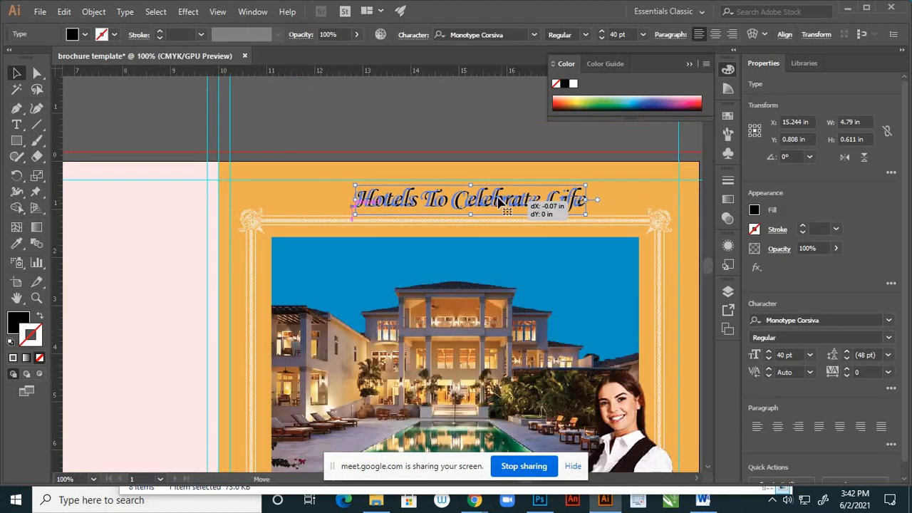
click(483, 139)
scroll(474, 207, down, 2)
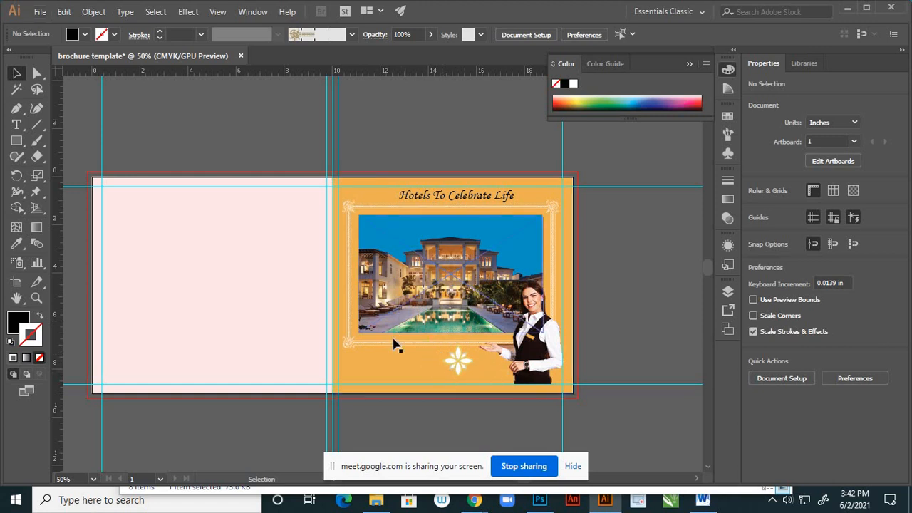
- Ungroup the flower ornament below the hotel image and clear the selection
scroll(396, 343, up, 1)
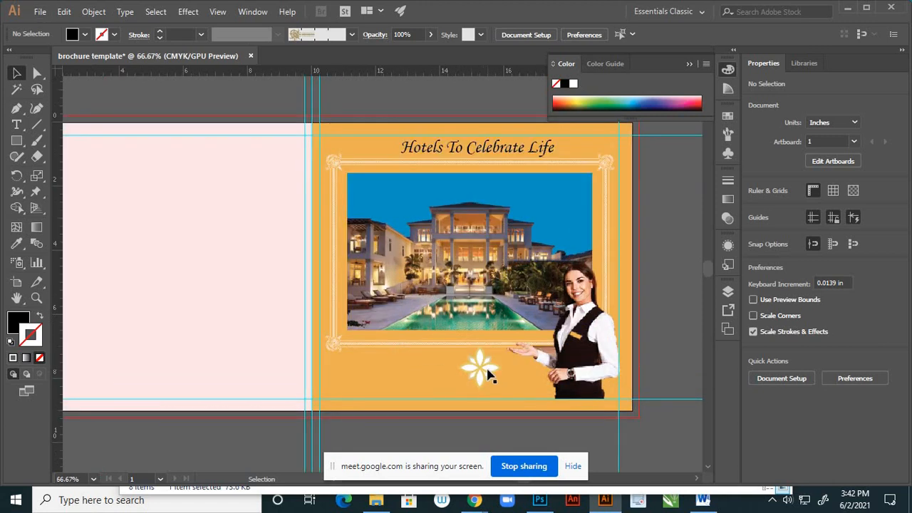
scroll(490, 368, up, 5)
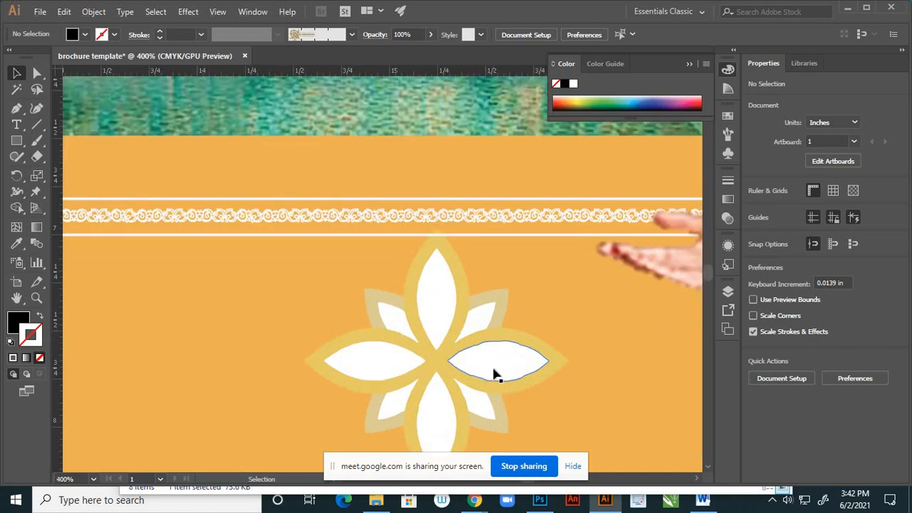
click(496, 374)
right_click(497, 369)
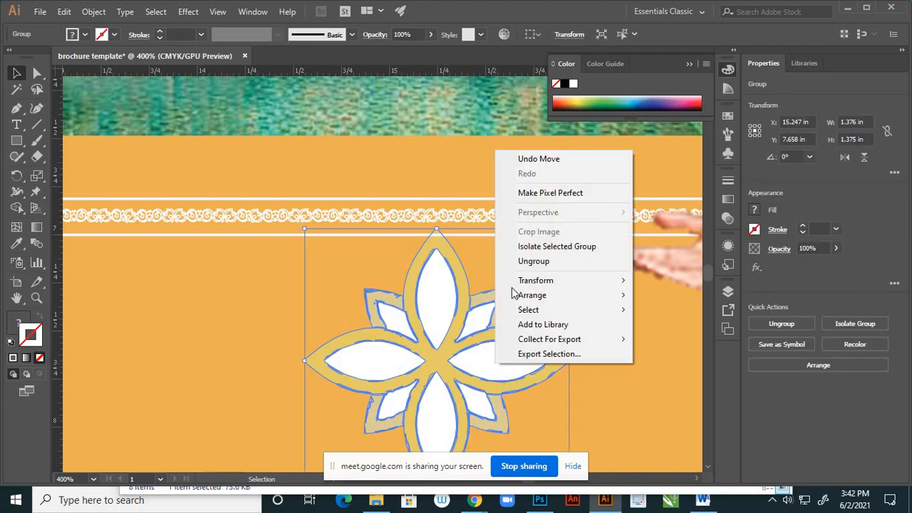
click(527, 261)
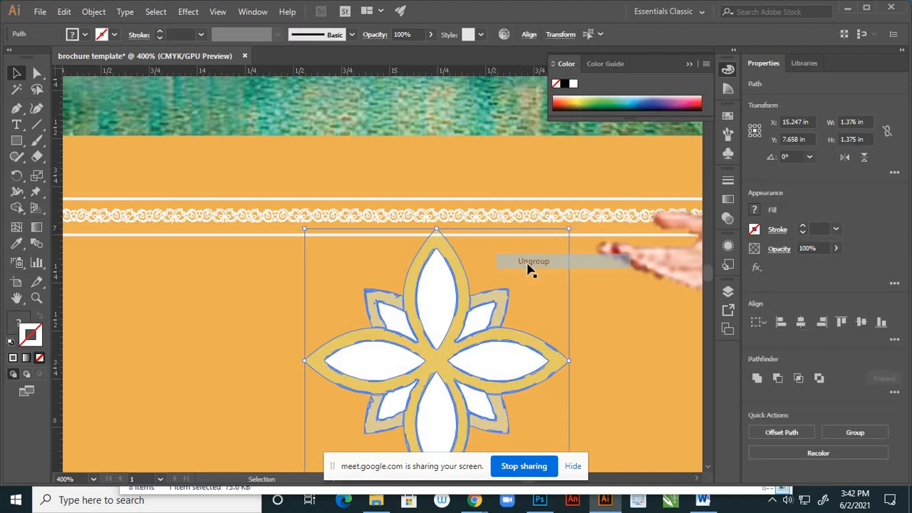
click(596, 390)
- Delete the flower ornament's white inner petals at the top, on both sides and on both upper diagonals
click(516, 365)
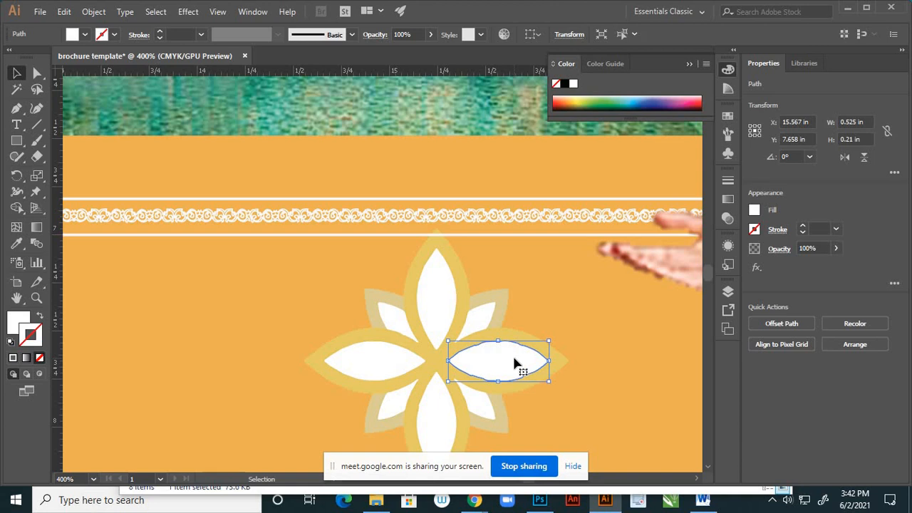
key(Delete)
click(481, 322)
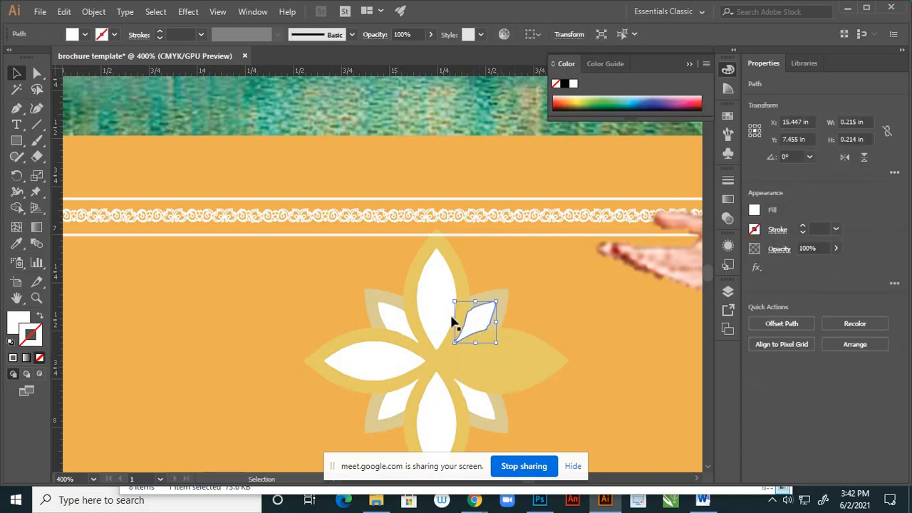
key(Delete)
click(440, 314)
key(Delete)
click(404, 321)
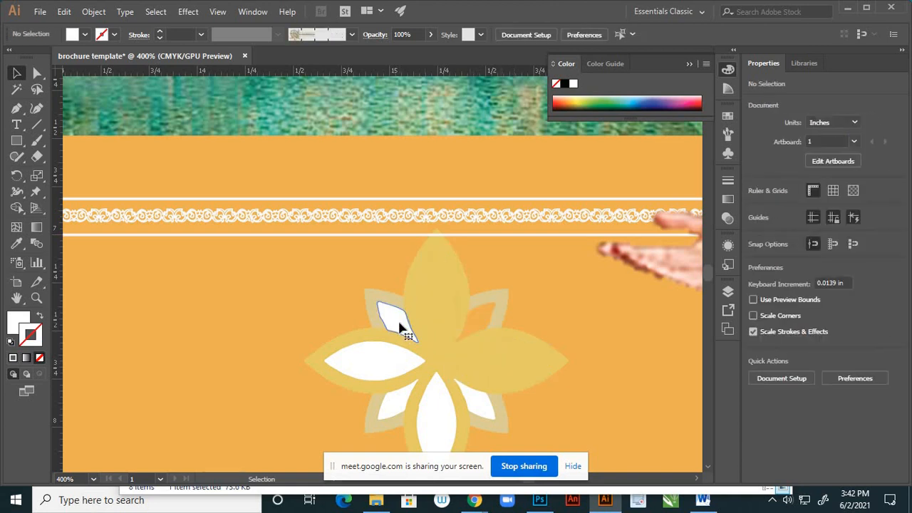
key(Delete)
click(388, 358)
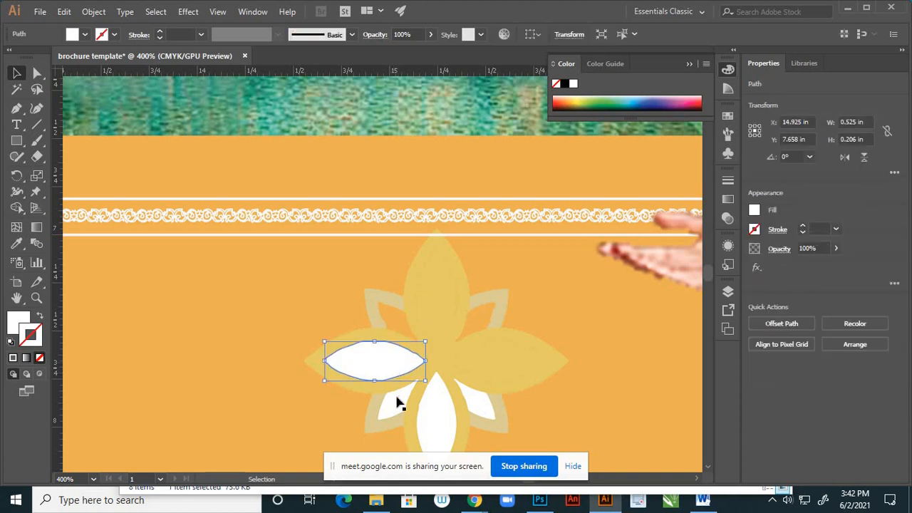
key(Delete)
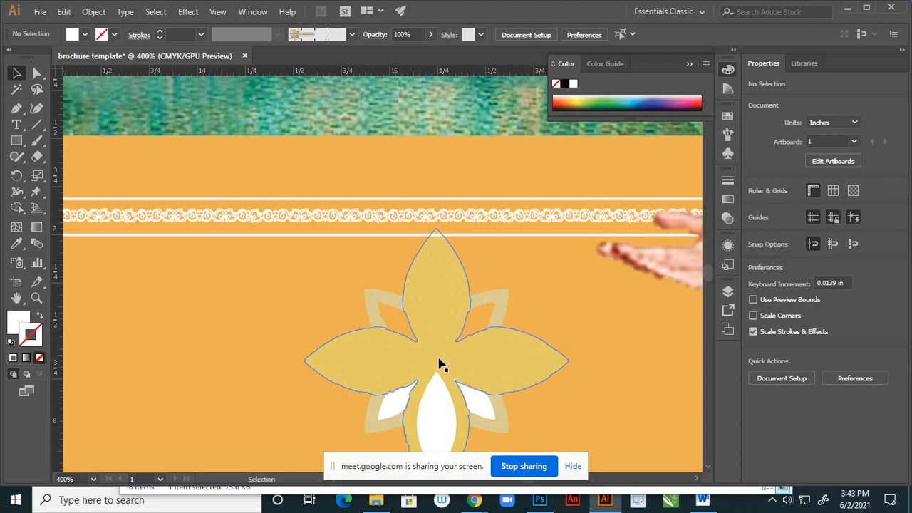
- Undo the petal deletions and the ungrouping so that the flower ornament is one group again
key(ctrl+z)
key(ctrl+z)
key(ctrl+z)
key(ctrl+z)
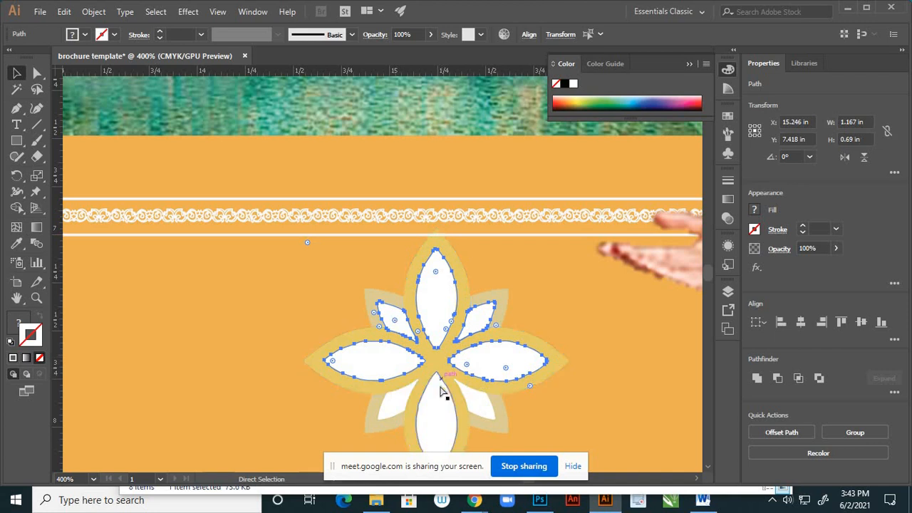
key(v)
click(403, 358)
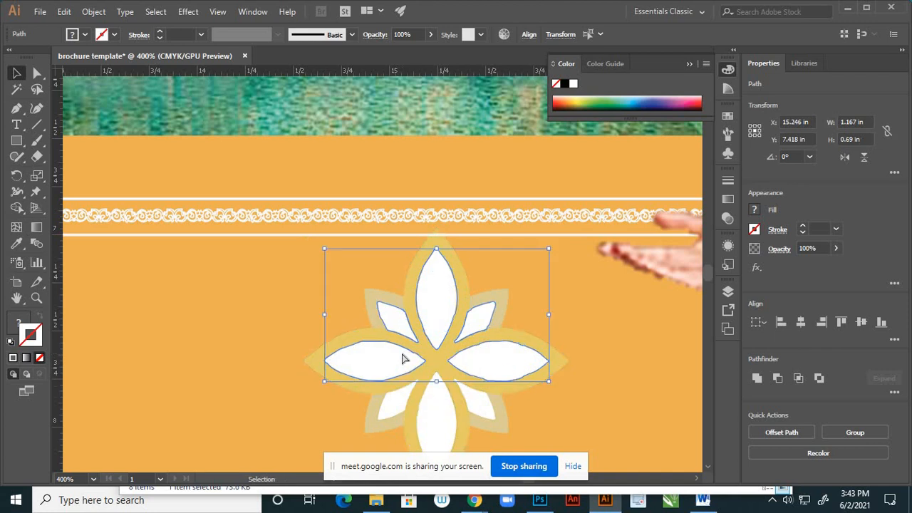
key(ctrl+z)
click(271, 278)
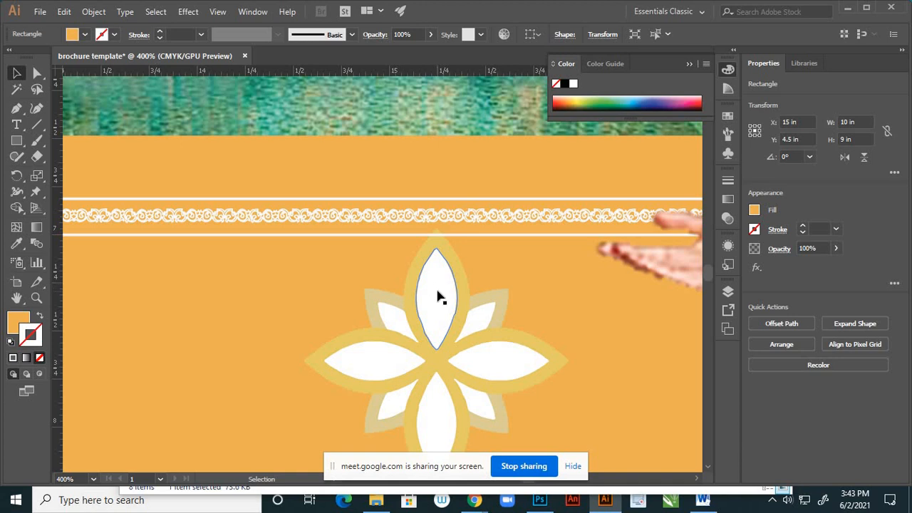
click(438, 296)
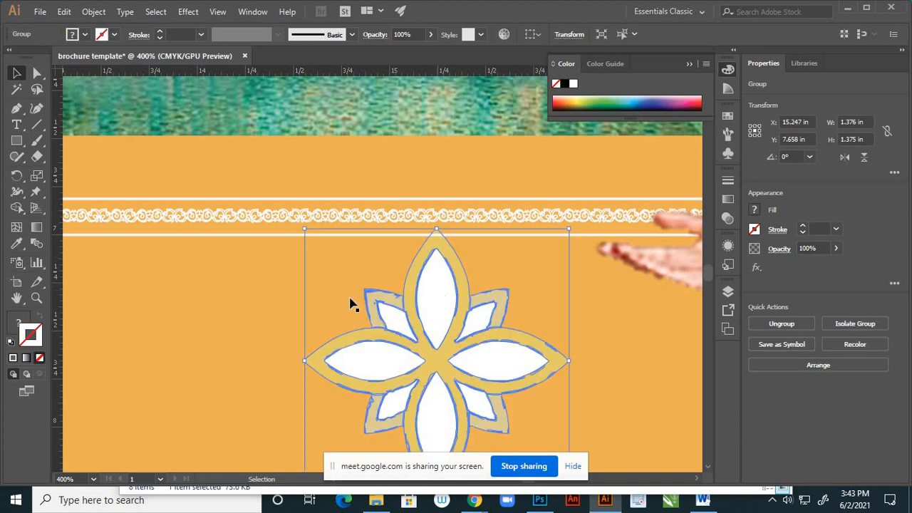
click(578, 306)
- Move the flower ornament slightly down and right to about X 15.35 in, Y 7.77 in, and deselect it
scroll(578, 306, down, 3)
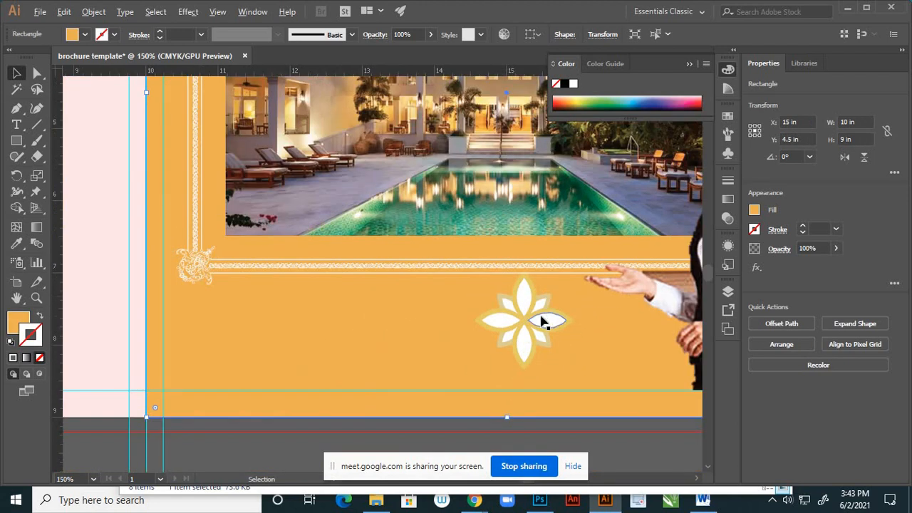
scroll(540, 320, up, 5)
click(506, 299)
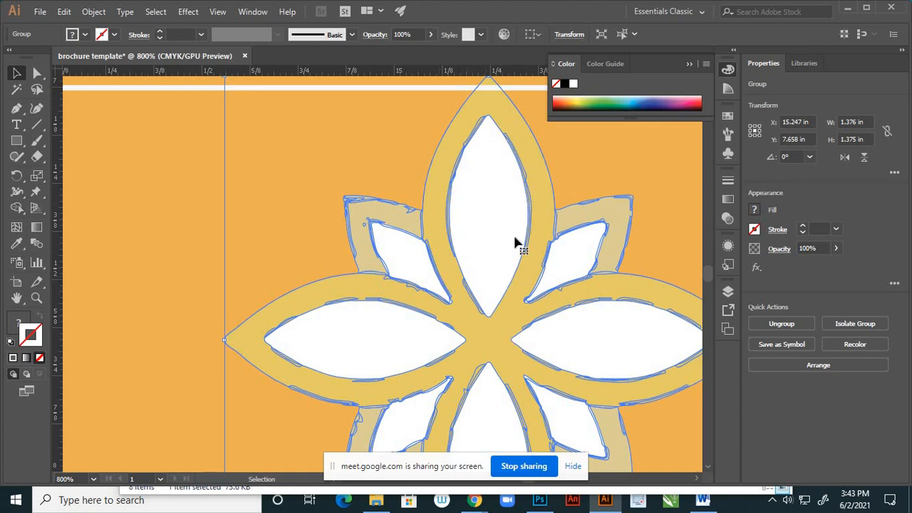
scroll(383, 204, down, 3)
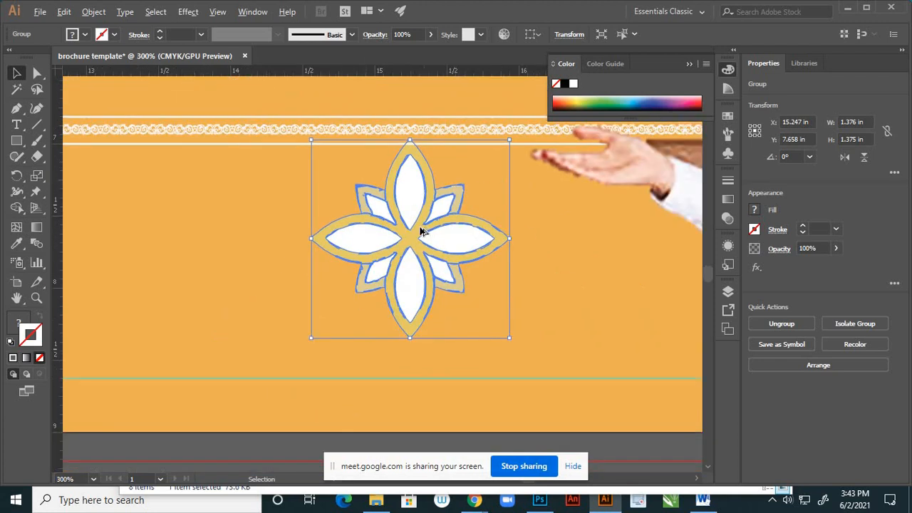
drag(415, 240, 428, 255)
scroll(418, 280, down, 2)
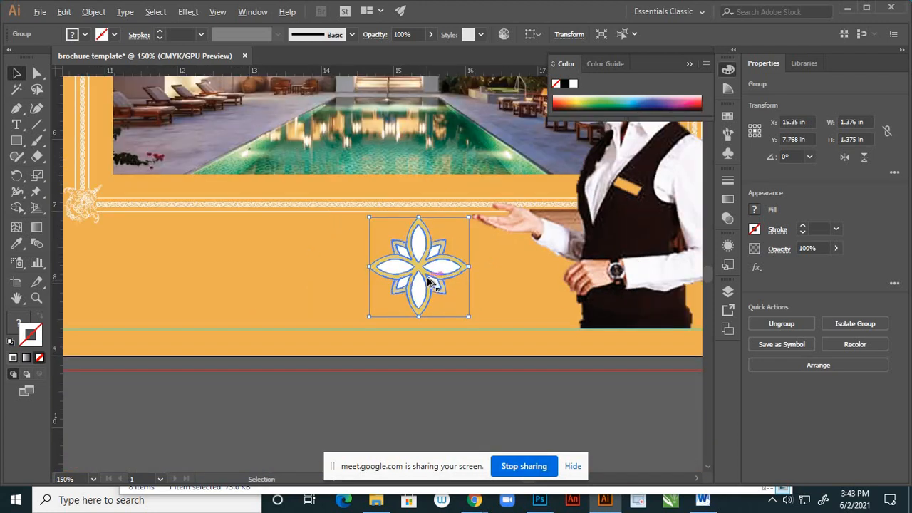
scroll(440, 294, down, 2)
scroll(442, 295, up, 2)
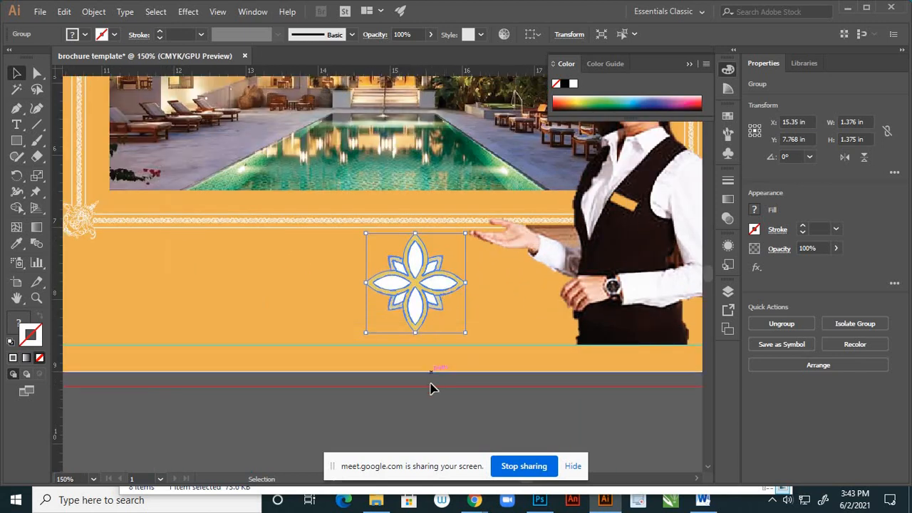
click(448, 352)
- Start a Drop Shadow effect on the flower ornament below the hotel image with its preview turned on
scroll(462, 333, down, 2)
scroll(437, 307, up, 3)
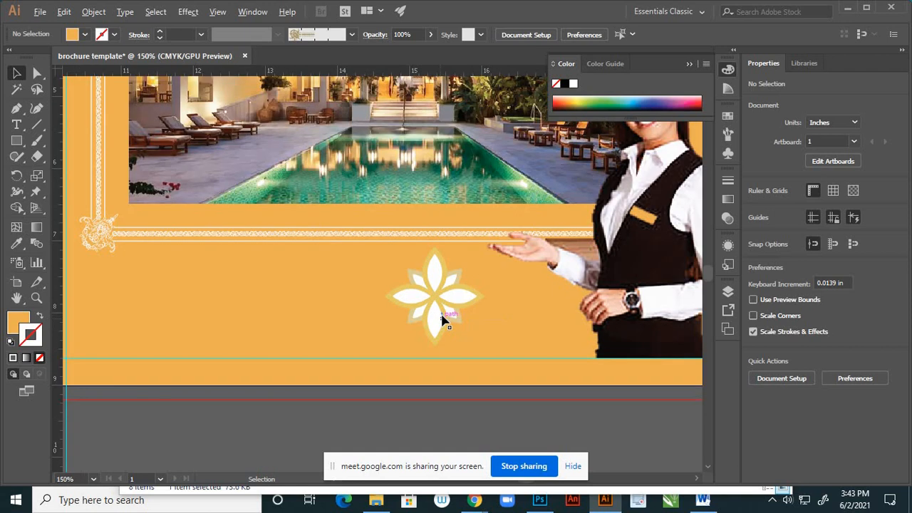
click(457, 298)
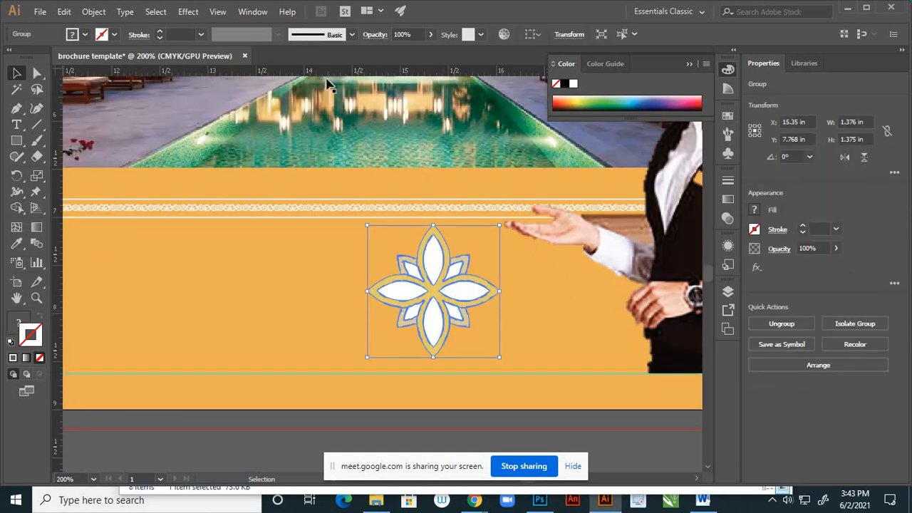
click(200, 16)
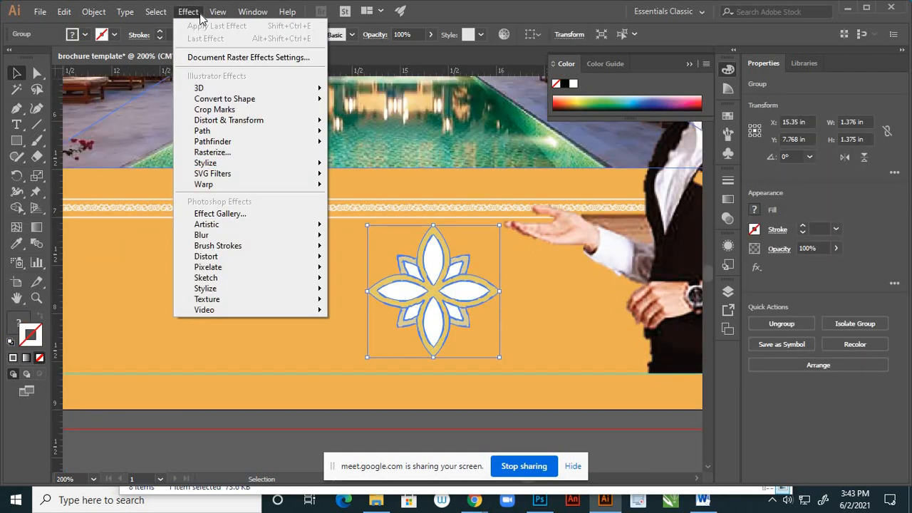
mouse_move(311, 167)
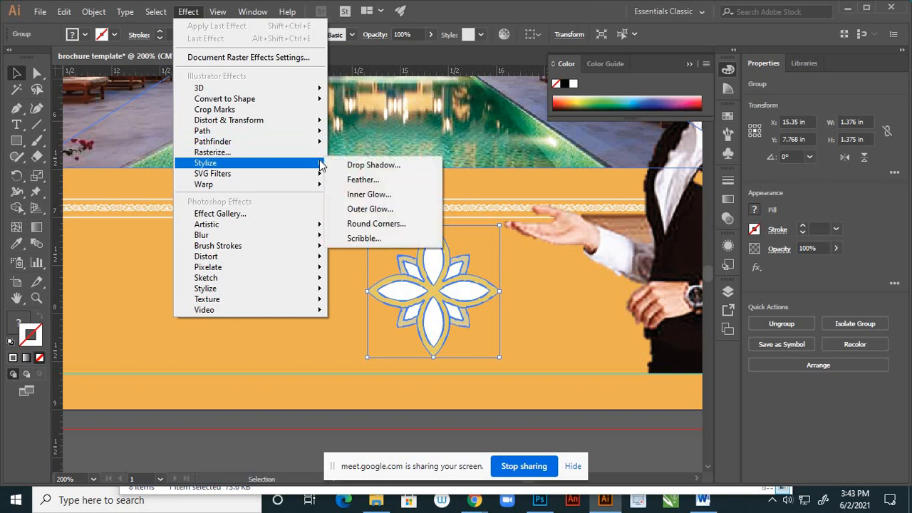
click(353, 165)
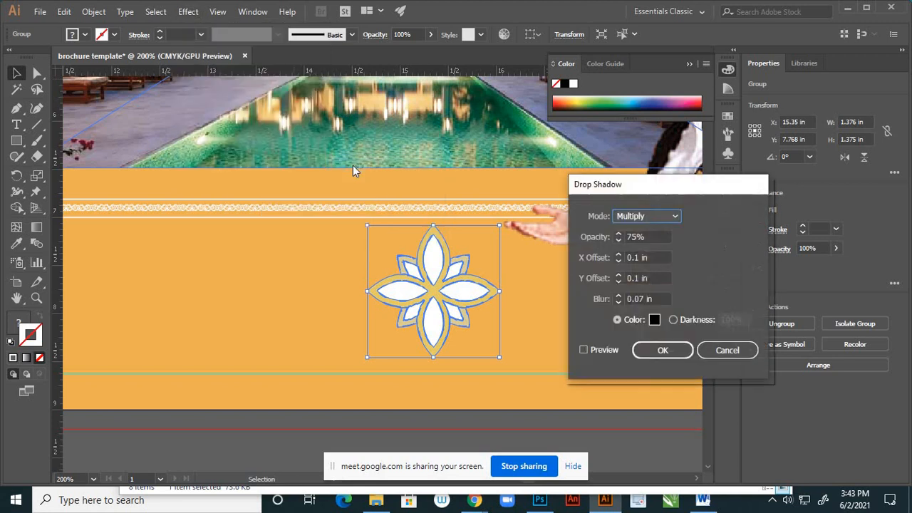
click(584, 350)
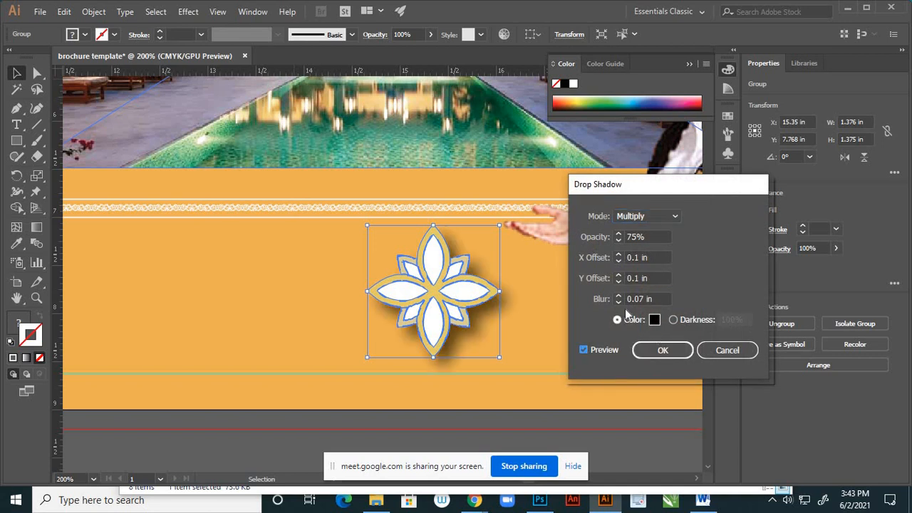
- Set the flower's drop shadow to X offset 0 in, Y offset 0 in and blur 0.1 in, and apply it
click(619, 254)
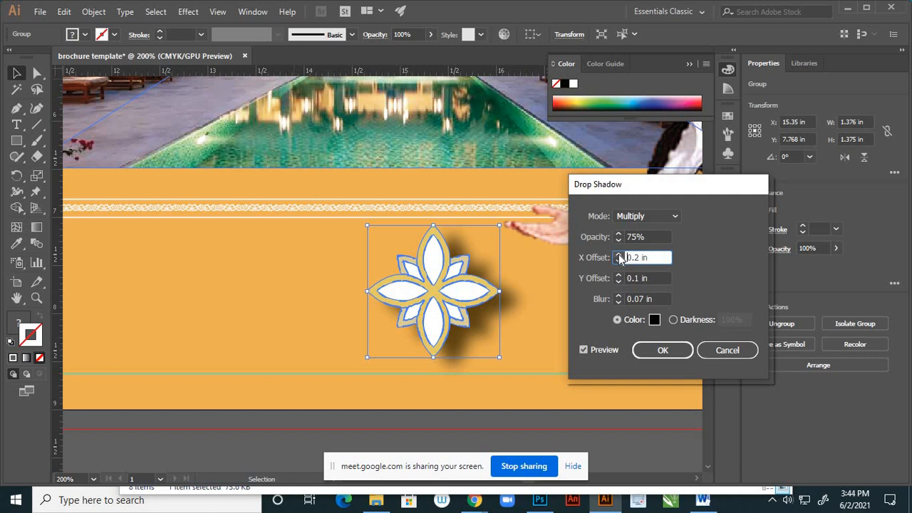
click(618, 262)
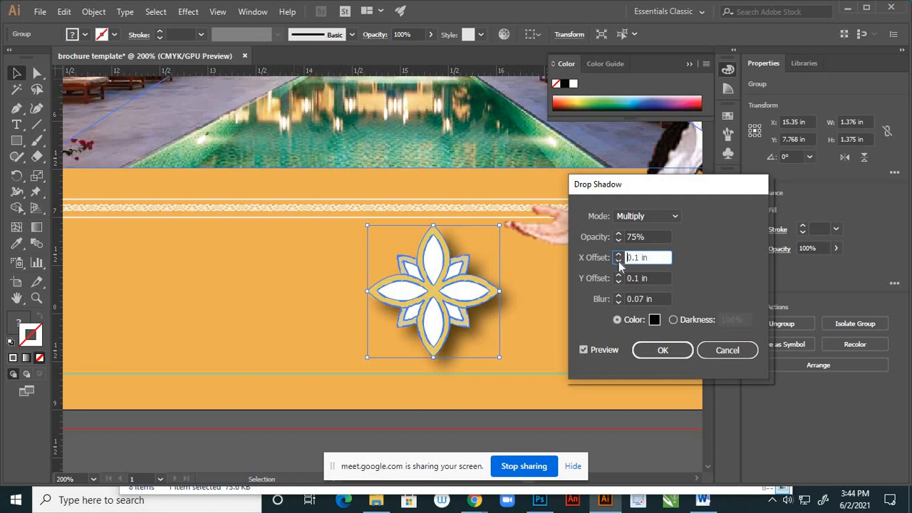
click(618, 261)
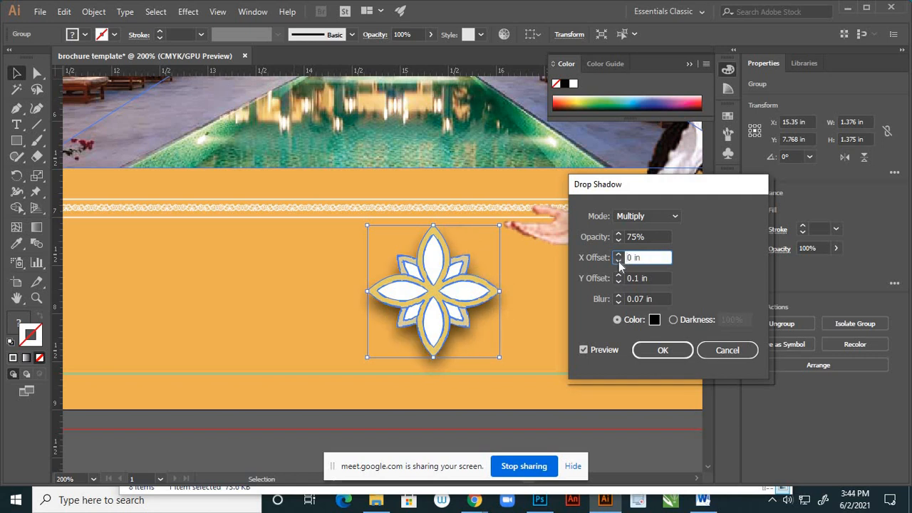
click(619, 282)
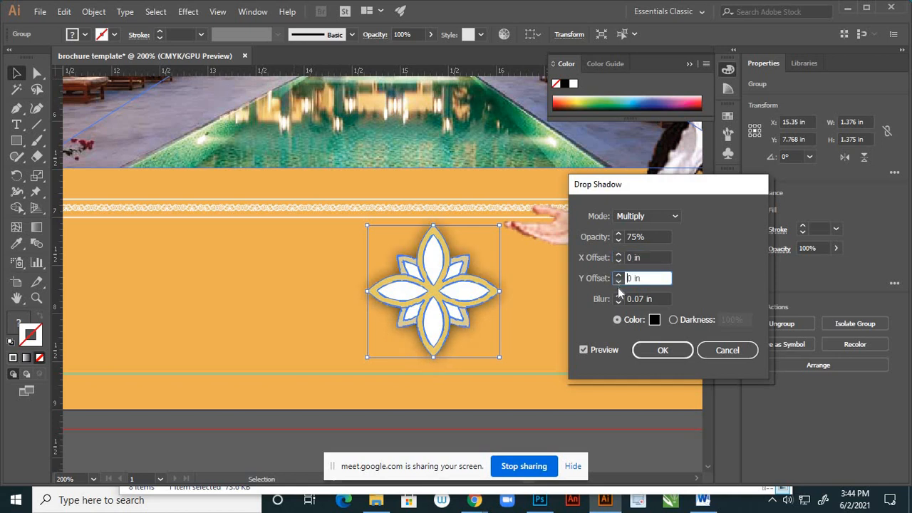
click(618, 302)
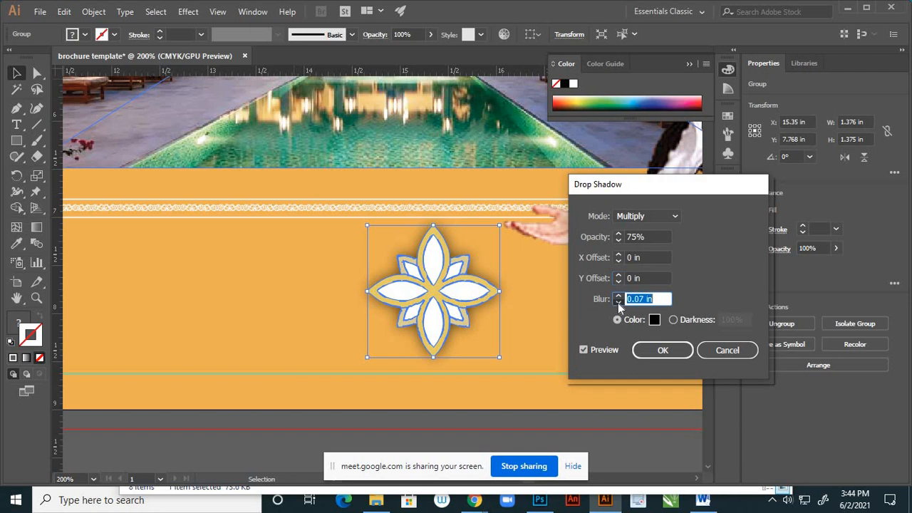
click(618, 296)
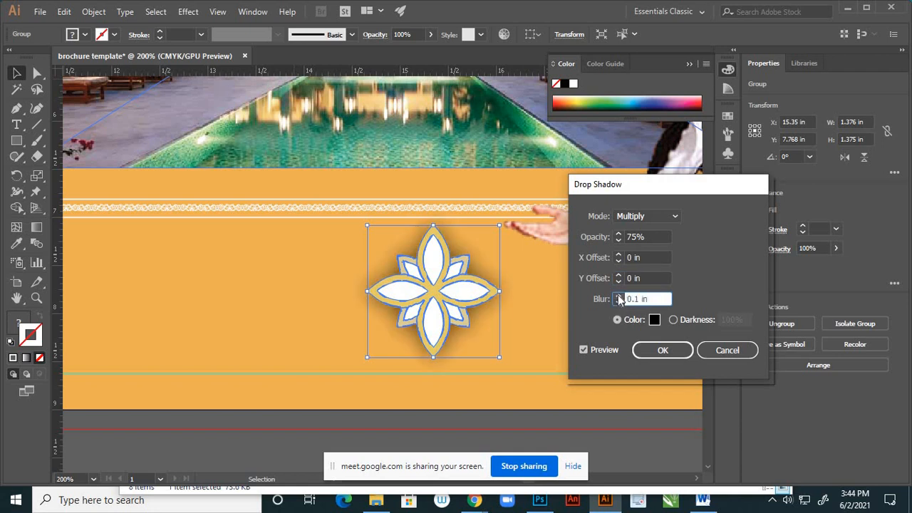
click(618, 296)
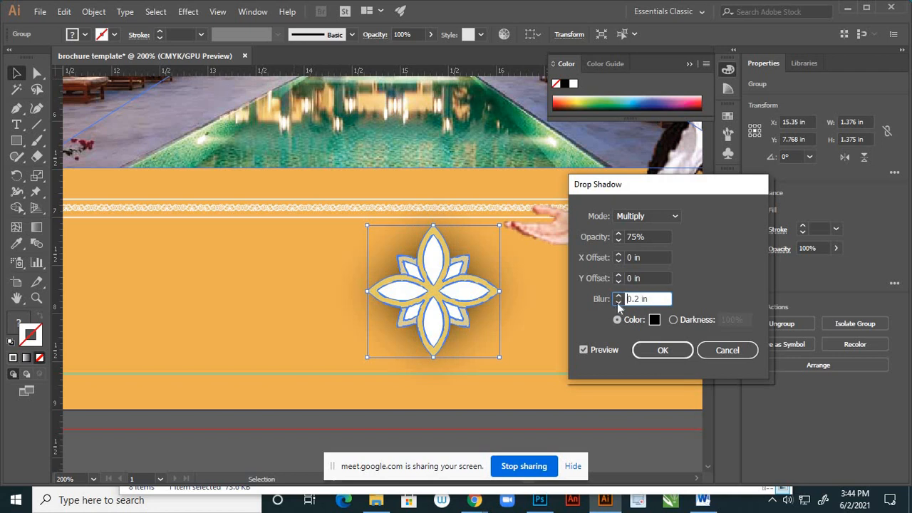
click(618, 302)
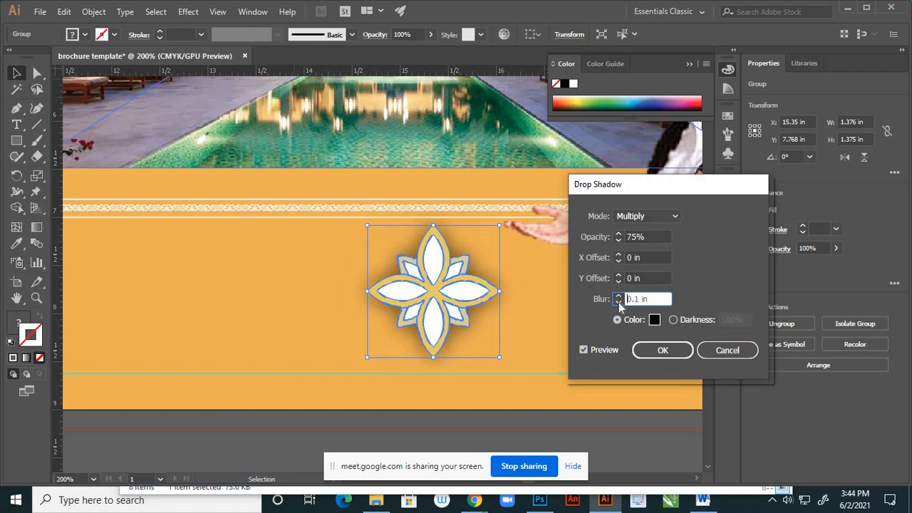
click(666, 349)
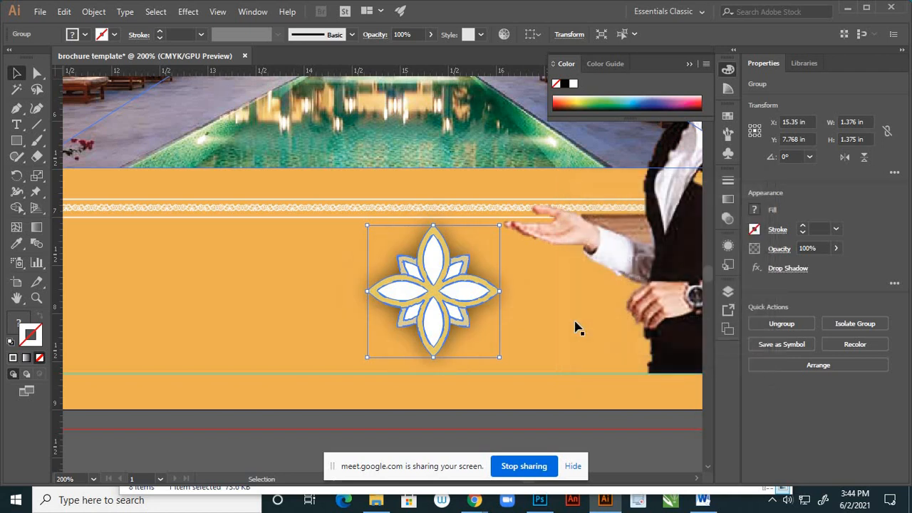
click(519, 323)
- Move the flower ornament up onto the frame's lower border, to about X 15.13 in, Y 7.08 in
scroll(518, 323, down, 4)
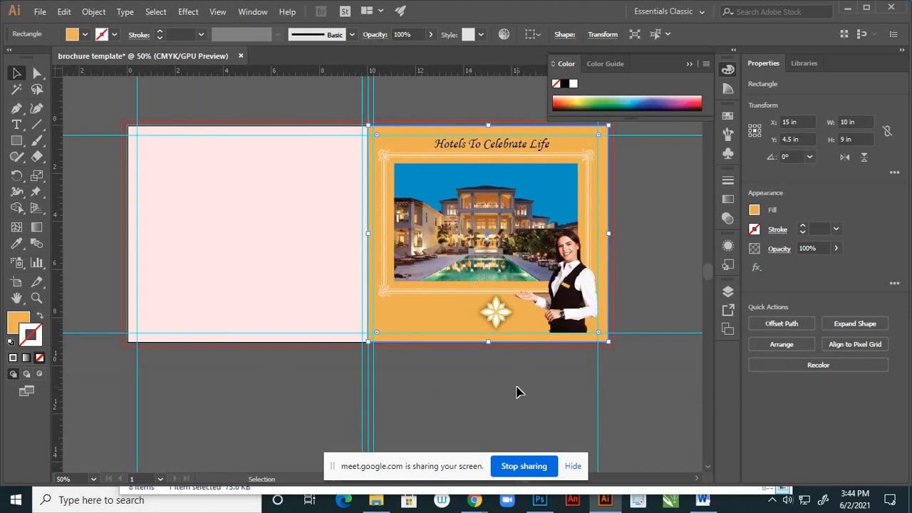
scroll(508, 332, up, 3)
scroll(506, 330, down, 4)
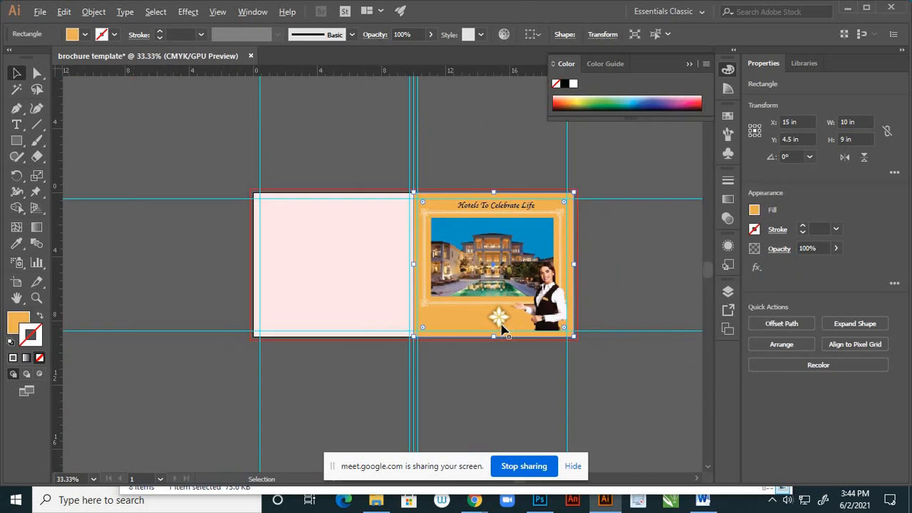
scroll(501, 328, up, 5)
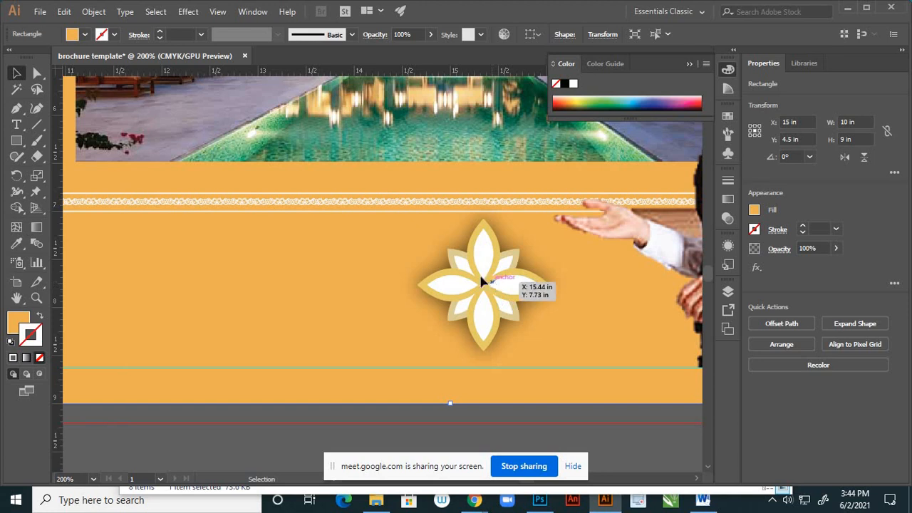
drag(482, 282, 468, 271)
scroll(513, 306, down, 2)
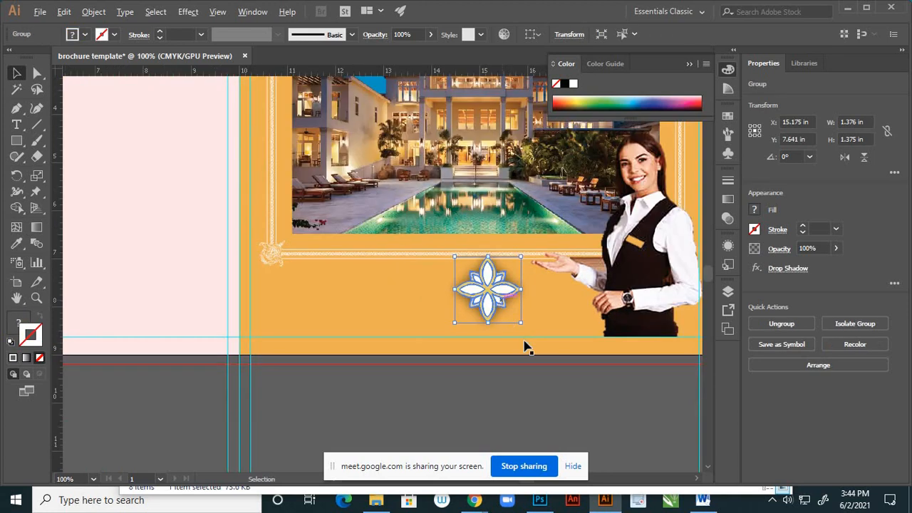
scroll(521, 326, down, 2)
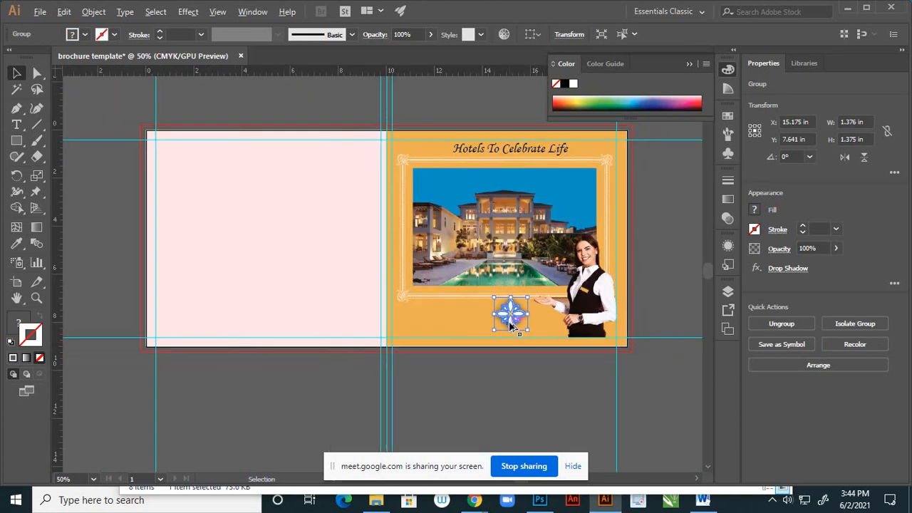
scroll(510, 324, up, 1)
drag(509, 317, 504, 323)
- Add the two-line text "LUXURY" / "HOTELS" below the flower ornament and finish text editing
key(t)
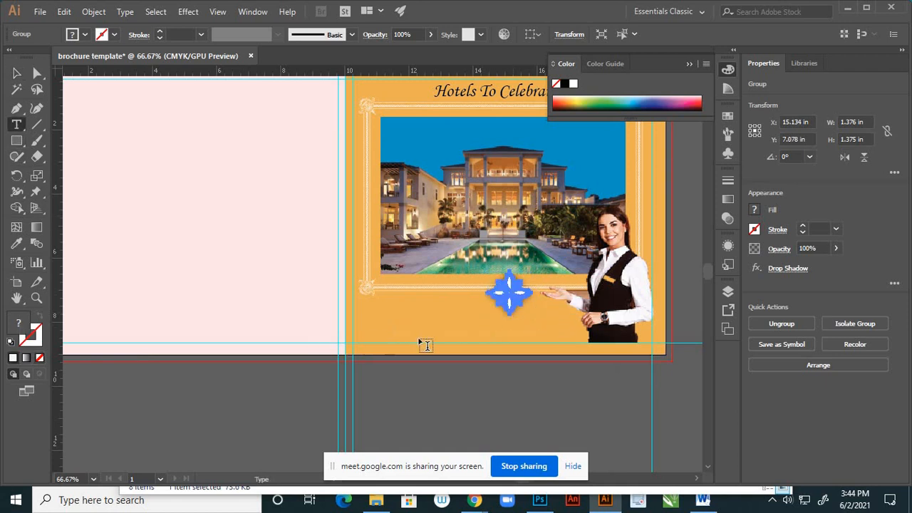
click(452, 333)
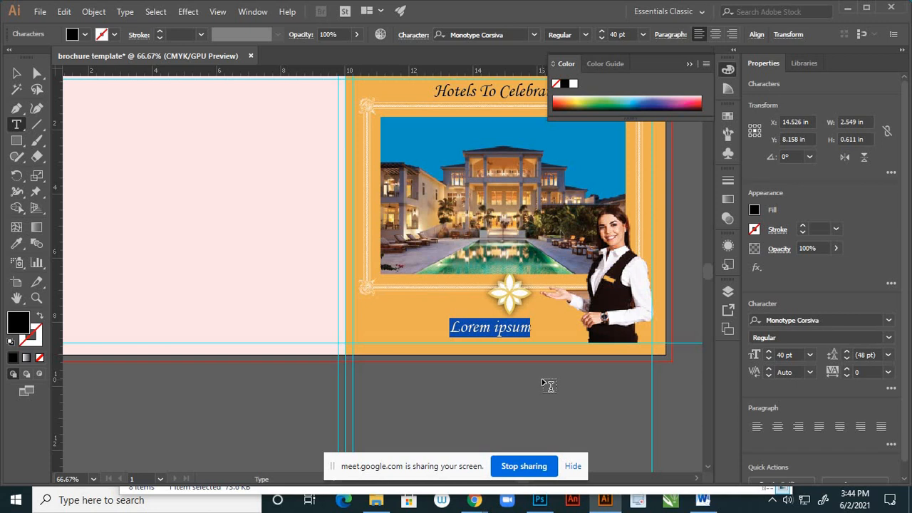
text(LU)
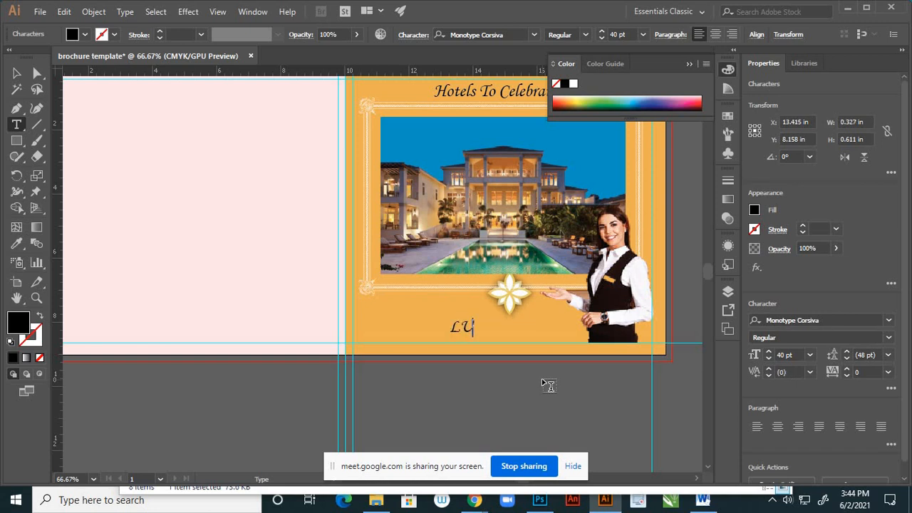
text(XURY)
key(Return)
text(HO)
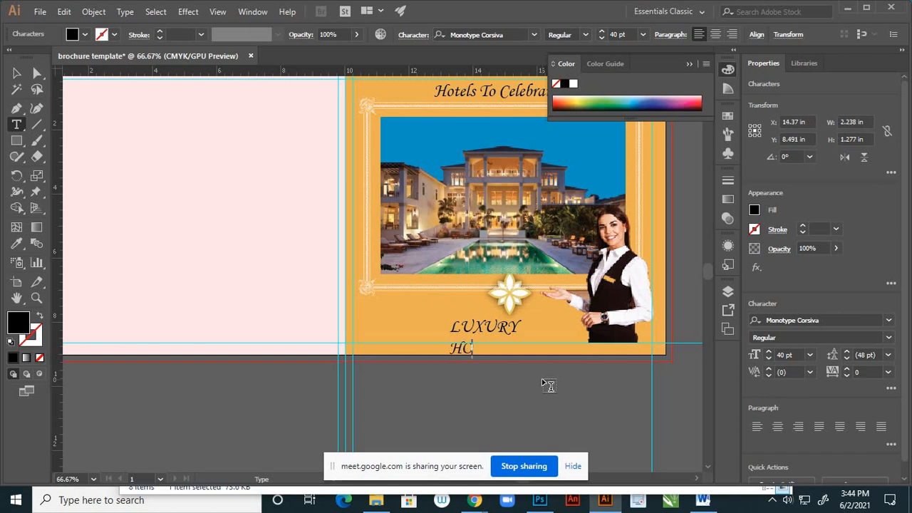
text(TELS)
click(17, 73)
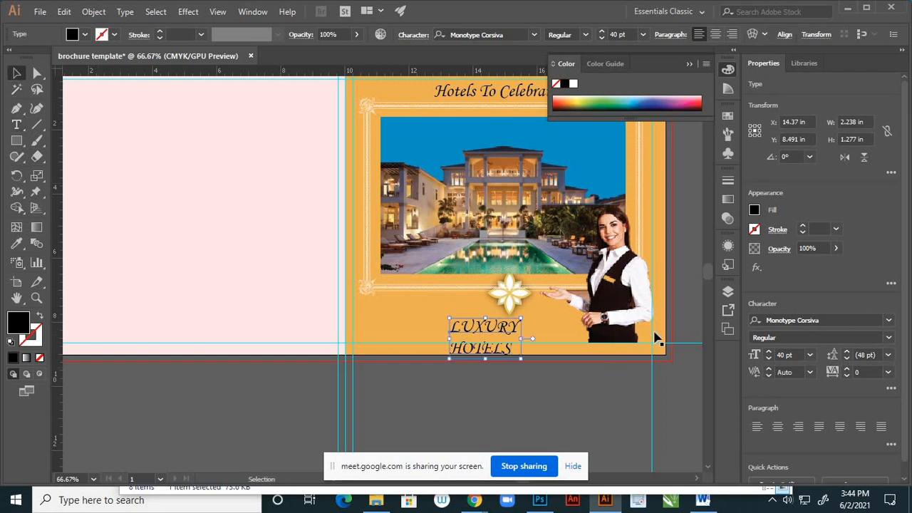
- Open the font family choices for the "LUXURY HOTELS" text
scroll(559, 334, up, 3)
scroll(531, 345, up, 2)
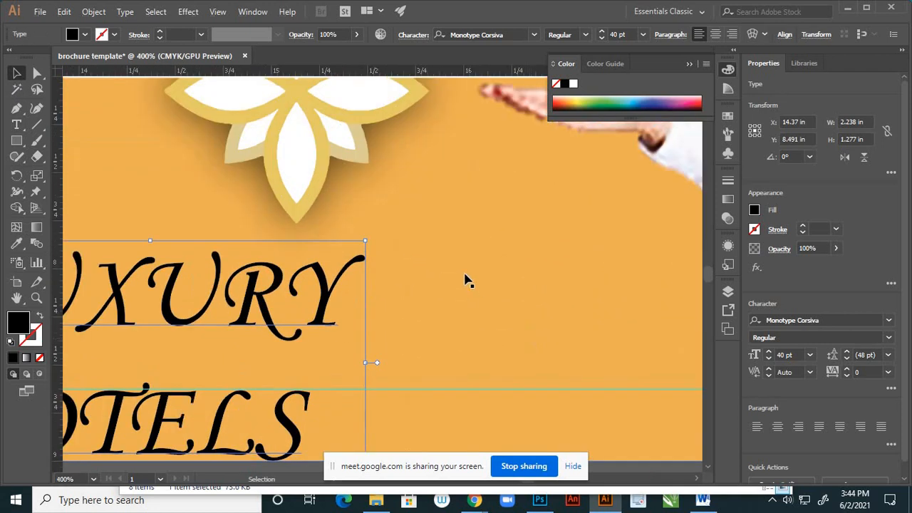
click(535, 35)
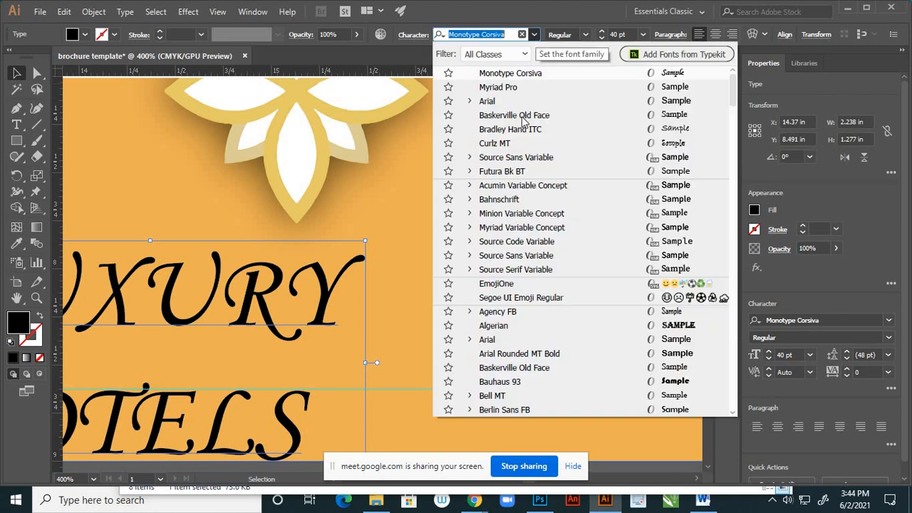
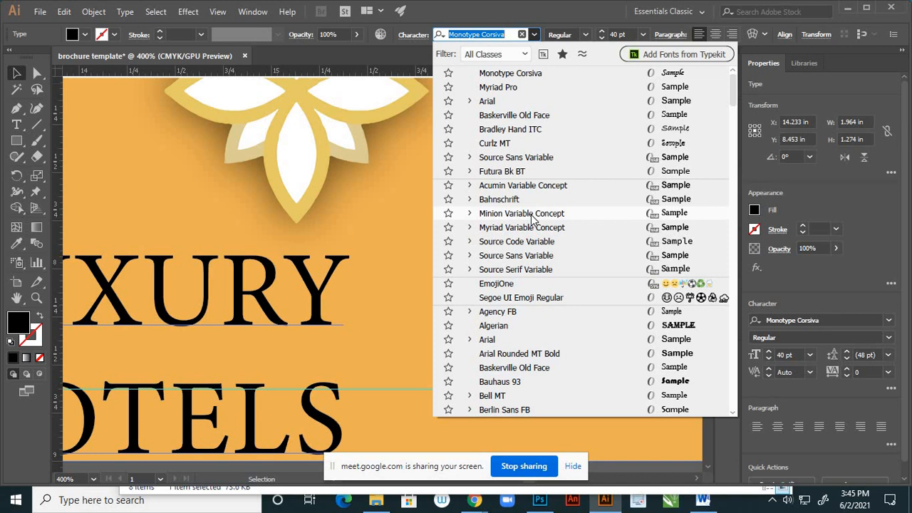
- Set the "LUXURY HOTELS" font to Minion Variable Concept and move the text under the flower, to about X 15.16 in, Y 8.41 in
click(542, 216)
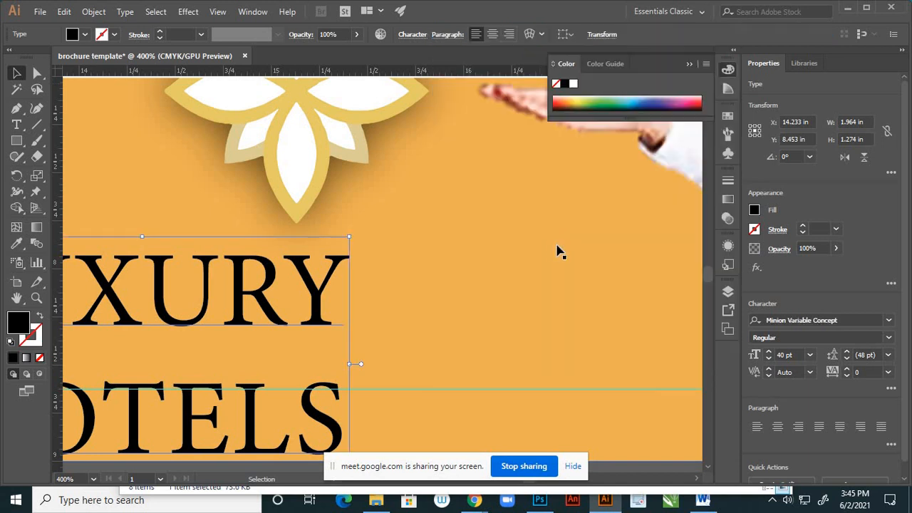
scroll(559, 250, down, 3)
scroll(558, 249, down, 3)
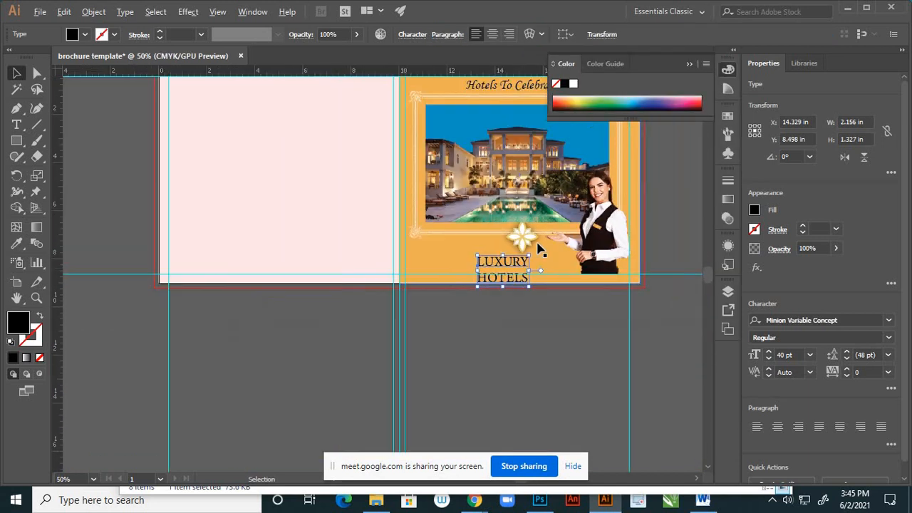
scroll(509, 285, up, 3)
drag(481, 295, 542, 287)
scroll(449, 381, down, 3)
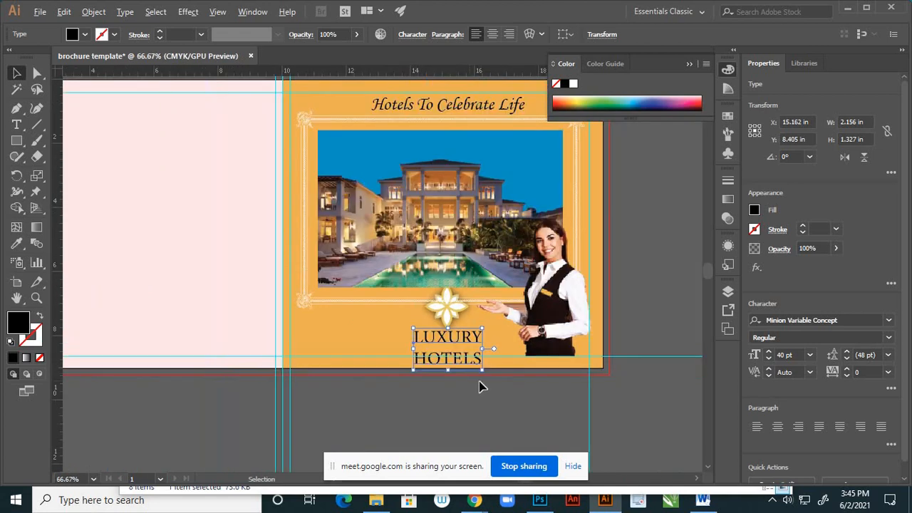
- Scale the "LUXURY HOTELS" text down to about 1.89 by 1.16 in and move it to about X 15.01 in, Y 8.31 in
scroll(492, 374, up, 3)
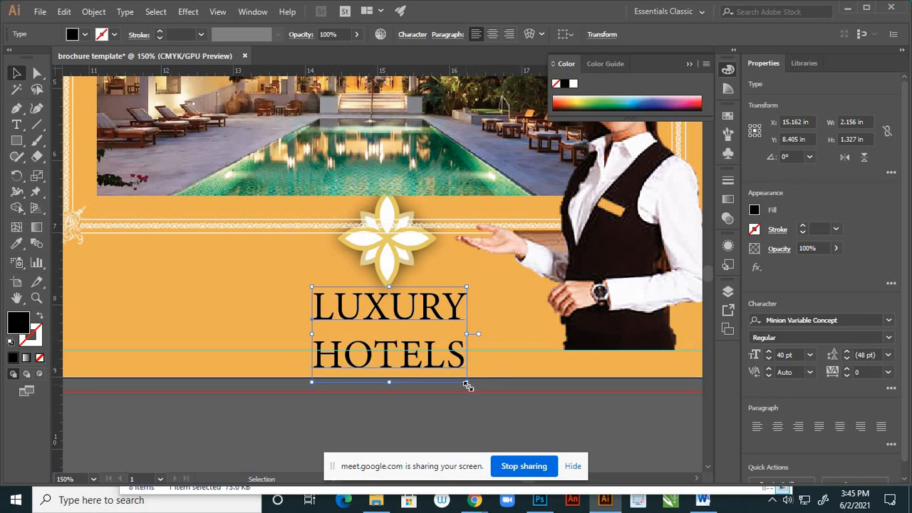
drag(468, 385, 457, 383)
scroll(506, 399, down, 3)
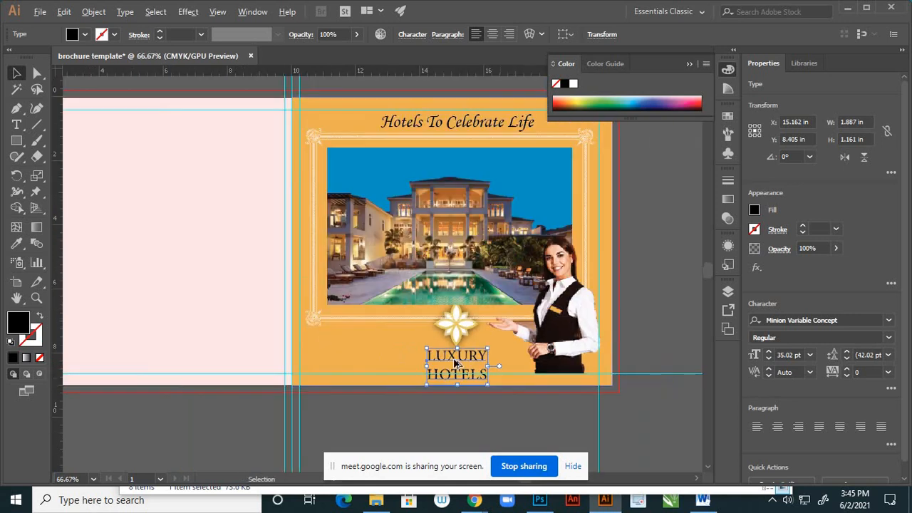
scroll(524, 415, up, 3)
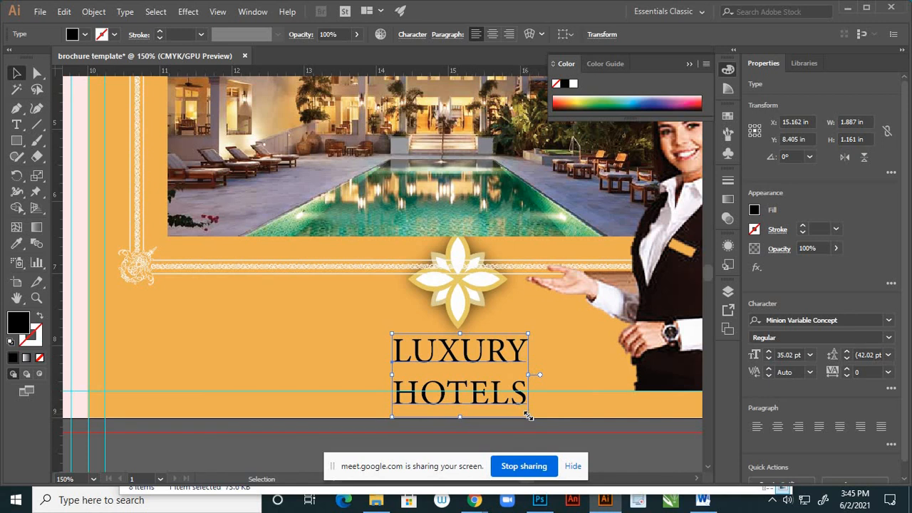
drag(494, 362, 484, 354)
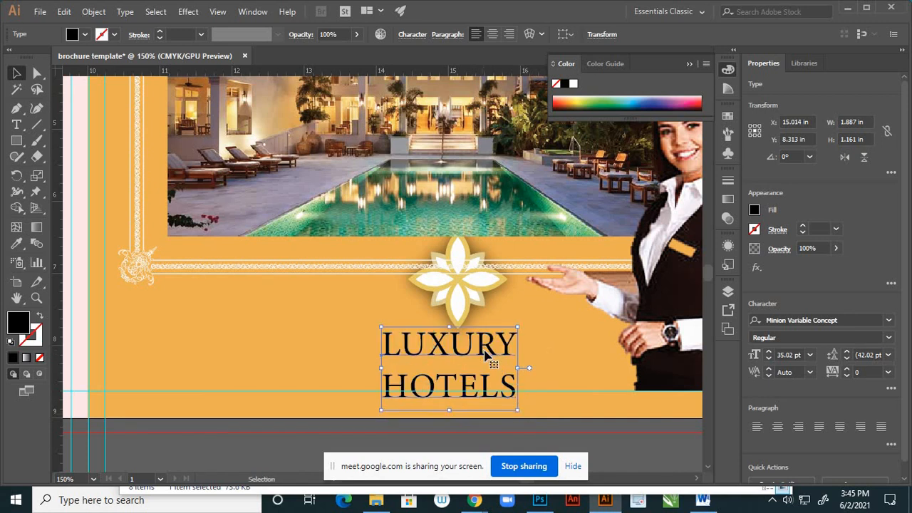
- Align the flower ornament and the "LUXURY HOTELS" text to each other on their horizontal centers
click(476, 296)
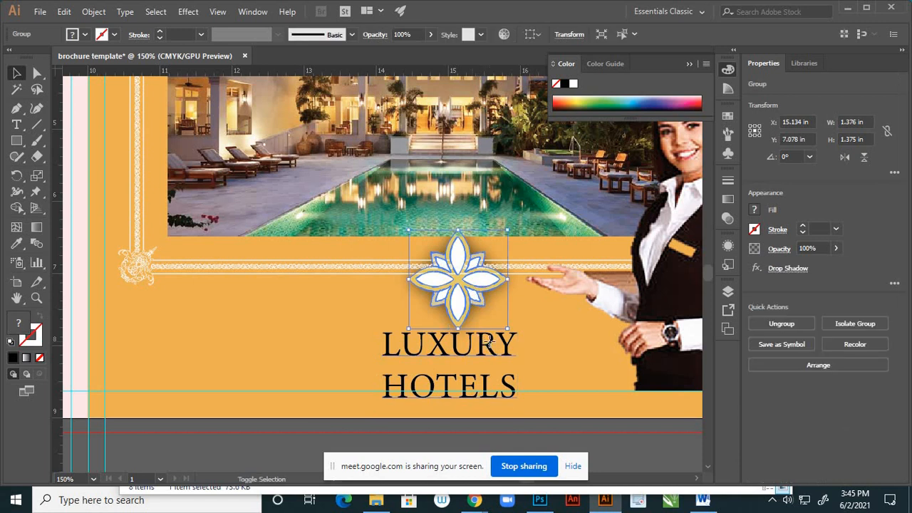
shift+click(492, 345)
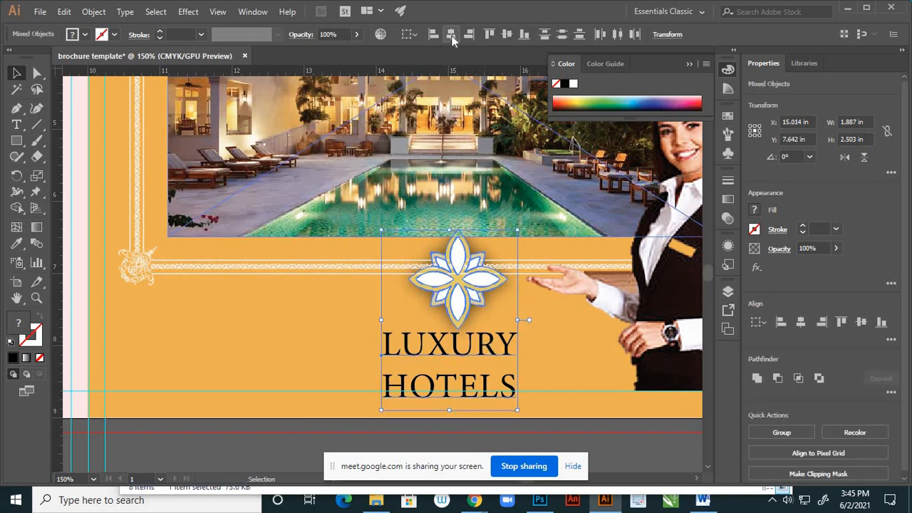
click(452, 35)
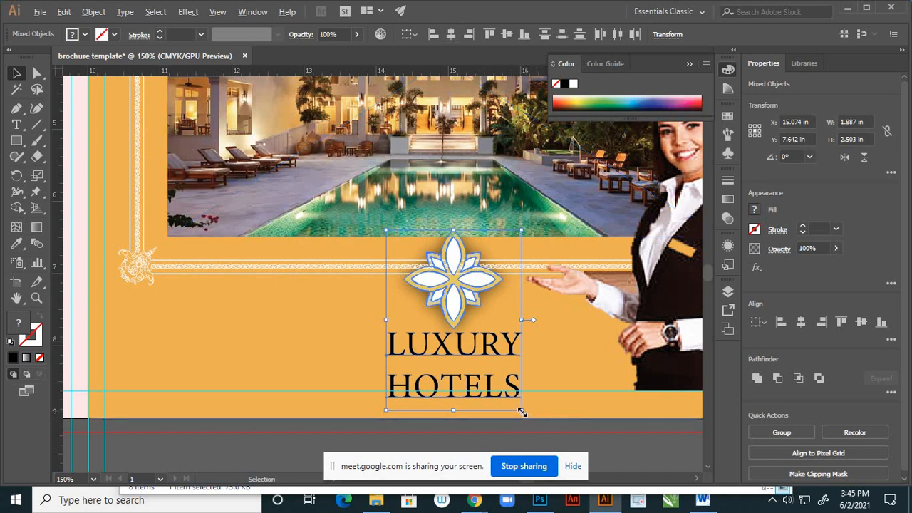
- Scale the flower and text together to about 1.24 by 1.64 in and move them beside the woman's hand, to about X 15.43 in
drag(521, 411, 499, 380)
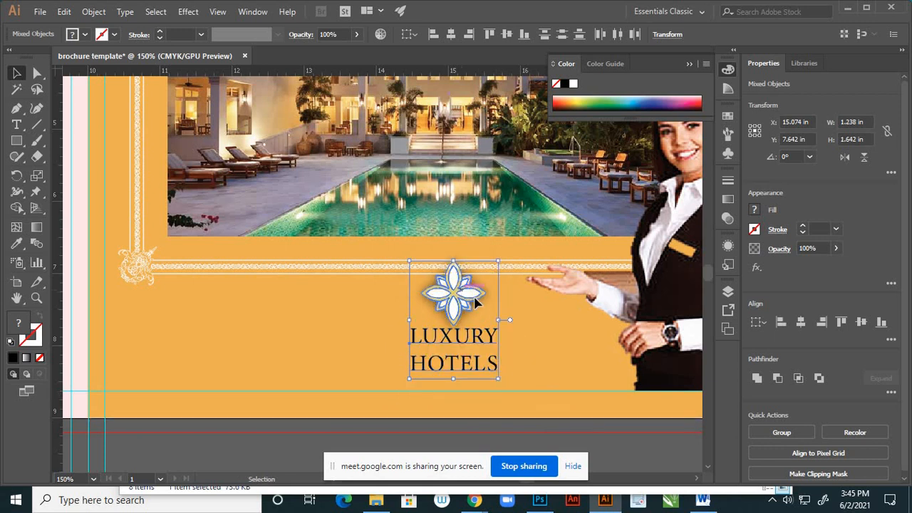
drag(476, 303, 491, 319)
click(542, 410)
scroll(501, 359, down, 2)
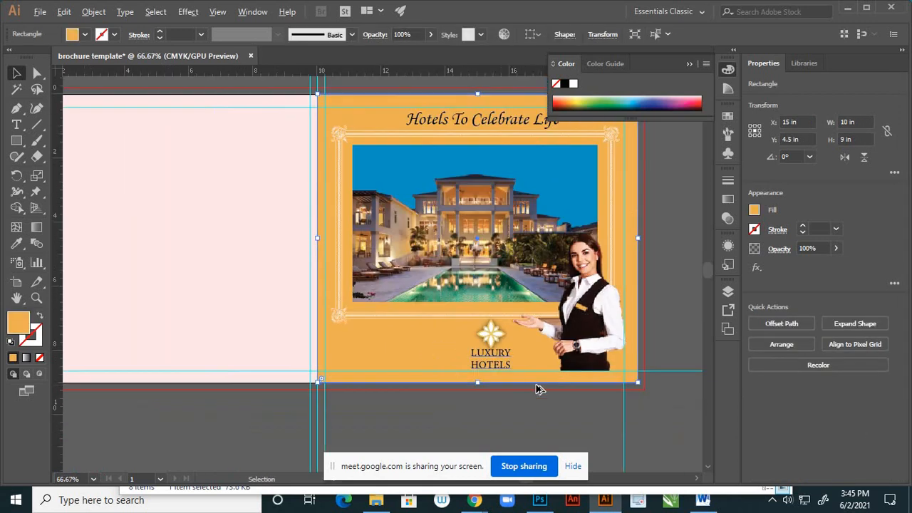
scroll(513, 372, up, 3)
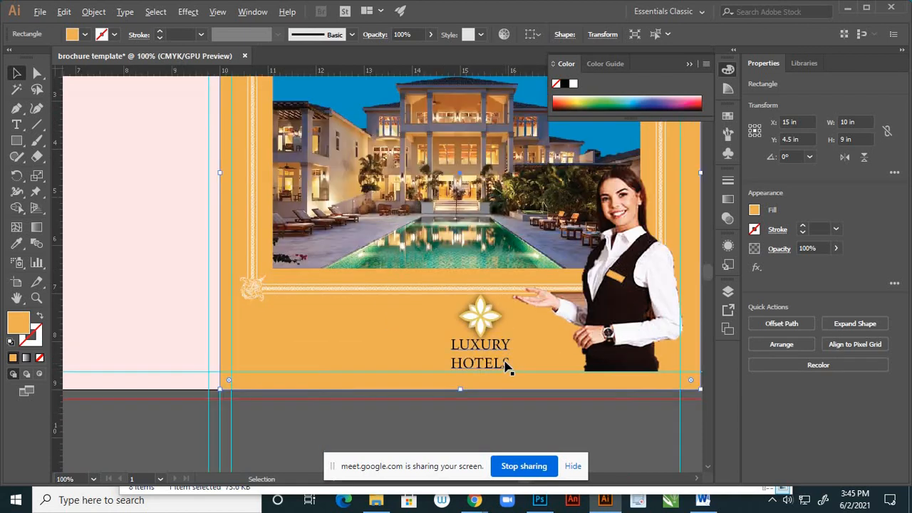
- Set the whole "LUXURY HOTELS" text to the Bold font style and finish text editing
click(497, 339)
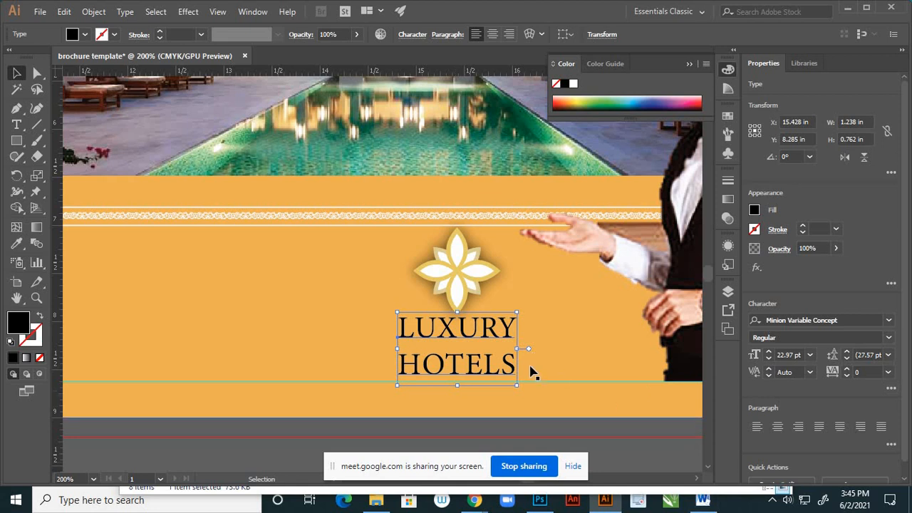
click(476, 335)
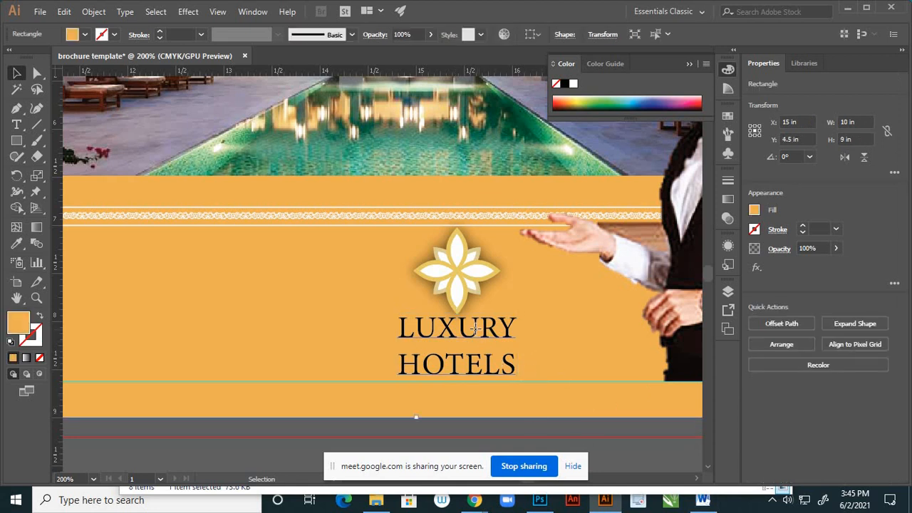
click(474, 328)
click(16, 125)
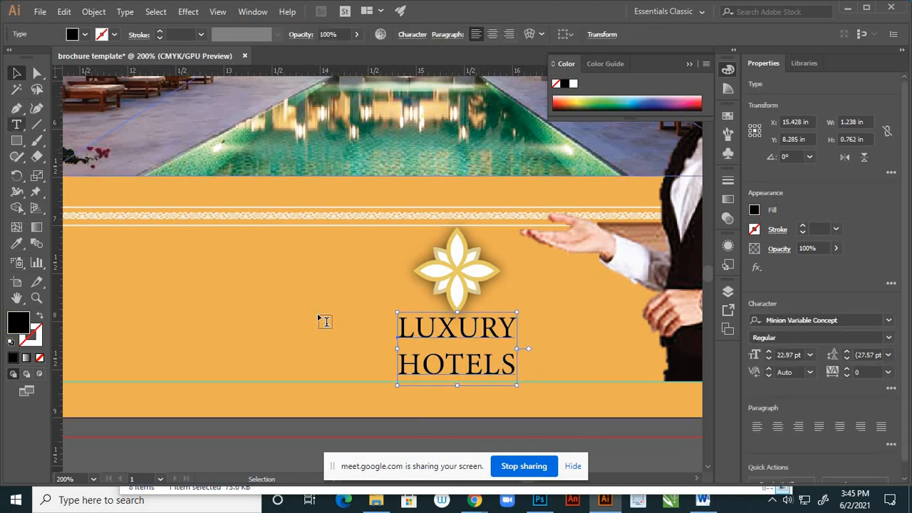
click(398, 325)
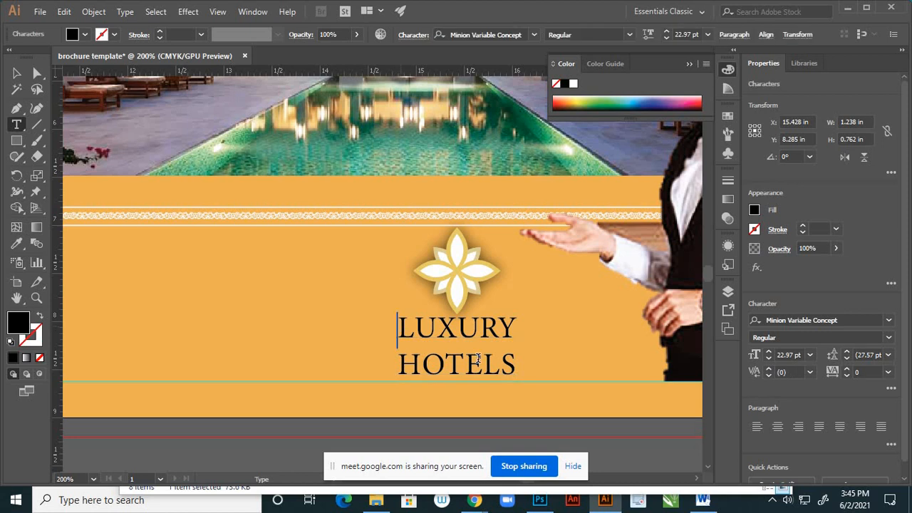
drag(399, 326, 542, 368)
click(630, 37)
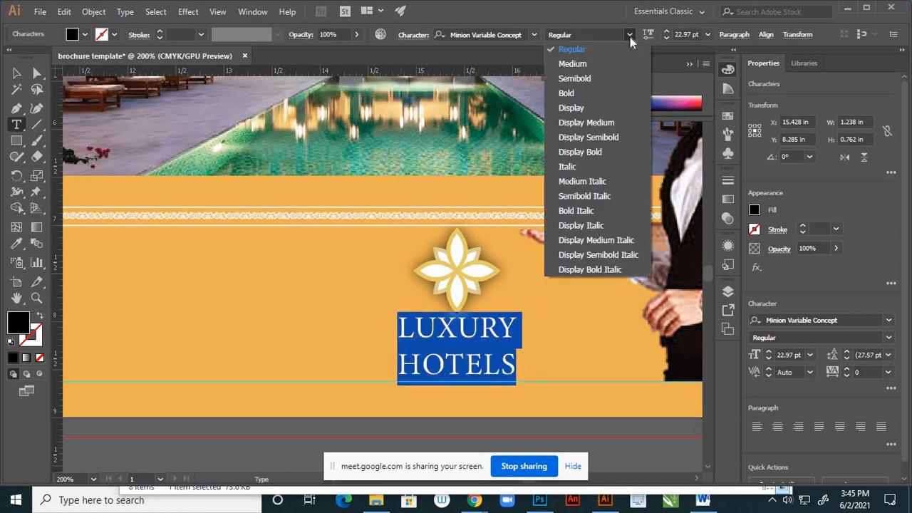
click(583, 93)
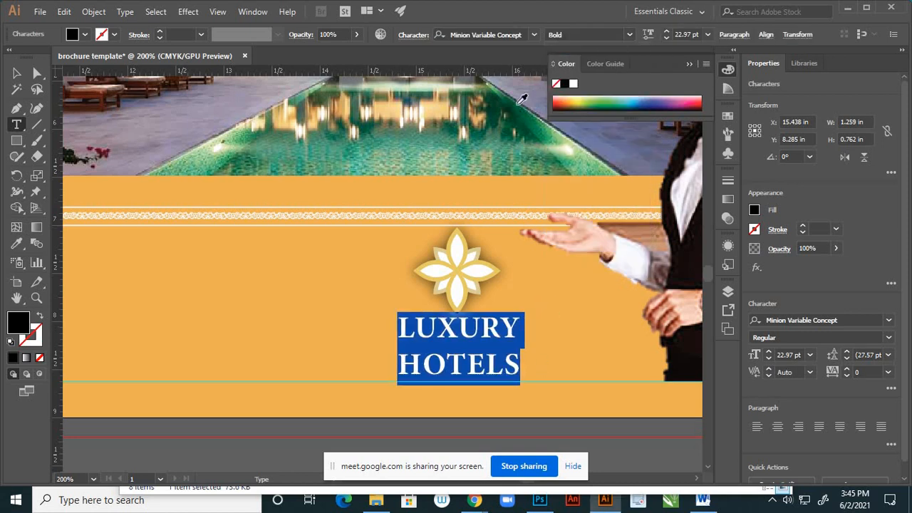
click(16, 73)
click(558, 303)
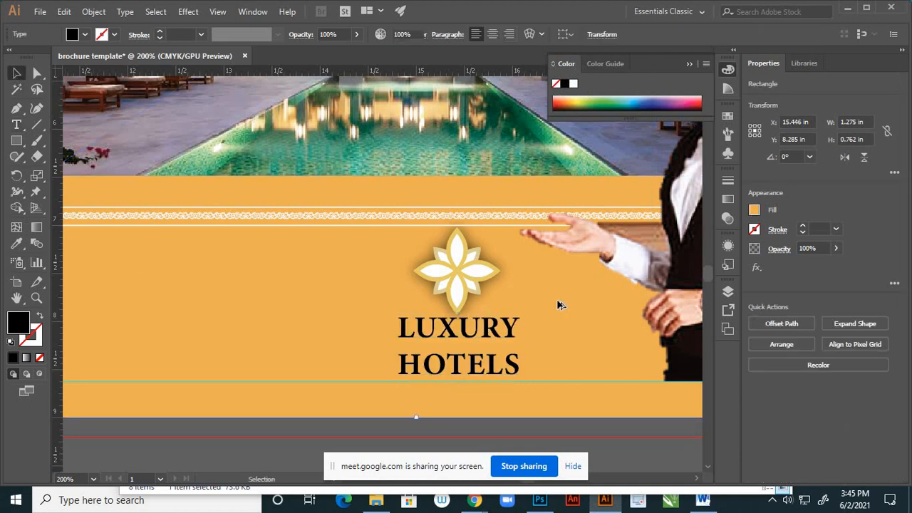
scroll(558, 304, down, 3)
scroll(549, 314, up, 1)
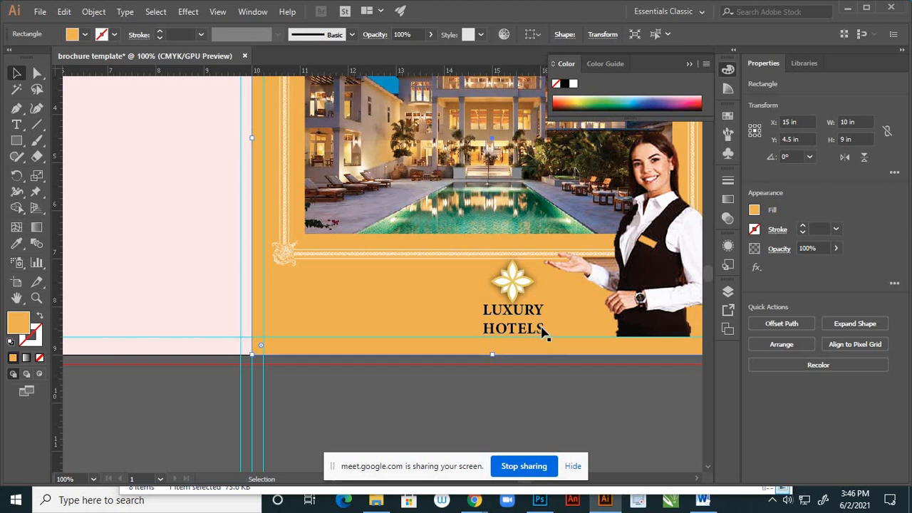
- Scale the bold "LUXURY HOTELS" text down about its center to about 1.16 by 0.69 in
scroll(542, 329, up, 2)
click(525, 303)
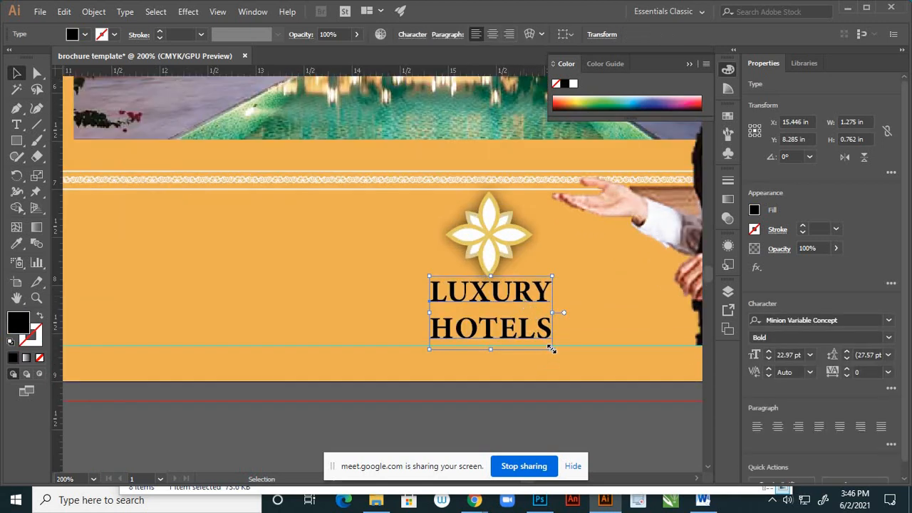
drag(552, 350, 547, 347)
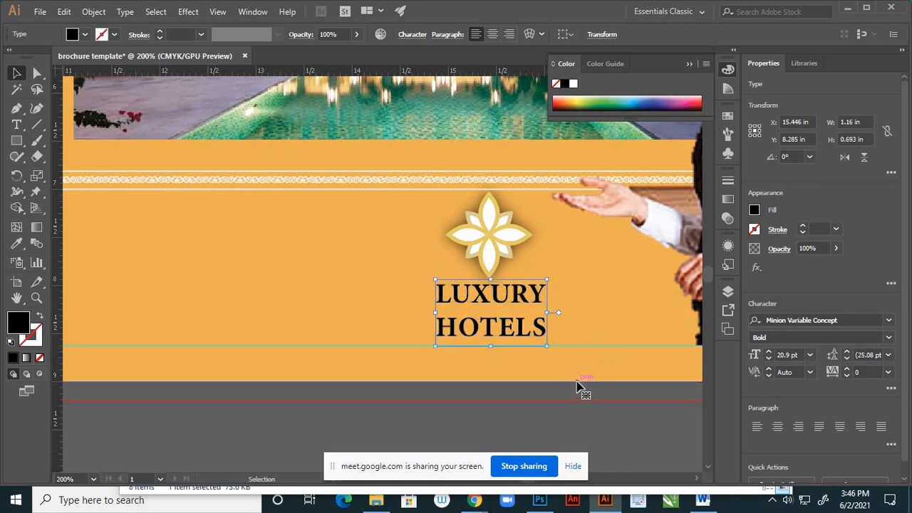
click(579, 380)
- Shrink the flower ornament to about 0.7 in square and nudge it closer to the text, to about X 15.44 in, Y 7.55 in
click(502, 242)
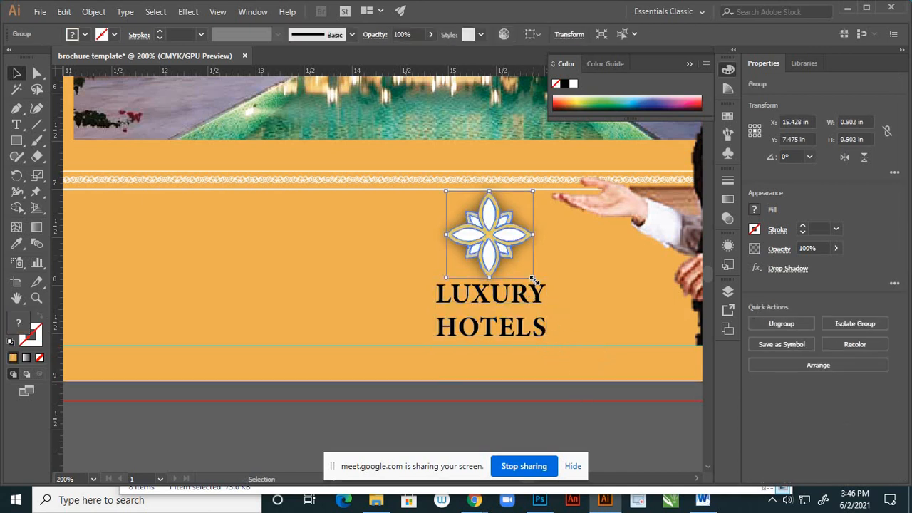
drag(533, 278, 523, 270)
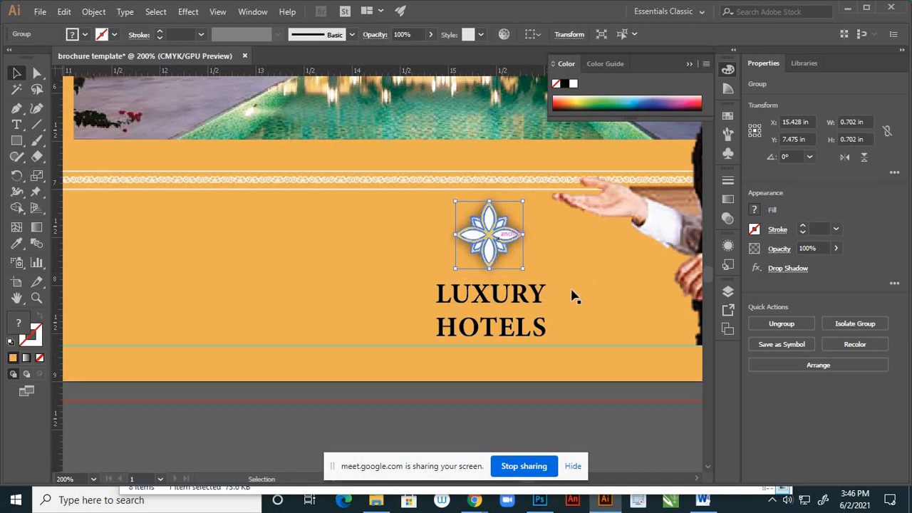
key(Down)
key(Down)
key(Down)
key(Down)
key(Down)
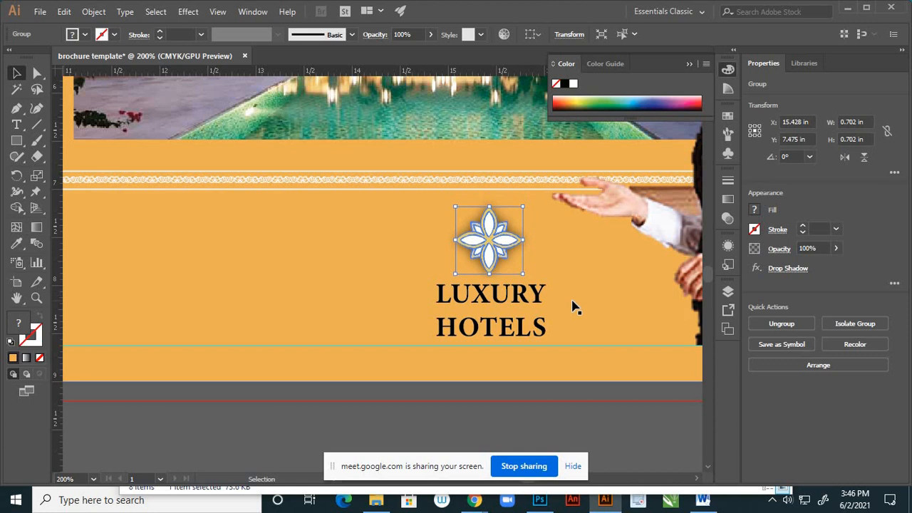
key(Right)
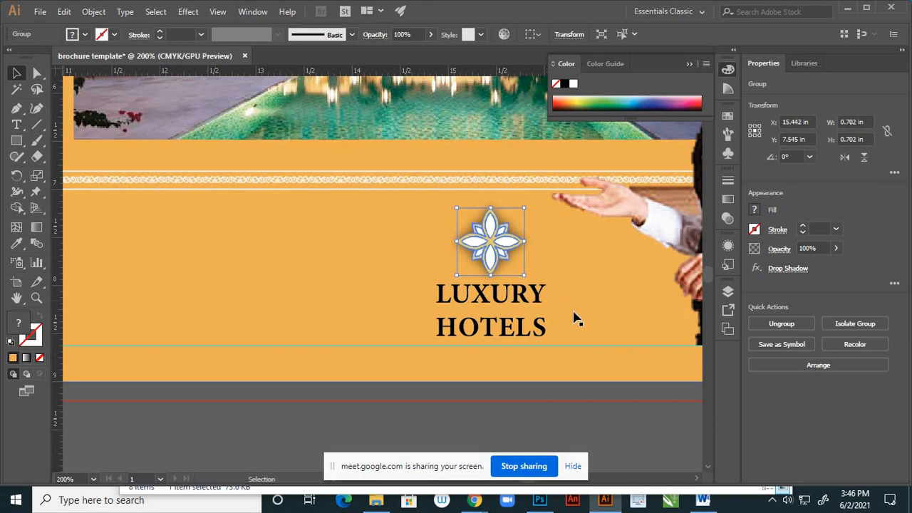
click(577, 372)
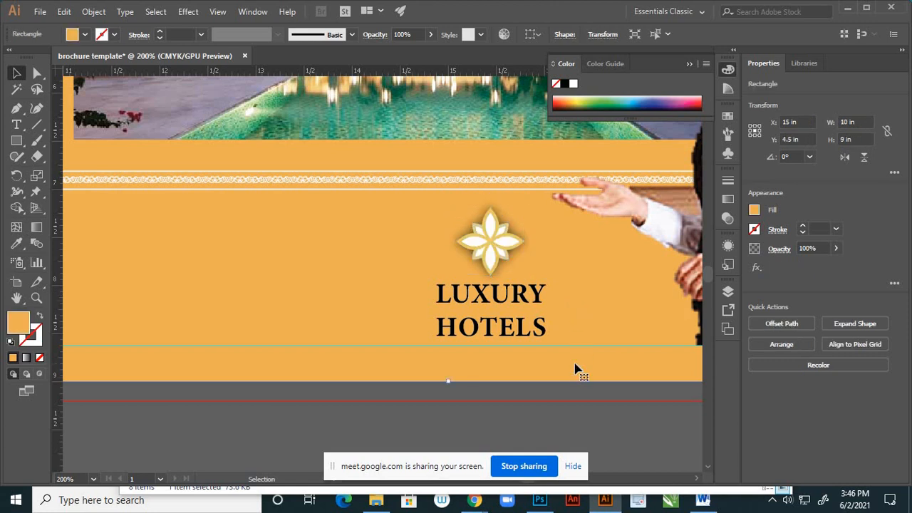
- Scale the "LUXURY HOTELS" text to about 1.03 by 0.62 in and nudge it toward the flower, to about X 15.43 in, Y 8.23 in
scroll(547, 350, down, 2)
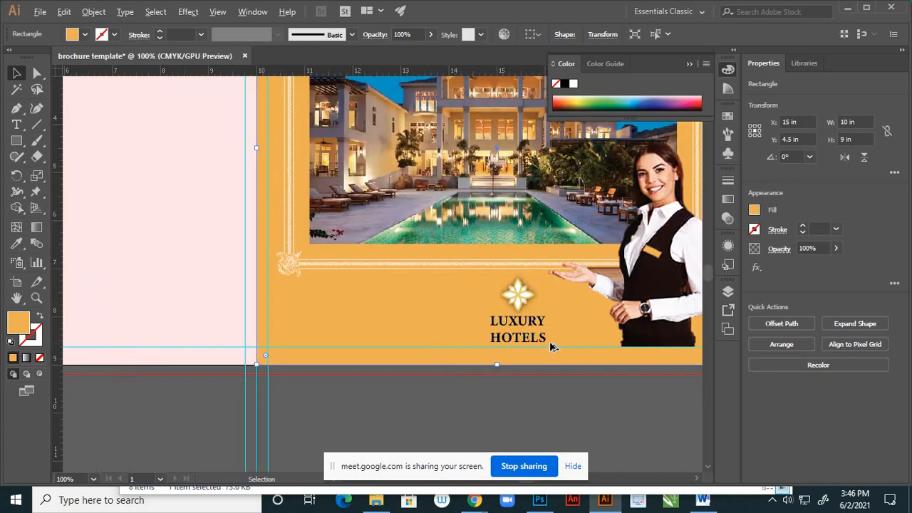
scroll(552, 347, down, 1)
scroll(511, 285, up, 2)
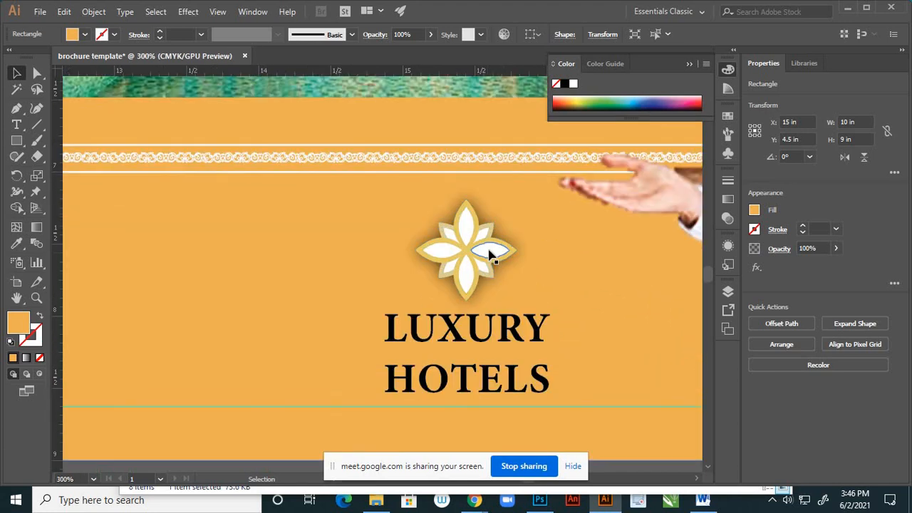
click(489, 254)
click(517, 344)
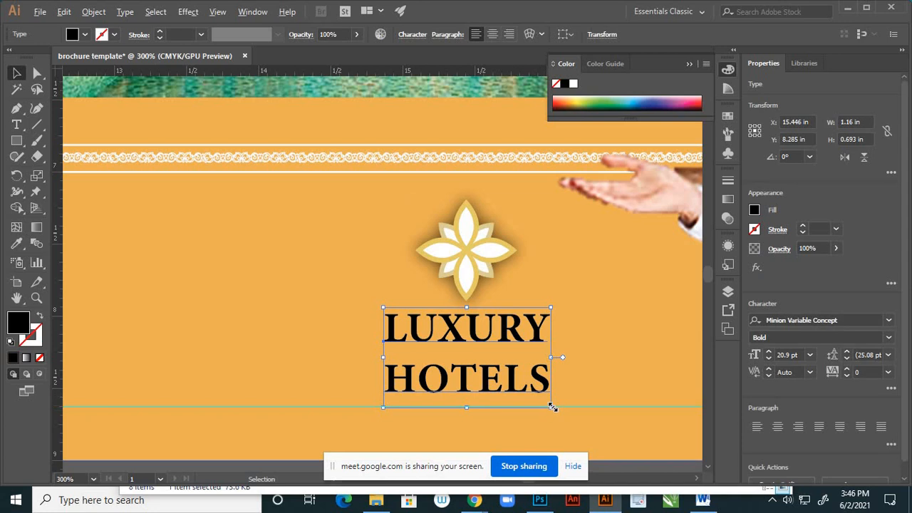
drag(553, 406, 541, 401)
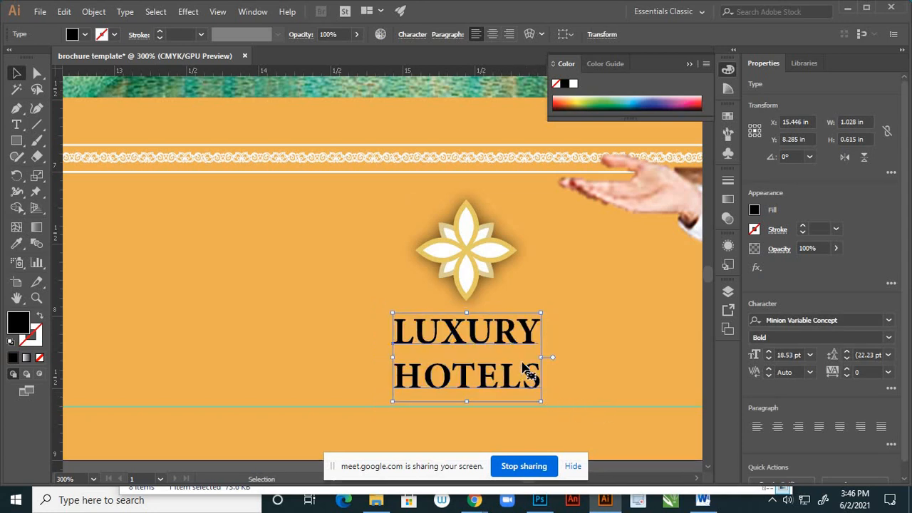
key(Up)
key(Up)
key(Up)
key(Up)
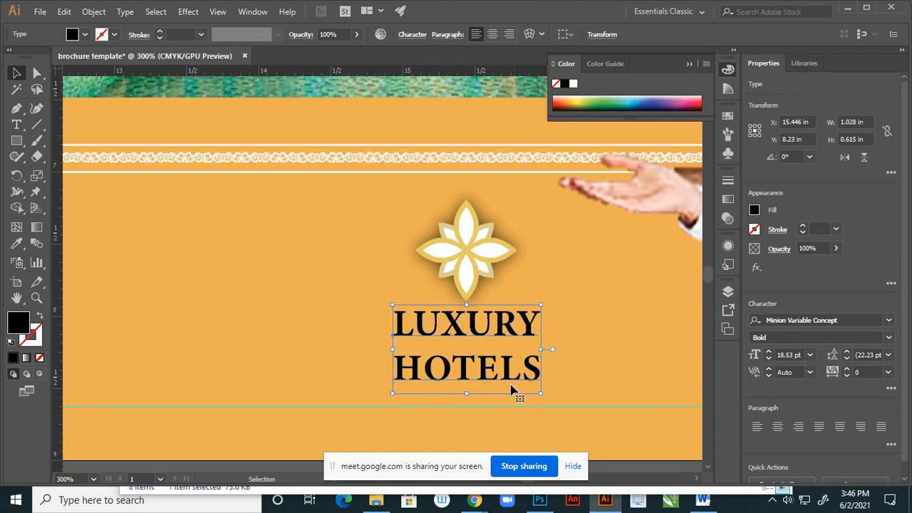
key(Left)
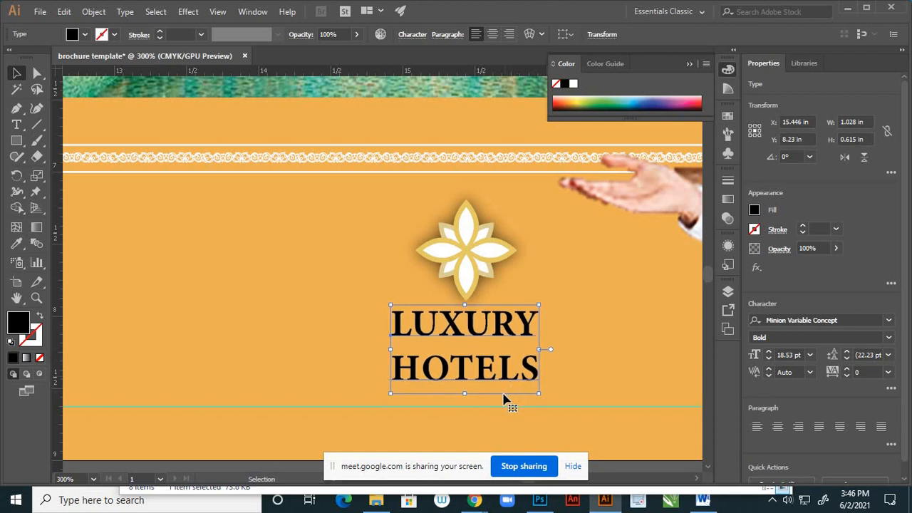
- Group the flower ornament with the "LUXURY HOTELS" text as one logo object and deselect it
shift+click(501, 251)
right_click(499, 251)
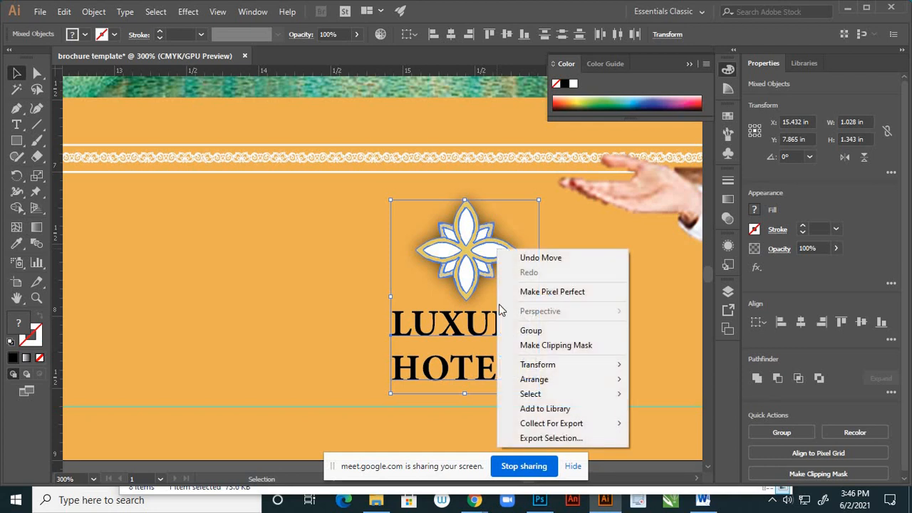
click(528, 331)
click(574, 382)
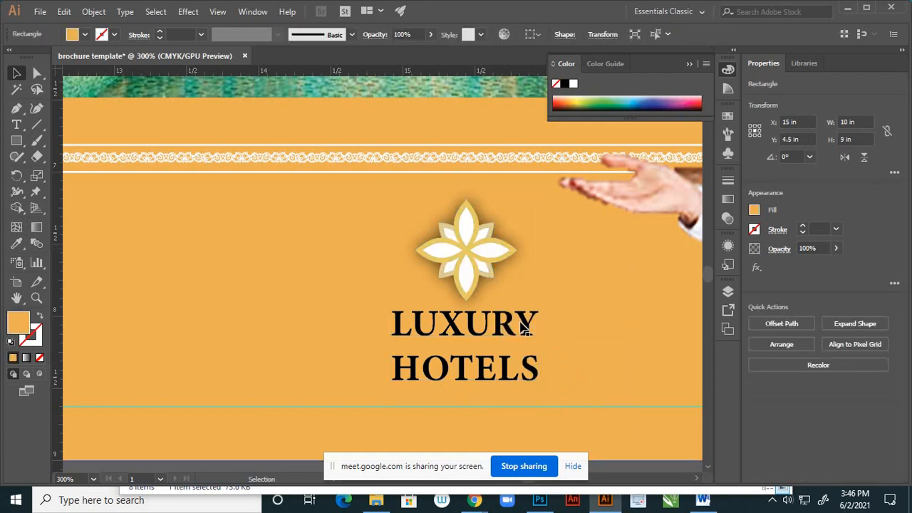
- Examine the page 1 layout up close and as a whole, checking the frame, hotel photo, title and logo
scroll(525, 326, down, 4)
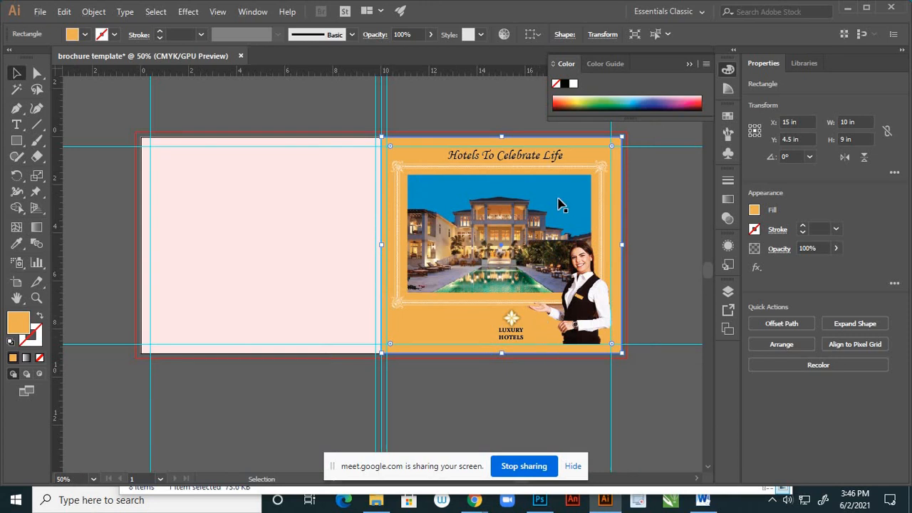
scroll(560, 205, up, 2)
scroll(527, 243, down, 2)
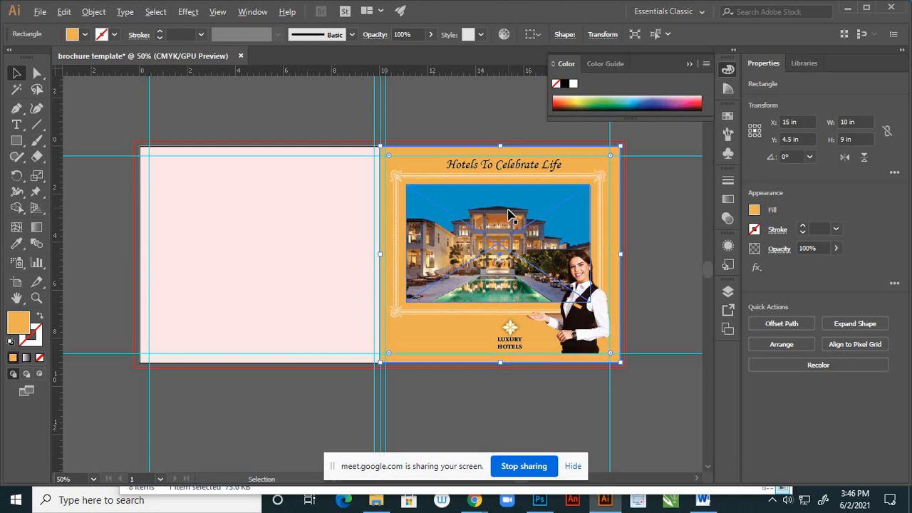
scroll(488, 245, up, 1)
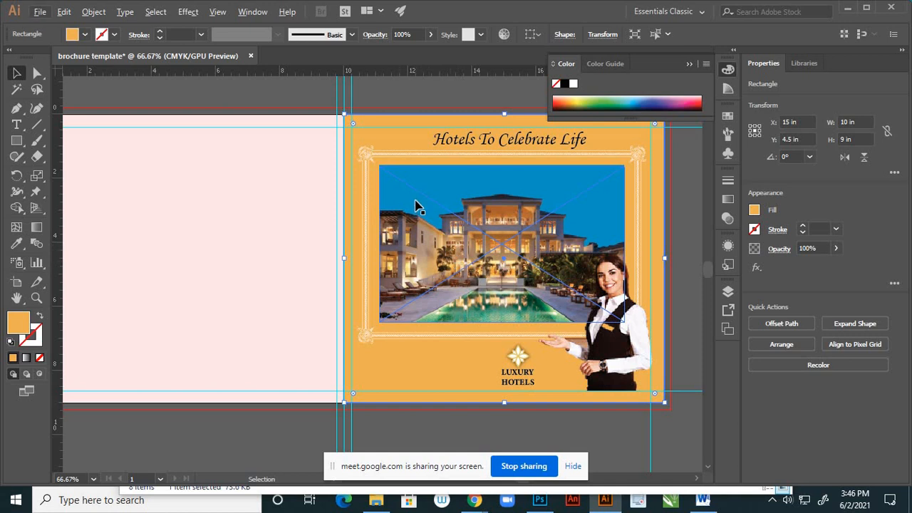
scroll(418, 206, up, 1)
scroll(419, 206, up, 1)
scroll(420, 246, down, 3)
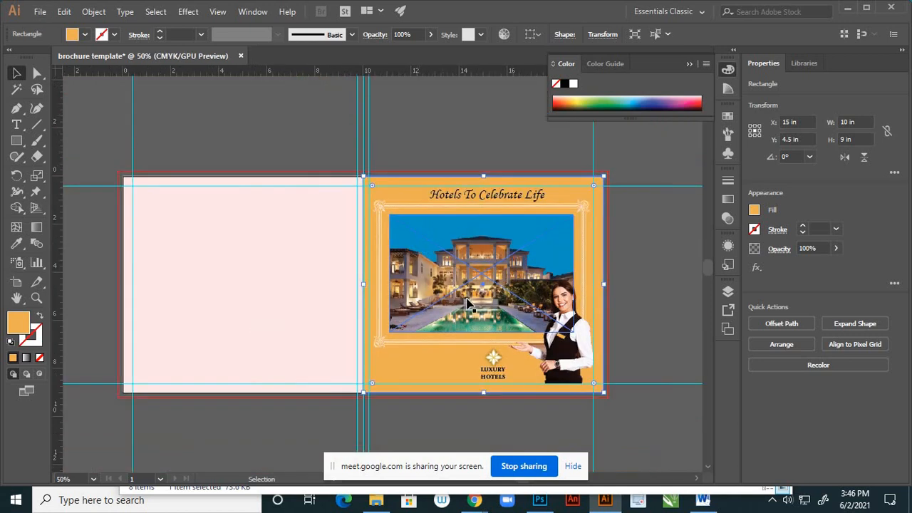
scroll(425, 298, up, 4)
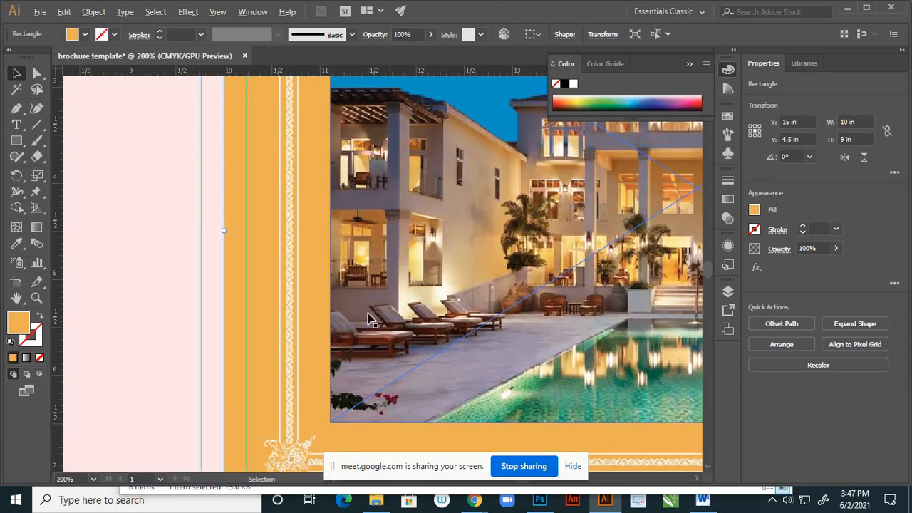
scroll(382, 259, down, 3)
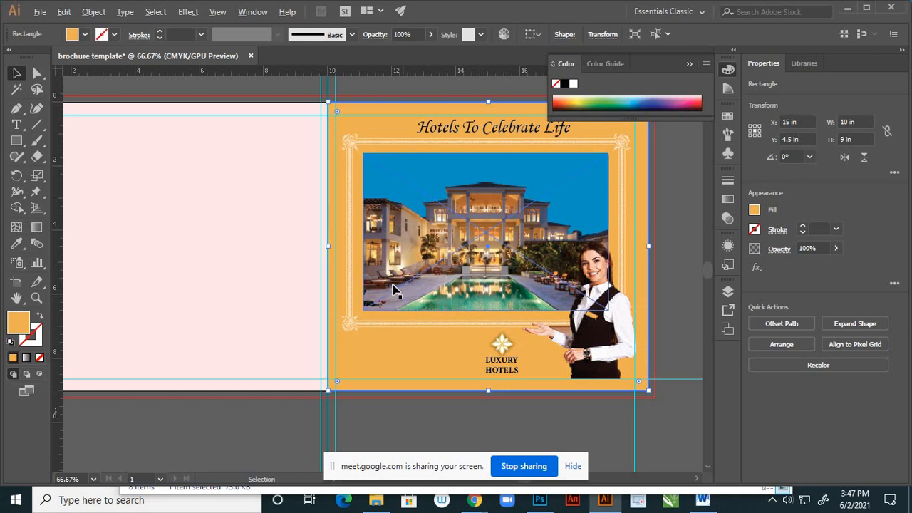
scroll(396, 289, up, 3)
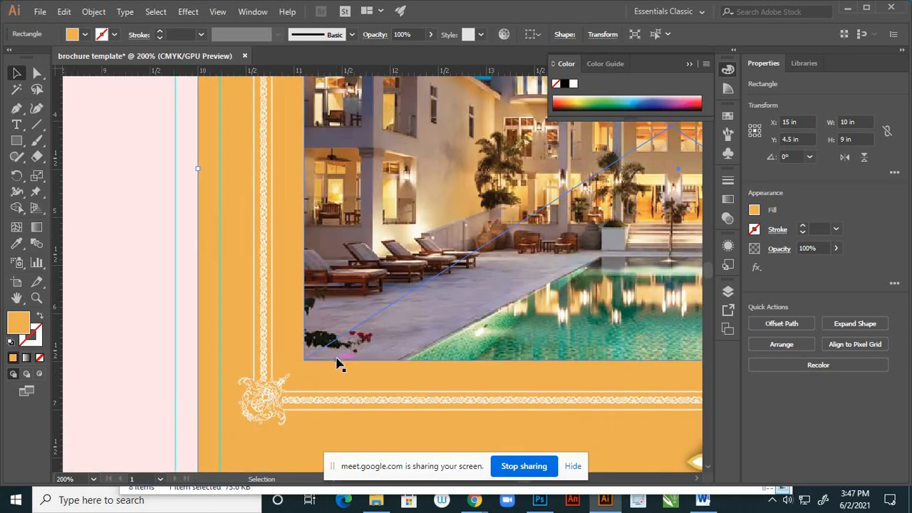
scroll(350, 330, down, 5)
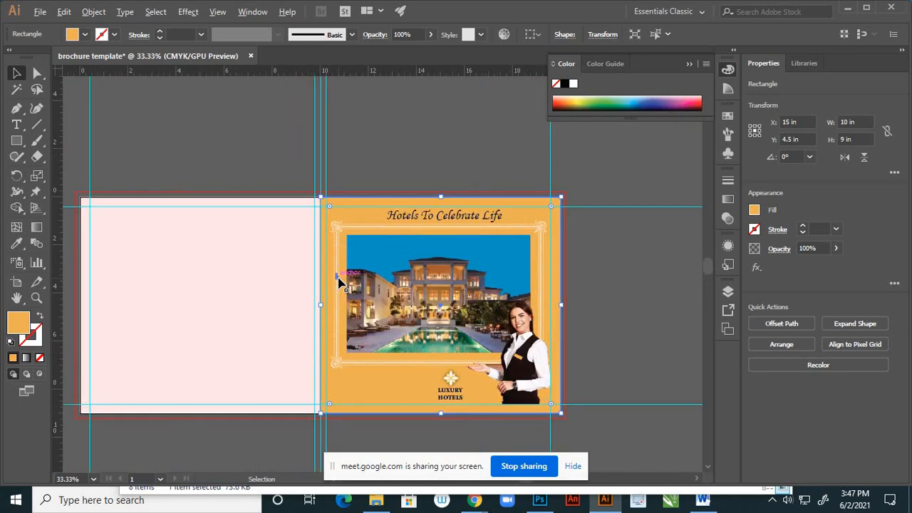
scroll(340, 283, up, 2)
scroll(464, 249, down, 1)
scroll(383, 278, up, 2)
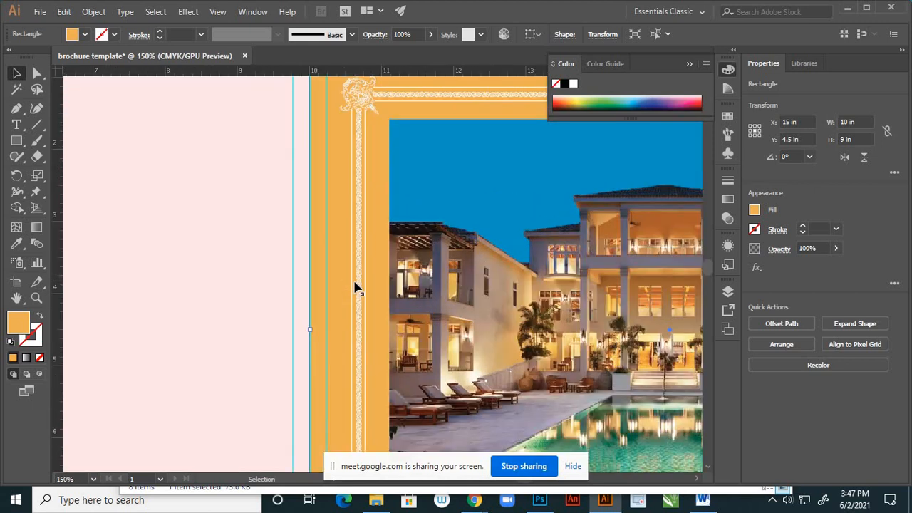
scroll(379, 264, down, 2)
scroll(387, 251, down, 2)
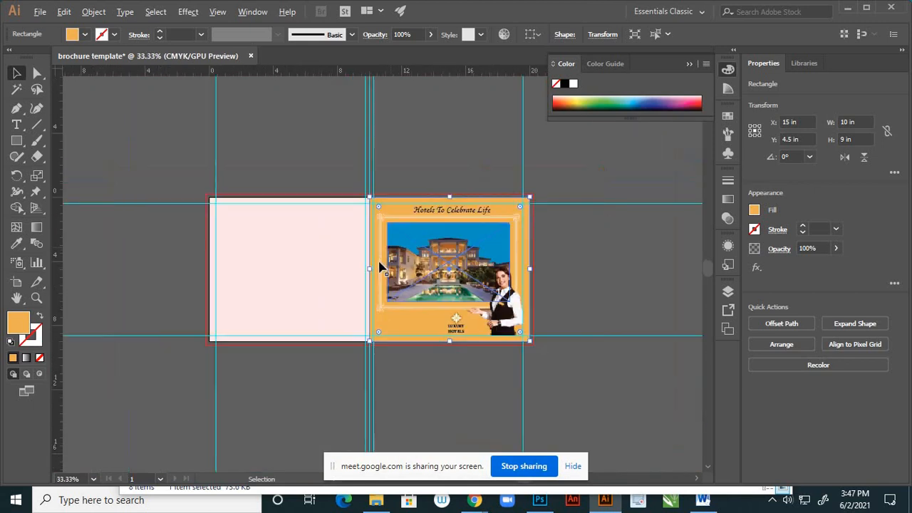
scroll(380, 261, up, 3)
scroll(383, 265, down, 3)
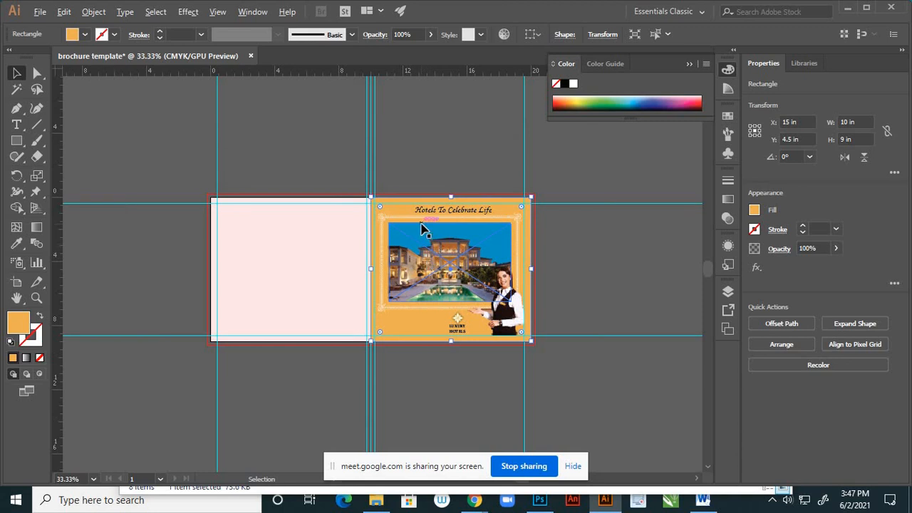
scroll(421, 228, up, 1)
scroll(430, 230, down, 2)
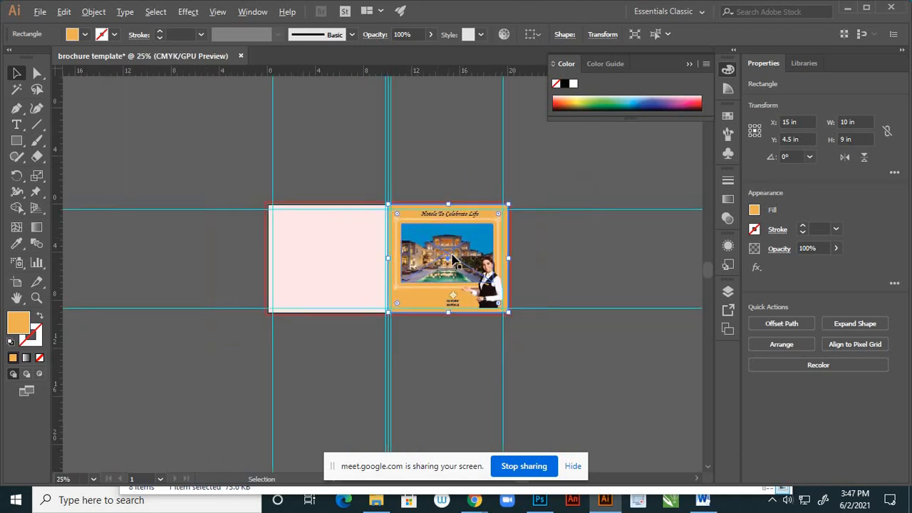
scroll(471, 252, up, 2)
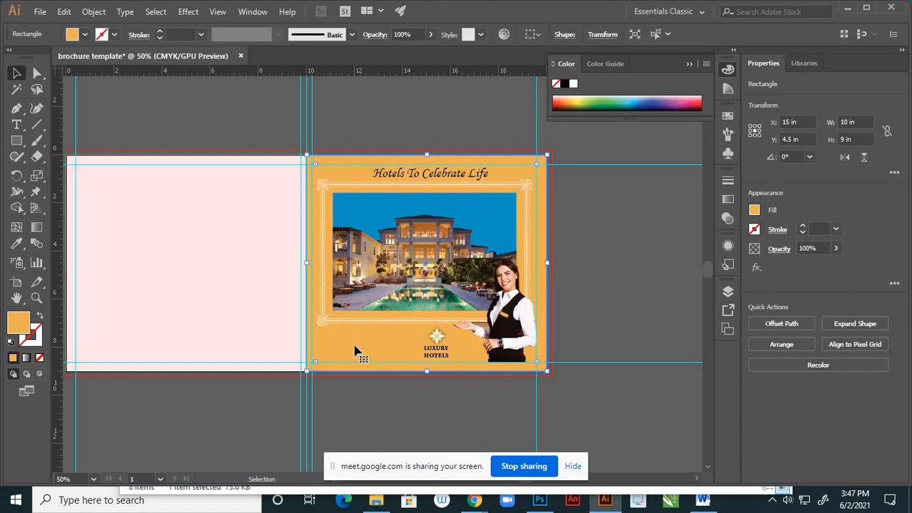
key(ctrl)
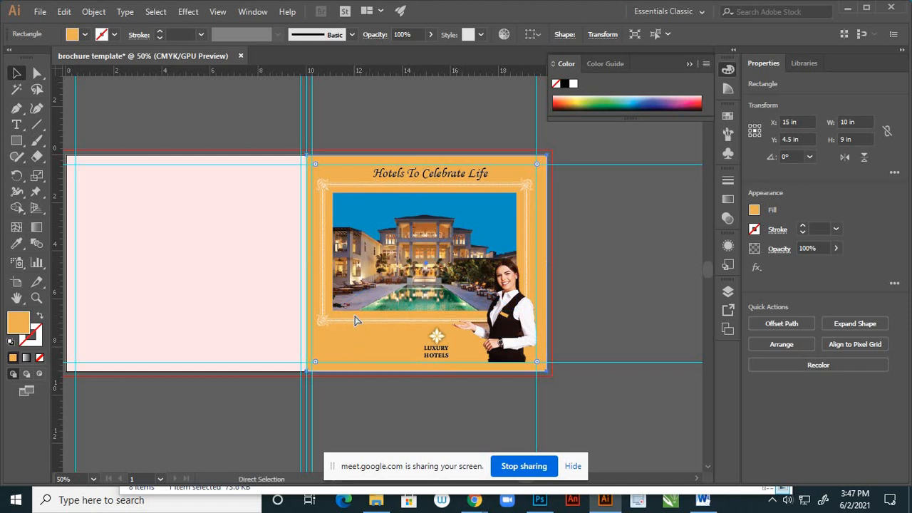
key(ctrl+shift+s)
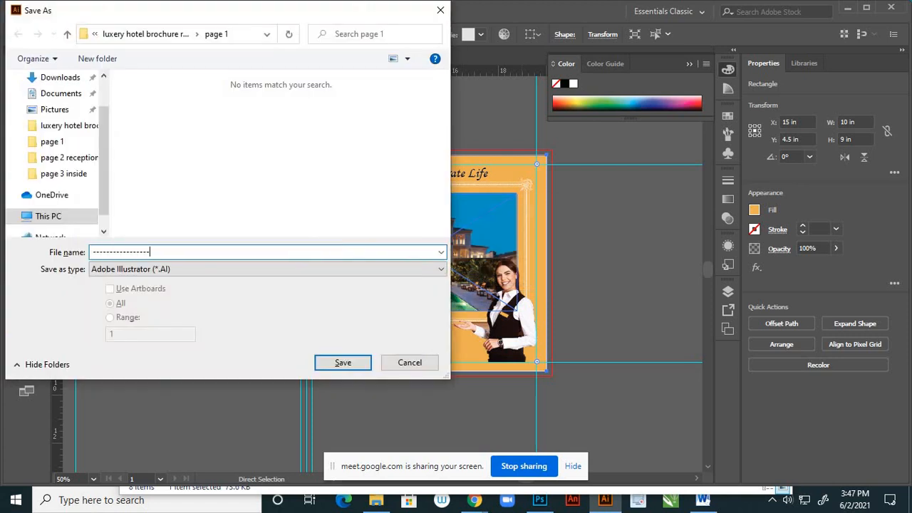
click(406, 365)
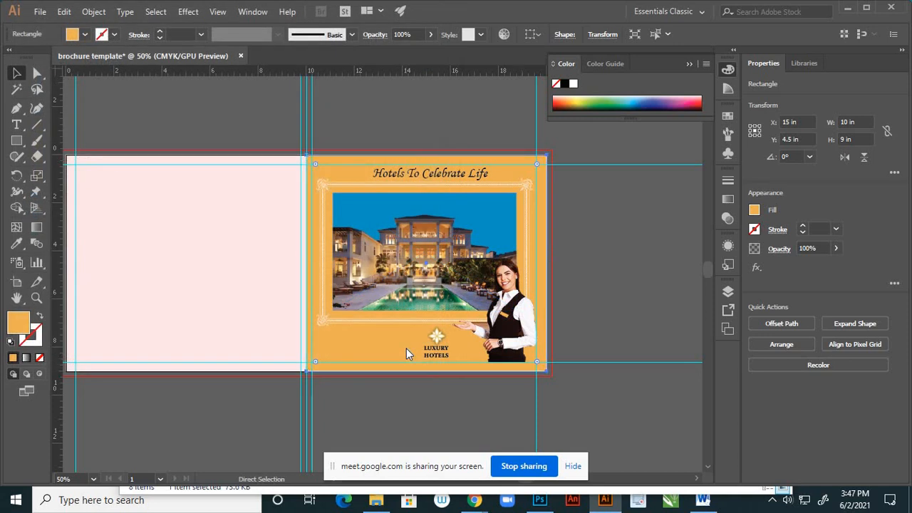
- Save the document as Adobe Illustrator file "brochure PAGE 1" in the page 1 folder, with Include Linked Files enabled
key(ctrl+shift+s)
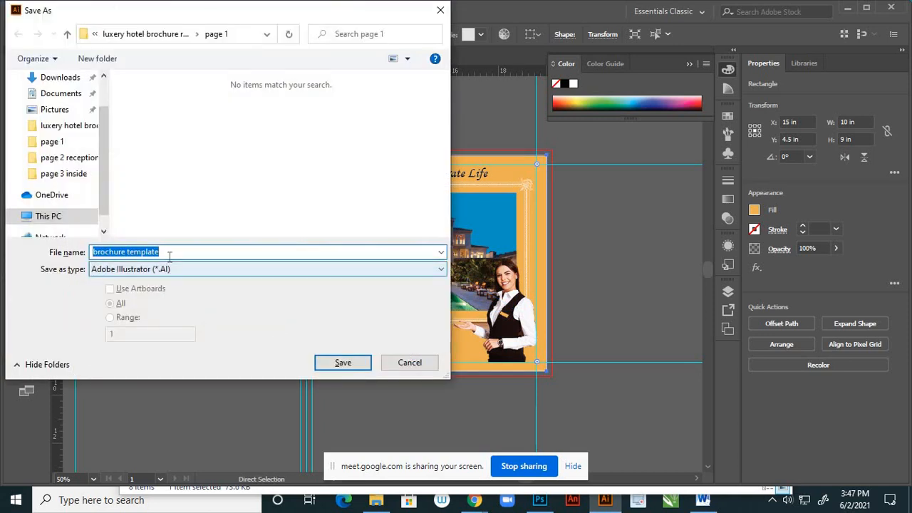
drag(169, 252, 137, 246)
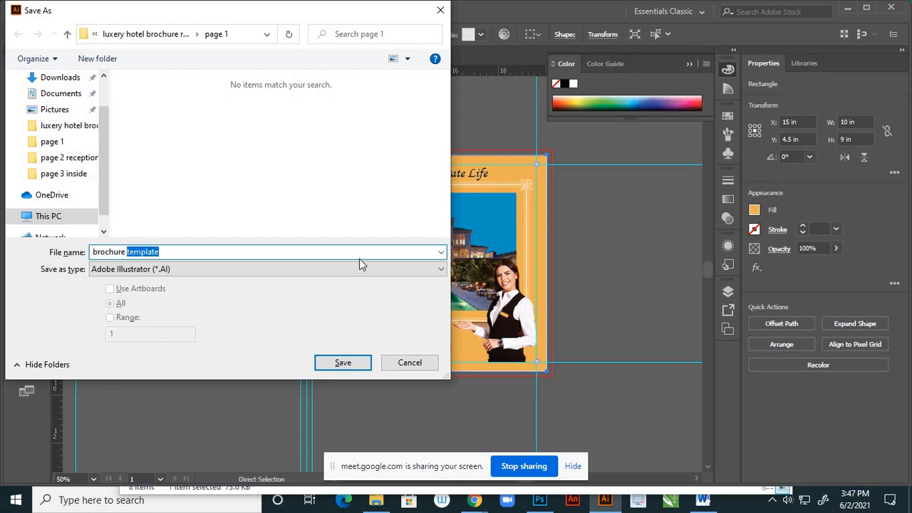
text(PAGE 1)
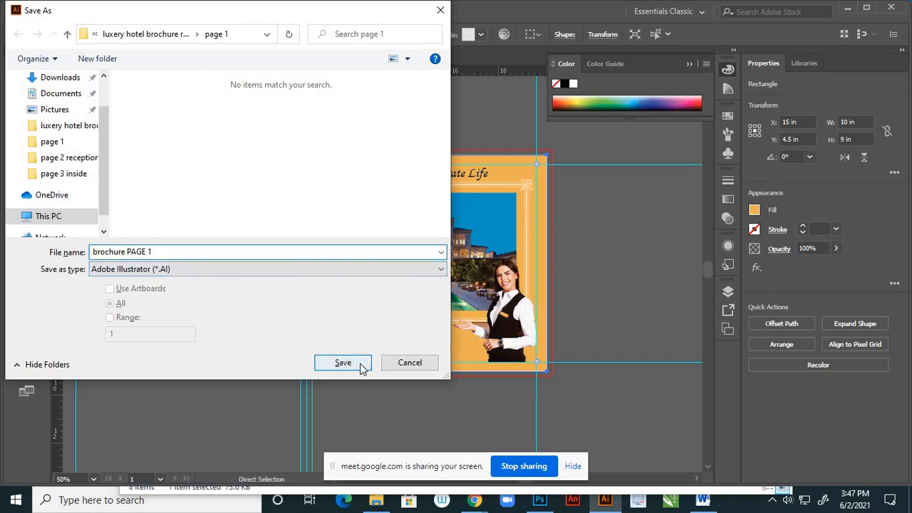
click(343, 363)
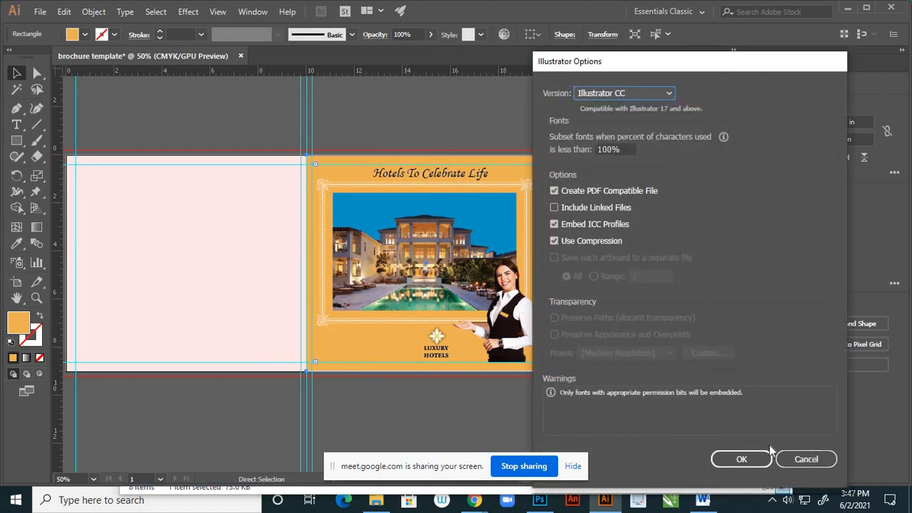
click(556, 208)
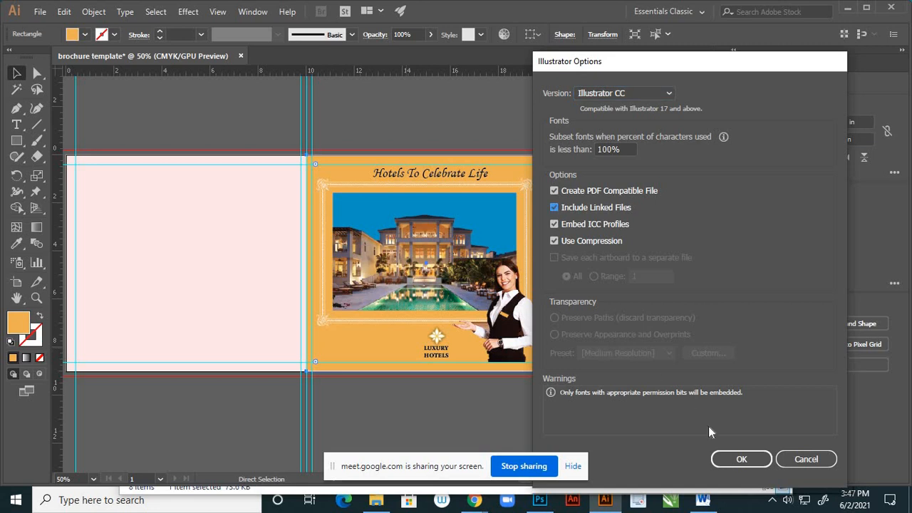
click(742, 460)
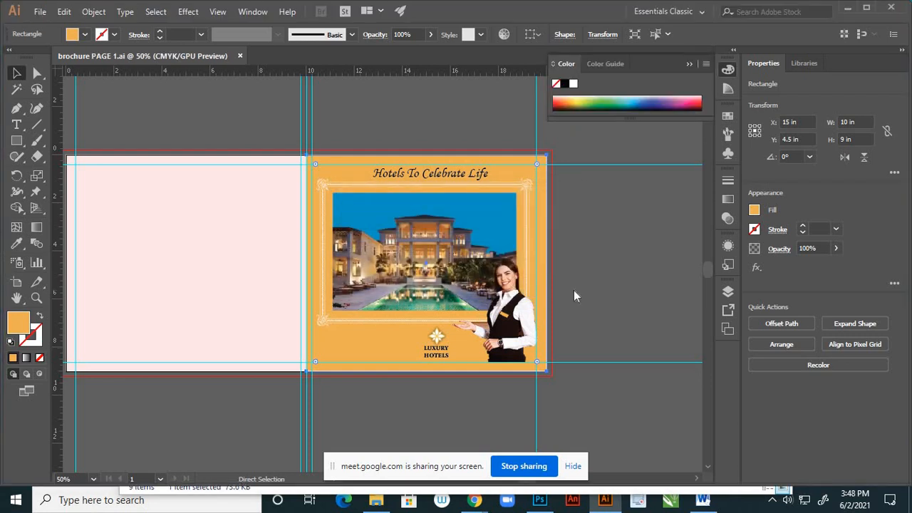
scroll(524, 314, up, 2)
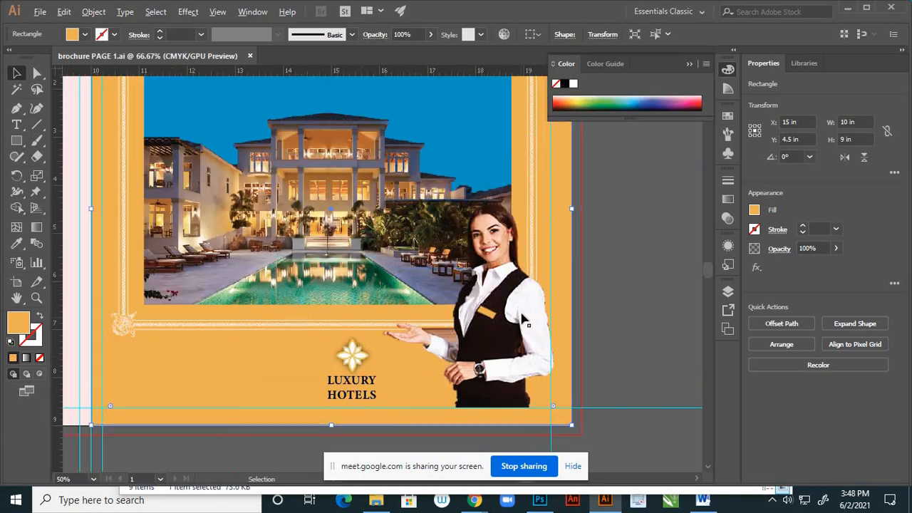
scroll(477, 352, up, 1)
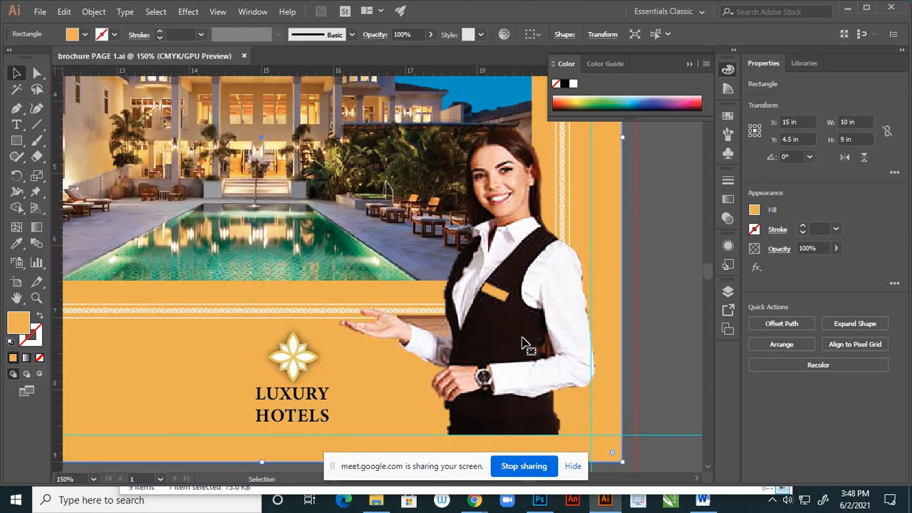
click(531, 314)
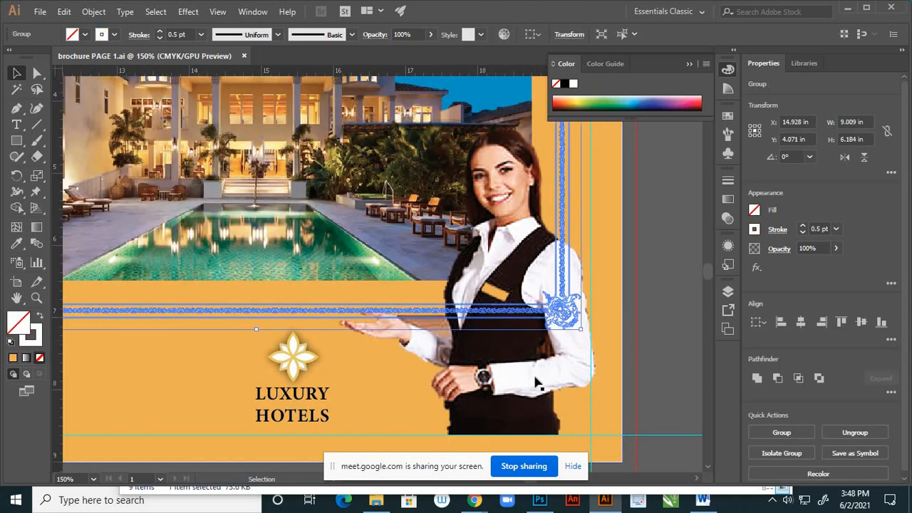
click(619, 326)
scroll(632, 320, down, 2)
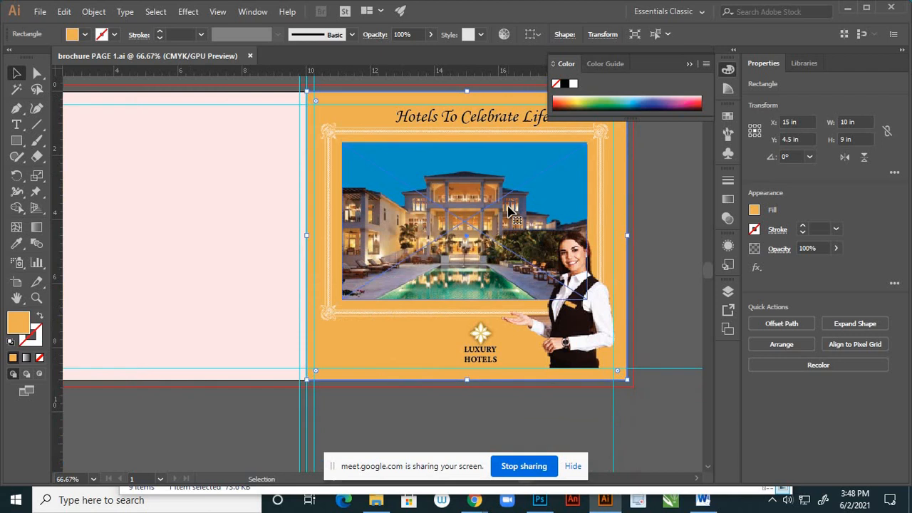
- Group the hotel photo with the white ornamental frame around it and clear the selection
click(516, 221)
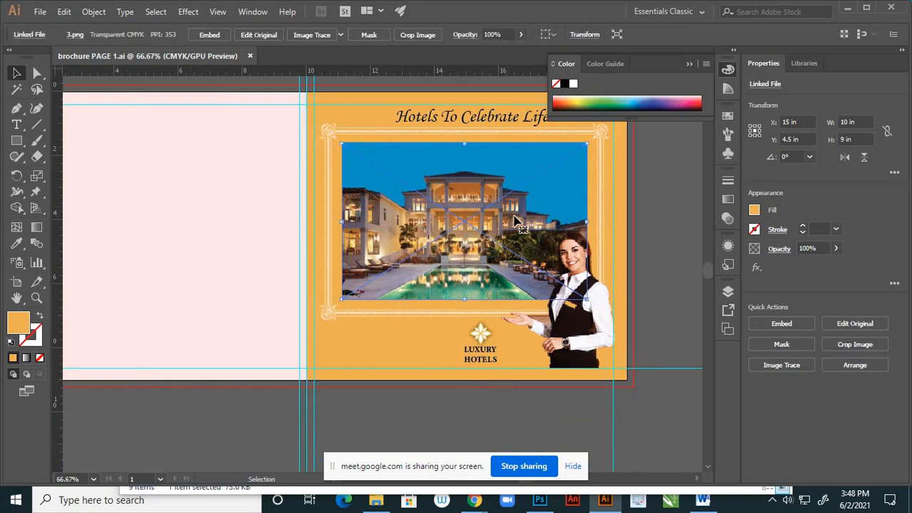
click(605, 223)
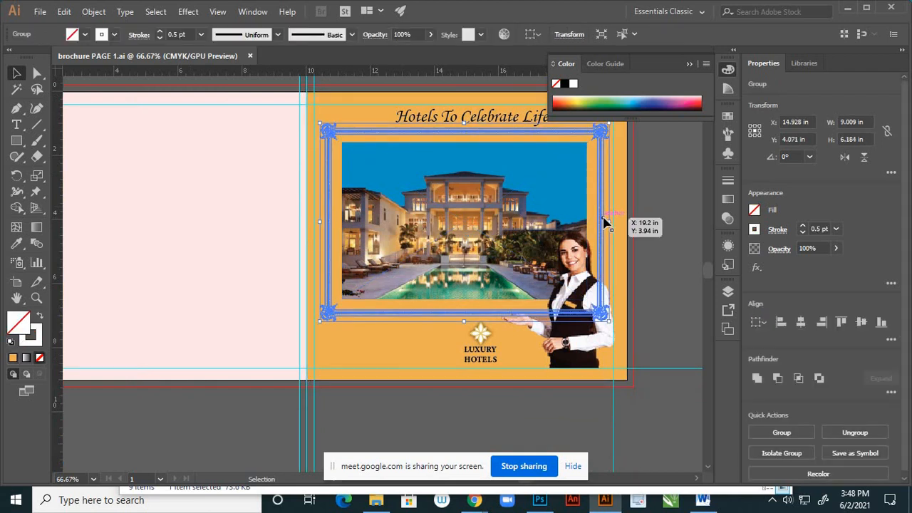
shift+click(500, 223)
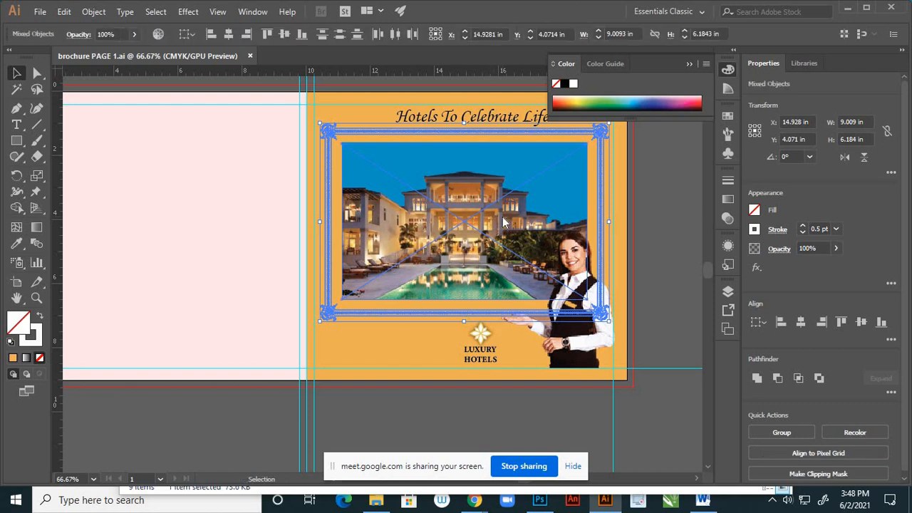
right_click(503, 223)
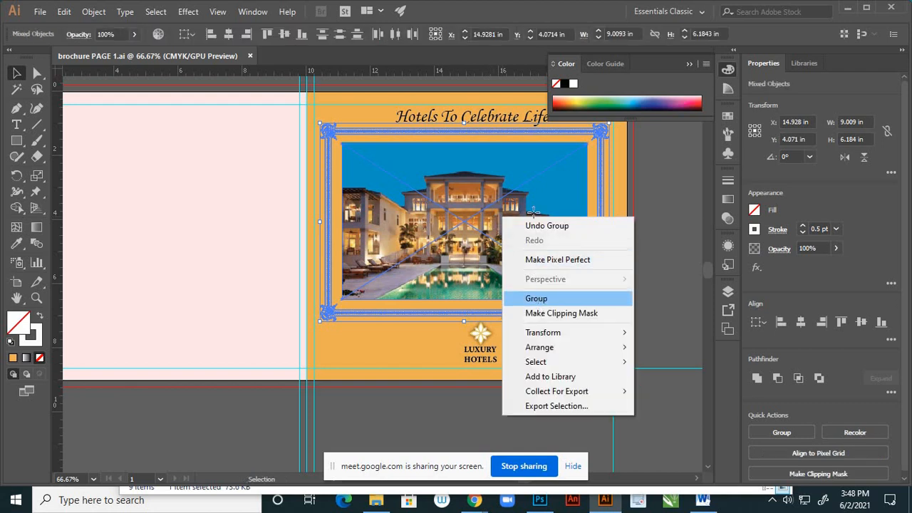
click(587, 298)
click(653, 328)
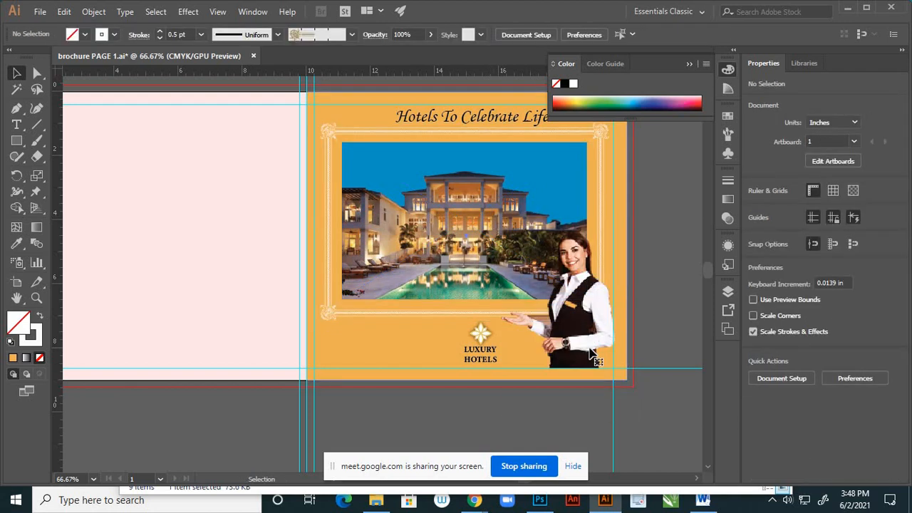
- Select the linked image of the receptionist by targeting its object within Layer 1
click(590, 354)
click(727, 292)
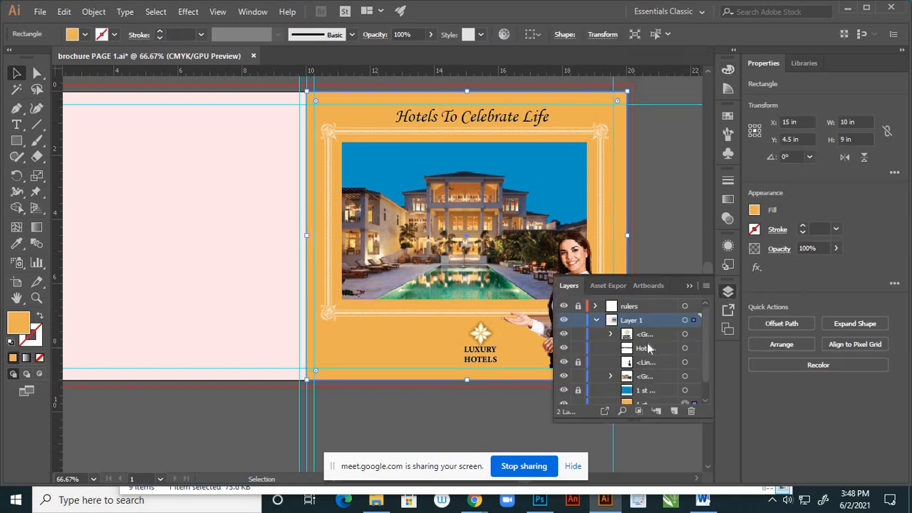
click(685, 363)
click(689, 287)
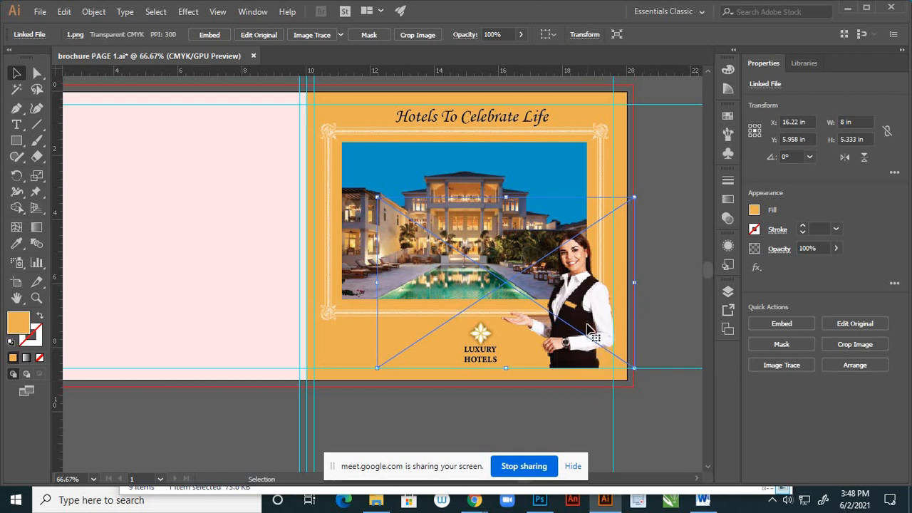
- Apply a Drop Shadow to the receptionist image with Multiply mode, 75% opacity, 0 in offsets and 0.1 in blur, and clear the selection
scroll(583, 331, up, 2)
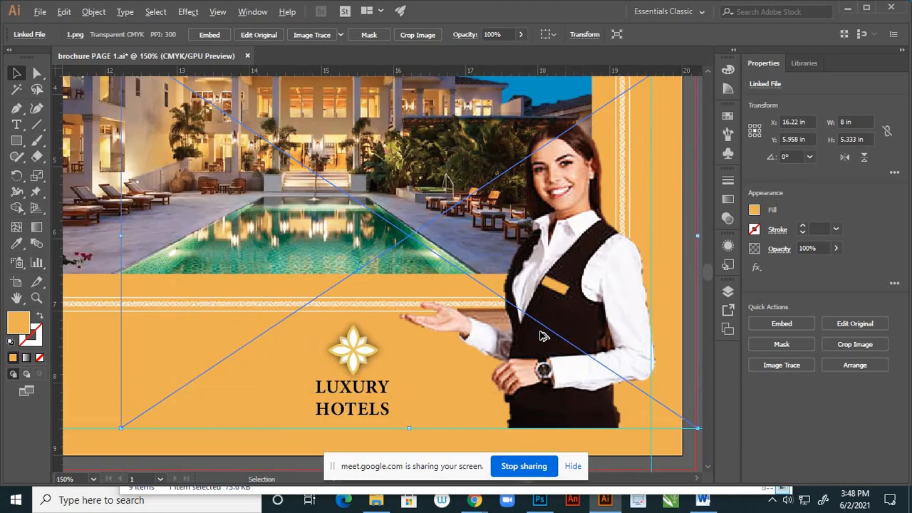
scroll(531, 322, down, 1)
scroll(603, 354, up, 1)
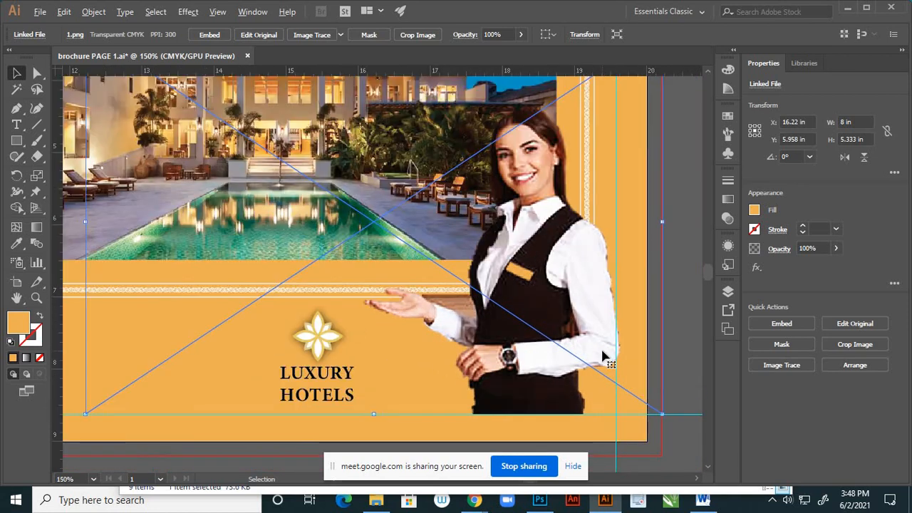
scroll(584, 367, down, 2)
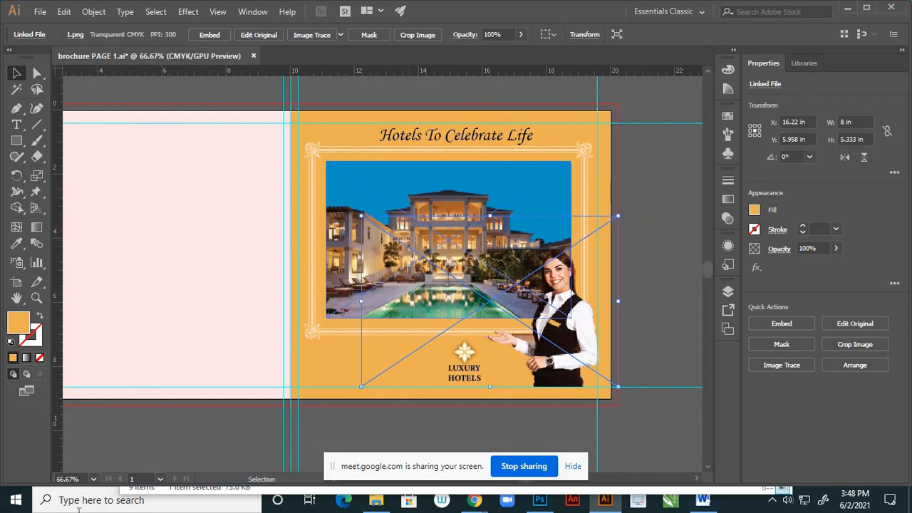
click(190, 12)
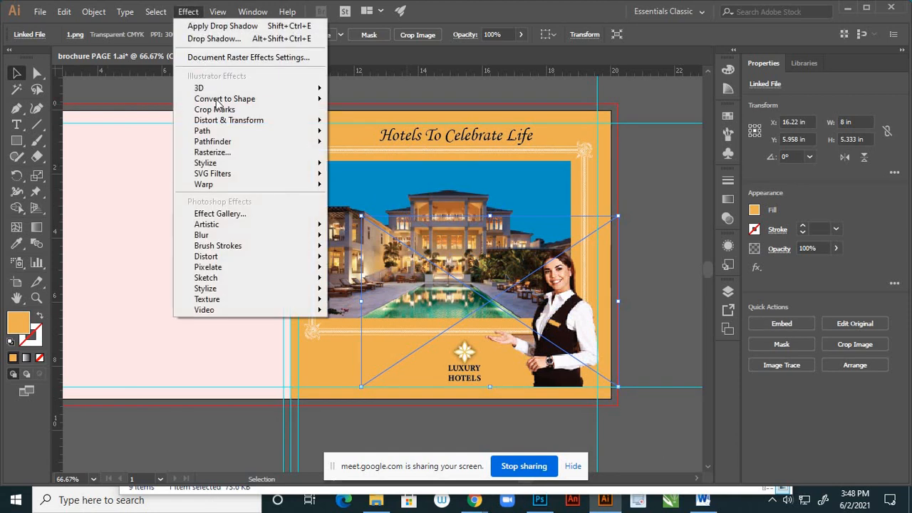
mouse_move(314, 165)
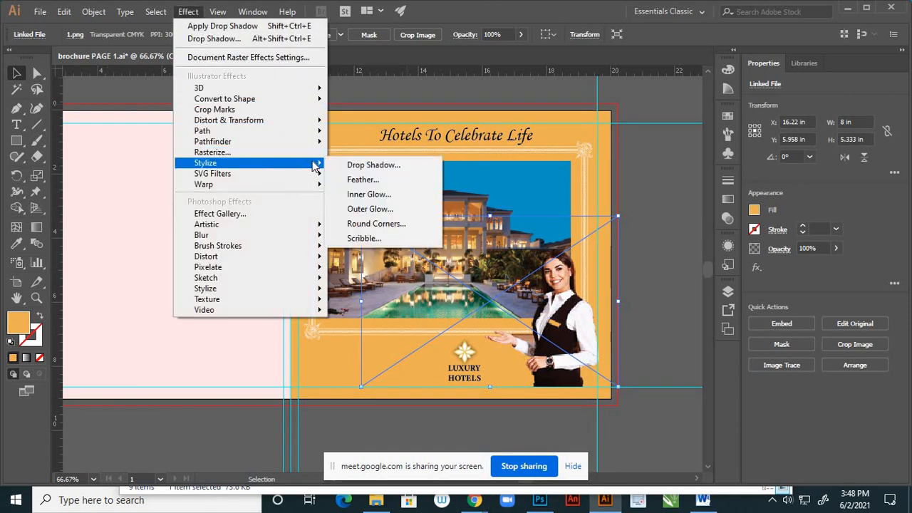
click(349, 168)
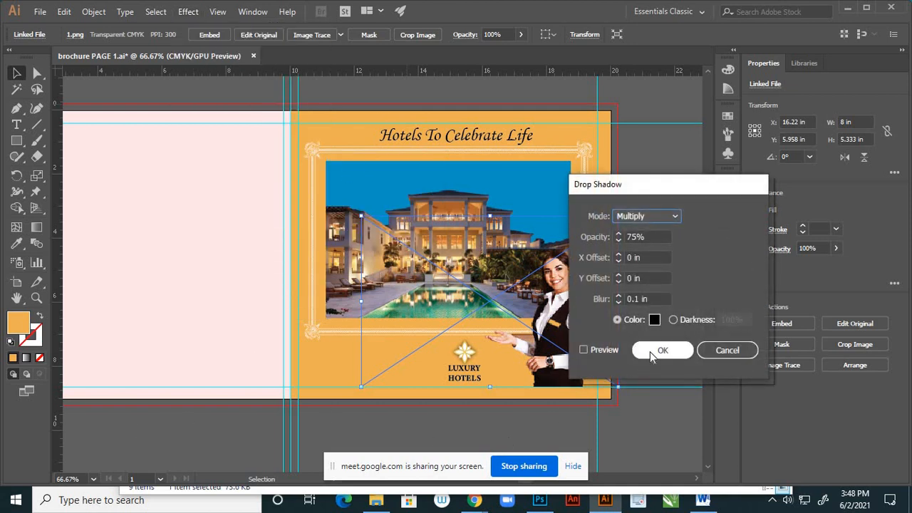
click(584, 350)
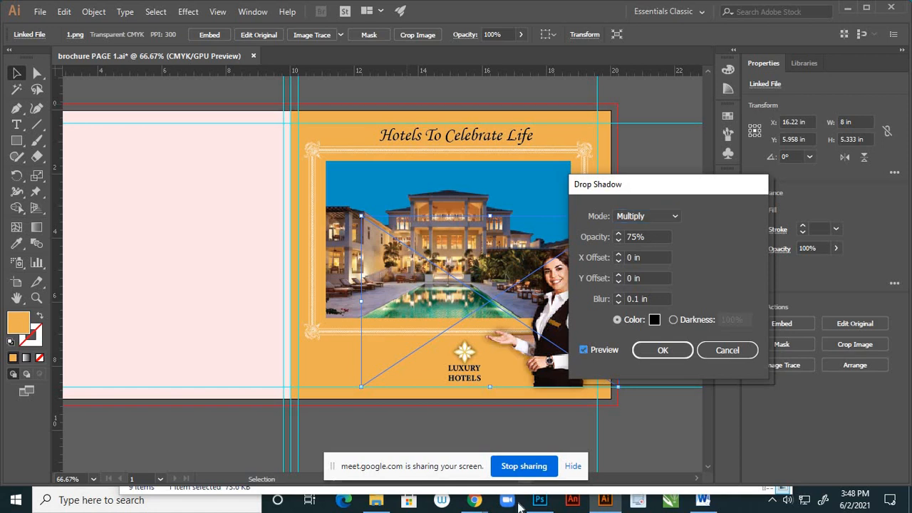
drag(667, 189, 739, 223)
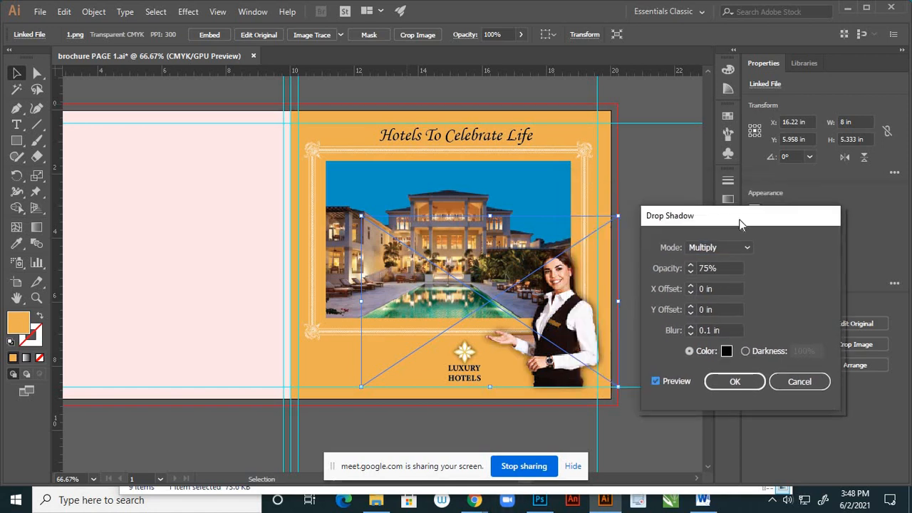
click(726, 385)
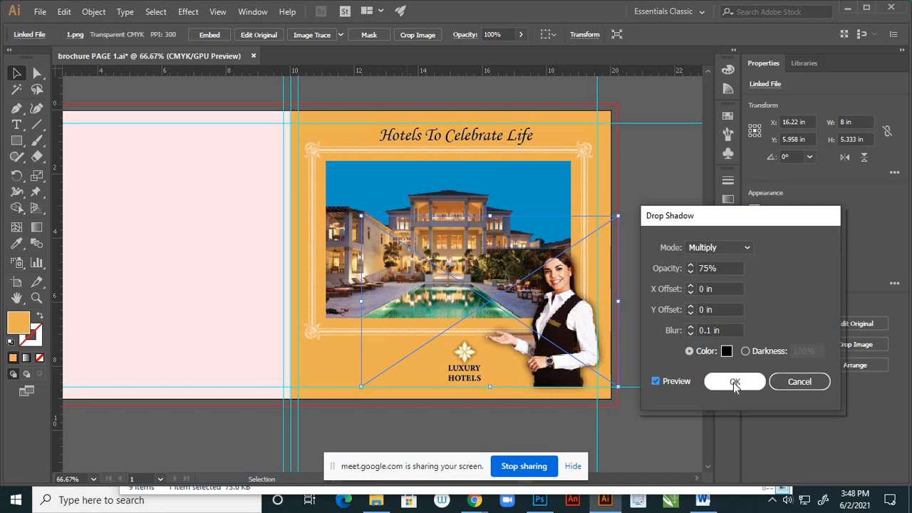
click(636, 306)
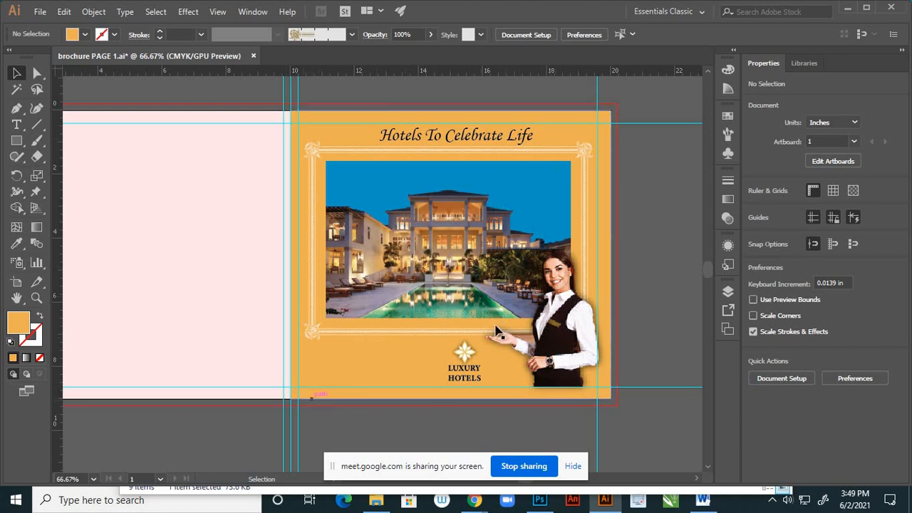
- Start a Pen path on the page's right edge at about X 20 in, Y 2.5 in and give it a 020202 black stroke
click(16, 107)
click(544, 132)
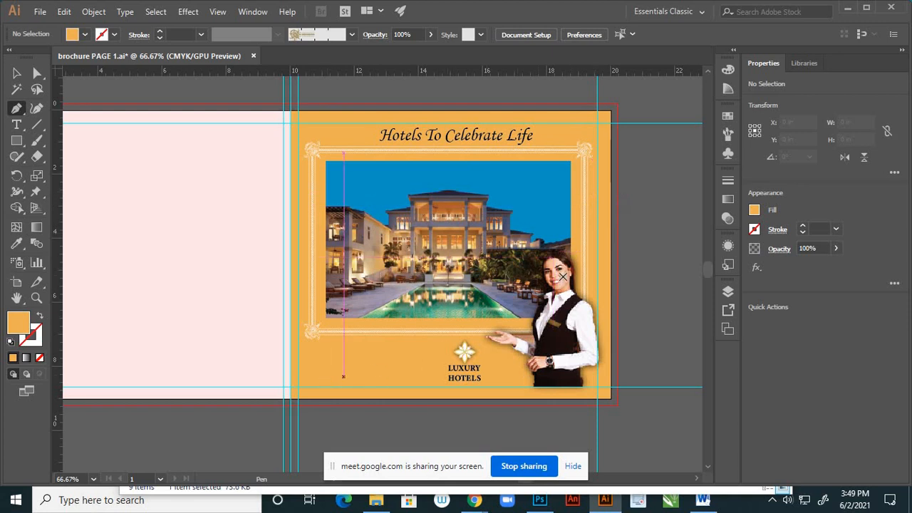
click(611, 191)
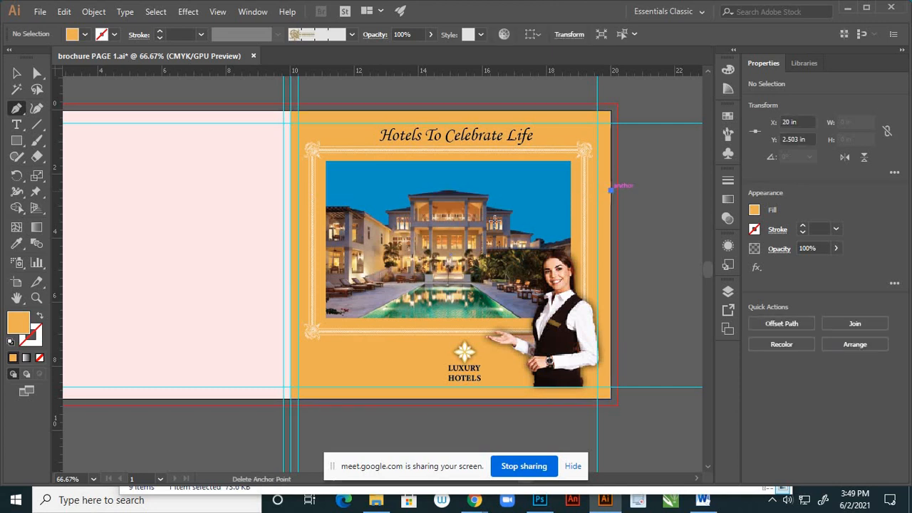
click(41, 316)
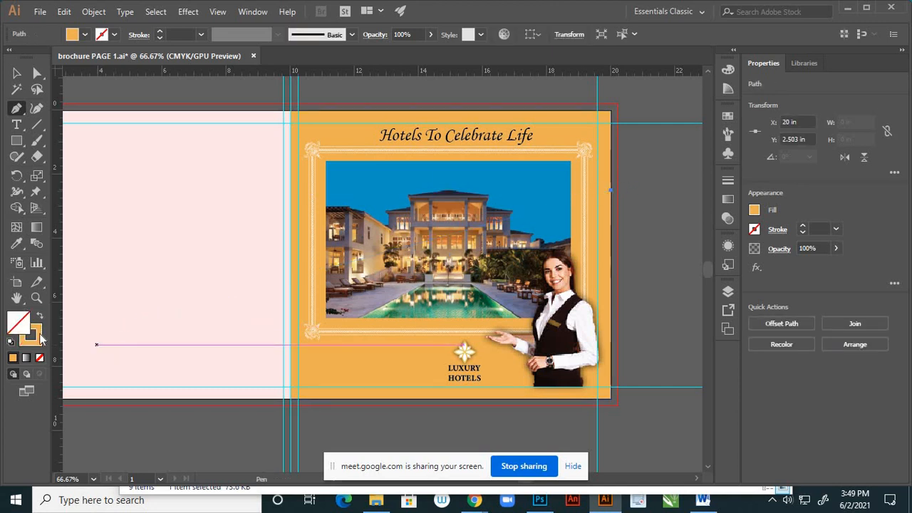
double_click(38, 336)
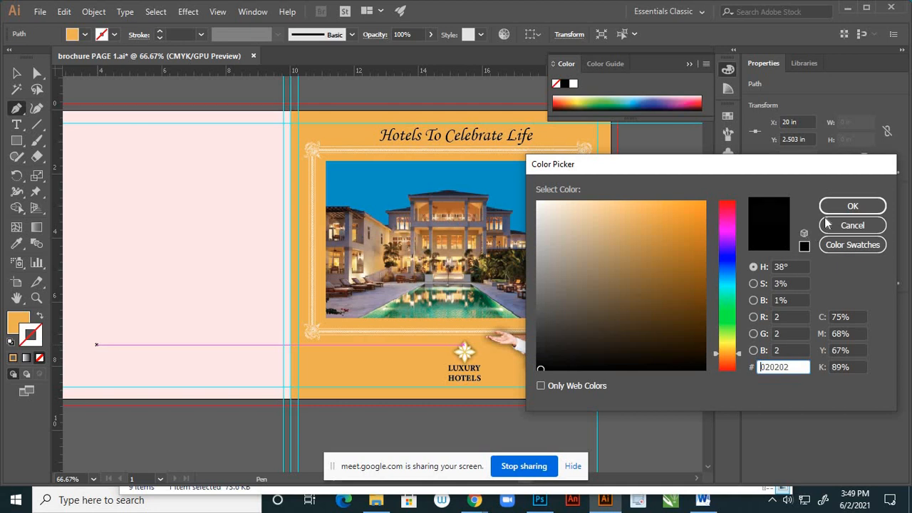
click(852, 206)
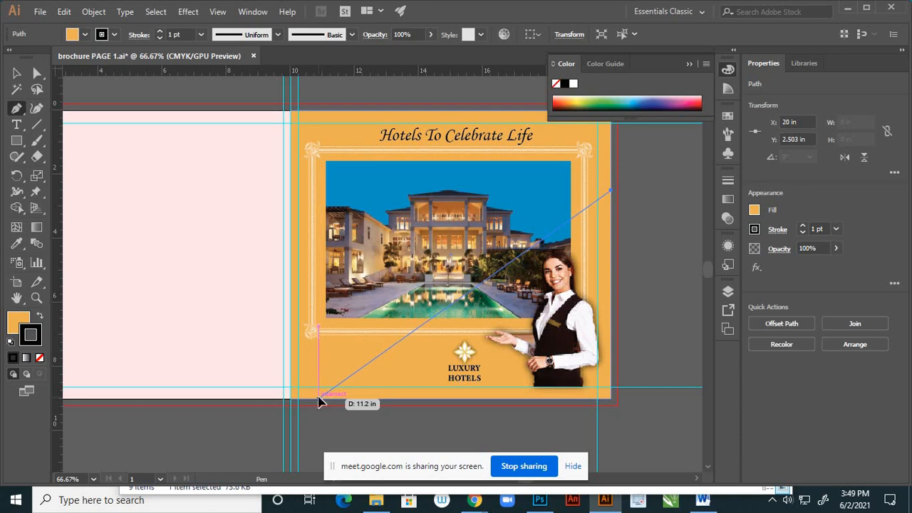
- Draw a sweeping curve to the page's bottom edge at about X 10.88 in, Y 9 in and remove the path's fill
drag(318, 401, 90, 414)
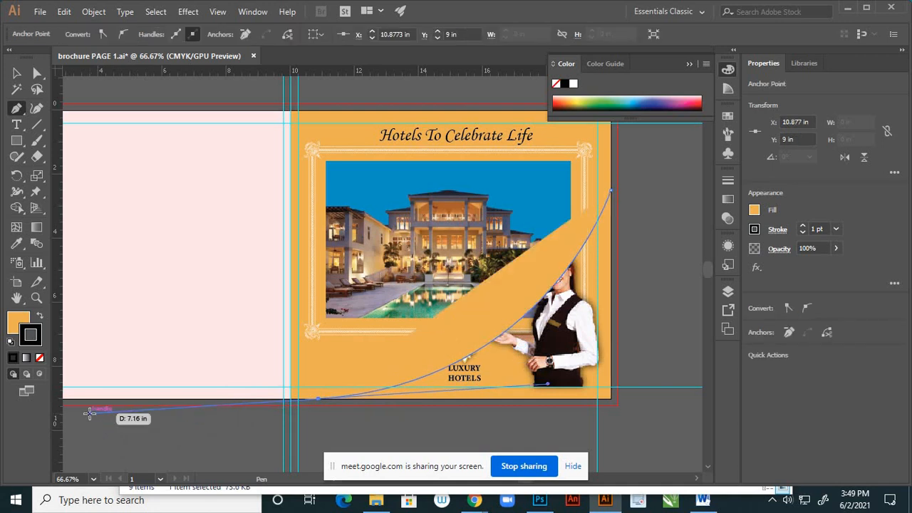
click(18, 319)
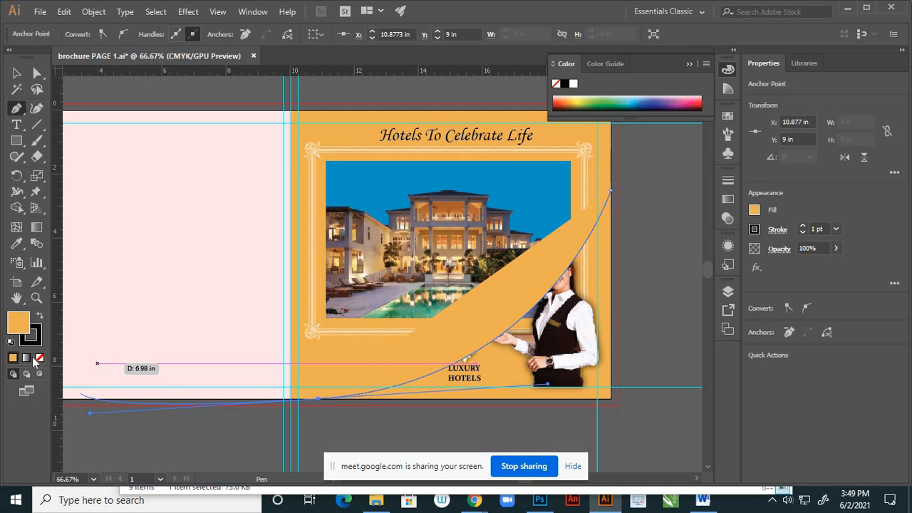
click(40, 357)
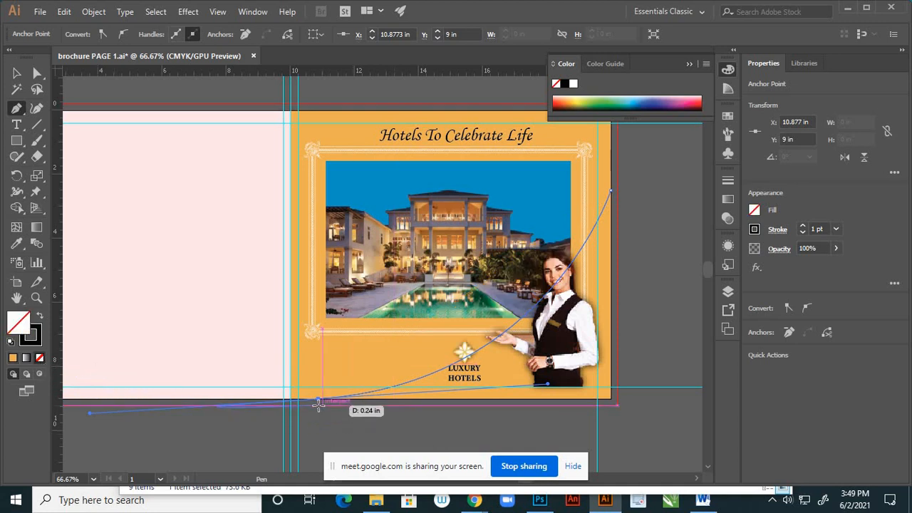
- Retract the curve's outgoing handle and close the path through the page's bottom-right corner at X 20 in, Y 9 in
drag(320, 401, 322, 413)
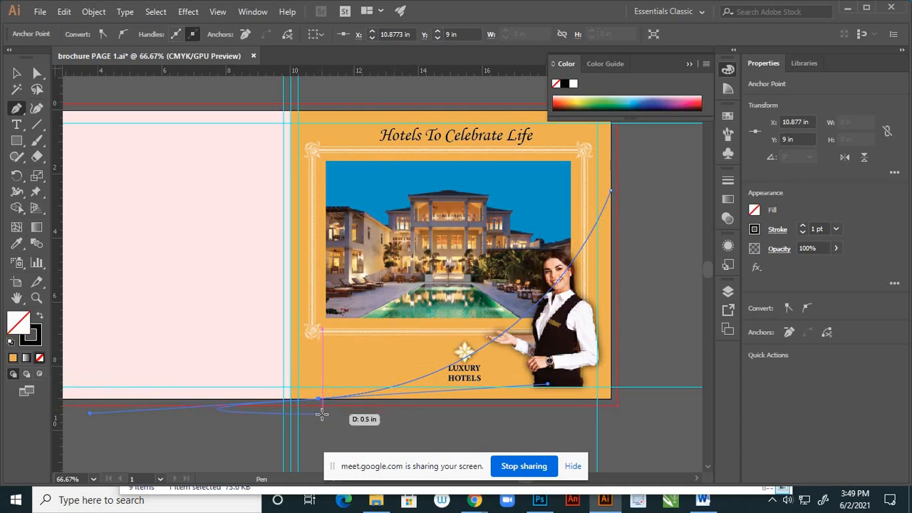
scroll(322, 414, up, 2)
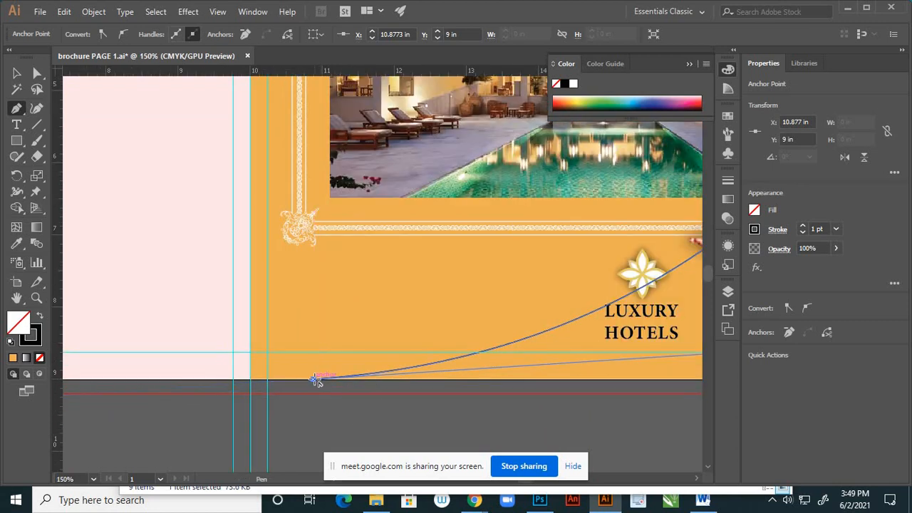
drag(317, 380, 568, 370)
scroll(362, 372, down, 3)
scroll(576, 373, up, 2)
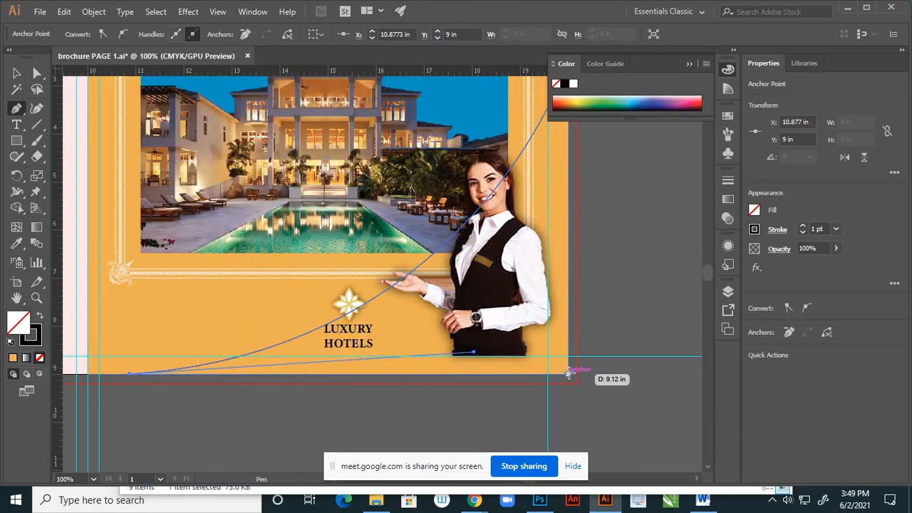
click(569, 374)
scroll(569, 374, down, 2)
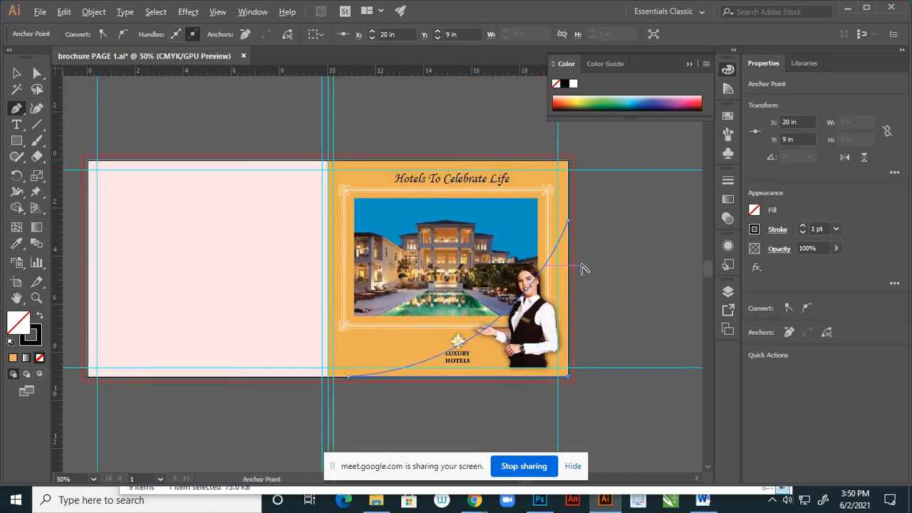
scroll(583, 262, up, 2)
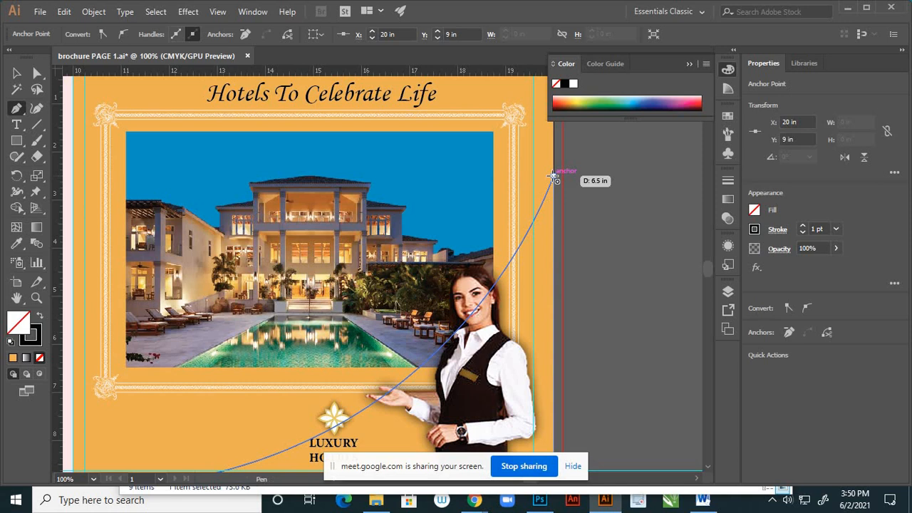
click(554, 177)
scroll(601, 253, down, 2)
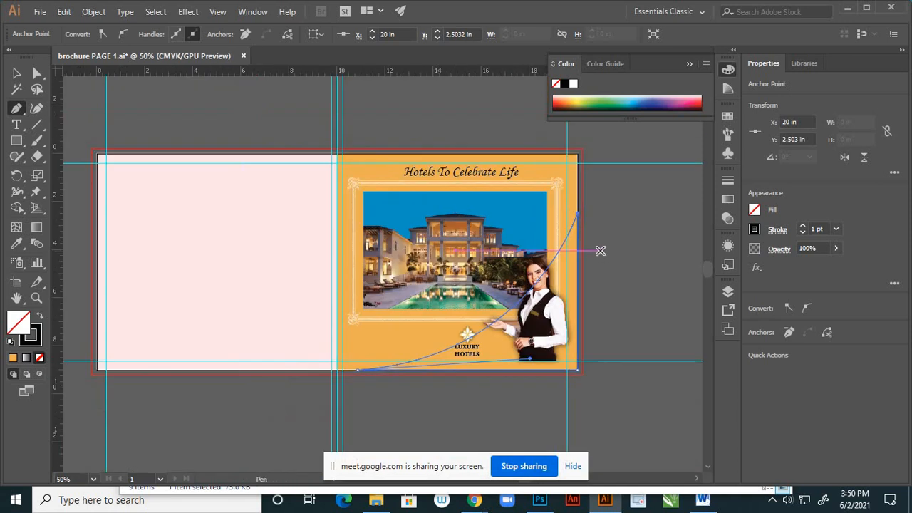
- Swap the curved corner shape's stroke and fill, and recolour the fill with dark green sampled from the pool in the hotel photo
click(16, 73)
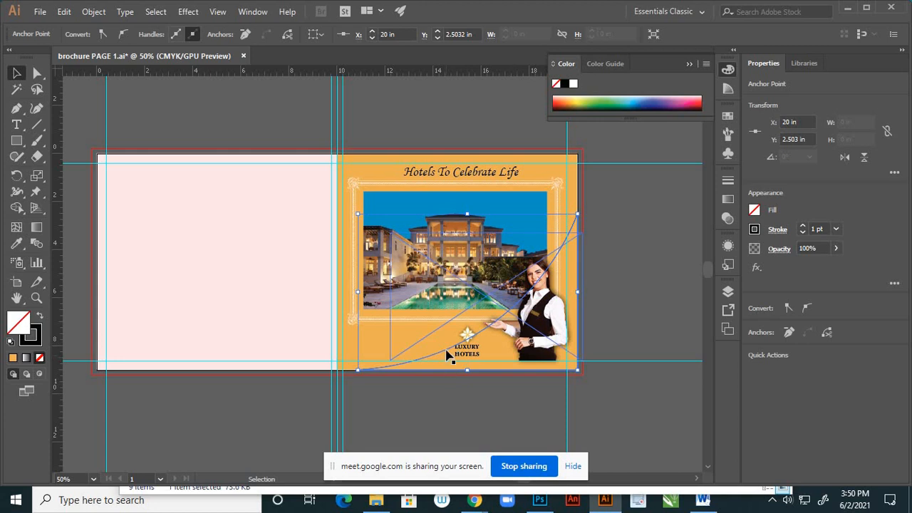
scroll(448, 351, up, 2)
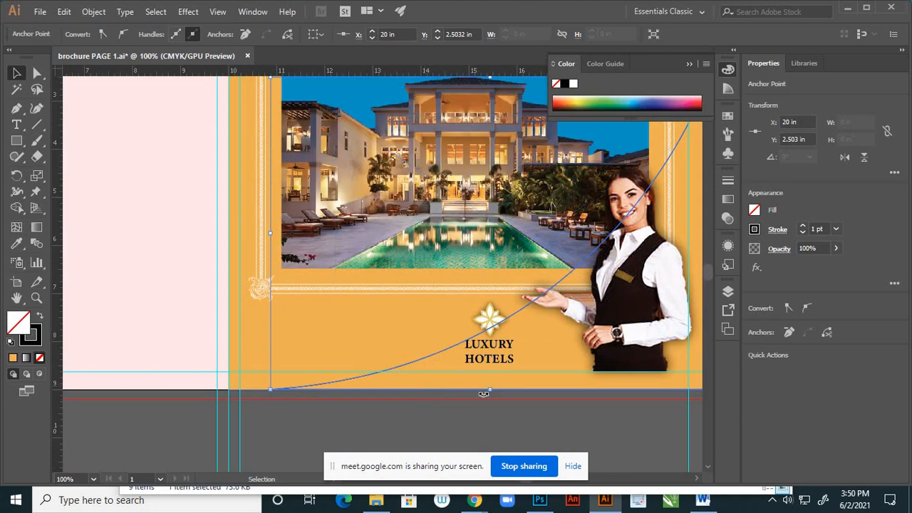
scroll(497, 391, down, 1)
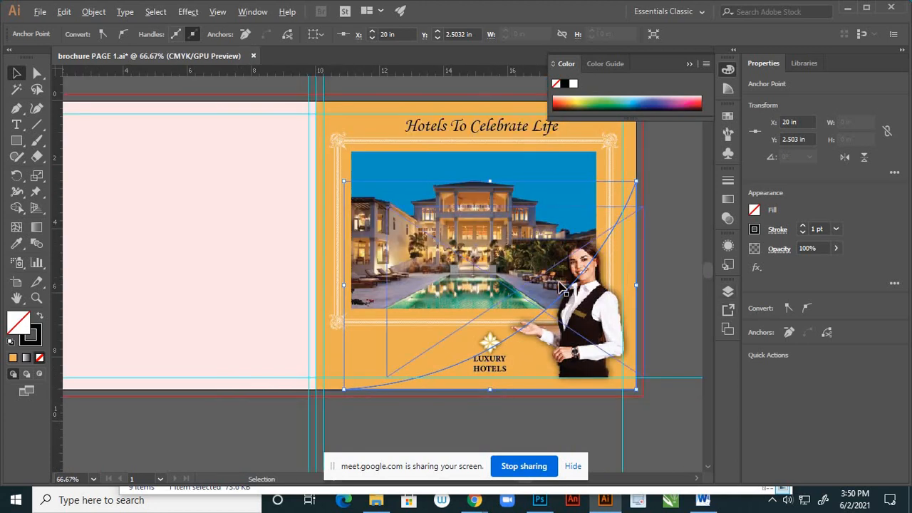
scroll(558, 280, up, 1)
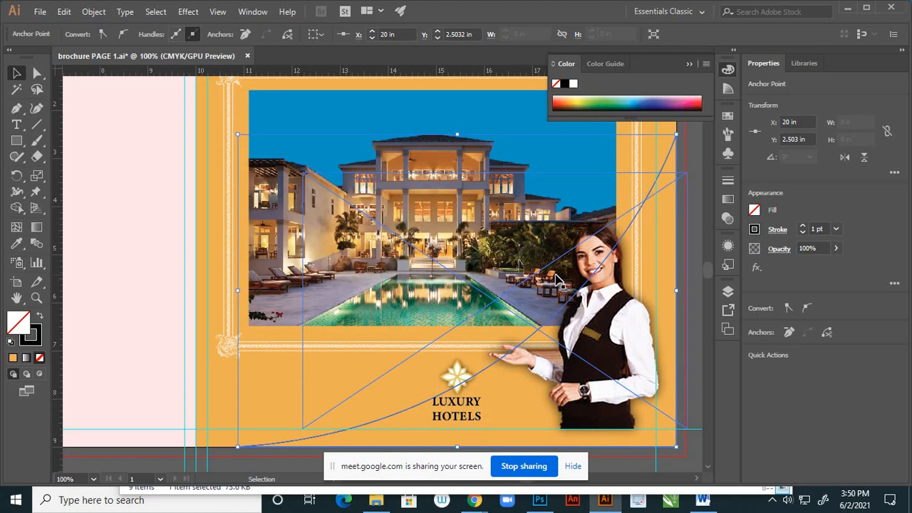
scroll(521, 304, down, 1)
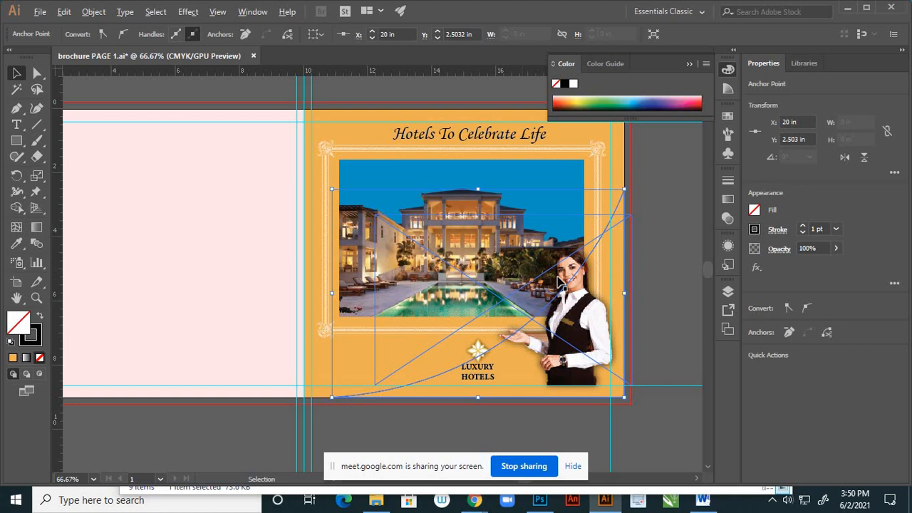
scroll(549, 271, up, 2)
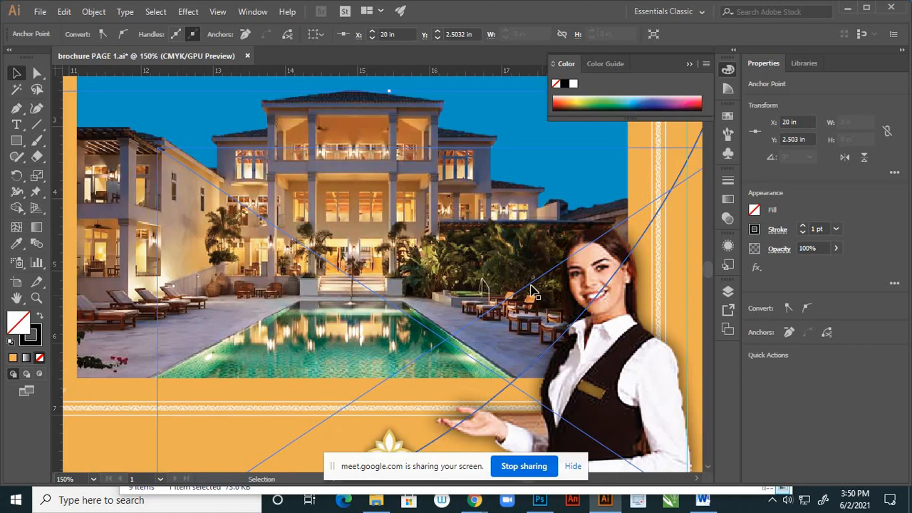
key(i)
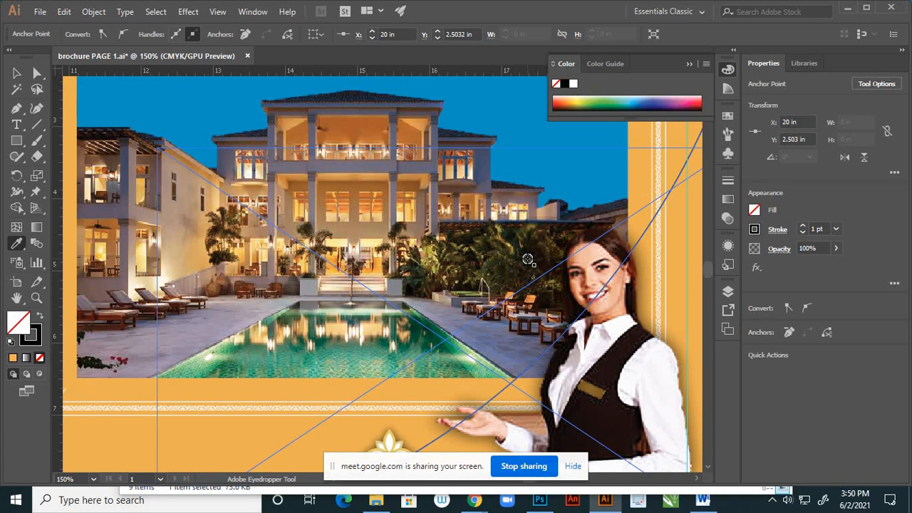
key(shift+x)
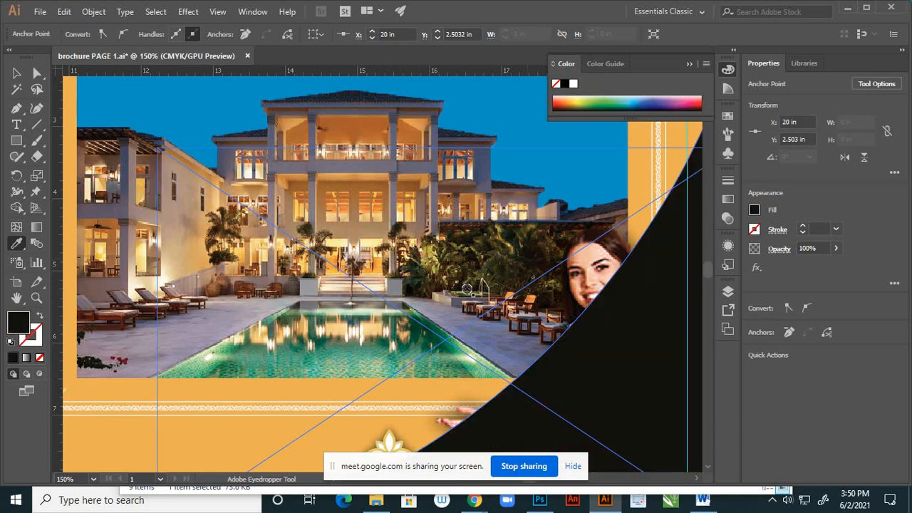
click(431, 260)
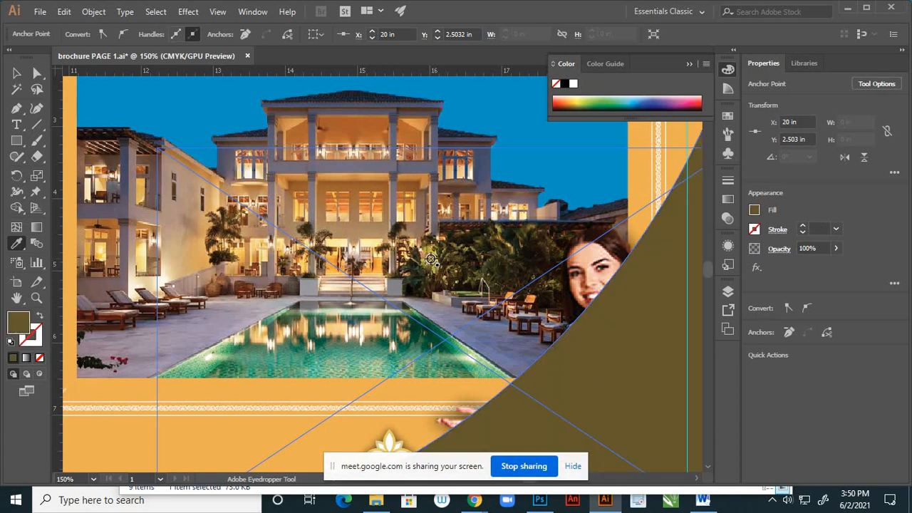
click(421, 330)
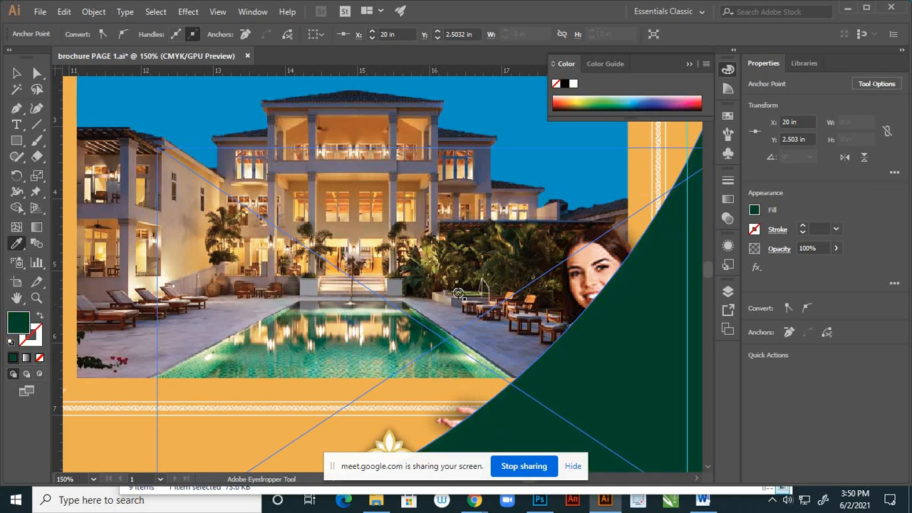
scroll(466, 272, down, 2)
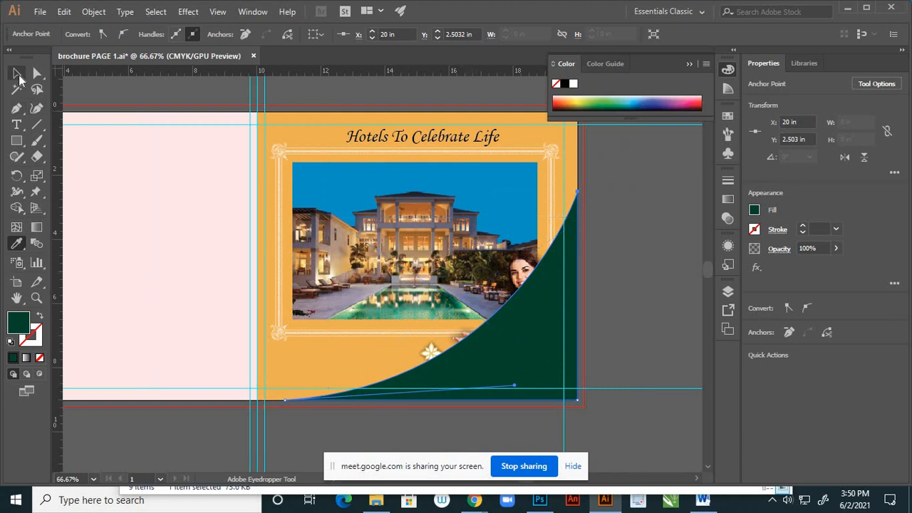
- Move the curved green corner shape down the stacking order to just above the orange cover background, then deselect it
click(17, 73)
click(728, 292)
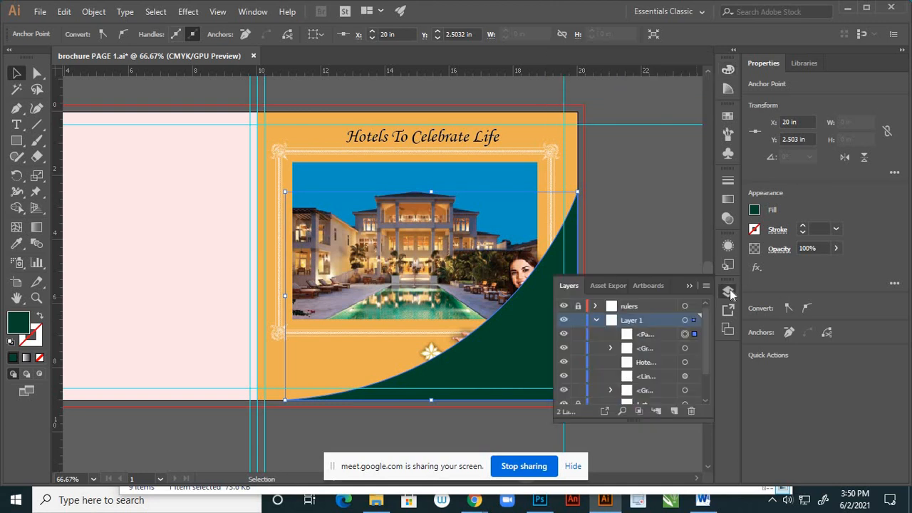
scroll(651, 334, down, 2)
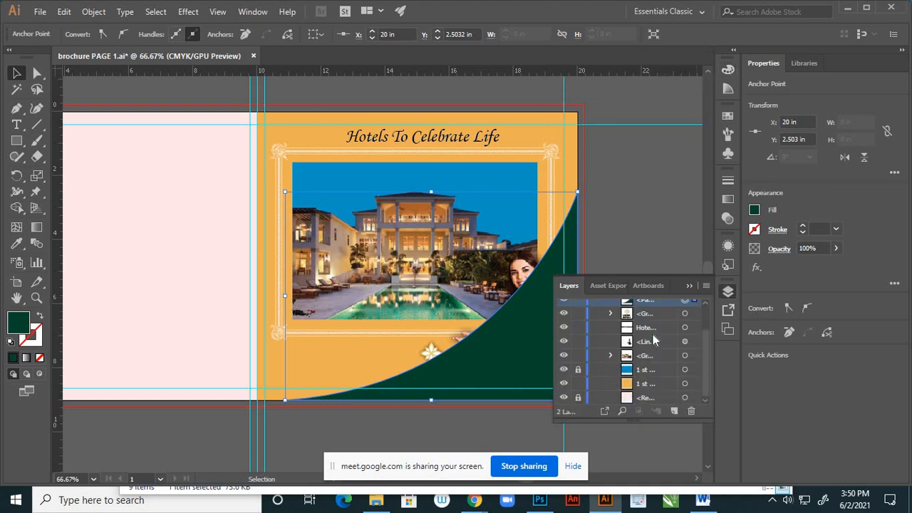
drag(661, 300, 664, 376)
click(690, 286)
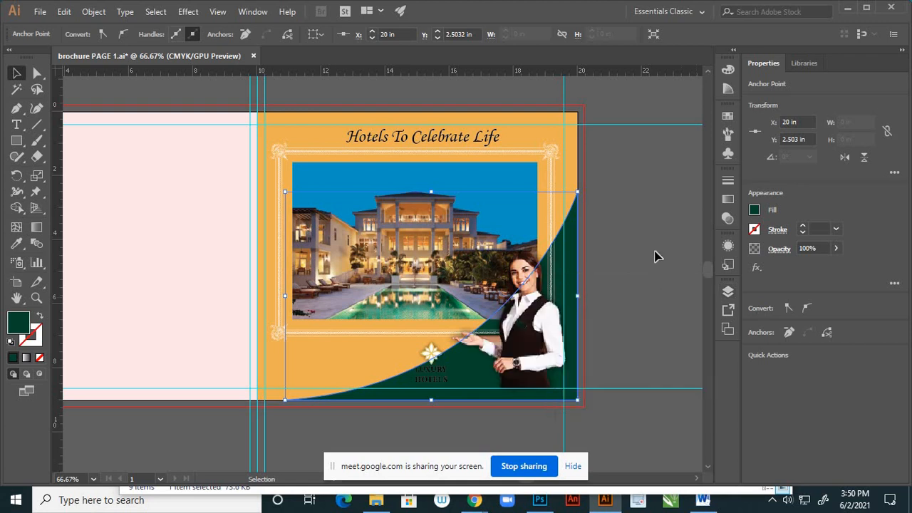
click(606, 316)
- Examine how the curved green corner shape sits behind the hotel photo, receptionist and logo, close up and across the page
scroll(606, 315, down, 2)
scroll(595, 273, up, 5)
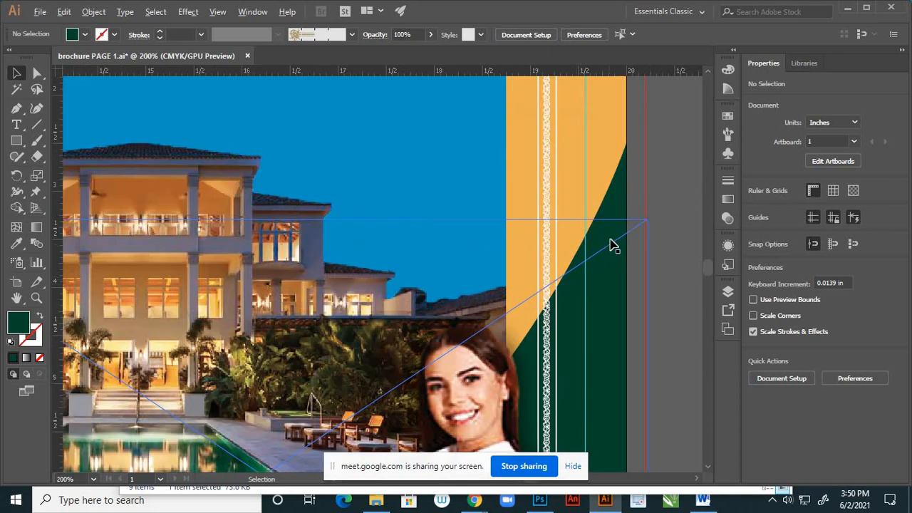
scroll(613, 239, down, 3)
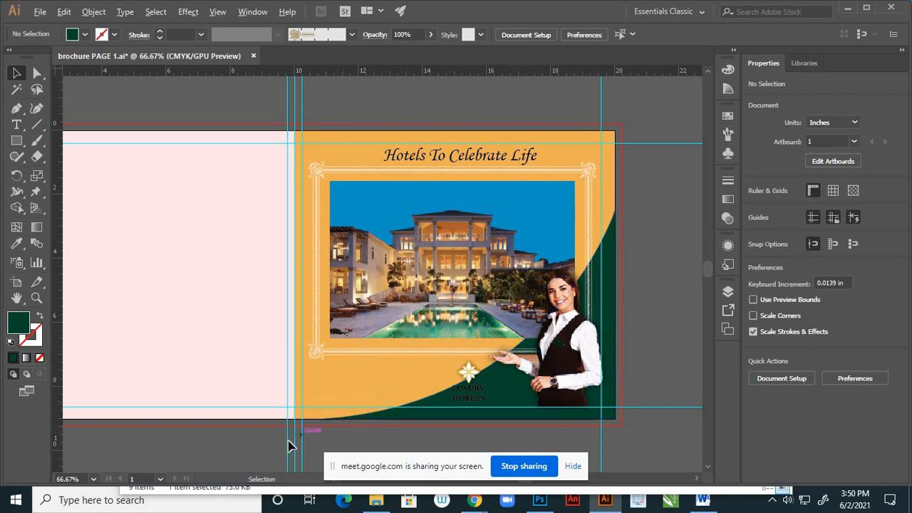
scroll(289, 441, up, 3)
scroll(378, 376, down, 5)
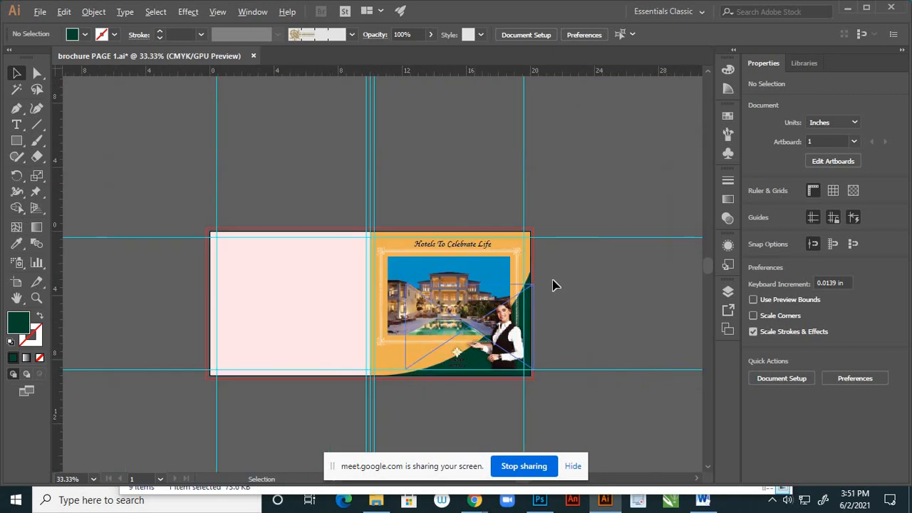
scroll(535, 285, up, 2)
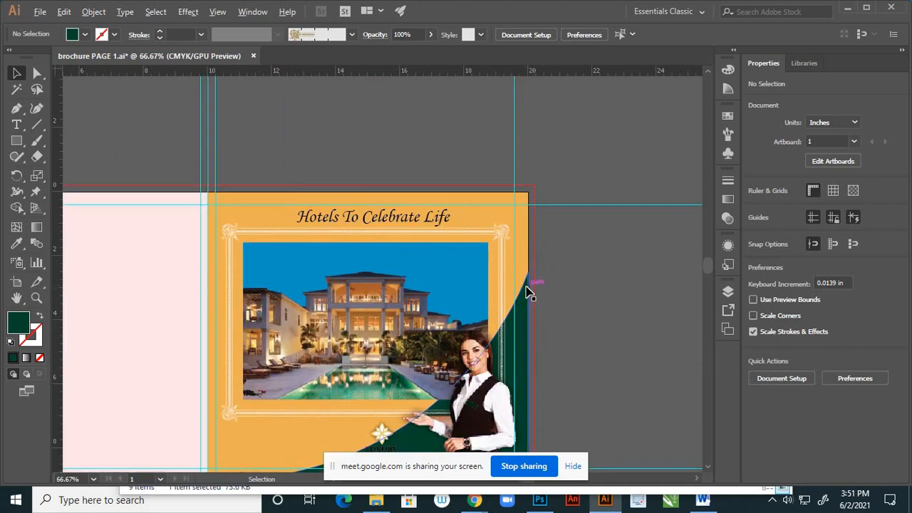
scroll(527, 285, up, 2)
scroll(538, 271, down, 3)
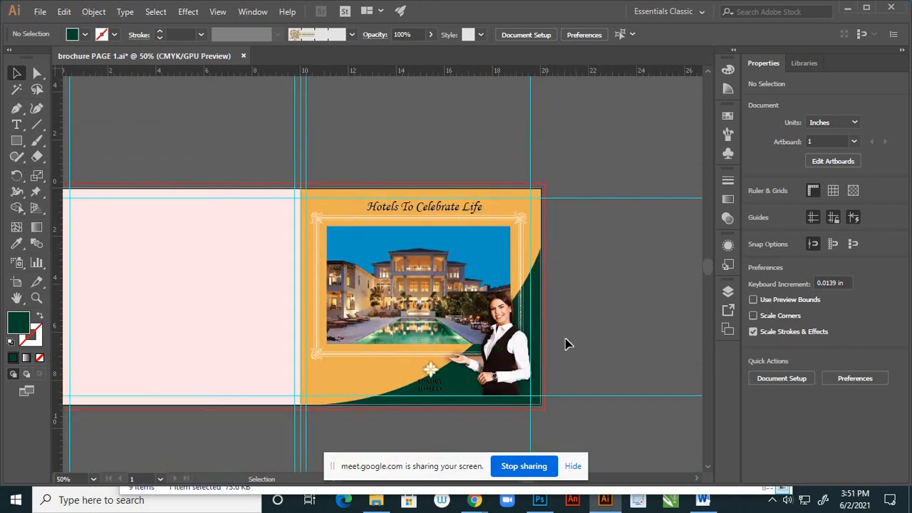
scroll(502, 348, up, 3)
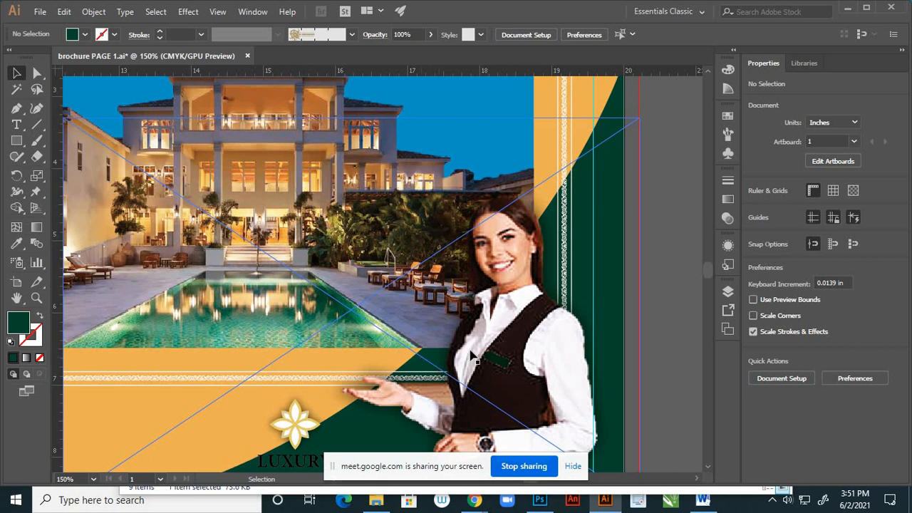
scroll(548, 289, down, 2)
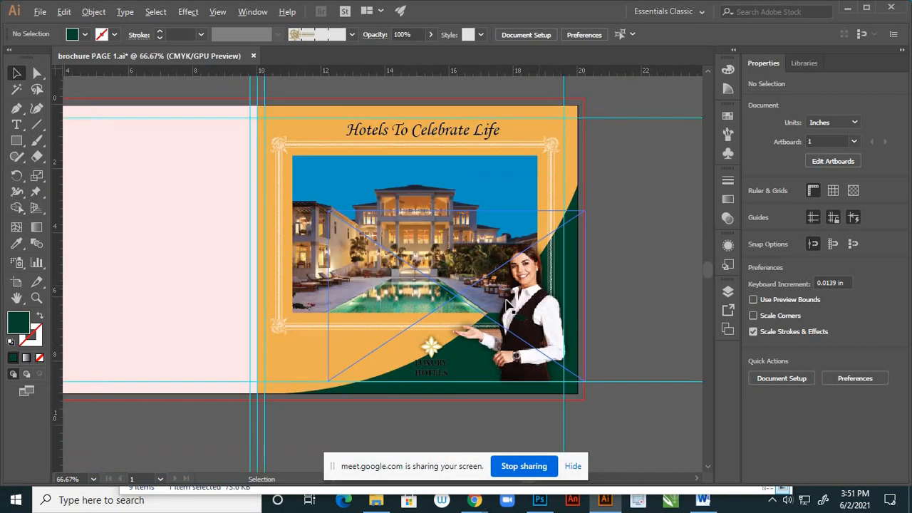
- Compare the cover with the curved green corner shape hidden and shown, leaving the shape visible
click(729, 293)
click(396, 390)
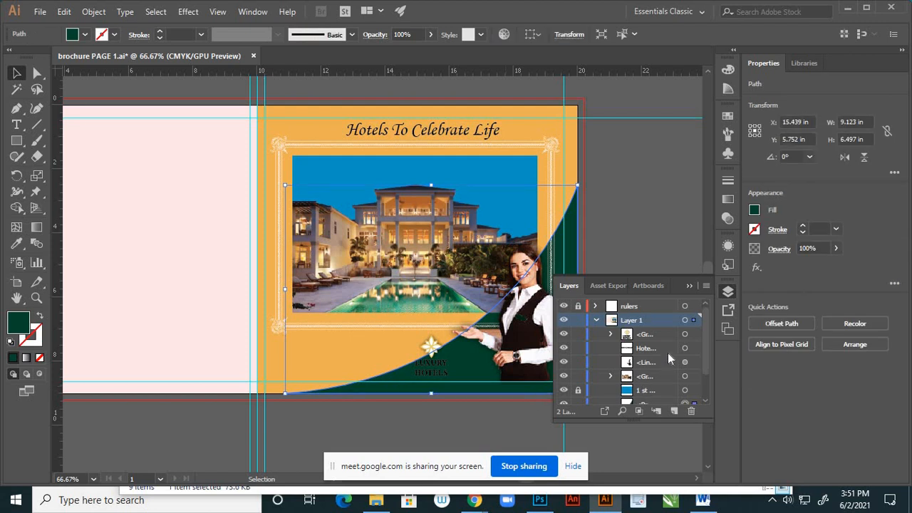
scroll(670, 352, down, 2)
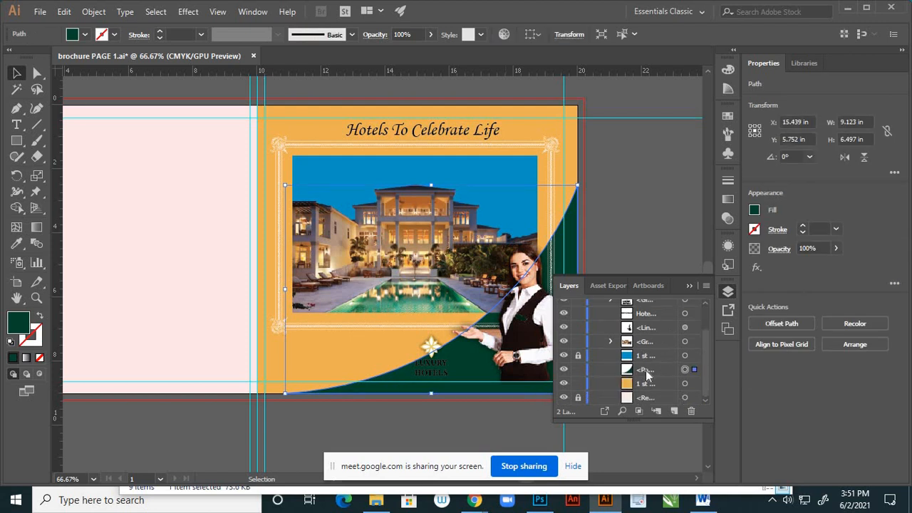
click(564, 370)
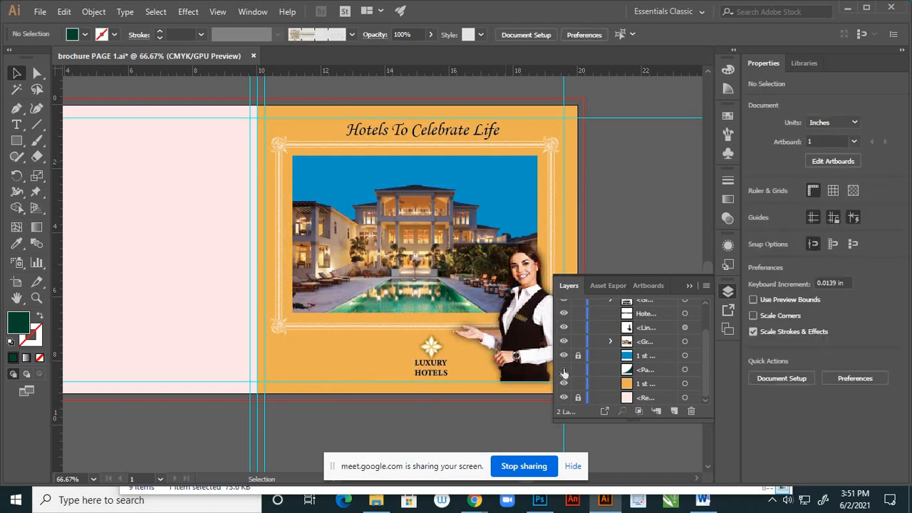
click(564, 370)
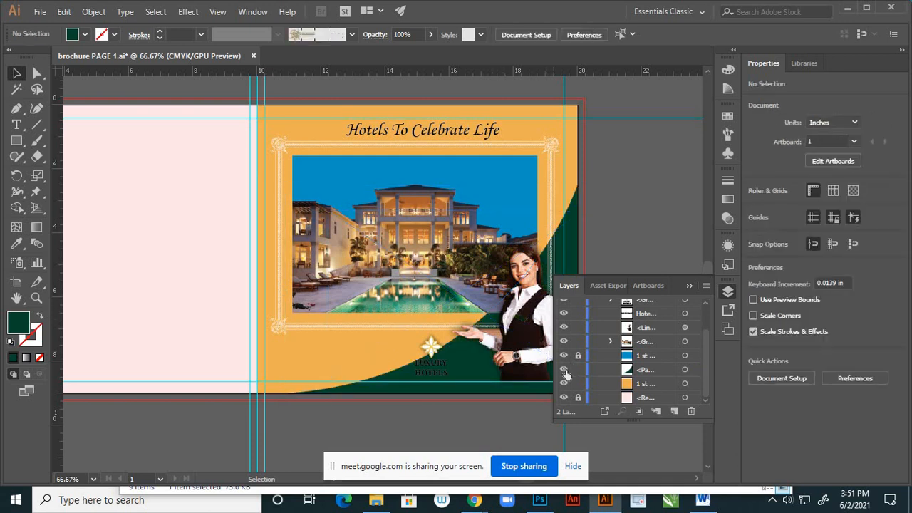
click(564, 370)
click(564, 369)
click(564, 370)
click(564, 370)
click(689, 286)
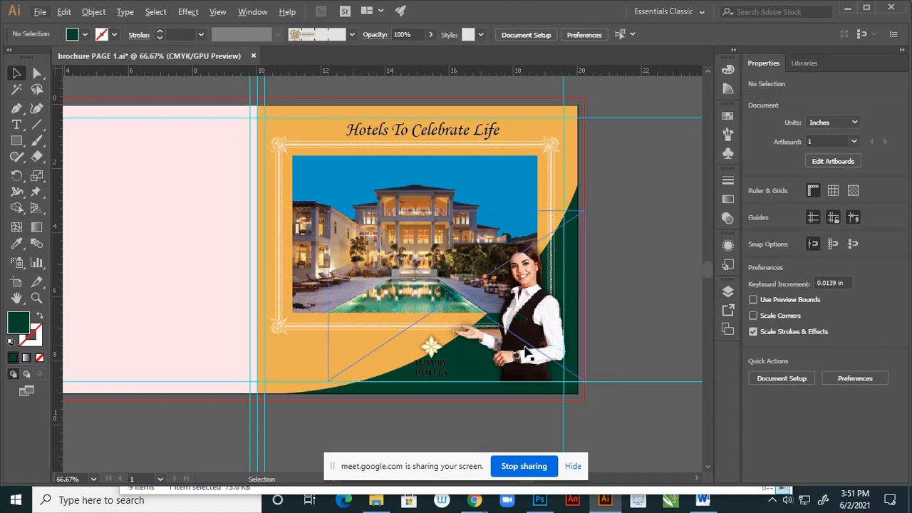
- Try to recolour the curved corner shape by setting the fill colour to pale mint C5FCE1
scroll(531, 355, down, 3)
scroll(536, 359, up, 3)
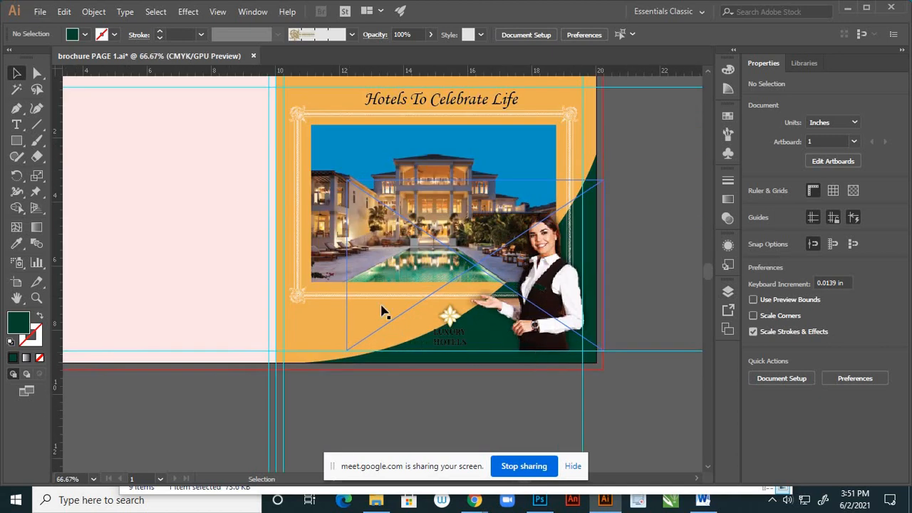
double_click(19, 325)
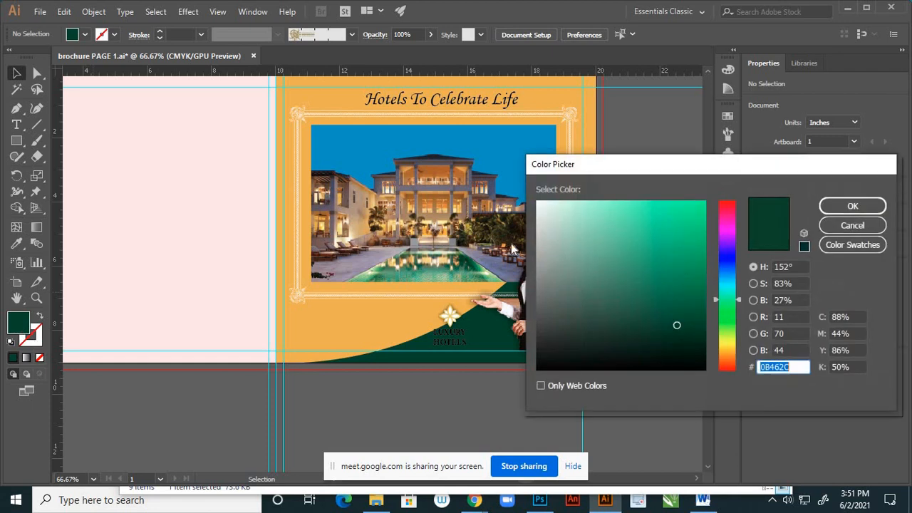
mouse_move(589, 240)
mouse_down()
mouse_move(592, 206)
mouse_move(574, 201)
mouse_up()
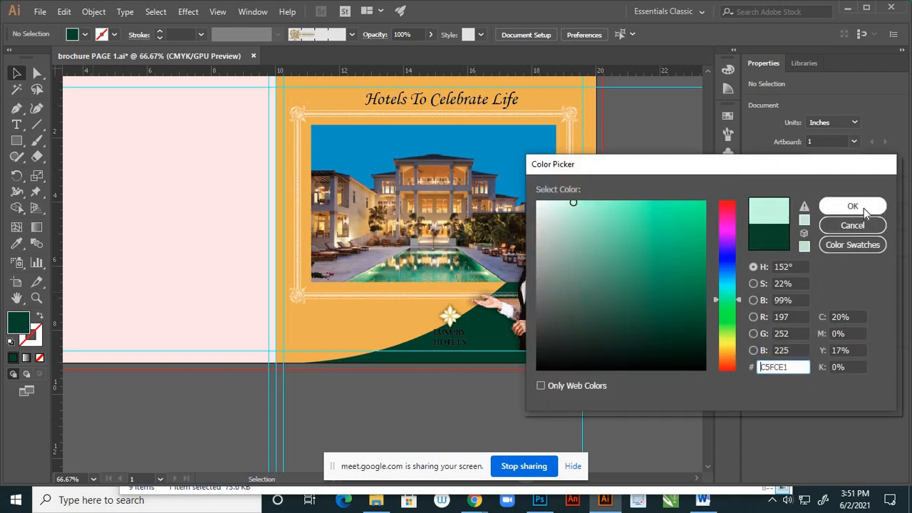
click(864, 208)
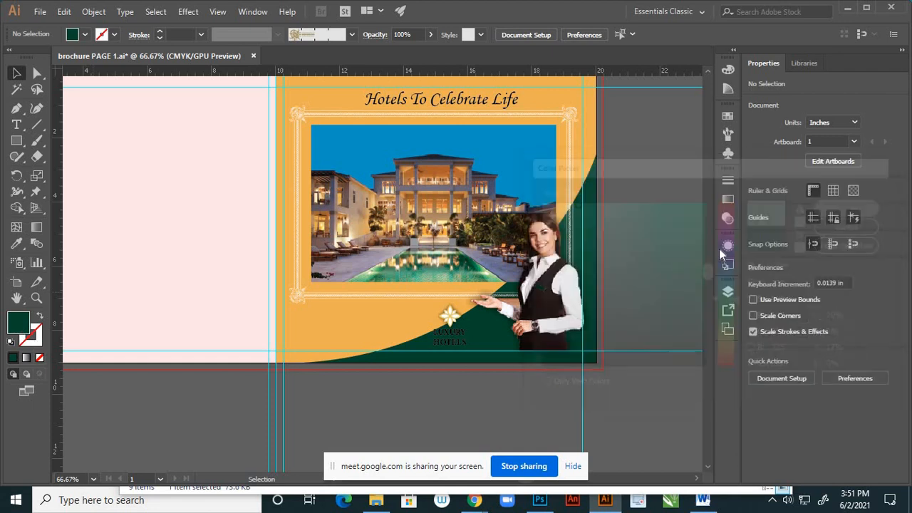
click(484, 342)
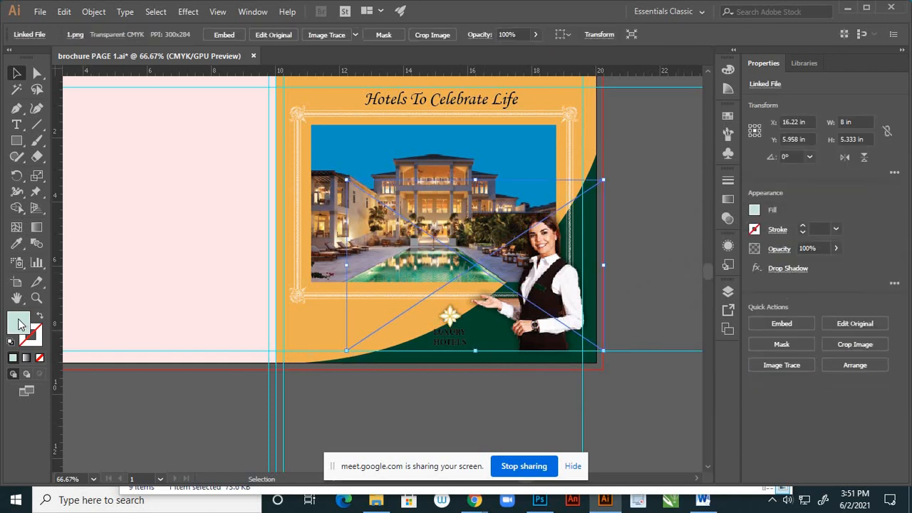
- Select the curved corner shape, recolour its fill pale mint green and check it against the logo and receptionist
click(368, 363)
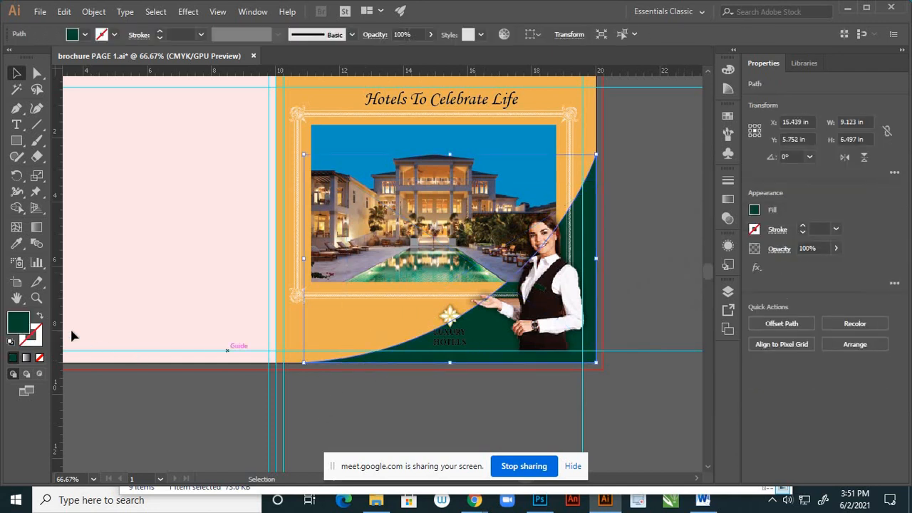
double_click(28, 323)
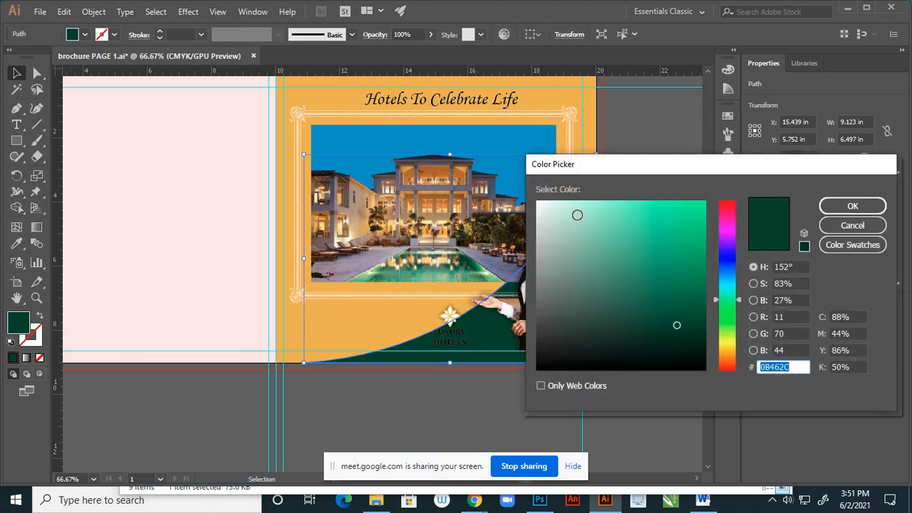
click(574, 208)
click(850, 207)
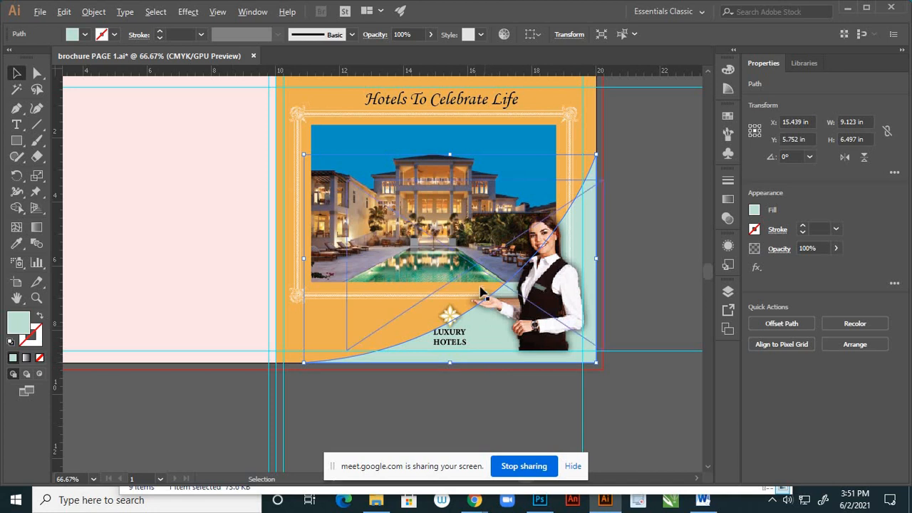
scroll(484, 285, up, 1)
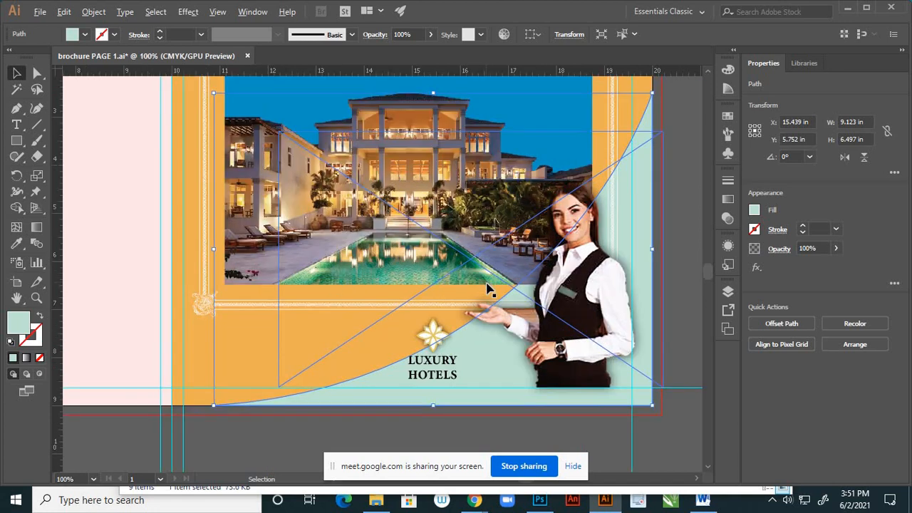
scroll(487, 287, down, 1)
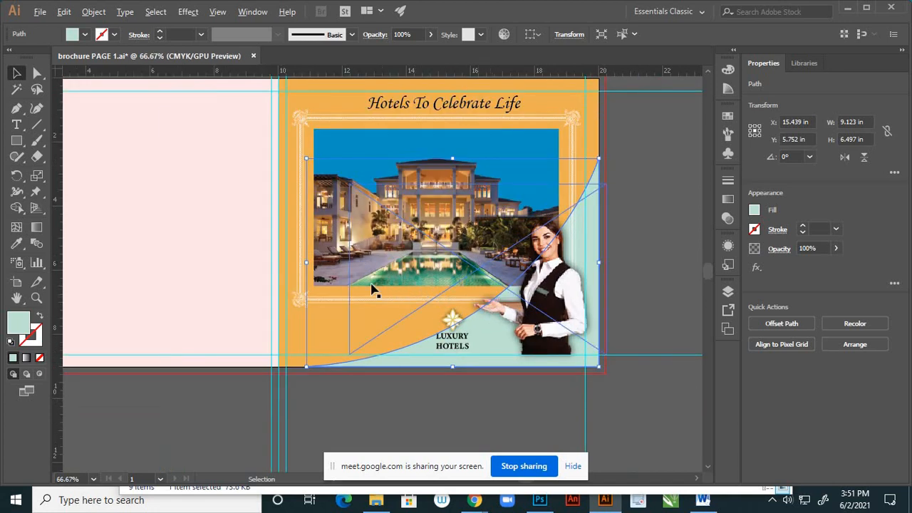
- Recolour the curved corner shape with orange sampled from the cover background, darken that fill to a golden brown and deselect it
key(i)
click(319, 333)
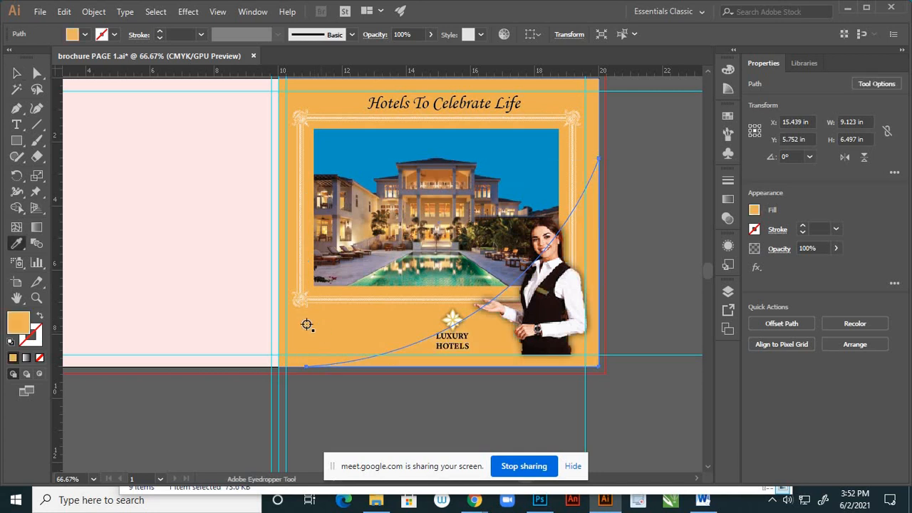
double_click(20, 322)
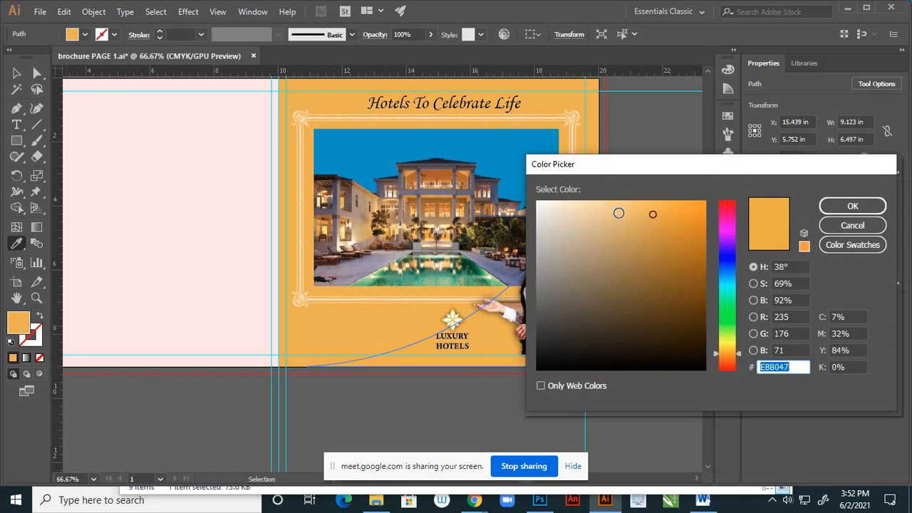
click(633, 238)
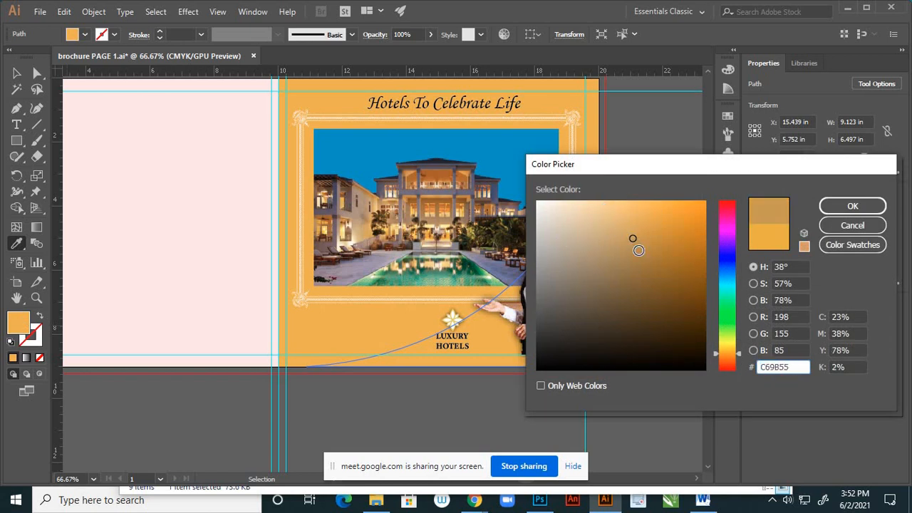
click(637, 252)
click(861, 208)
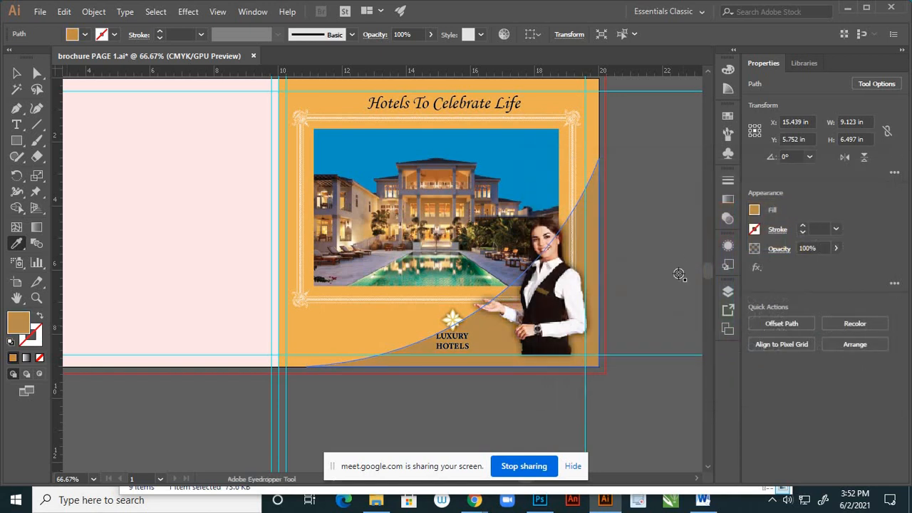
click(17, 74)
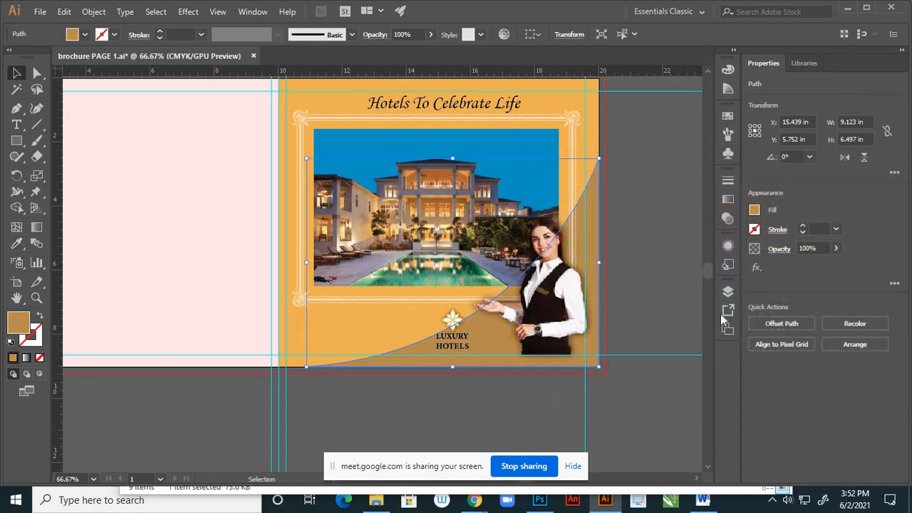
click(673, 280)
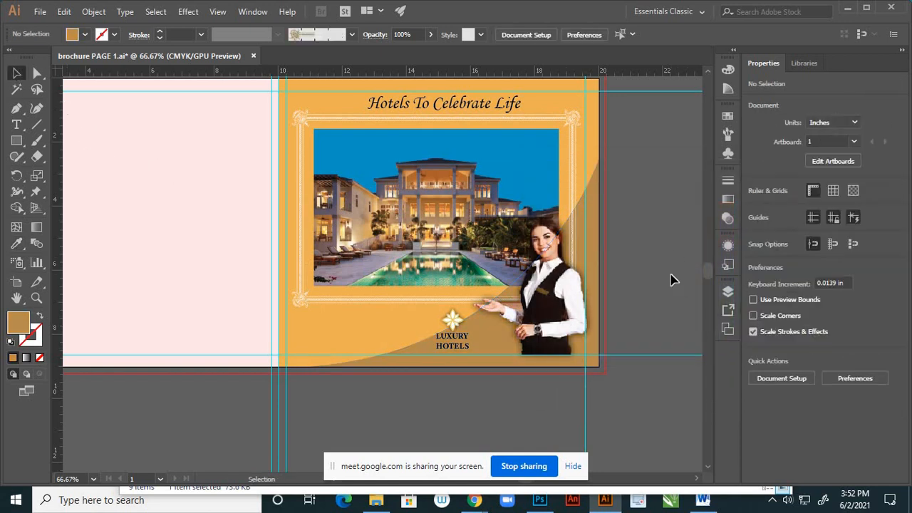
scroll(610, 286, down, 5)
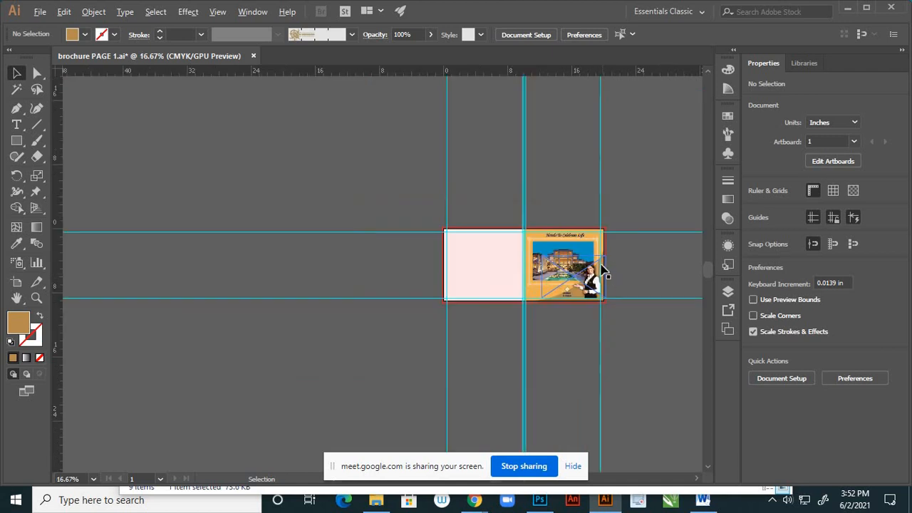
scroll(605, 278, up, 4)
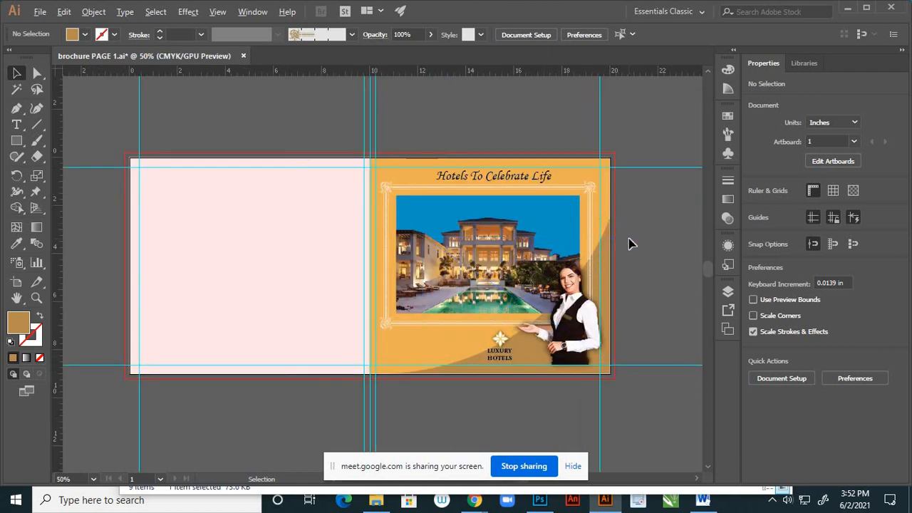
scroll(549, 314, up, 2)
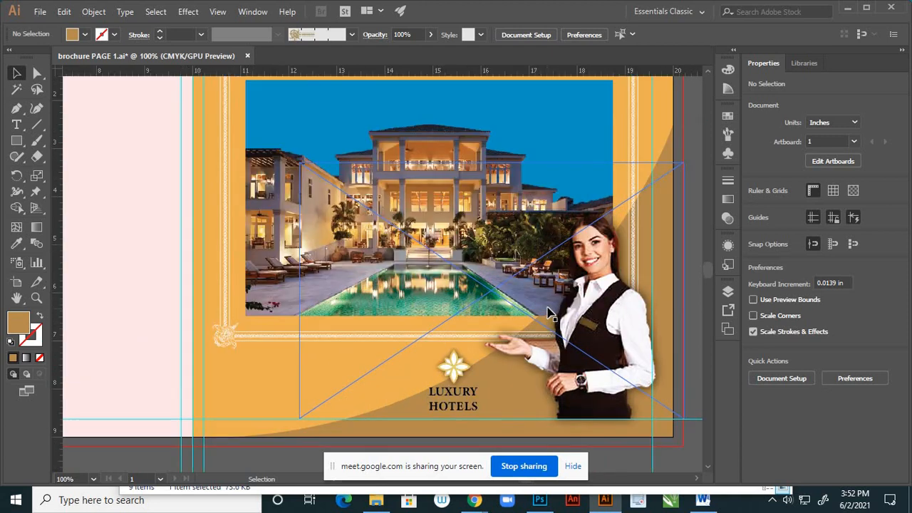
scroll(567, 286, down, 2)
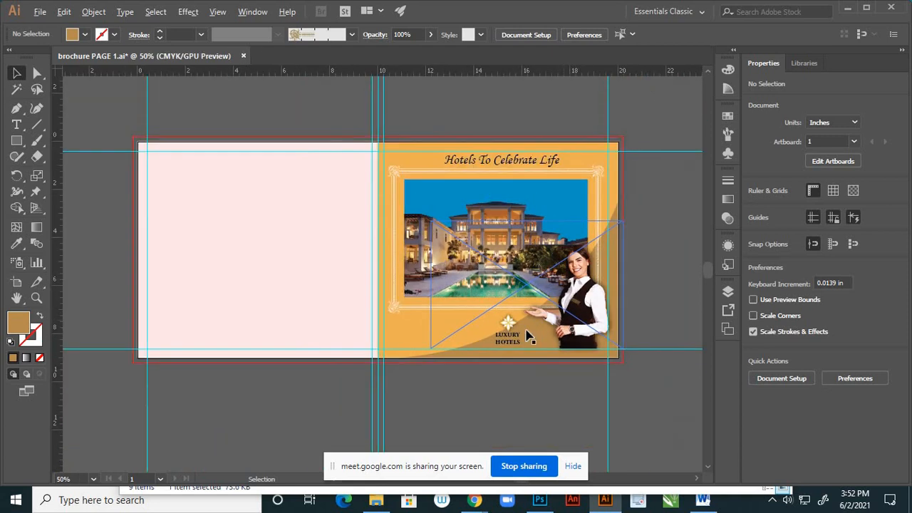
- Hide the golden-brown curved corner shape behind the receptionist and check the whole cover without it
scroll(533, 329, up, 1)
click(727, 293)
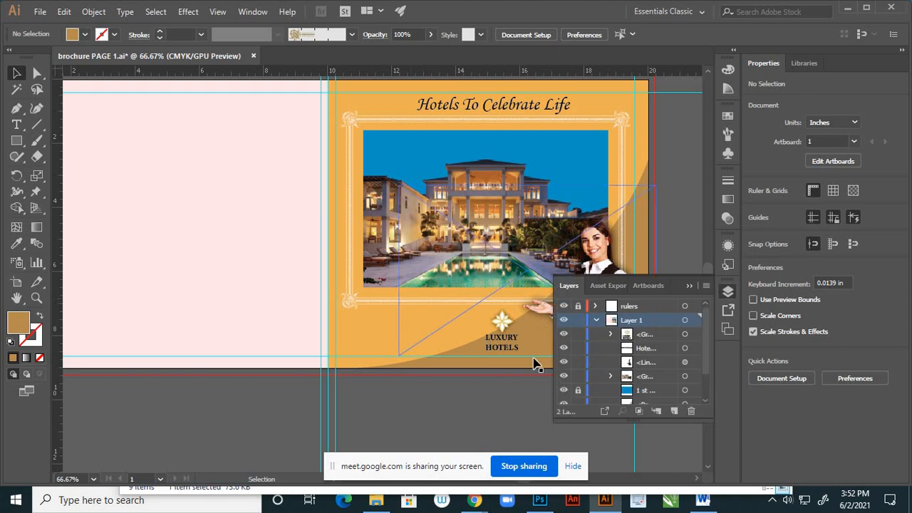
scroll(652, 369, down, 2)
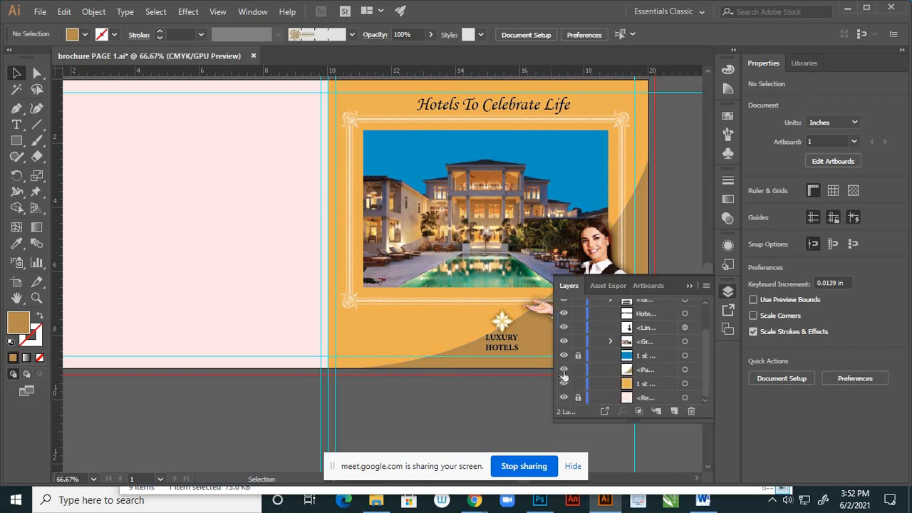
click(689, 288)
scroll(452, 336, down, 2)
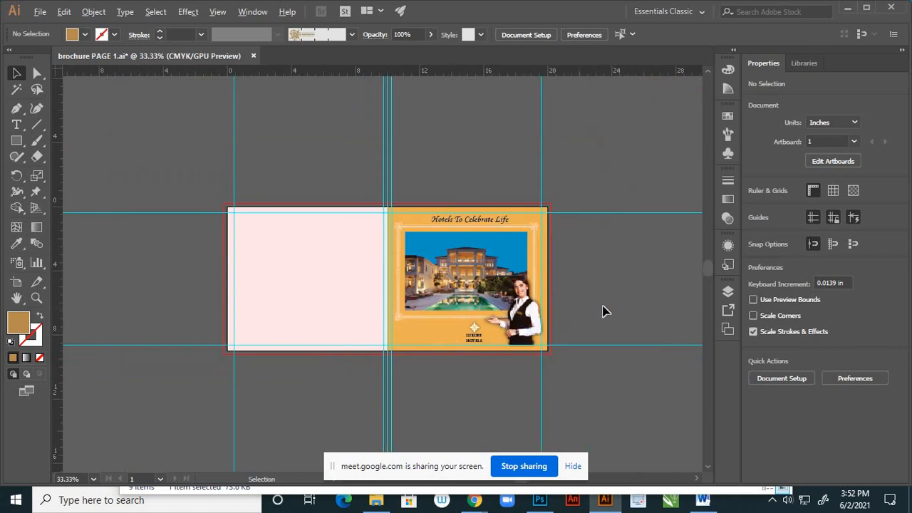
- Compare the cover with the golden-brown curved corner shape shown and hidden, leaving the shape hidden
scroll(605, 310, up, 1)
click(727, 291)
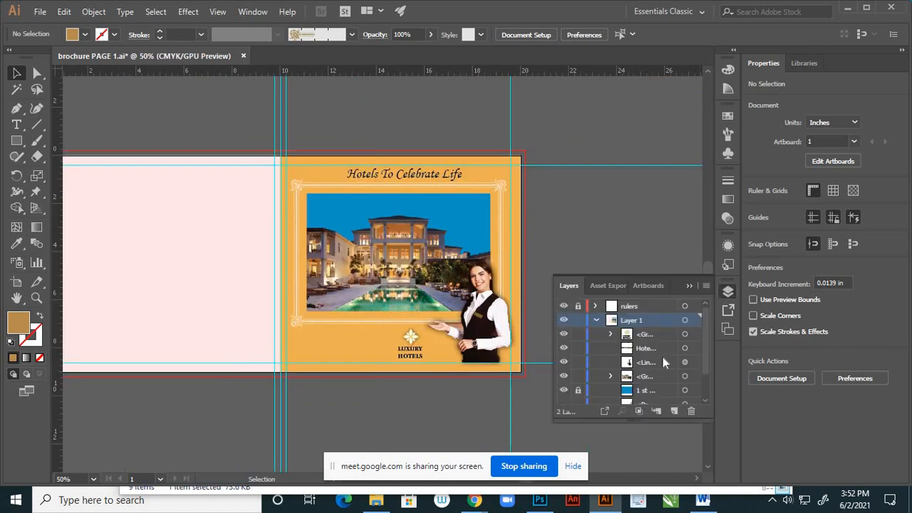
scroll(578, 396, down, 2)
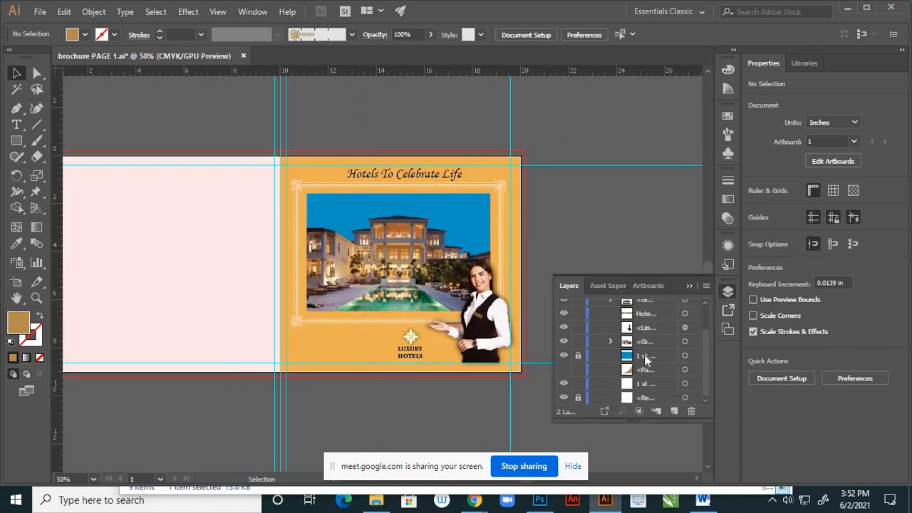
click(564, 370)
click(564, 370)
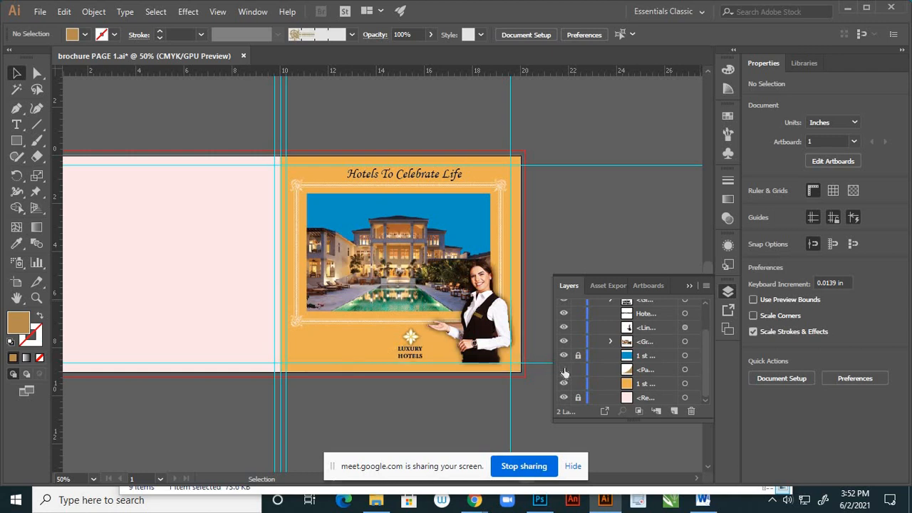
click(564, 370)
click(564, 370)
click(563, 369)
click(564, 369)
click(563, 370)
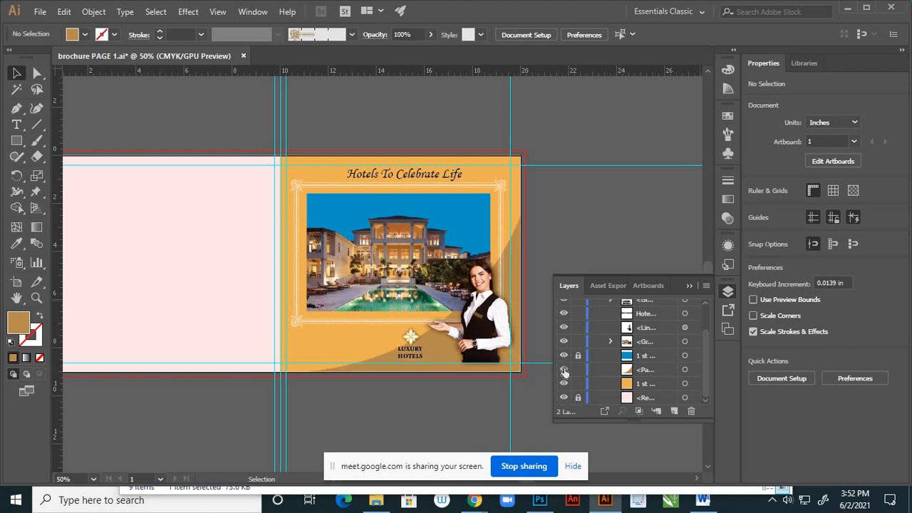
click(564, 371)
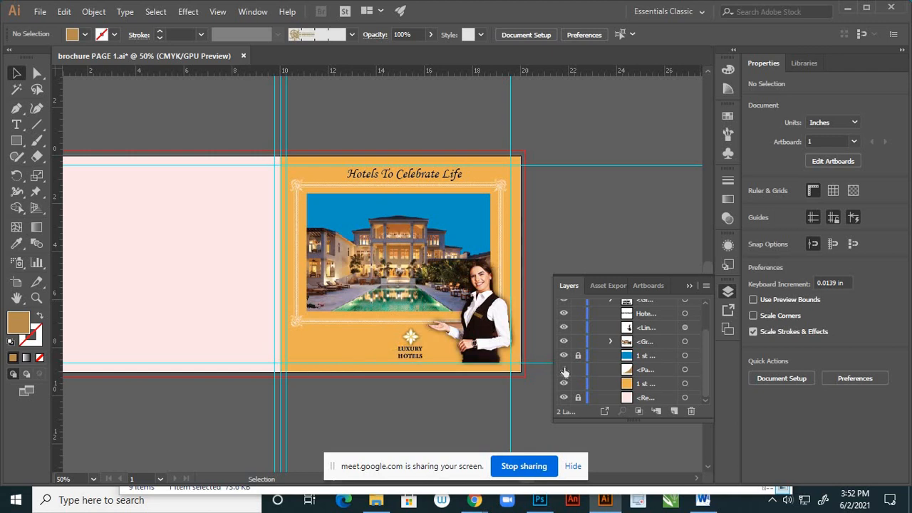
click(689, 286)
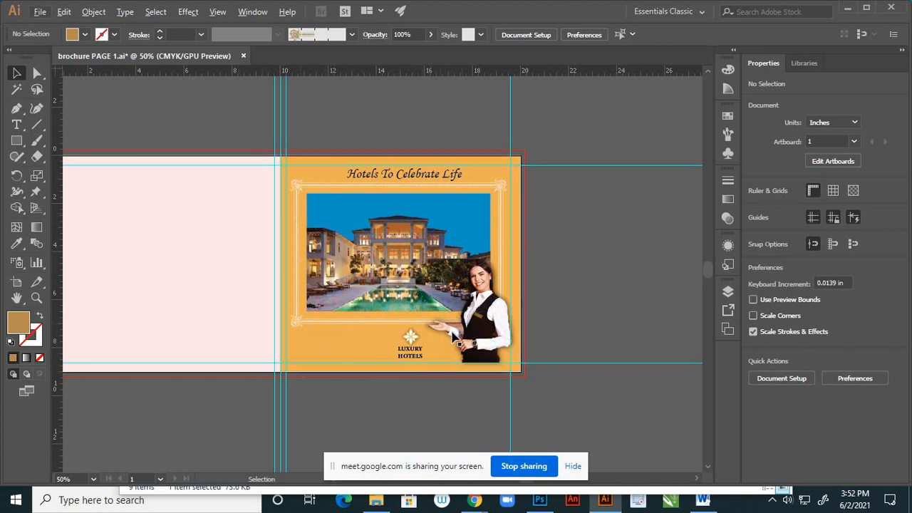
- Ungroup the ornate border frame from the hotel photo and clear the selection
scroll(277, 267, up, 3)
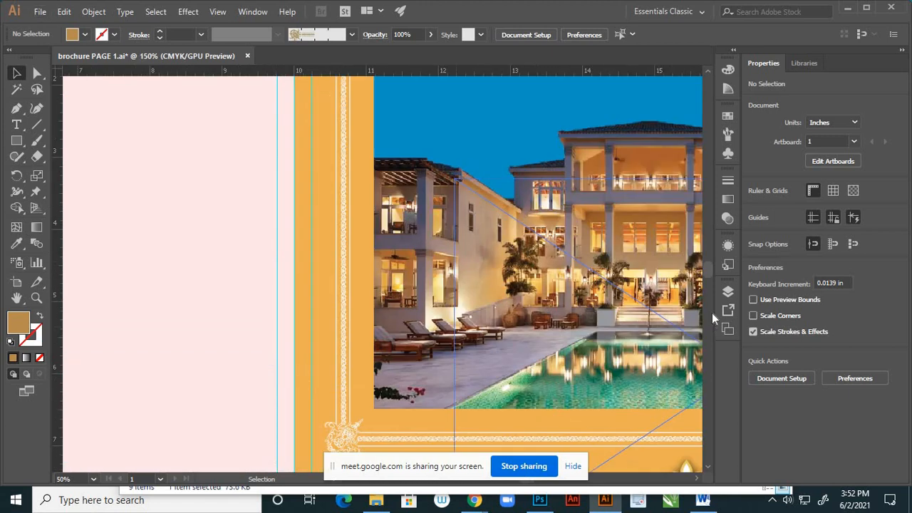
click(728, 291)
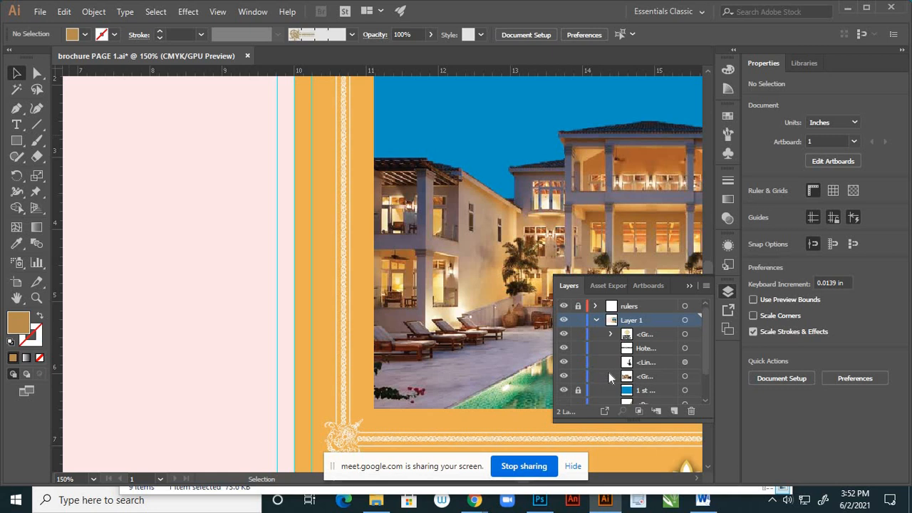
click(346, 369)
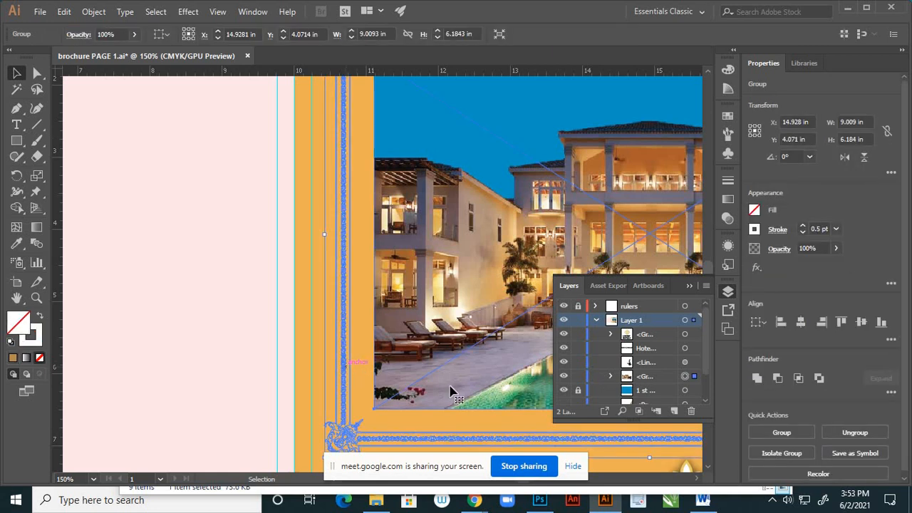
right_click(346, 356)
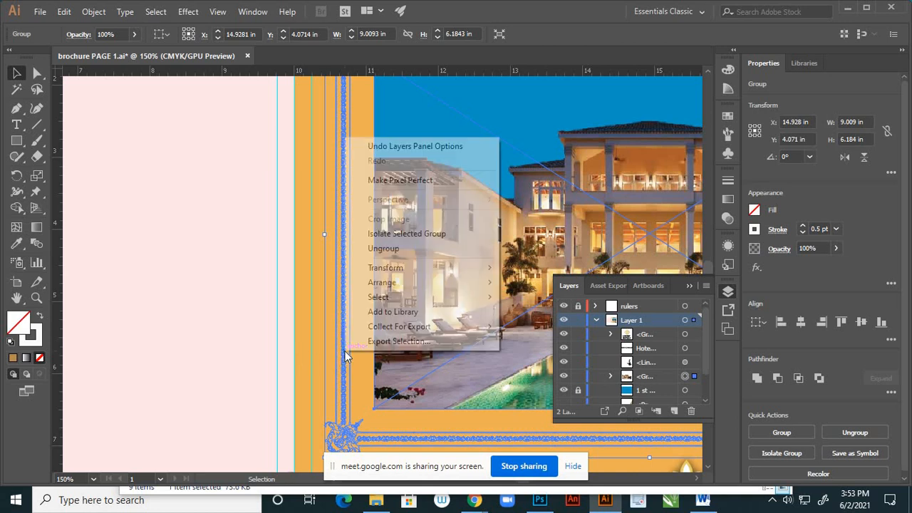
click(384, 248)
click(276, 316)
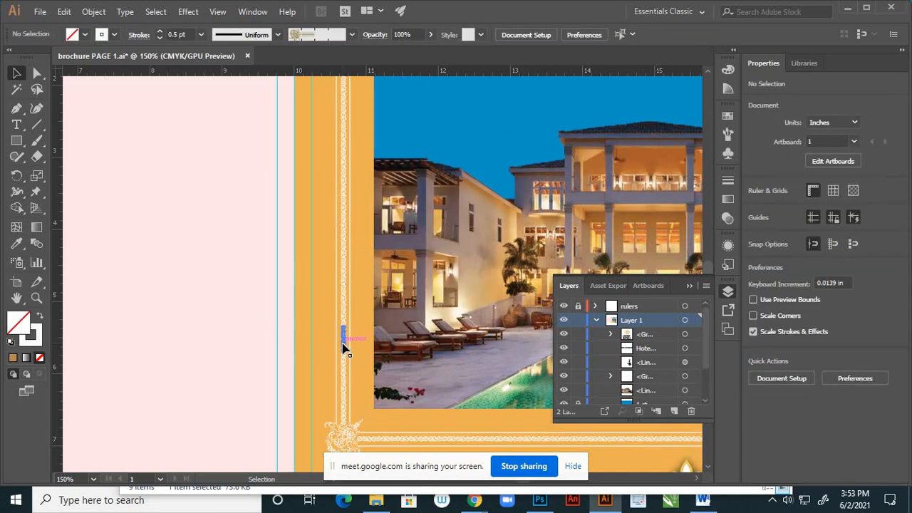
- Recolour the ornate border frame's stroke dark green 2A4C0C and deselect it
click(342, 347)
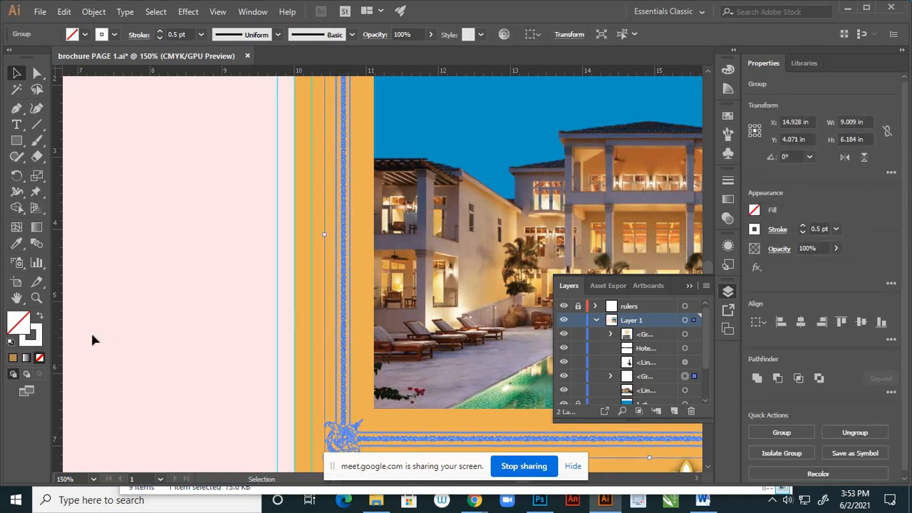
click(41, 332)
double_click(41, 332)
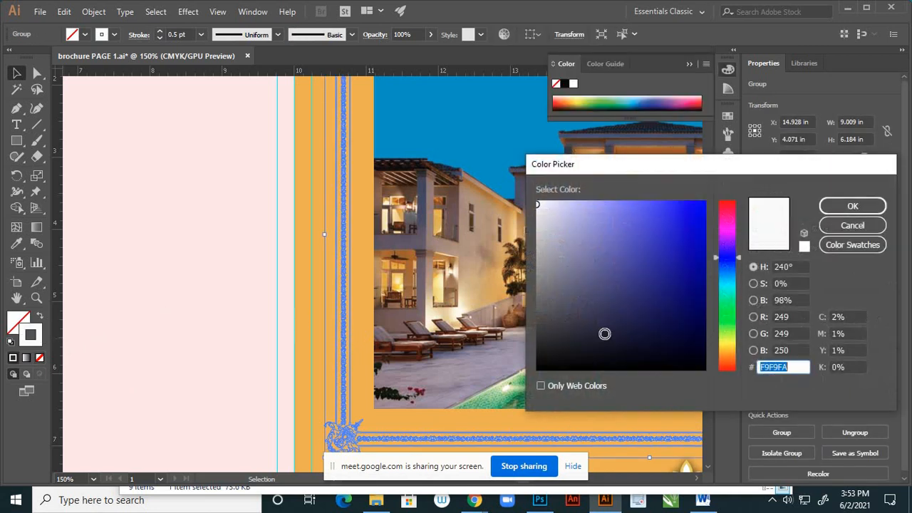
click(727, 328)
mouse_move(678, 278)
mouse_down()
mouse_move(692, 310)
mouse_move(679, 319)
mouse_up()
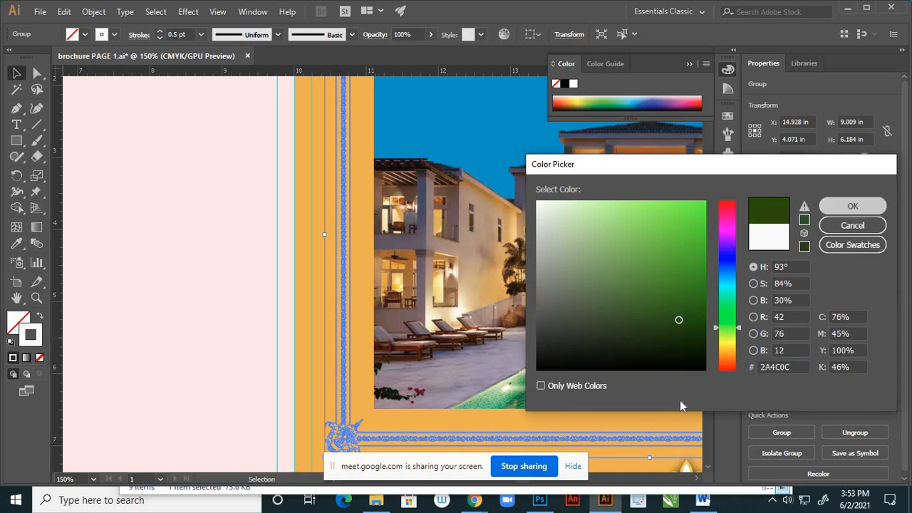
click(852, 206)
click(118, 234)
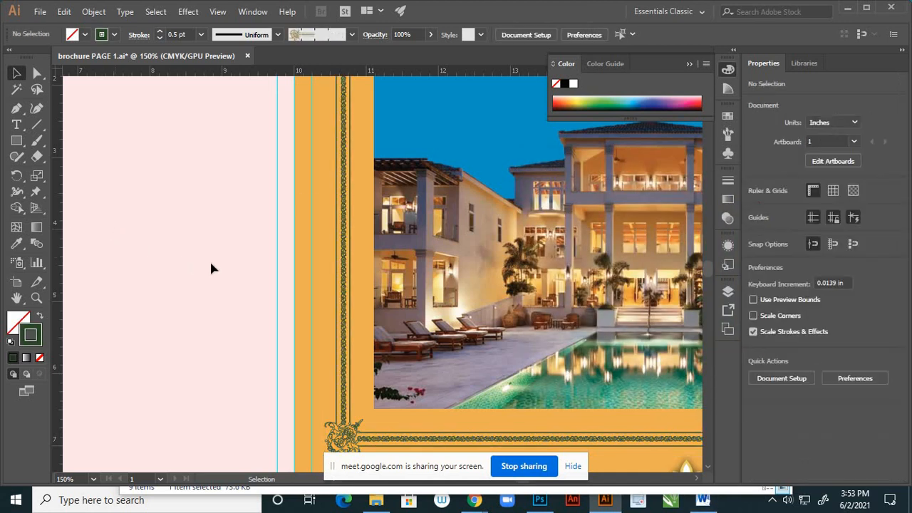
- Examine the cover with the dark green frame at several magnifications, checking it against the title, photo and receptionist
scroll(229, 267, down, 3)
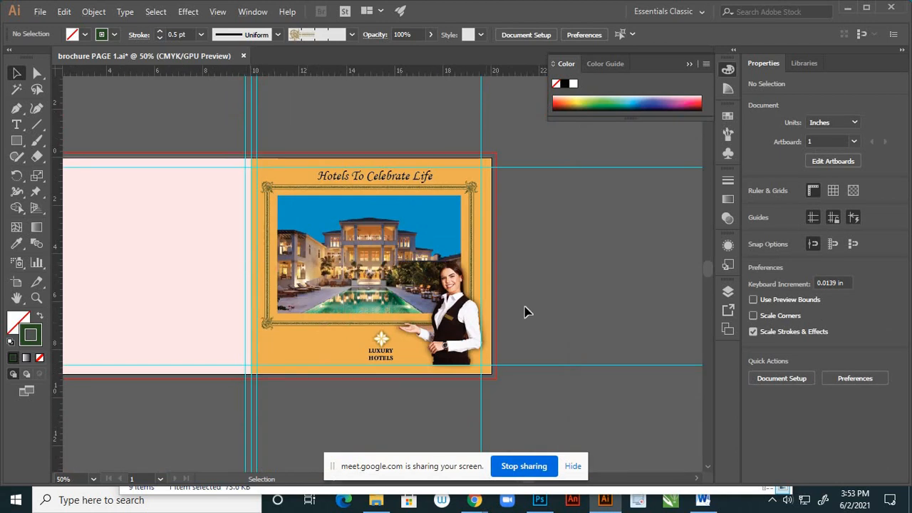
scroll(525, 308, down, 2)
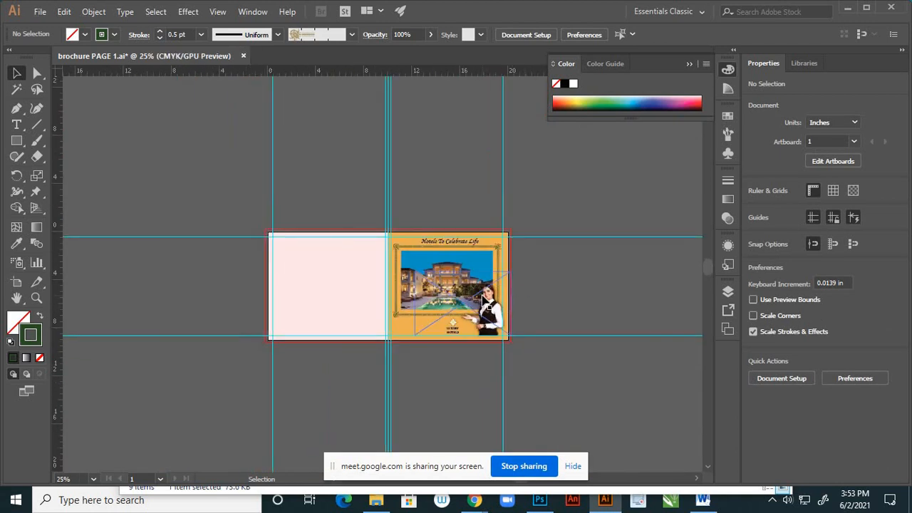
scroll(476, 301, up, 3)
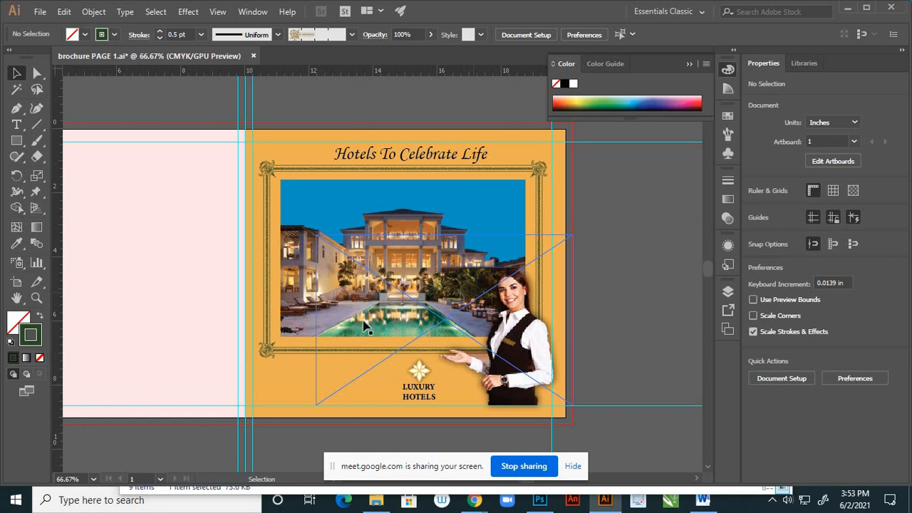
scroll(235, 287, up, 1)
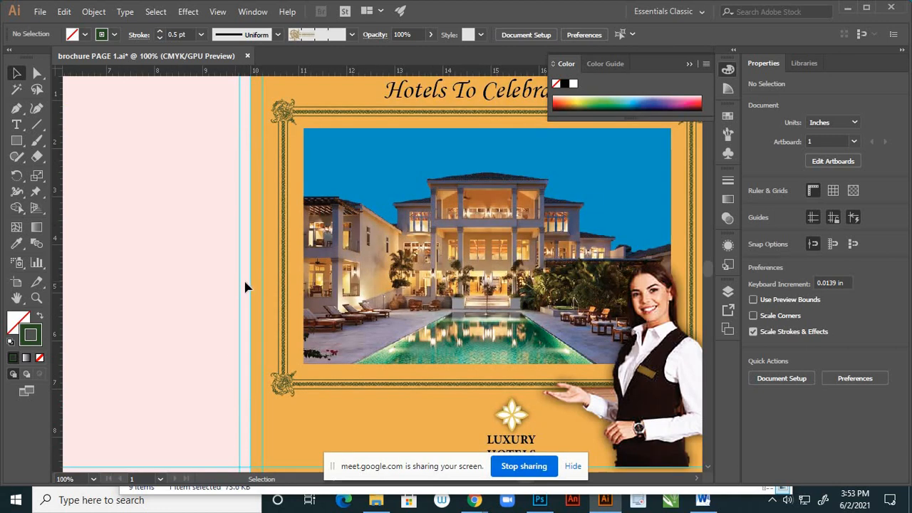
scroll(452, 293, down, 2)
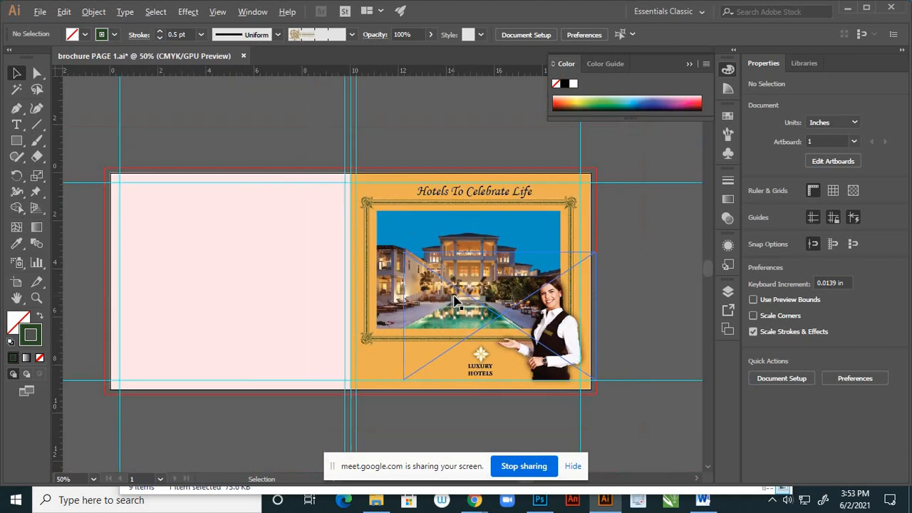
scroll(645, 318, down, 2)
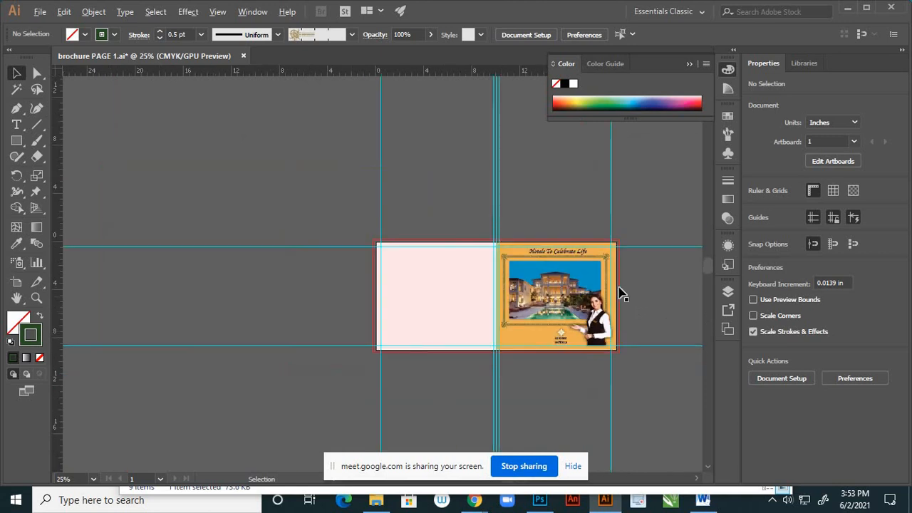
scroll(621, 295, up, 2)
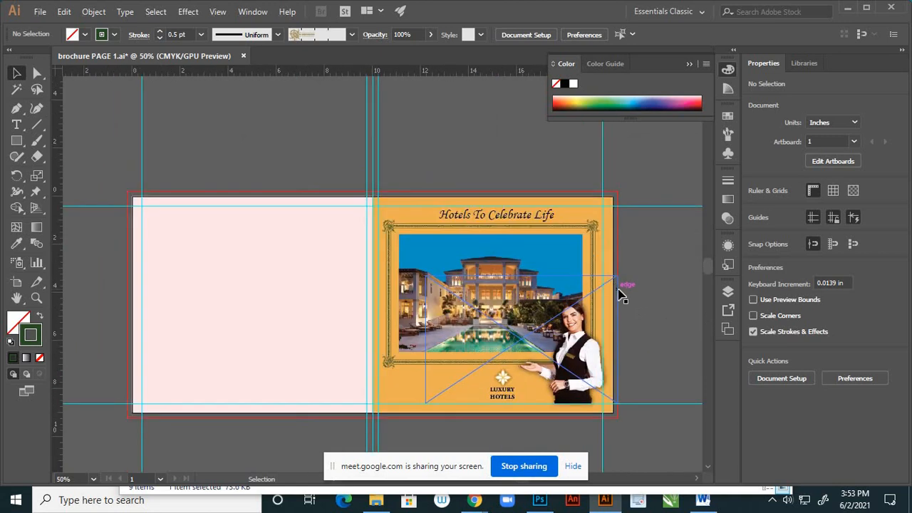
scroll(515, 226, up, 2)
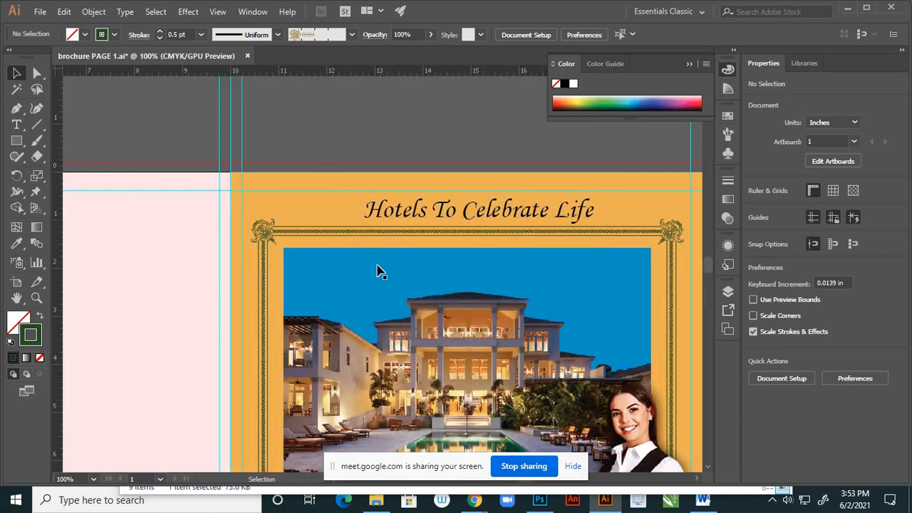
scroll(552, 231, down, 1)
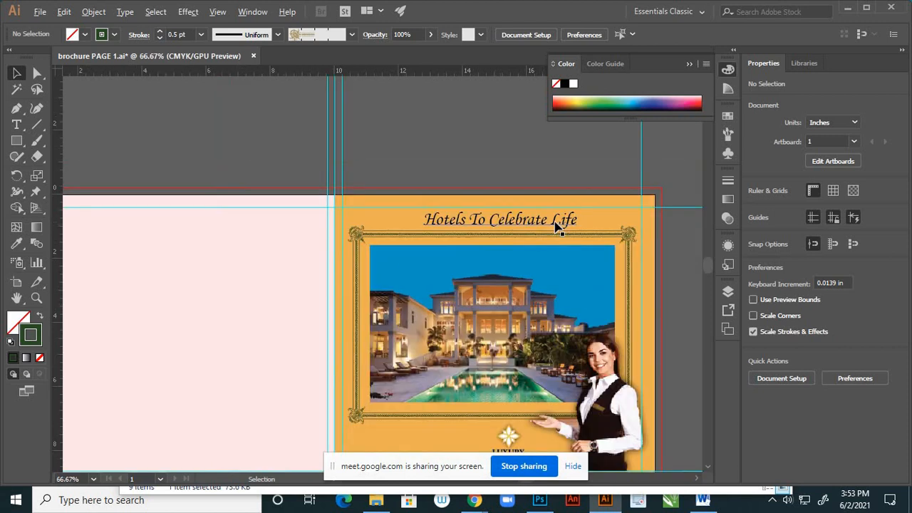
- Set the fill of the "Hotels To Celebrate Life" title to white ffffff and deselect it
scroll(574, 225, up, 3)
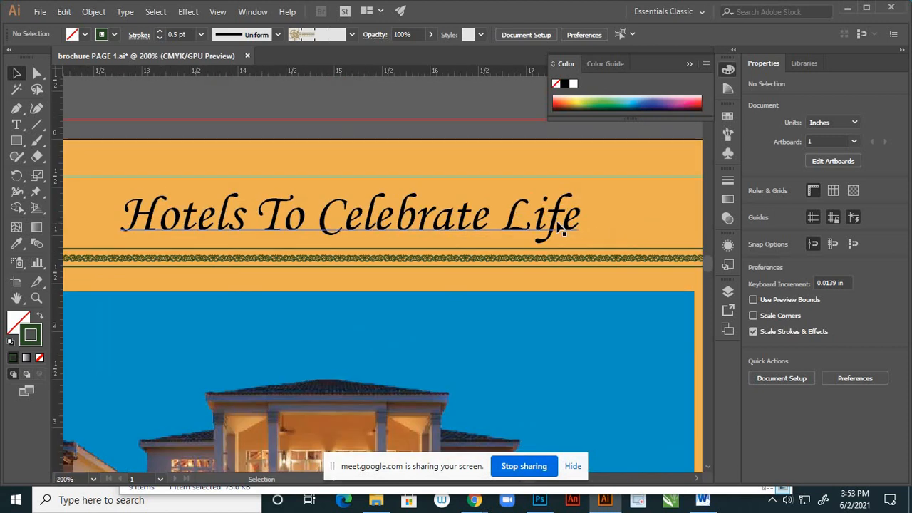
click(561, 226)
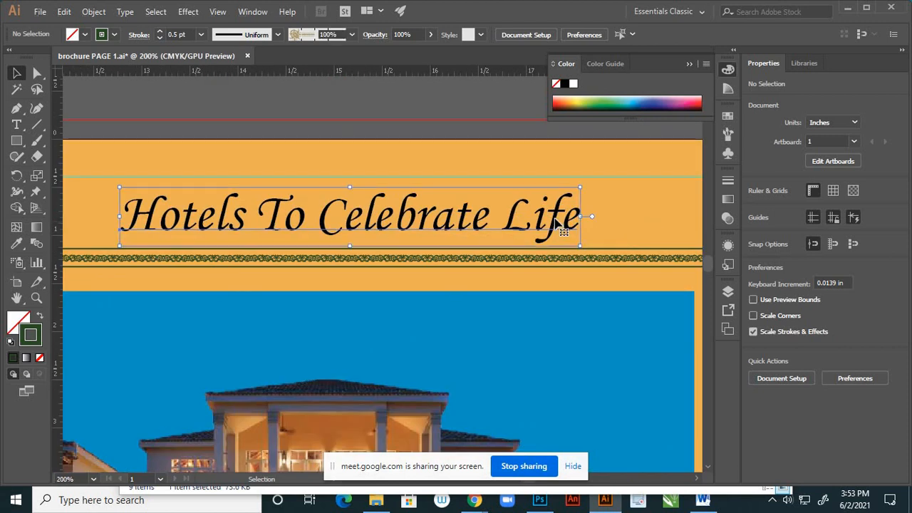
double_click(19, 324)
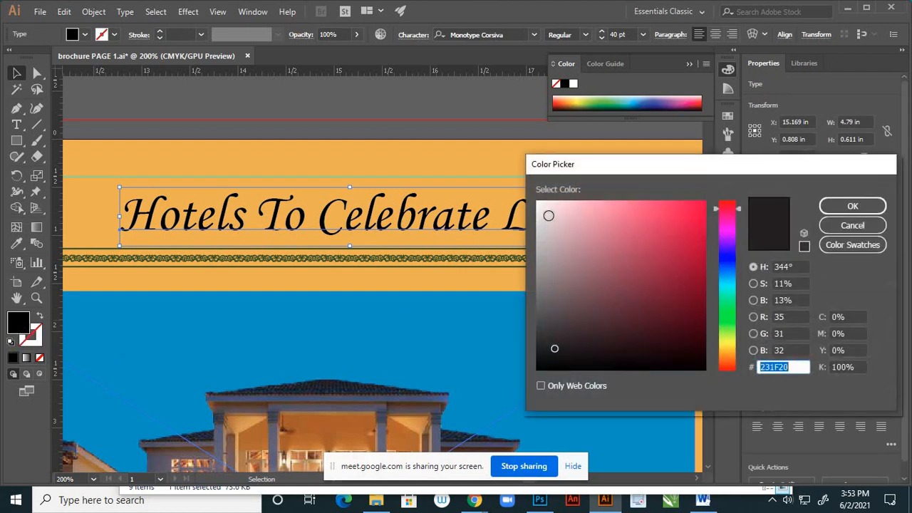
text(ffffff)
click(841, 206)
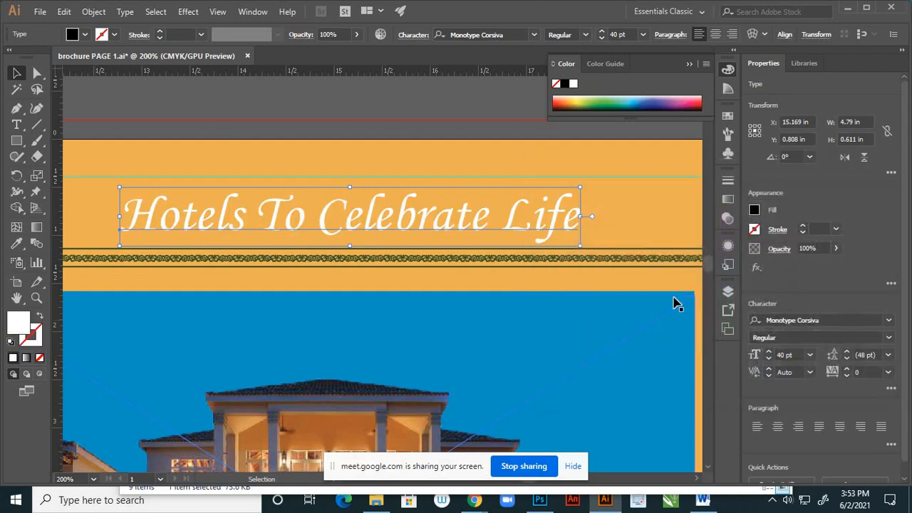
click(583, 276)
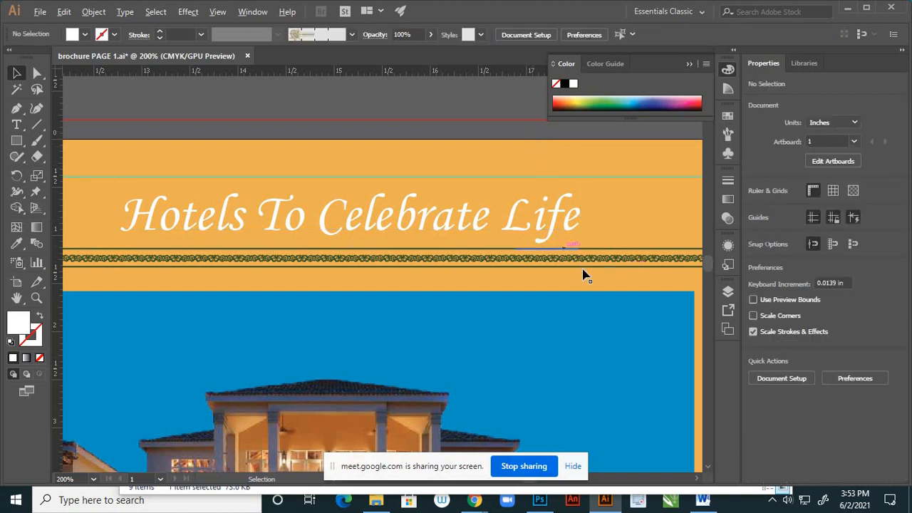
- View the cover at actual size and inspect the white title above the dark green frame
scroll(583, 276, down, 4)
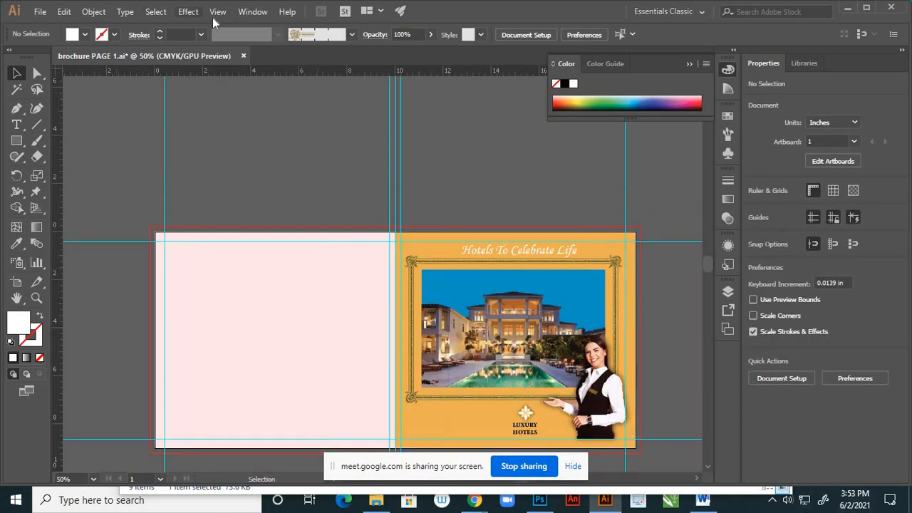
click(217, 11)
click(248, 181)
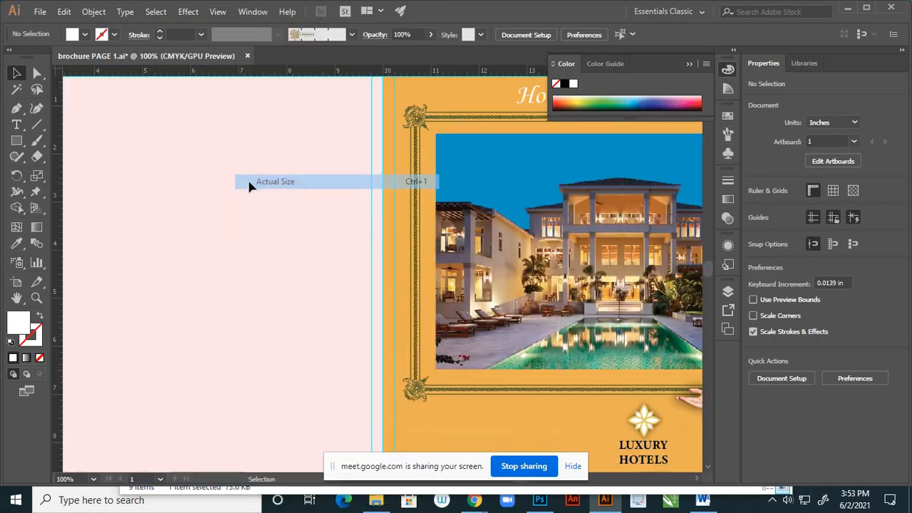
key(h)
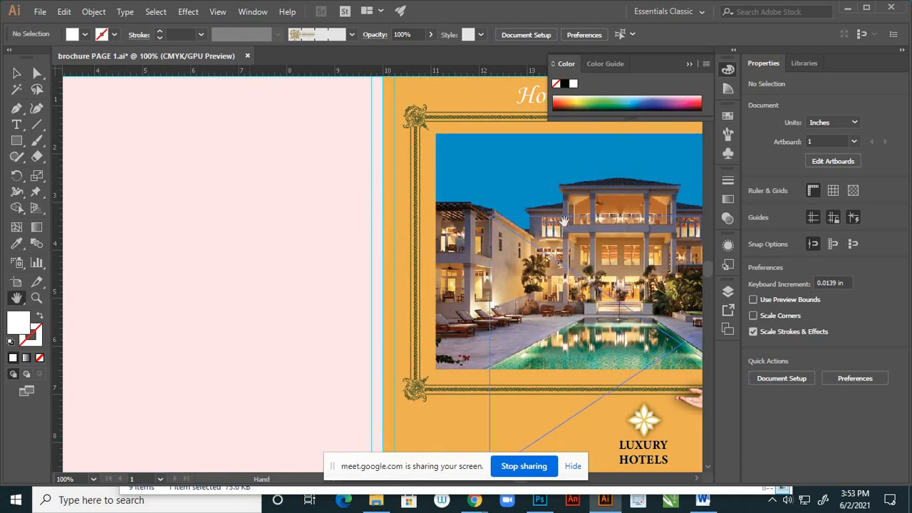
drag(607, 184, 428, 354)
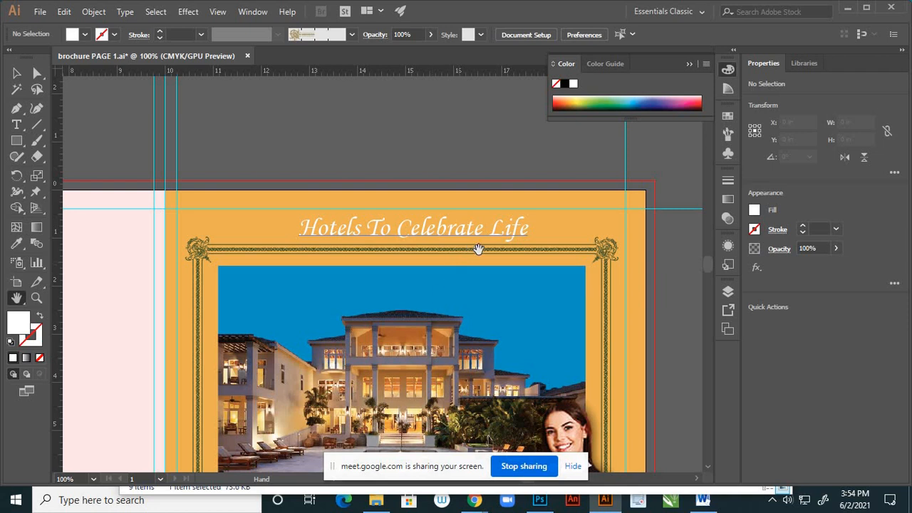
scroll(425, 226, up, 2)
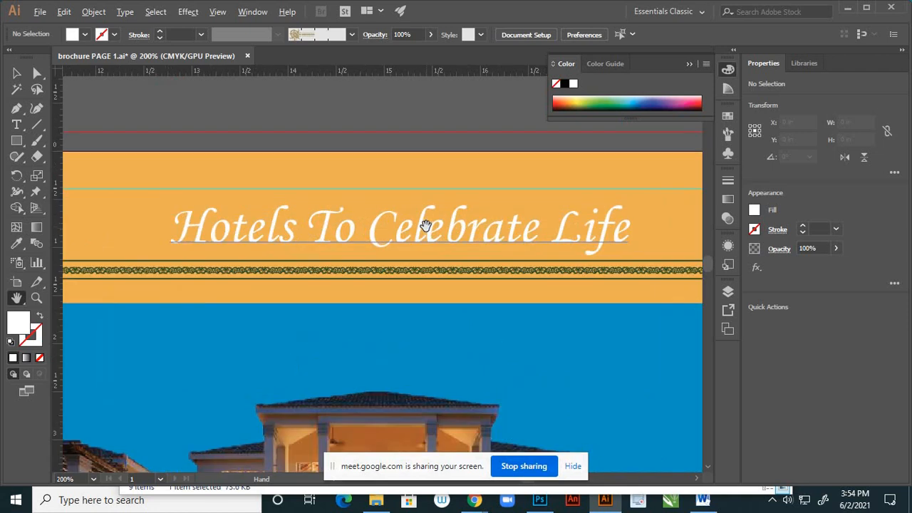
drag(490, 270, 589, 336)
drag(468, 280, 496, 292)
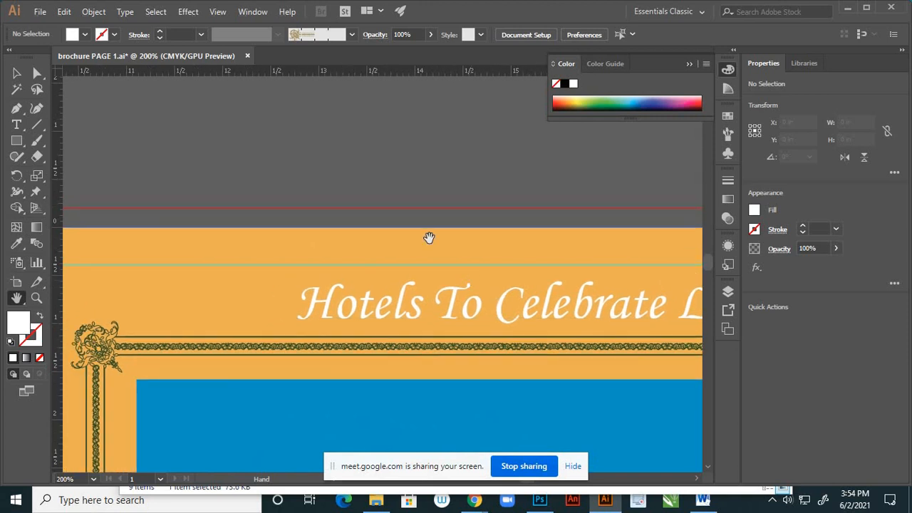
click(189, 12)
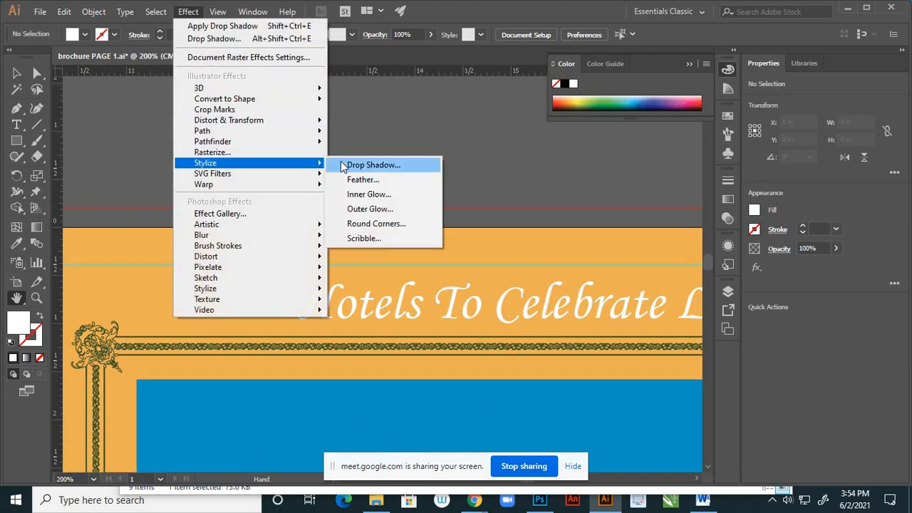
click(342, 164)
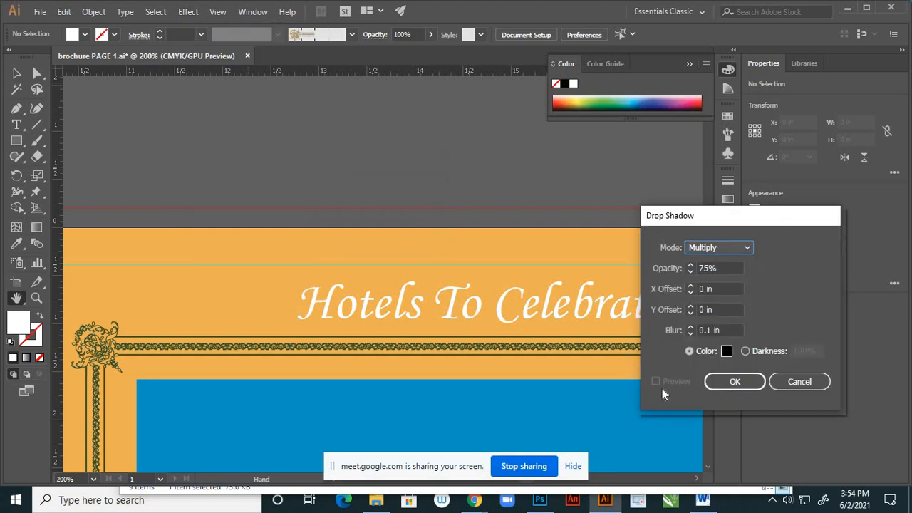
click(798, 382)
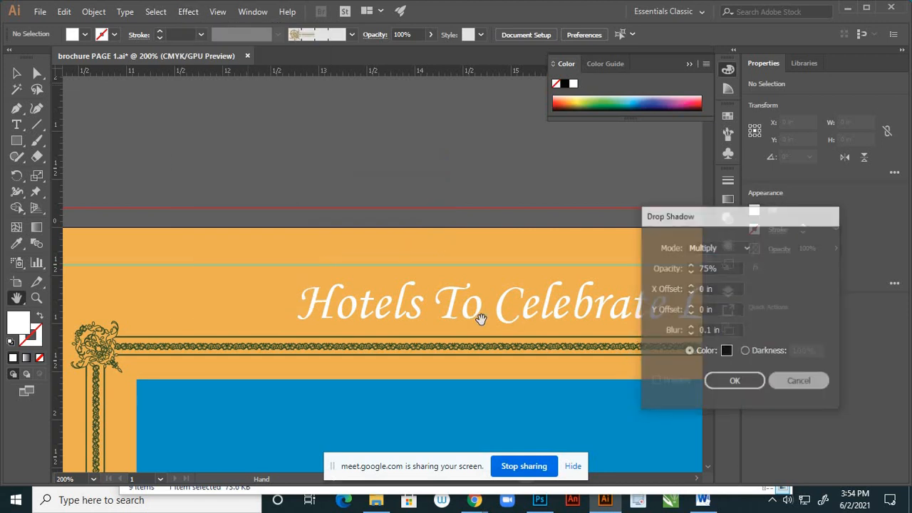
- Start a Multiply drop shadow on the "Hotels To Celebrate Life" title with preview on, and set its blur to 0 in
key(v)
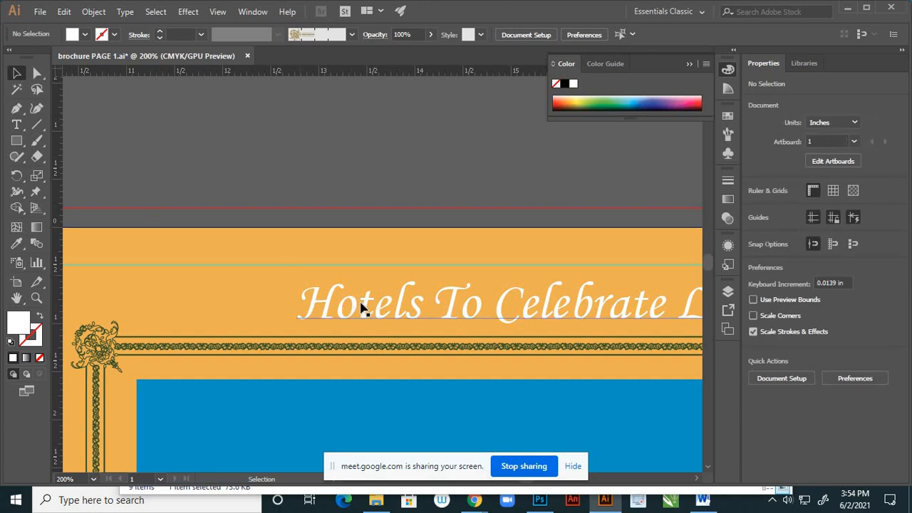
click(365, 309)
click(189, 14)
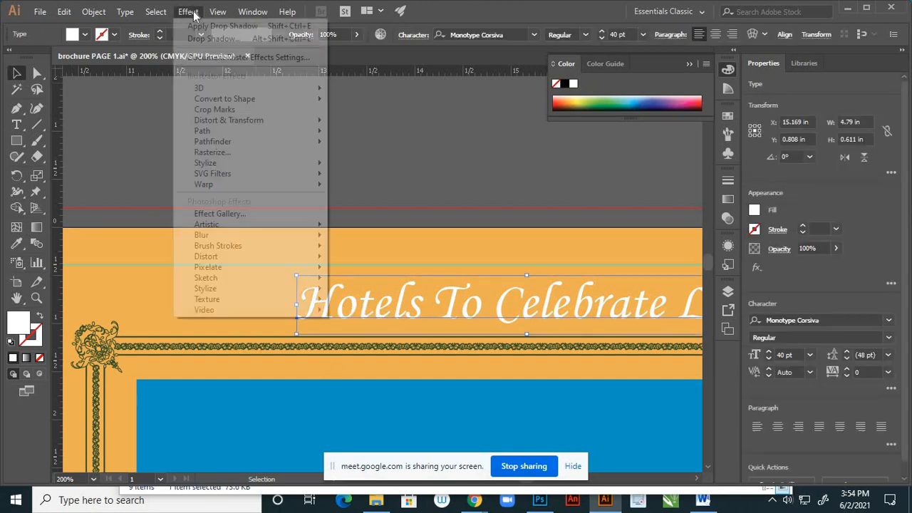
mouse_move(321, 166)
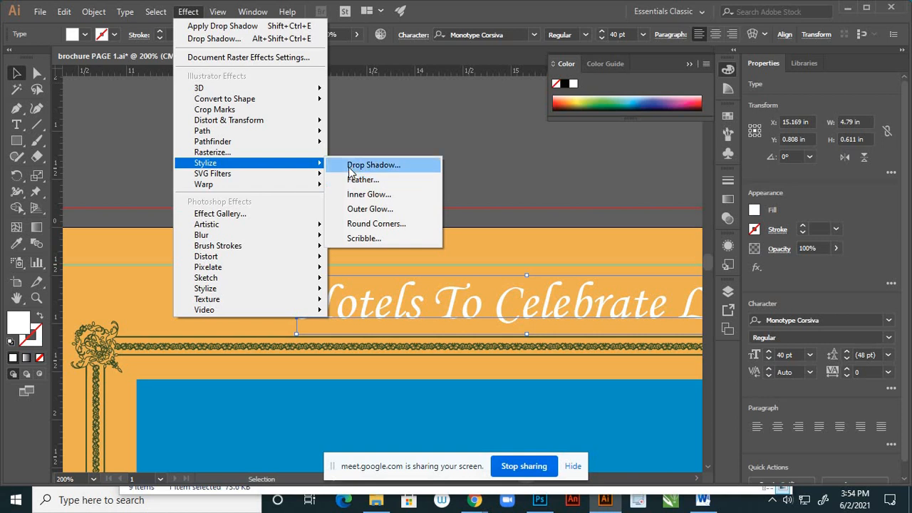
click(349, 166)
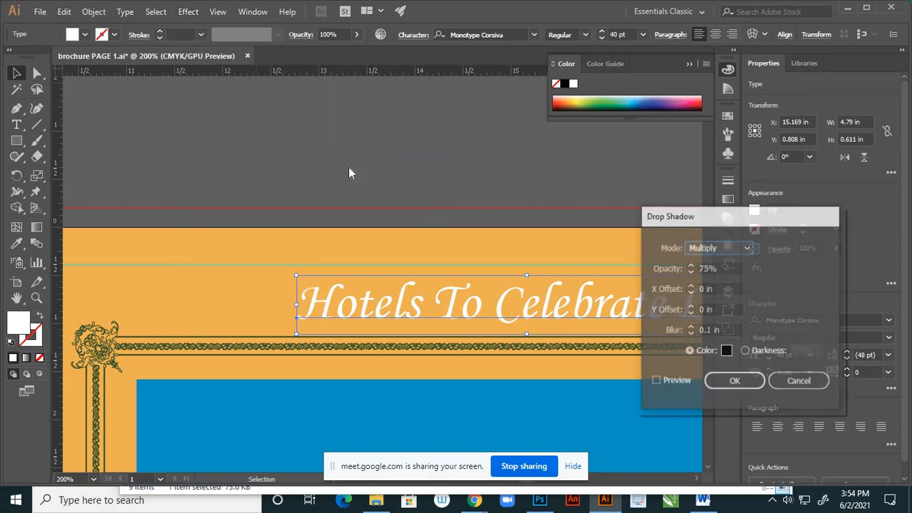
click(657, 382)
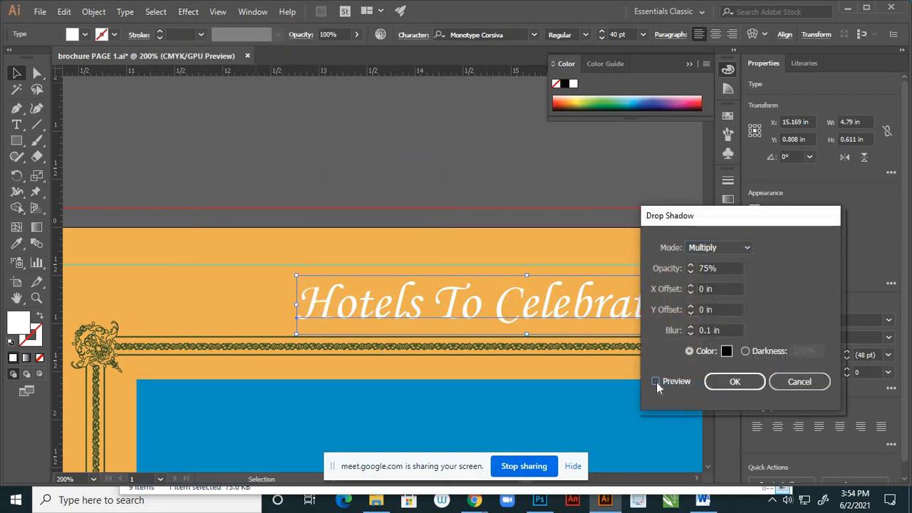
click(690, 327)
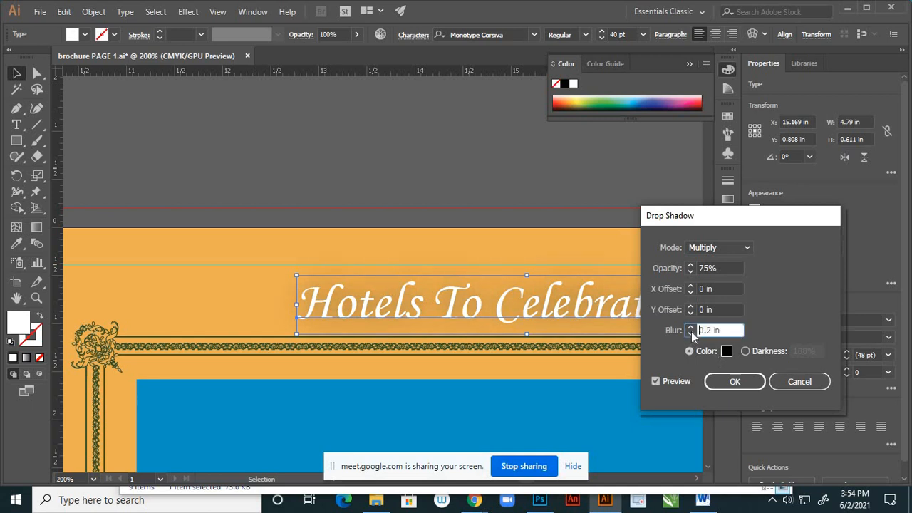
click(691, 333)
click(691, 333)
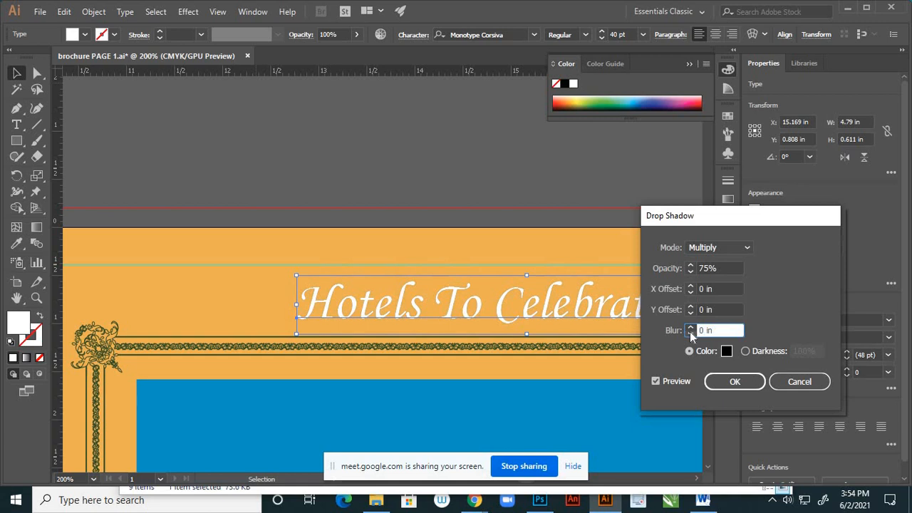
- Try Y offsets of -0.1, 0.1 and 0.01 in for the title's drop shadow
click(691, 312)
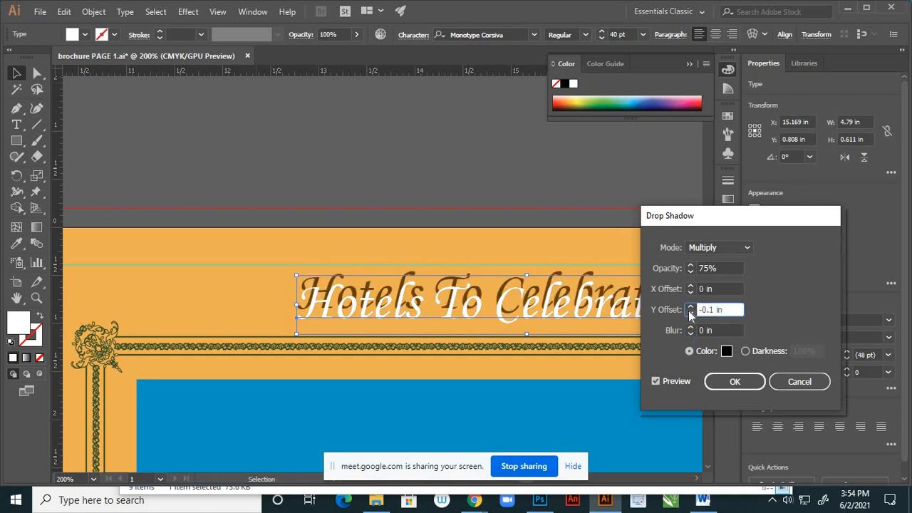
click(690, 306)
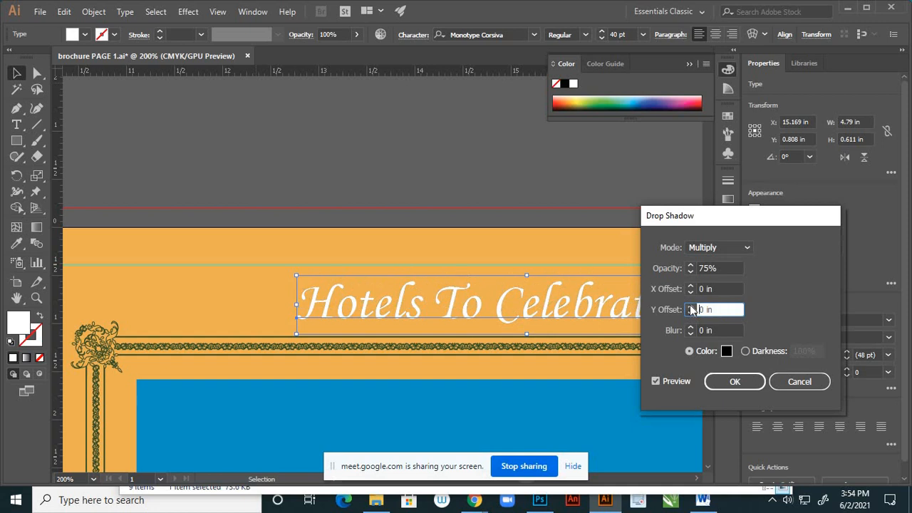
click(690, 307)
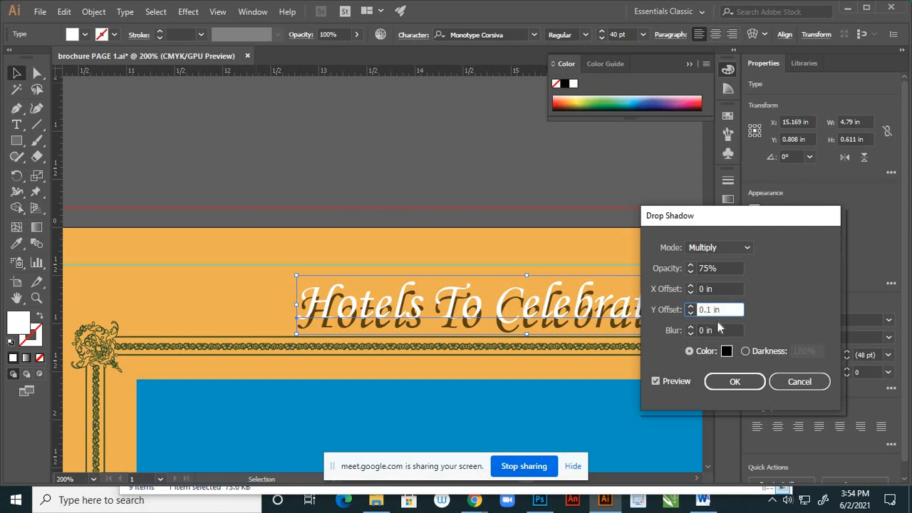
click(708, 309)
text(0)
click(705, 288)
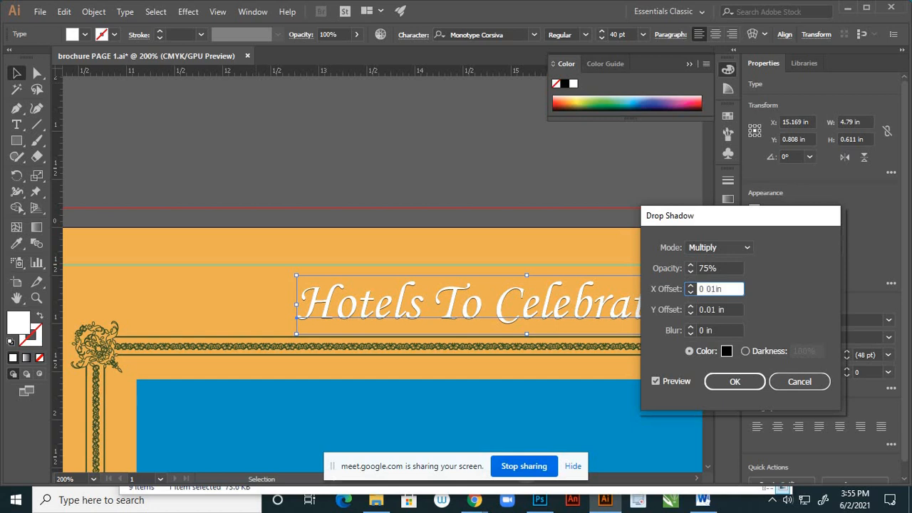
- Set the title shadow's Y offset to 0.02 in with X offset 0 in, apply the drop shadow and deselect the title
click(657, 381)
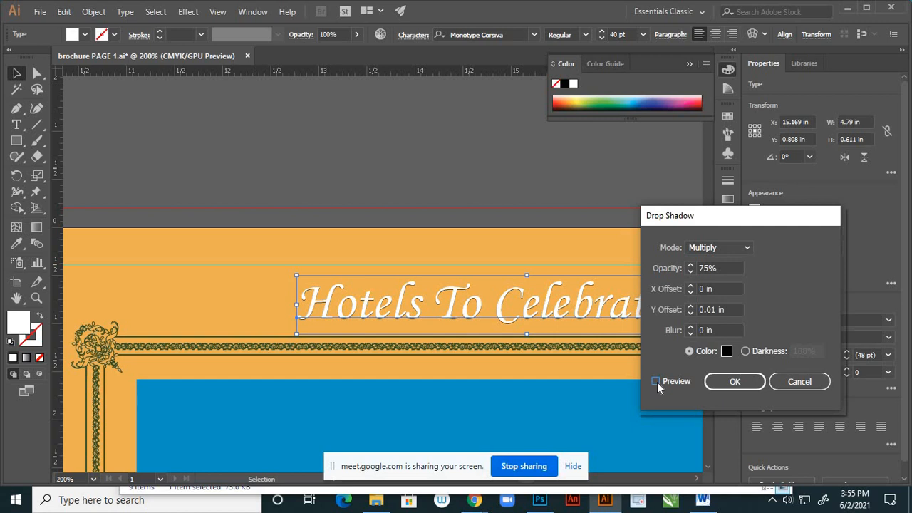
click(717, 309)
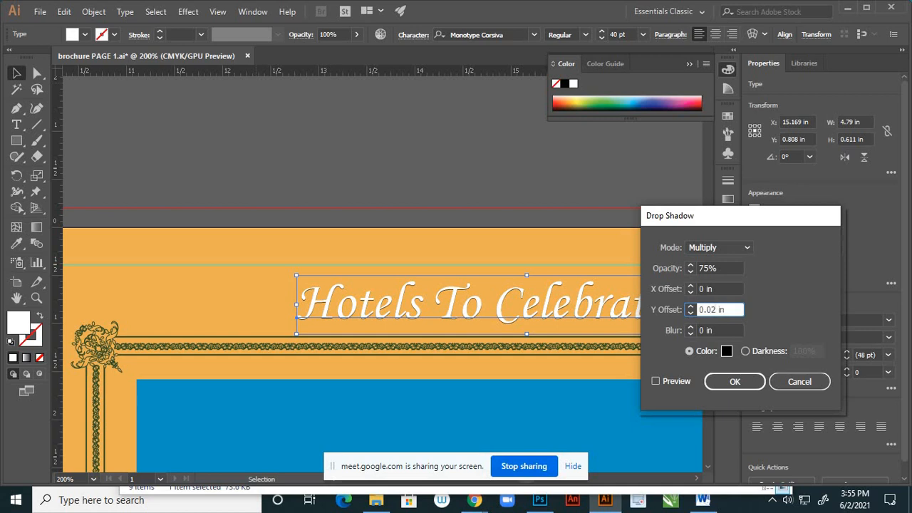
click(656, 381)
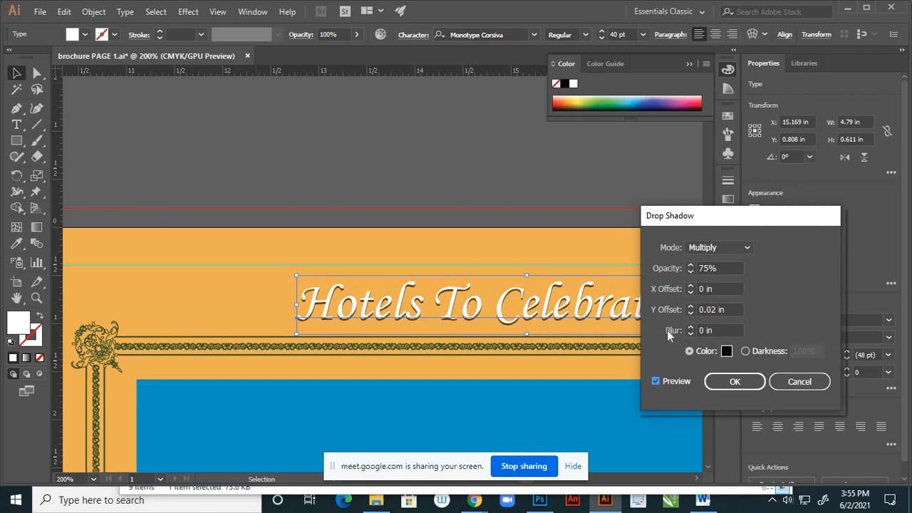
click(725, 384)
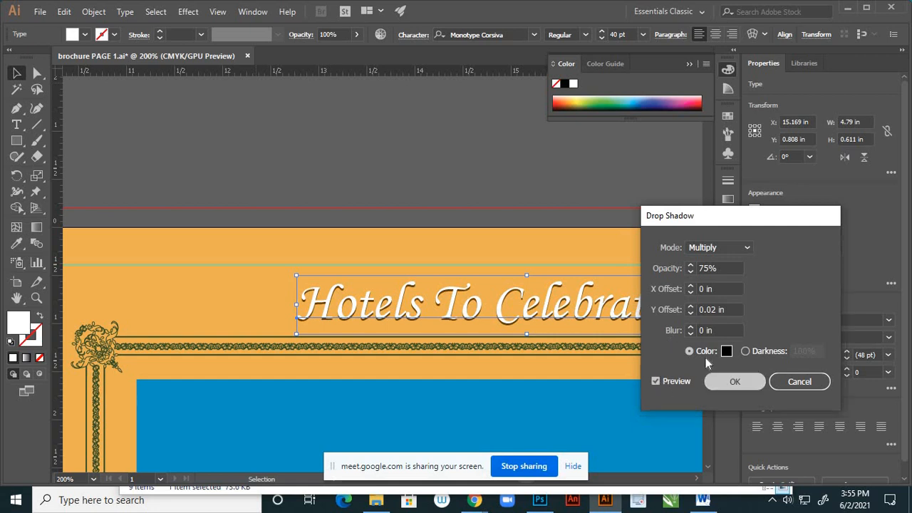
click(523, 263)
- Inspect the cover's shadowed title, frame, photo and logo in the full spread and at actual size
scroll(490, 294, down, 3)
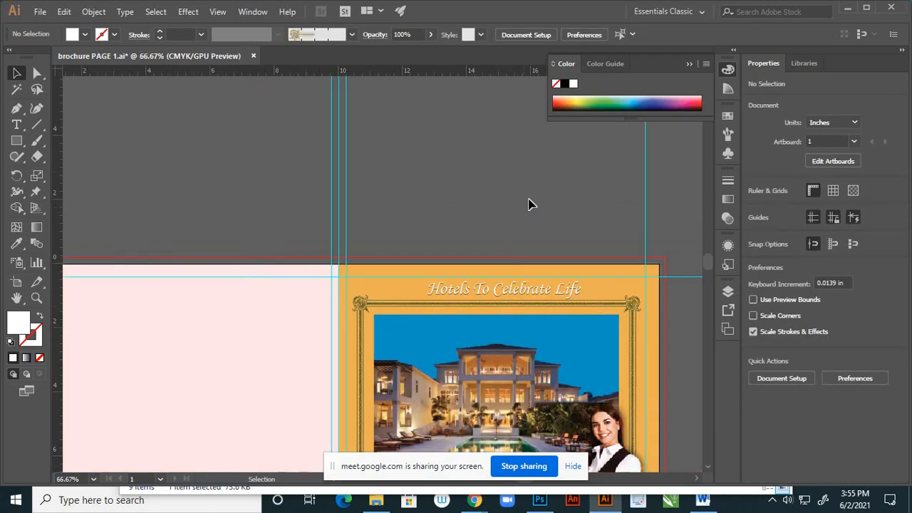
scroll(546, 188, down, 1)
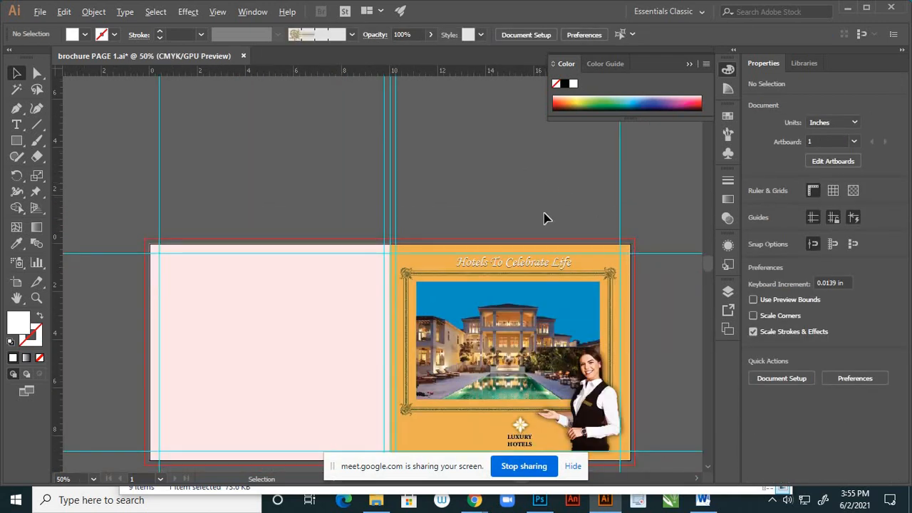
scroll(544, 217, down, 2)
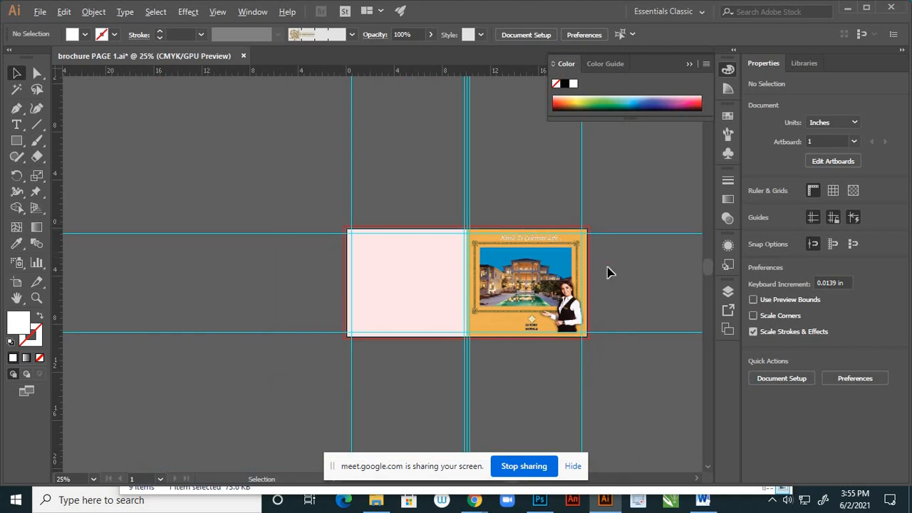
scroll(609, 272, up, 2)
click(188, 11)
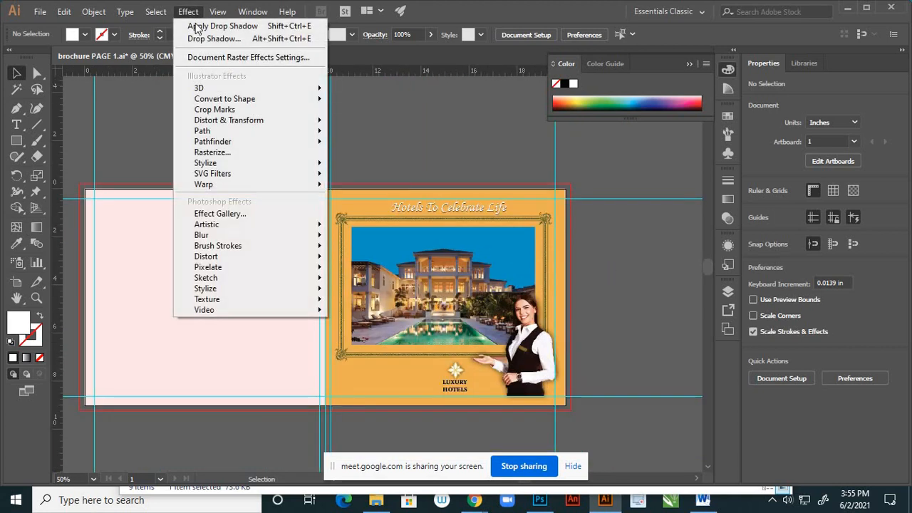
mouse_move(217, 12)
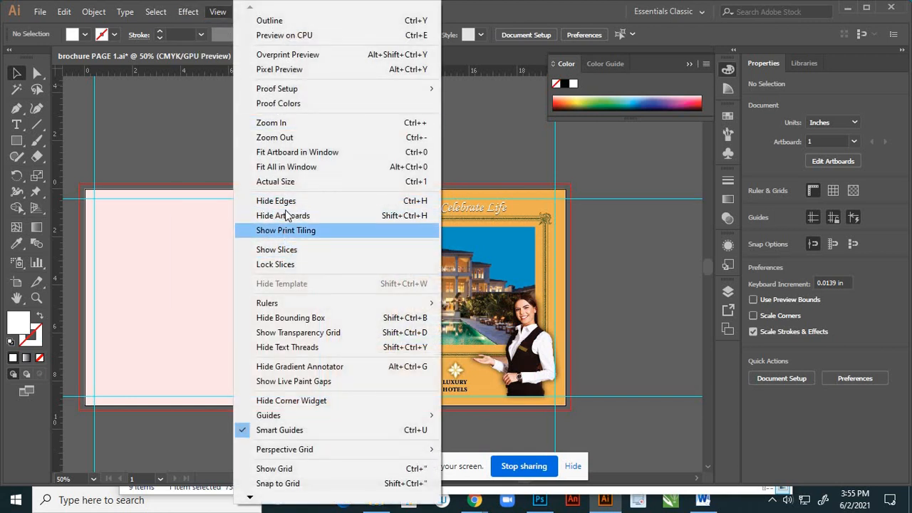
click(291, 185)
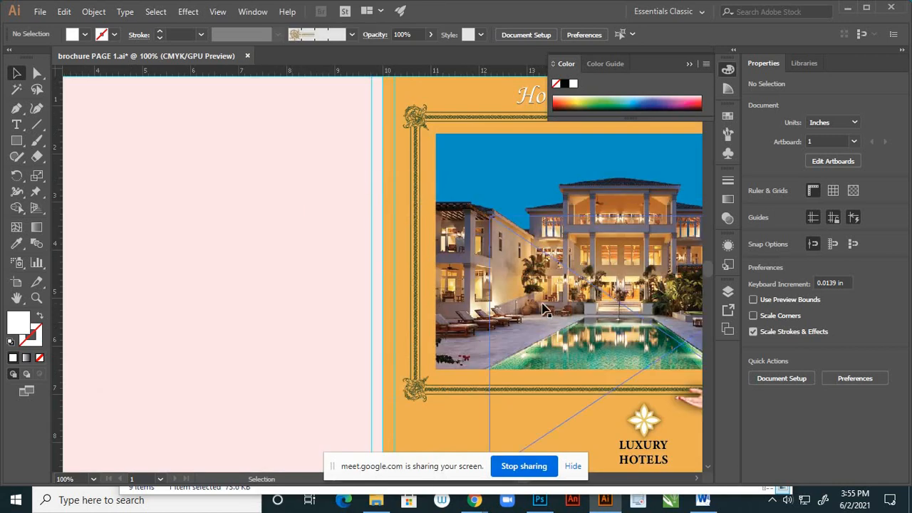
key(h)
drag(569, 288, 324, 325)
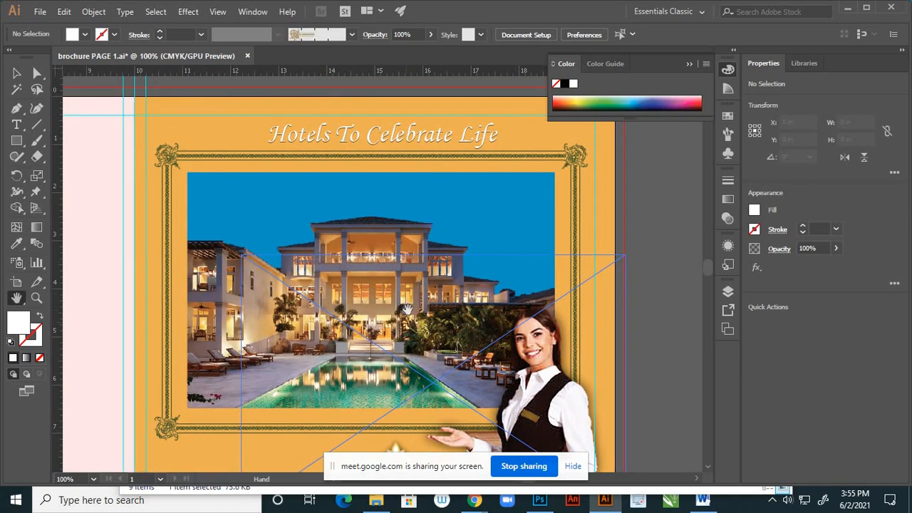
drag(408, 308, 458, 175)
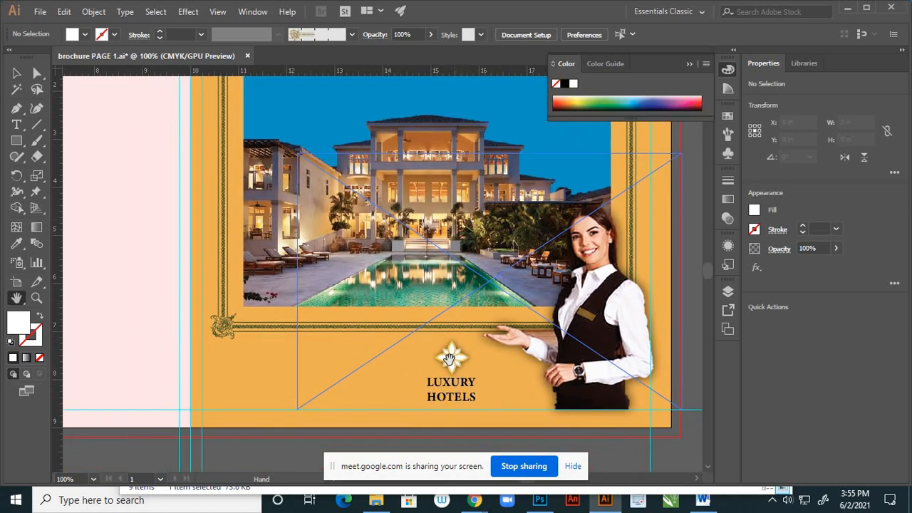
scroll(448, 365, down, 3)
scroll(462, 375, up, 2)
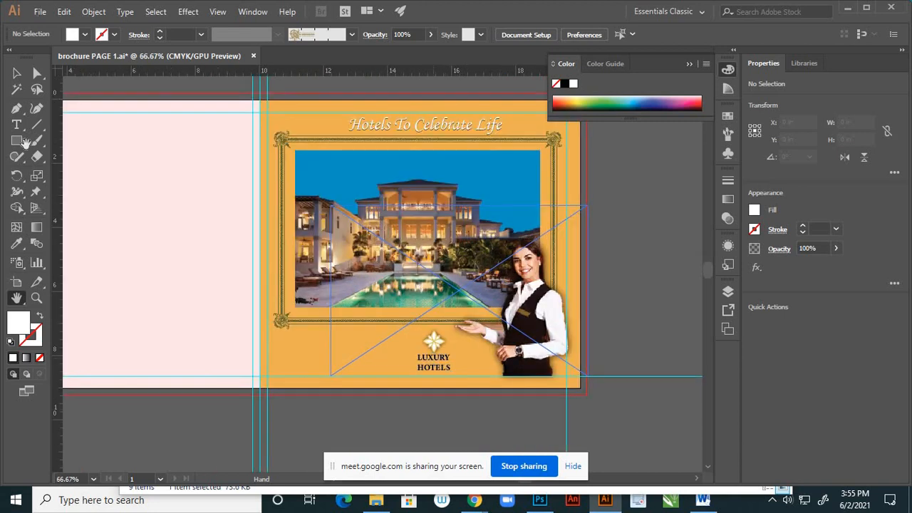
- Align the "Hotels To Celebrate Life" title and the Luxury Hotels logo to their common horizontal centre and deselect them
click(18, 74)
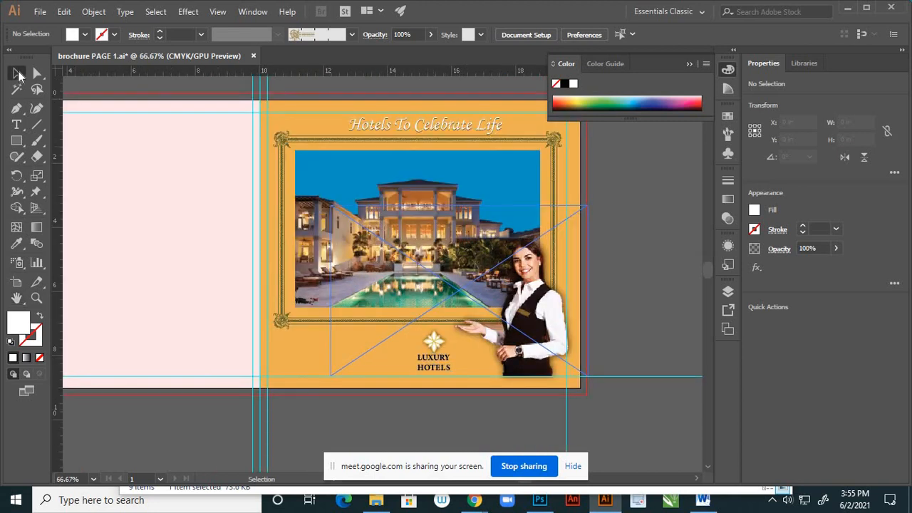
click(439, 126)
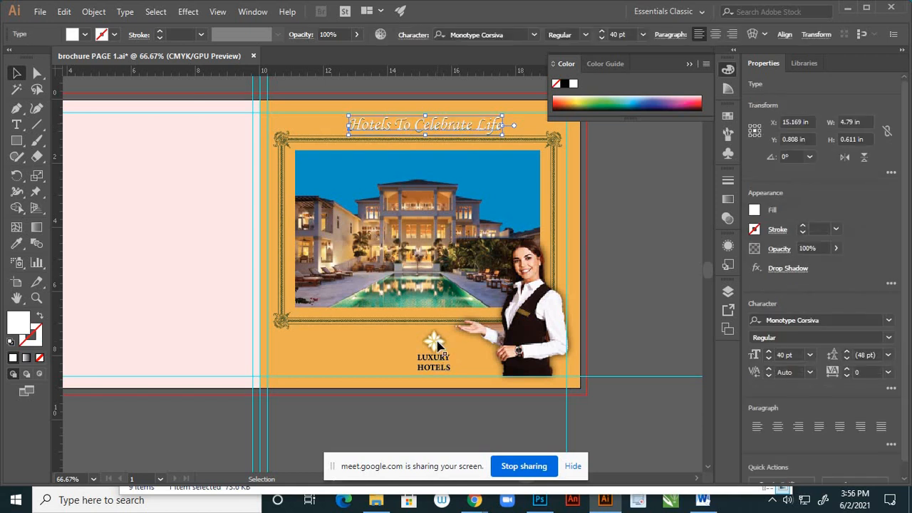
click(440, 346)
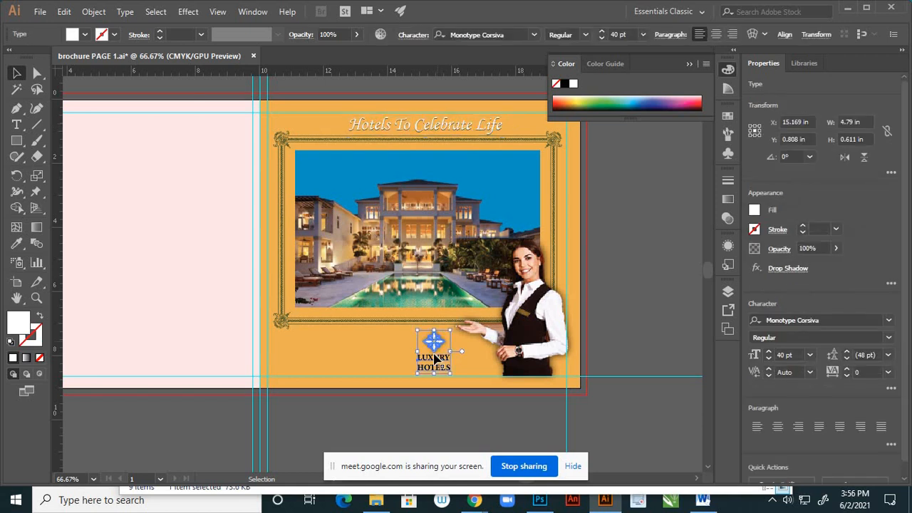
shift+click(444, 128)
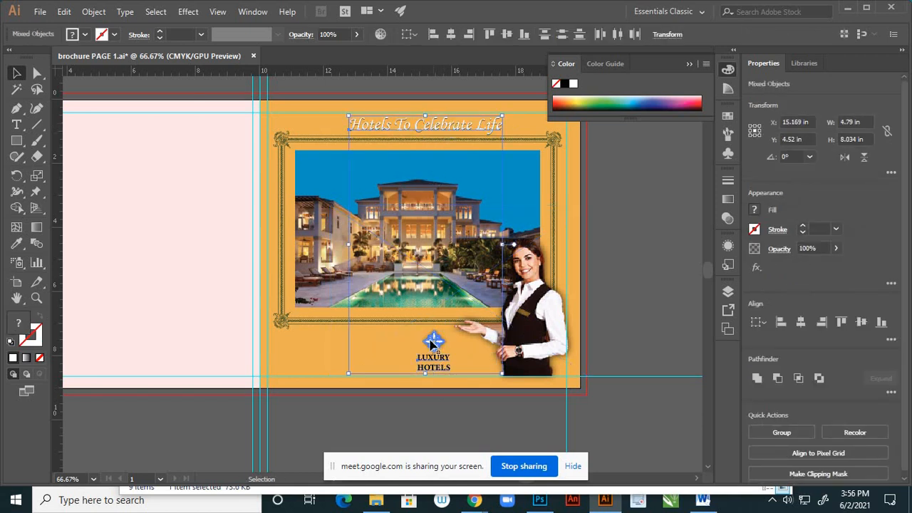
click(451, 35)
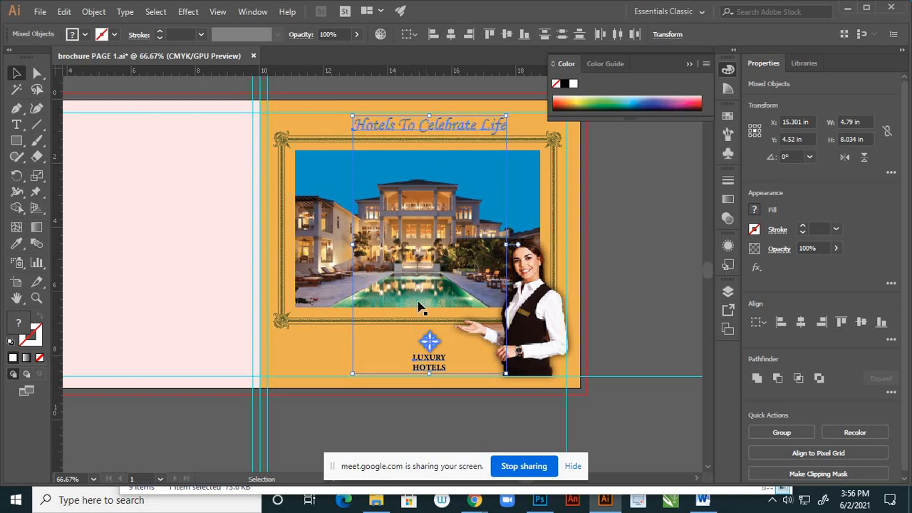
click(420, 426)
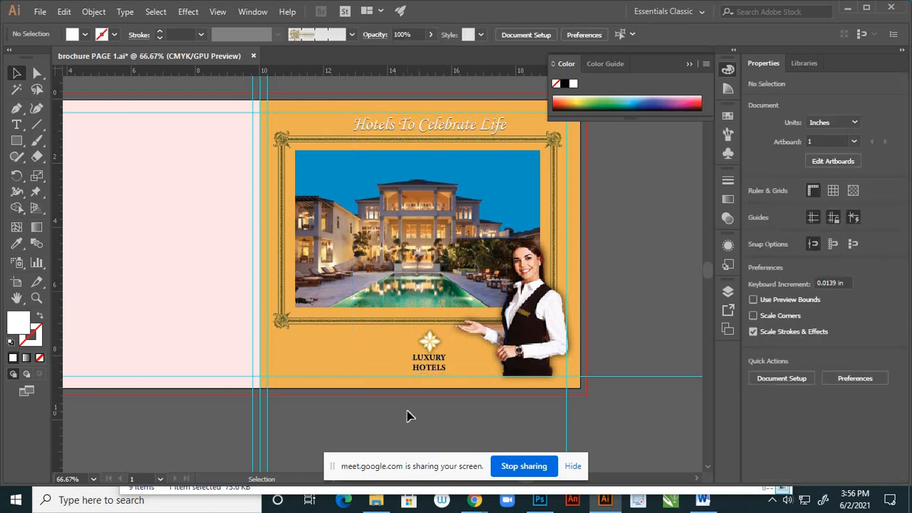
- Save the brochure document and set up its export as a JPEG using all artboards
key(ctrl)
key(ctrl+s)
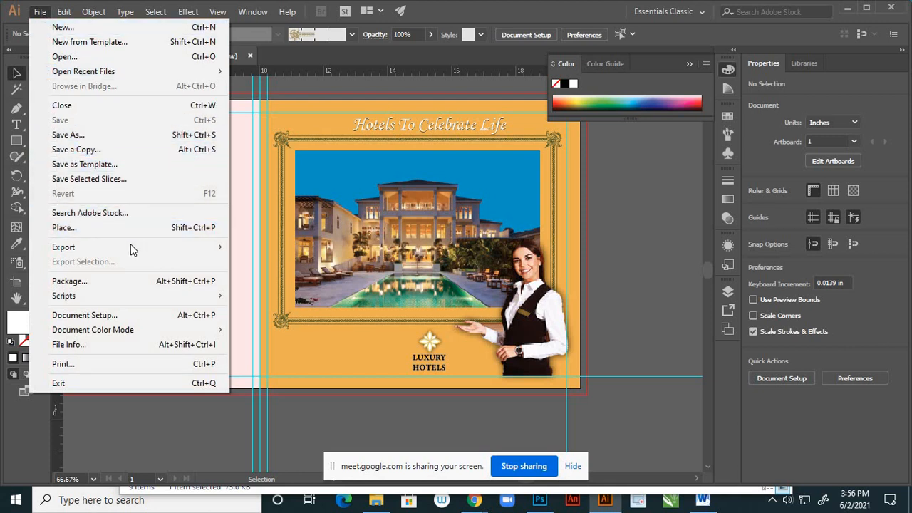
mouse_move(150, 246)
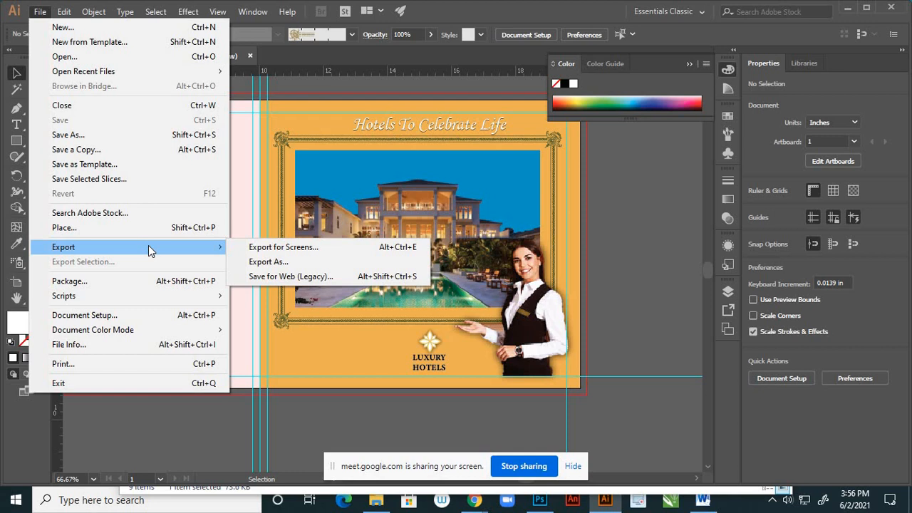
click(260, 262)
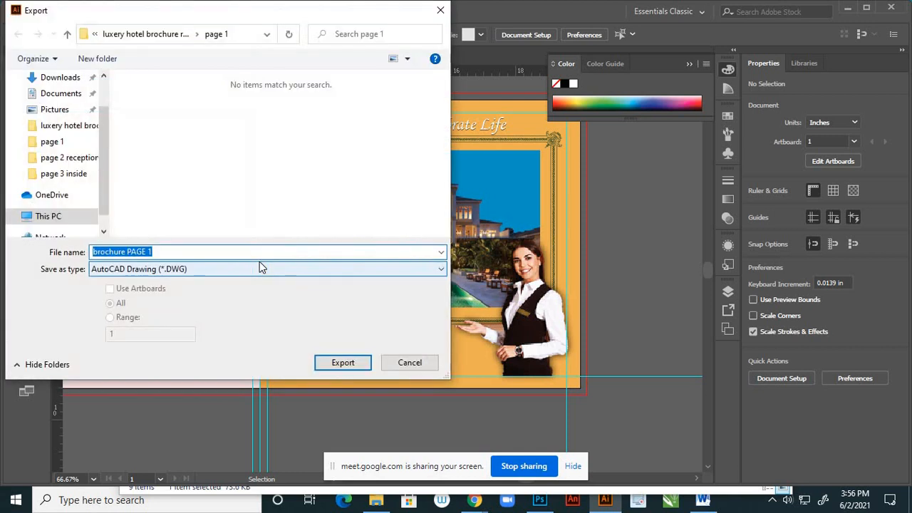
click(212, 269)
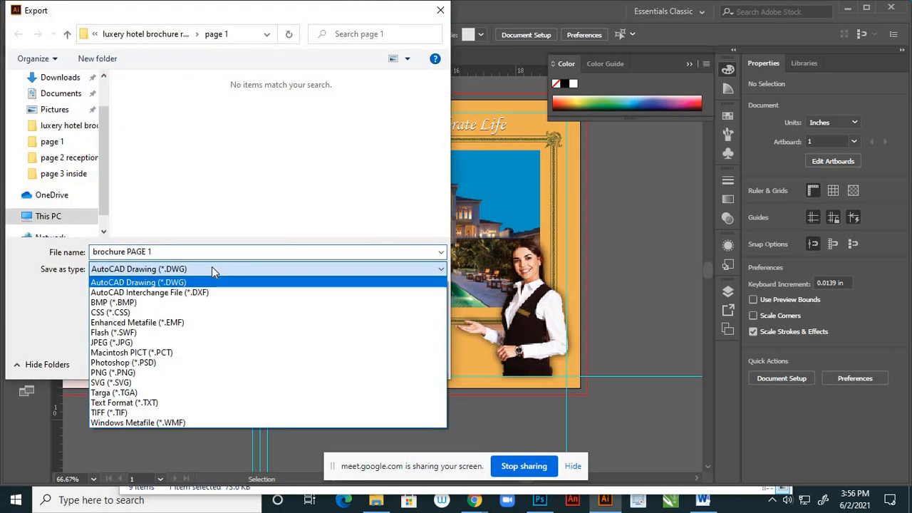
click(150, 343)
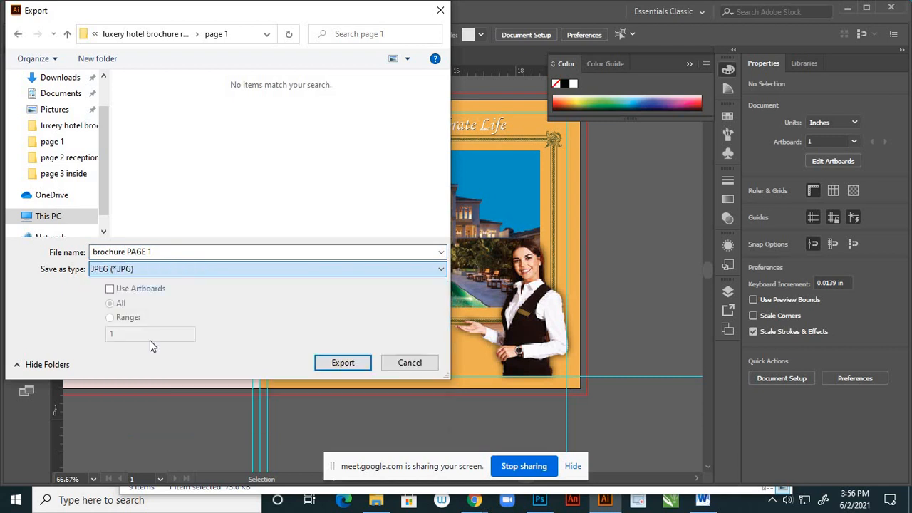
click(110, 290)
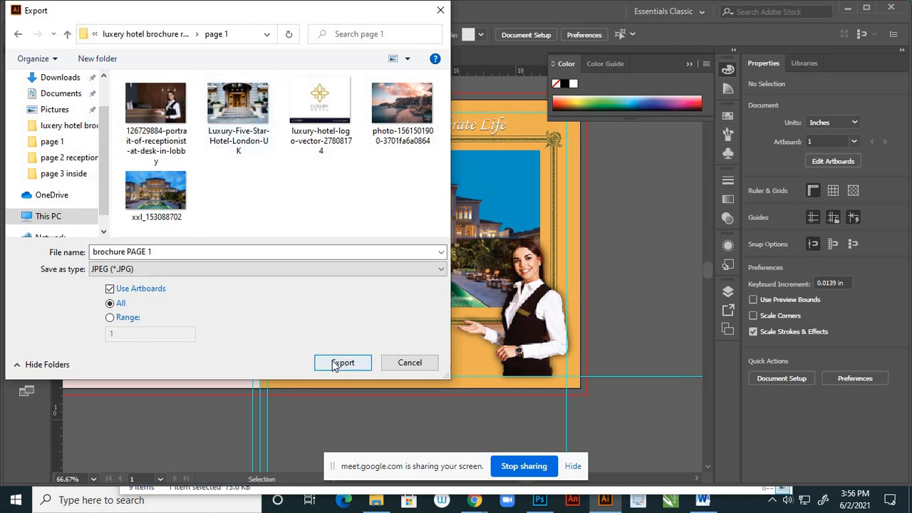
- Export brochure PAGE 1 to the Desktop as a CMYK JPEG at maximum quality 10 and 300 ppi
drag(105, 113, 105, 81)
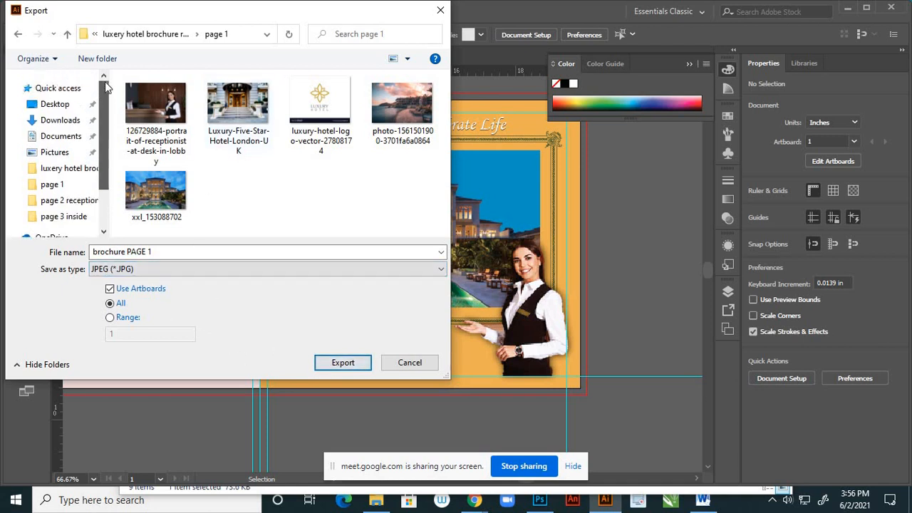
click(62, 104)
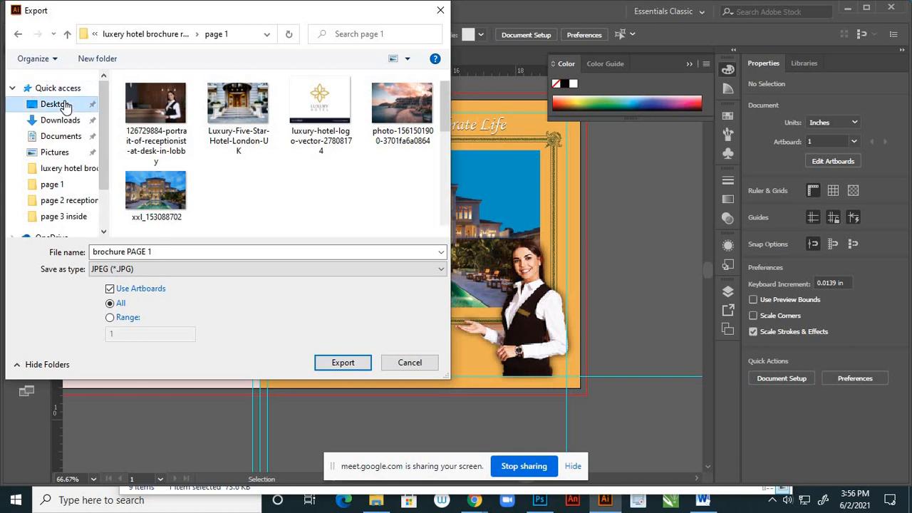
click(340, 364)
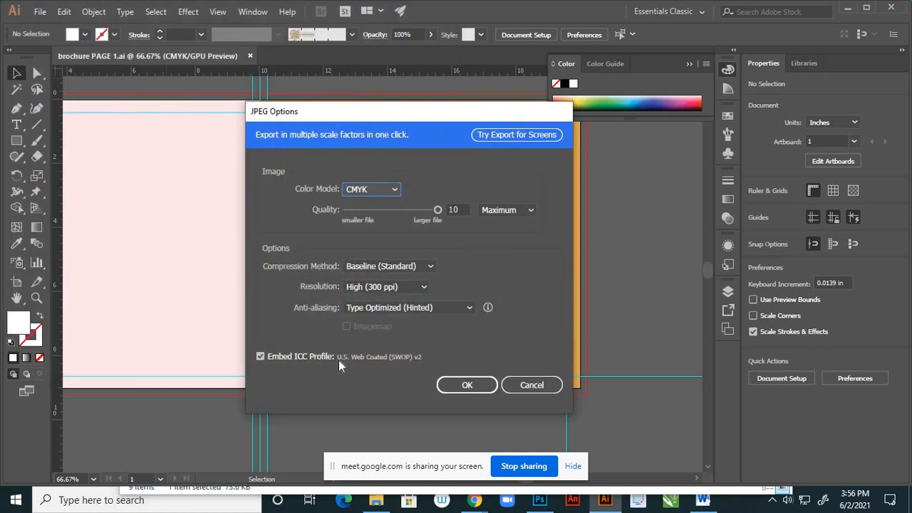
click(452, 385)
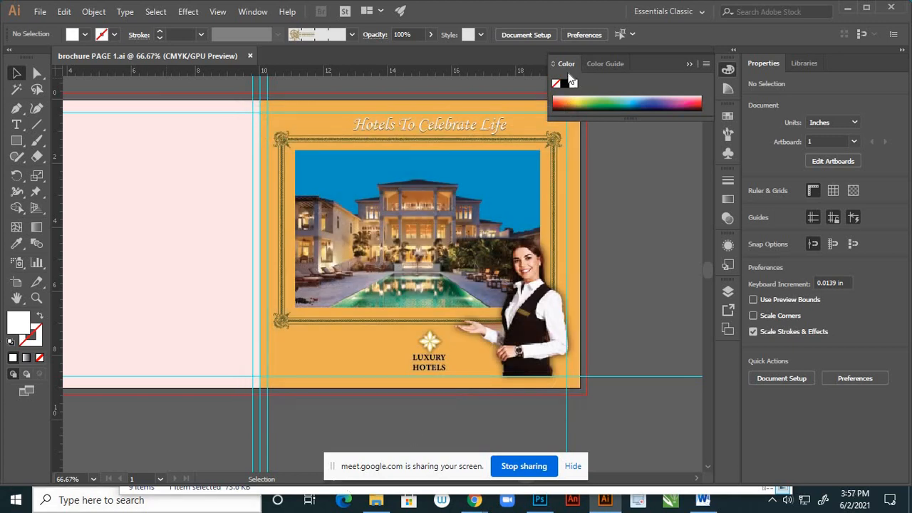
- Minimise the open windows and view the exported brochure PAGE 1-01 image from the desktop
click(848, 14)
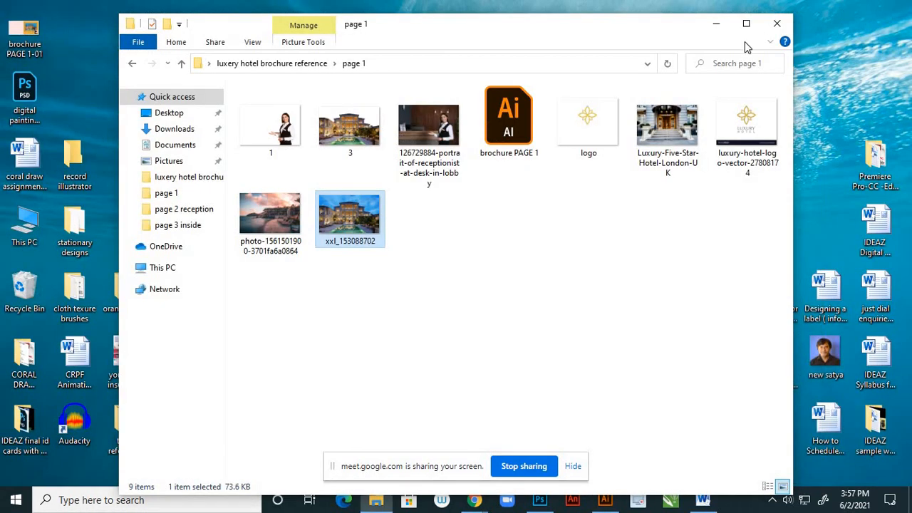
click(716, 27)
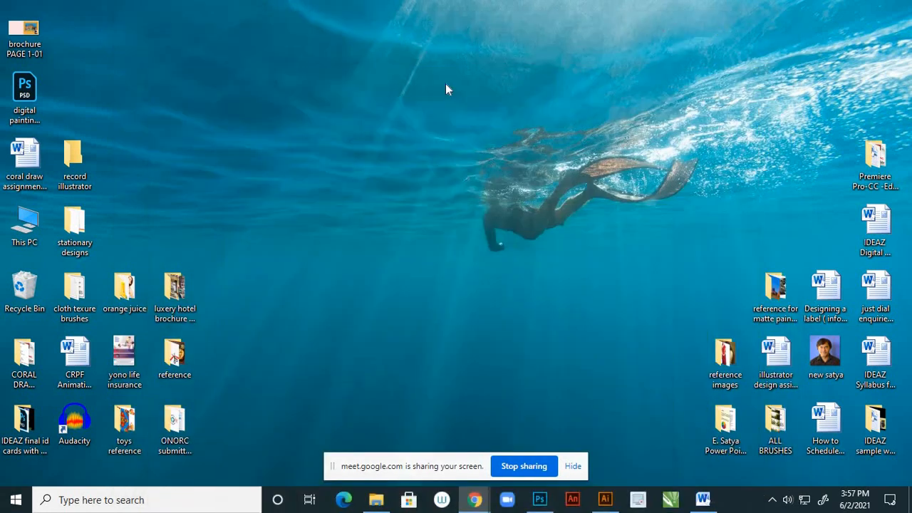
double_click(29, 30)
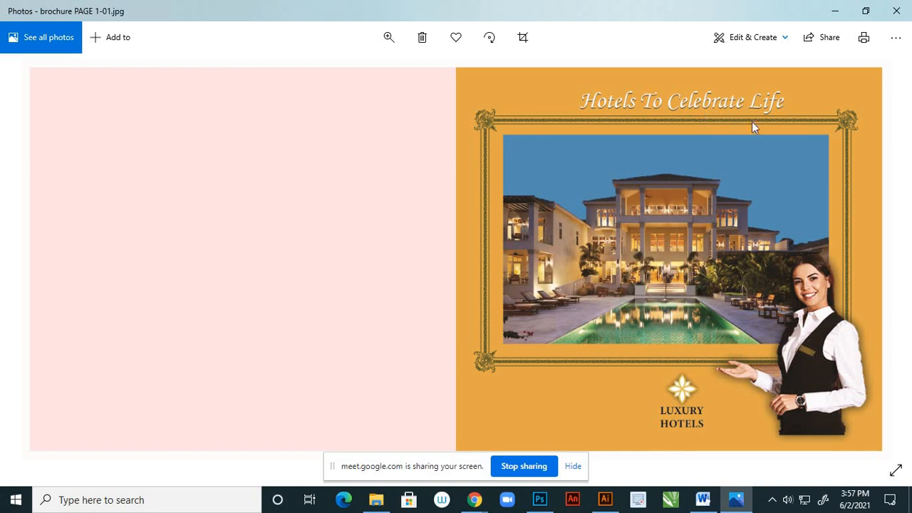
- Switch back to Illustrator, then consult the Illustrator design assignments list in Word and return to the brochure
click(605, 500)
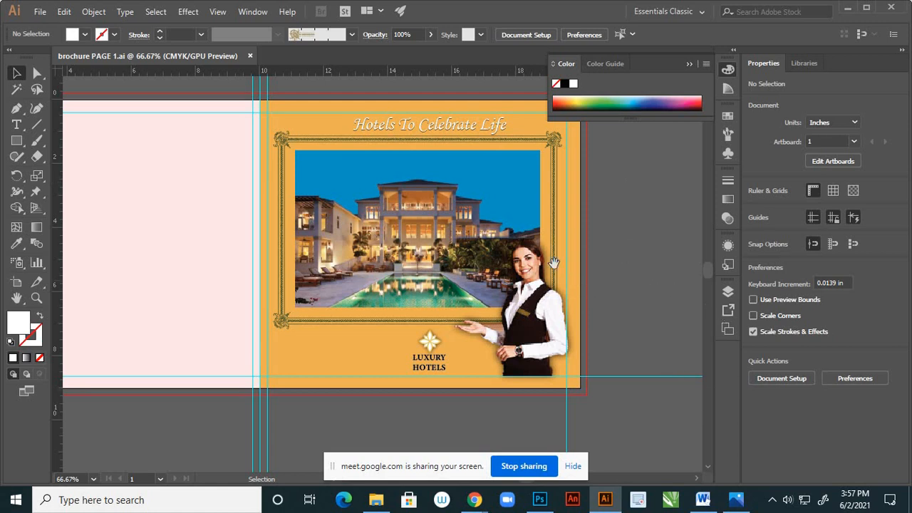
key(h)
drag(498, 221, 605, 244)
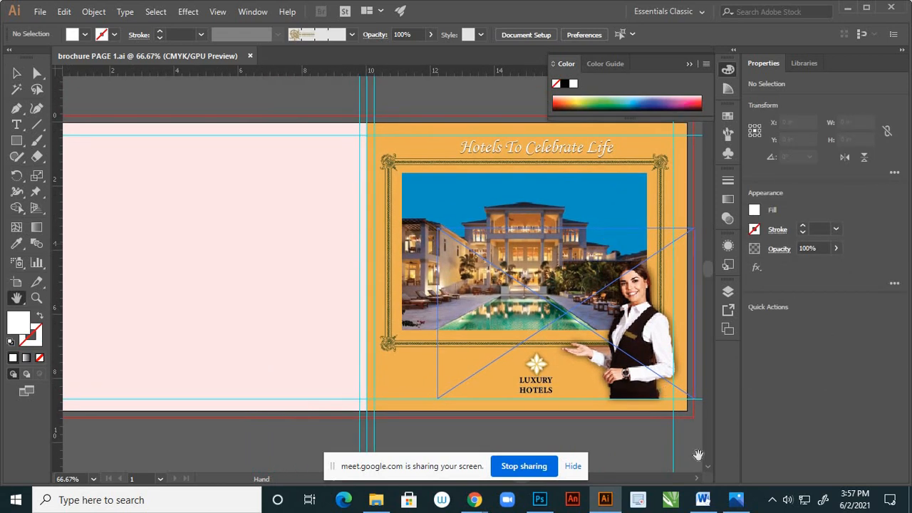
click(703, 500)
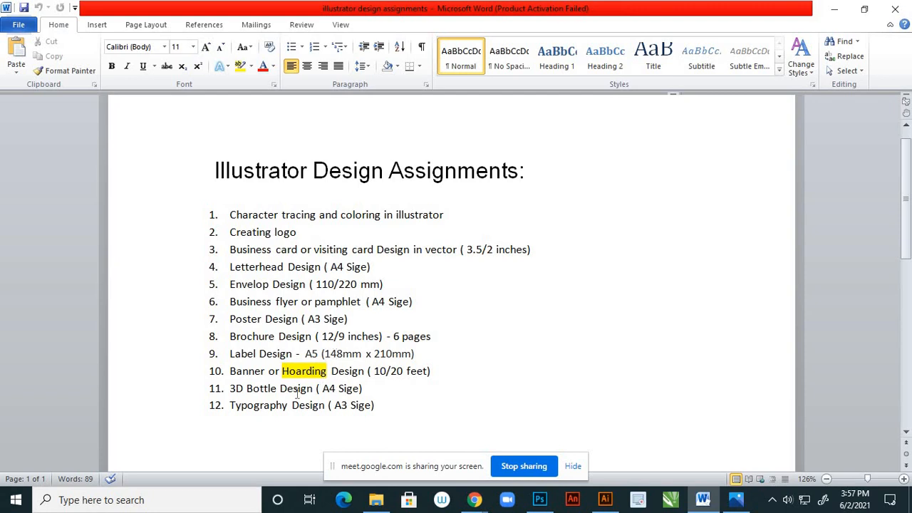
click(702, 502)
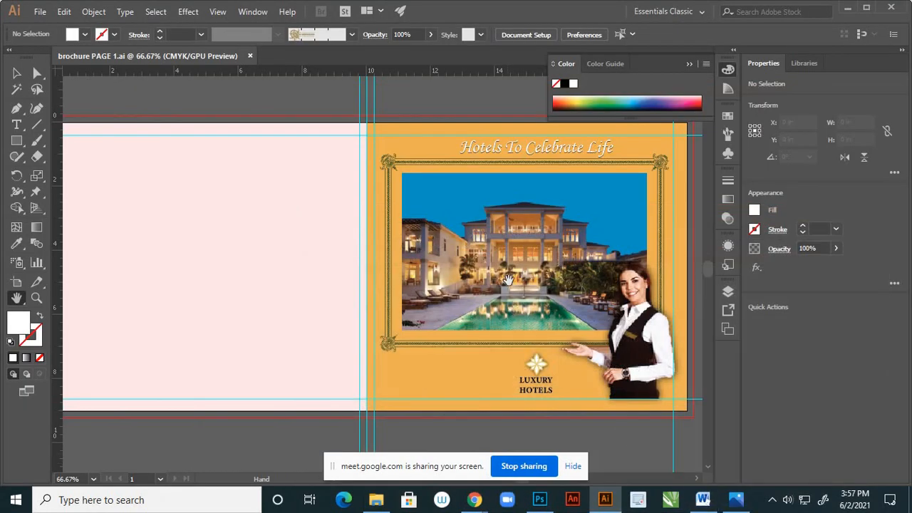
drag(505, 276, 424, 292)
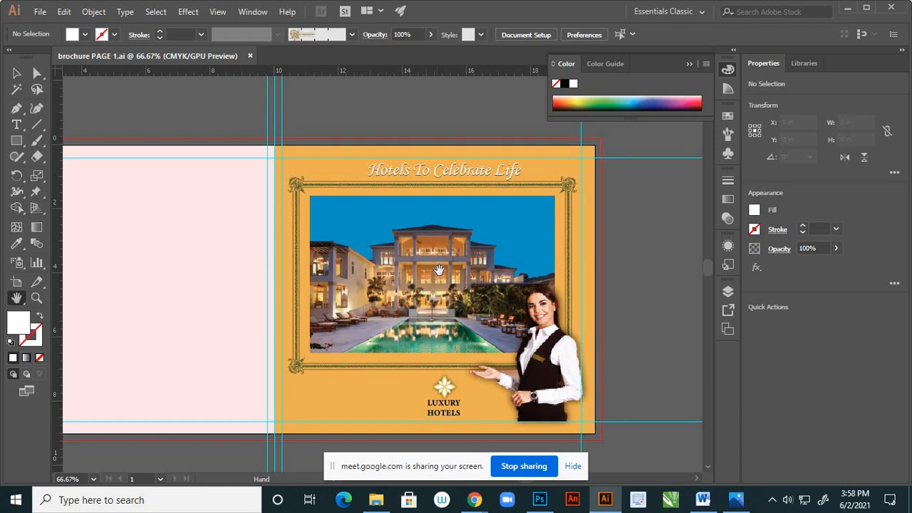
drag(438, 270, 447, 262)
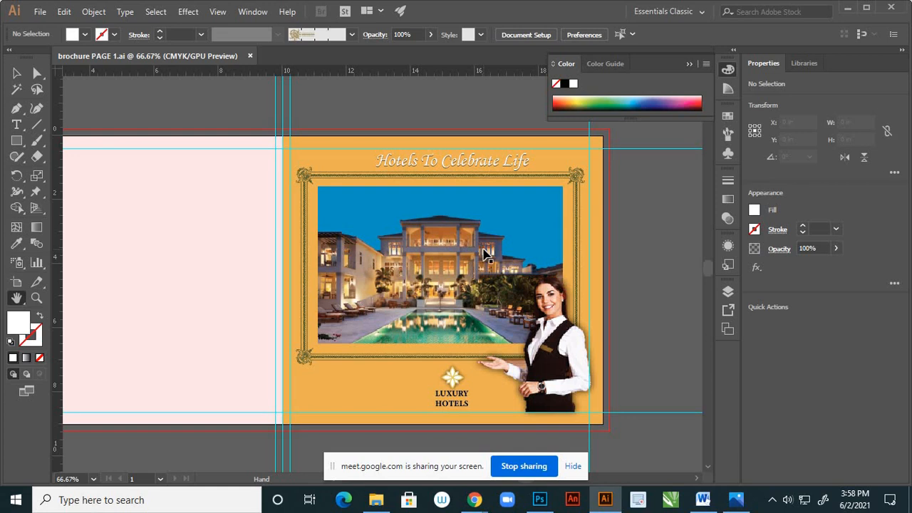